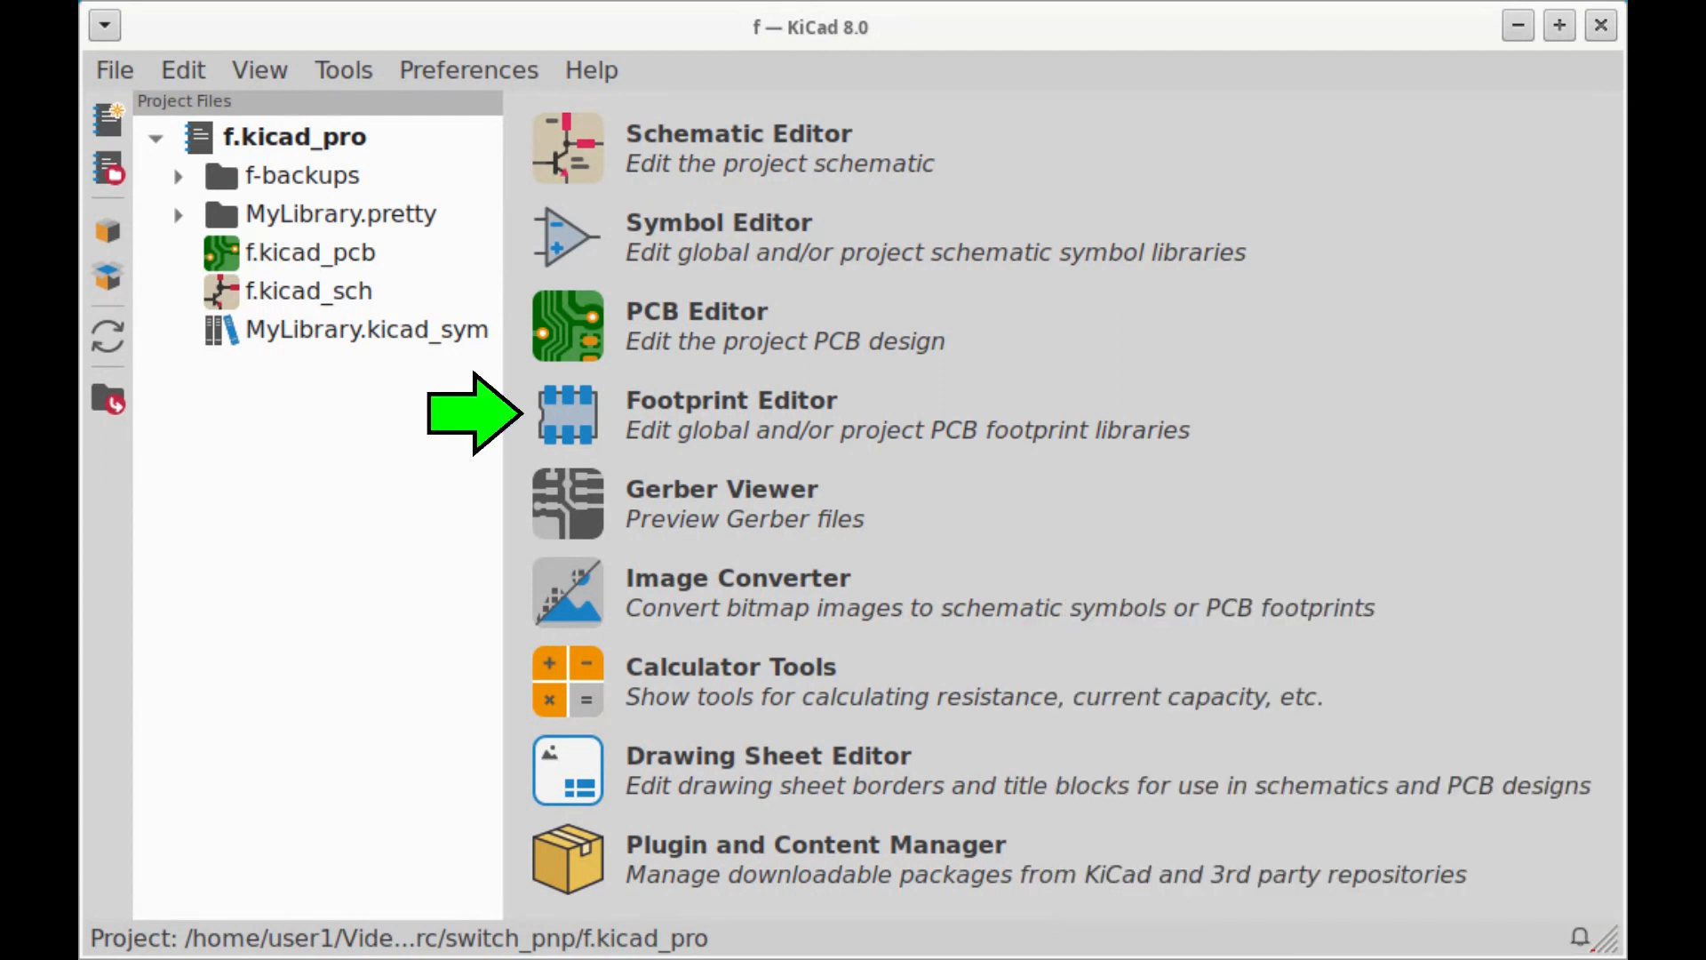
double_click(940, 608)
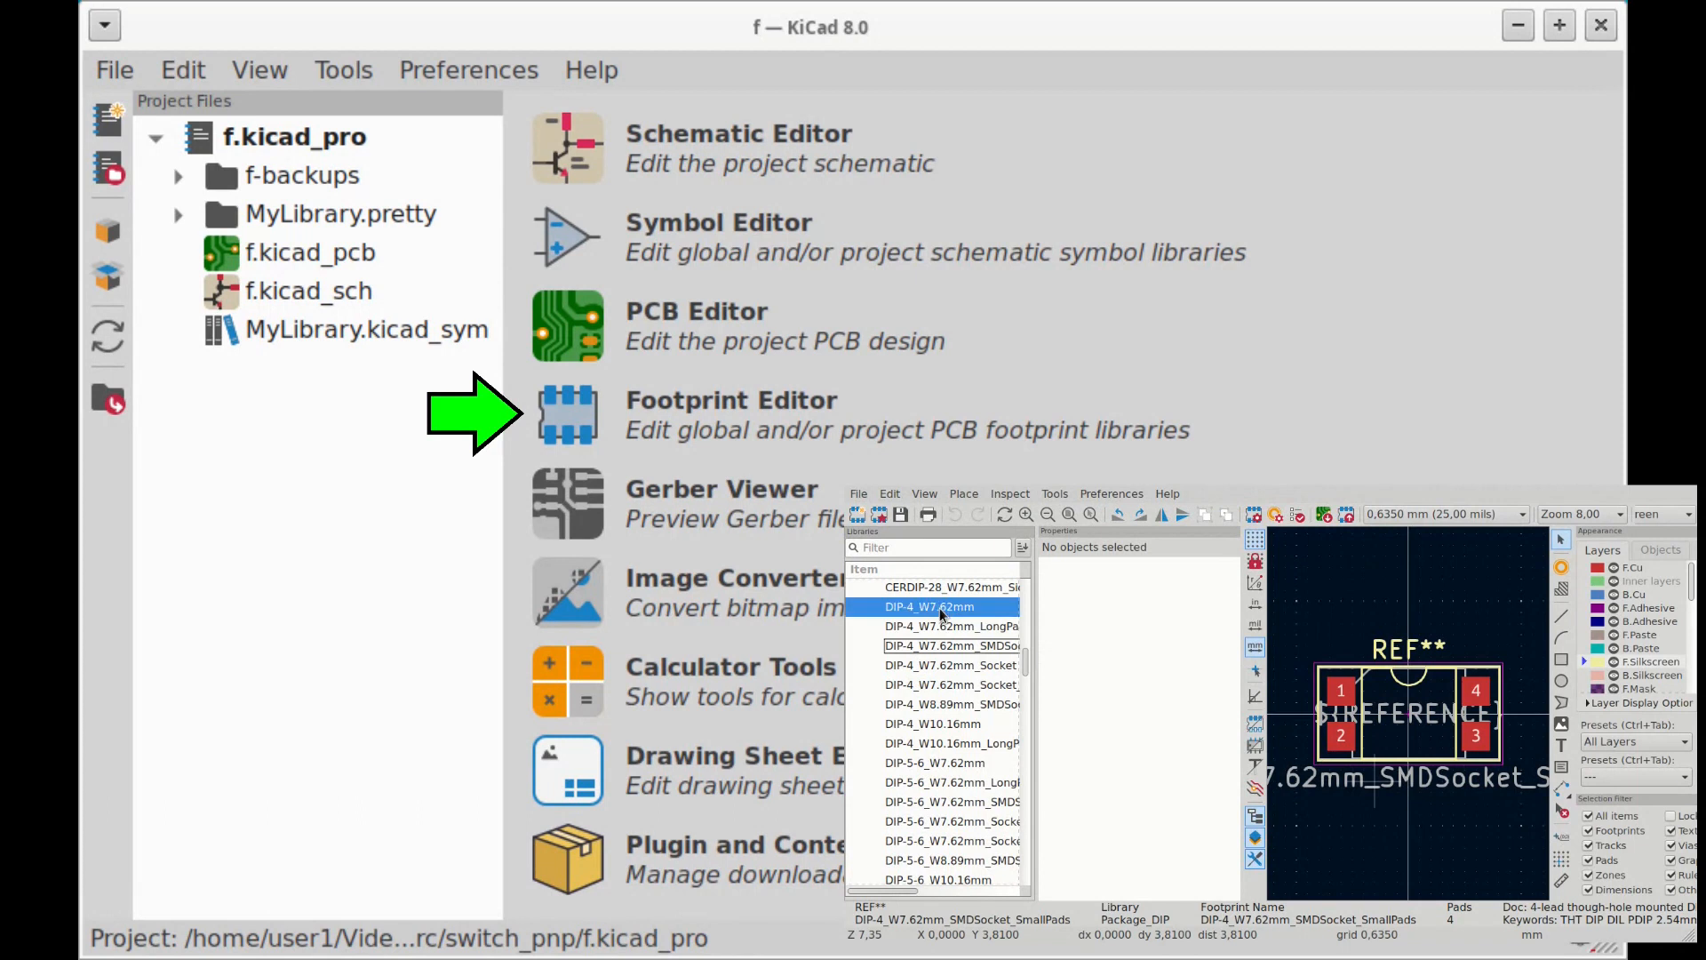
double_click(938, 723)
scroll(967, 767, "down", 3)
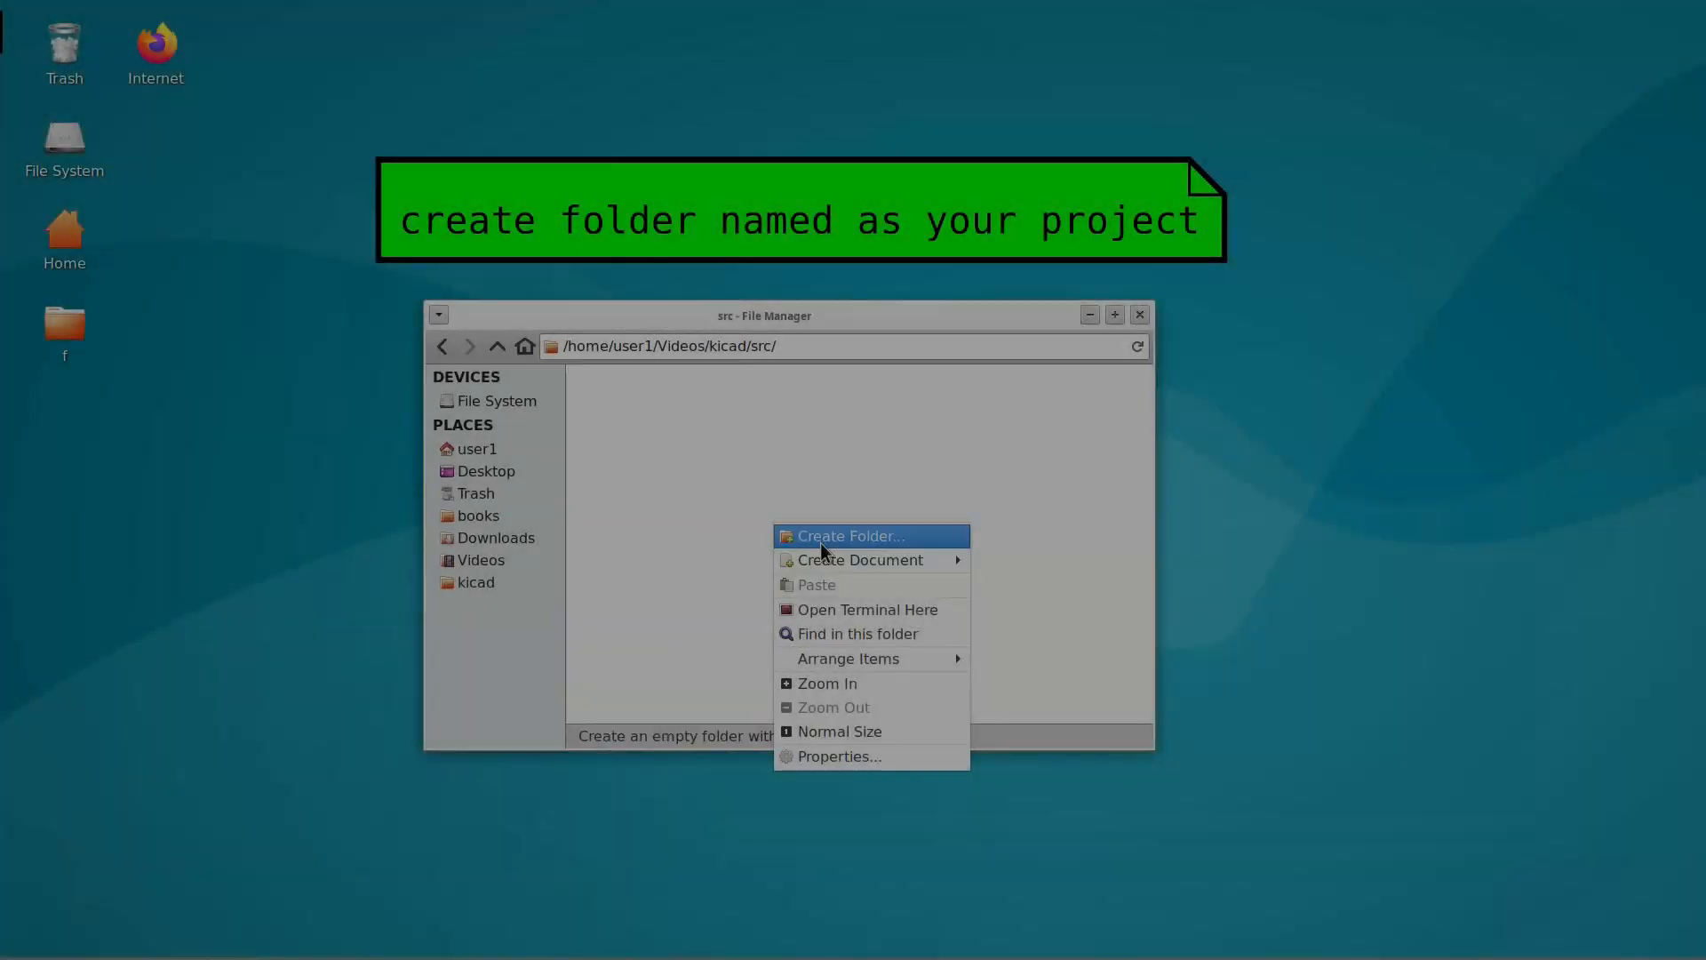
- Create a folder named switch_pnp inside the src directory and open it
left_click(821, 542)
type("switch_pnp")
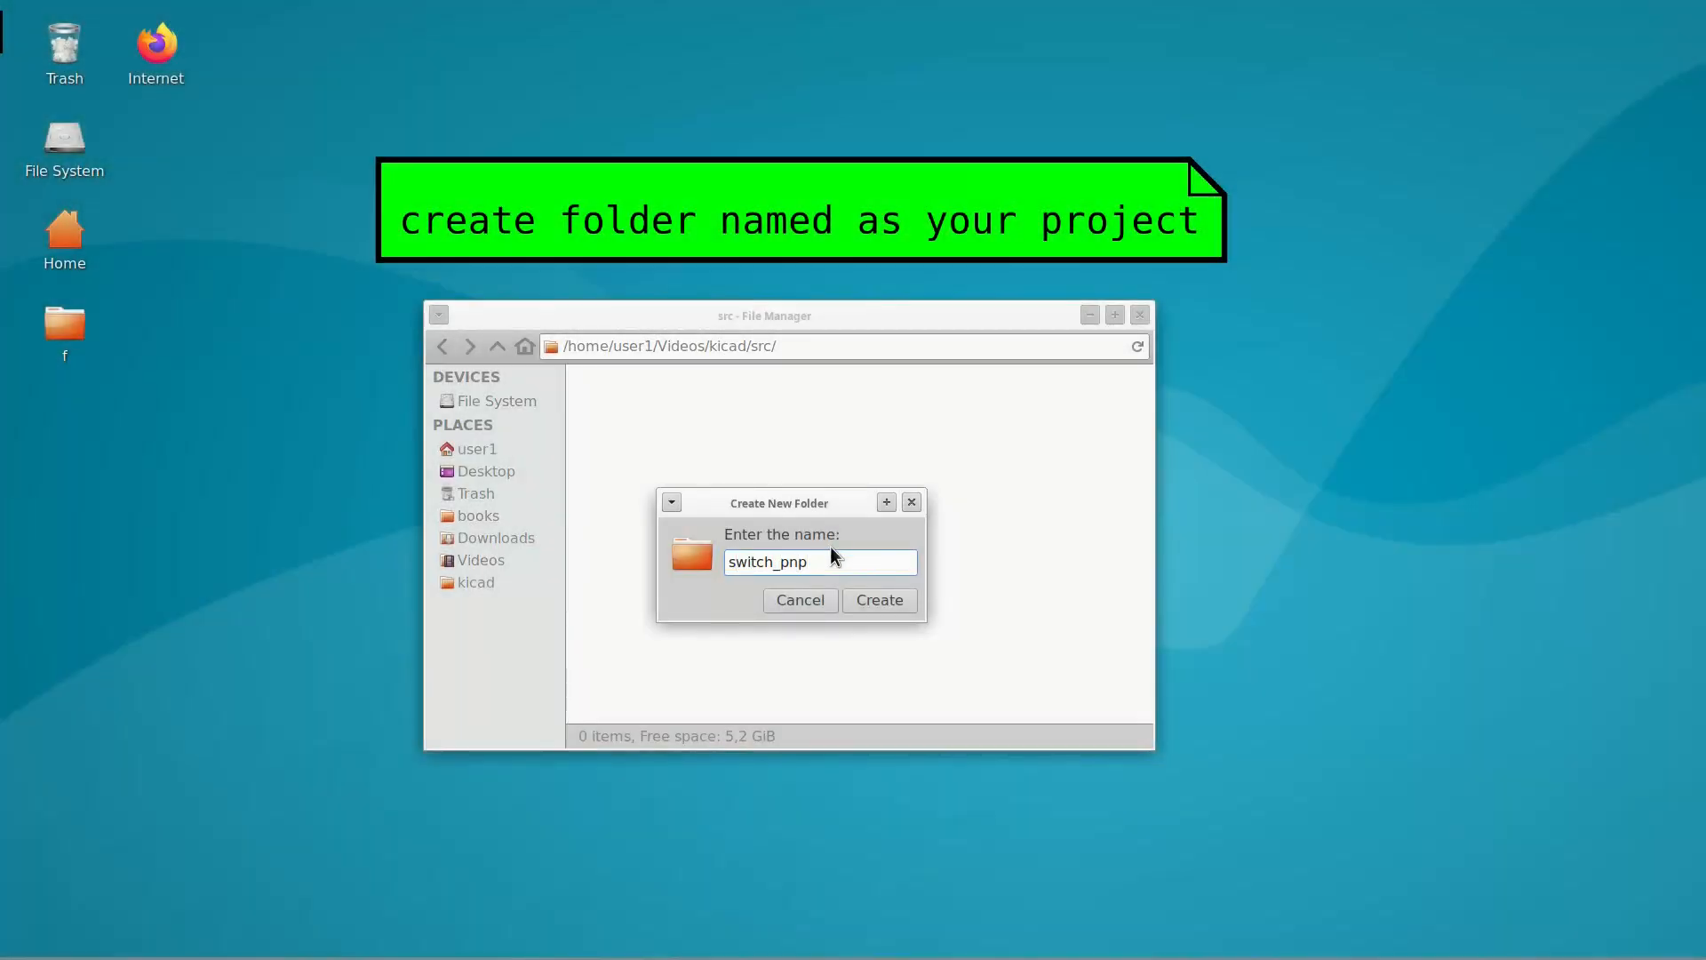
key("Return")
double_click(638, 379)
- Launch the main KiCad application from the desktop's installed programs
left_click(19, 940)
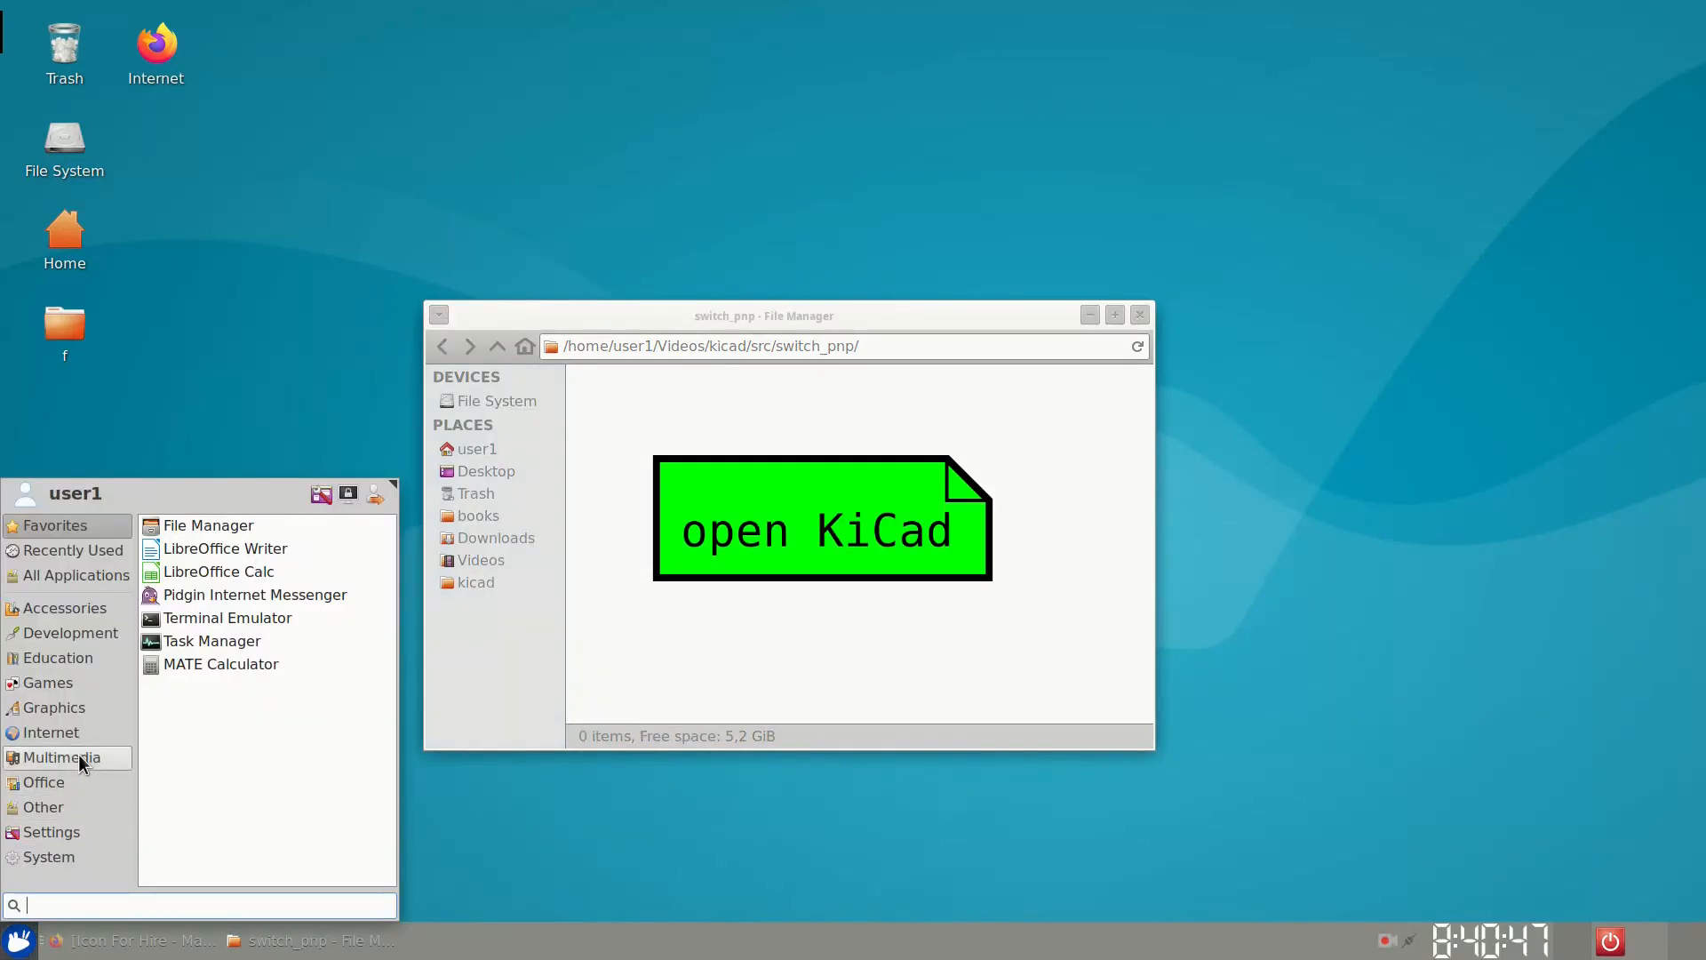
left_click(62, 805)
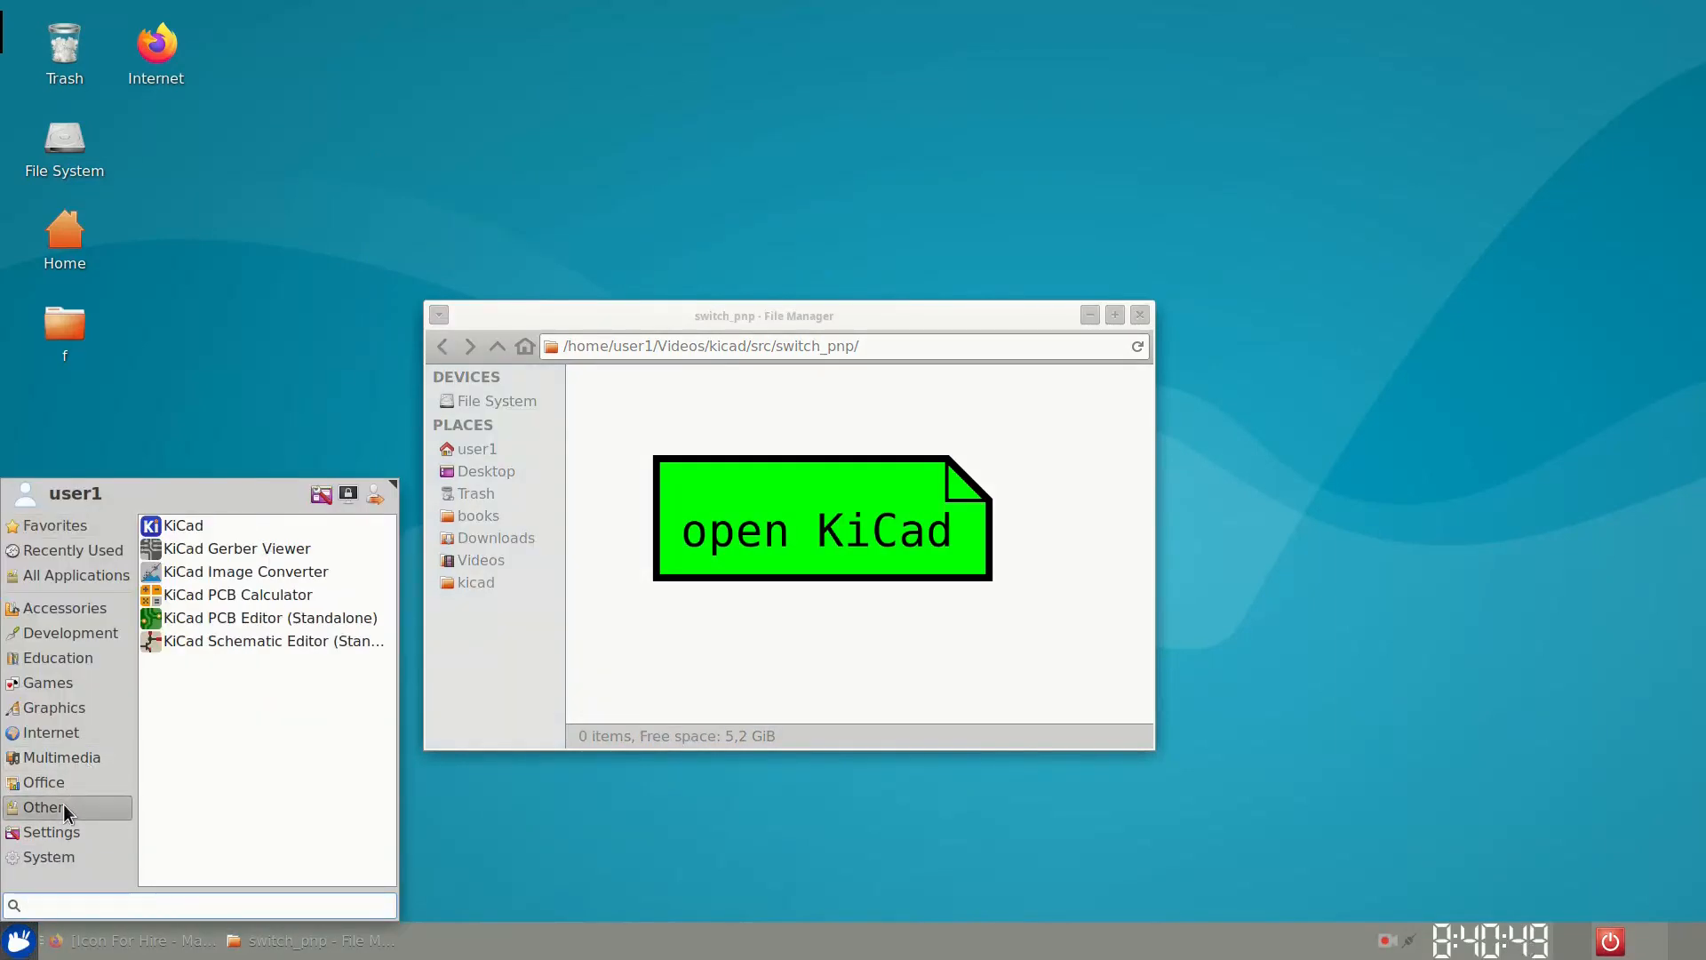
left_click(231, 524)
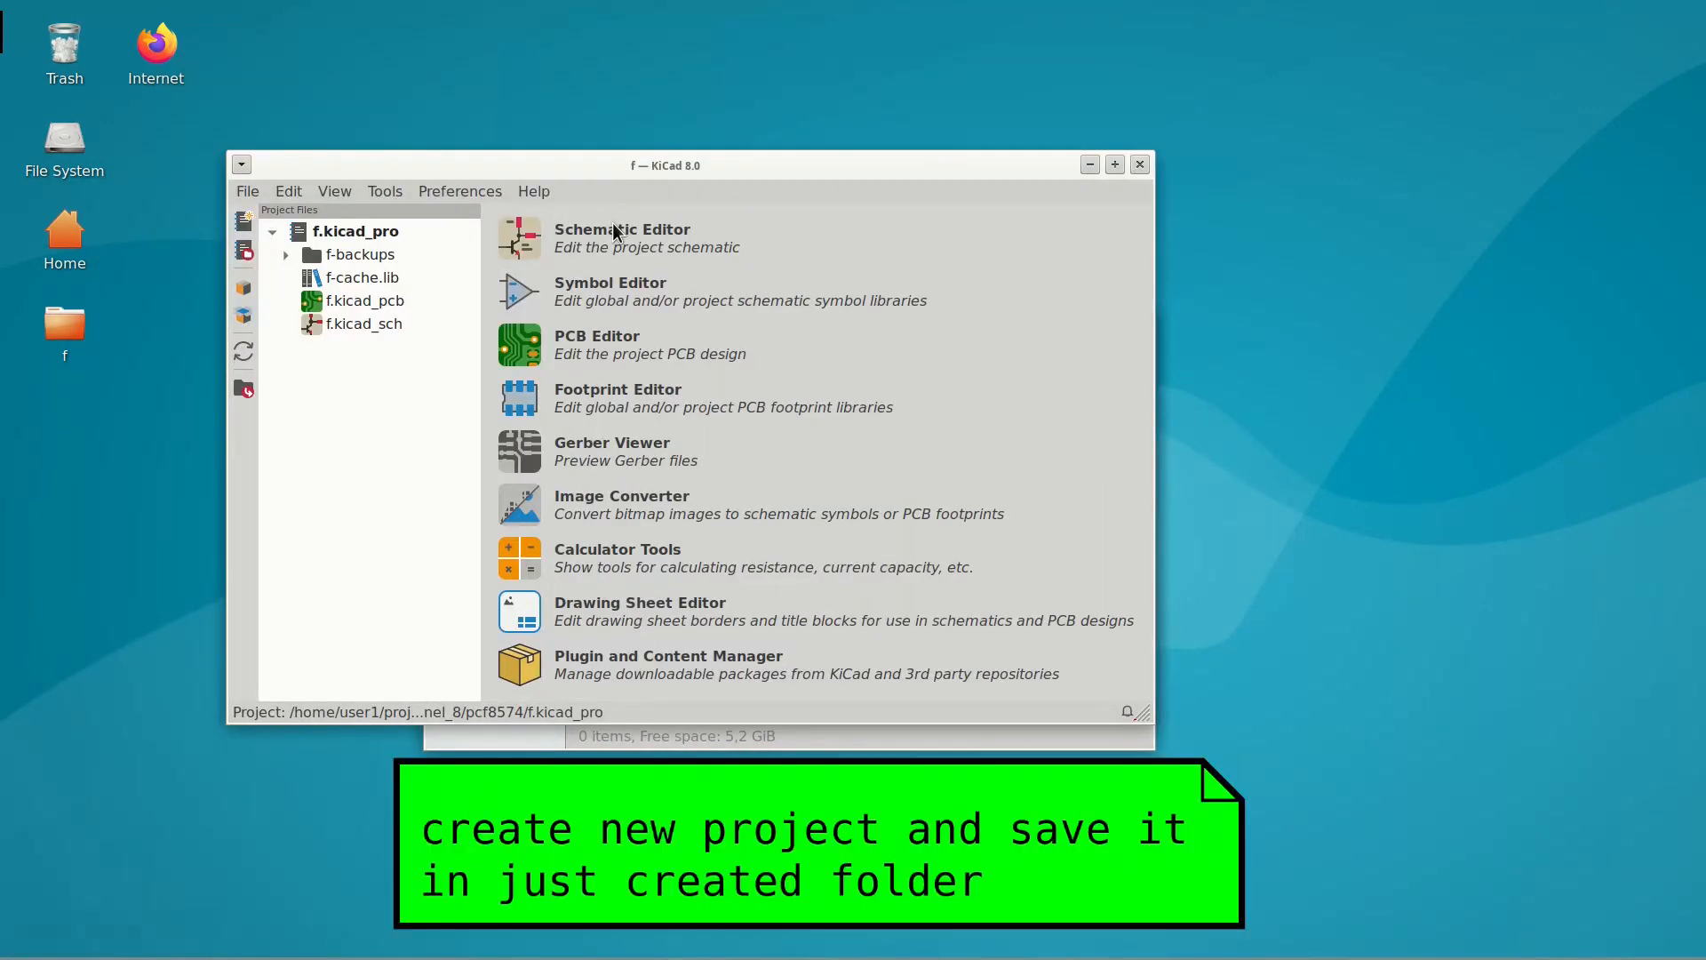
- Create a new project named f inside the switch_pnp folder, without making an additional project folder
left_click(249, 193)
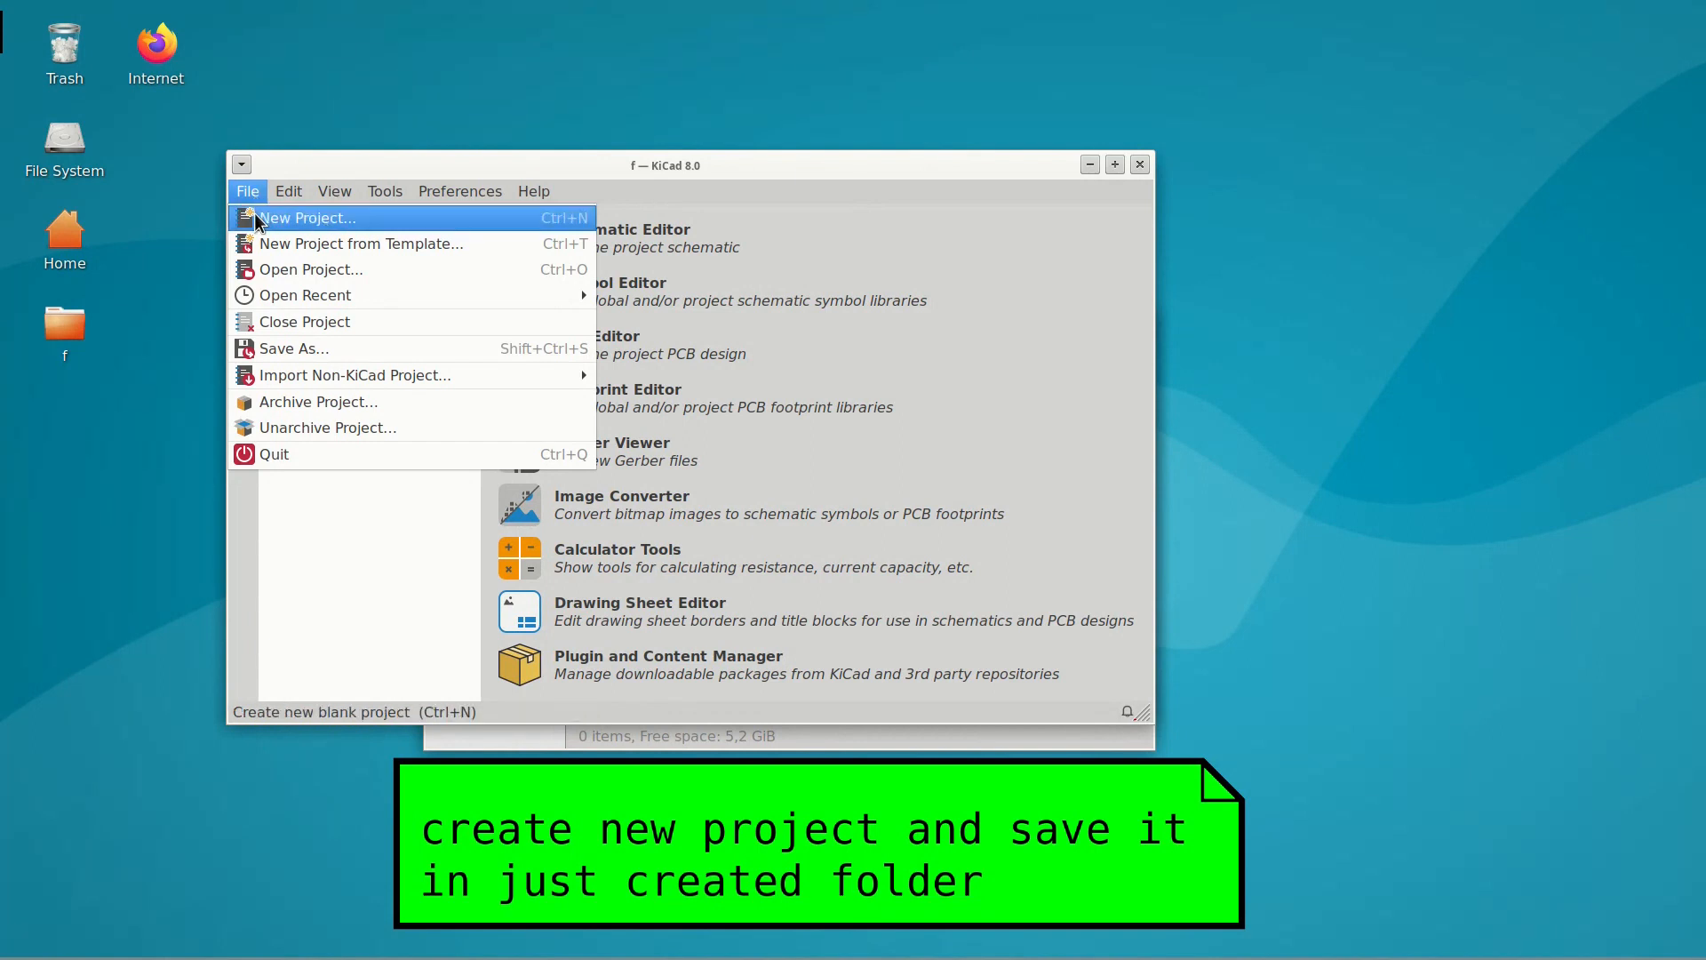
left_click(257, 218)
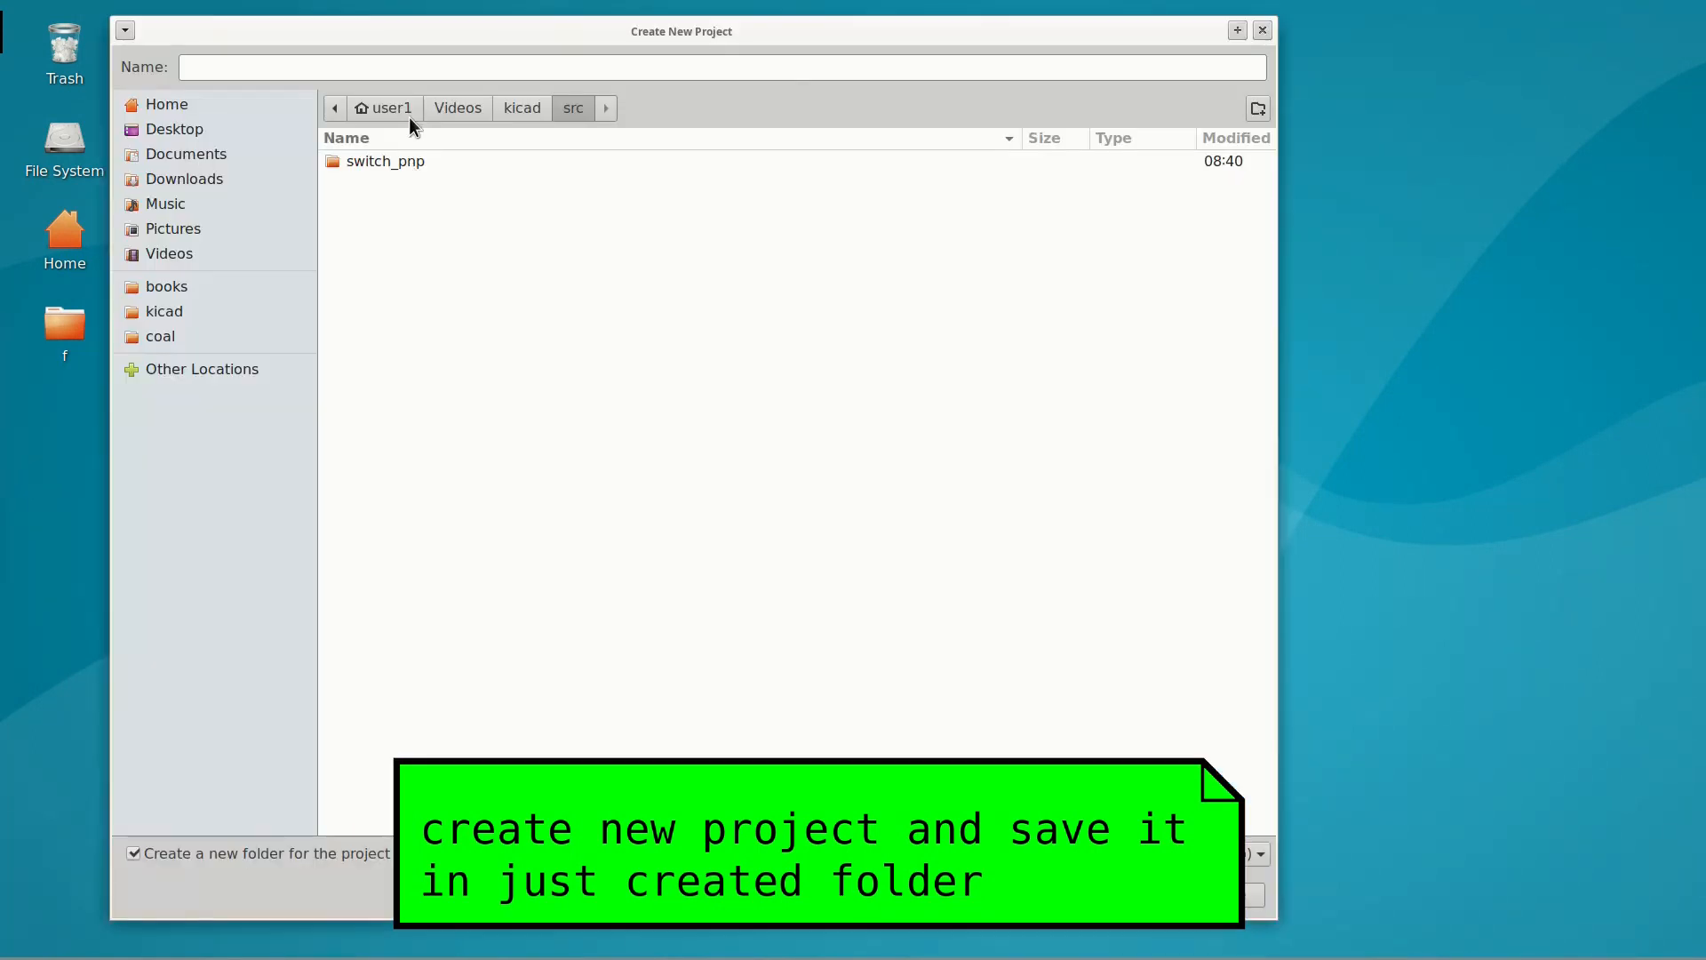
double_click(403, 169)
left_click(133, 853)
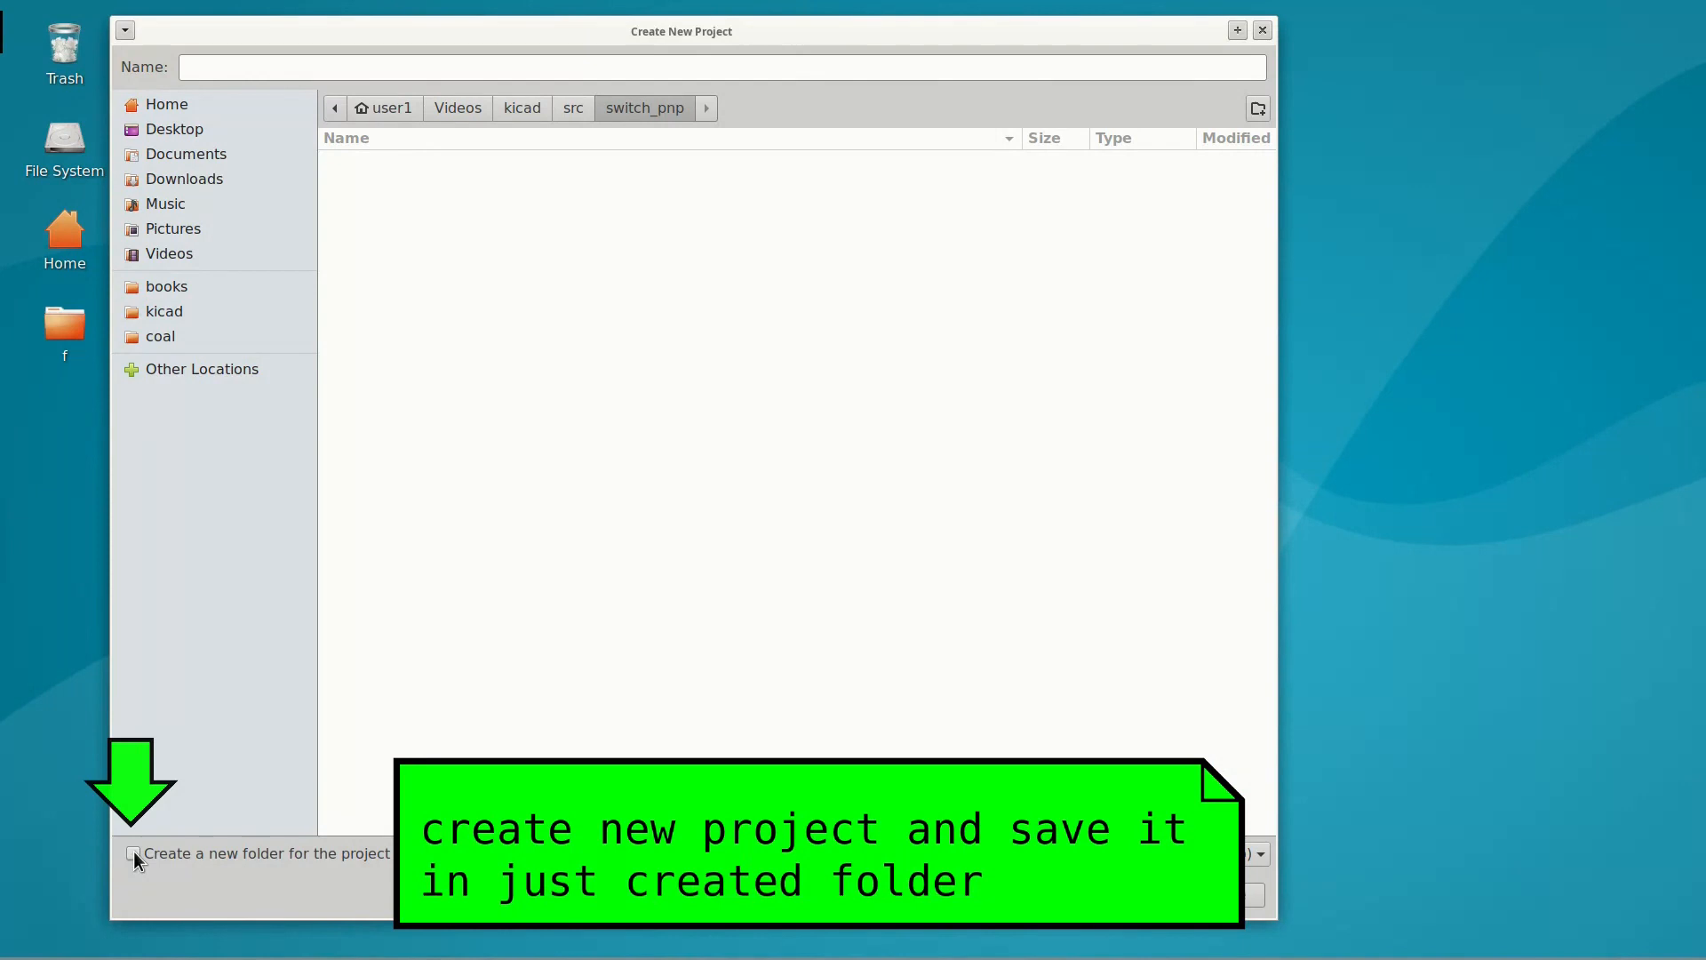
left_click(267, 68)
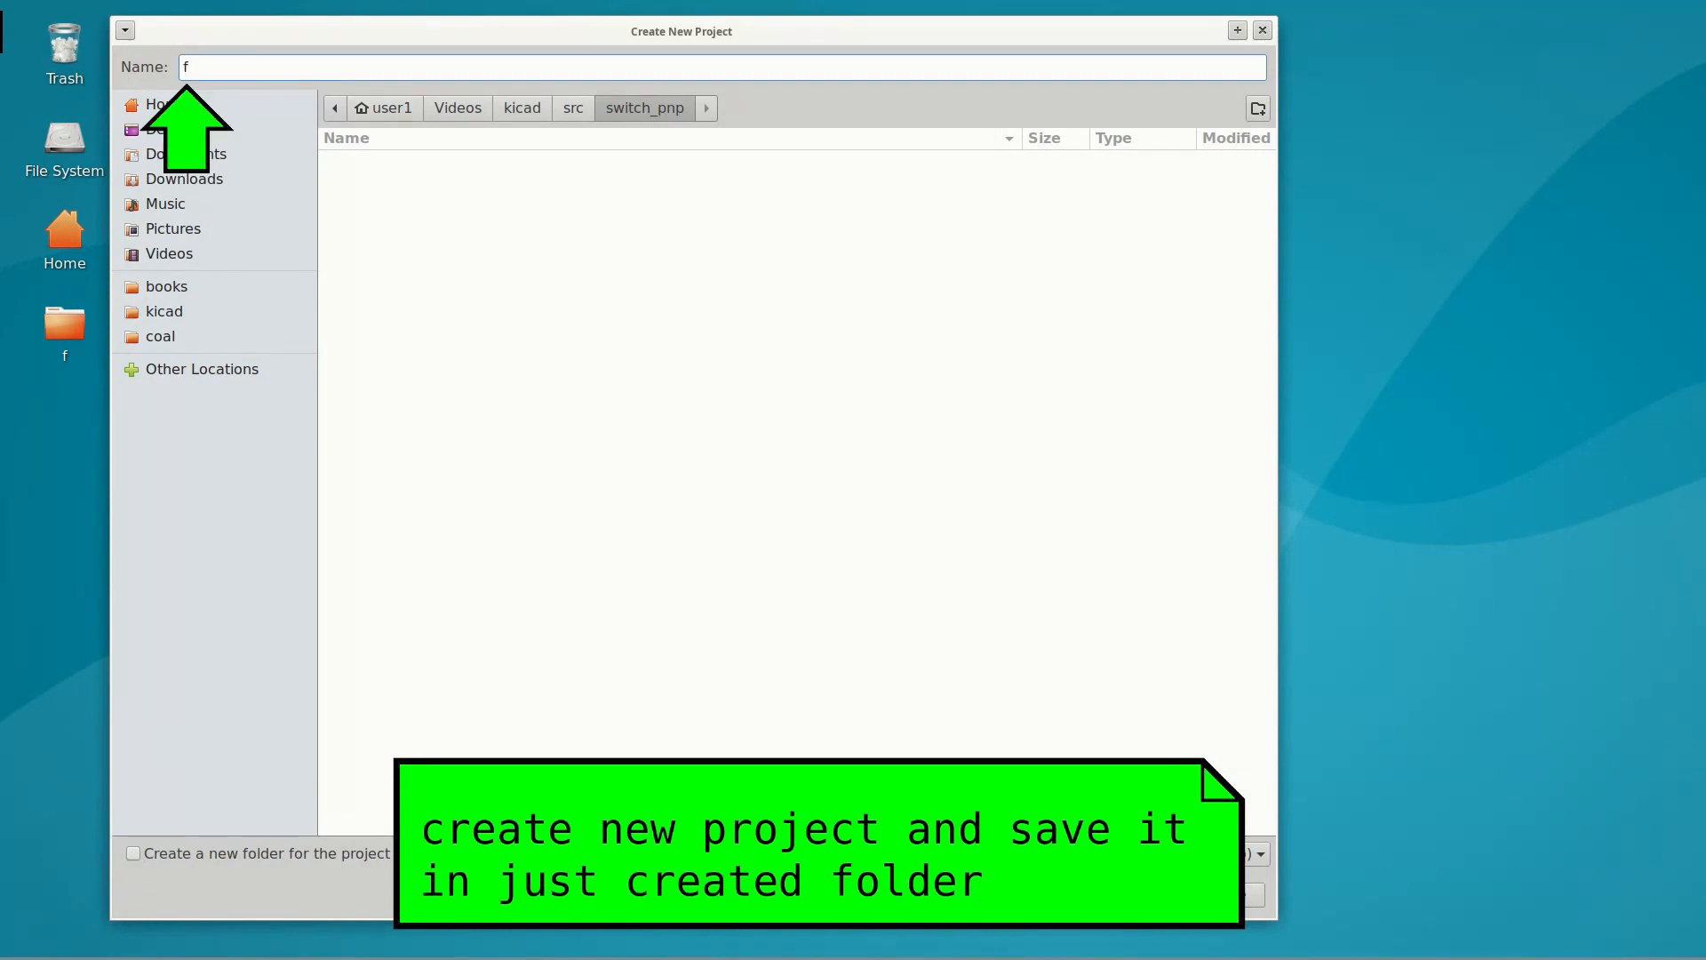
left_click(1231, 903)
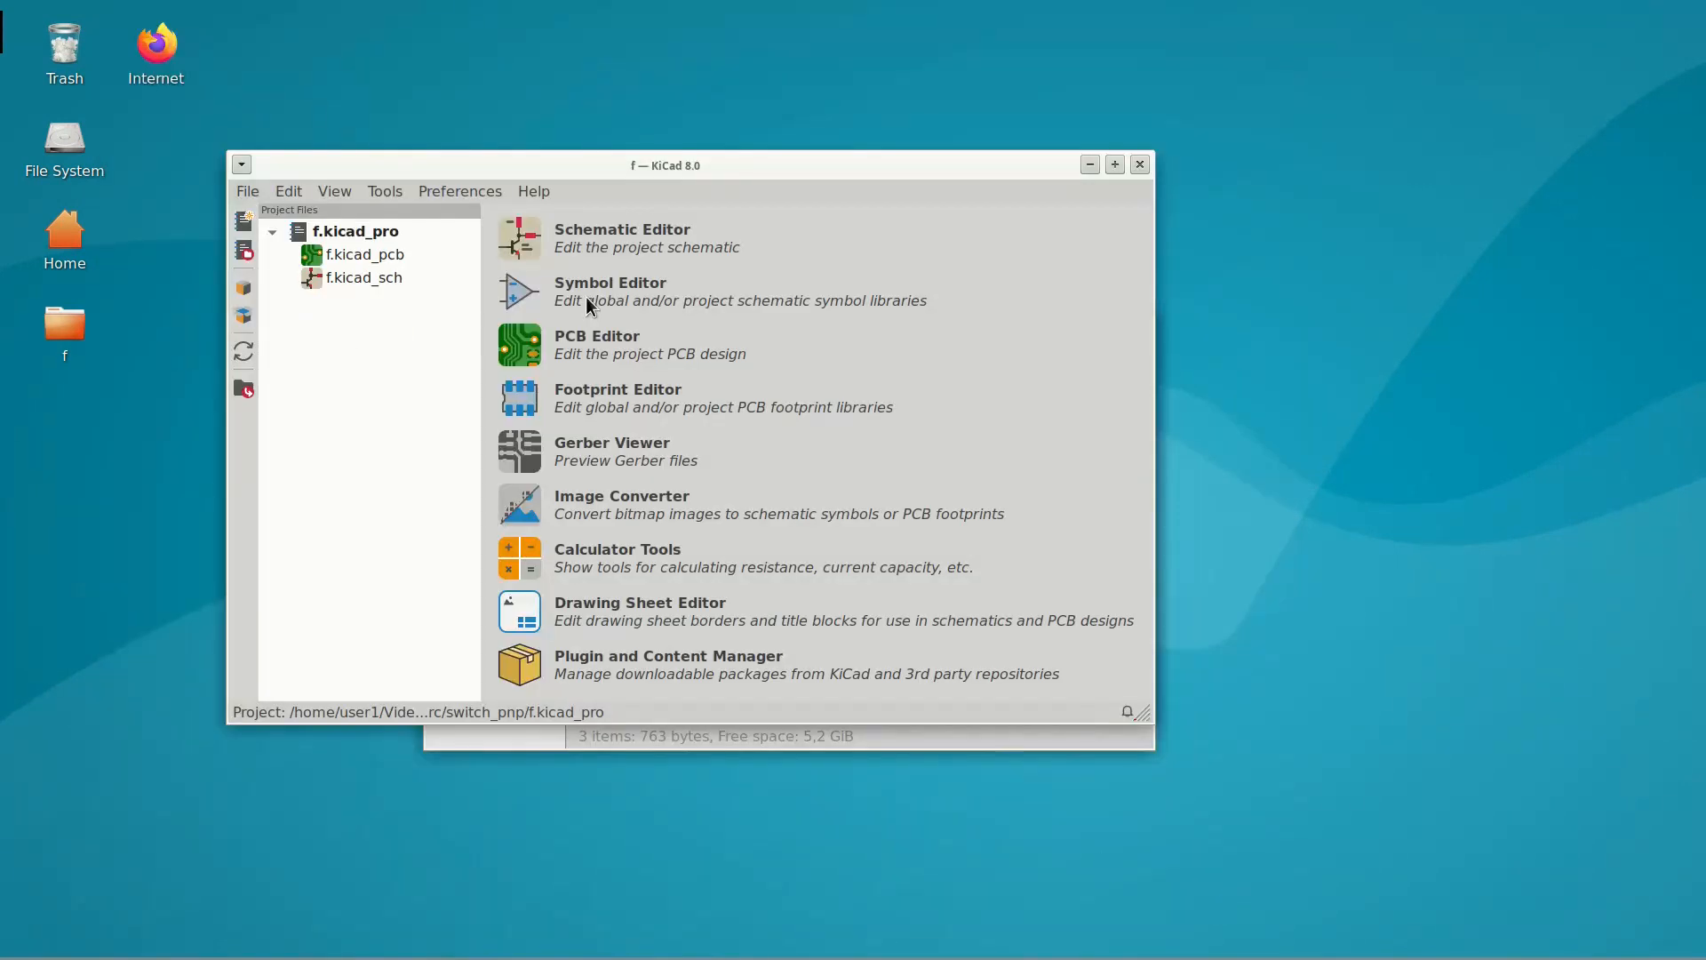
- Open the project's schematic file f.kicad_sch in the Schematic Editor
left_click_drag(545, 176, 613, 237)
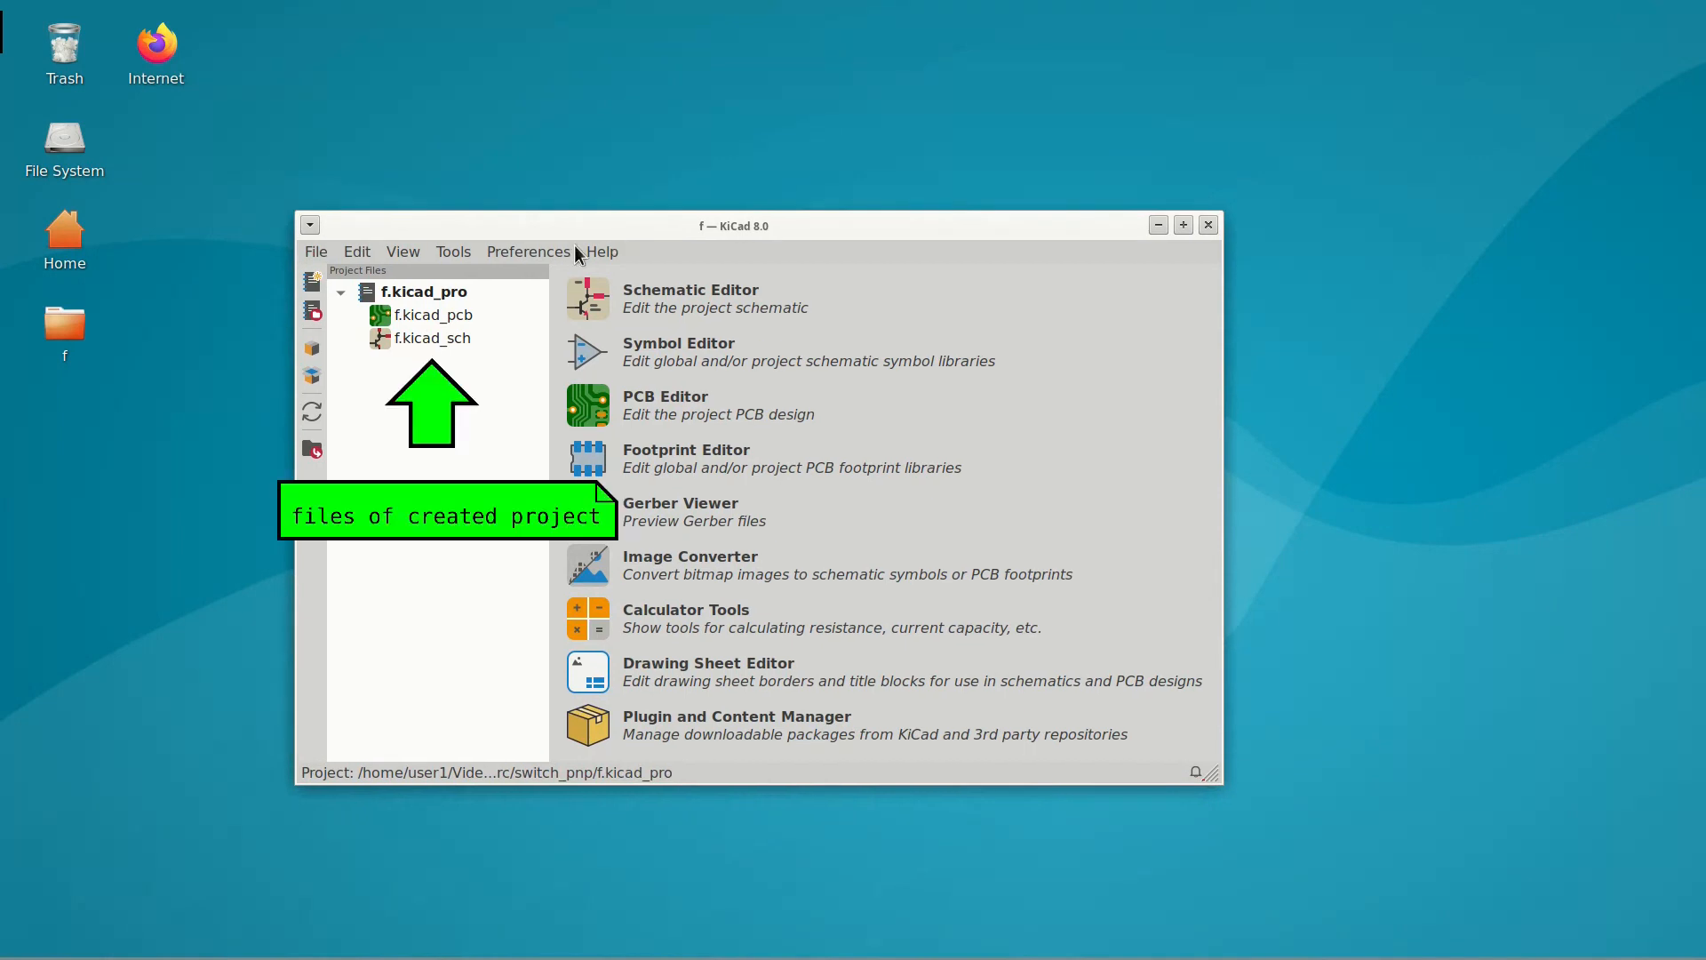
left_click(442, 331)
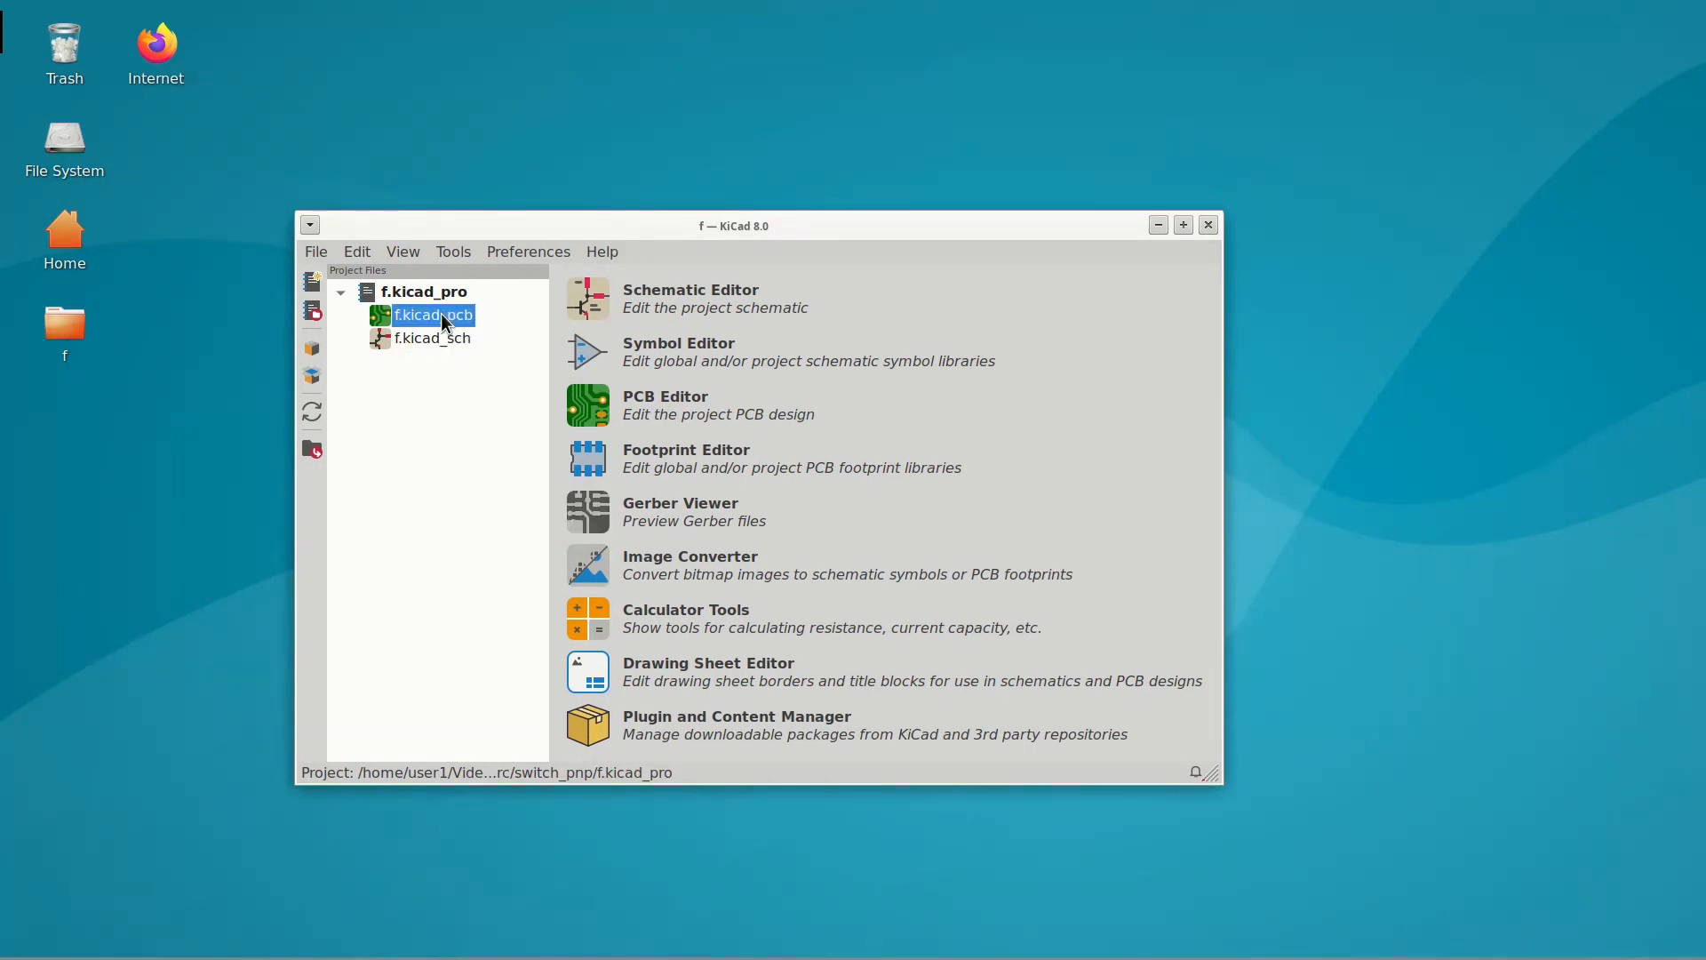
left_click(436, 338)
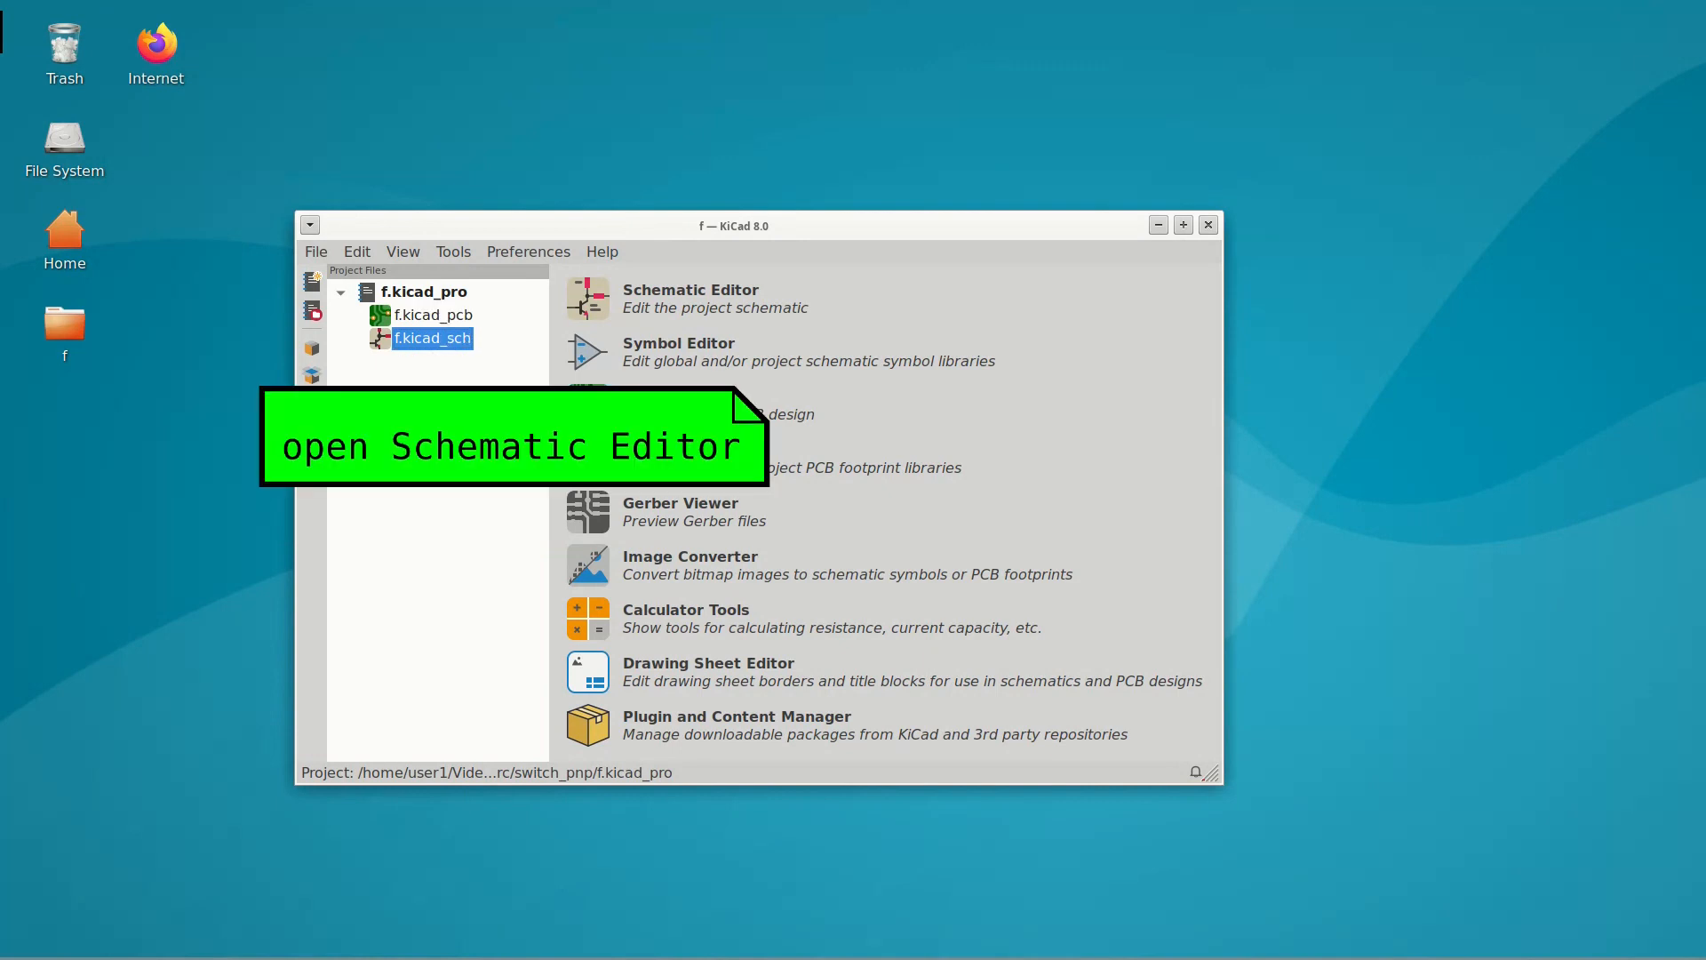
double_click(414, 338)
- Set the sheet title to "Switch PNP" in the page settings and enable the full-window crosshair cursor
scroll(1068, 654, "up", 3)
scroll(1068, 654, "down", 2)
scroll(1068, 654, "up", 2)
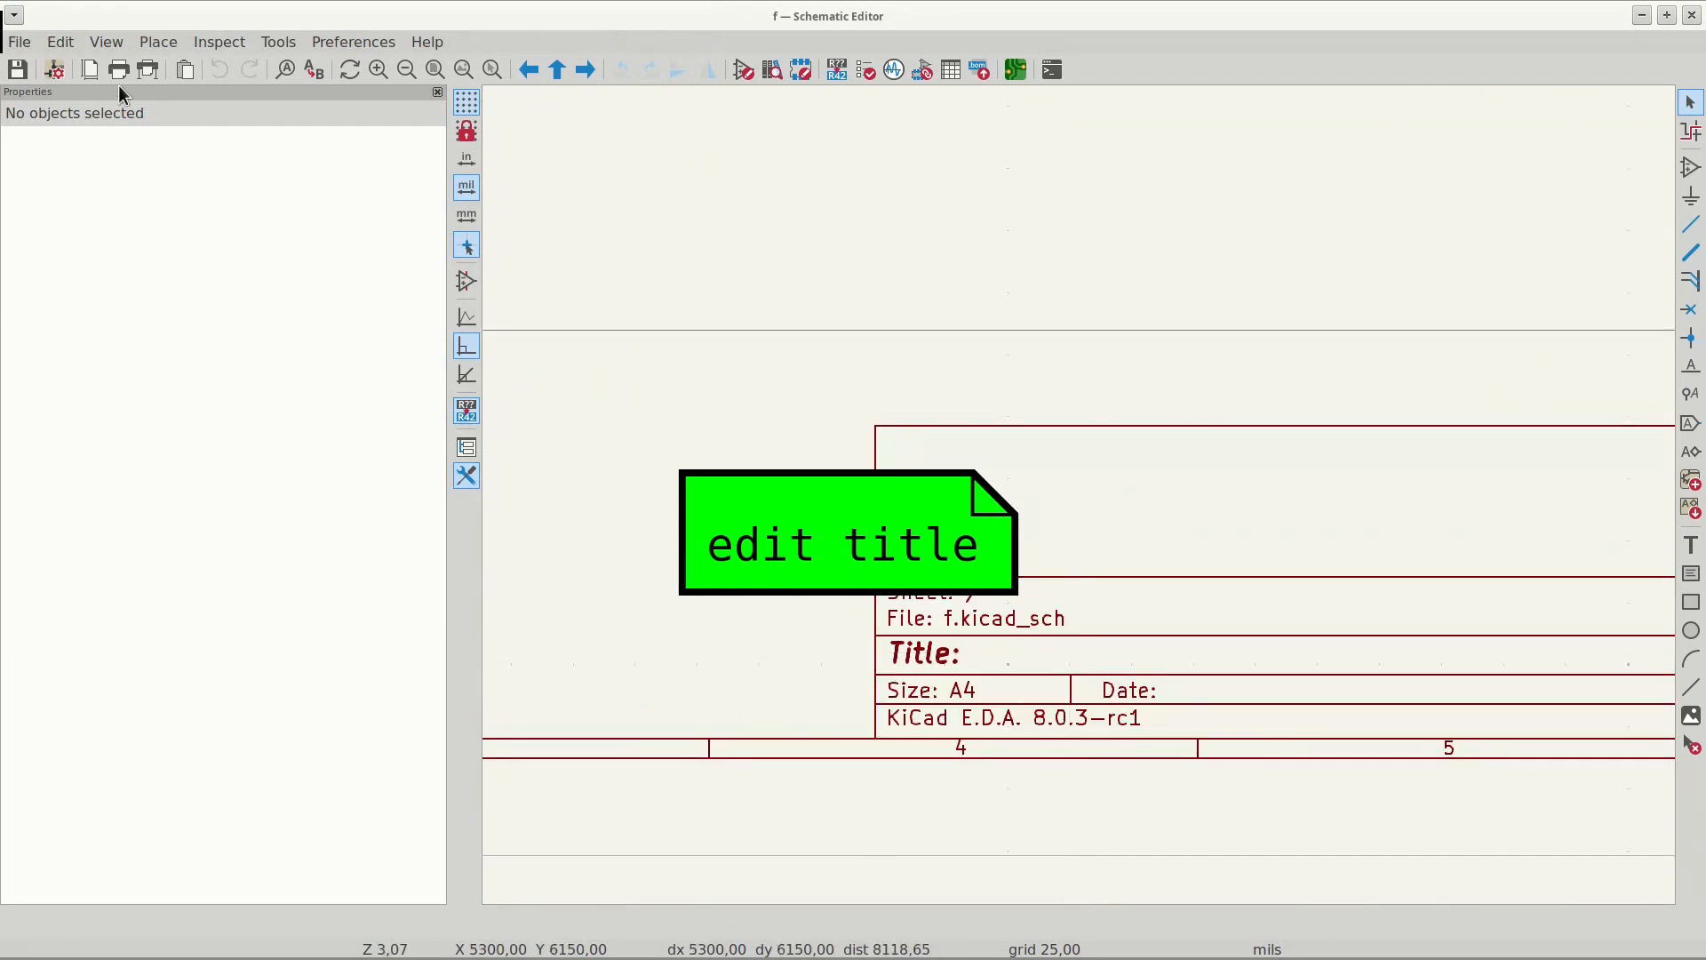
left_click(18, 42)
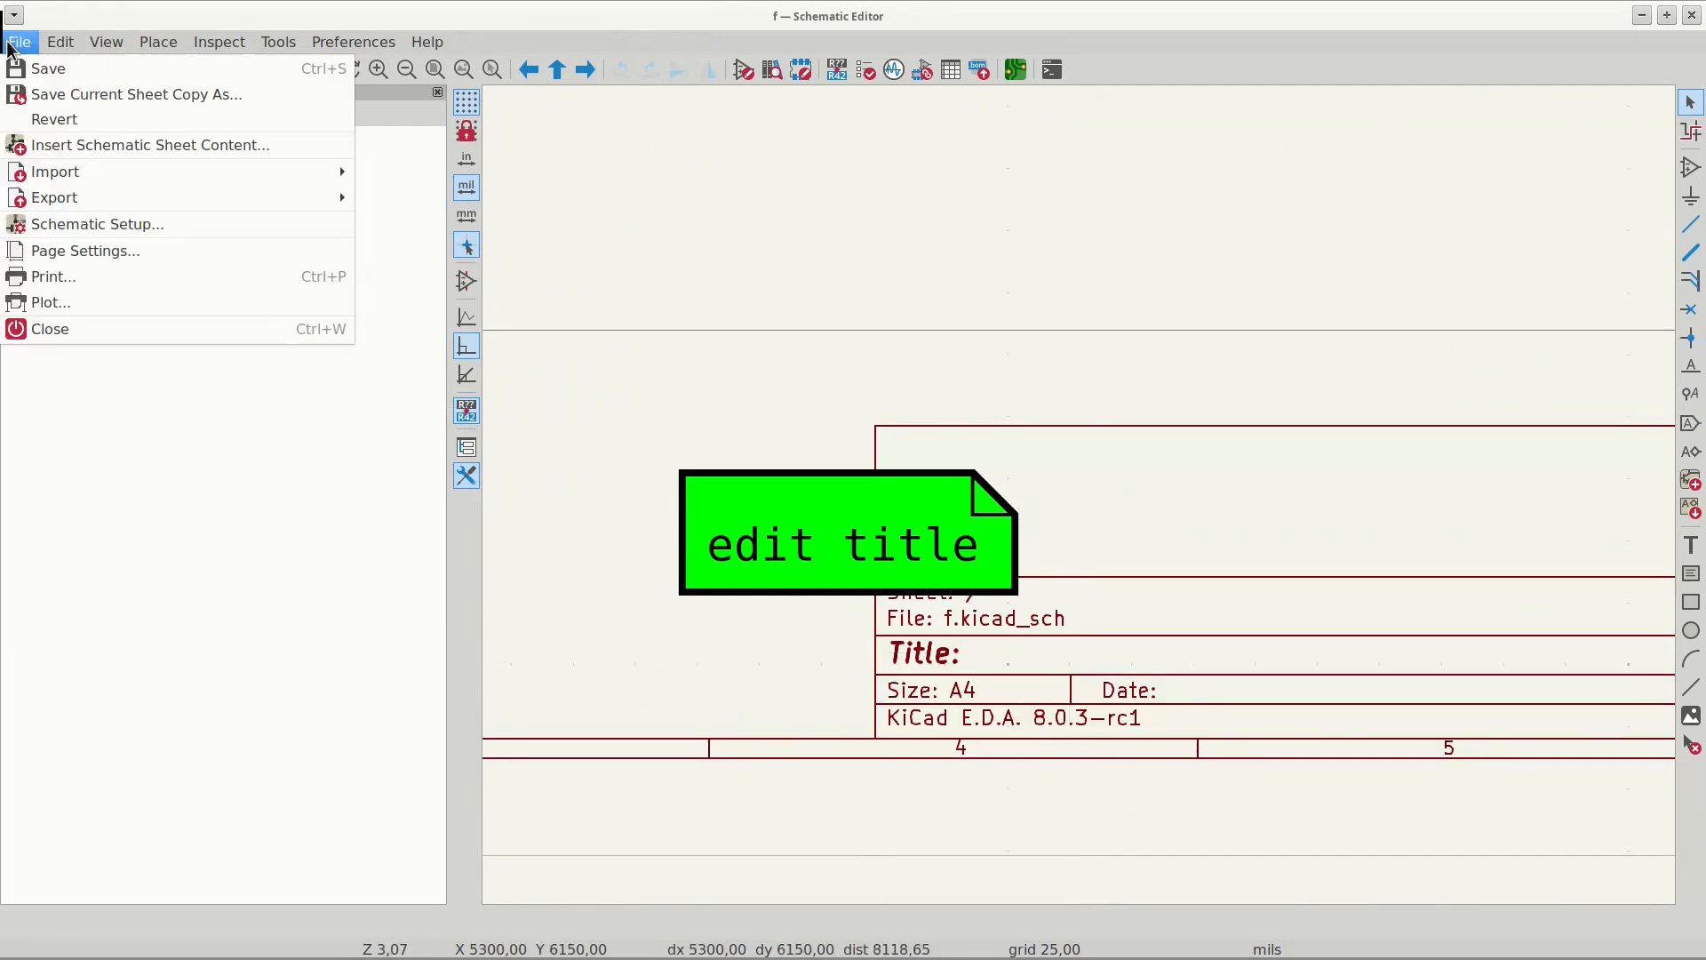
left_click(72, 252)
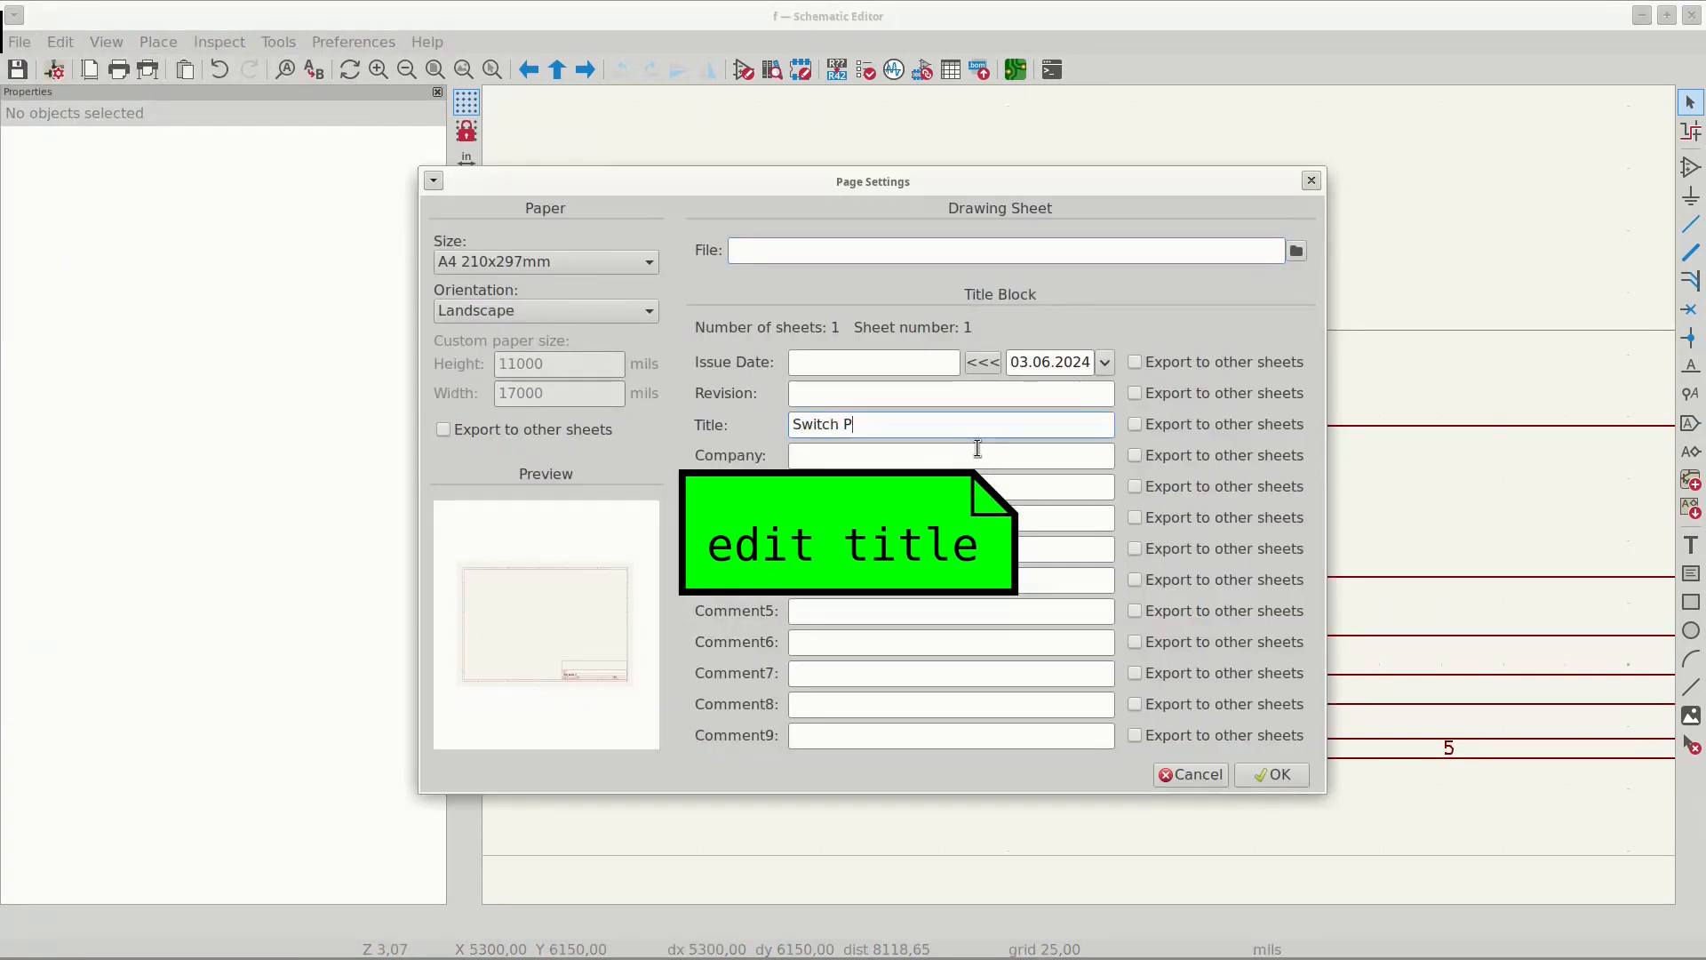
left_click(1271, 774)
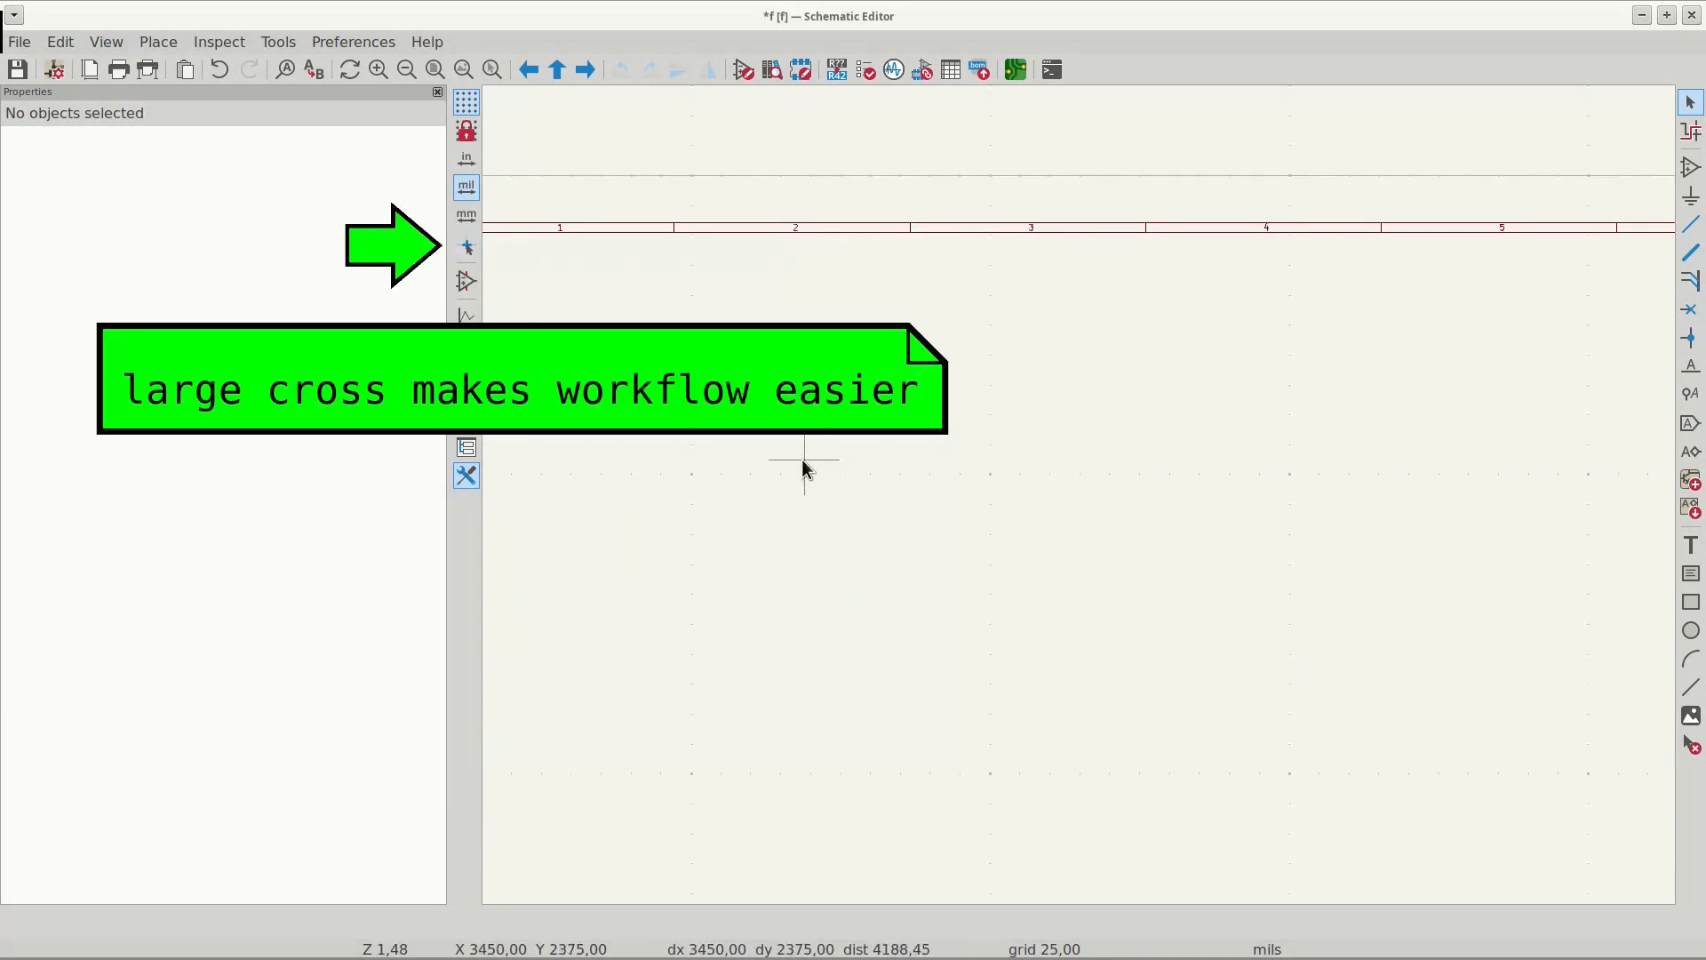
left_click(466, 247)
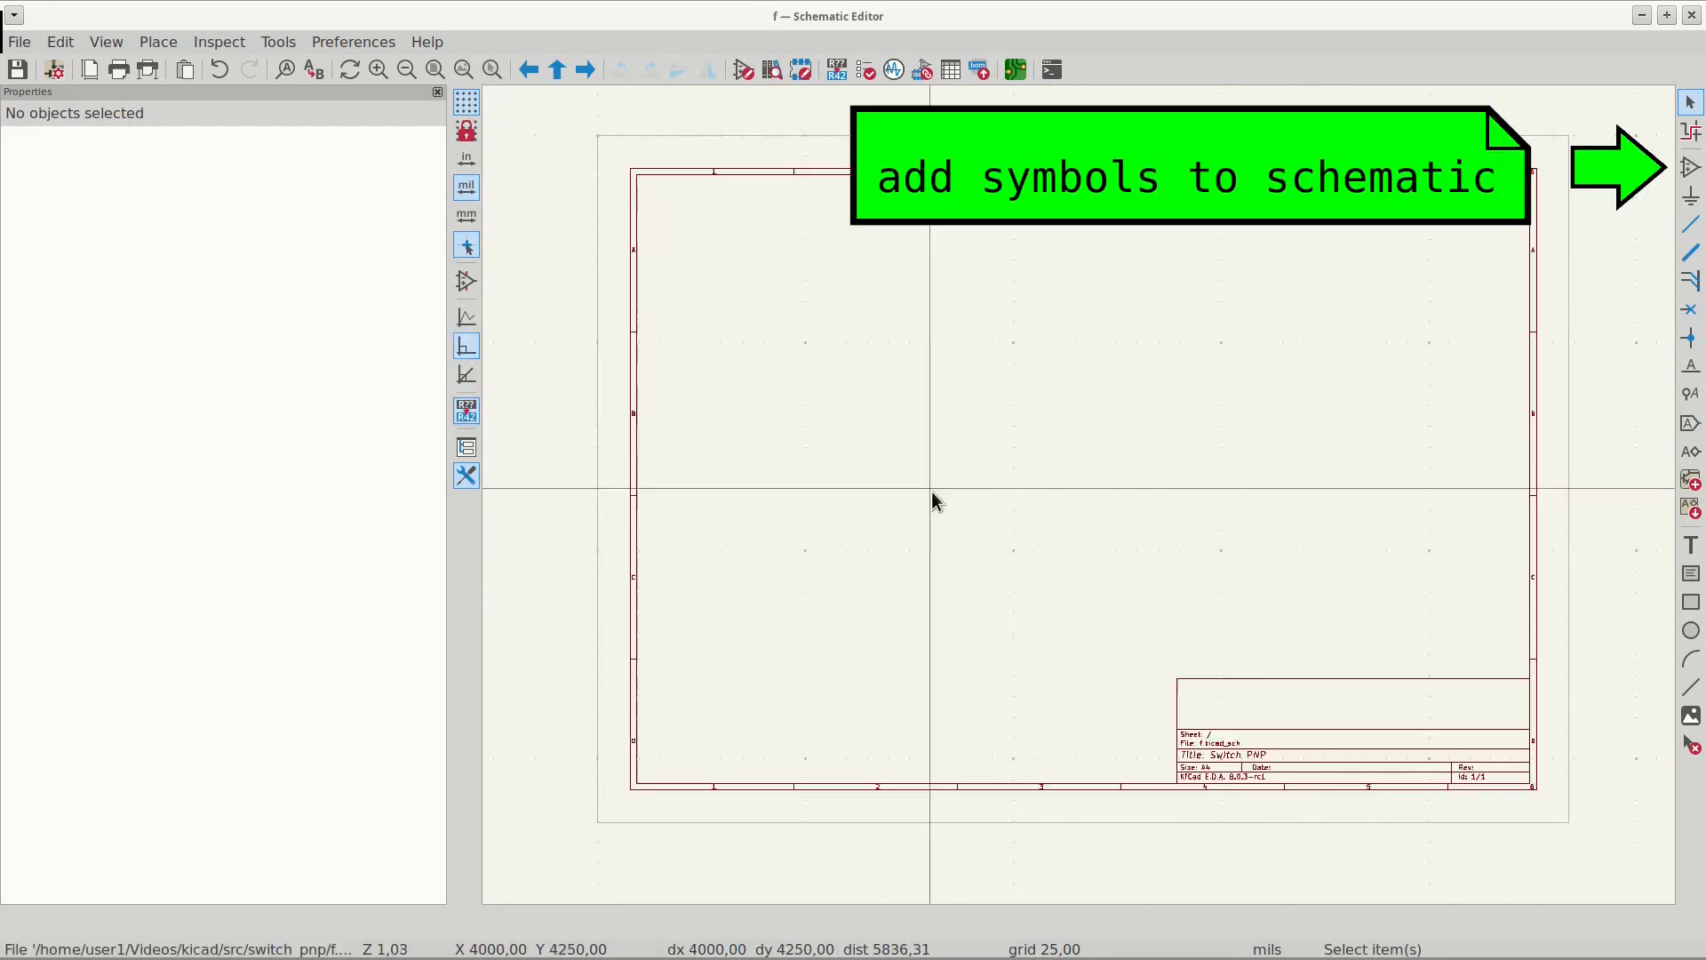
- Add a BC807 PNP transistor symbol near the middle of the schematic sheet
left_click(1691, 167)
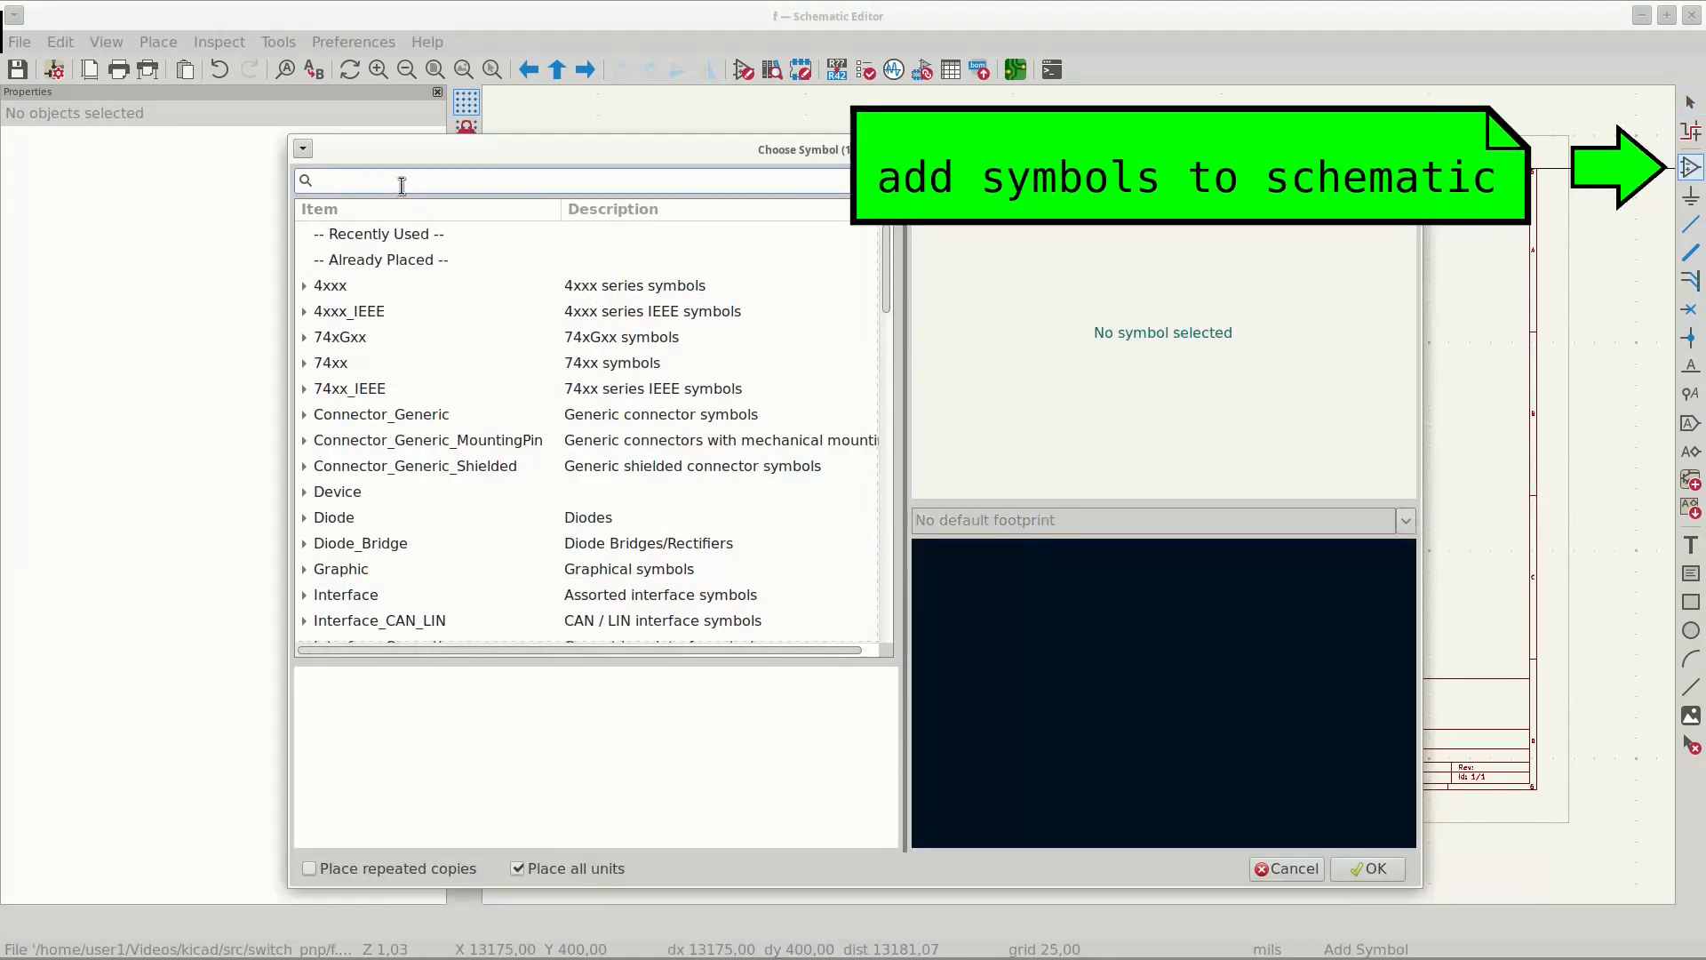
type("bc807")
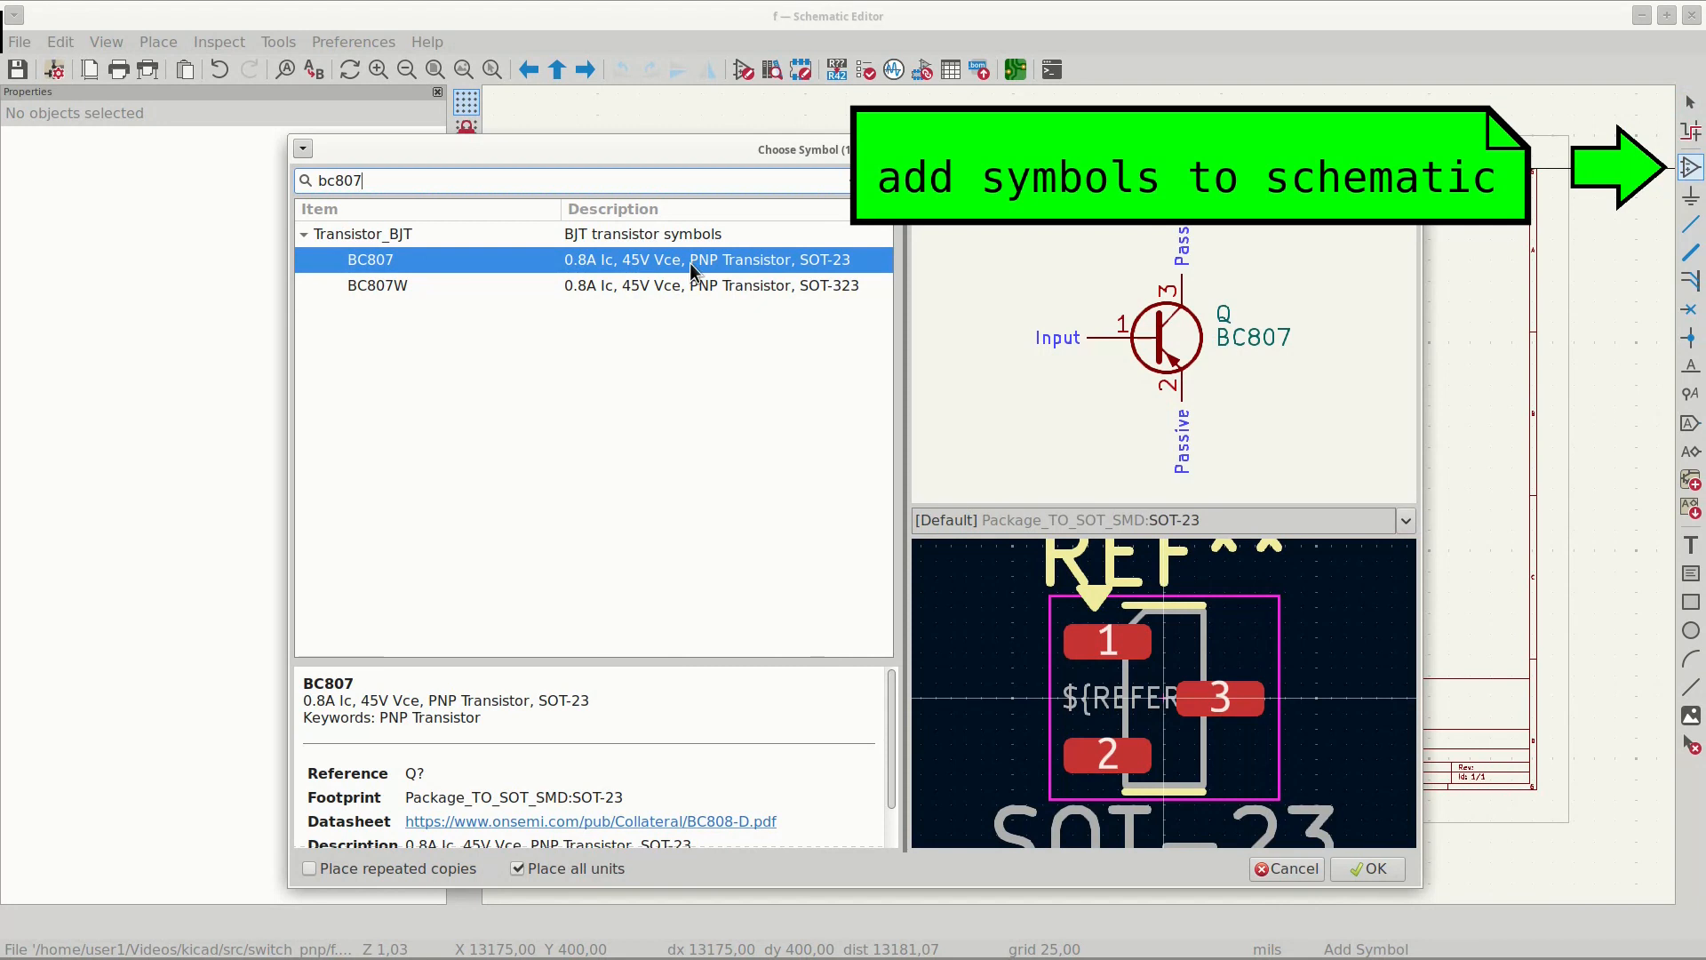
double_click(690, 261)
scroll(1119, 431, "up", 3)
left_click(1116, 430)
- Add a resistor symbol R to the left of the transistor, level with its base pin
type("r")
key("Return")
left_click(893, 432)
- Add a 1N4148W diode directly below the transistor, rotated to 270° so that it points upward
left_click(1141, 609)
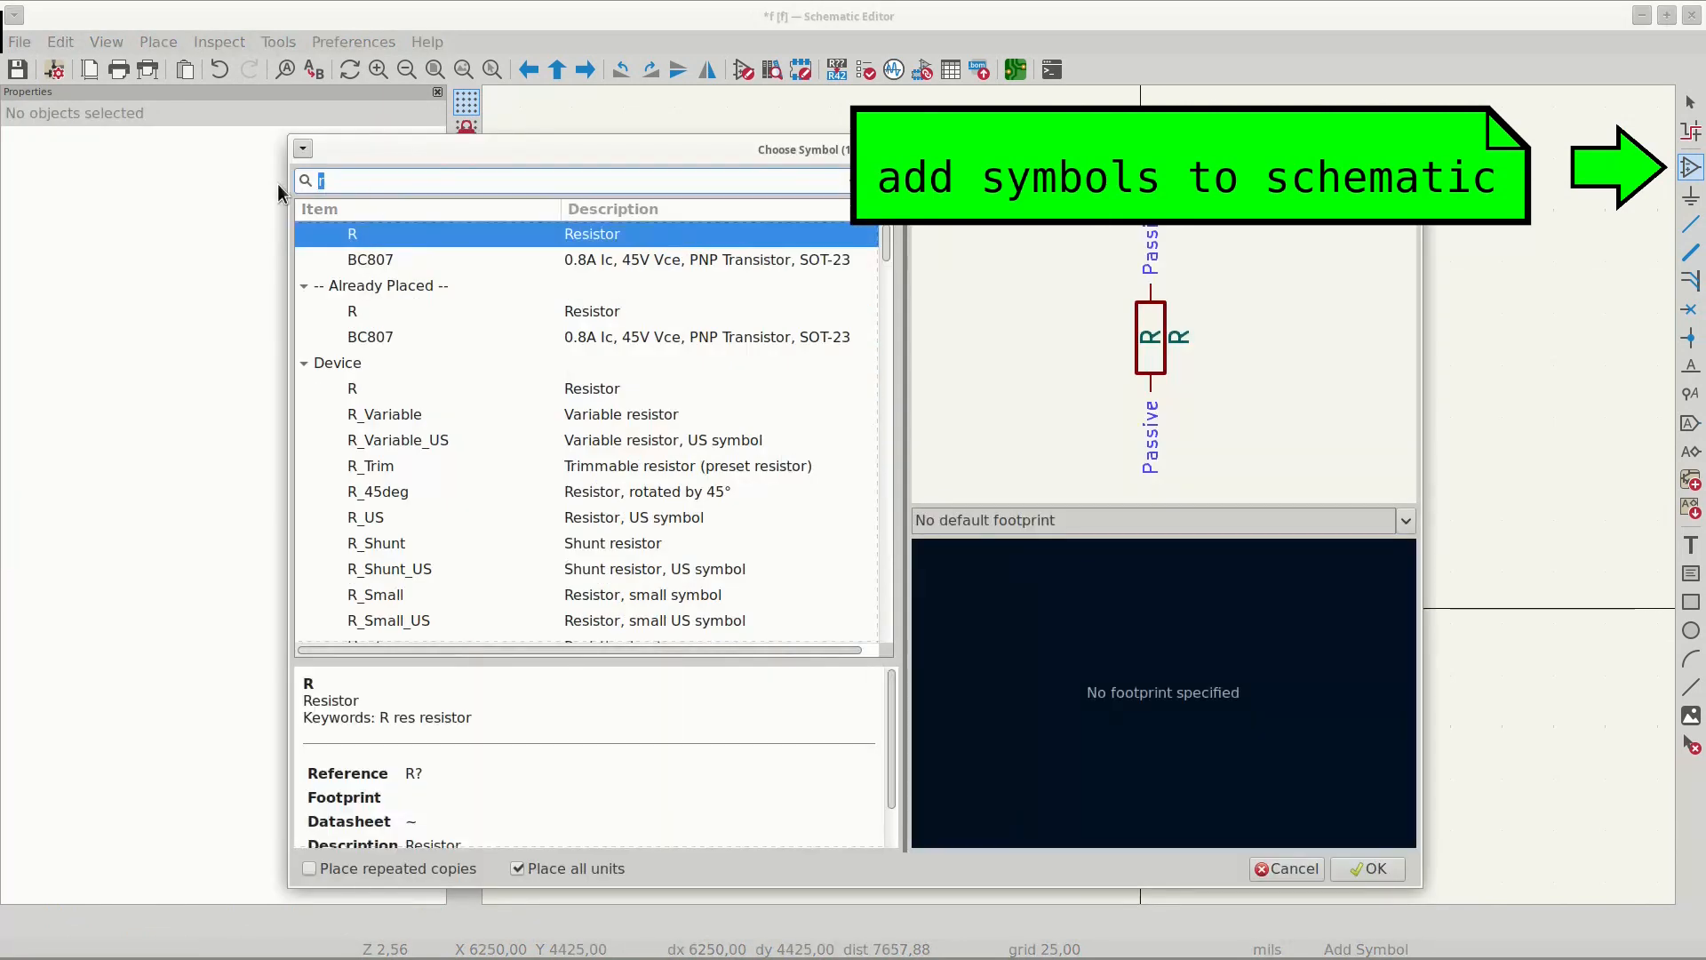
type("1n4148")
left_click(445, 284)
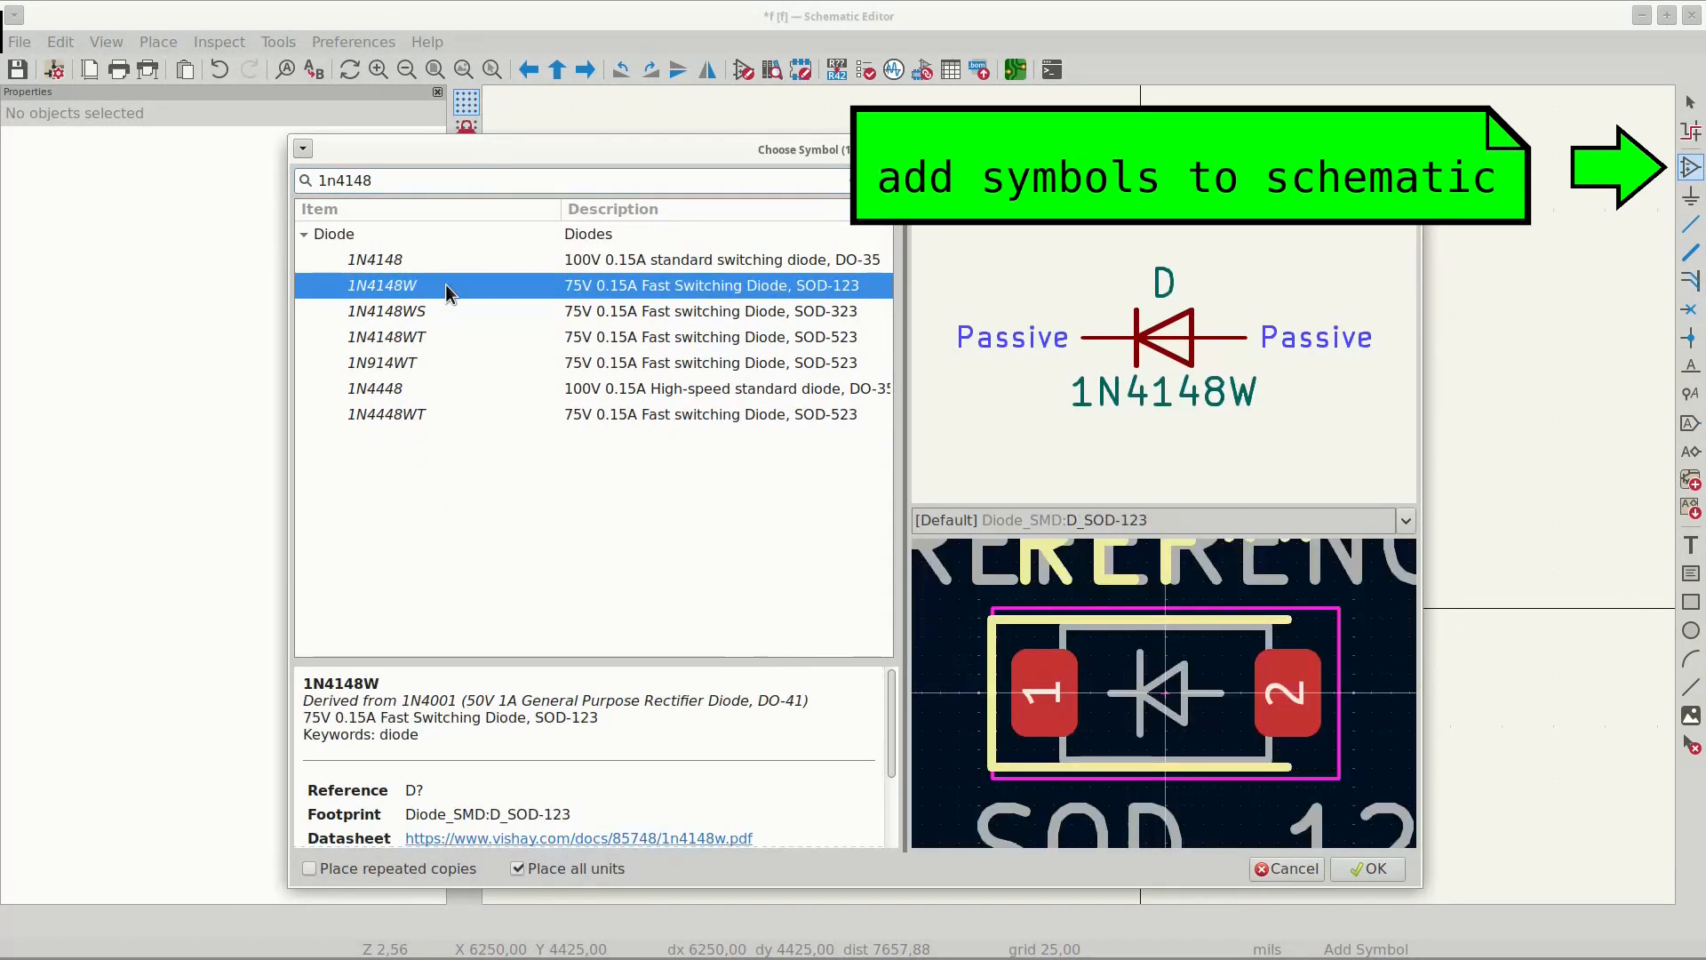
double_click(445, 285)
key("r")
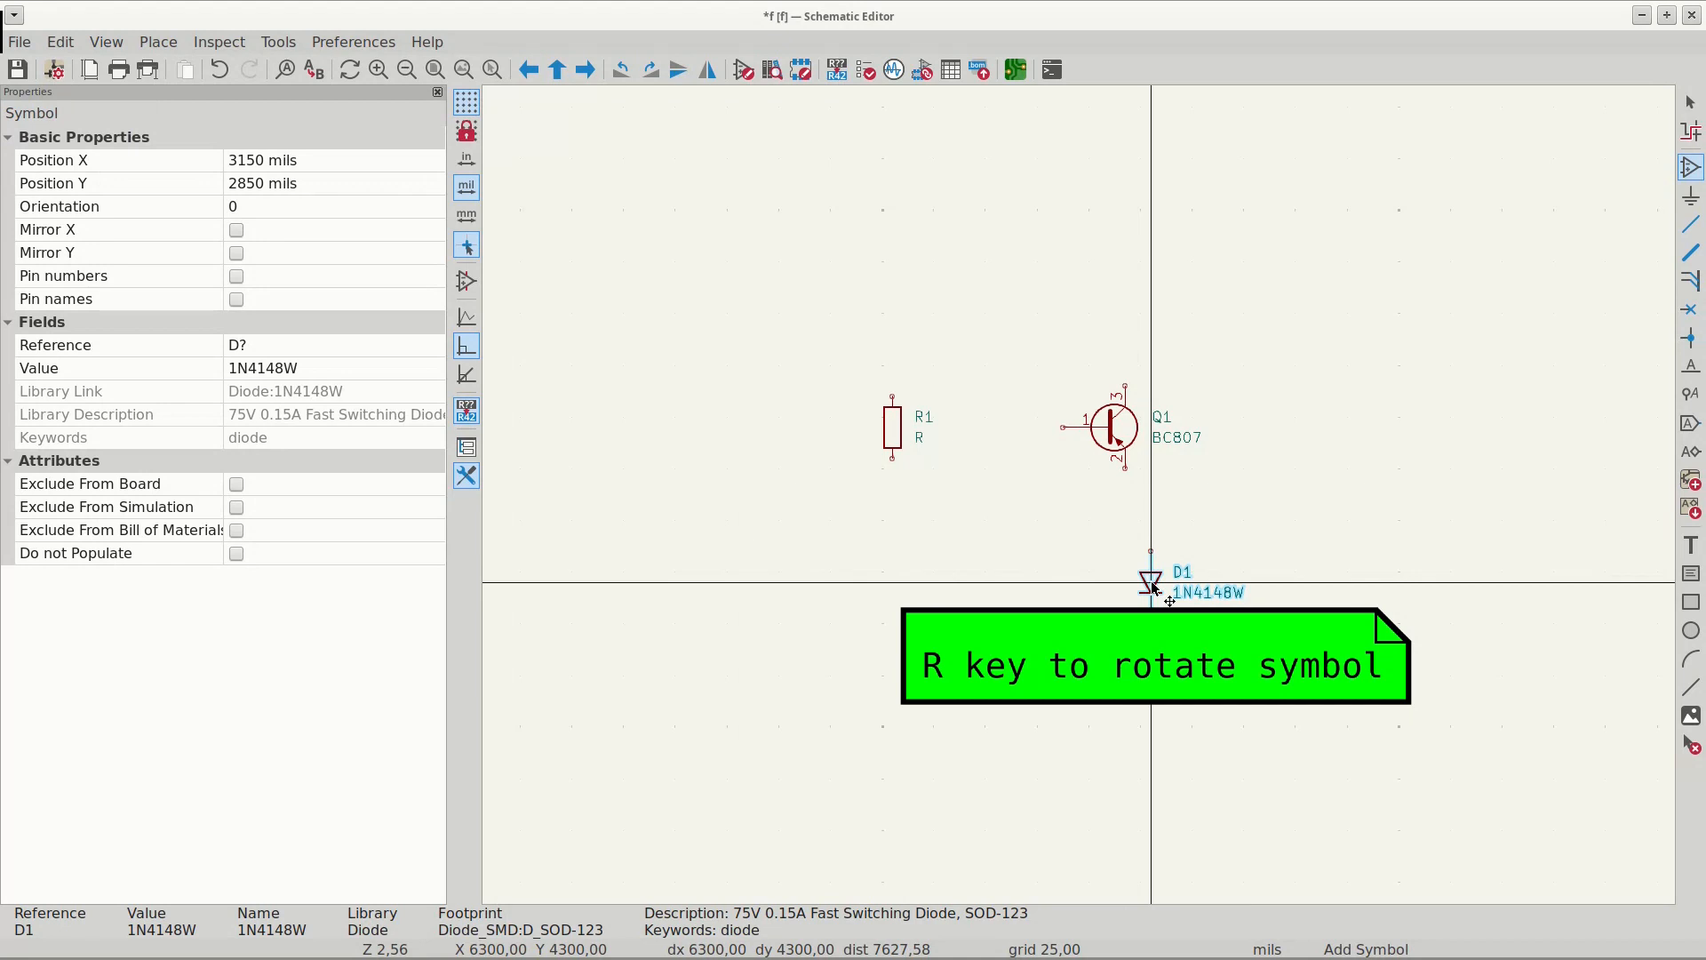
key("r")
key("r")
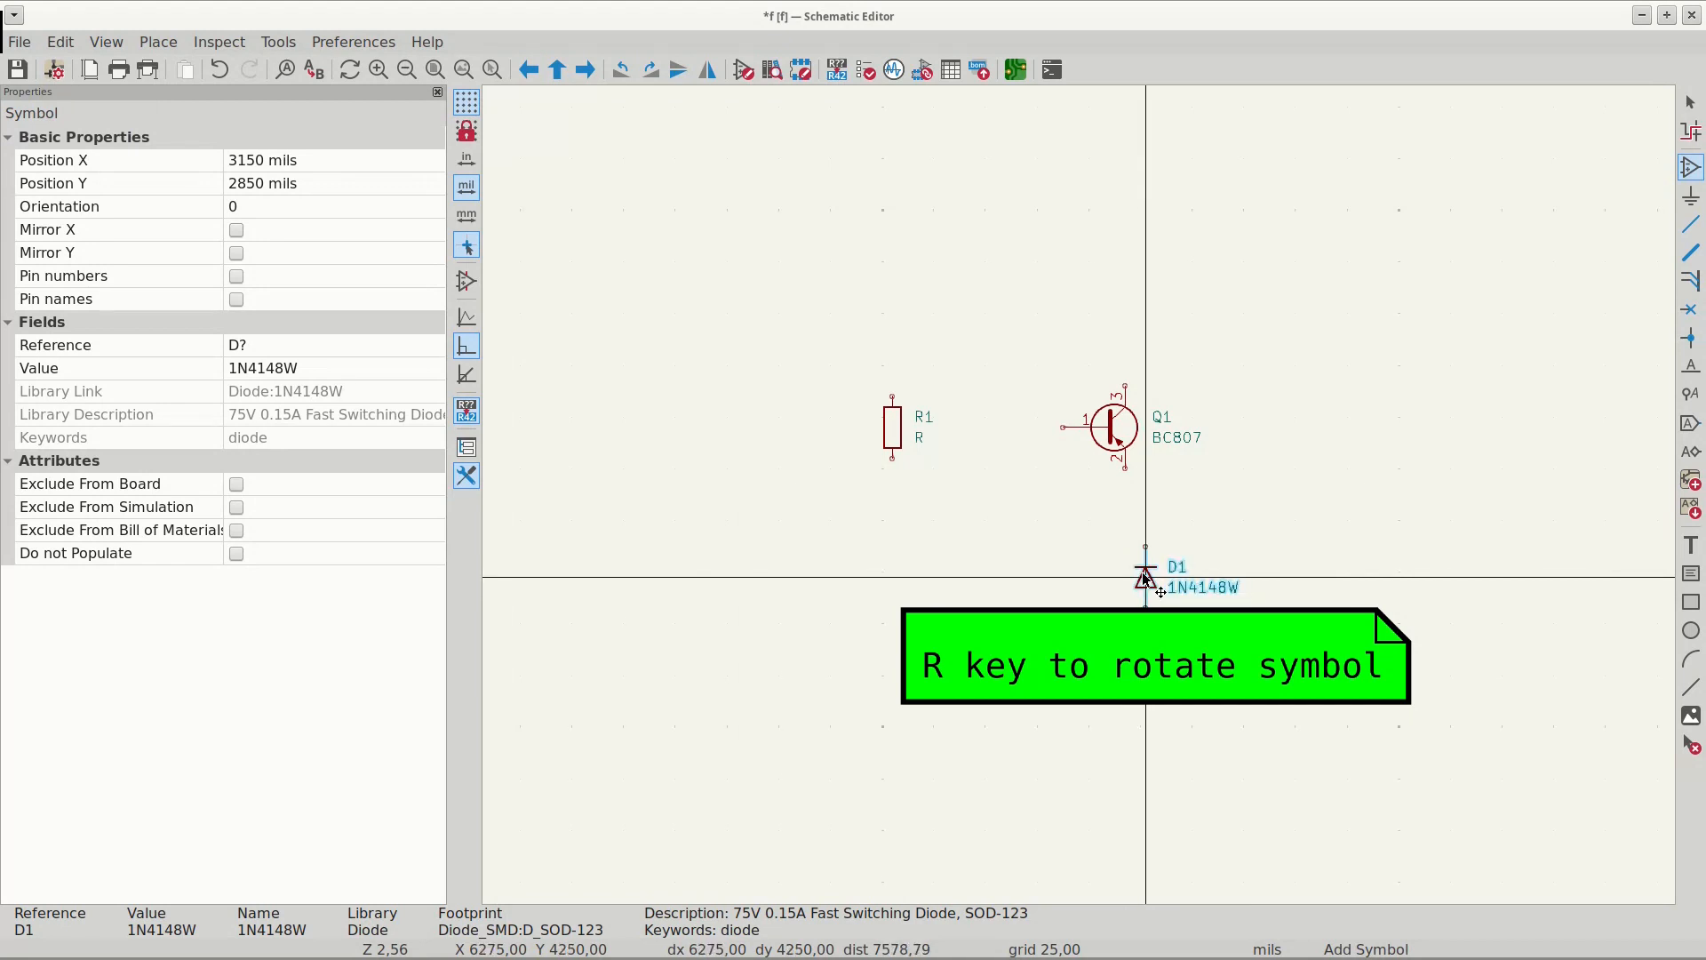
key("r")
left_click(1125, 552)
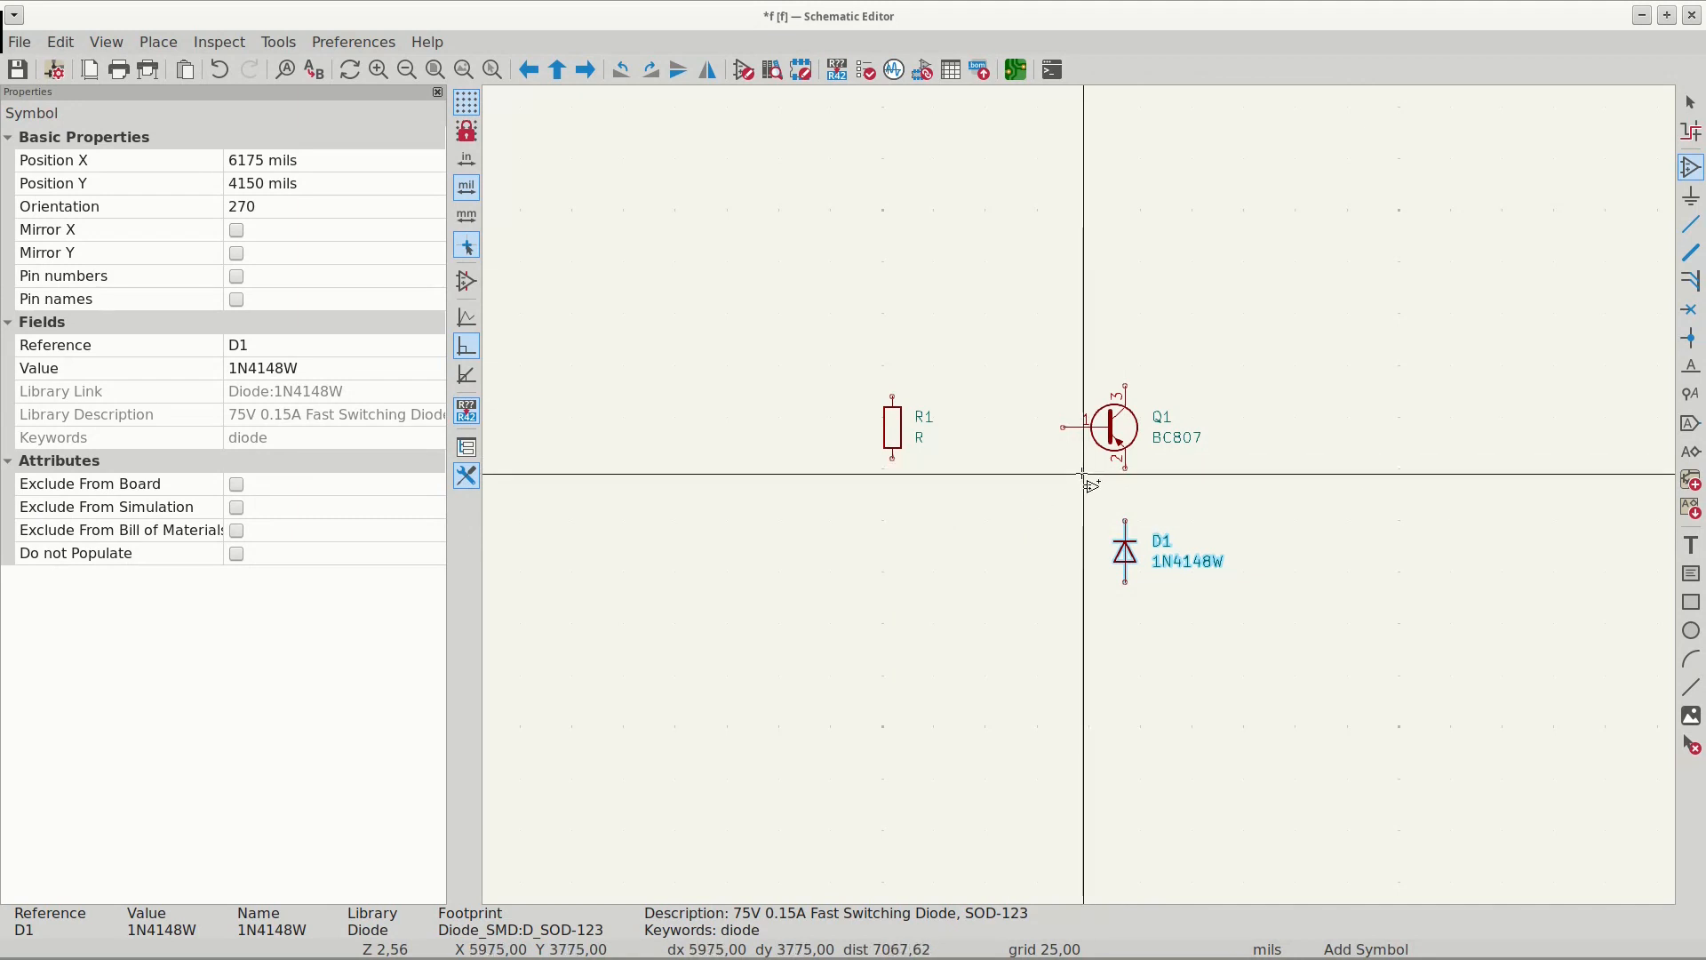
key("Escape")
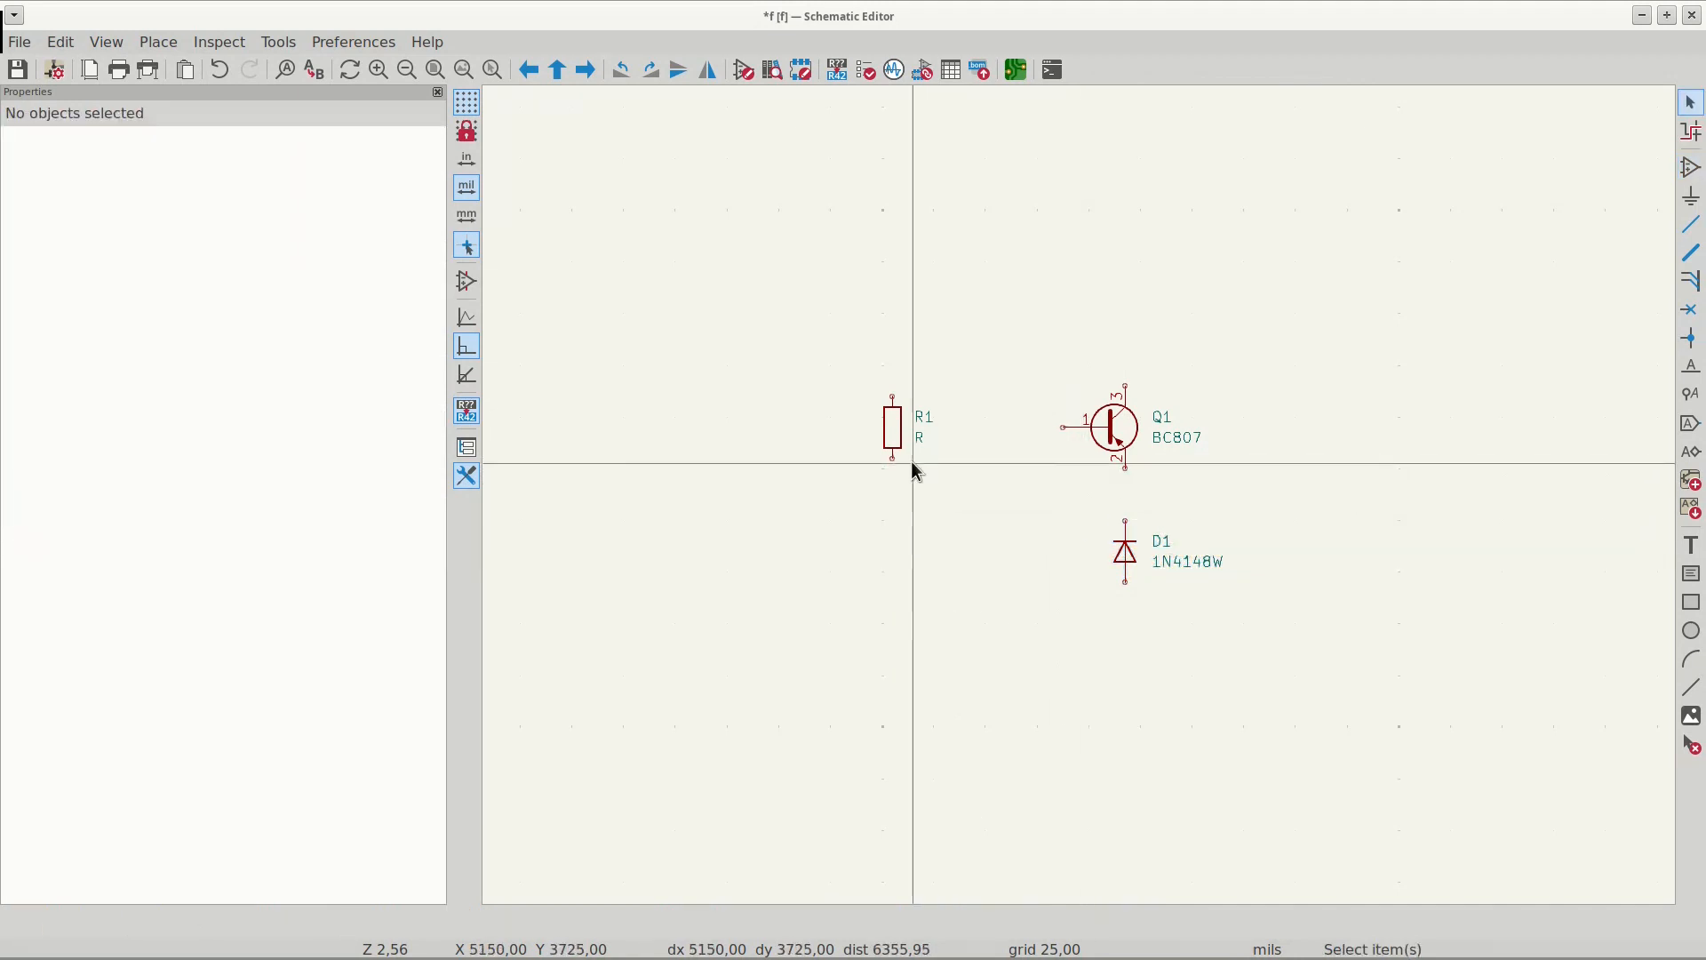
- Assign the footprint R_1206_3216Metric_Pad1.30x1.75mm_HandSolder from Resistor_SMD to resistor R1
left_click(894, 442)
key("e")
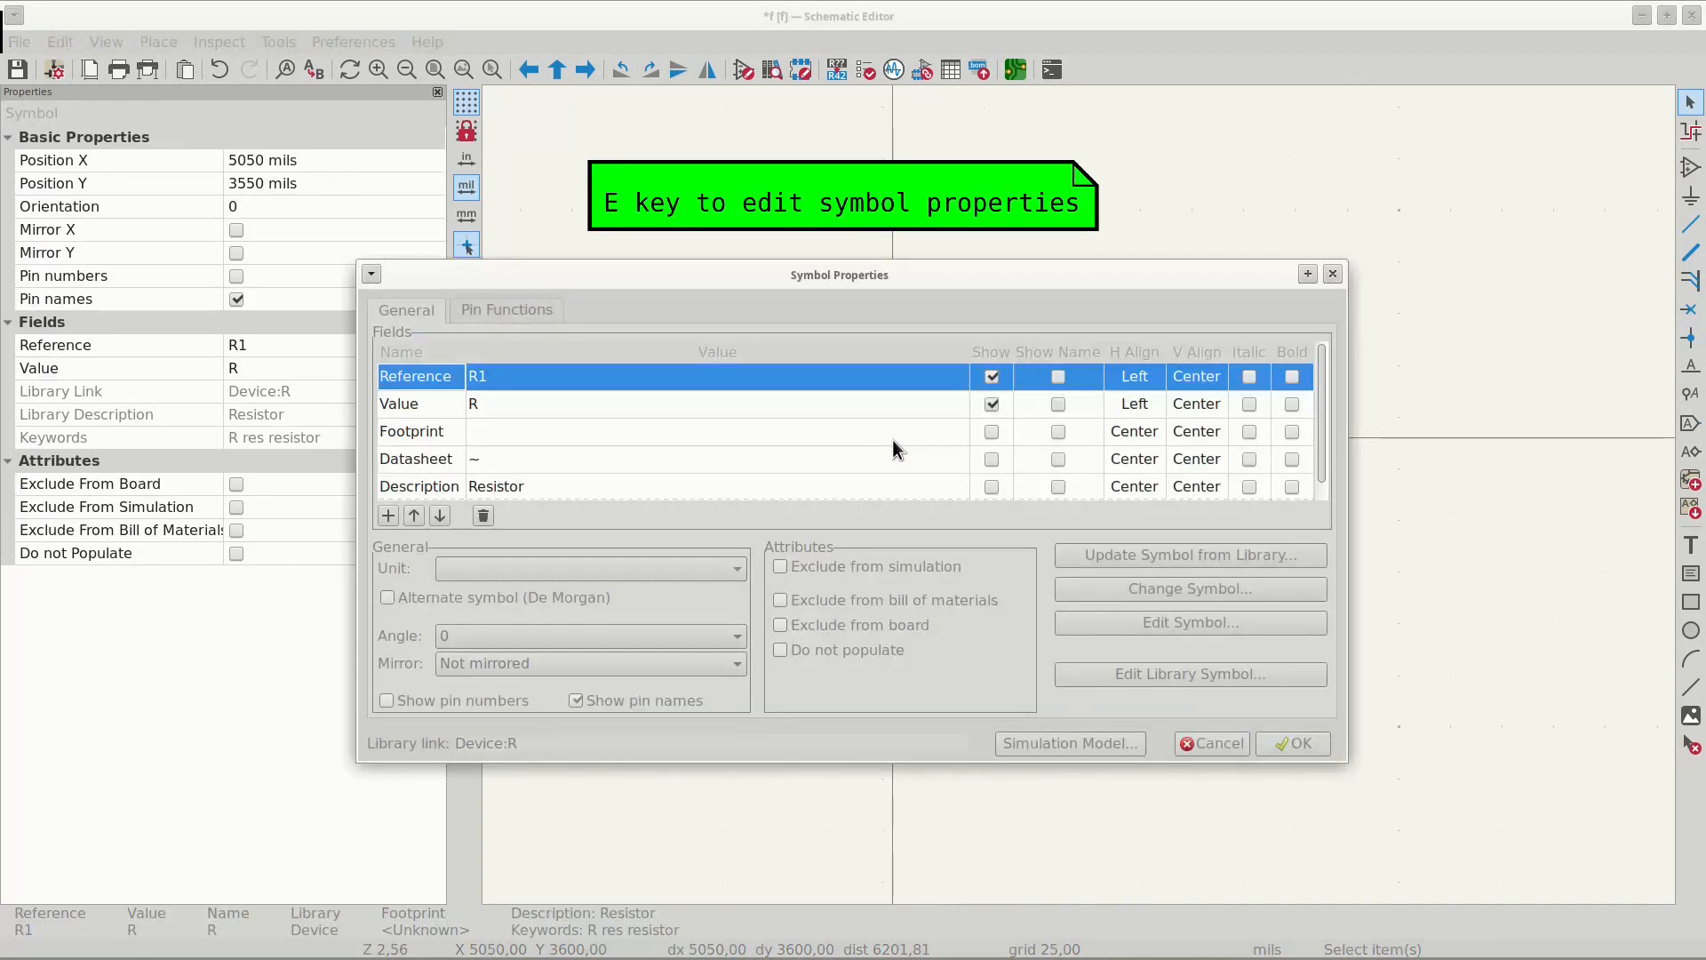
left_click(583, 435)
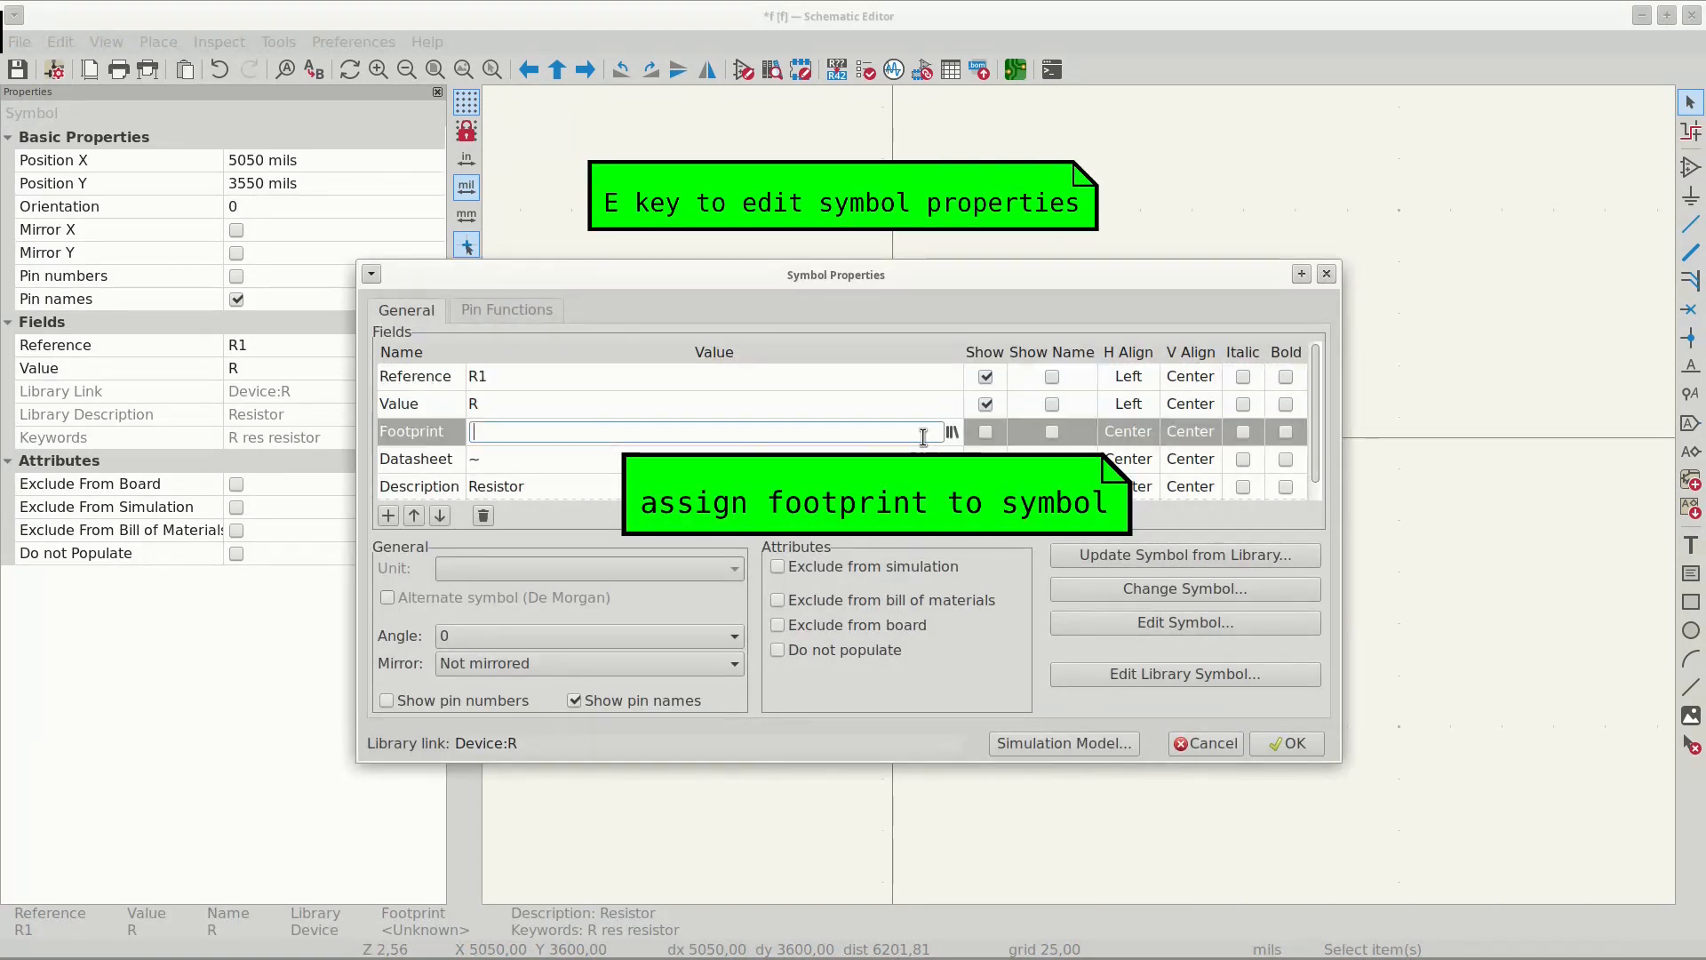
left_click(951, 432)
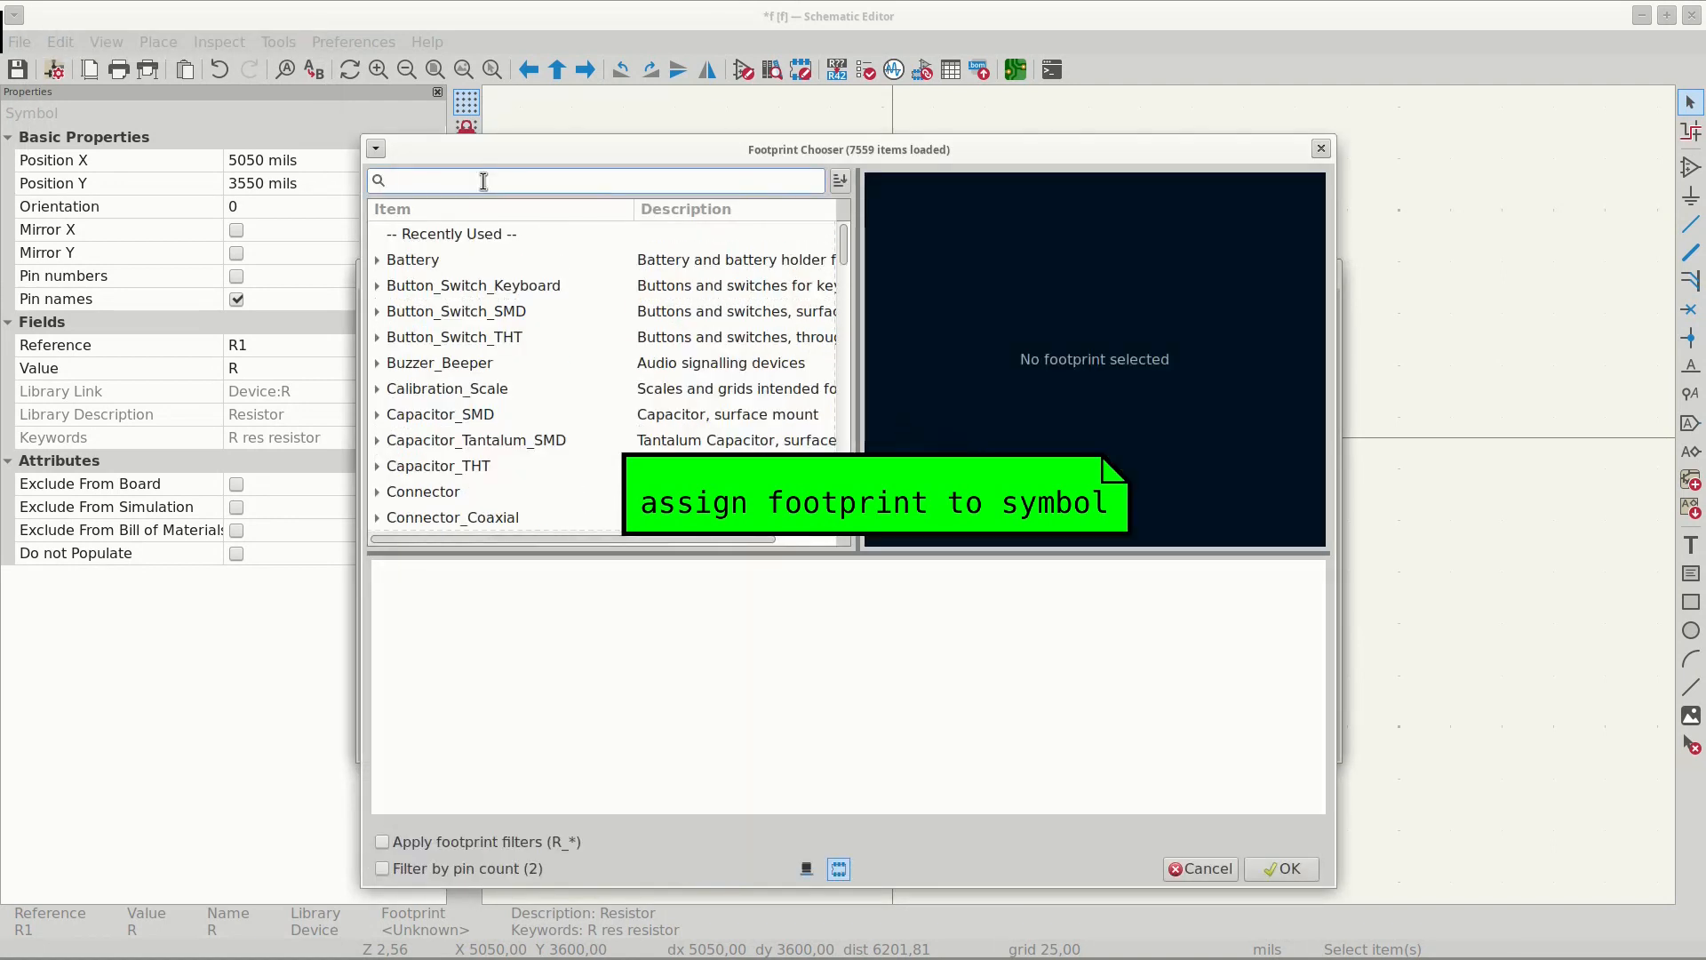
type("1206")
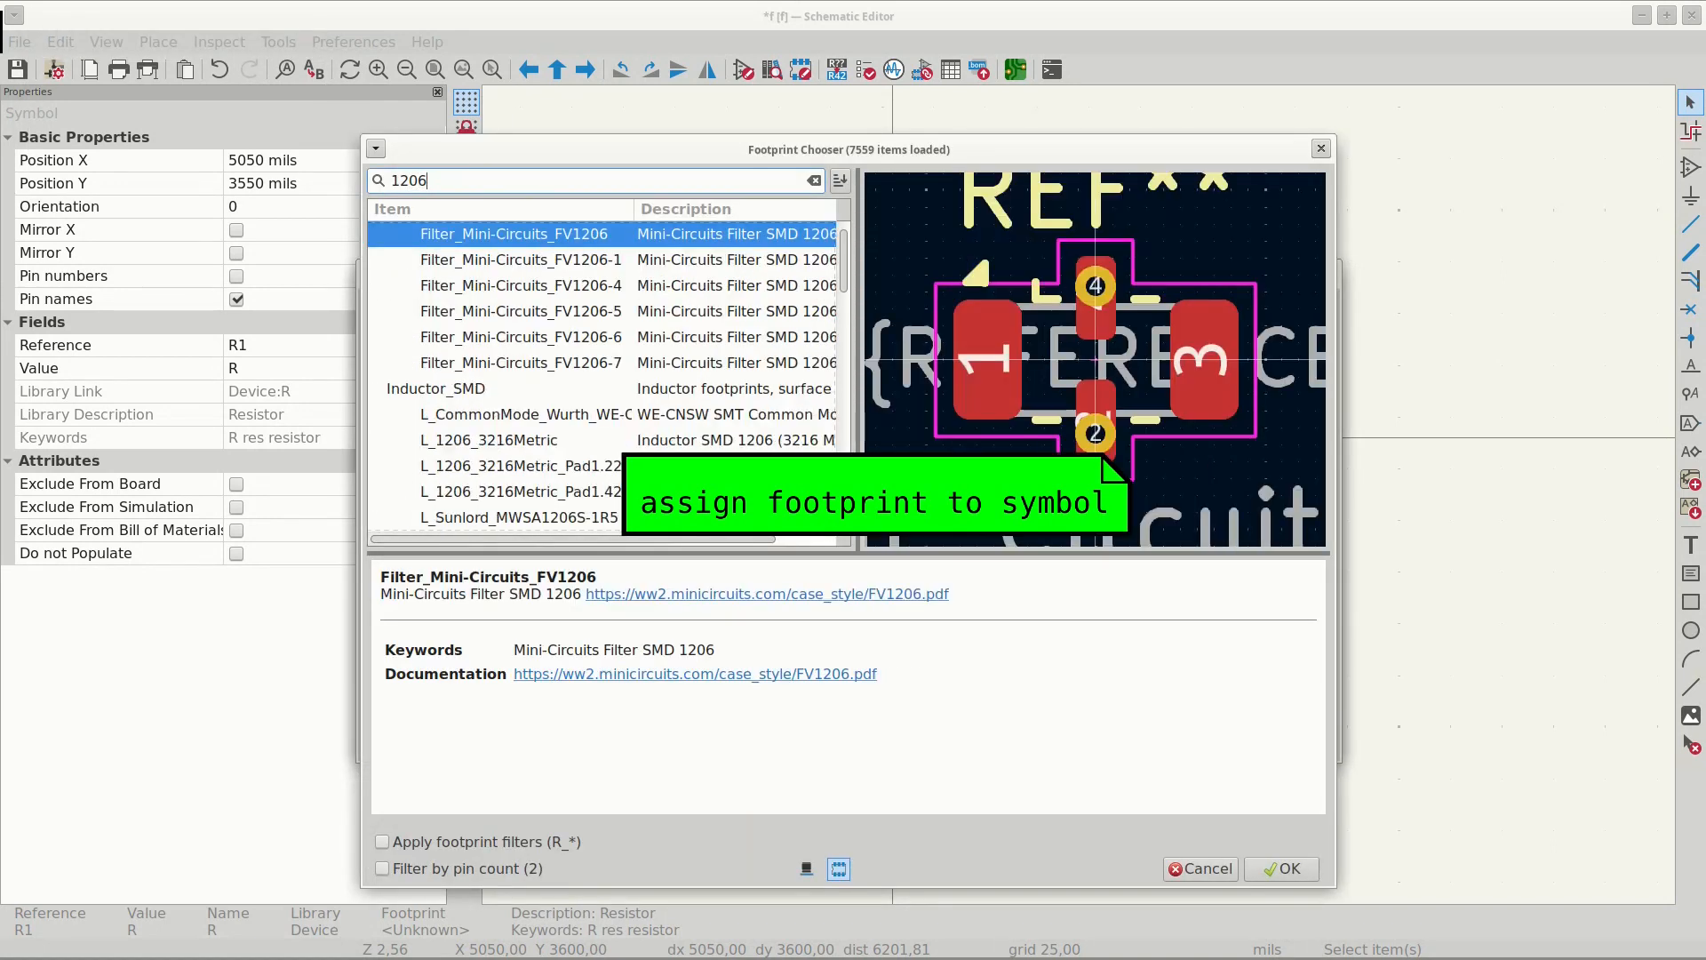
scroll(483, 205, "up", 1)
scroll(501, 352, "down", 3)
scroll(502, 352, "down", 12)
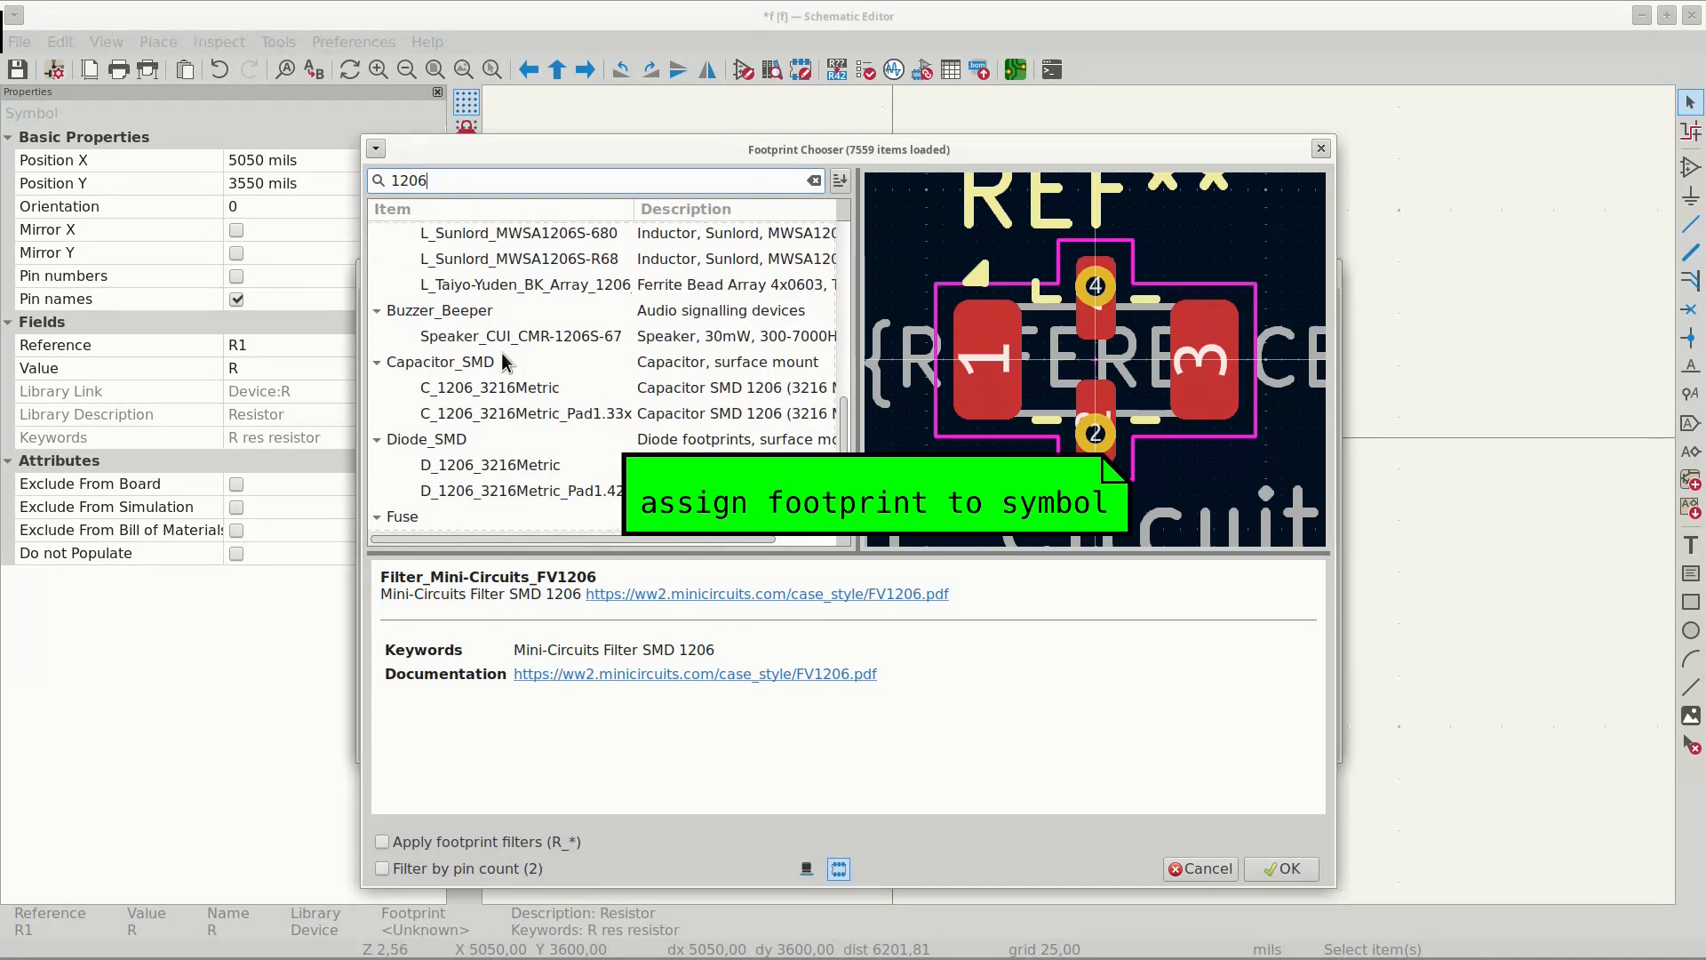
scroll(502, 352, "down", 2)
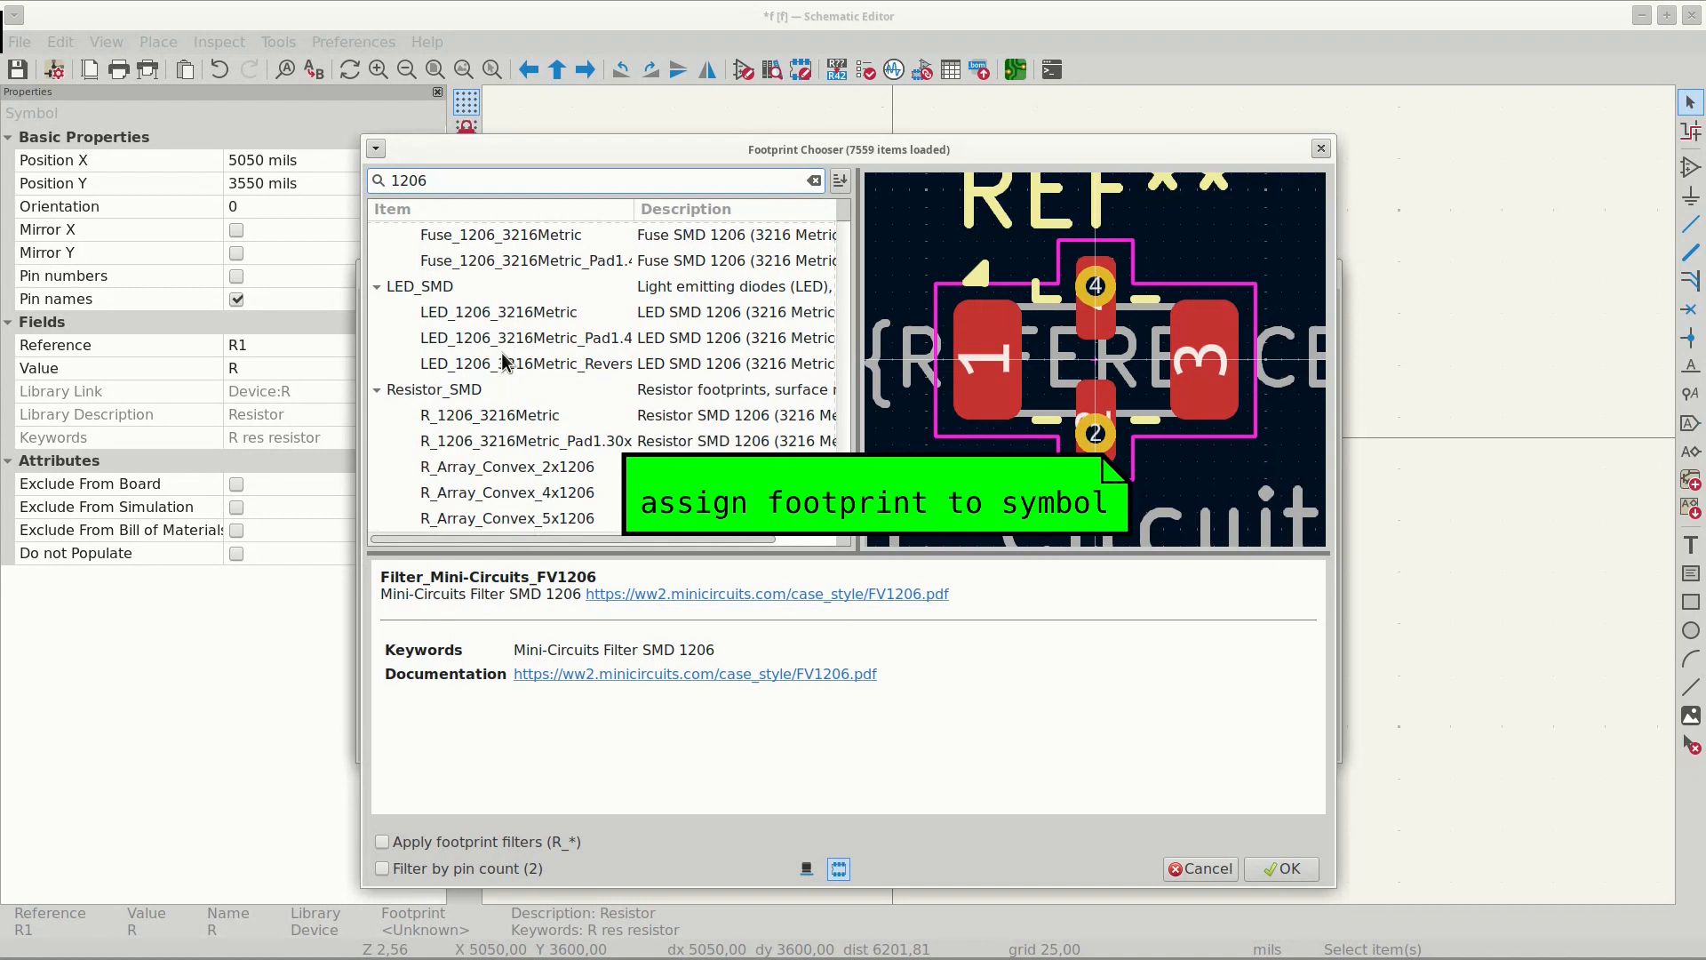
left_click(497, 441)
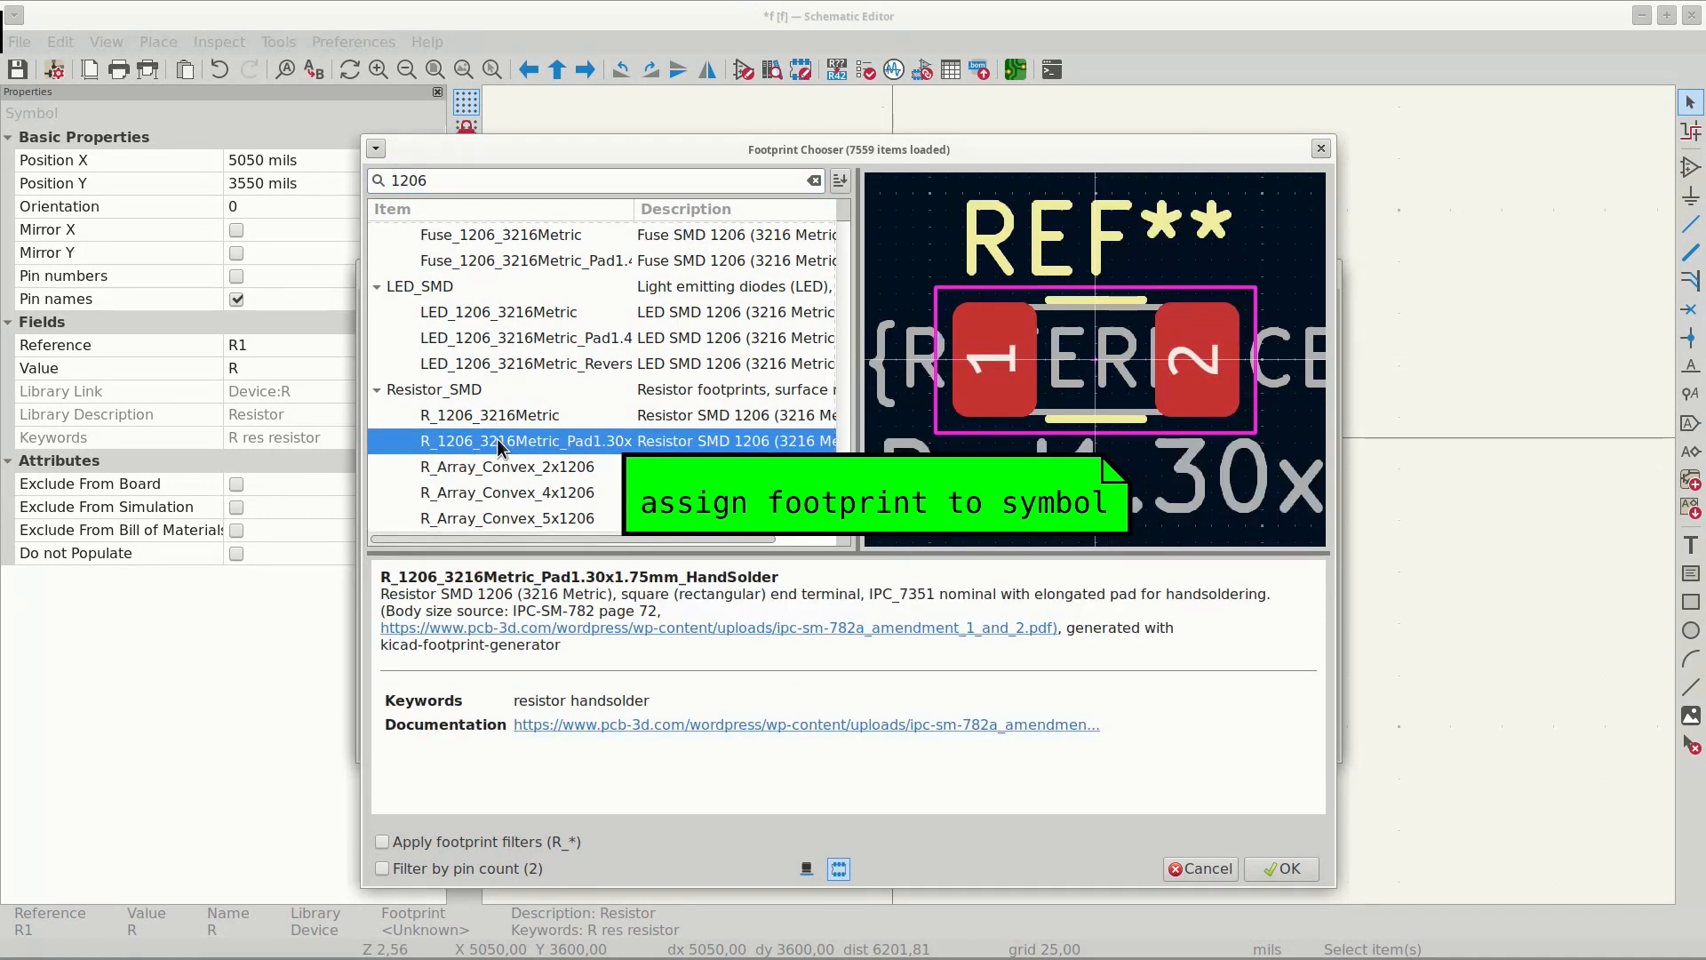
double_click(497, 441)
left_click(1270, 737)
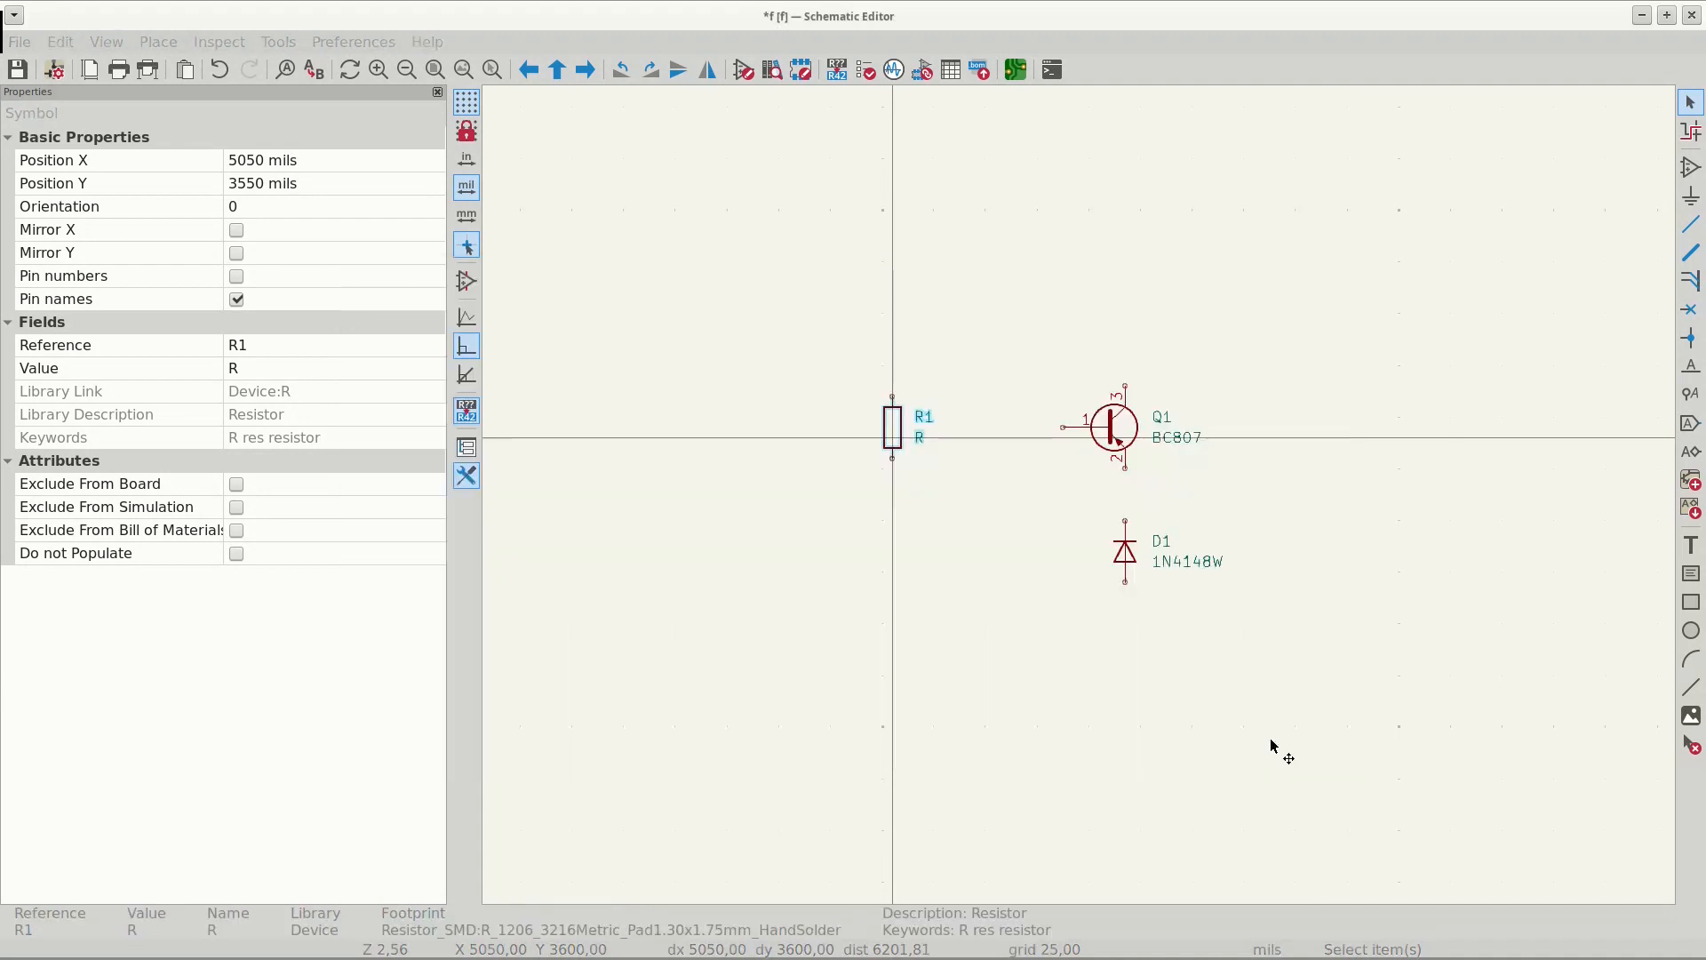
- Copy resistor R1 and place the duplicate directly below it
left_click_drag(838, 373, 944, 514)
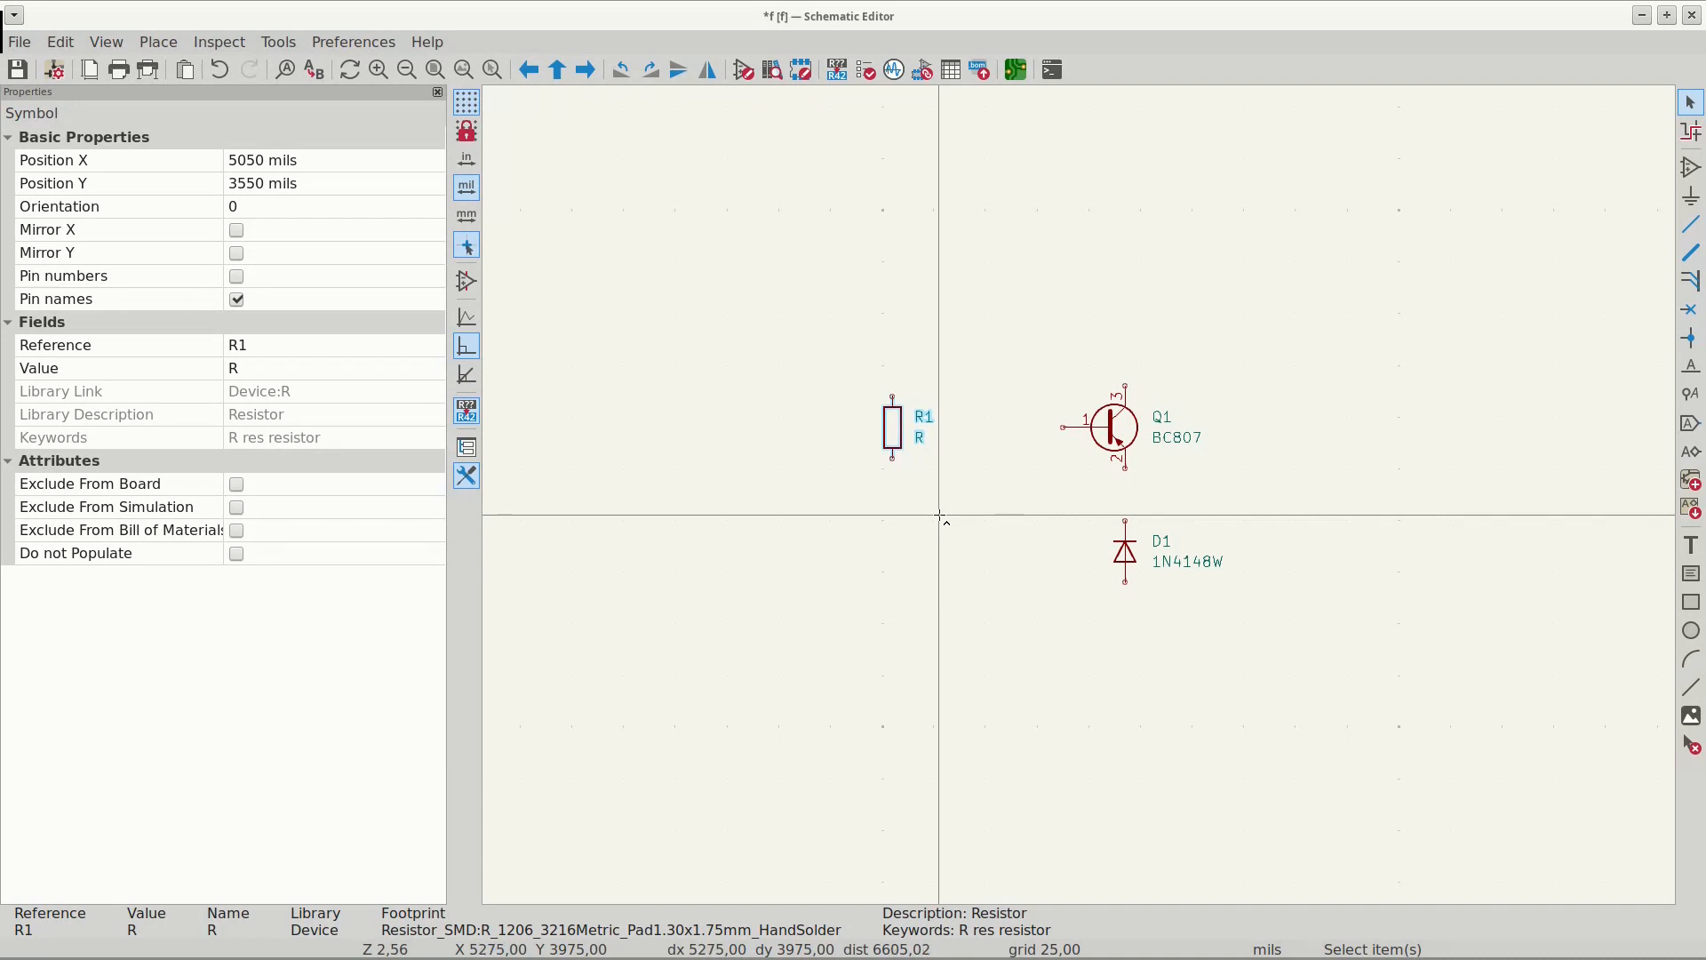
key("ctrl+c")
key("ctrl+v")
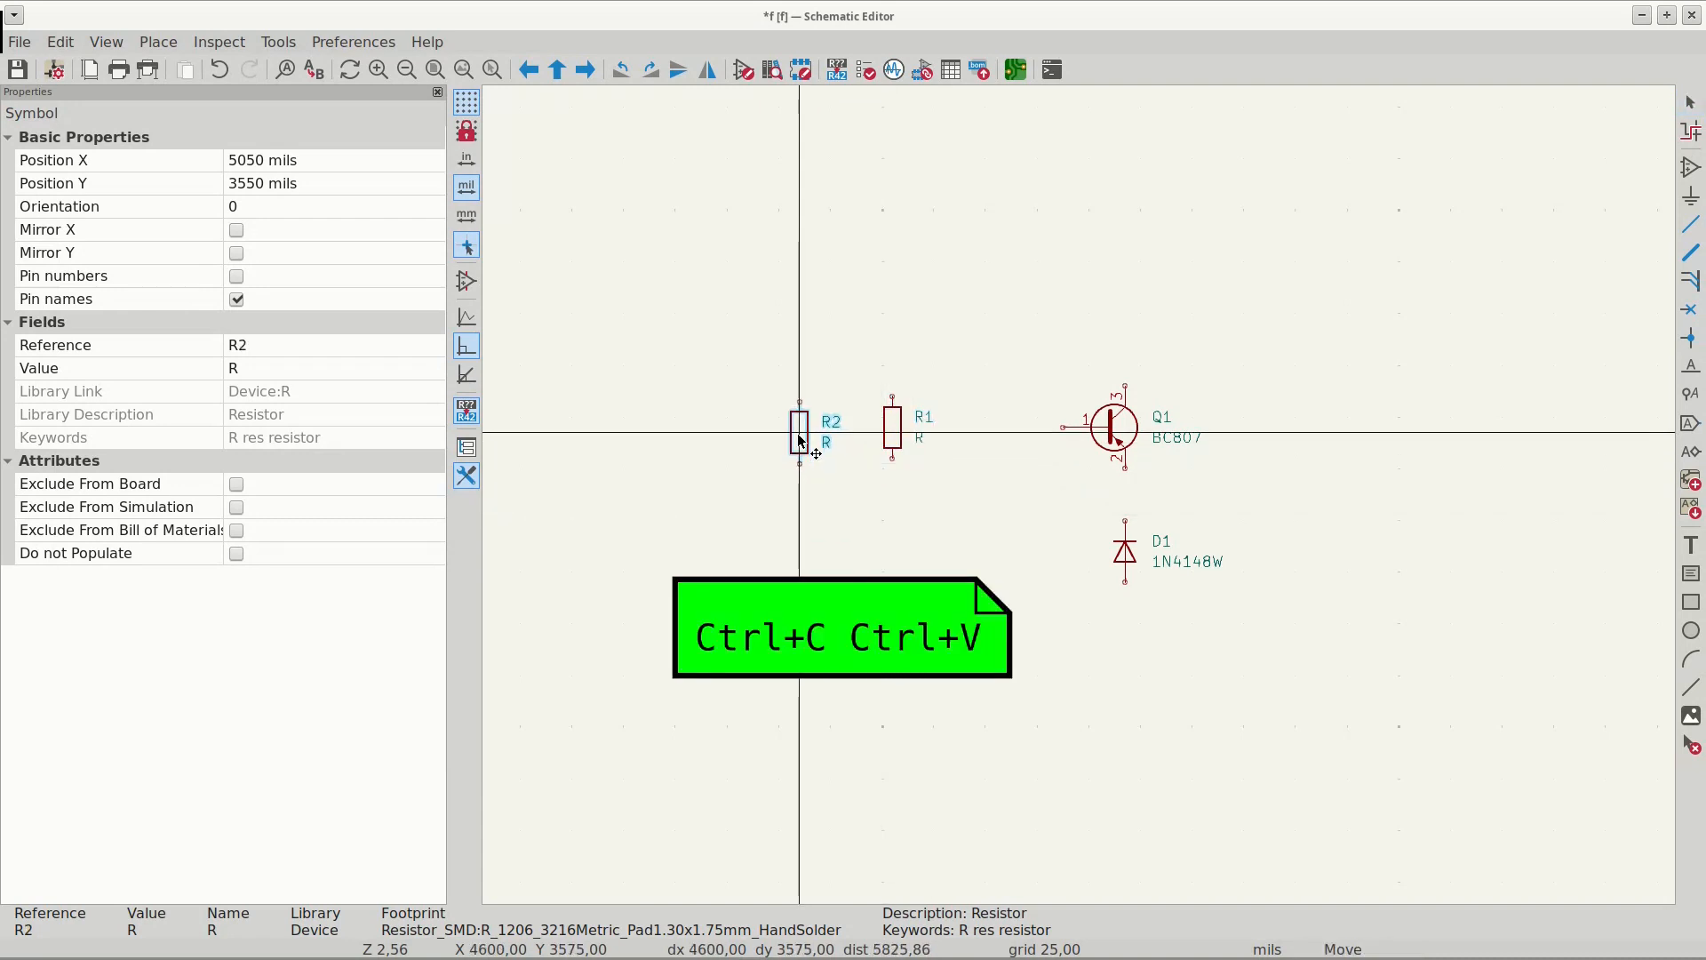
left_click(889, 516)
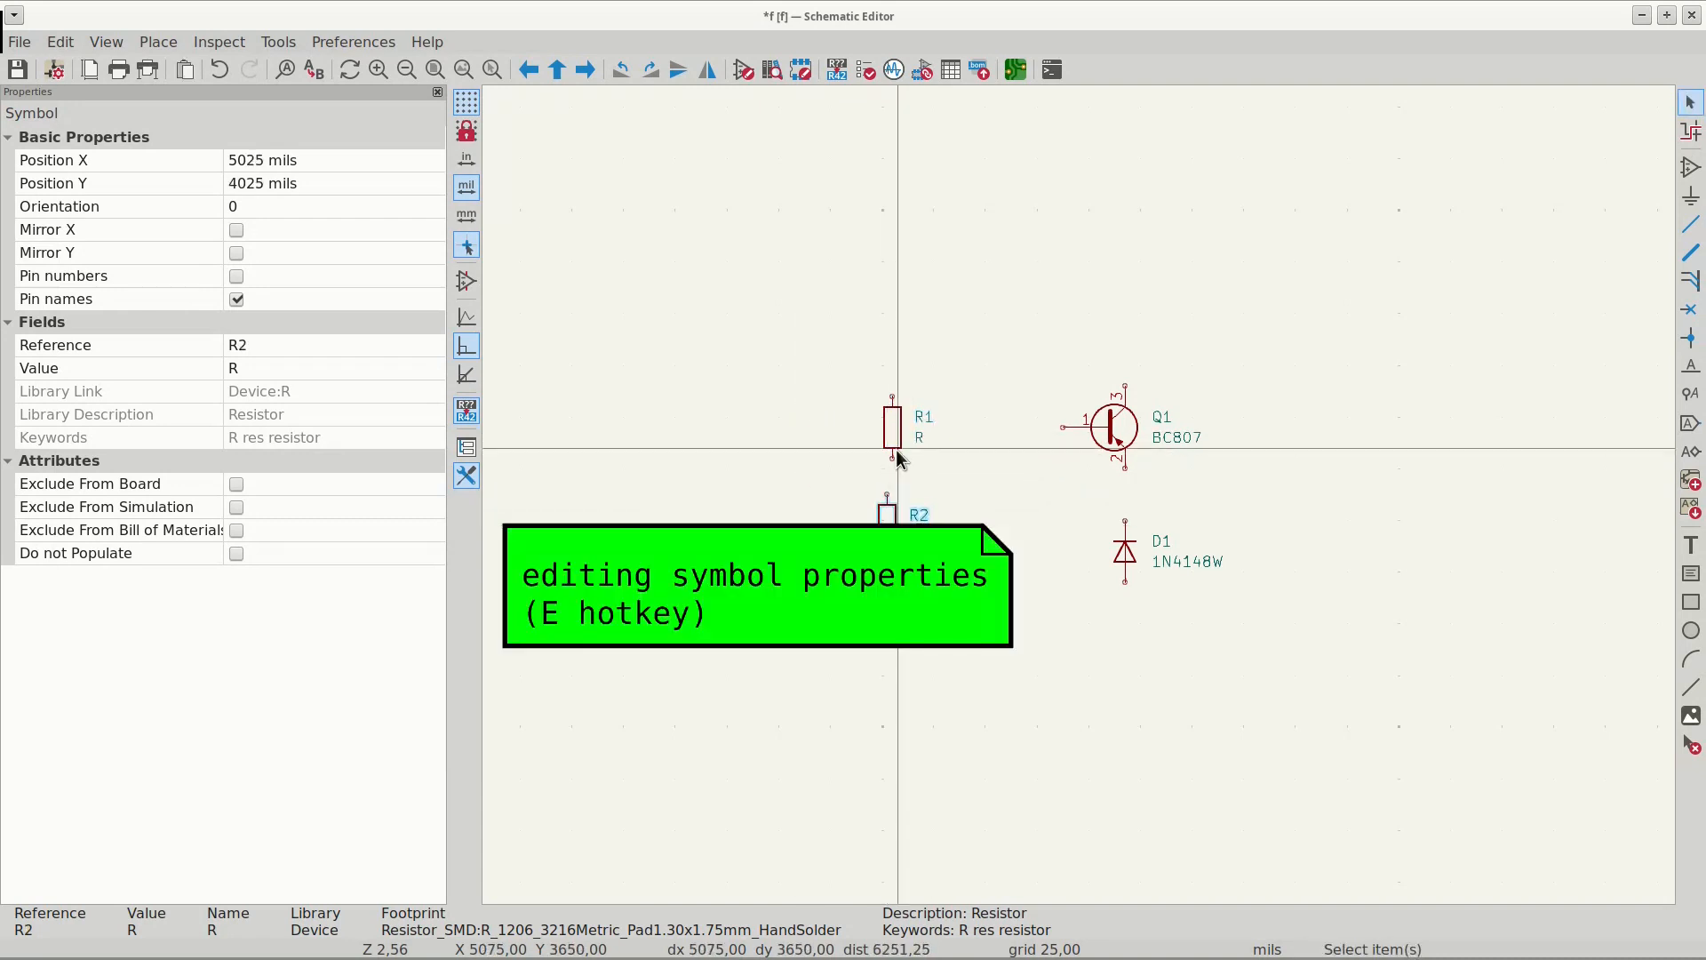
- Set the value of resistor R2 to 4.7k
key("e")
left_click(536, 401)
type("4")
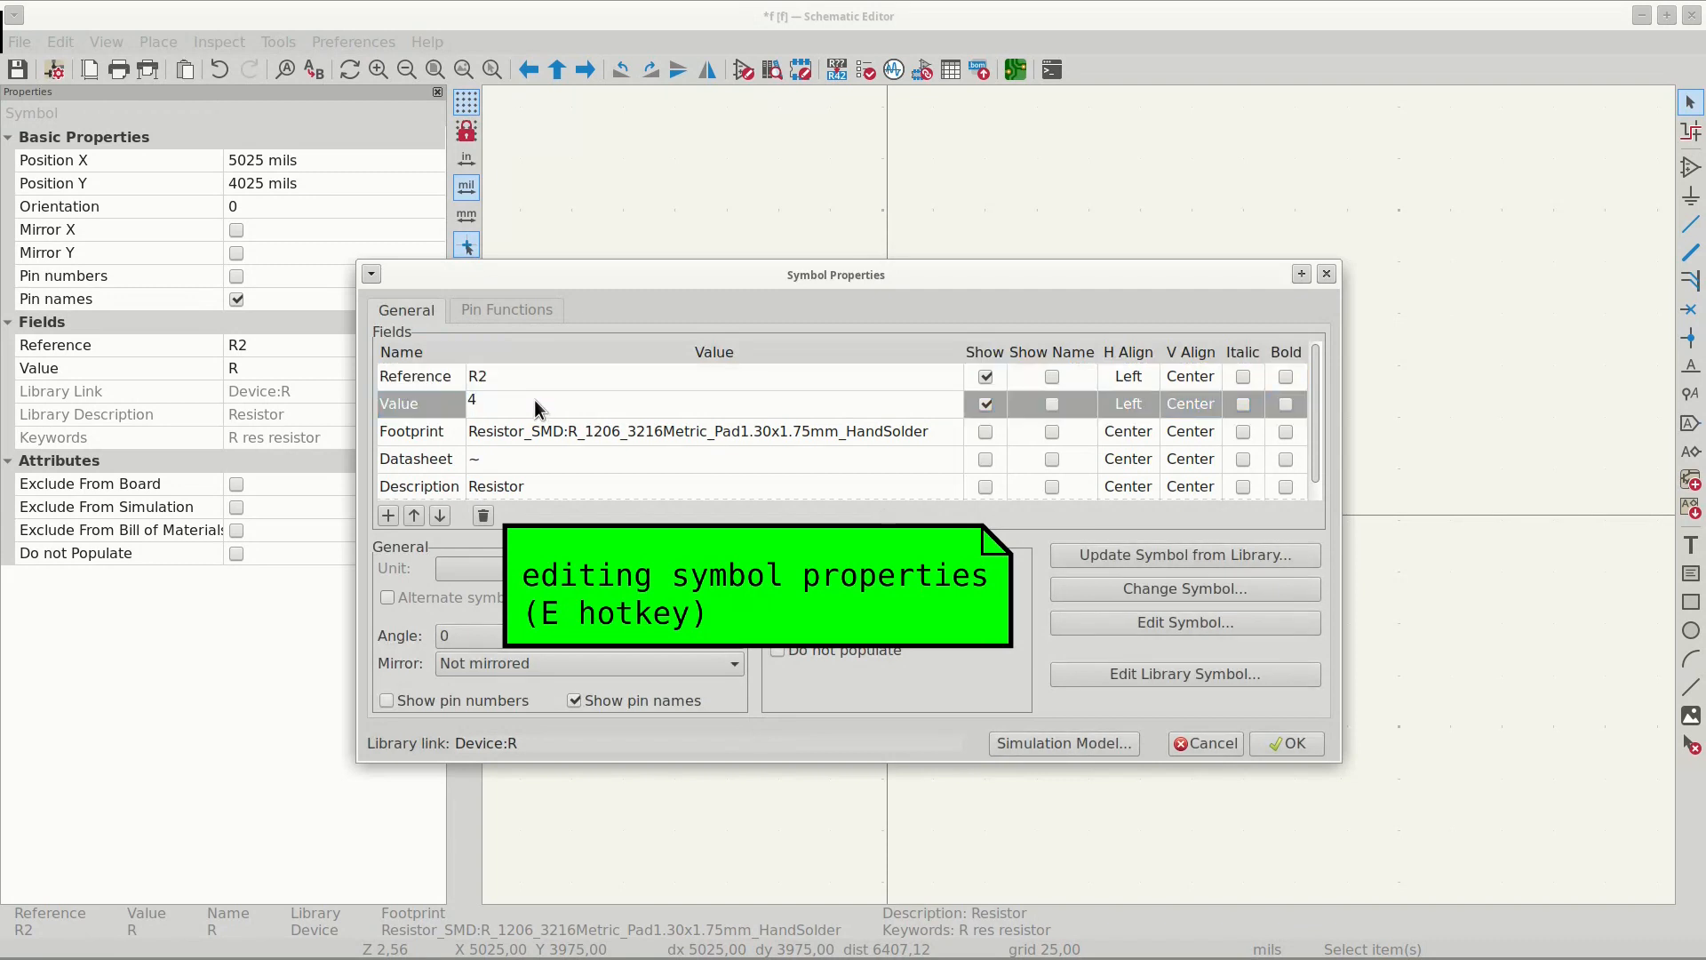
type(".7k")
left_click(1286, 743)
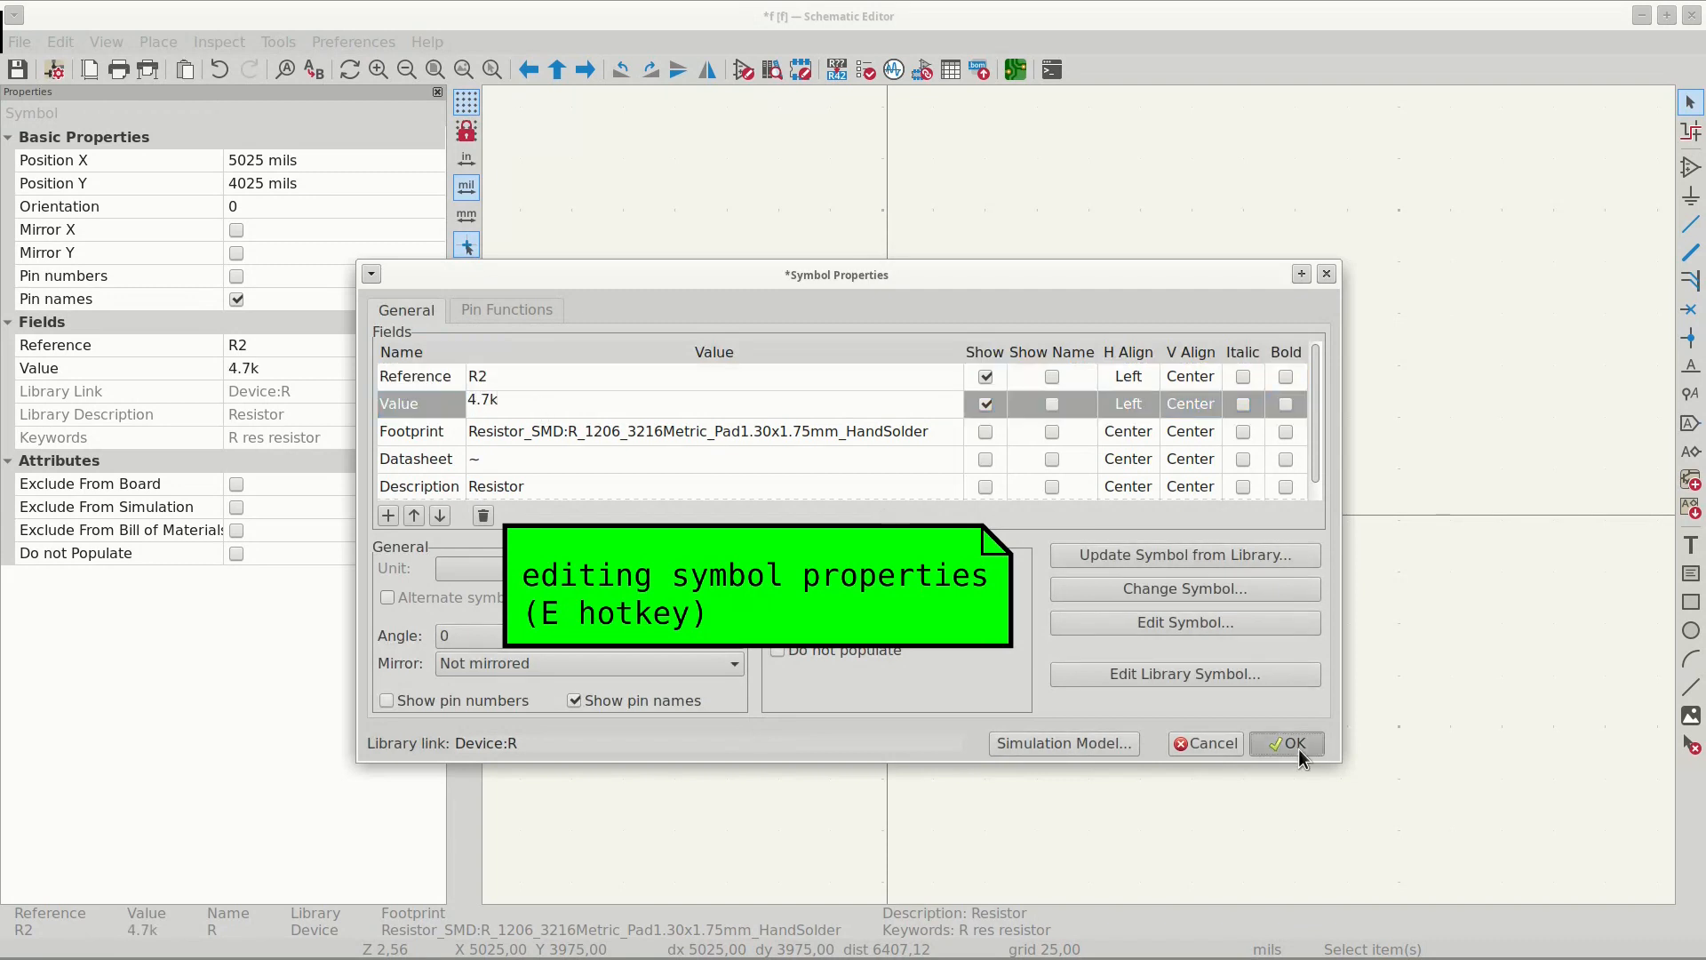
- Set the value of resistor R1 to 51k
left_click(896, 442)
key("e")
left_click(530, 404)
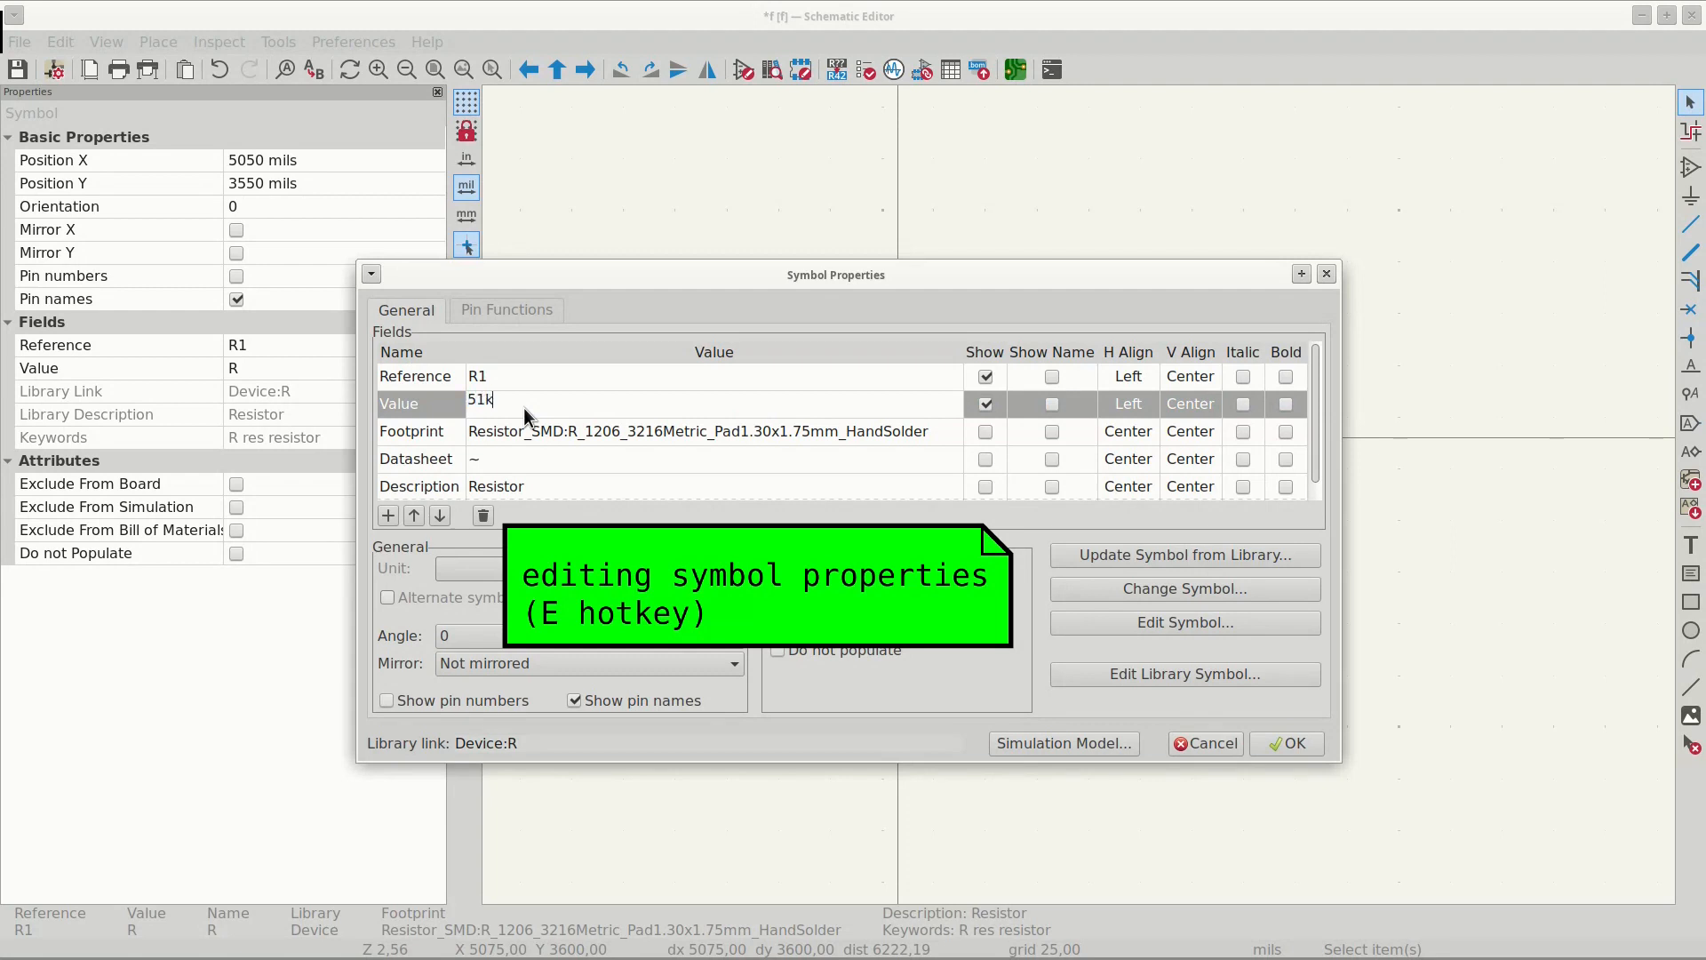
left_click(1287, 743)
- Rotate R1 to 180° and move it up and right, between its old place and the transistor
key("m")
key("r")
key("r")
left_click(982, 369)
- Rotate R2 to horizontal and place it to the left of the transistor, level with the base pin
key("m")
key("r")
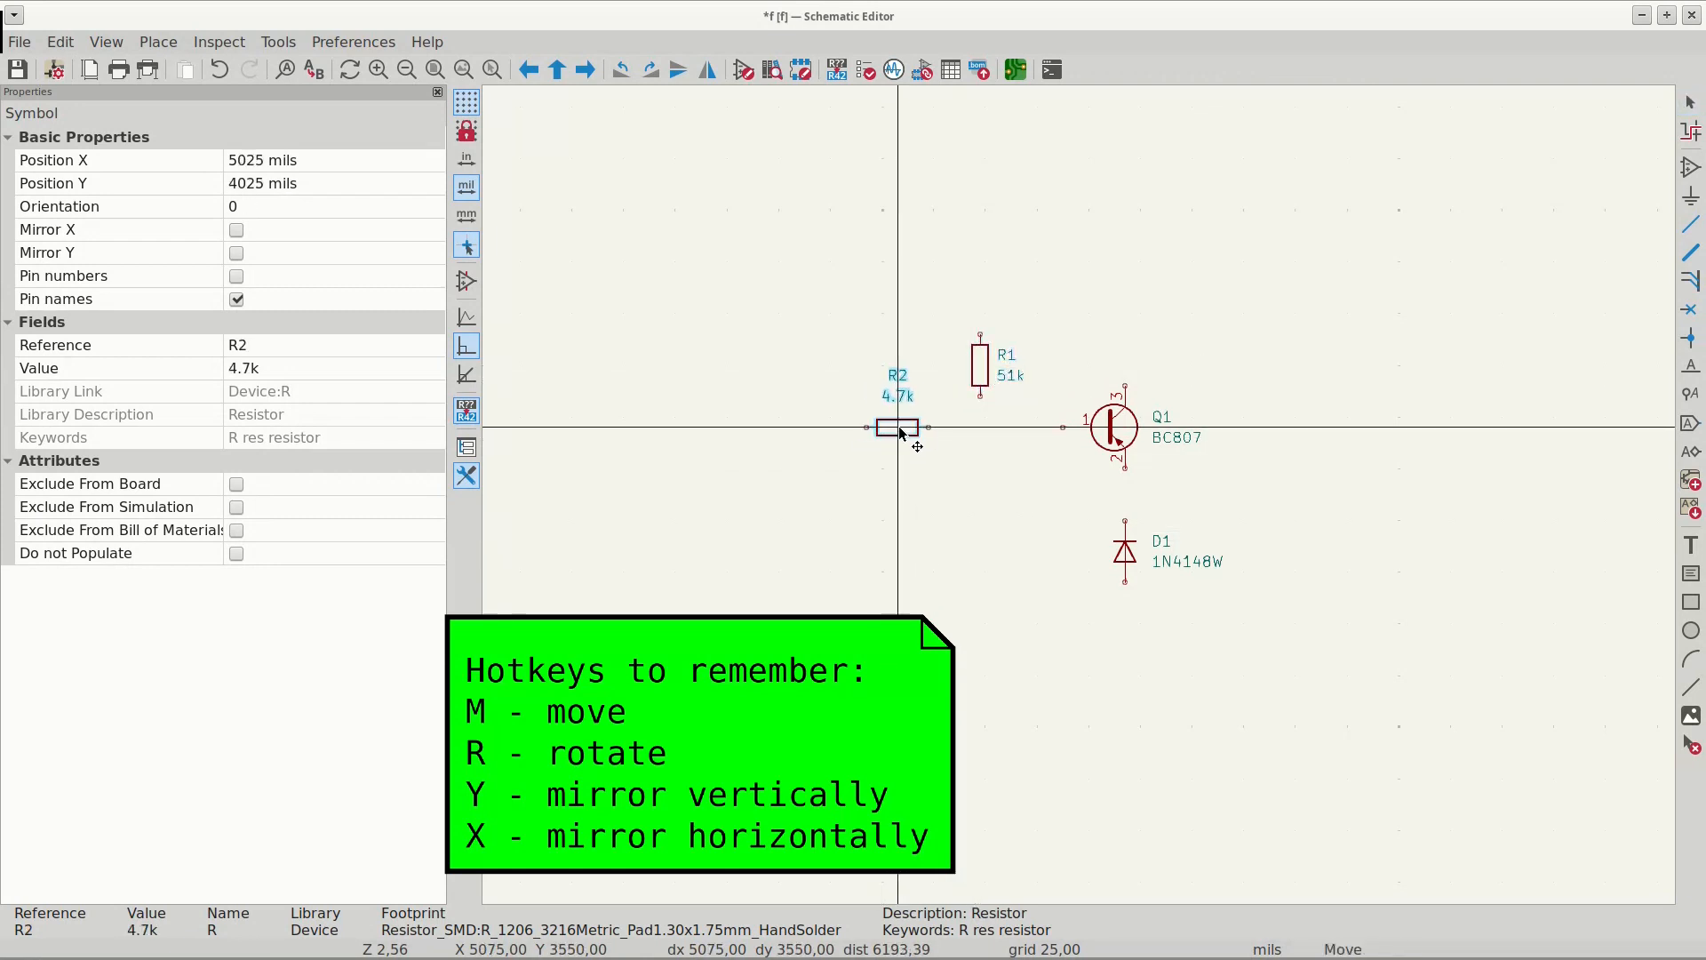
left_click(918, 433)
- Move R1 and R2 to the right, closer to the transistor, keeping R2 level with the base pin
scroll(1048, 413, "up", 3)
key("Escape")
key("m")
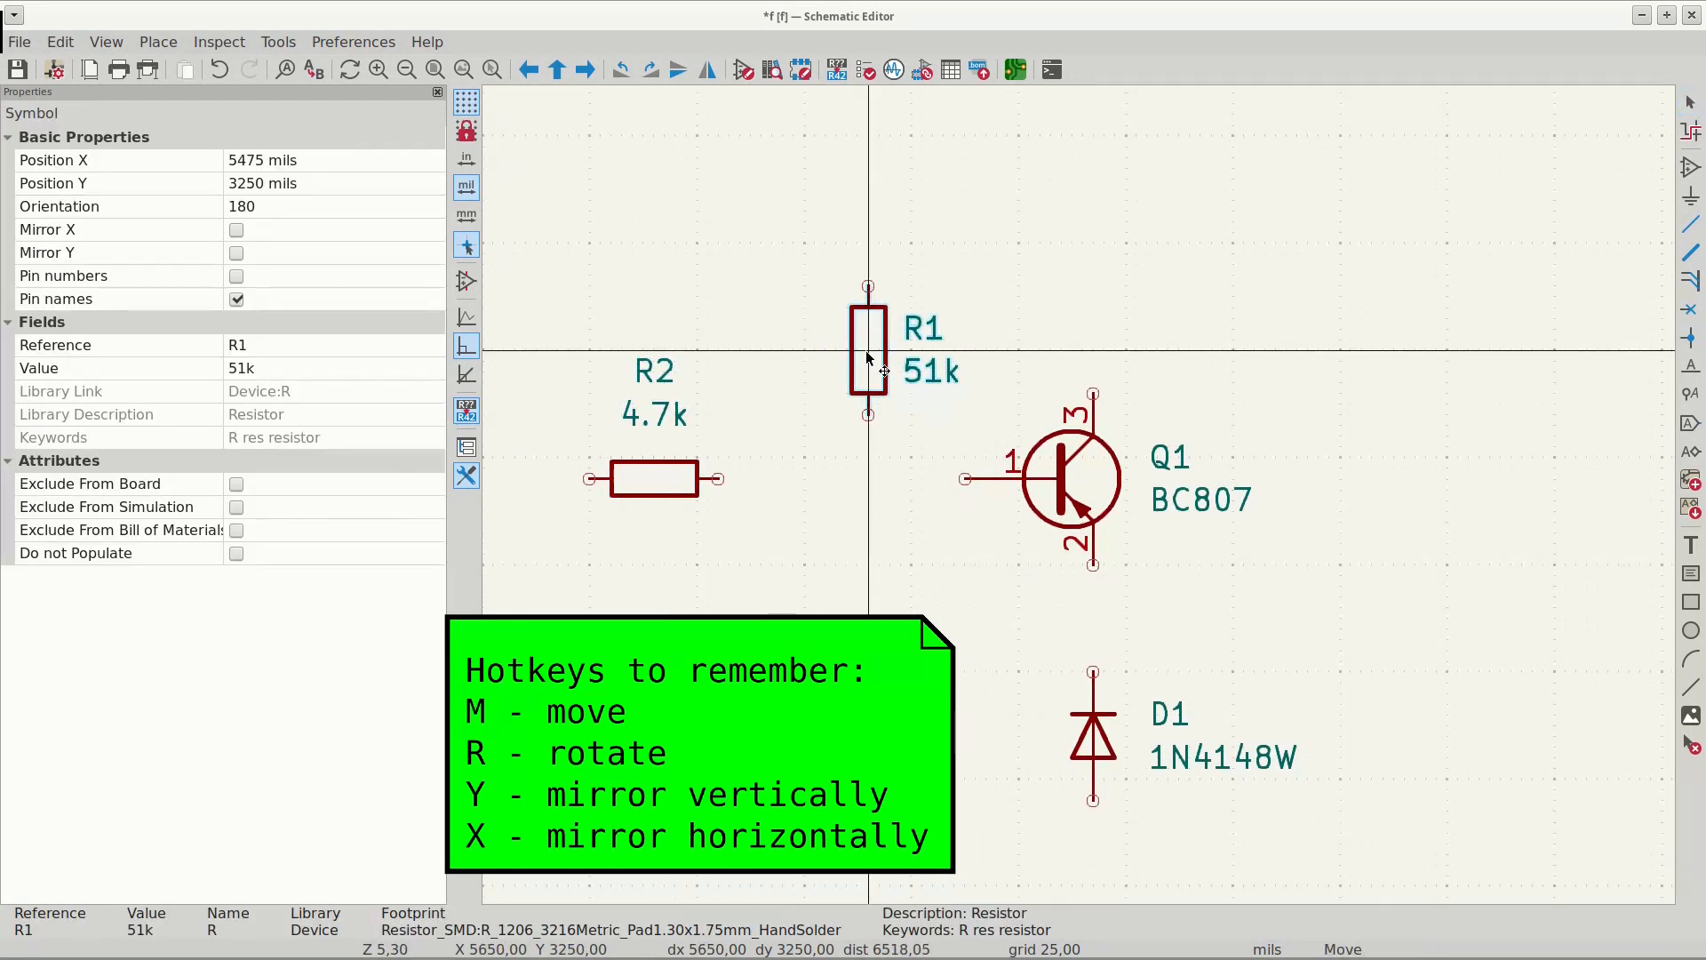
left_click(882, 331)
key("m")
left_click(742, 478)
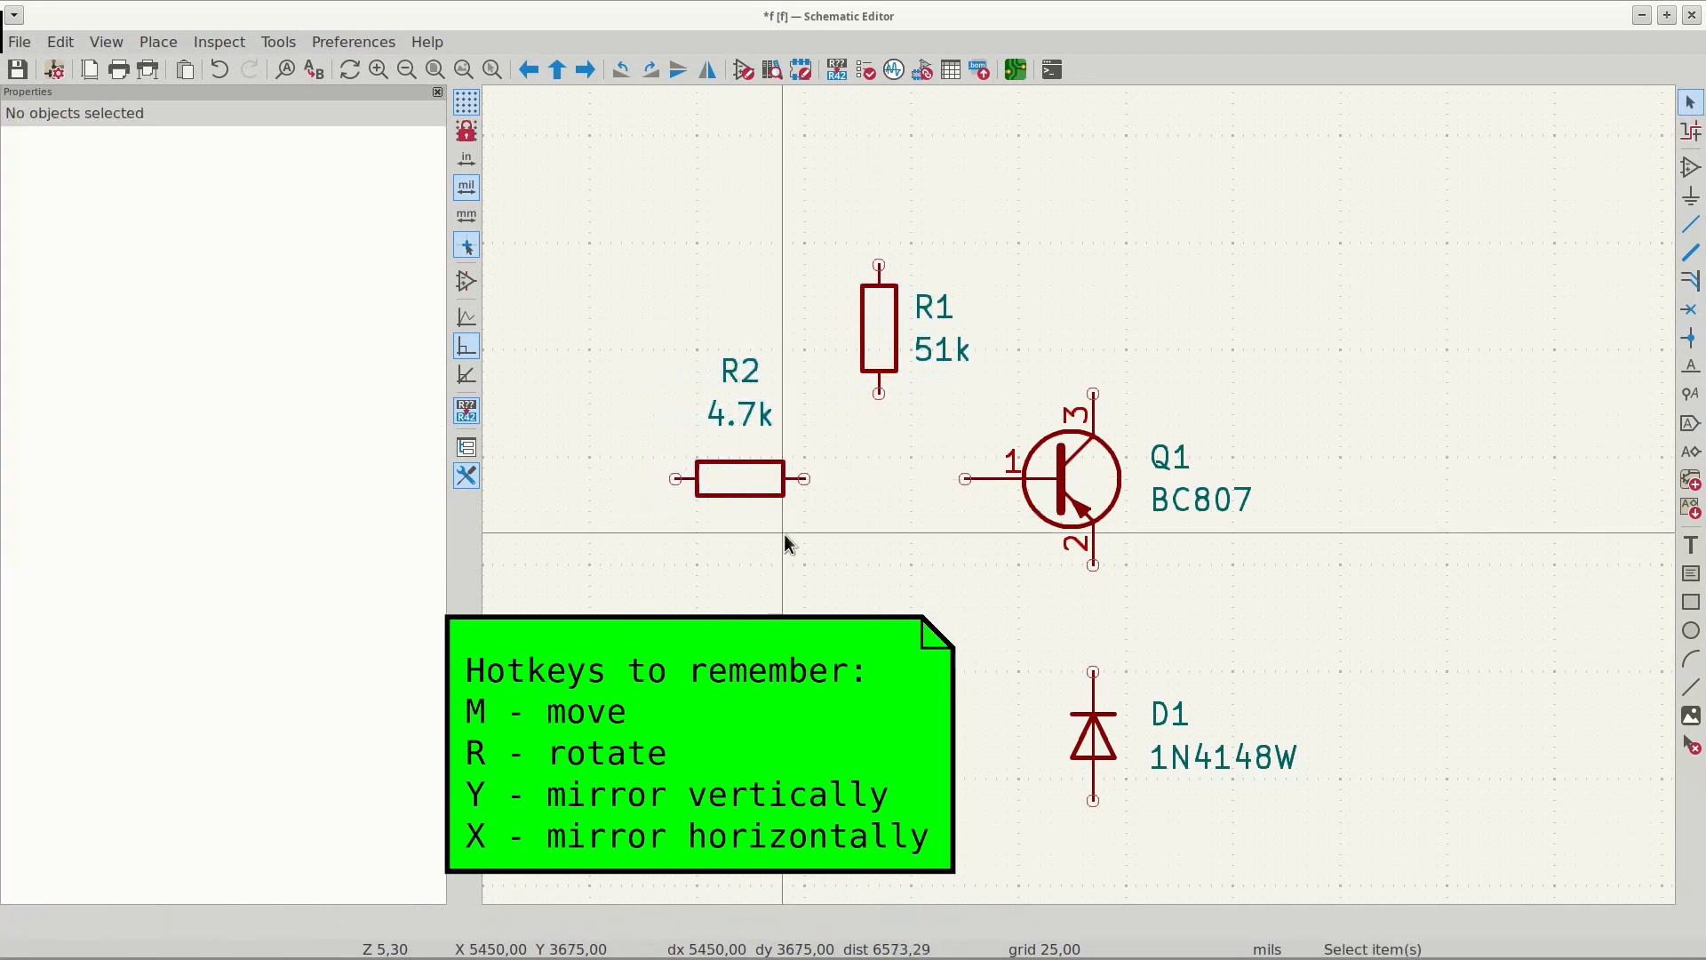
- Move R2's reference and value texts down so they sit just above the resistor body
key("m")
left_click(740, 435)
key("m")
left_click(740, 392)
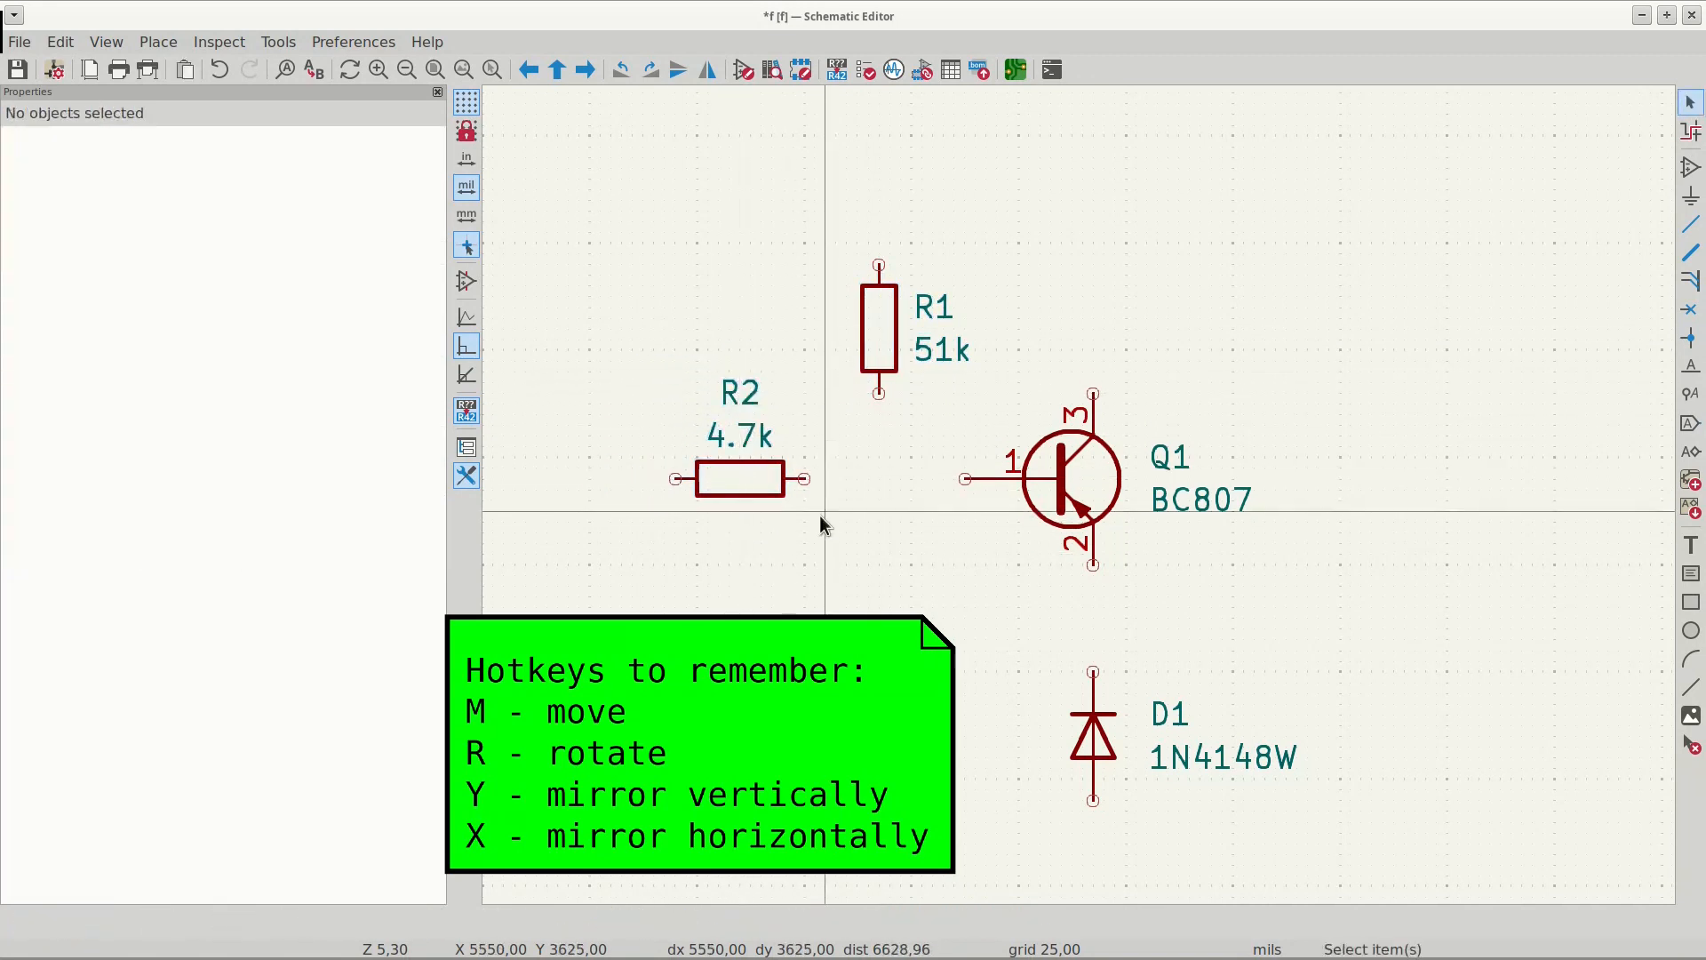
- Move diode D1 up closer to Q1 and mirror the transistor vertically so its emitter pin 2 points up
key("m")
left_click(1101, 690)
left_click(1089, 480)
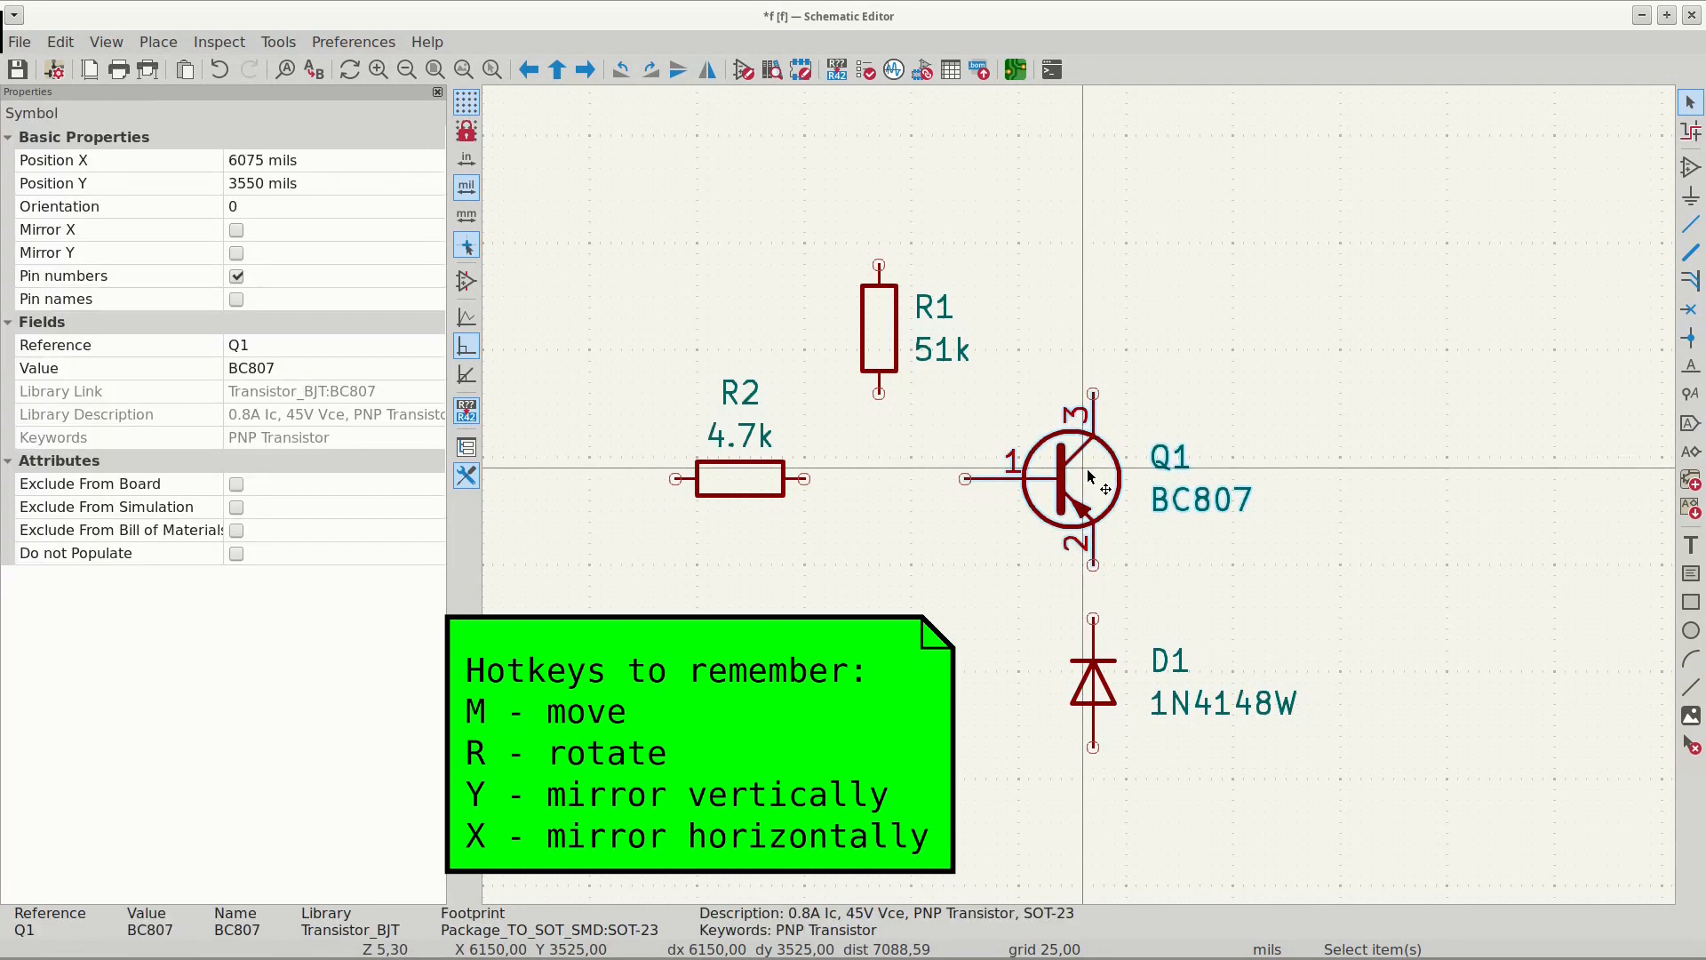
key("y")
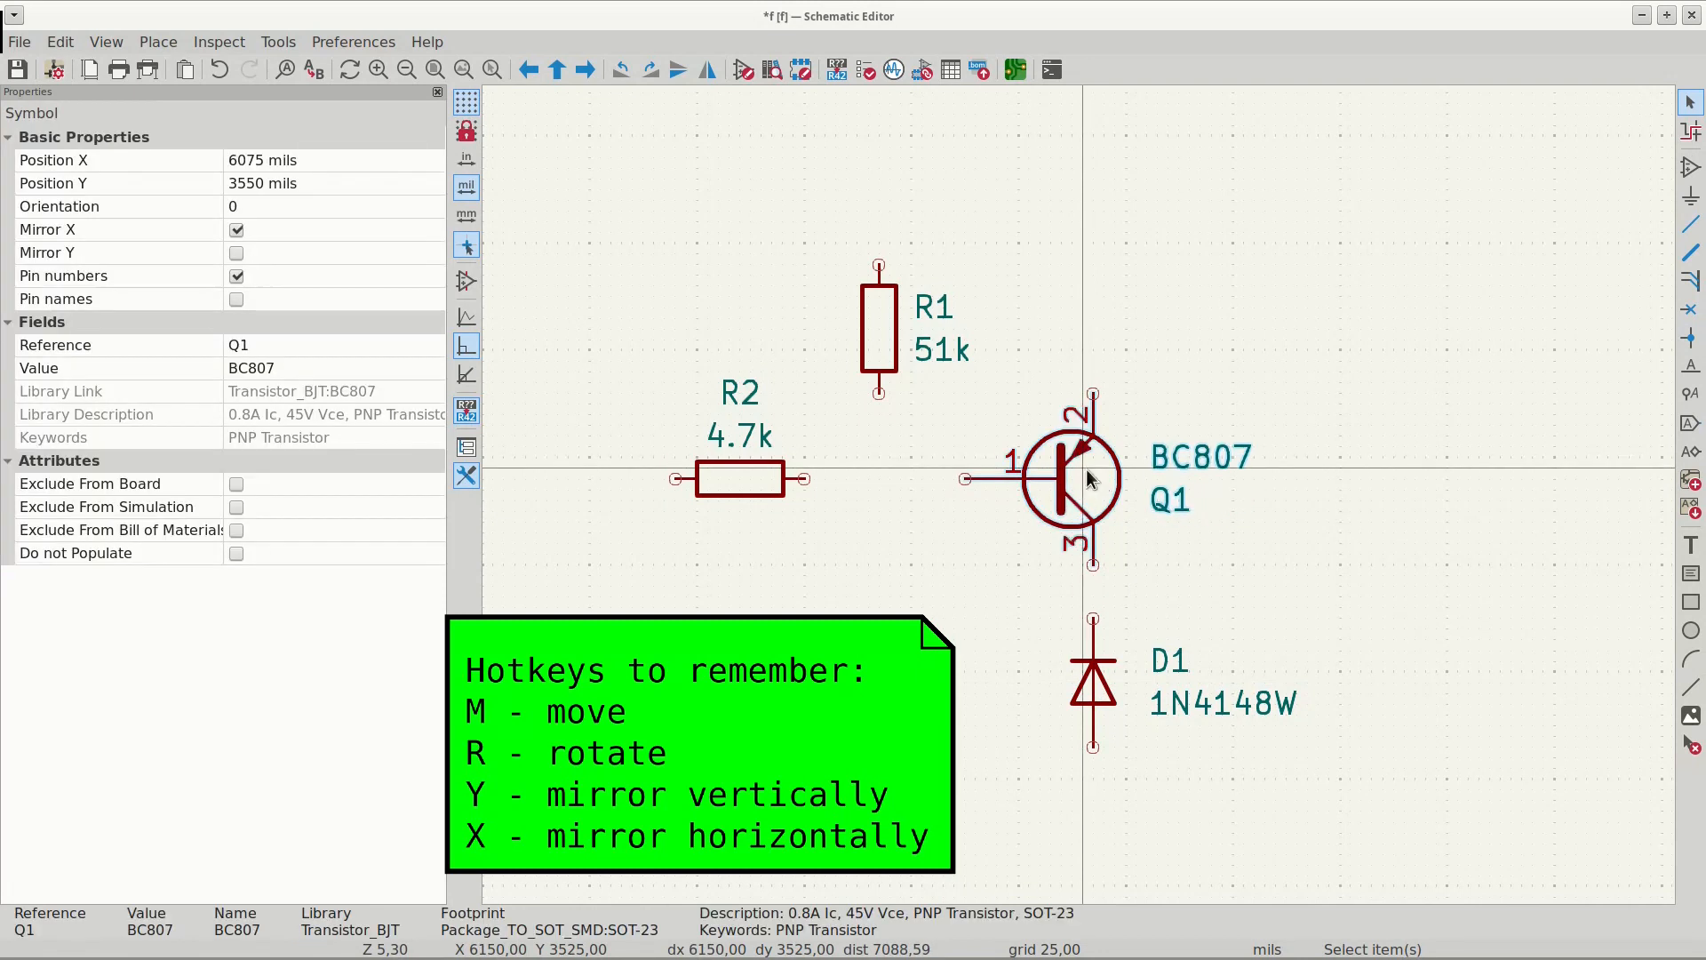
- Shift resistor R1 about 25 mils to the right
left_click(955, 604)
key("m")
key("Escape")
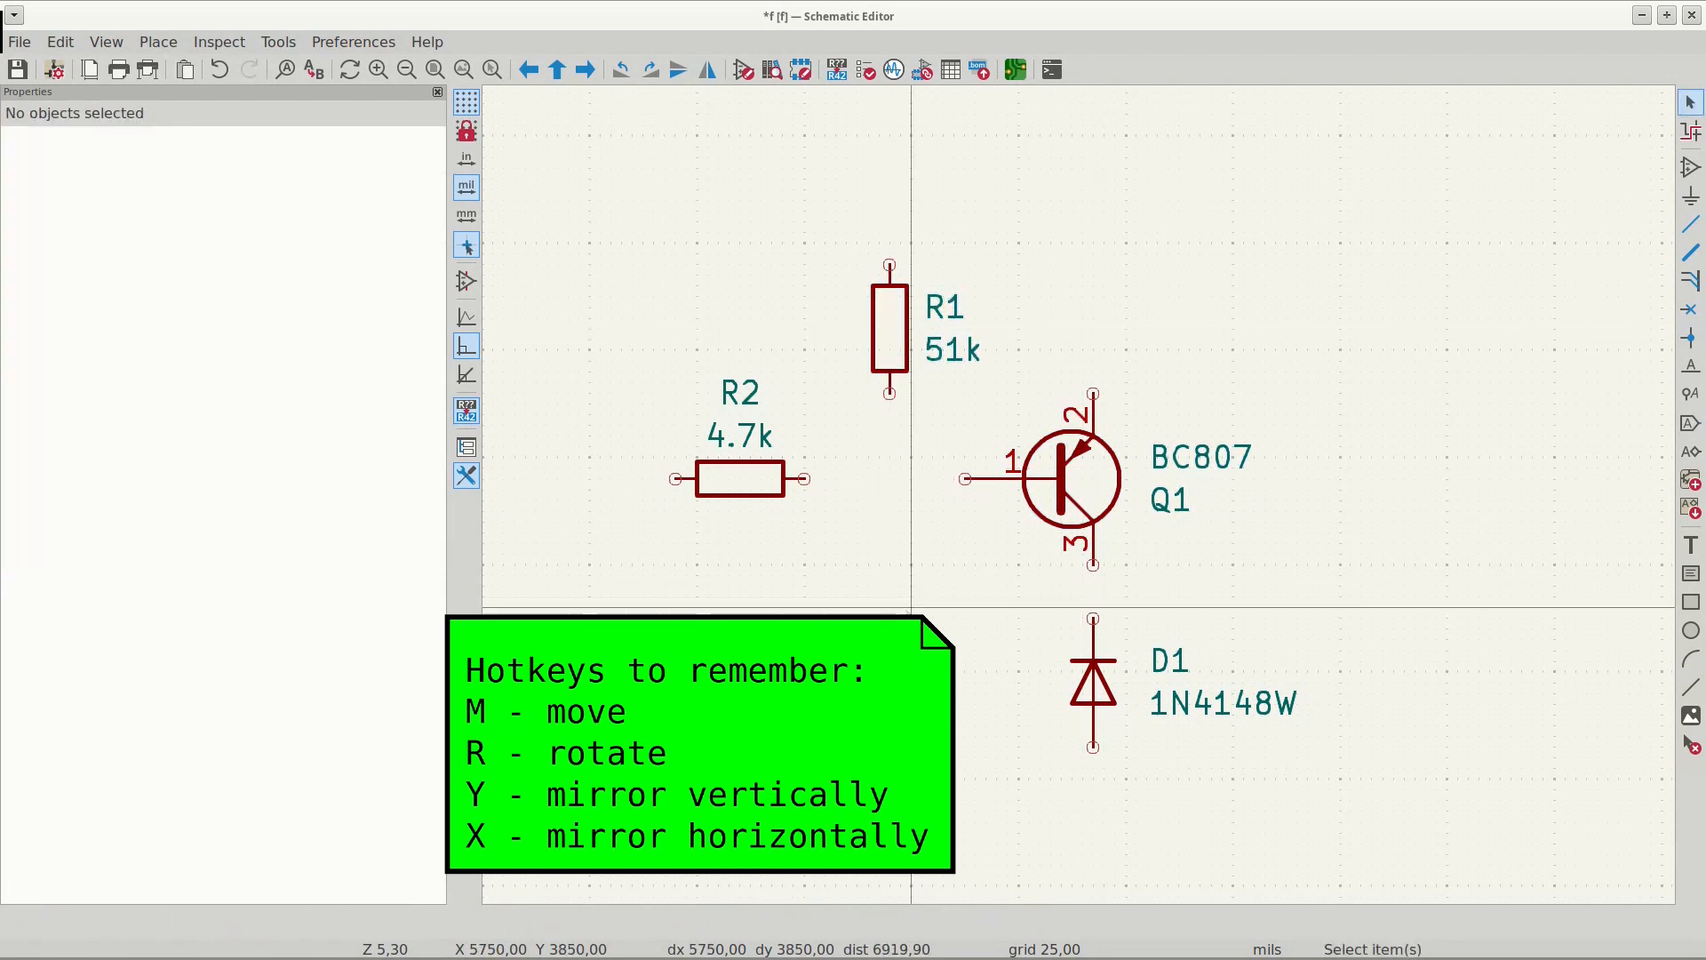
- Place a passive global label IN to the left of R2, level with its pins
scroll(911, 608, "down", 3)
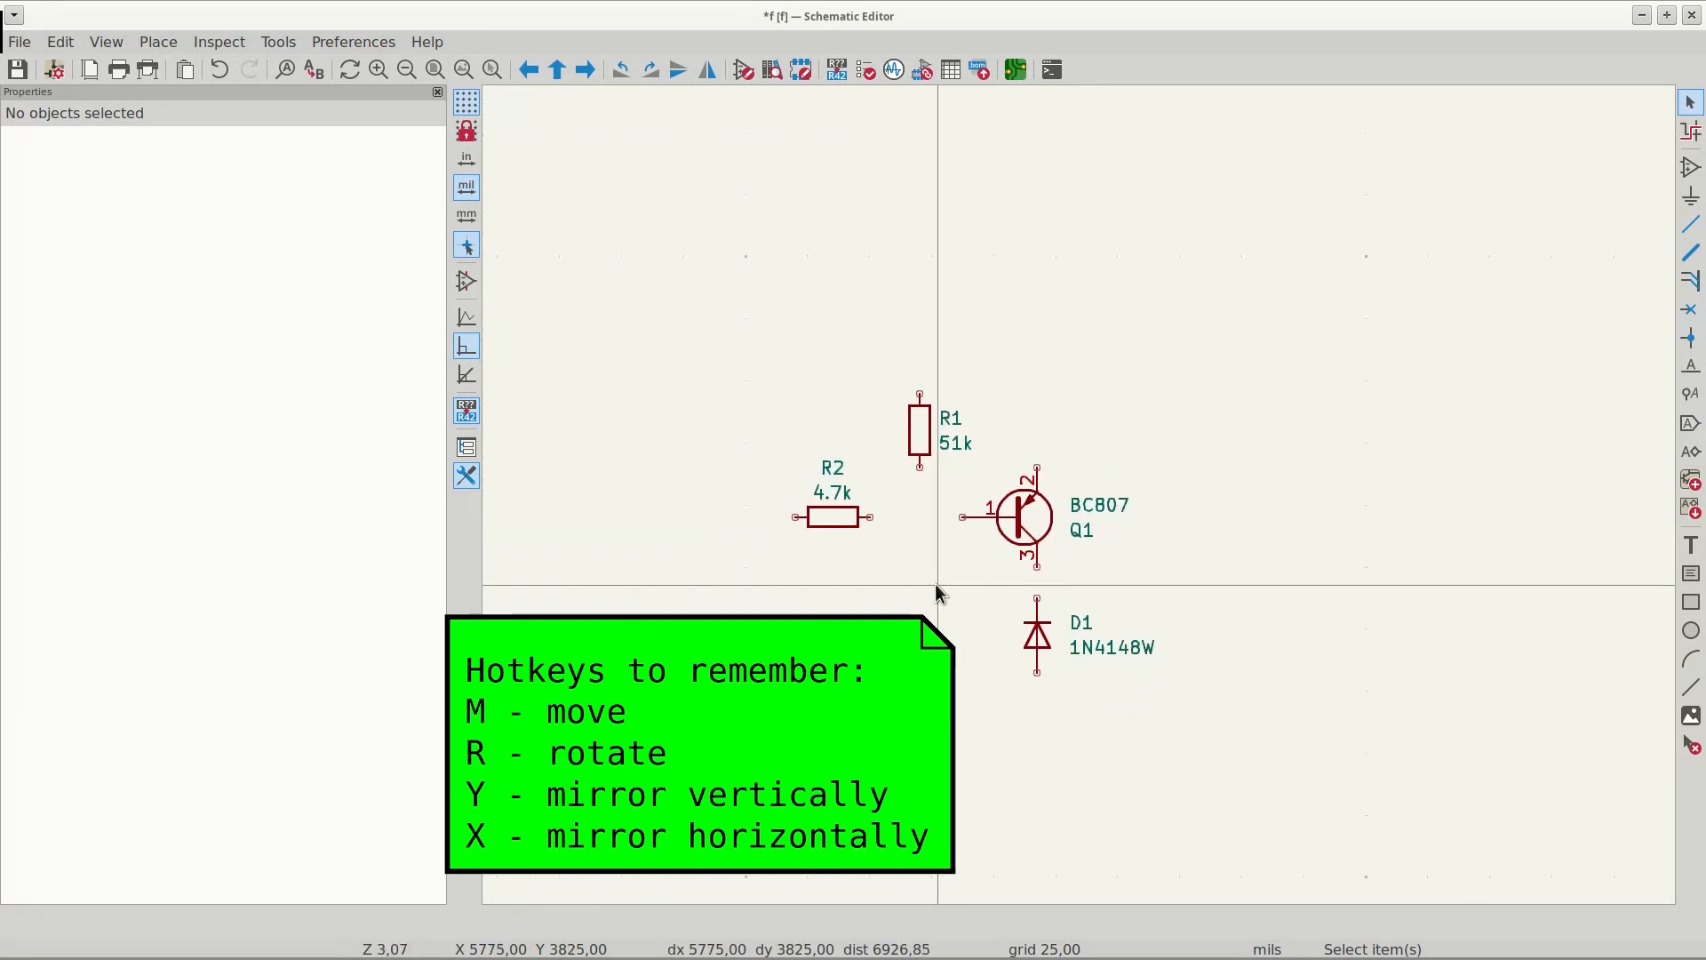
key("ctrl+l")
type("IM")
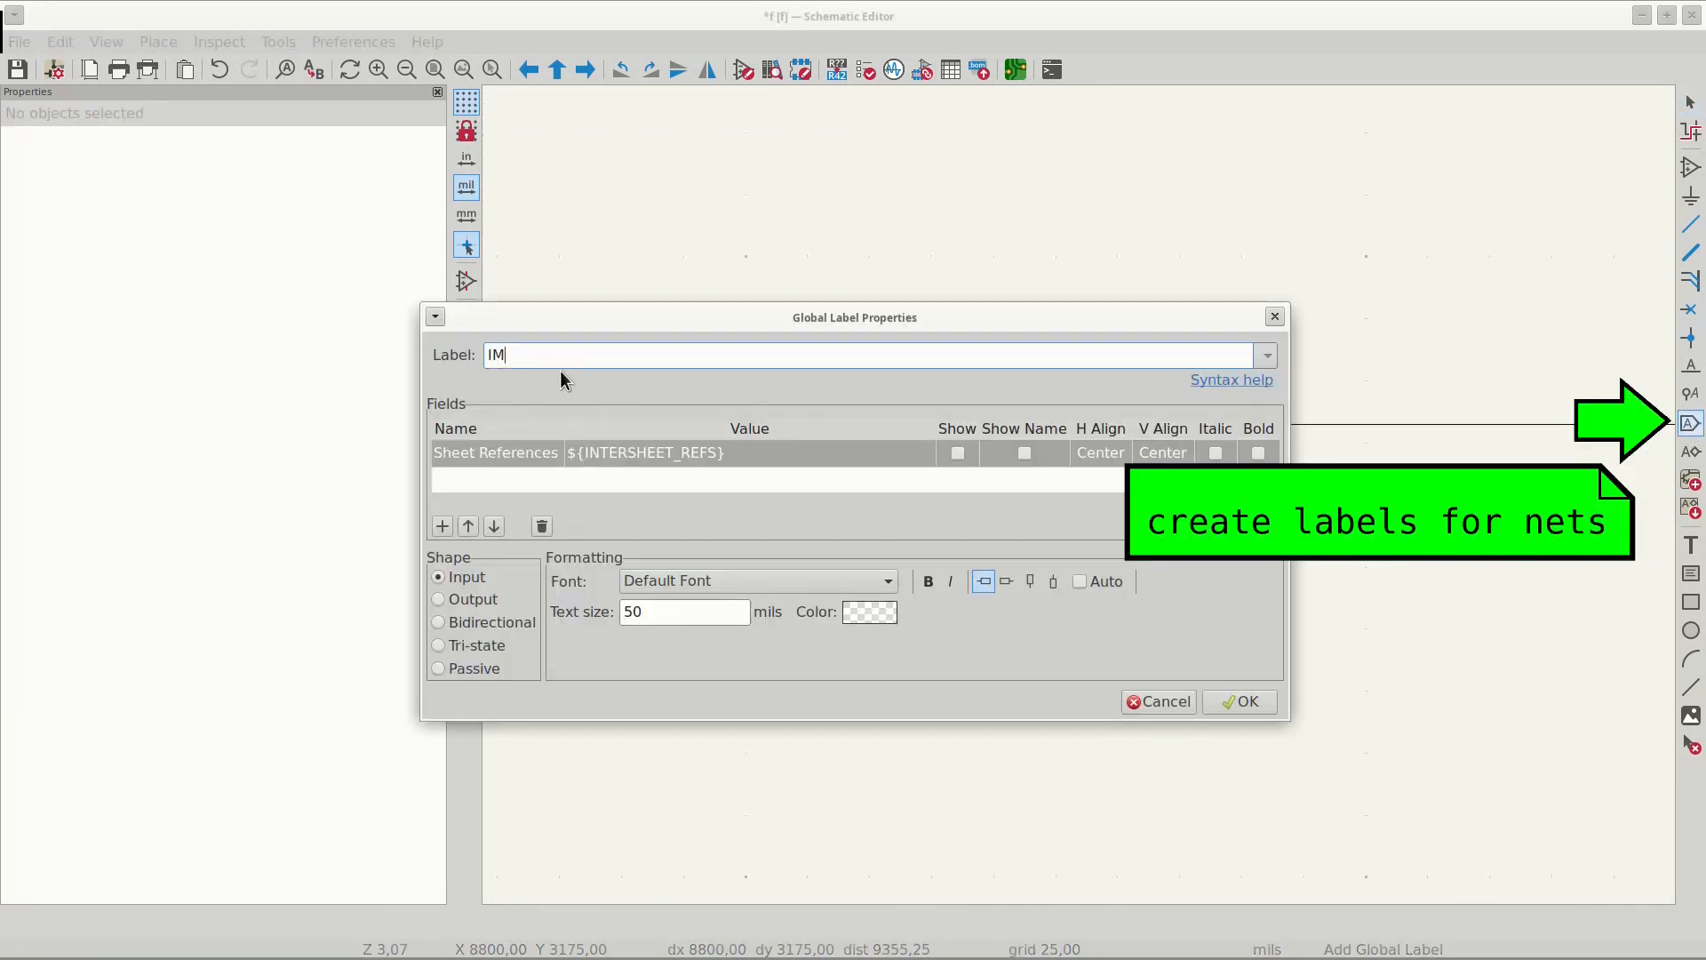
key("BackSpace")
type("N")
left_click(1239, 701)
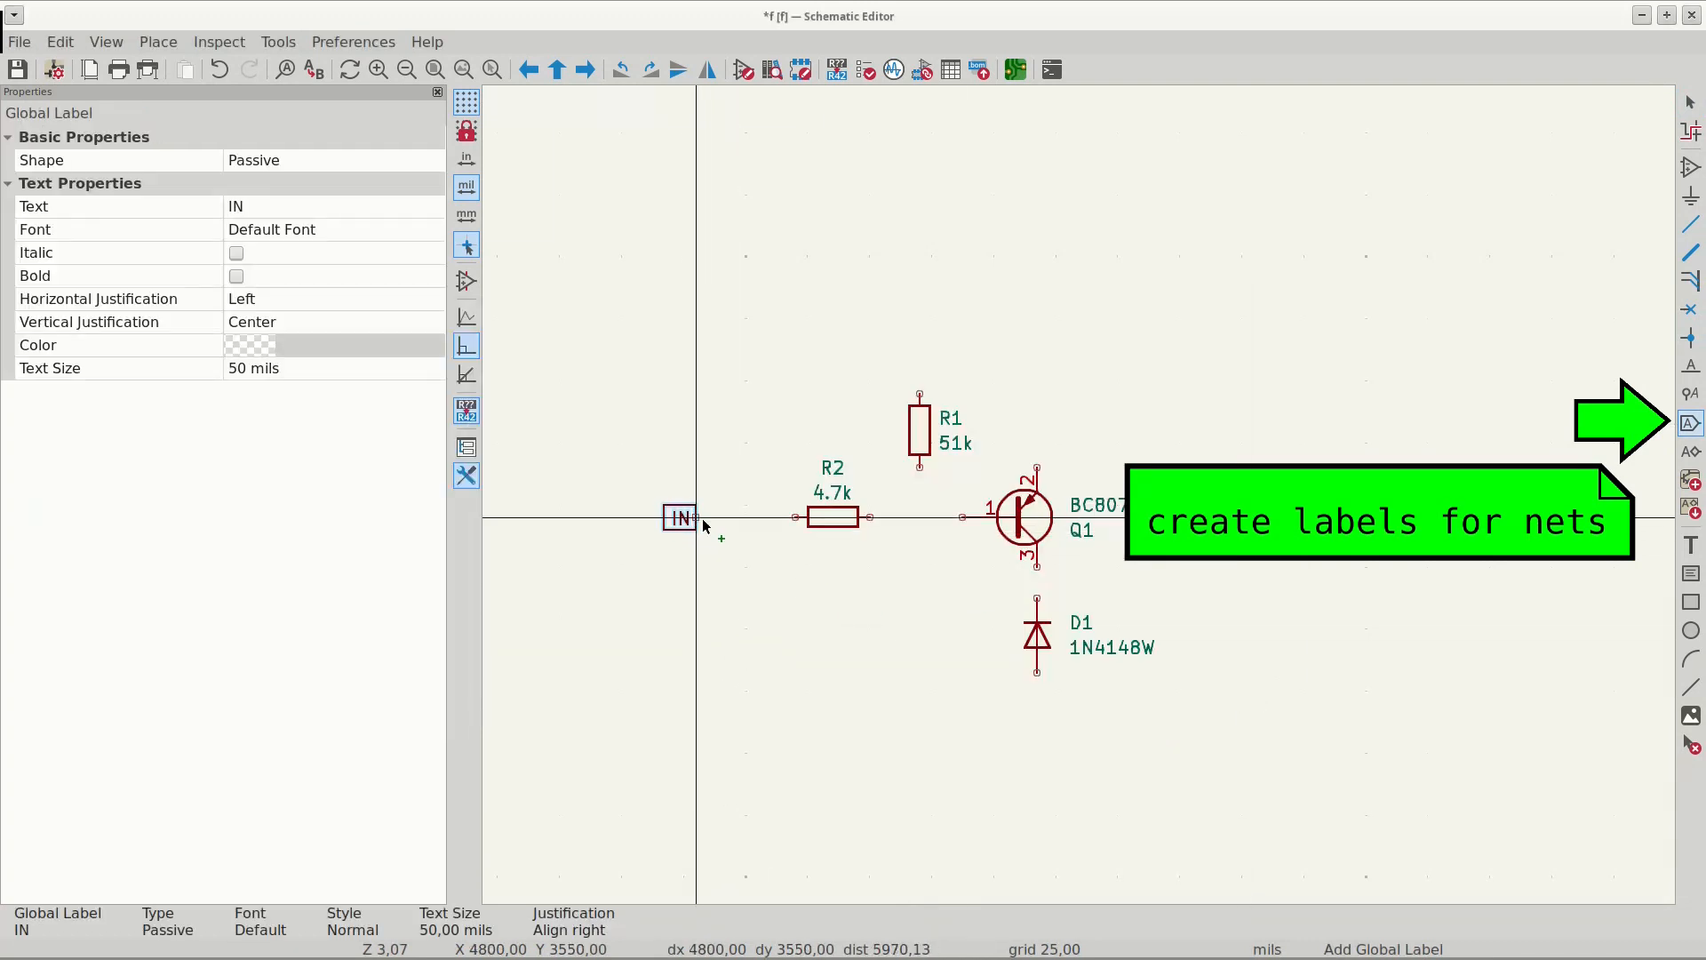
left_click(727, 518)
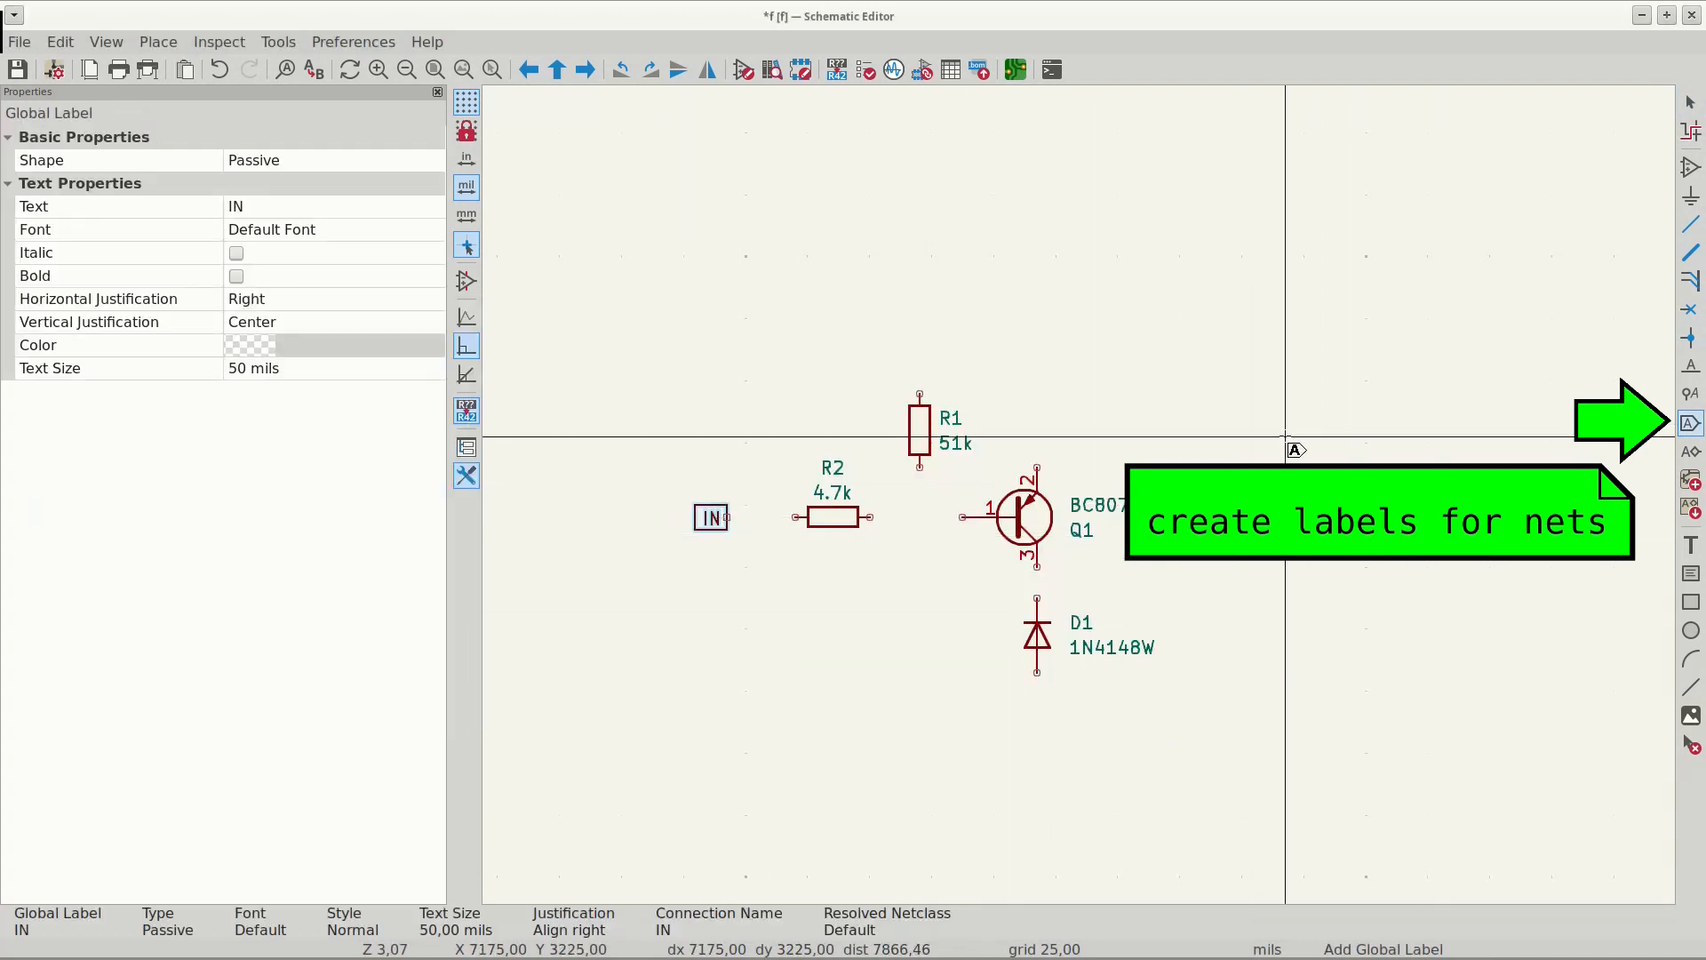
- Place passive global labels VCC and OUT to the right of the transistor, above and below it respectively
left_click(1260, 424)
key("Return")
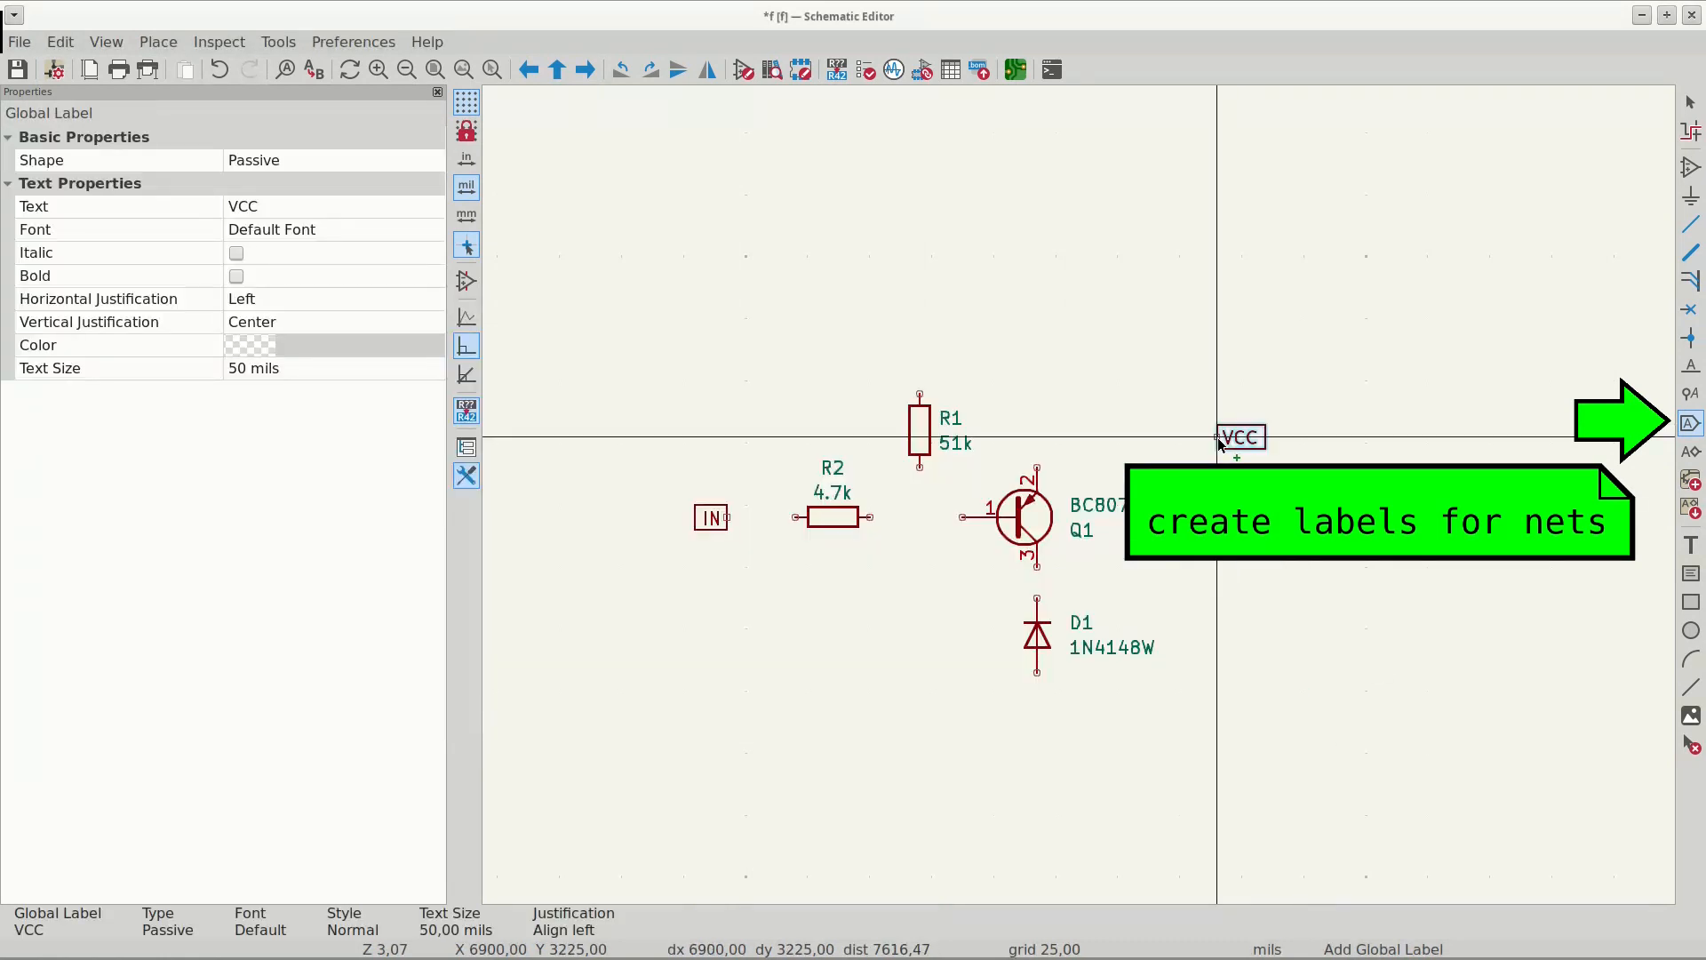
left_click(1232, 357)
left_click(1235, 524)
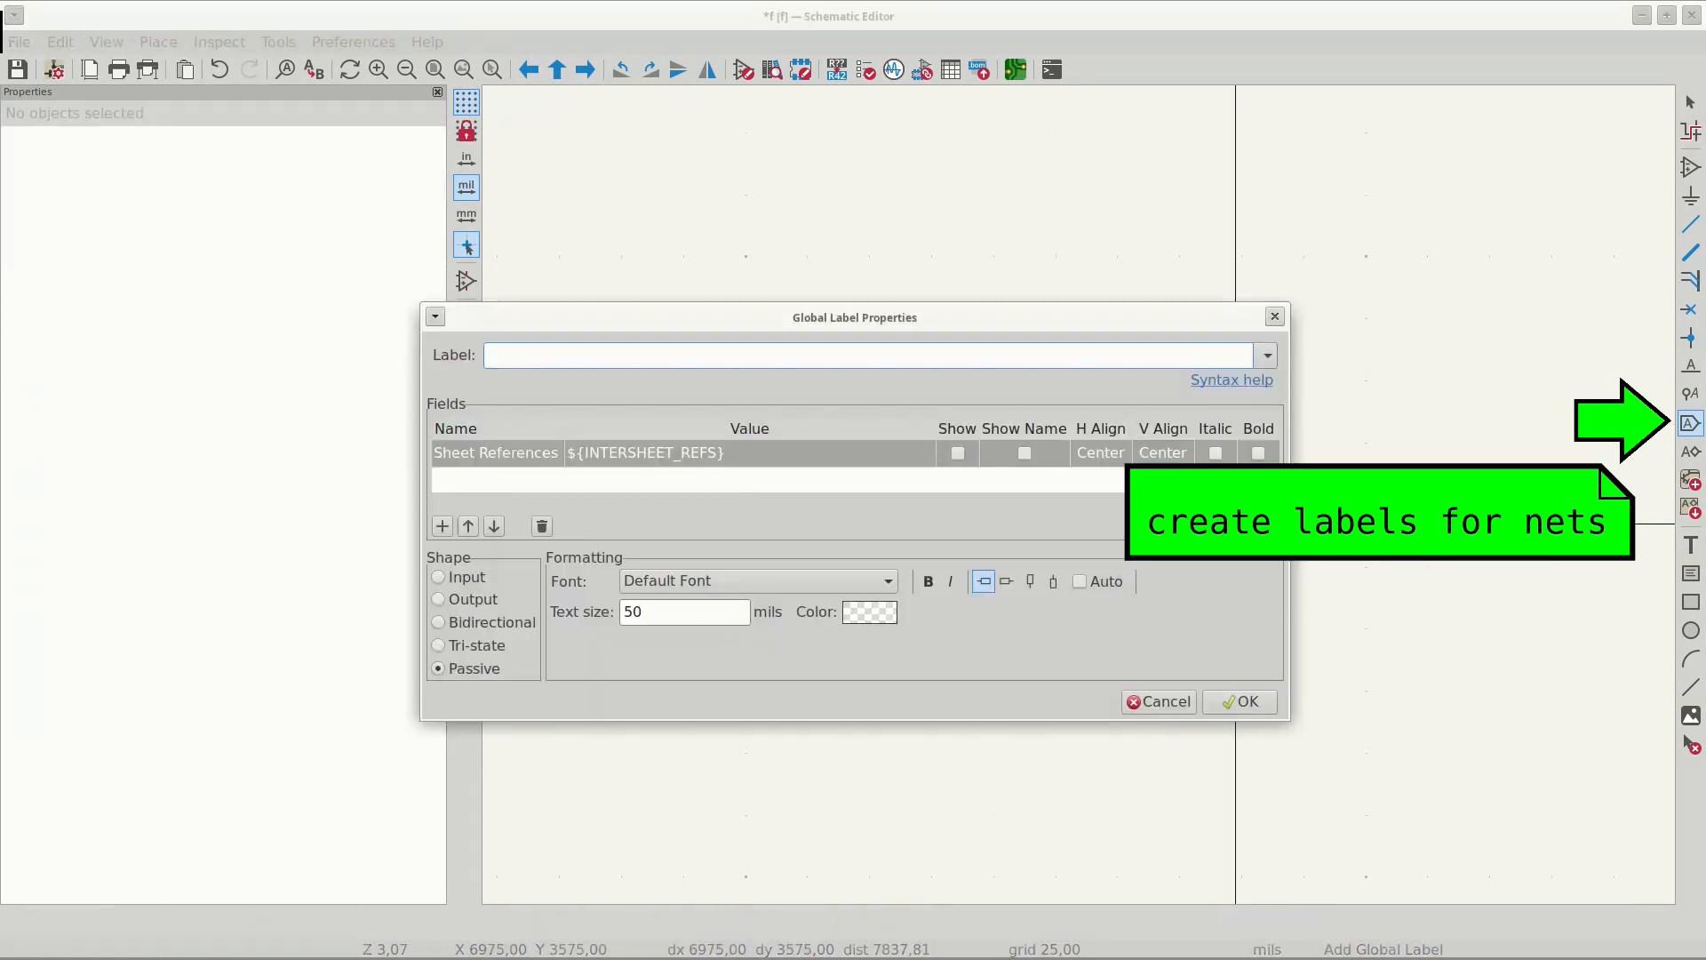
left_click(1239, 701)
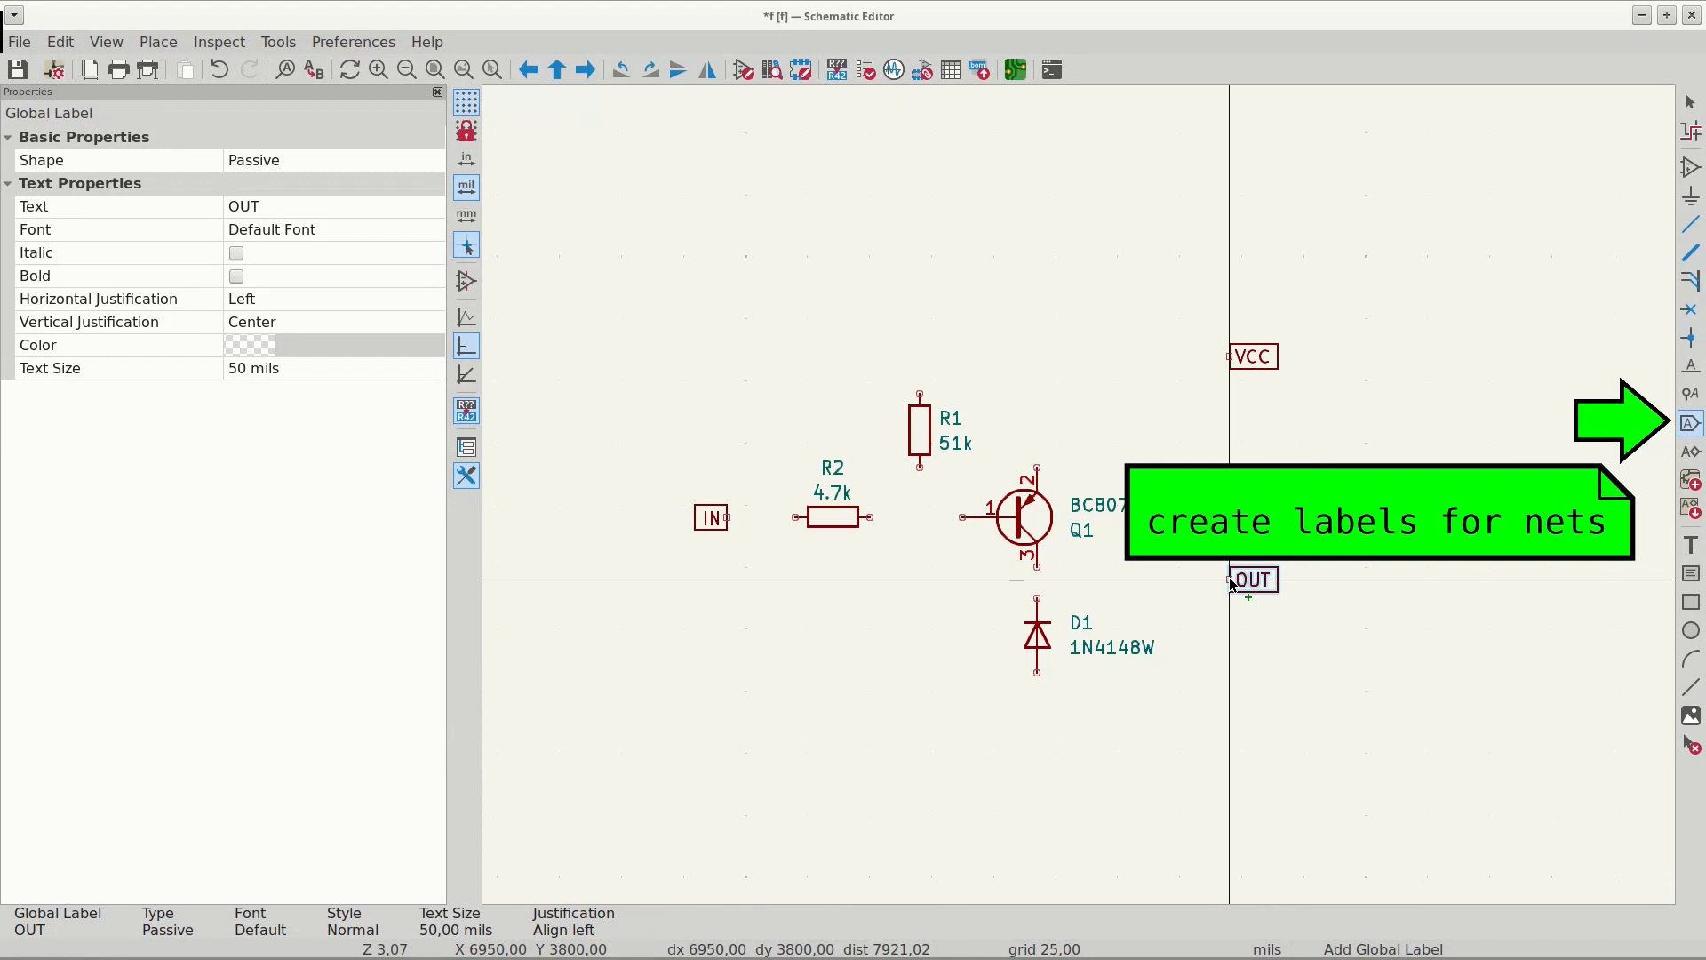
left_click(1232, 583)
- Place a passive global label GND directly below the OUT label
left_click(1230, 702)
type("GND")
left_click(1230, 700)
left_click(1230, 704)
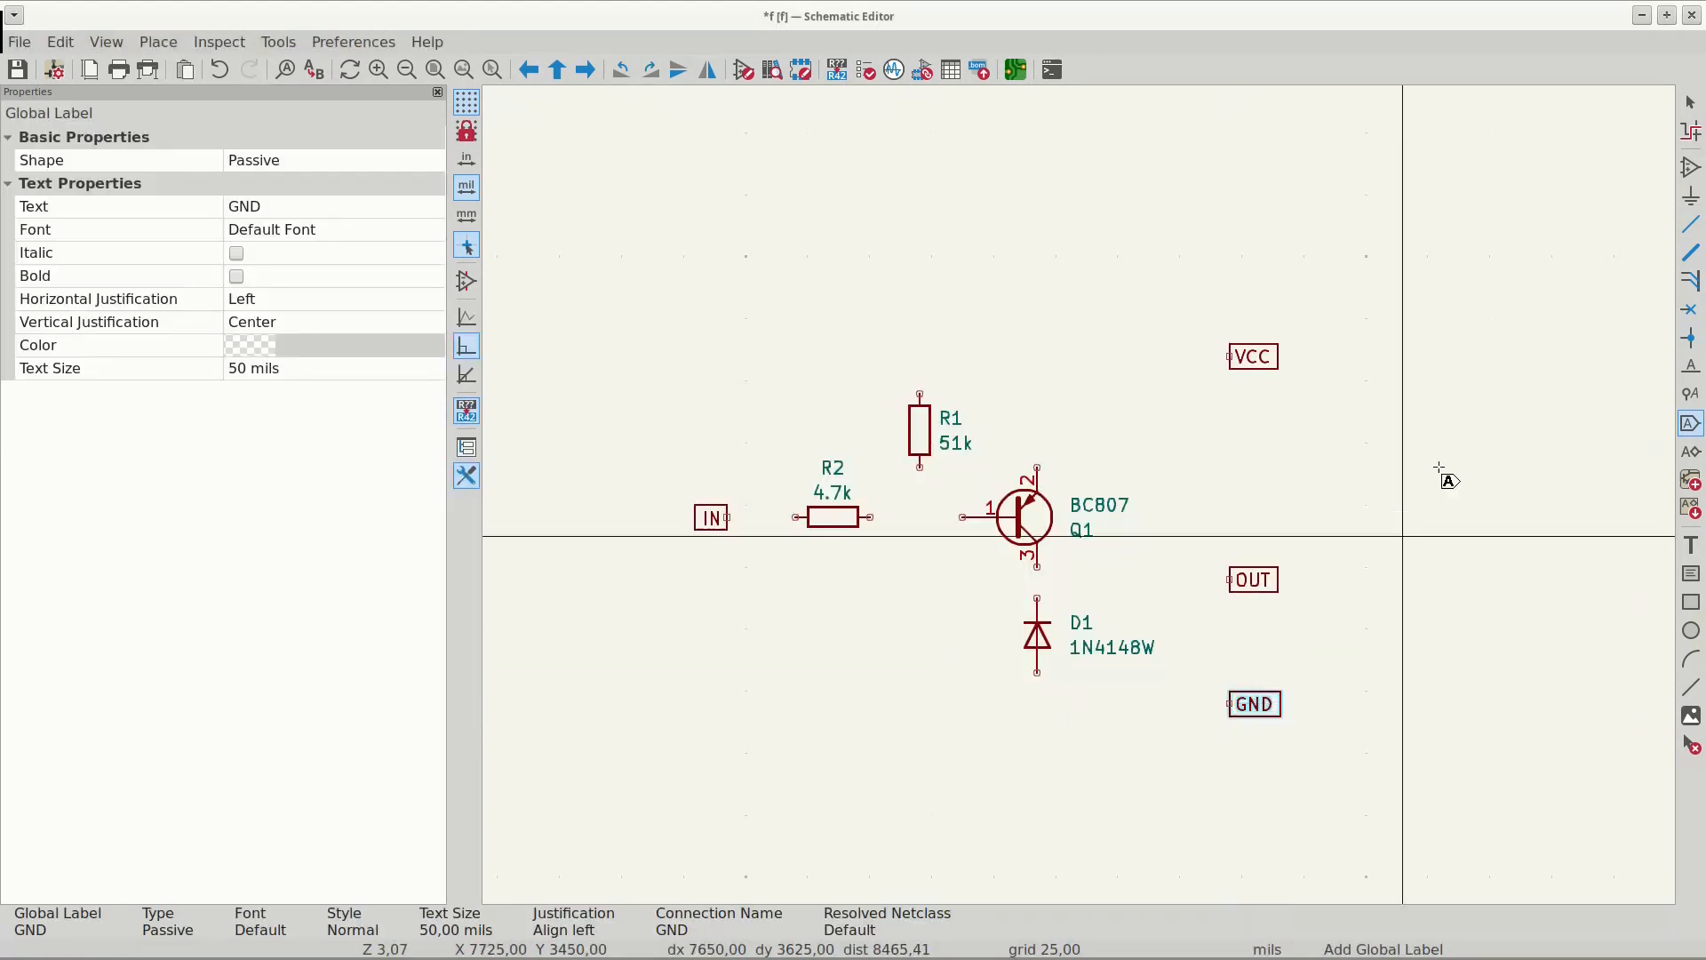
- Wire the VCC label to the upper pin of R1 and to emitter pin 2 of the transistor
left_click(1691, 226)
left_click(1230, 357)
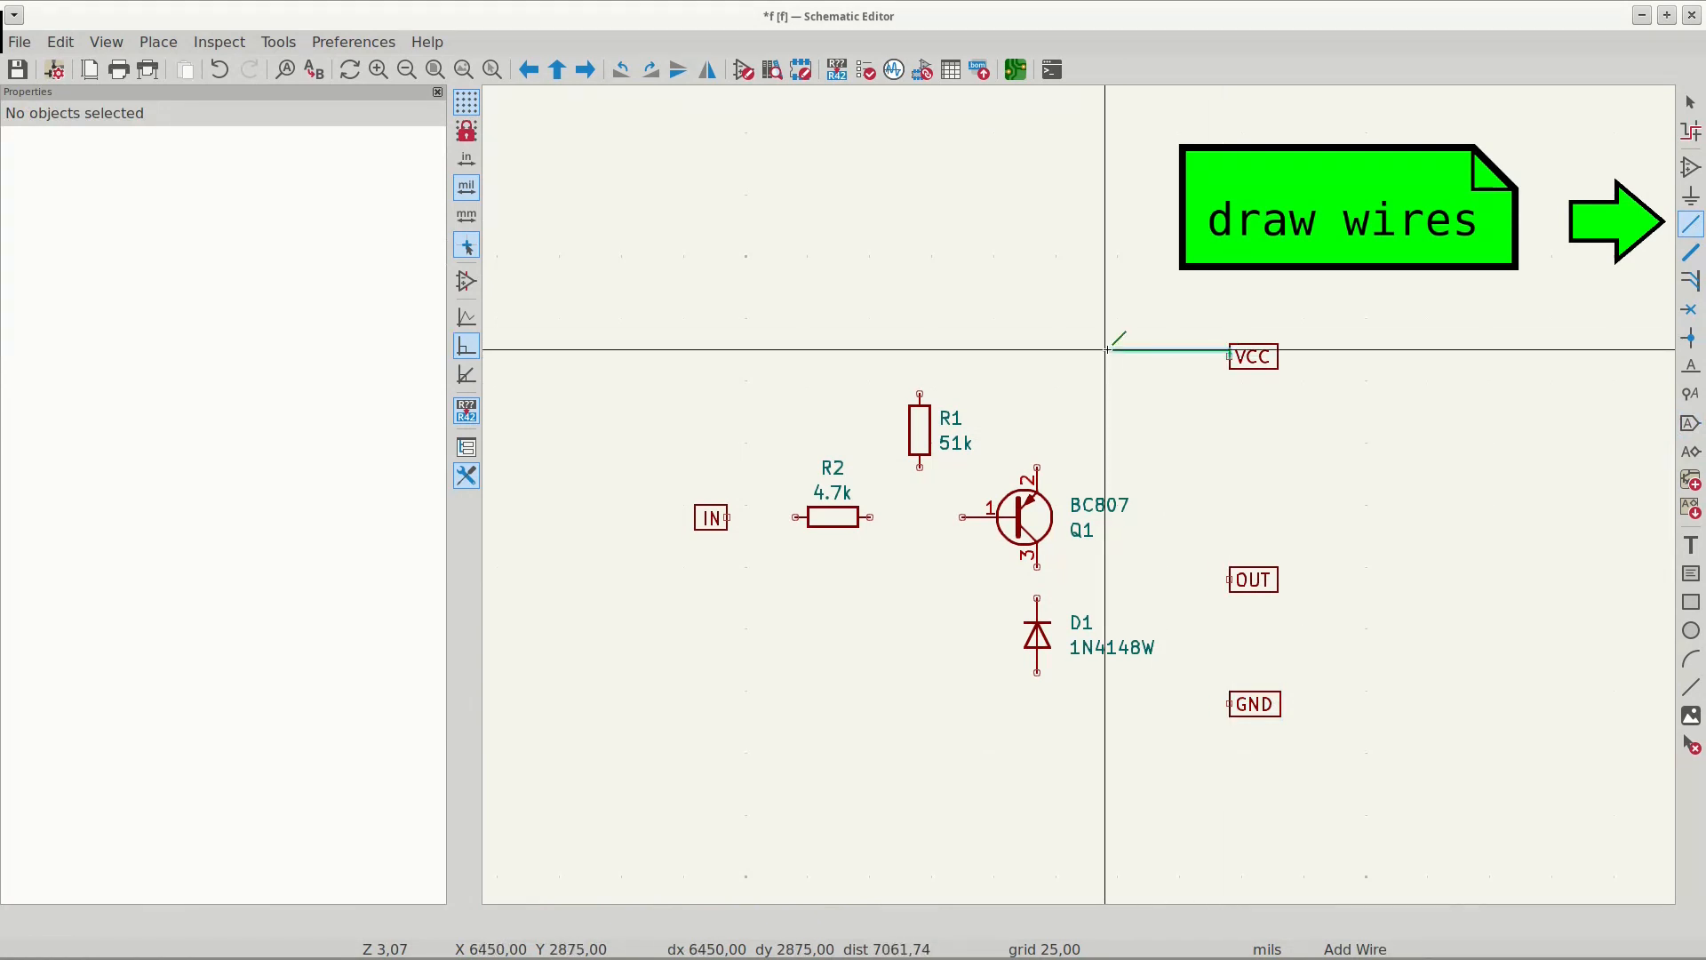
left_click(920, 394)
left_click(1037, 468)
left_click(1037, 356)
- Wire collector pin 3 to the diode's upper pin and the OUT label, and the diode's lower pin to GND
scroll(1052, 578, "up", 2)
left_click(1031, 560)
left_click(1031, 607)
left_click(1030, 715)
left_click(1308, 757)
left_click(1308, 580)
left_click(1031, 579)
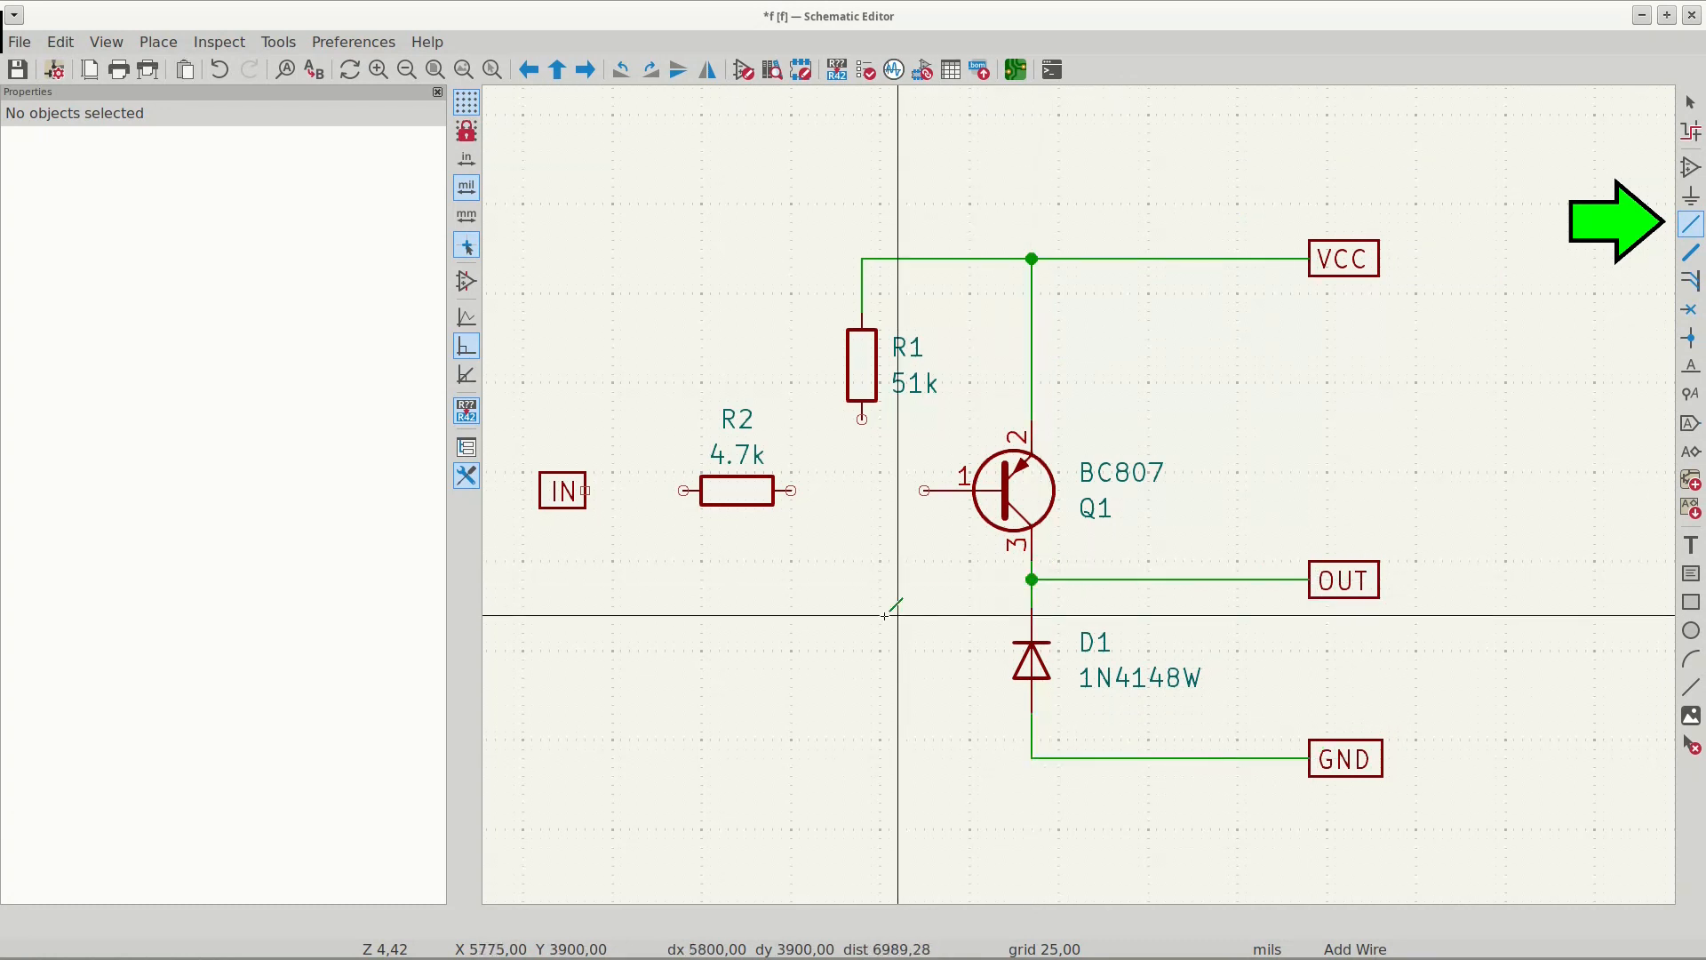
- Wire R1's lower pin and R2's right pin to the transistor base, and R2's left pin to the IN label
left_click(861, 418)
left_click(925, 490)
left_click(861, 490)
left_click(790, 490)
left_click(684, 491)
left_click(585, 491)
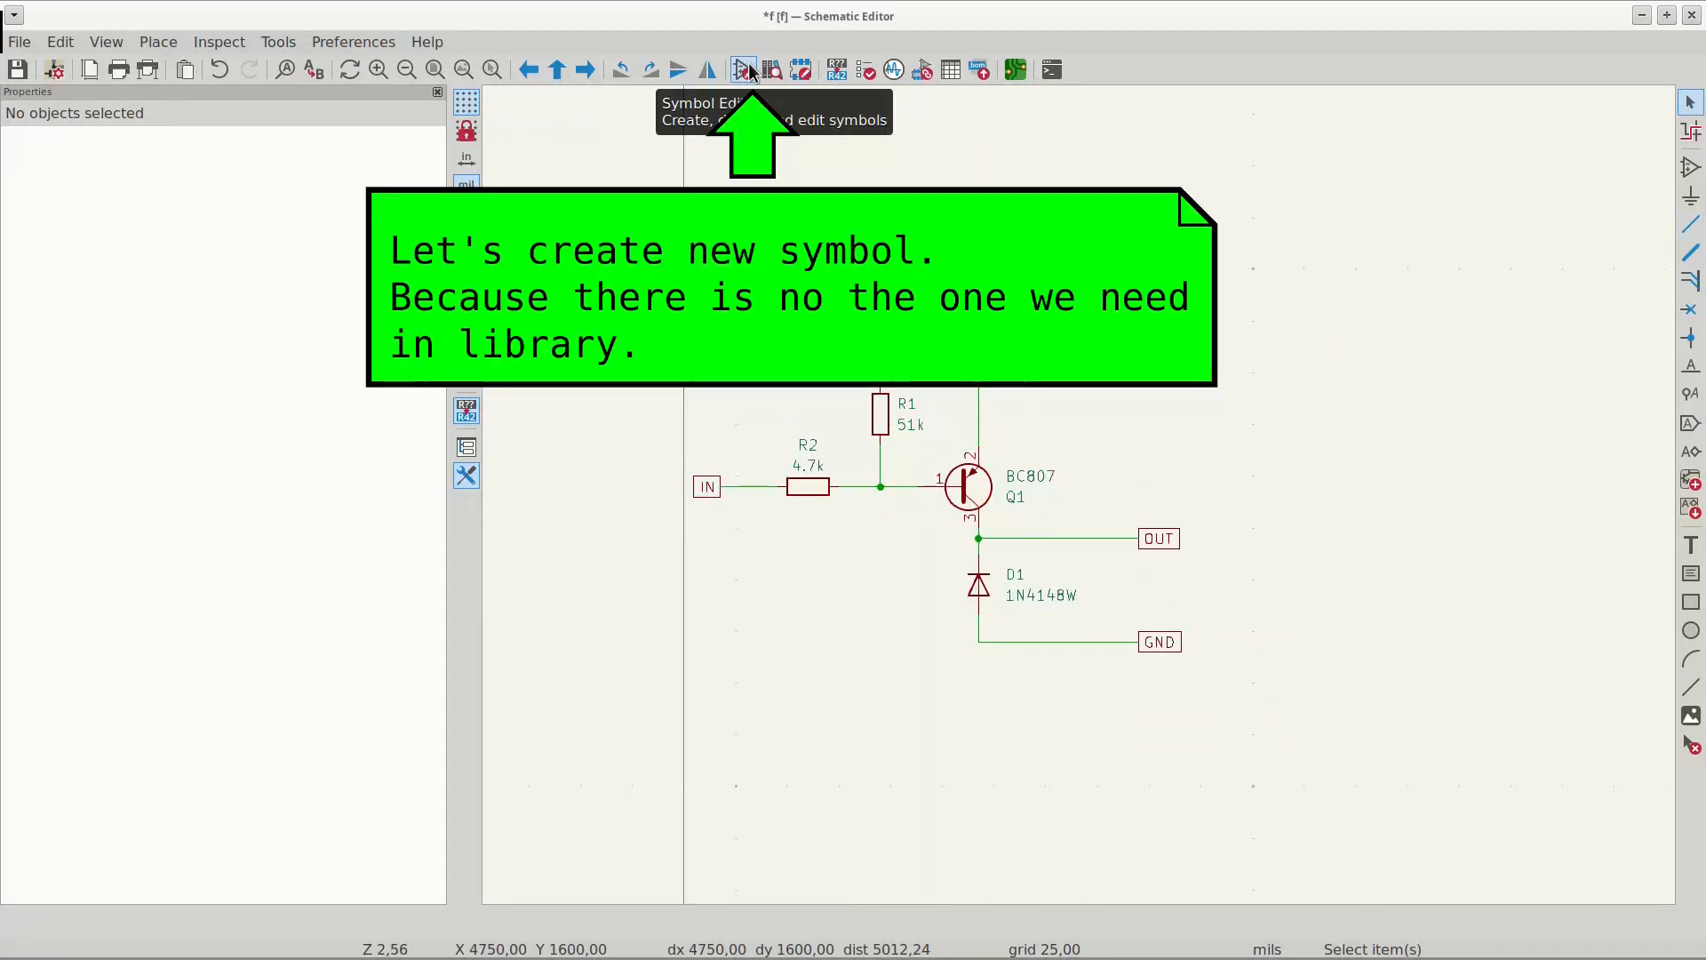
- Open the Symbol Editor and create a new library named MyLibrary in the Global library table
left_click(744, 70)
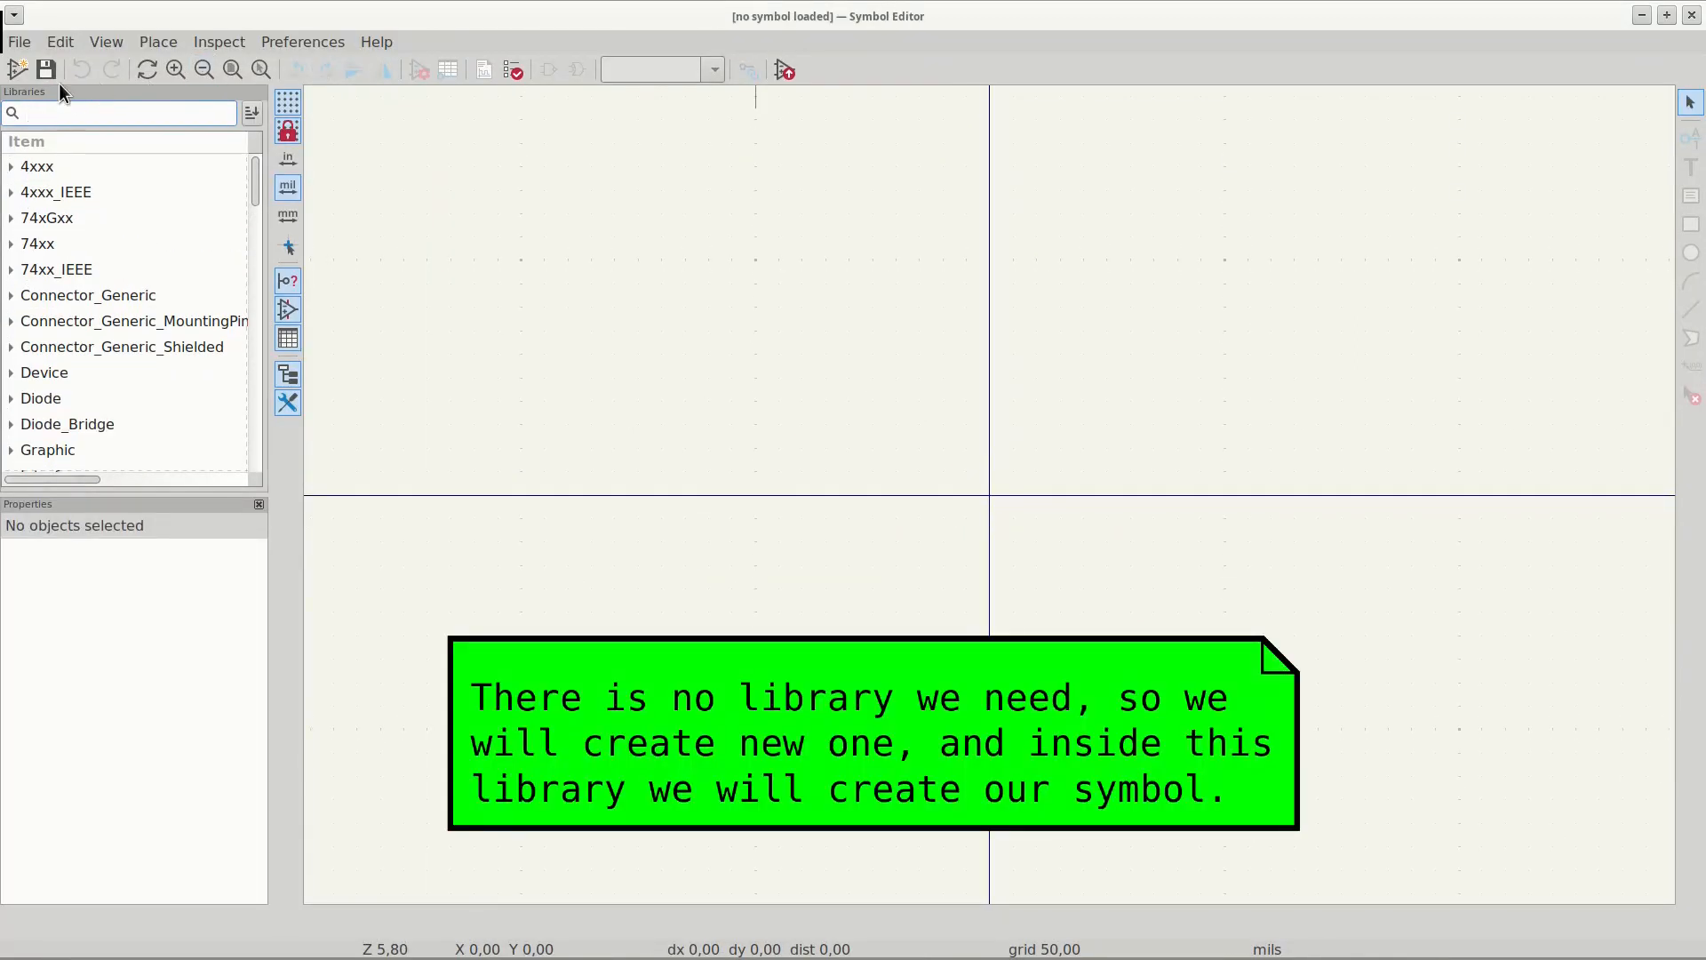
left_click(19, 42)
left_click(26, 61)
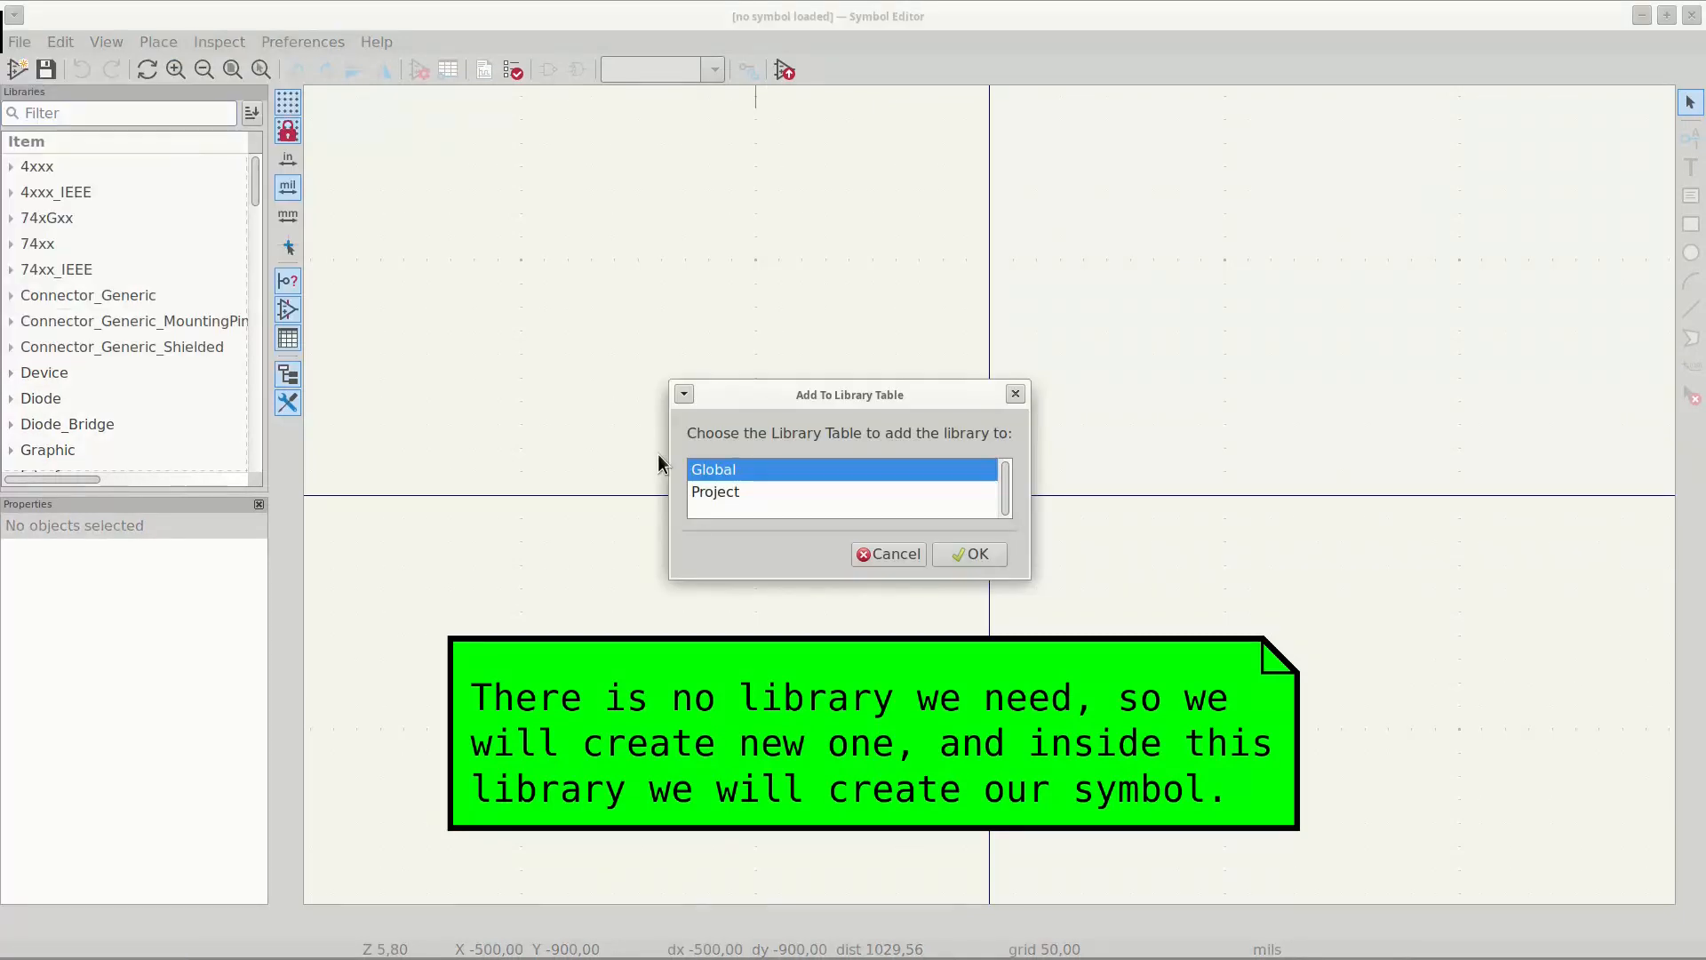
left_click(969, 553)
type("MyLibrary")
left_click(1373, 930)
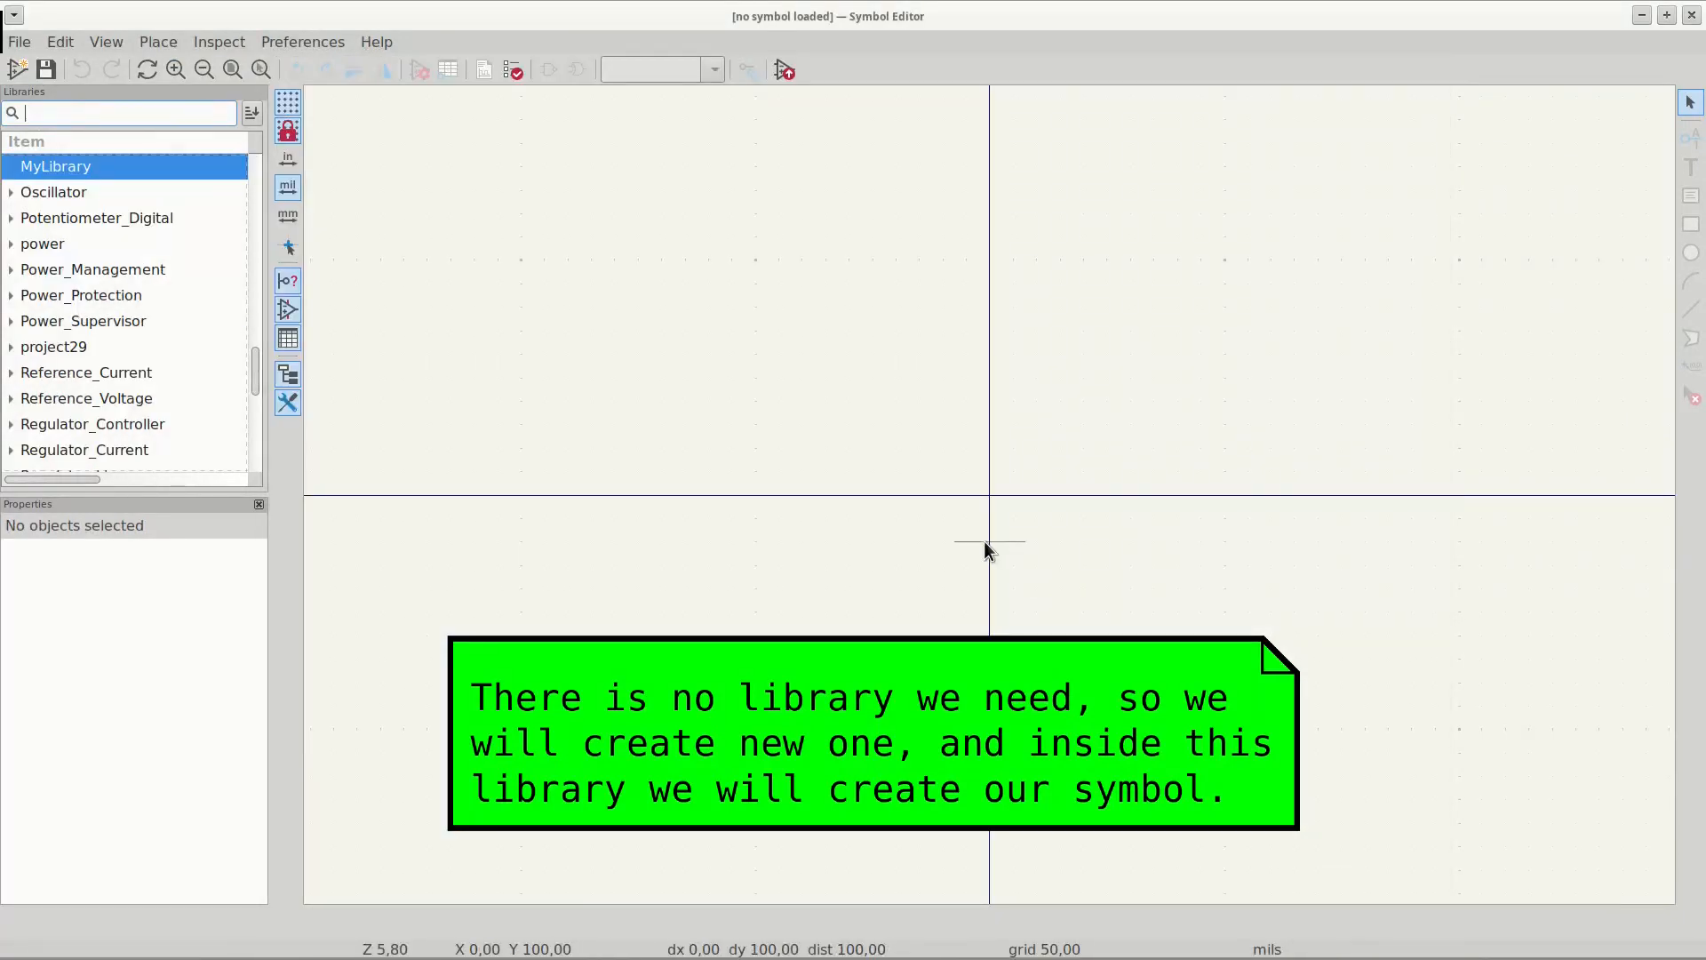
- Create a new symbol named switch in MyLibrary with default reference designator J
right_click(67, 168)
left_click(116, 212)
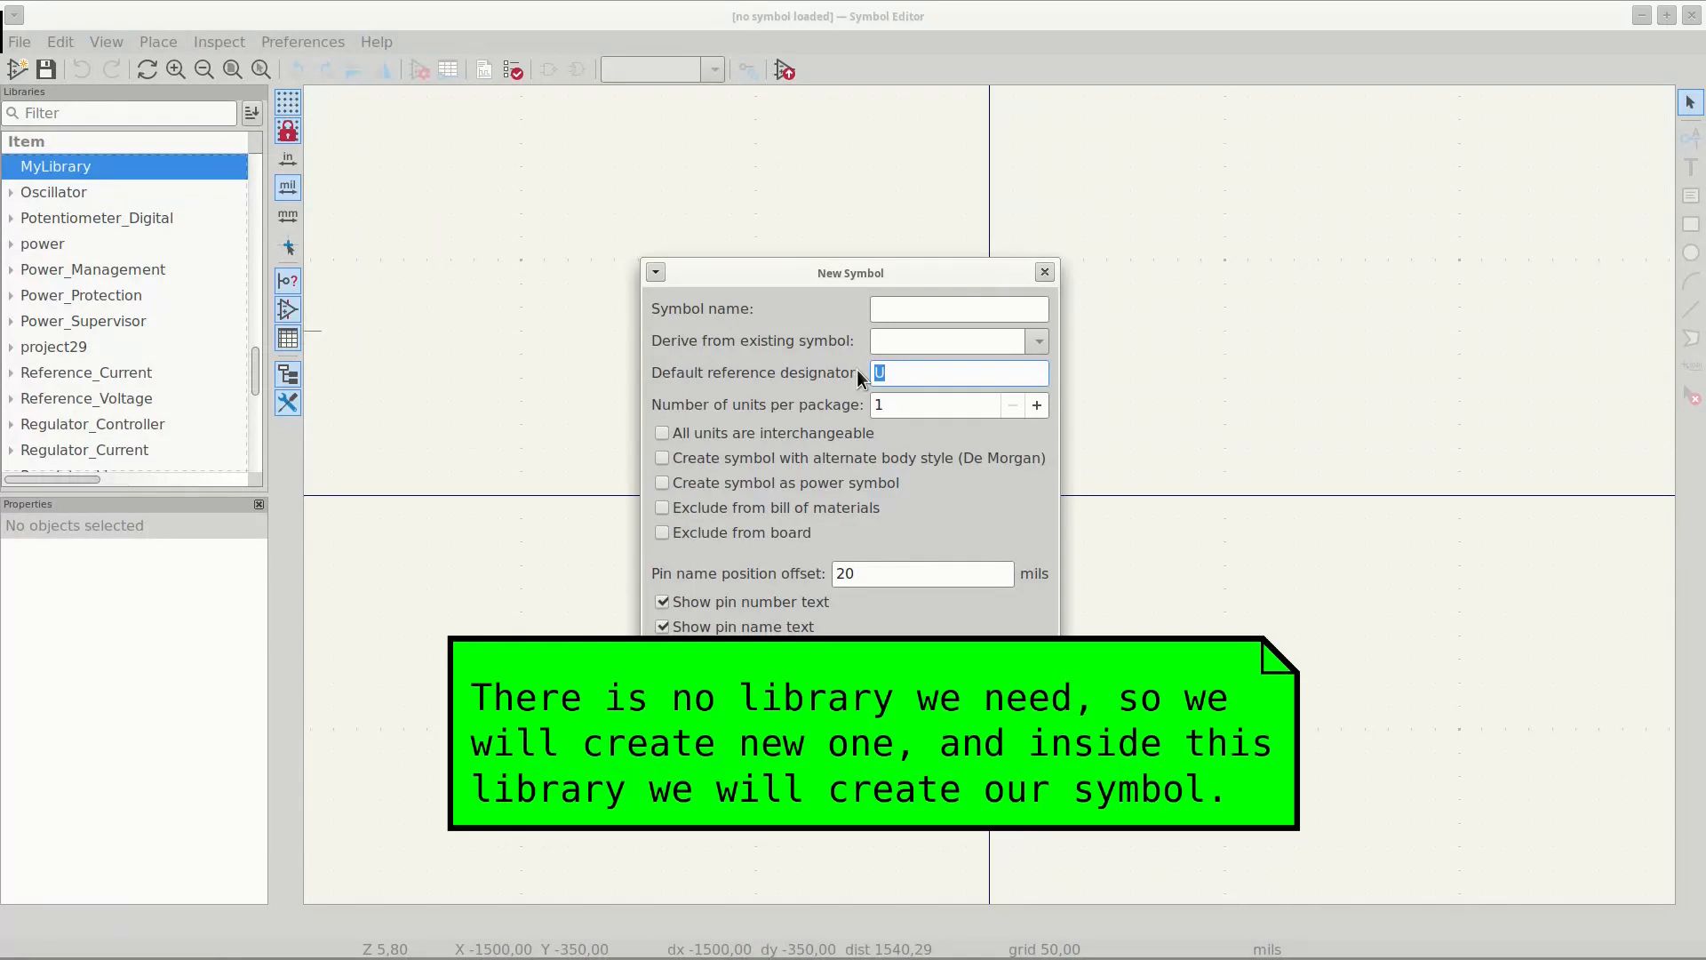
type("switch")
left_click(1008, 690)
- Add a Passive pin named VCC on the vertical axis, 100 mils below the origin
middle_click_drag(1086, 749, 1062, 360)
left_click(1690, 139)
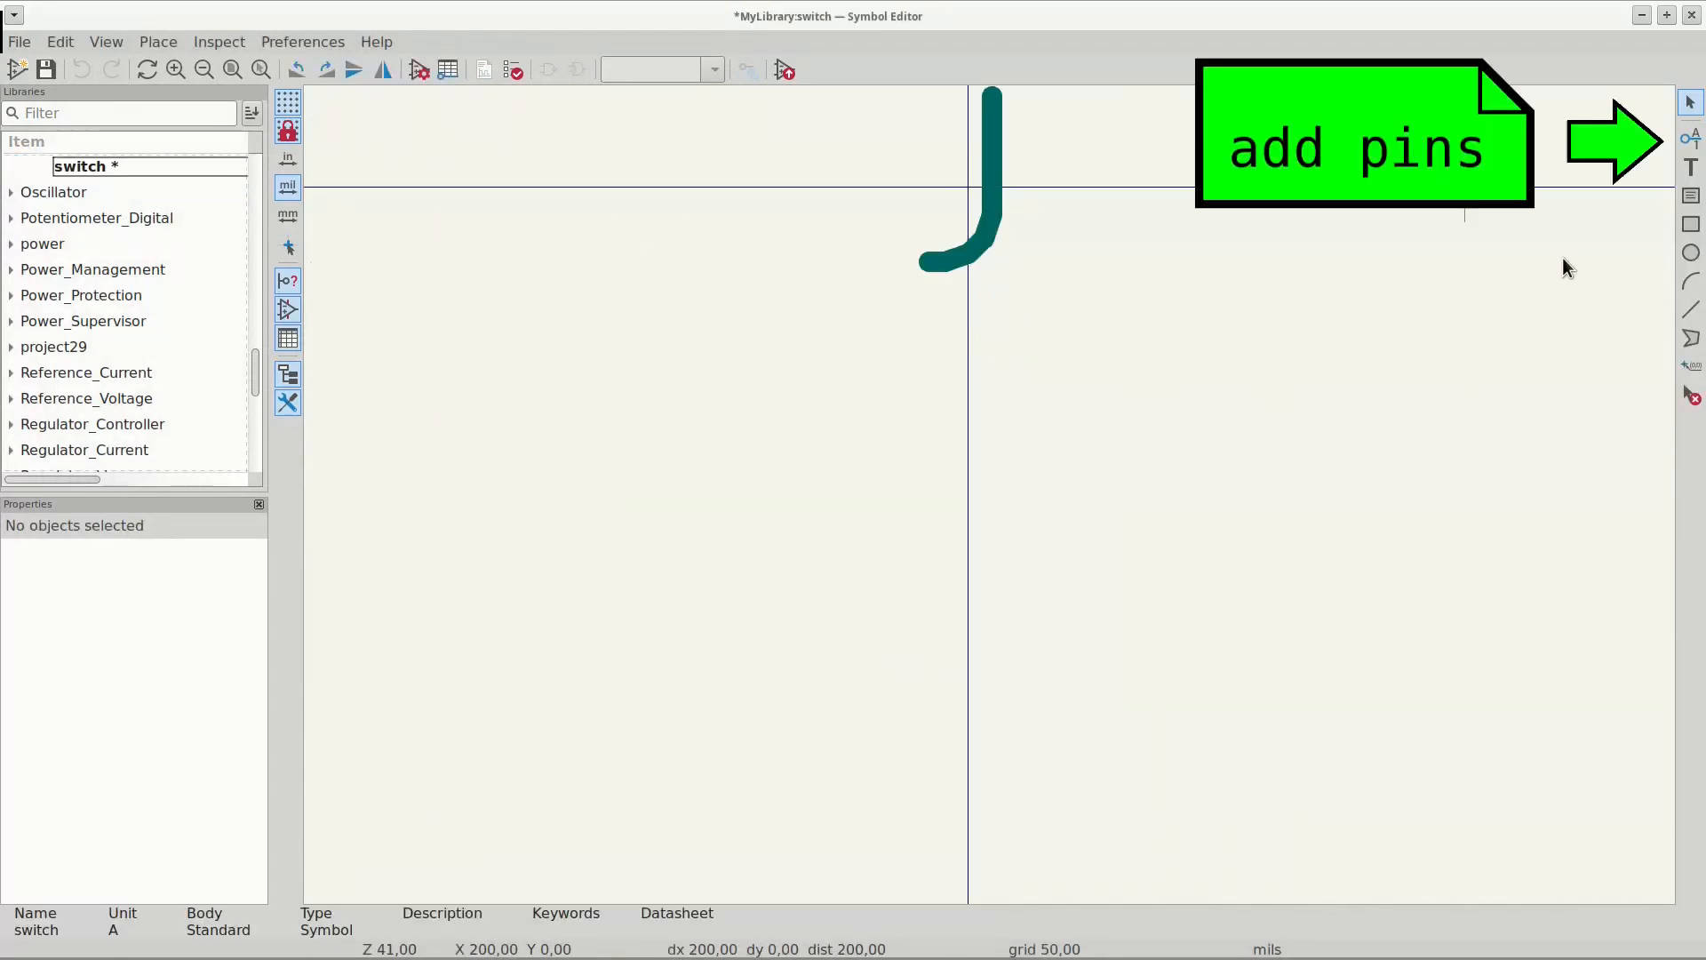
left_click(1630, 187)
type("VCC")
left_click(778, 389)
left_click(711, 510)
left_click(1137, 668)
left_click(985, 501)
- Add Passive pins IN and OUT below the VCC pin at 100 mil spacing
scroll(985, 503, "down", 5)
middle_click_drag(998, 557, 939, 464)
left_click(920, 543)
type("IN")
left_click(1141, 667)
left_click(920, 555)
left_click(919, 680)
type("OUT")
left_click(1142, 667)
left_click(920, 683)
- Add a Passive pin named GND 100 mils below the OUT pin
middle_click_drag(920, 816, 812, 490)
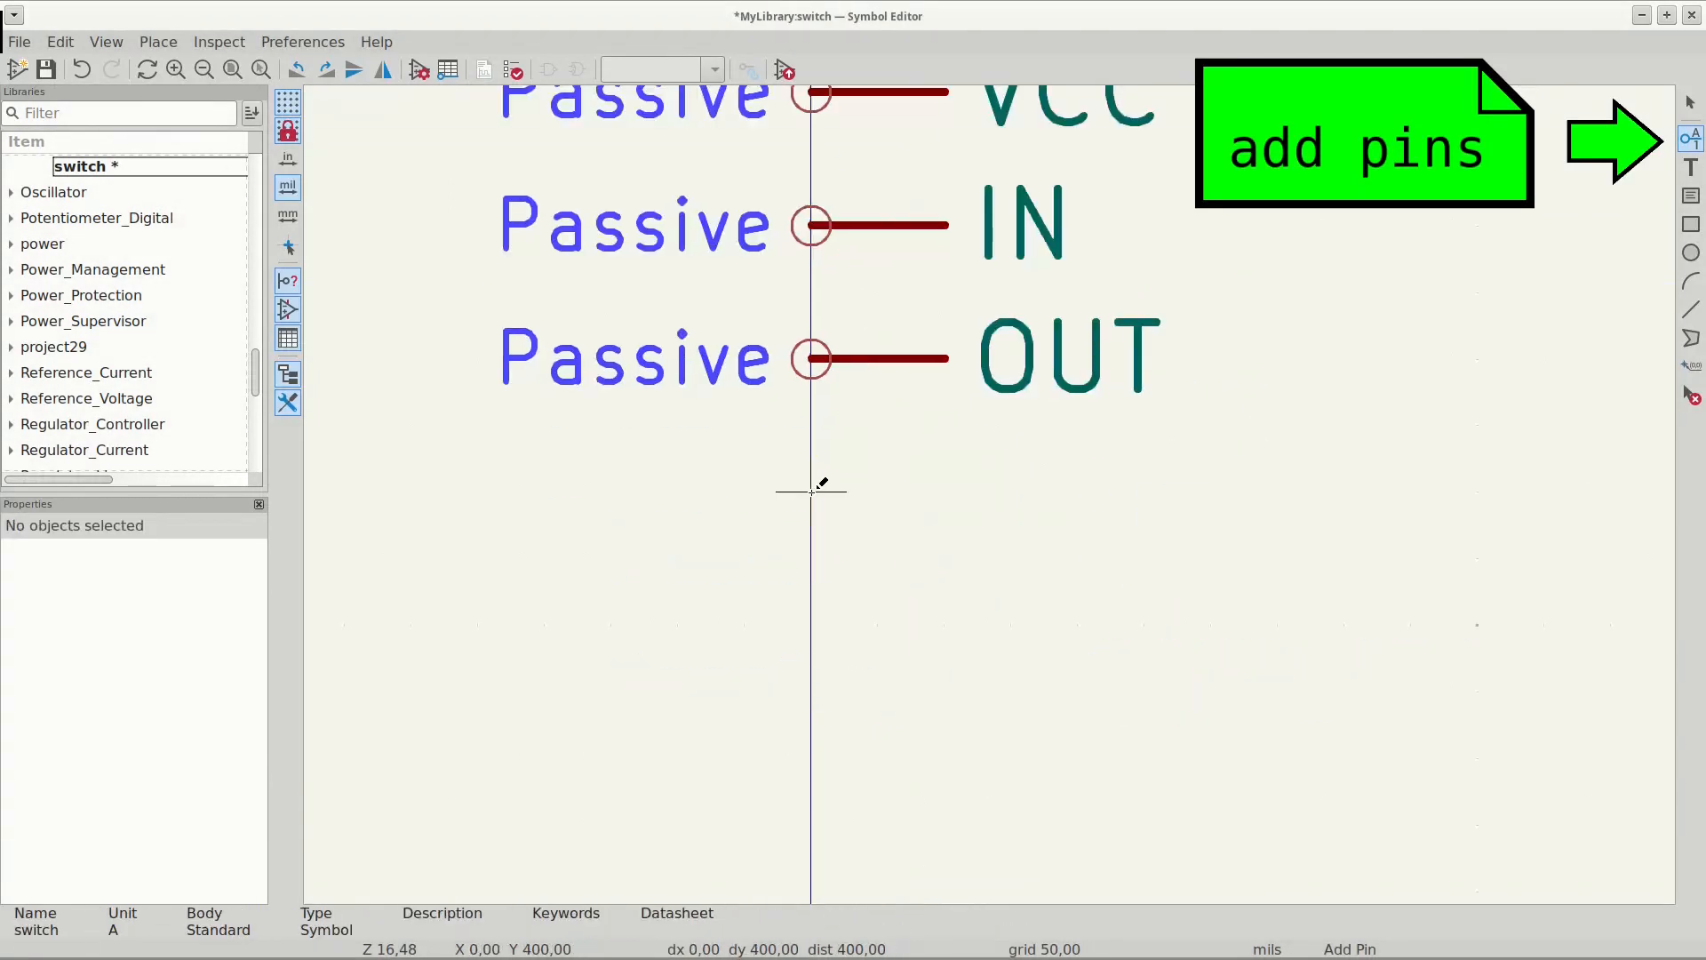
left_click(811, 491)
type("g")
key("BackSpace")
type("GND")
key("Return")
left_click(811, 491)
scroll(1028, 552, "down", 3)
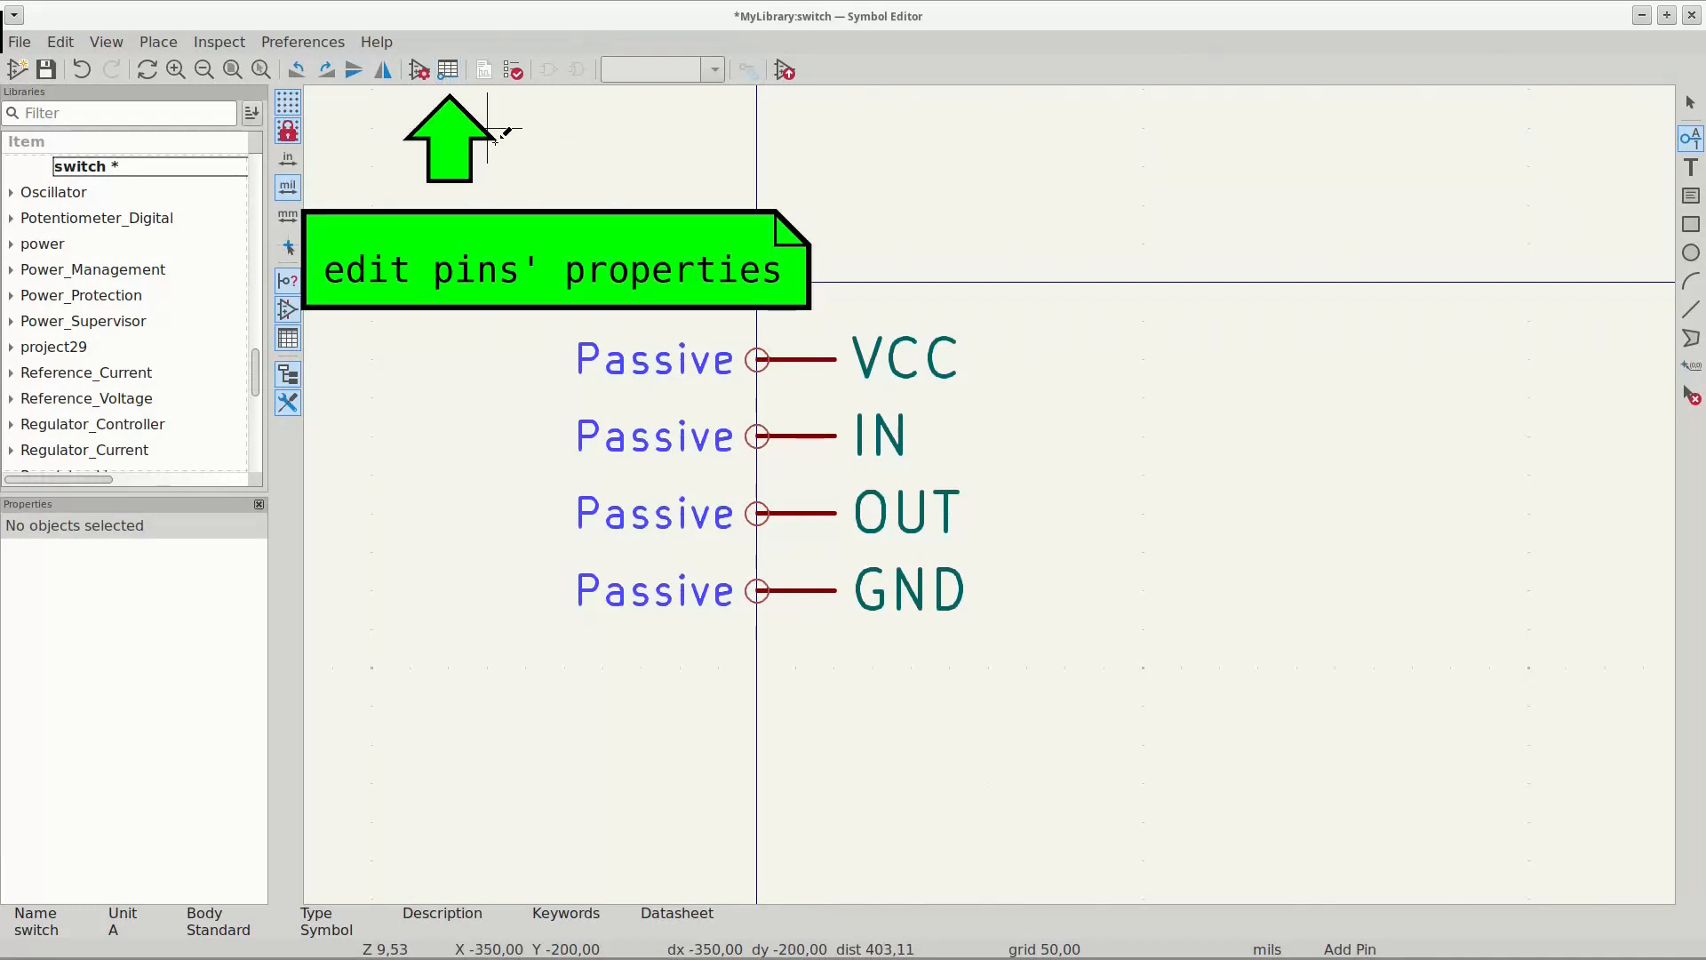
key("Escape")
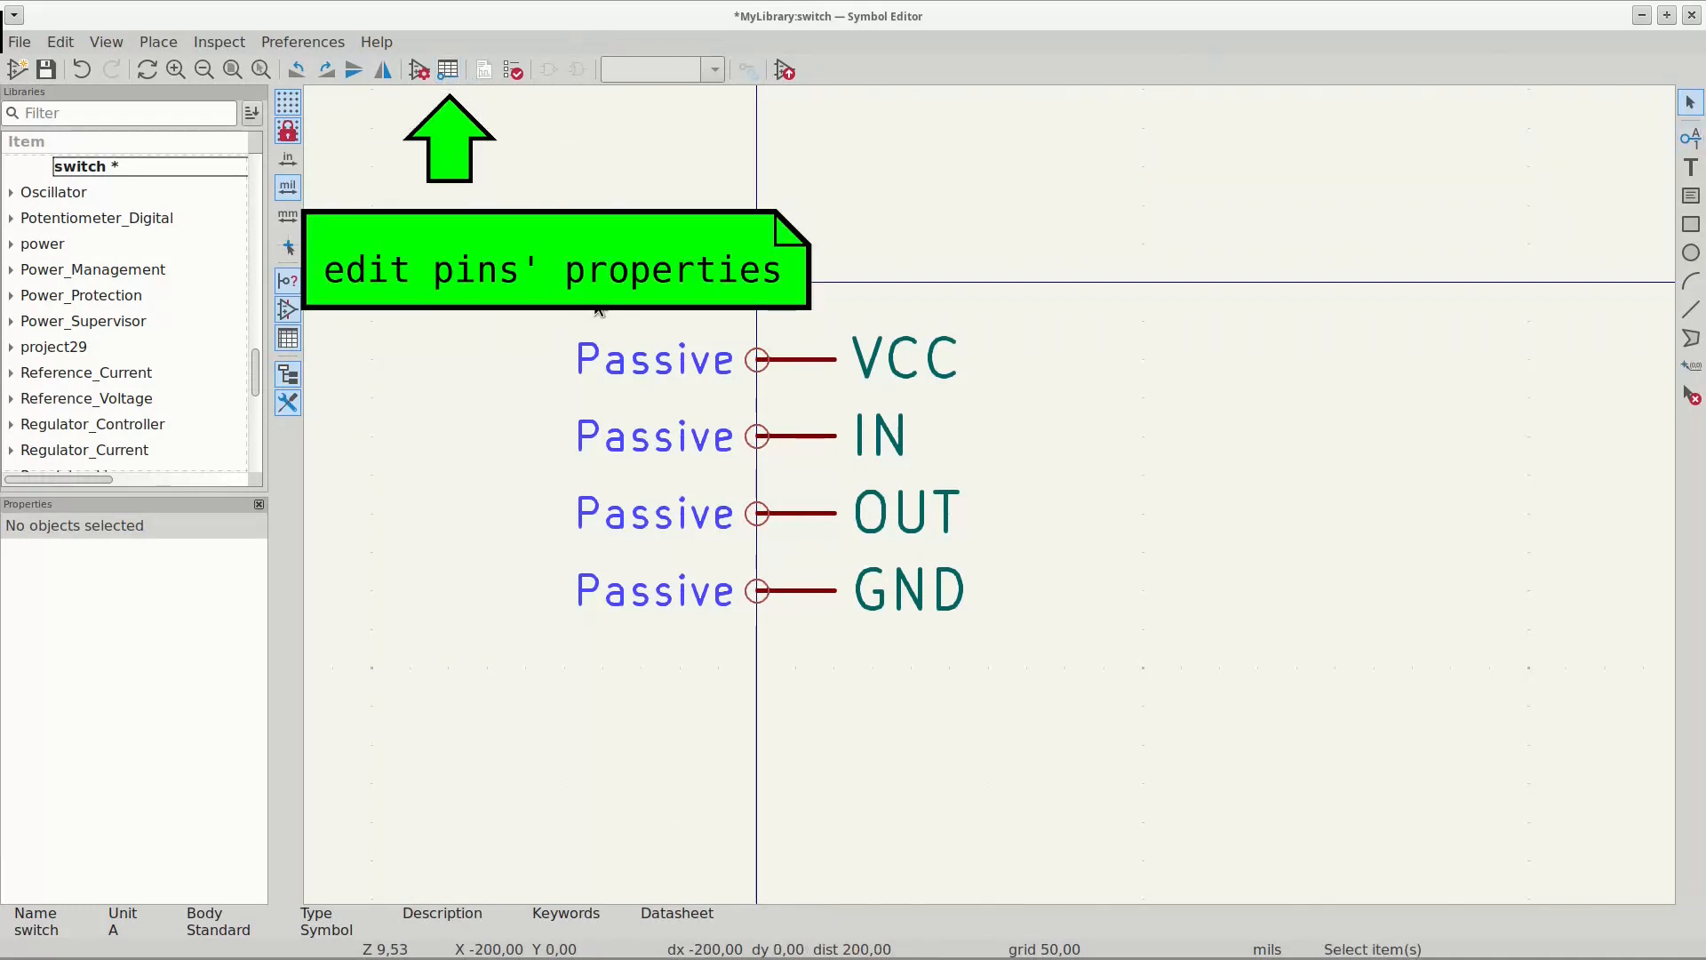
- Number the symbol's pins in the pin table: VCC 1, IN 2, OUT 3 and GND 4
left_click(449, 70)
left_click_drag(643, 343, 1049, 547)
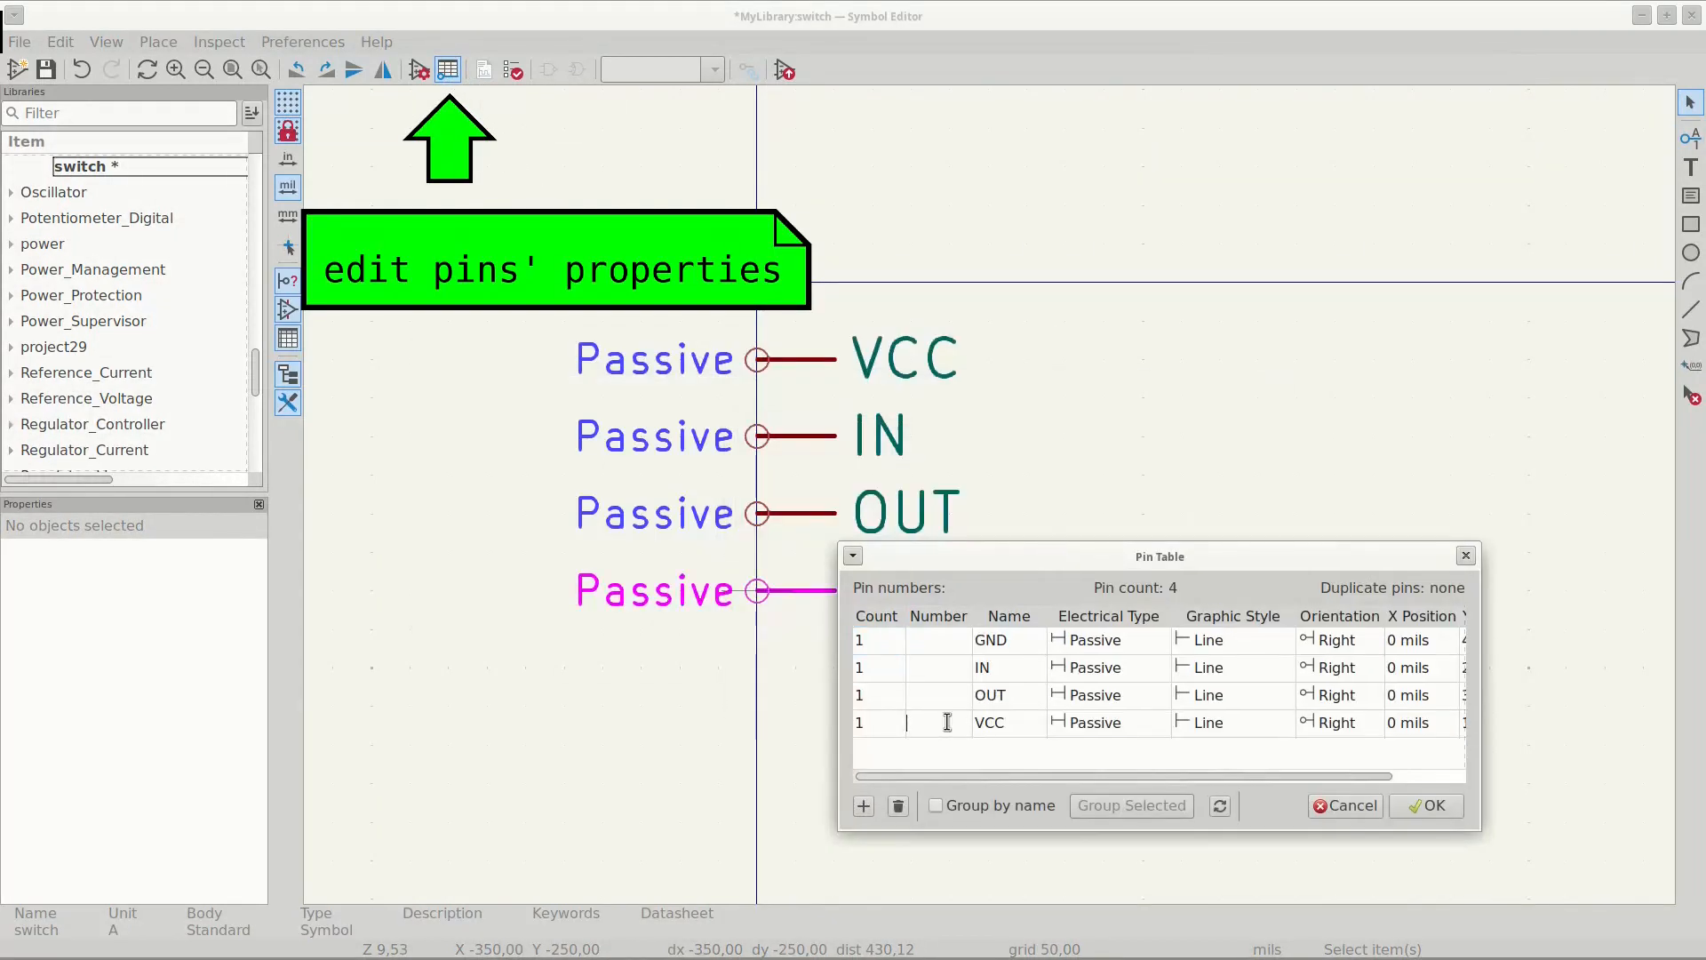
left_click(946, 669)
type("2")
left_click(933, 695)
type("3")
left_click(946, 640)
type("4")
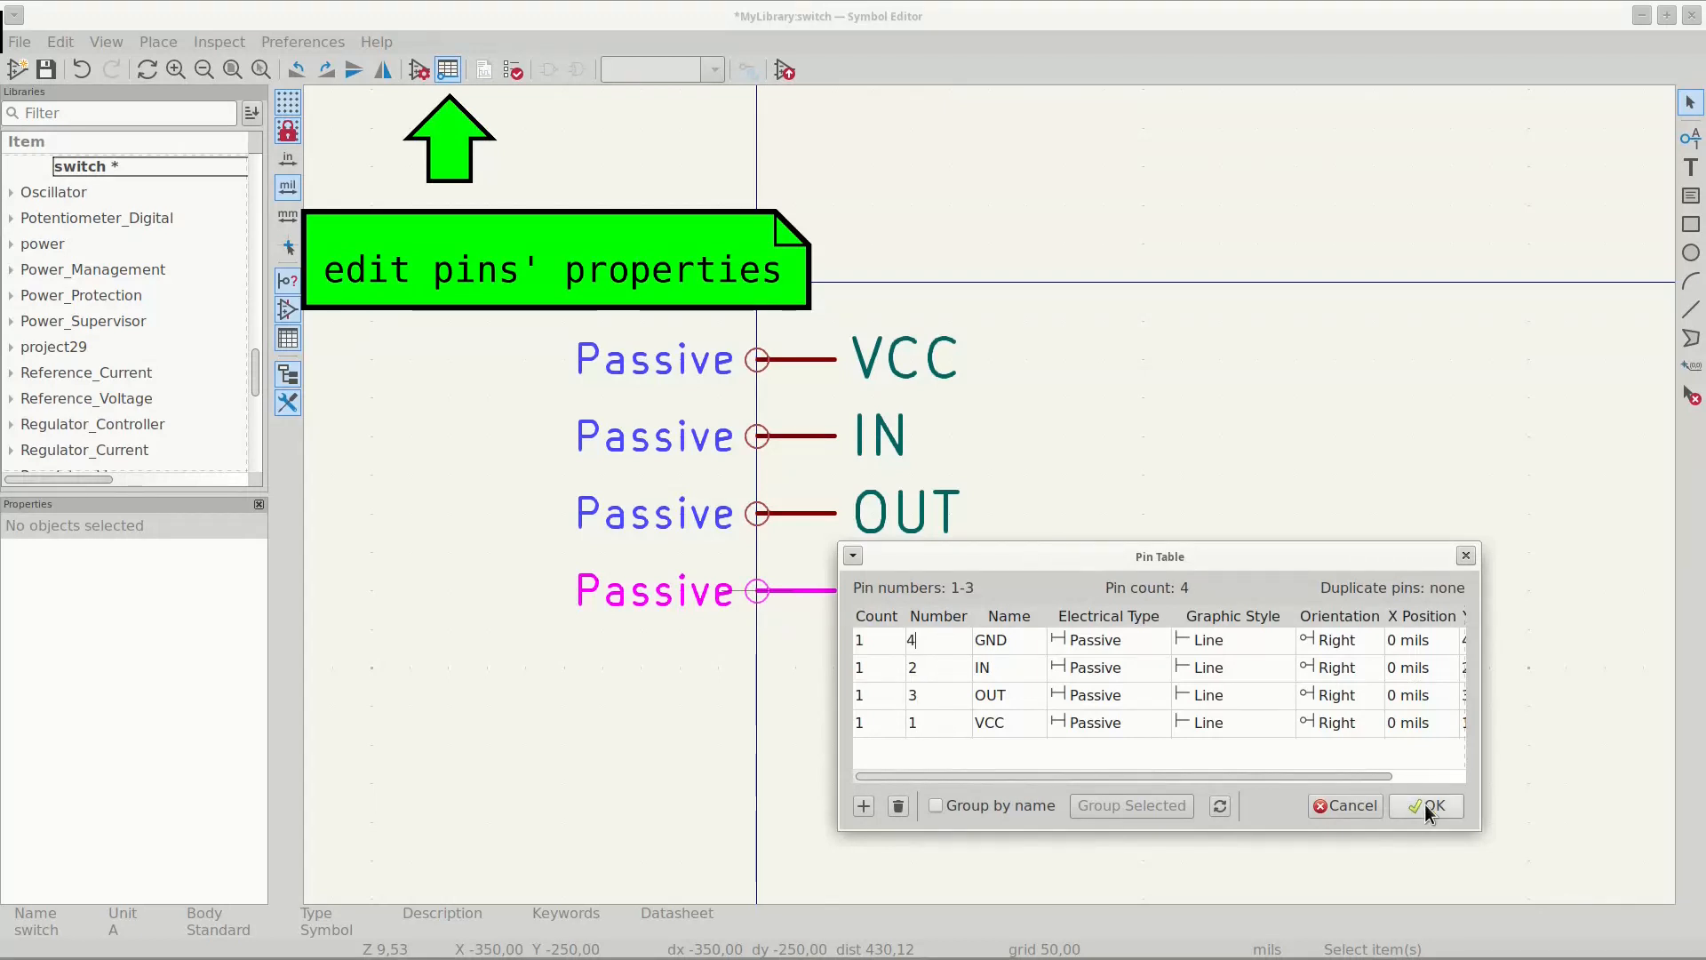
left_click(1426, 805)
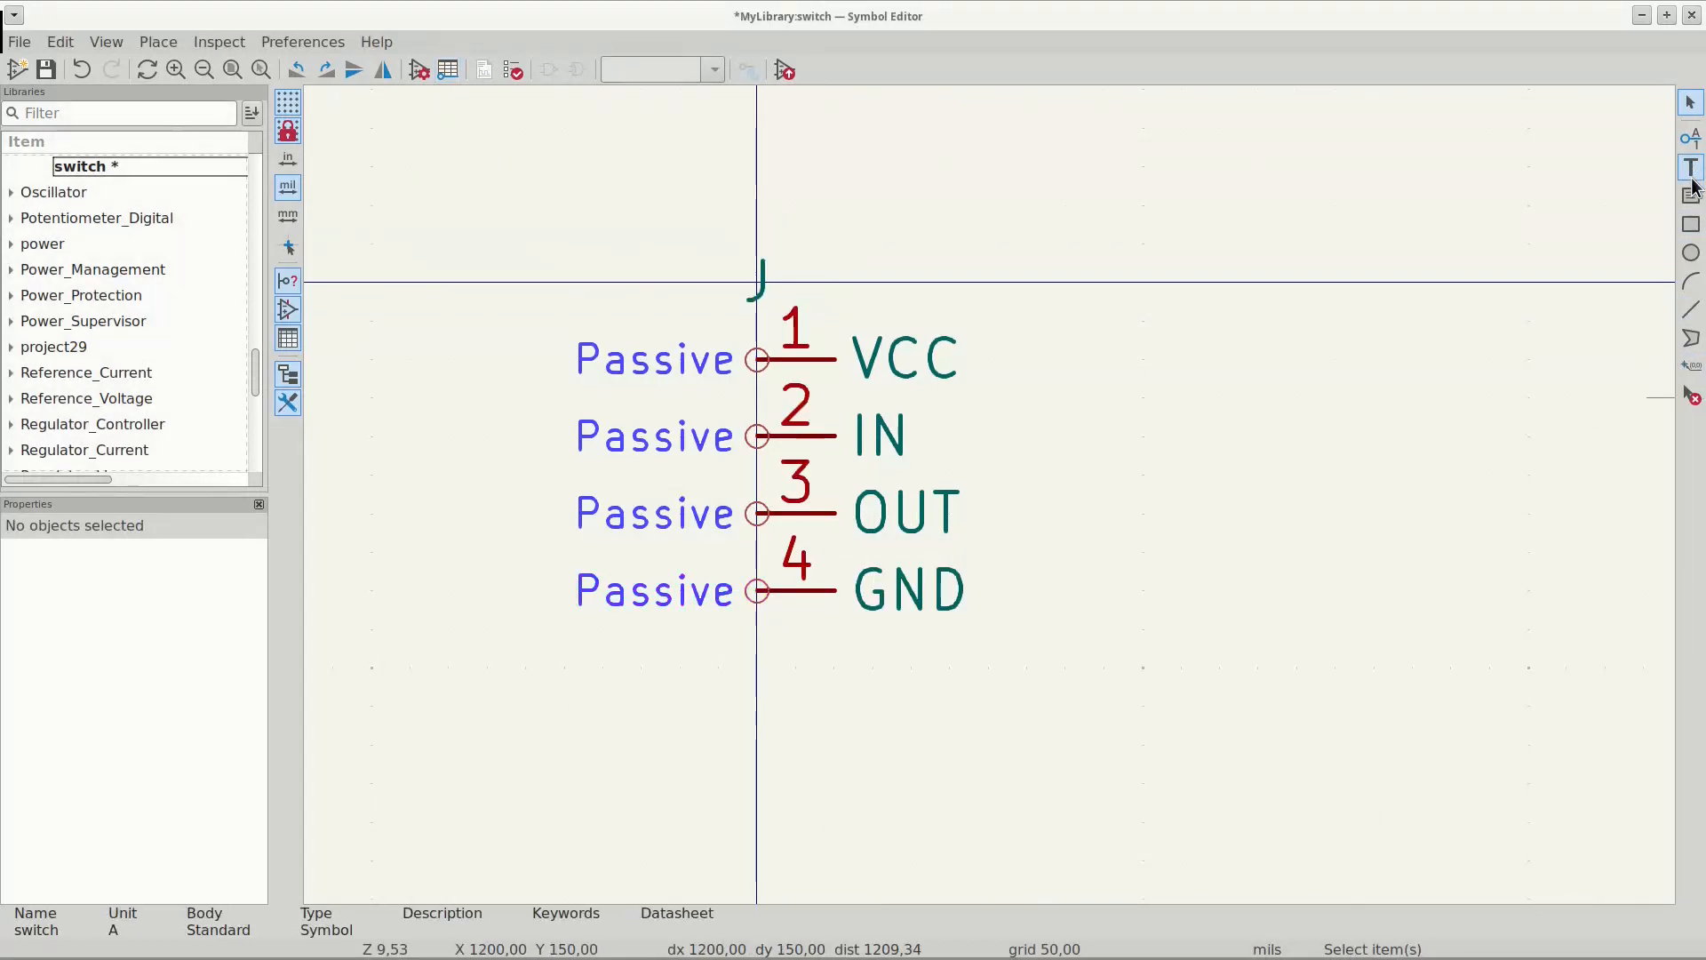
- Draw a rectangle 200 mils wide and 400 mils high around the pin names, starting at the inner pin ends
left_click(1692, 229)
left_click(844, 318)
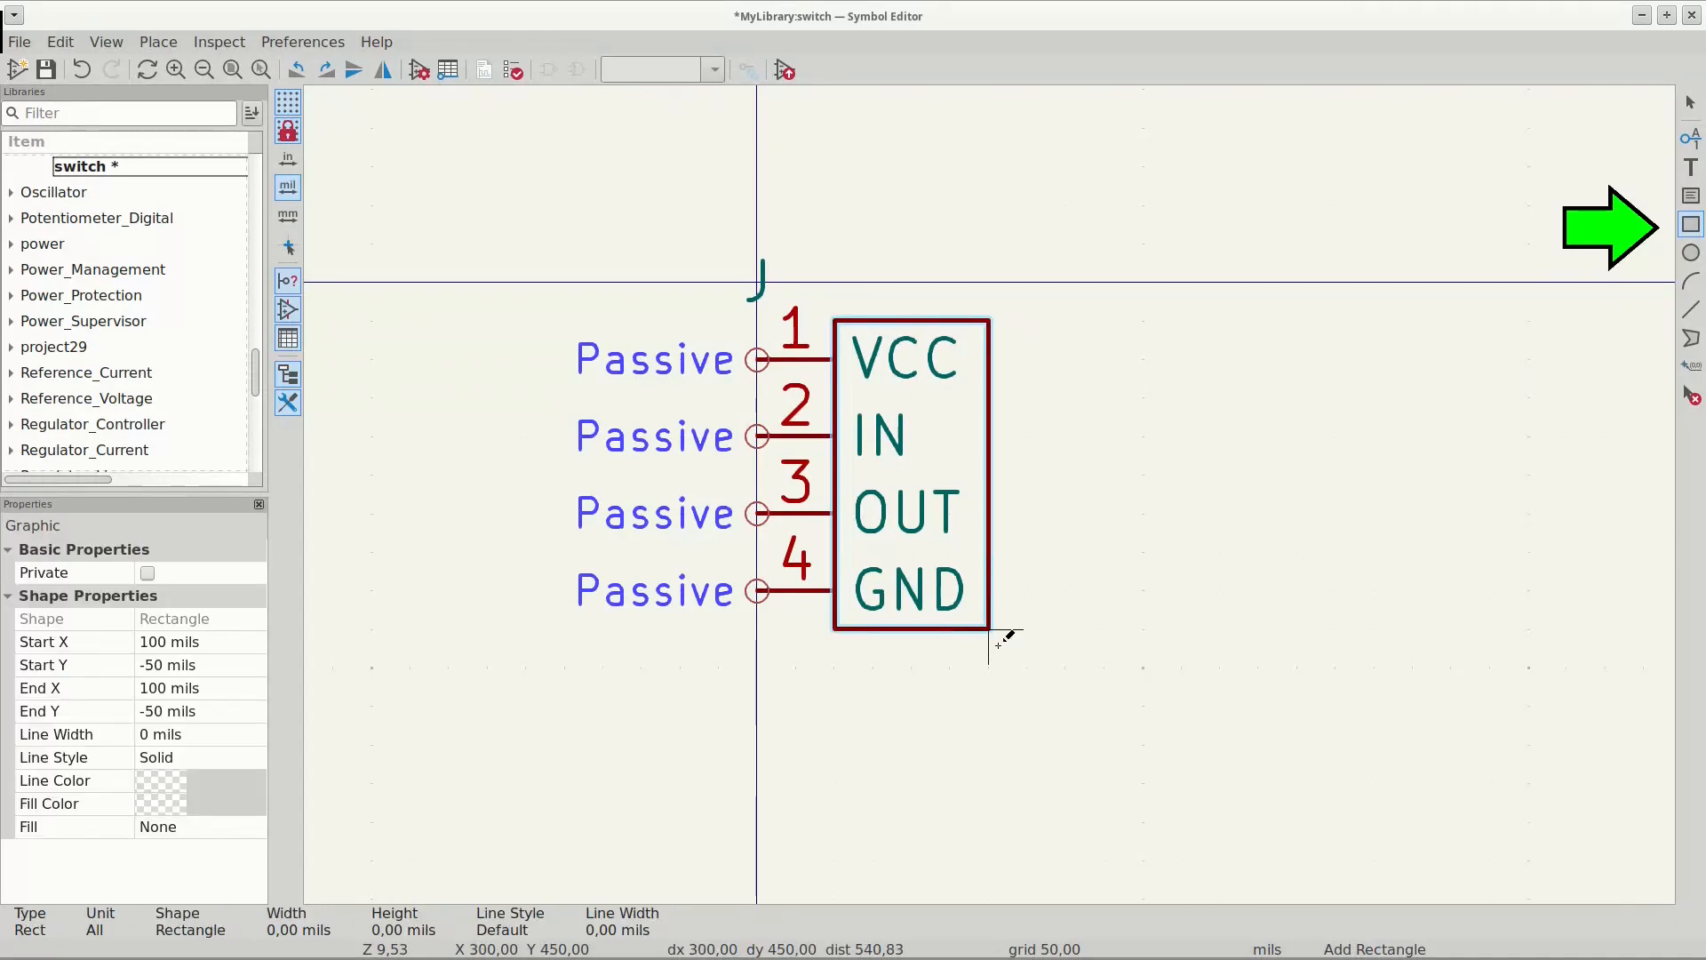
left_click(989, 630)
key("Escape")
- Fill the symbol's rectangle with the body background color
left_click(984, 625)
left_click(978, 630)
left_click(979, 631)
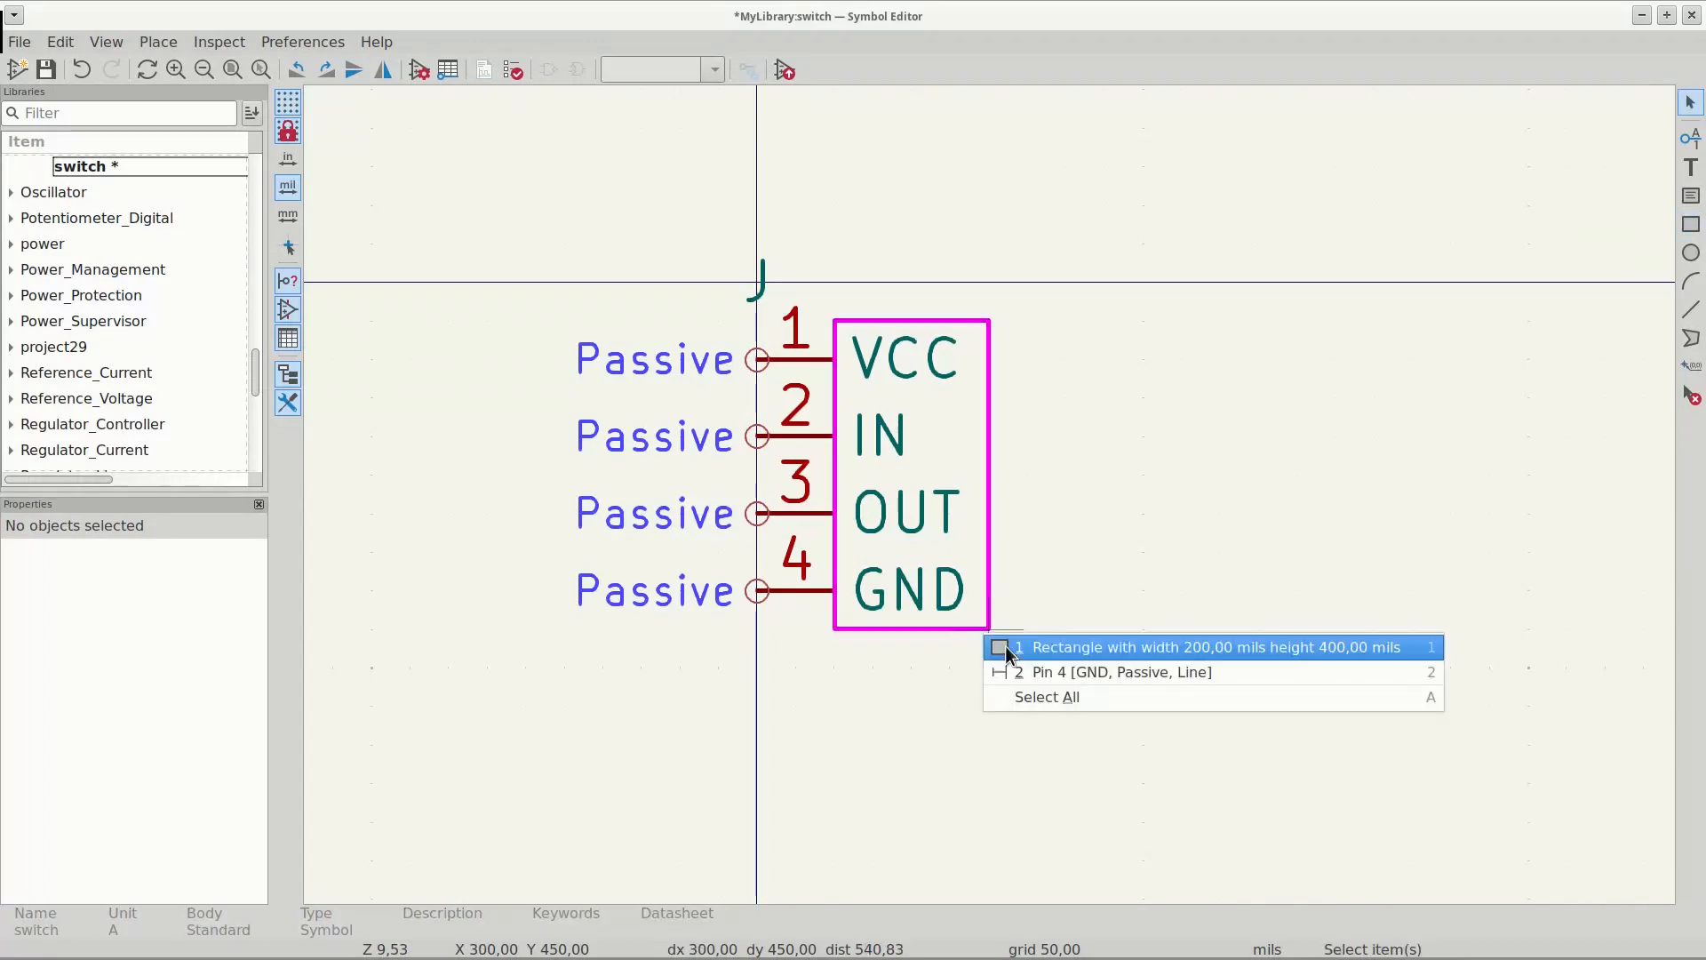
left_click(1005, 646)
double_click(989, 631)
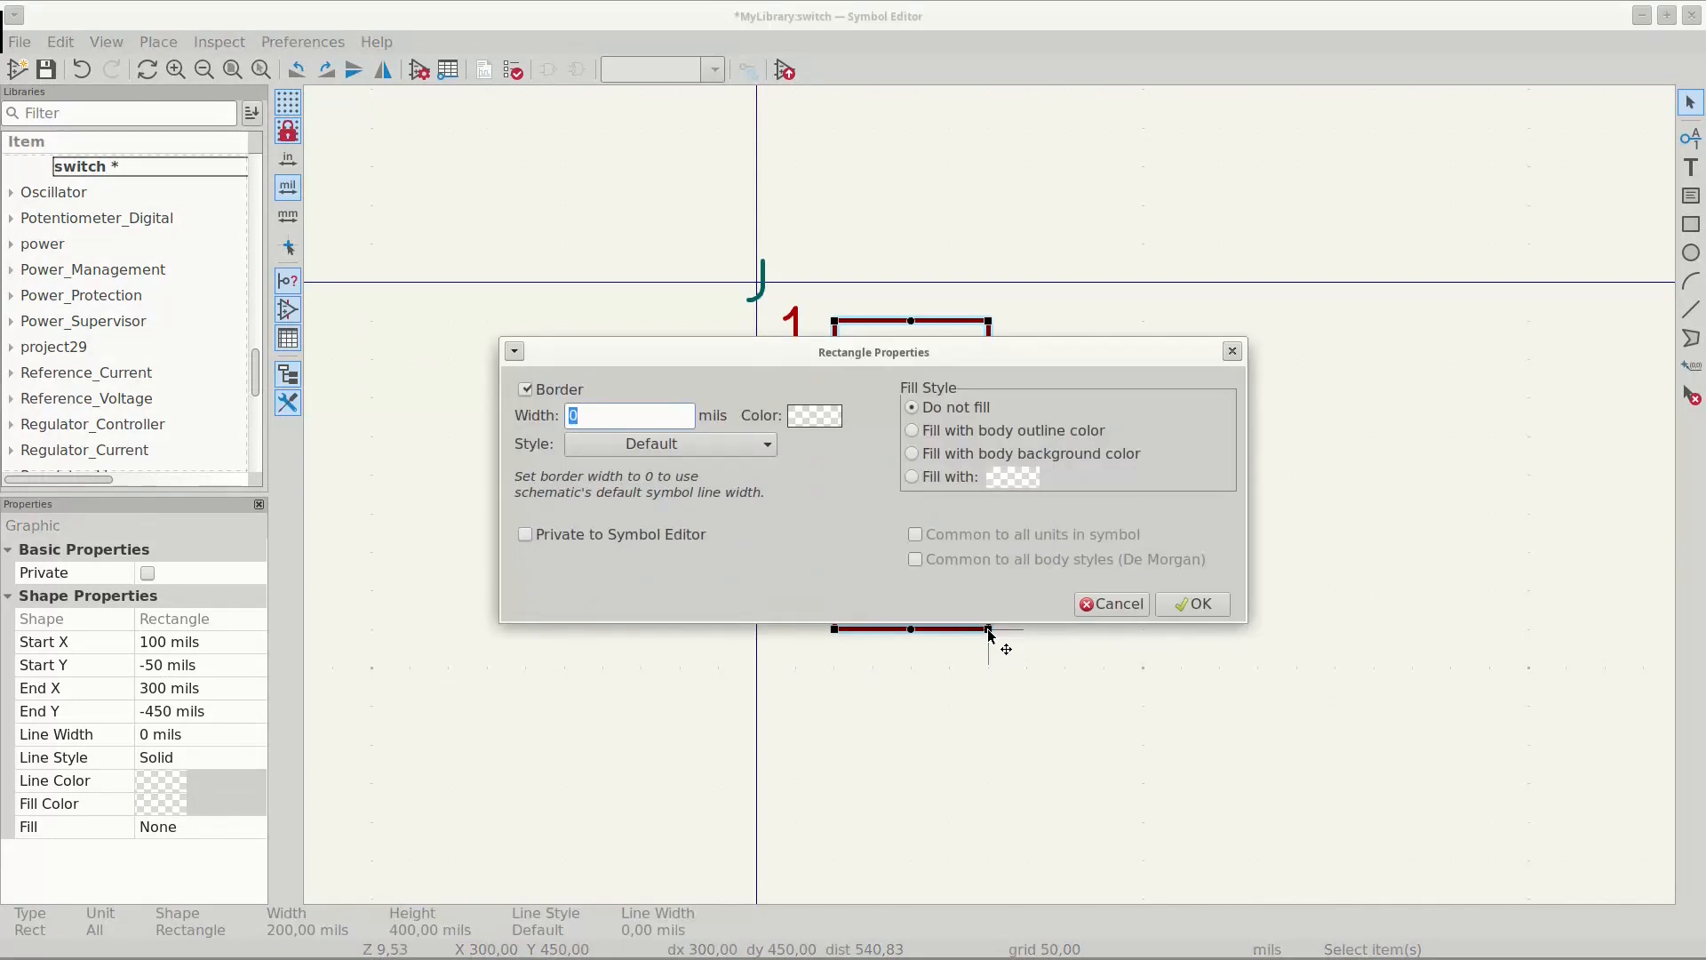
left_click(1180, 604)
left_click(1141, 592)
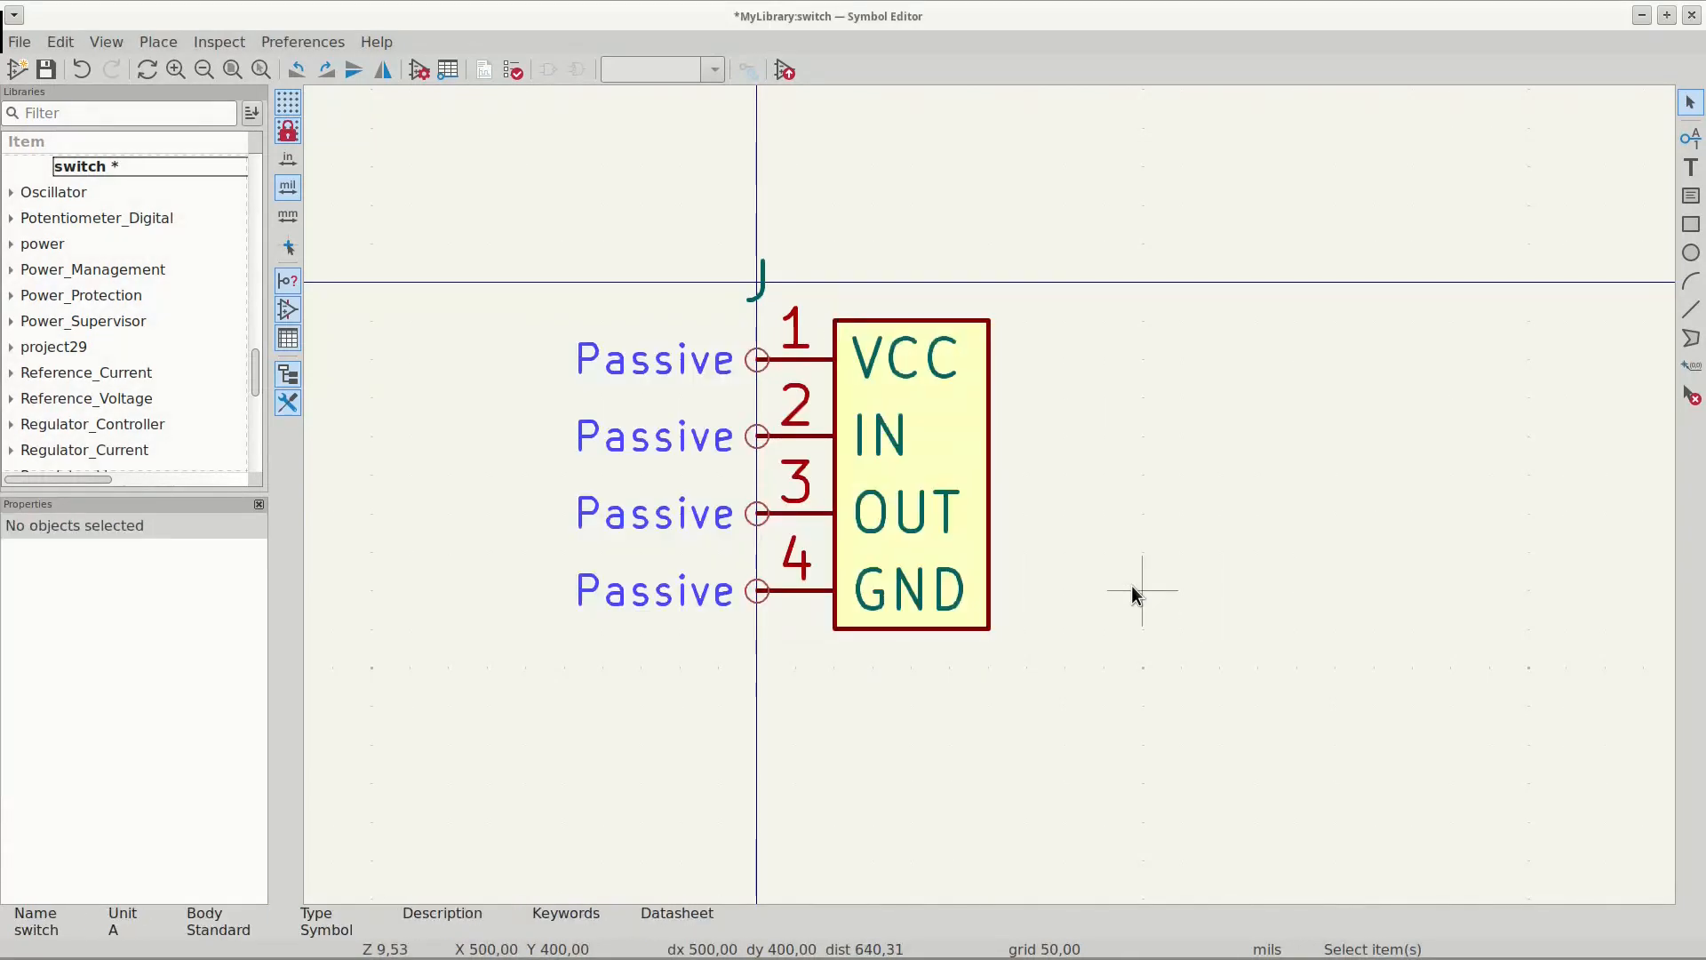
- Set the symbol's Value field to switch in the library symbol properties
left_click(417, 69)
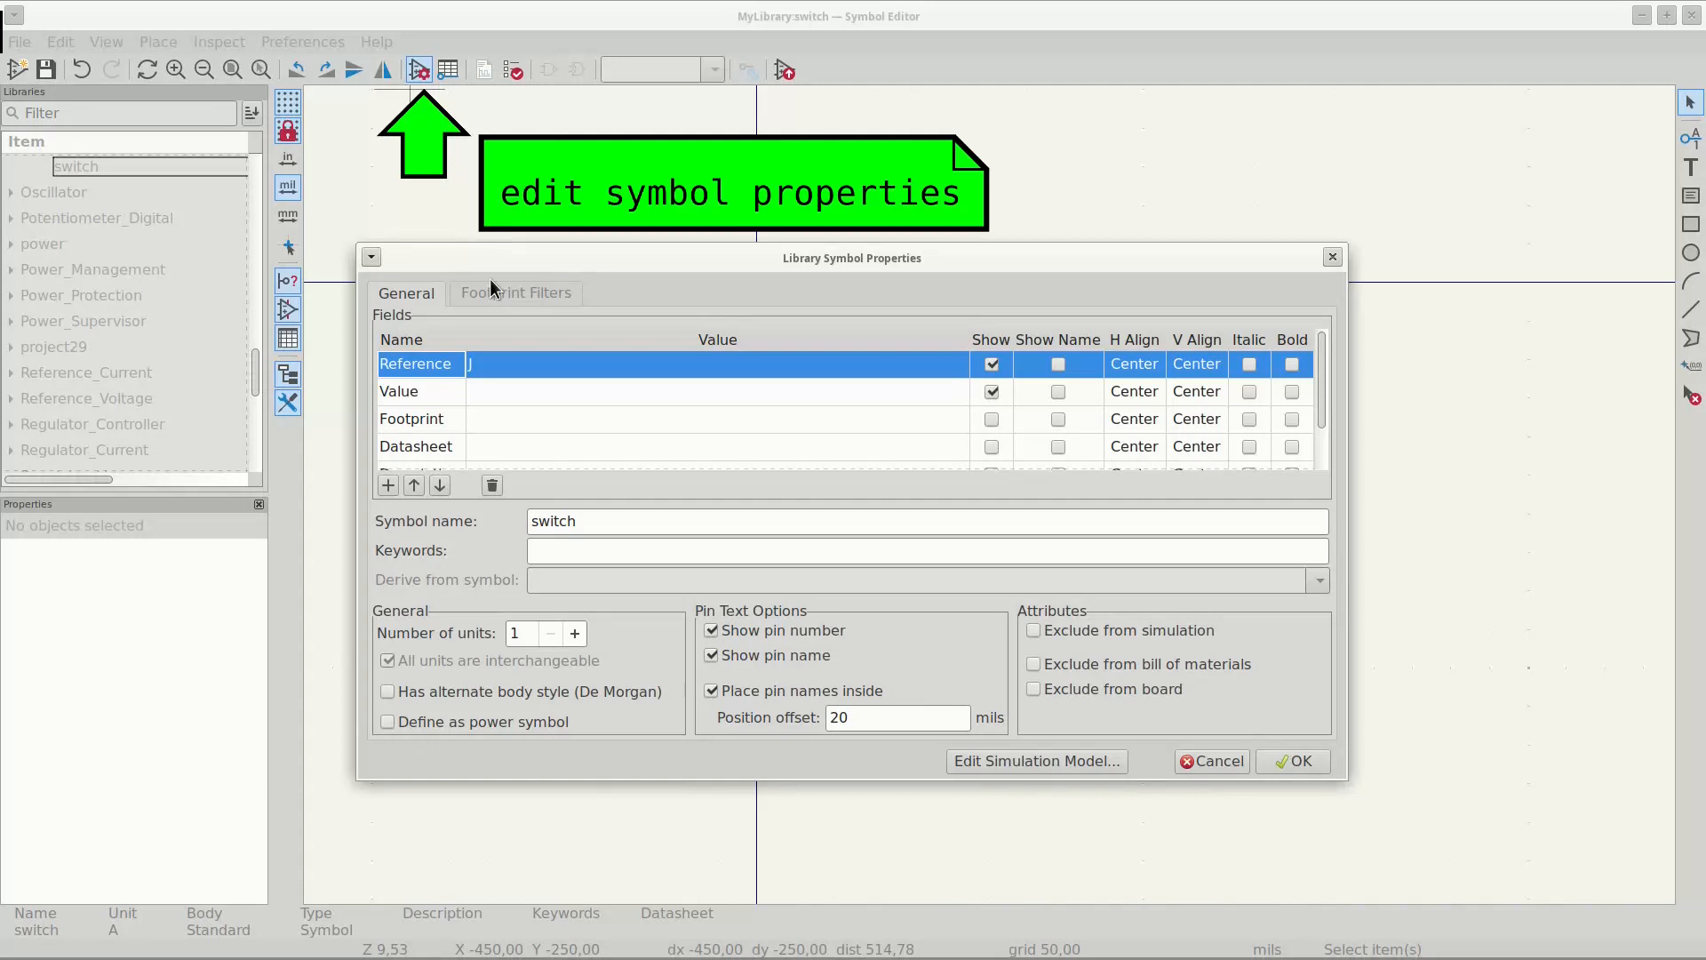
left_click(648, 391)
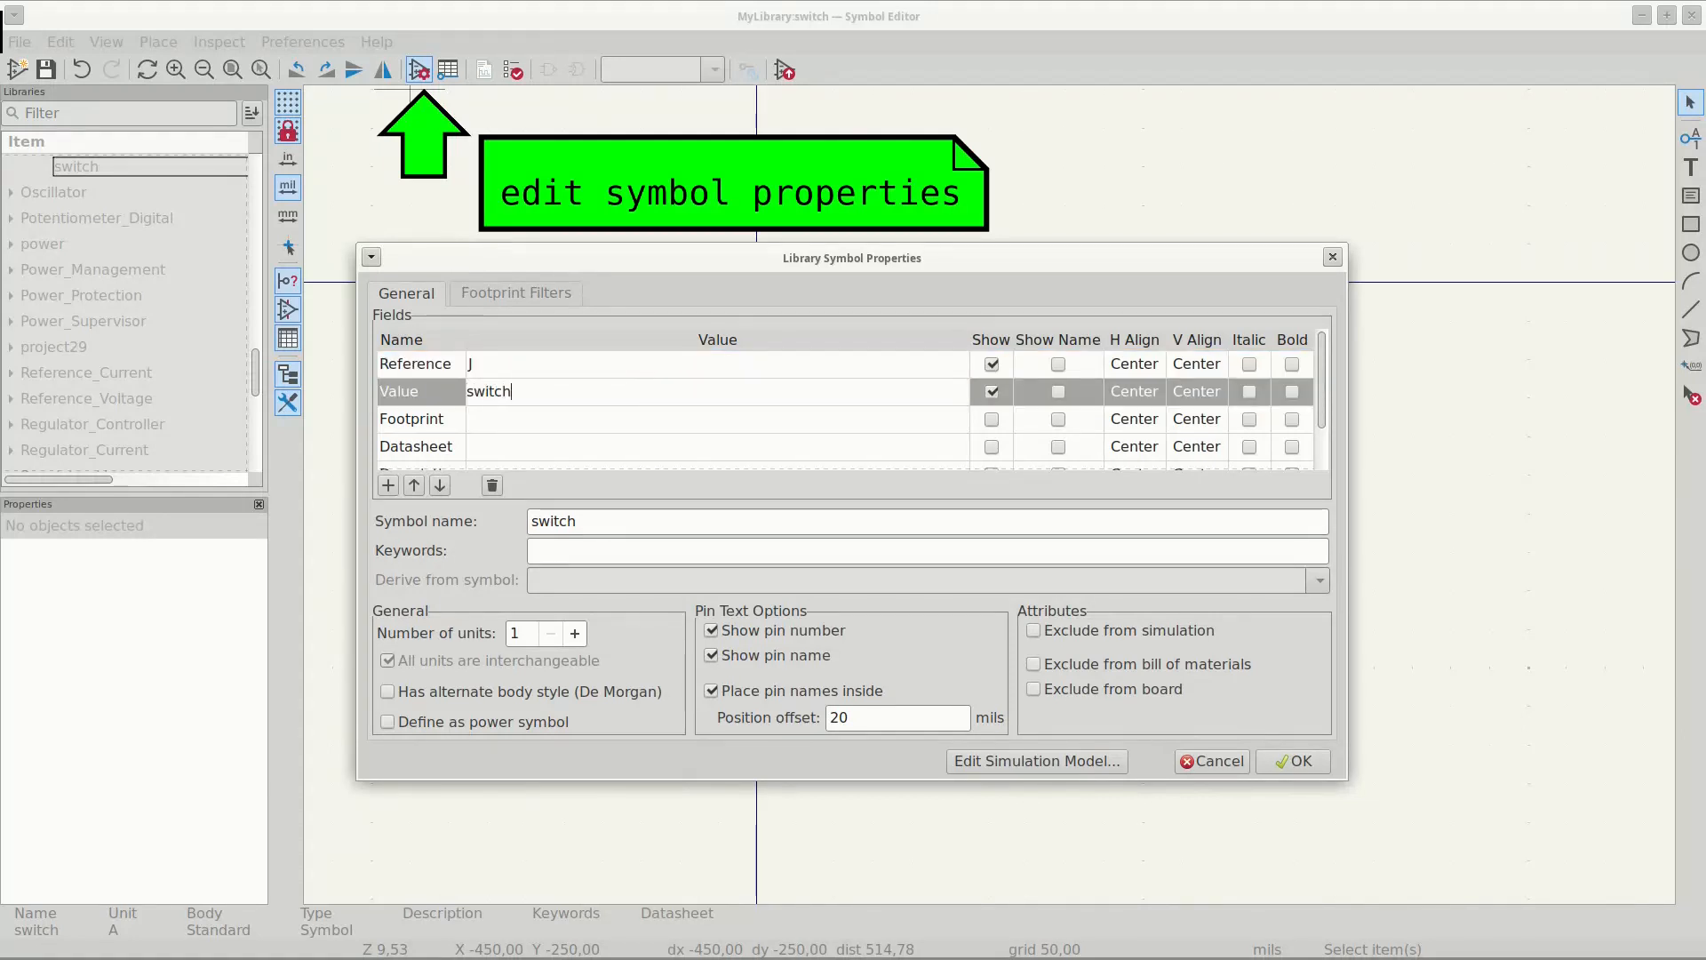
left_click(1291, 760)
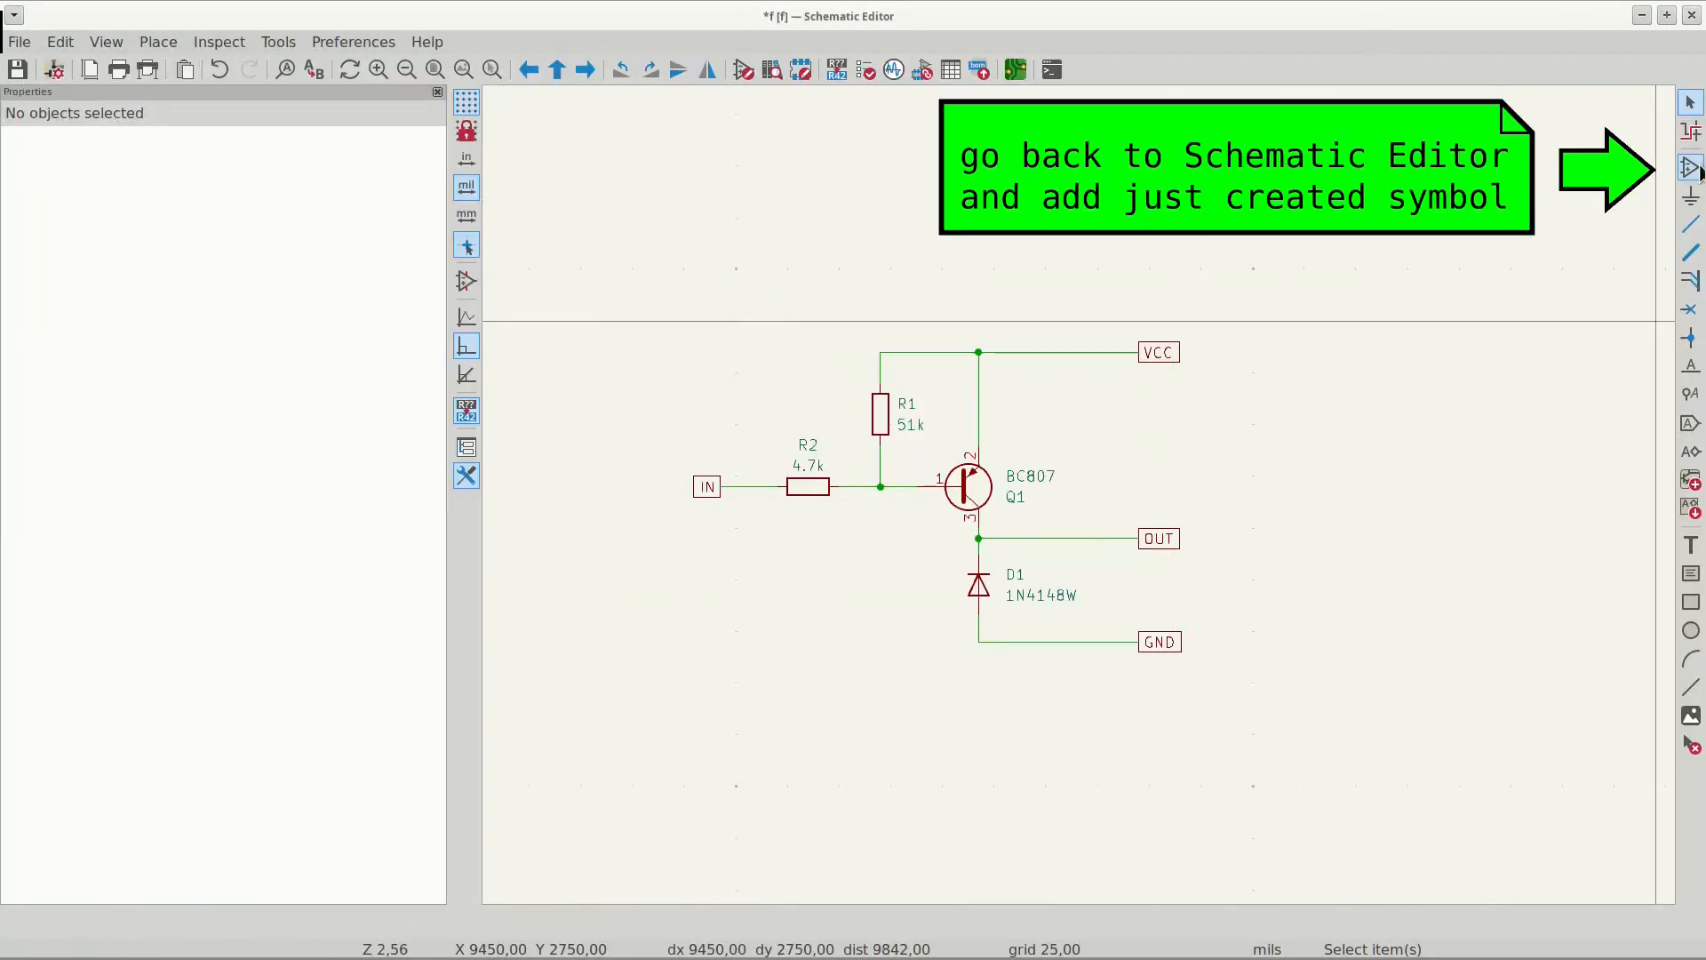
- Switch to the Schematic Editor and place the MyLibrary switch symbol to the right of the transistor circuit
left_click(1693, 167)
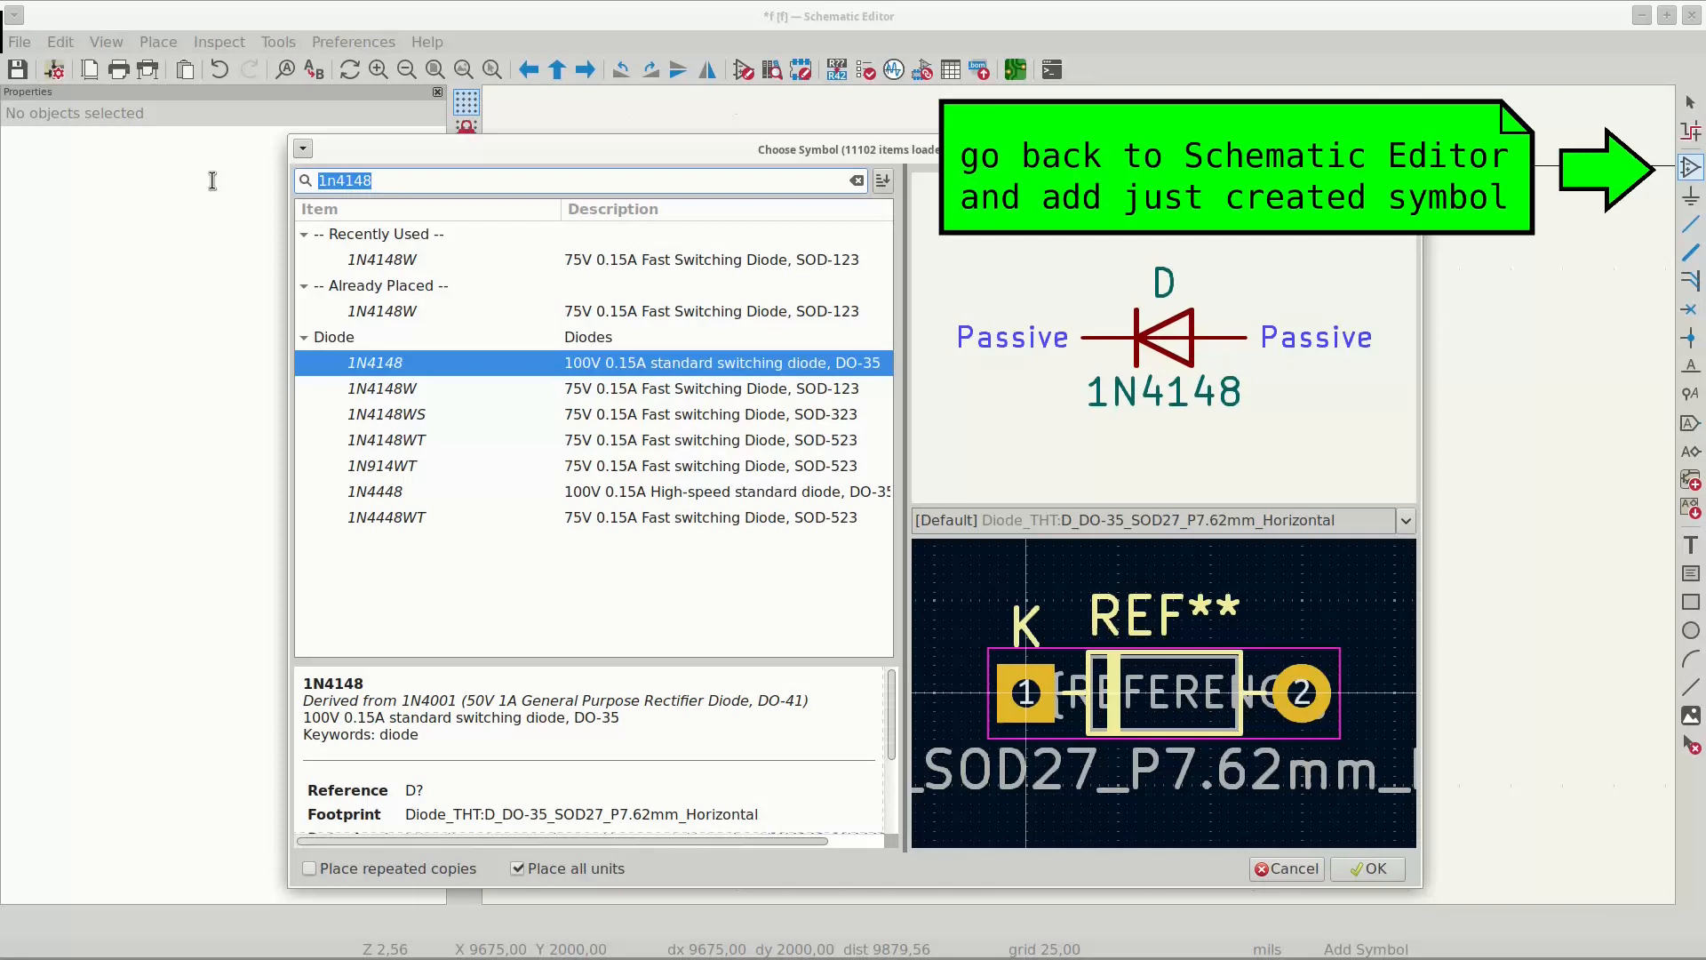
type("switch")
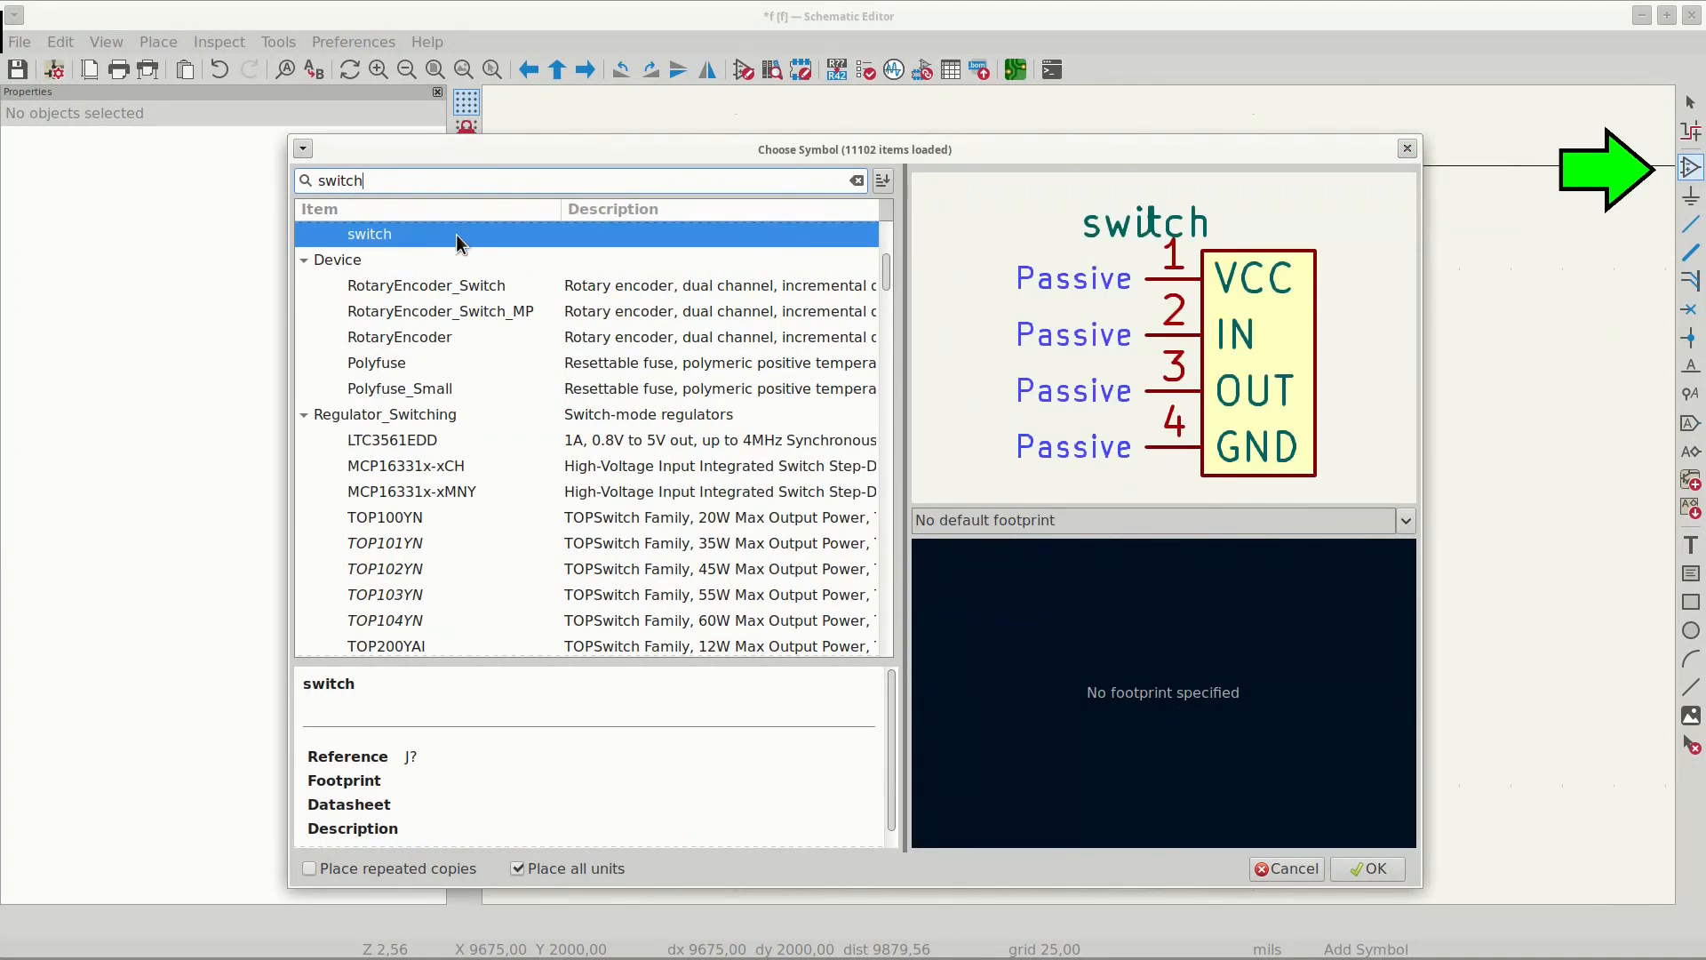
double_click(455, 233)
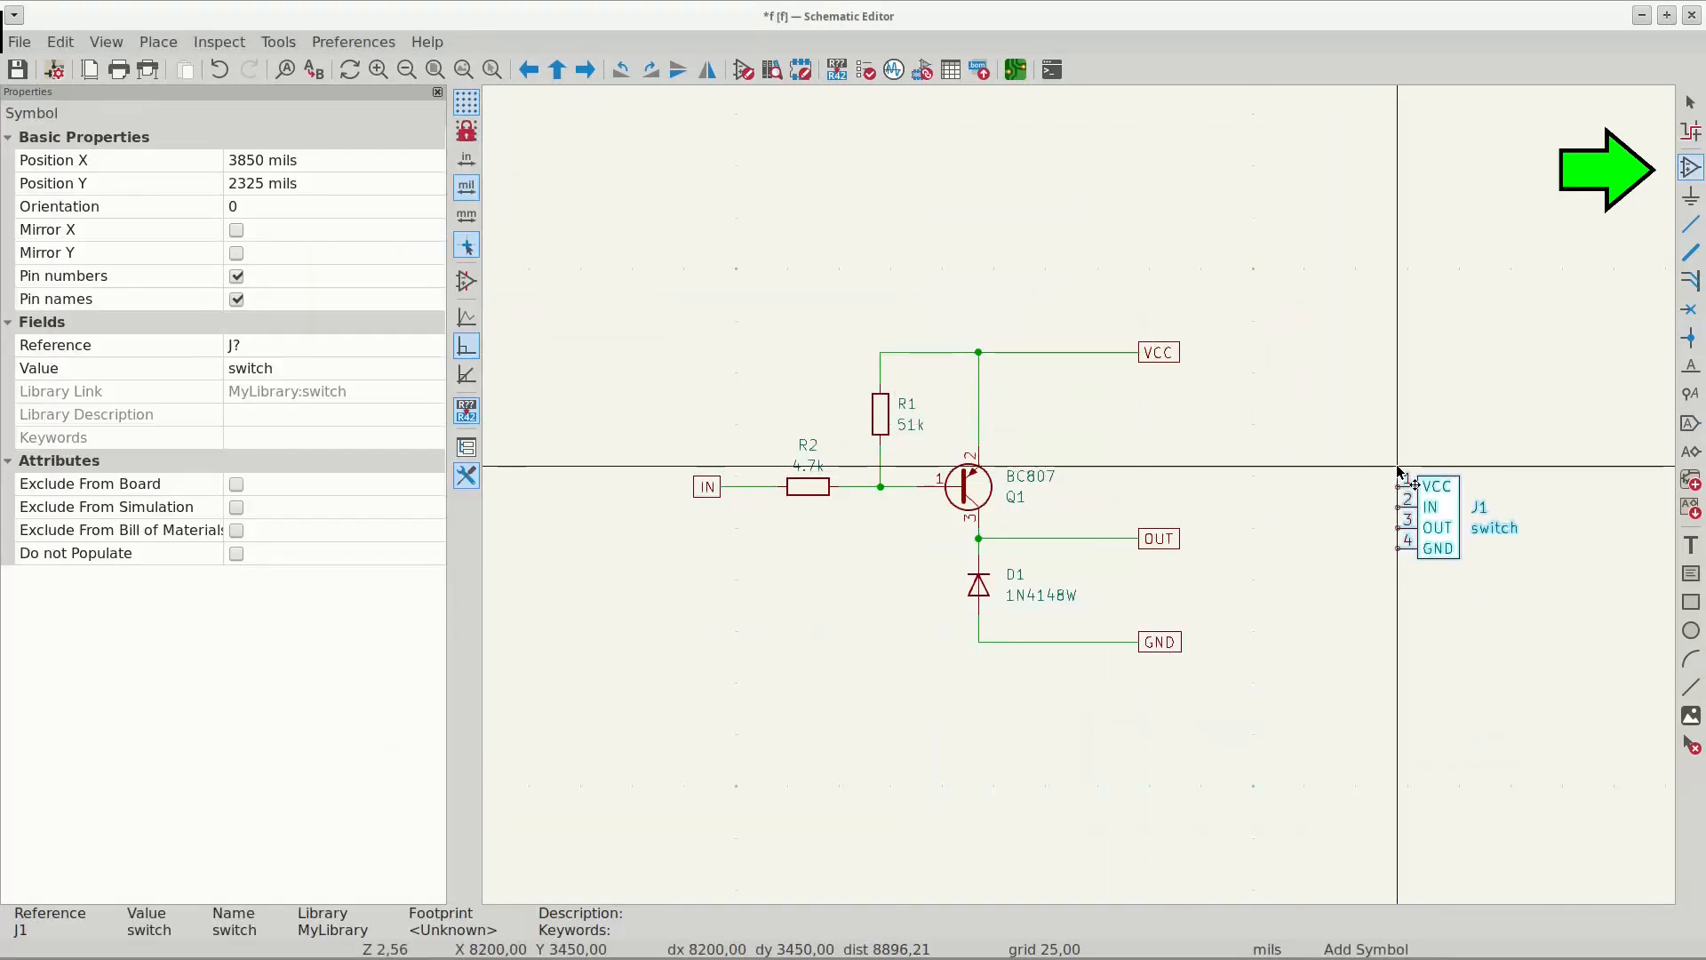
left_click(1400, 471)
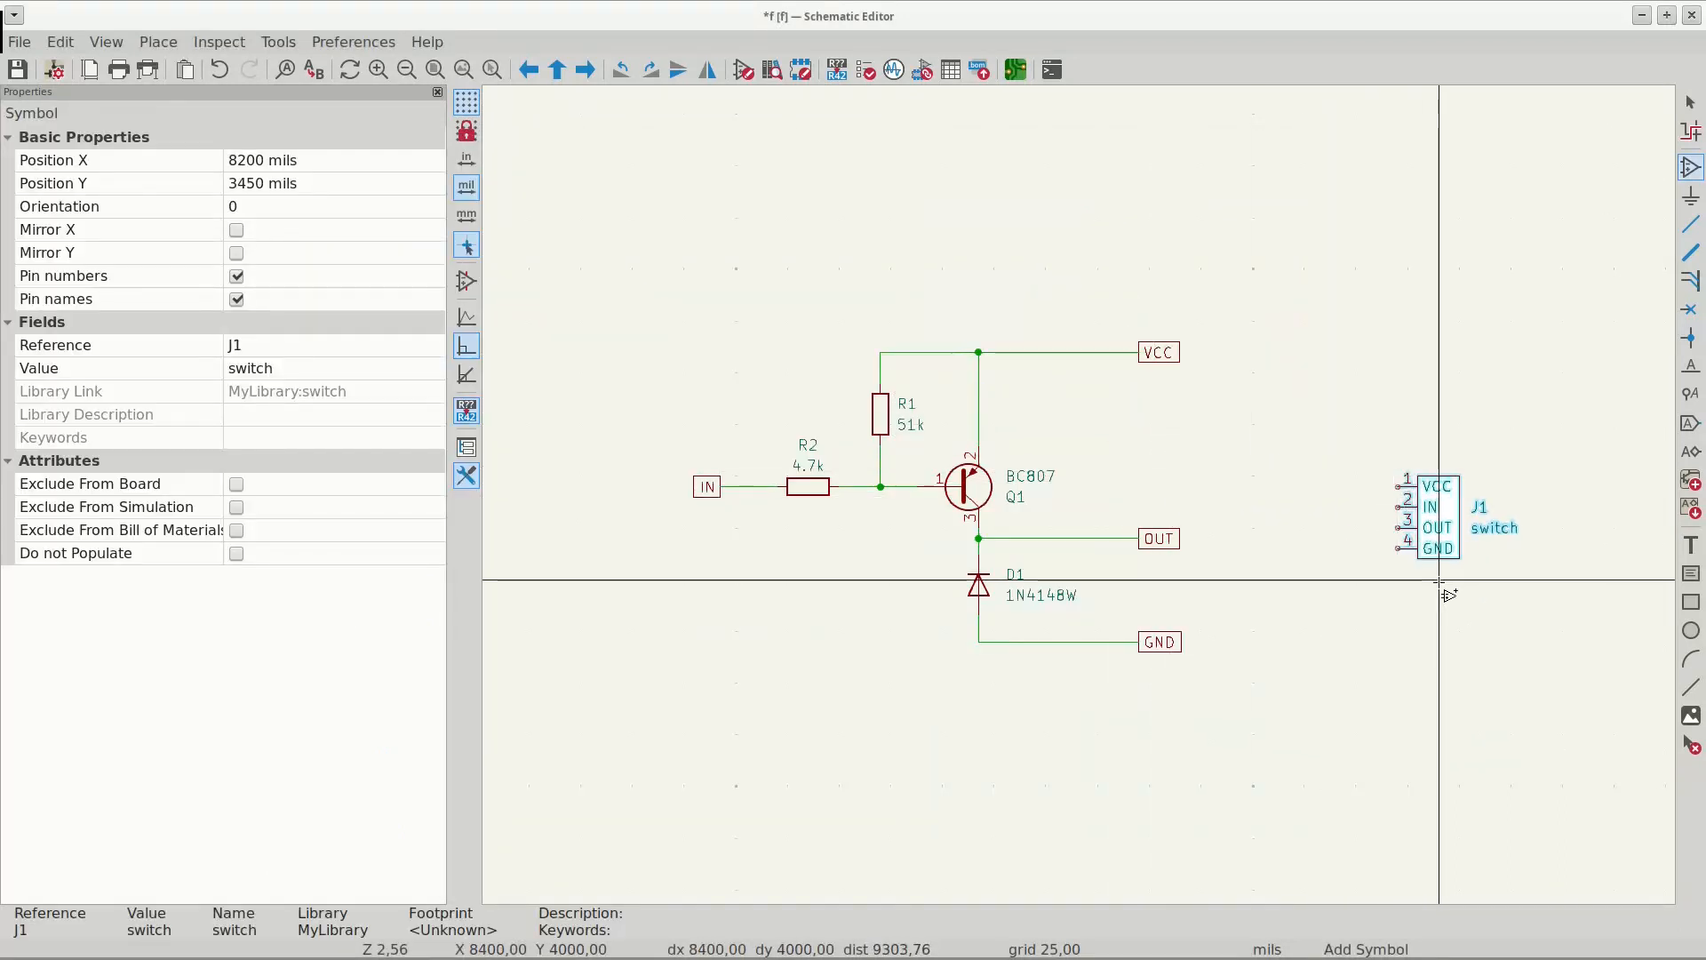
key("Escape")
- Copy the circuit's VCC, OUT and GND labels and attach the copies to pins 1, 3 and 4 of J1
left_click_drag(1226, 689, 1170, 327)
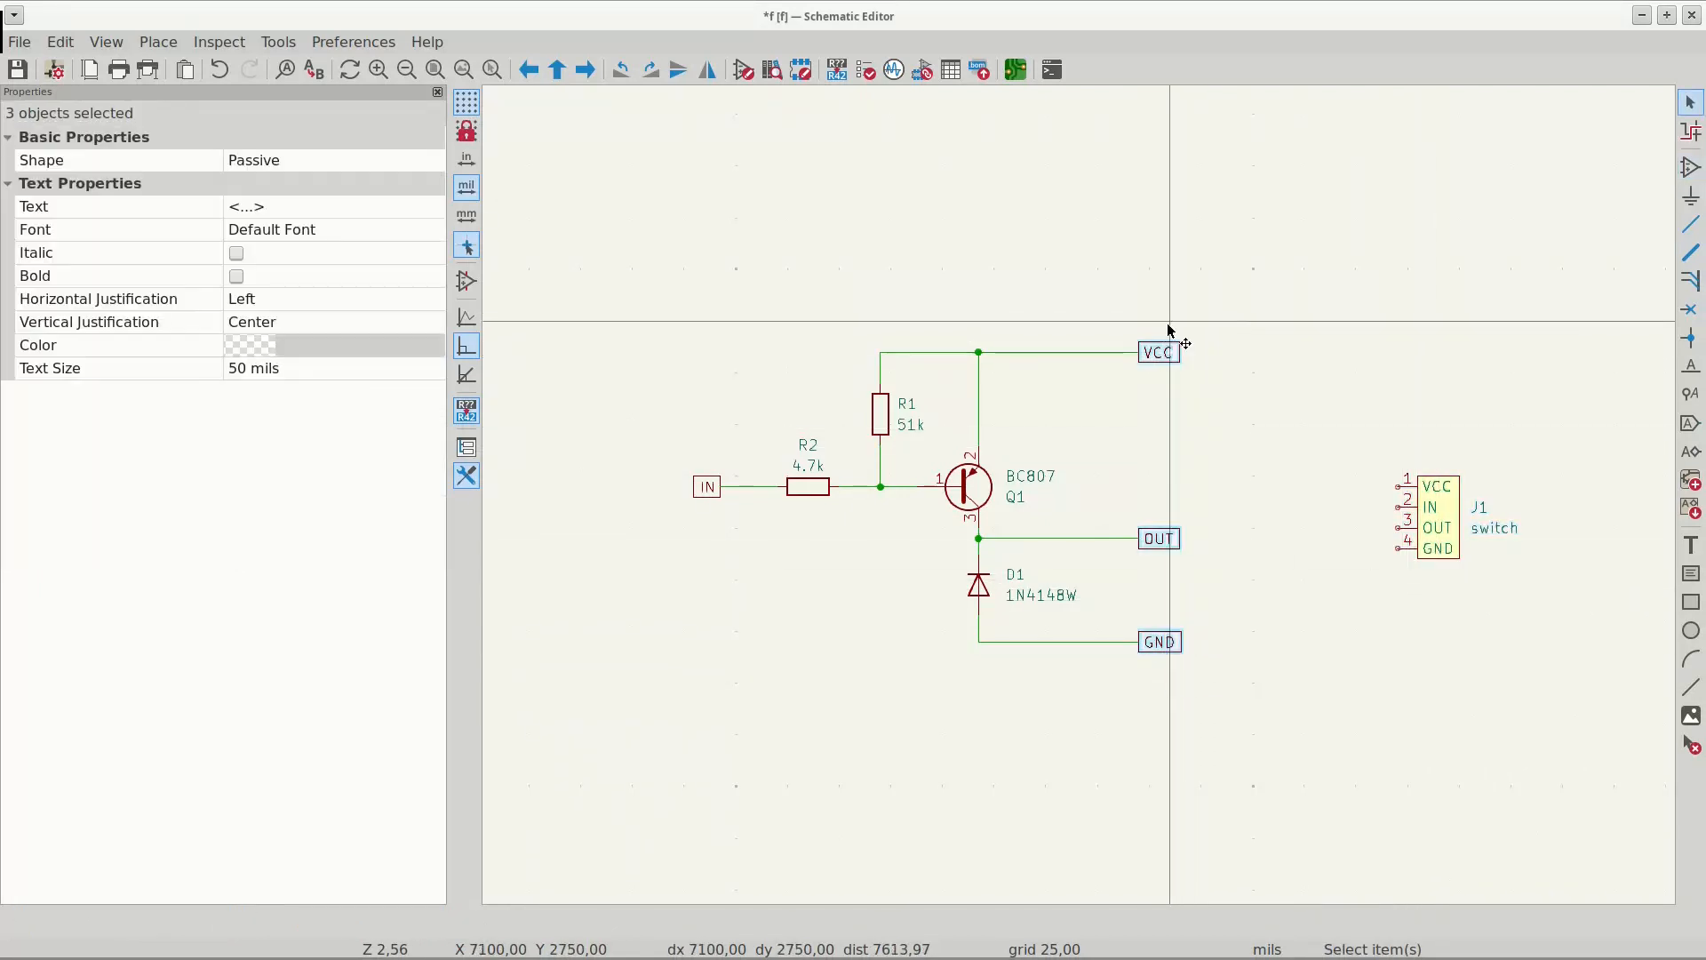
key("ctrl+c")
key("ctrl+v")
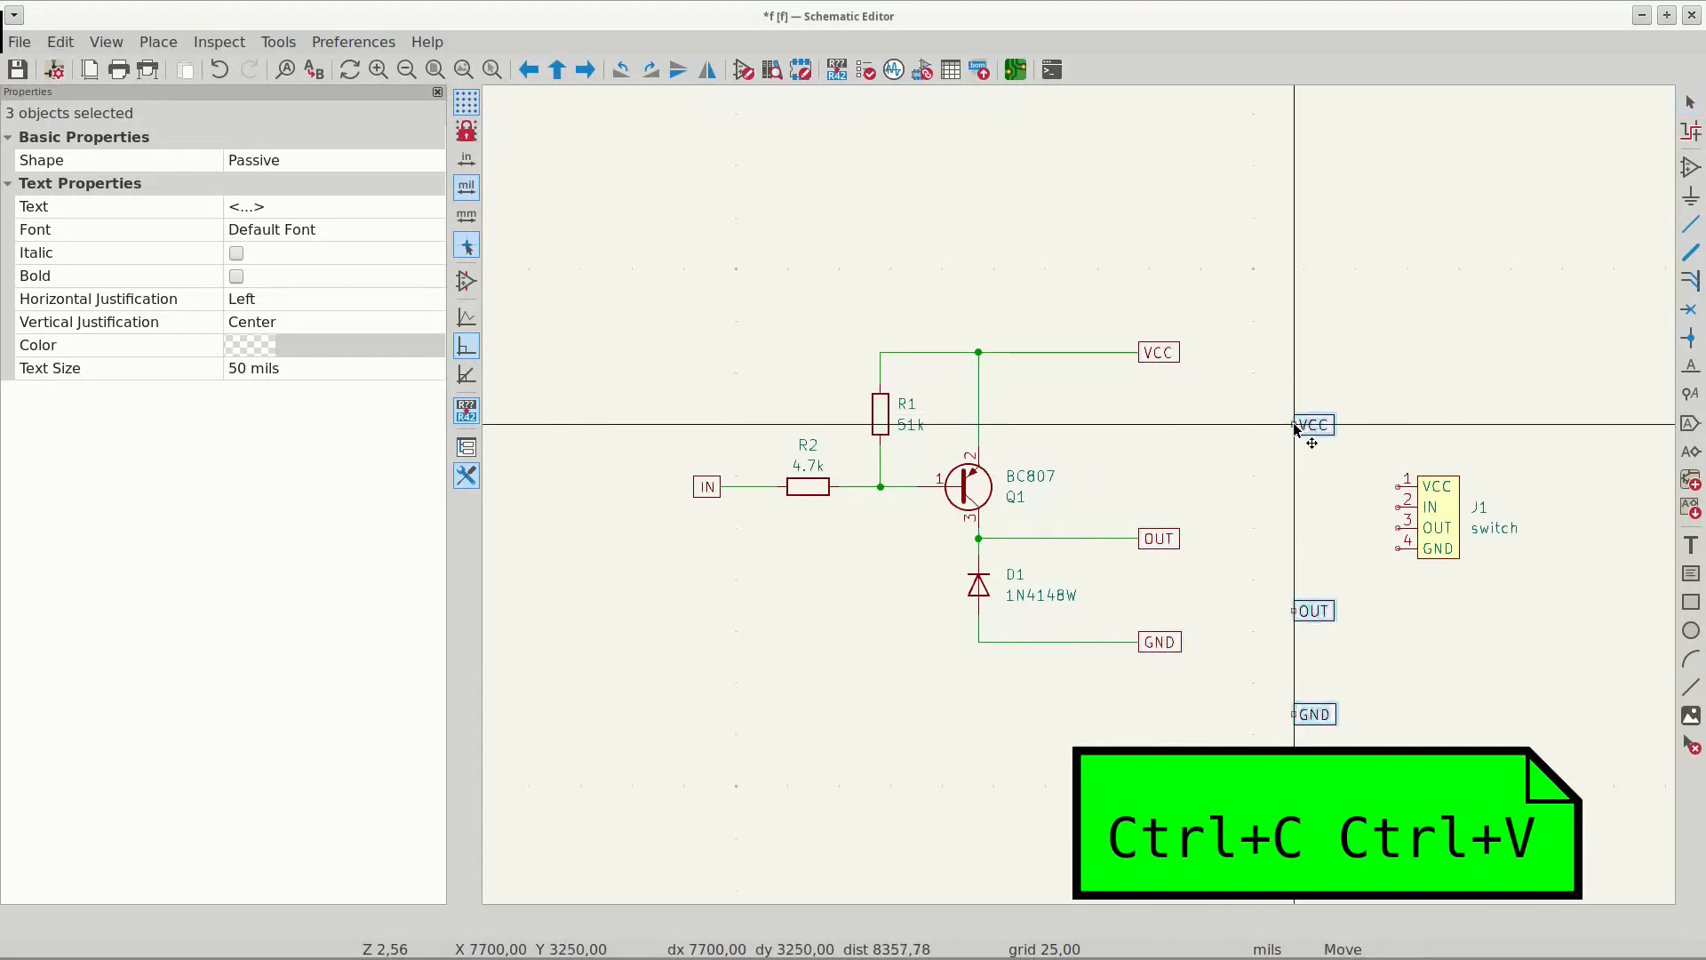
left_click(1328, 425)
left_click_drag(1325, 418, 1383, 496)
left_click_drag(1325, 705, 1397, 529)
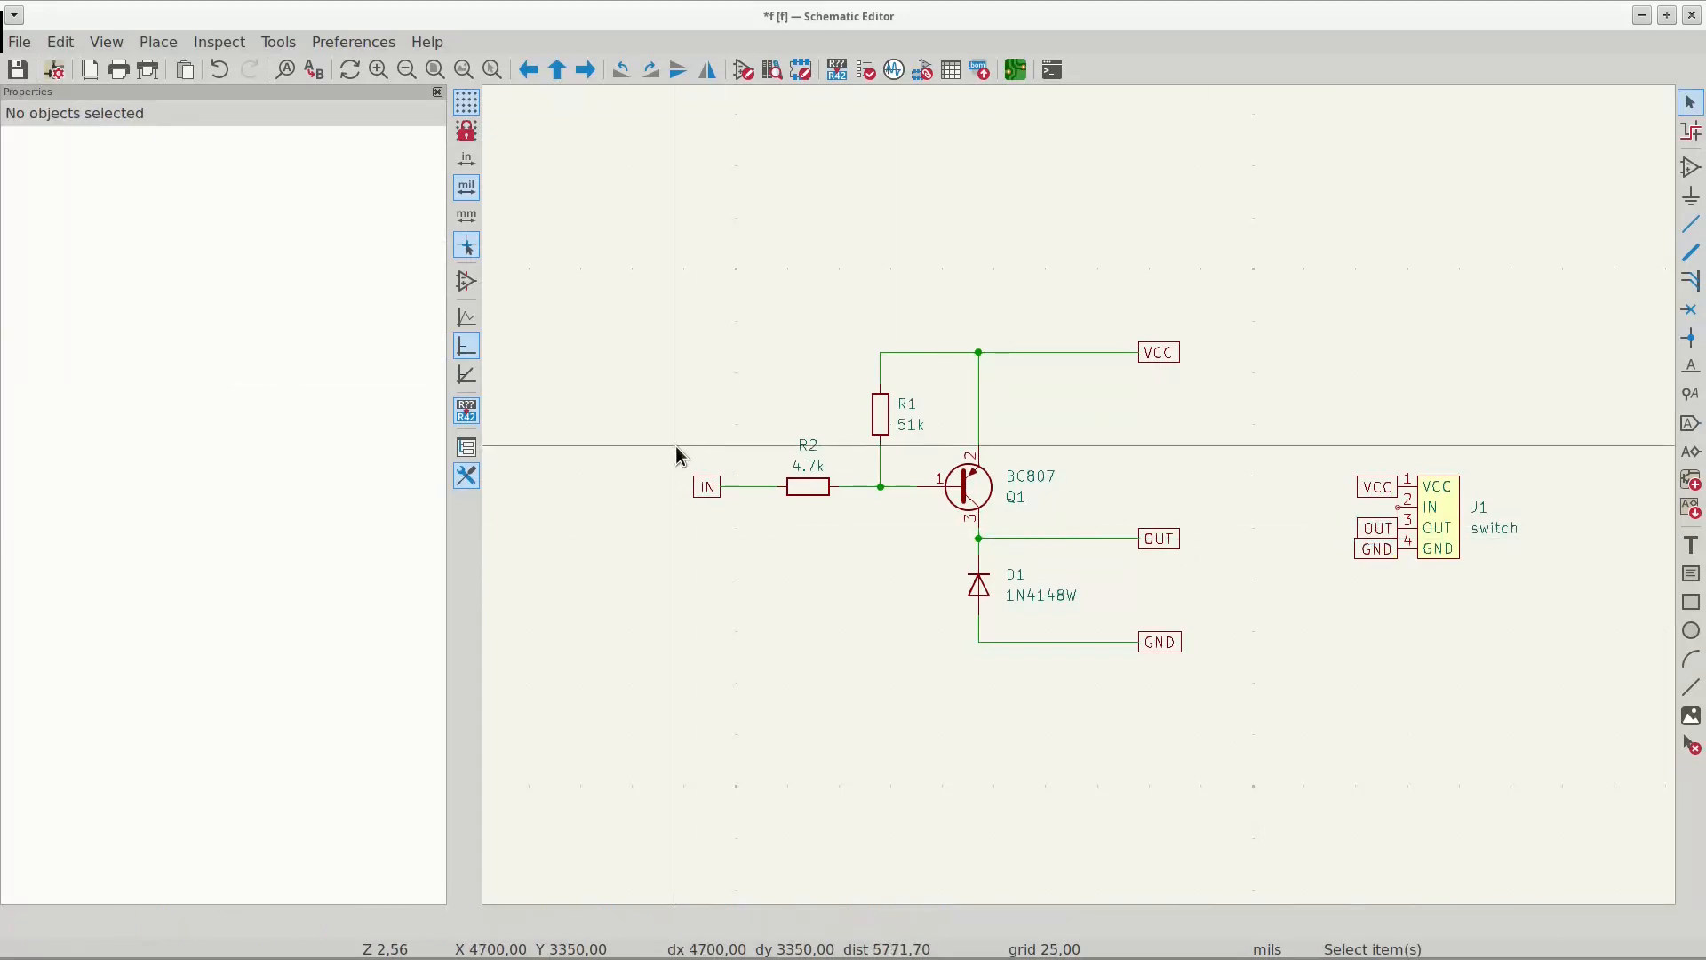
- Copy the circuit's IN label and attach the copy to pin 2 of J1
left_click_drag(676, 446, 735, 522)
key("ctrl+c")
key("ctrl+v")
left_click(1399, 508)
scroll(1367, 510, "up", 7)
middle_click_drag(1342, 512, 967, 499)
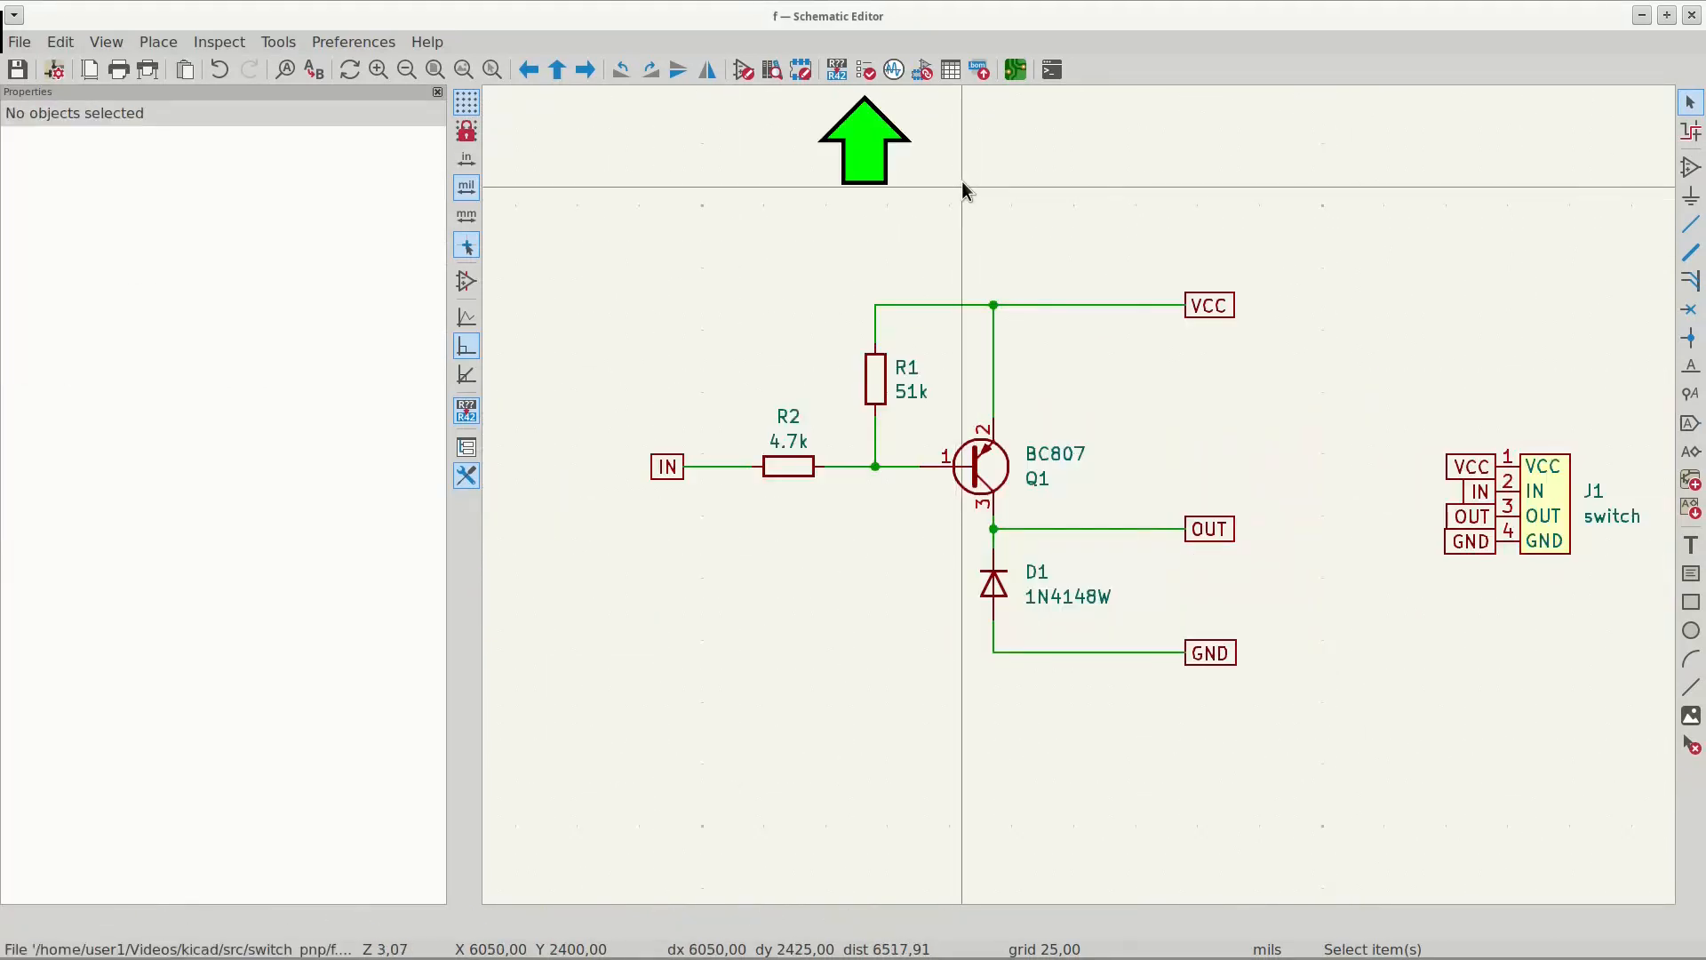
- Run the electrical rules check and review its violations and ignored tests with warnings hidden
left_click(866, 69)
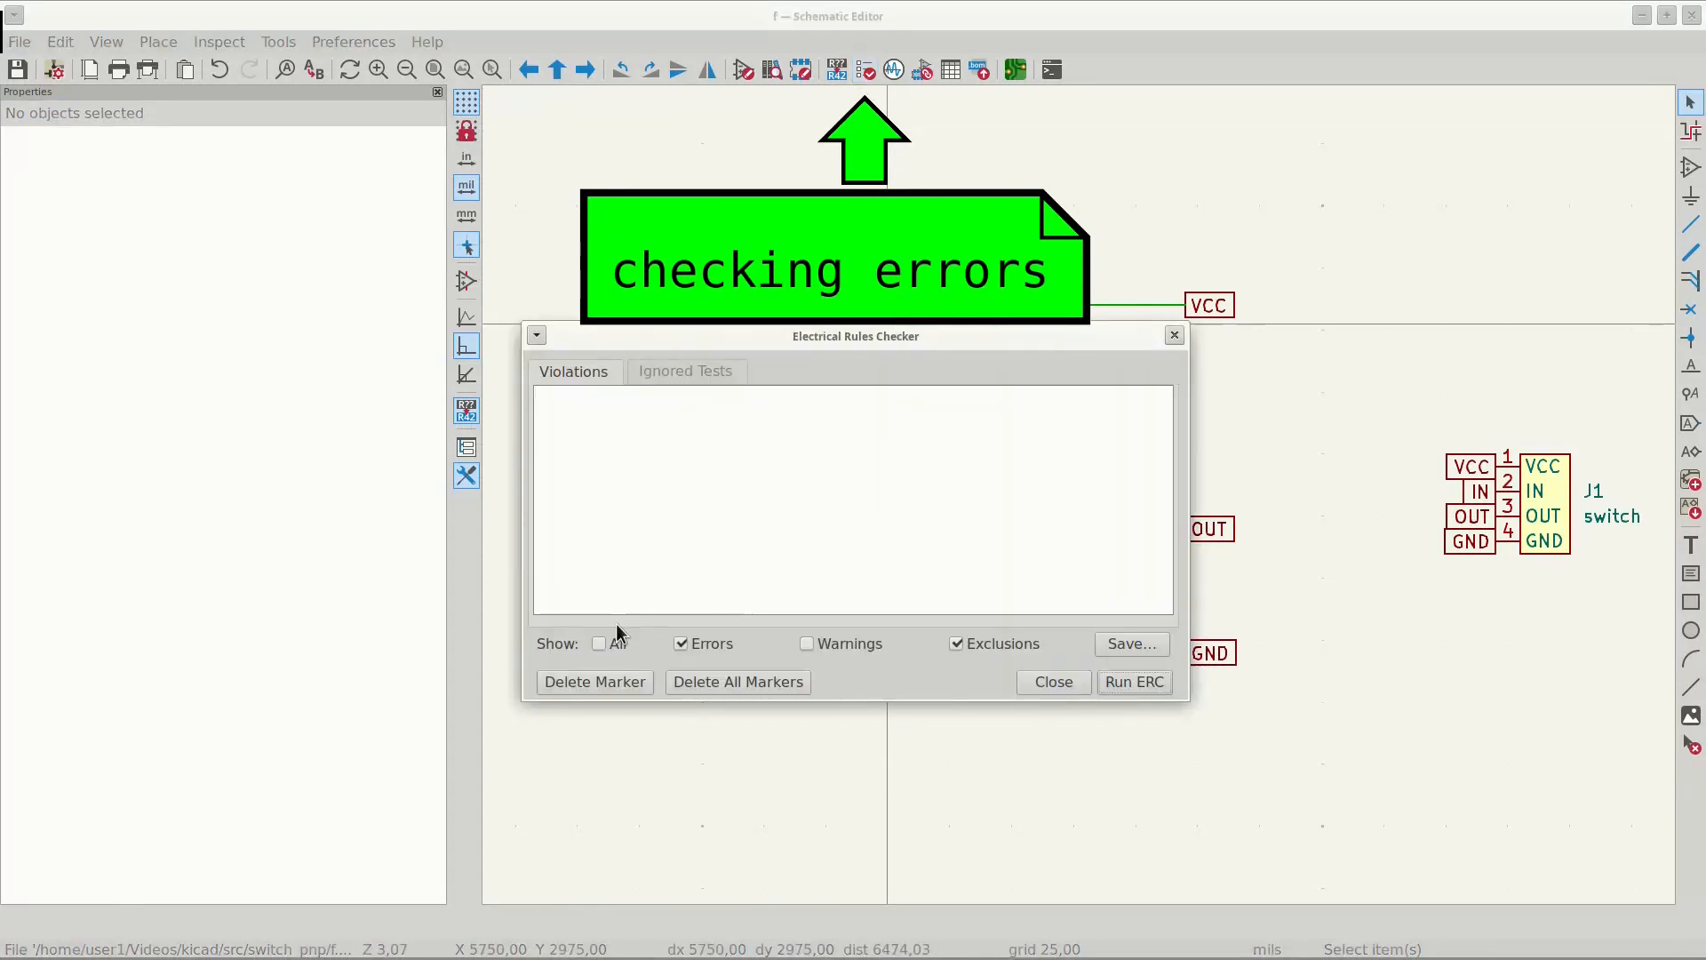
left_click(1132, 681)
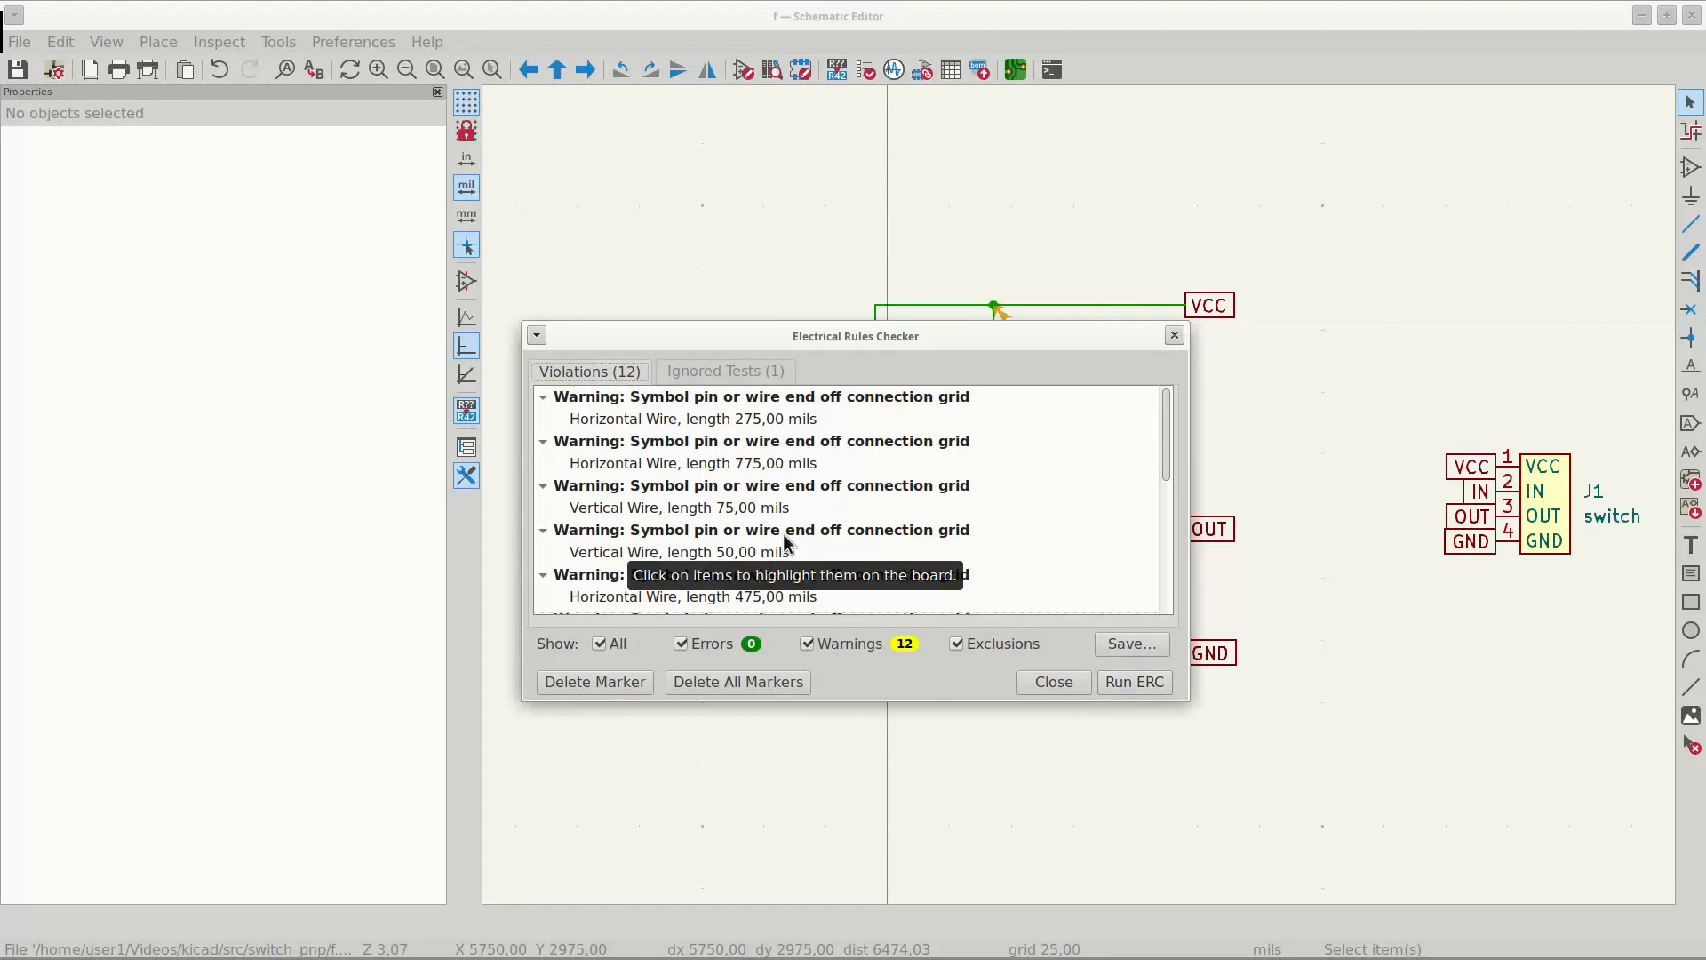
left_click(805, 647)
left_click(717, 372)
left_click(545, 400)
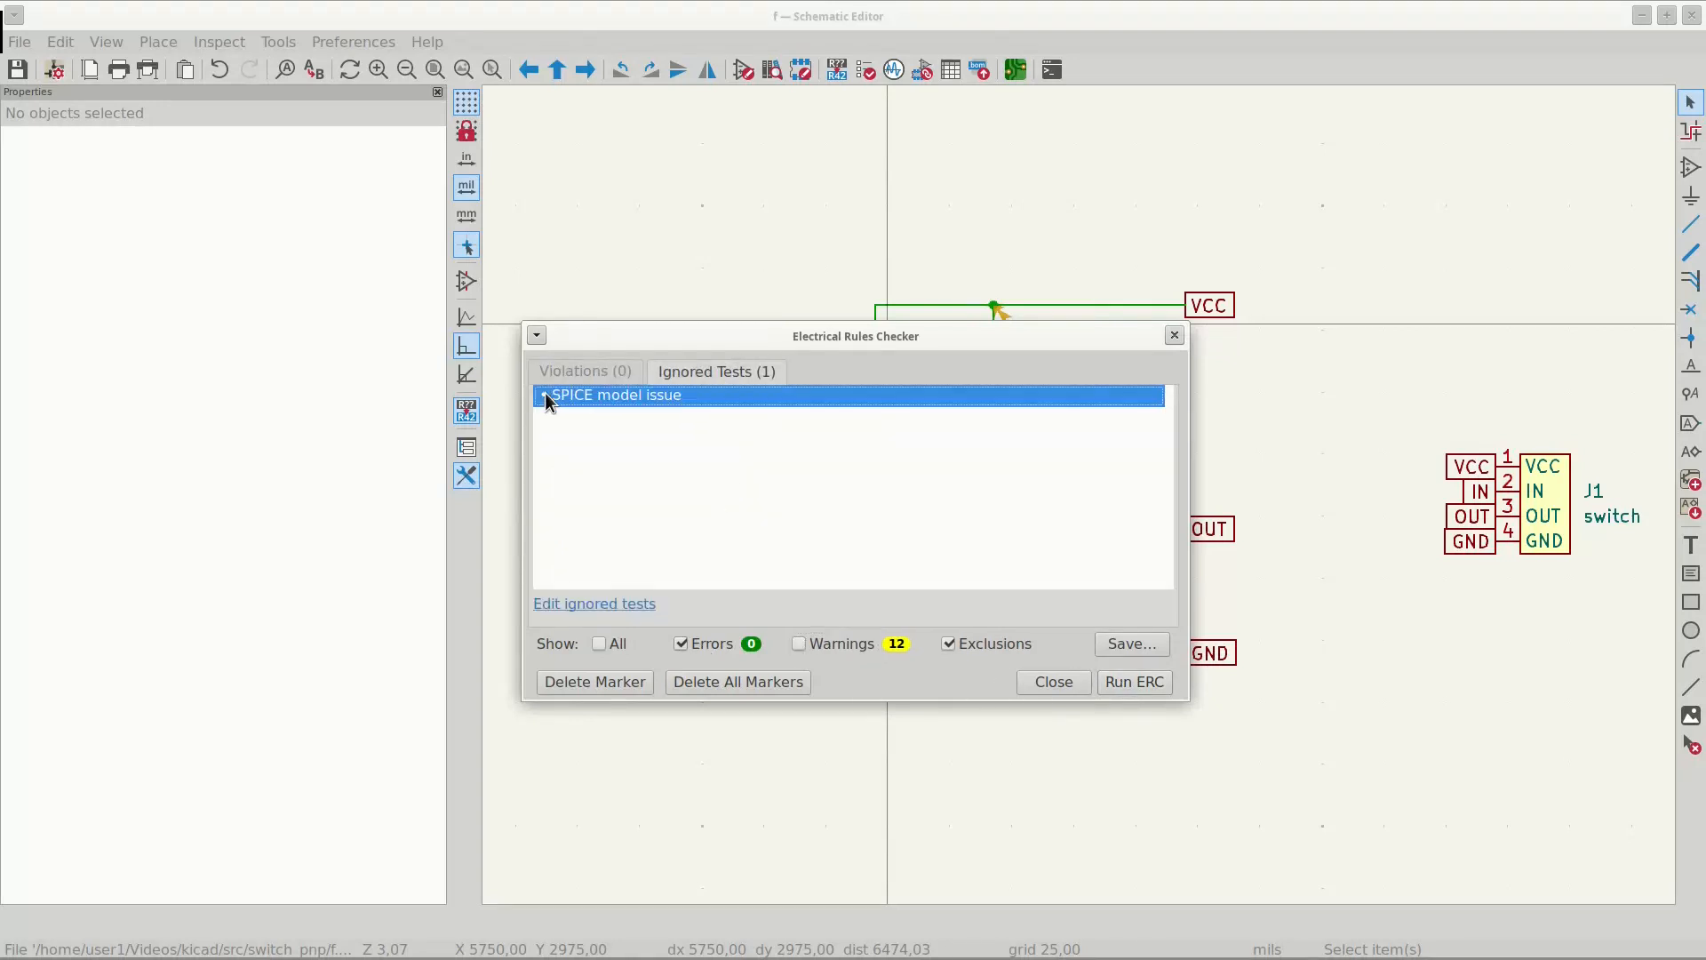
left_click(570, 376)
left_click(1043, 681)
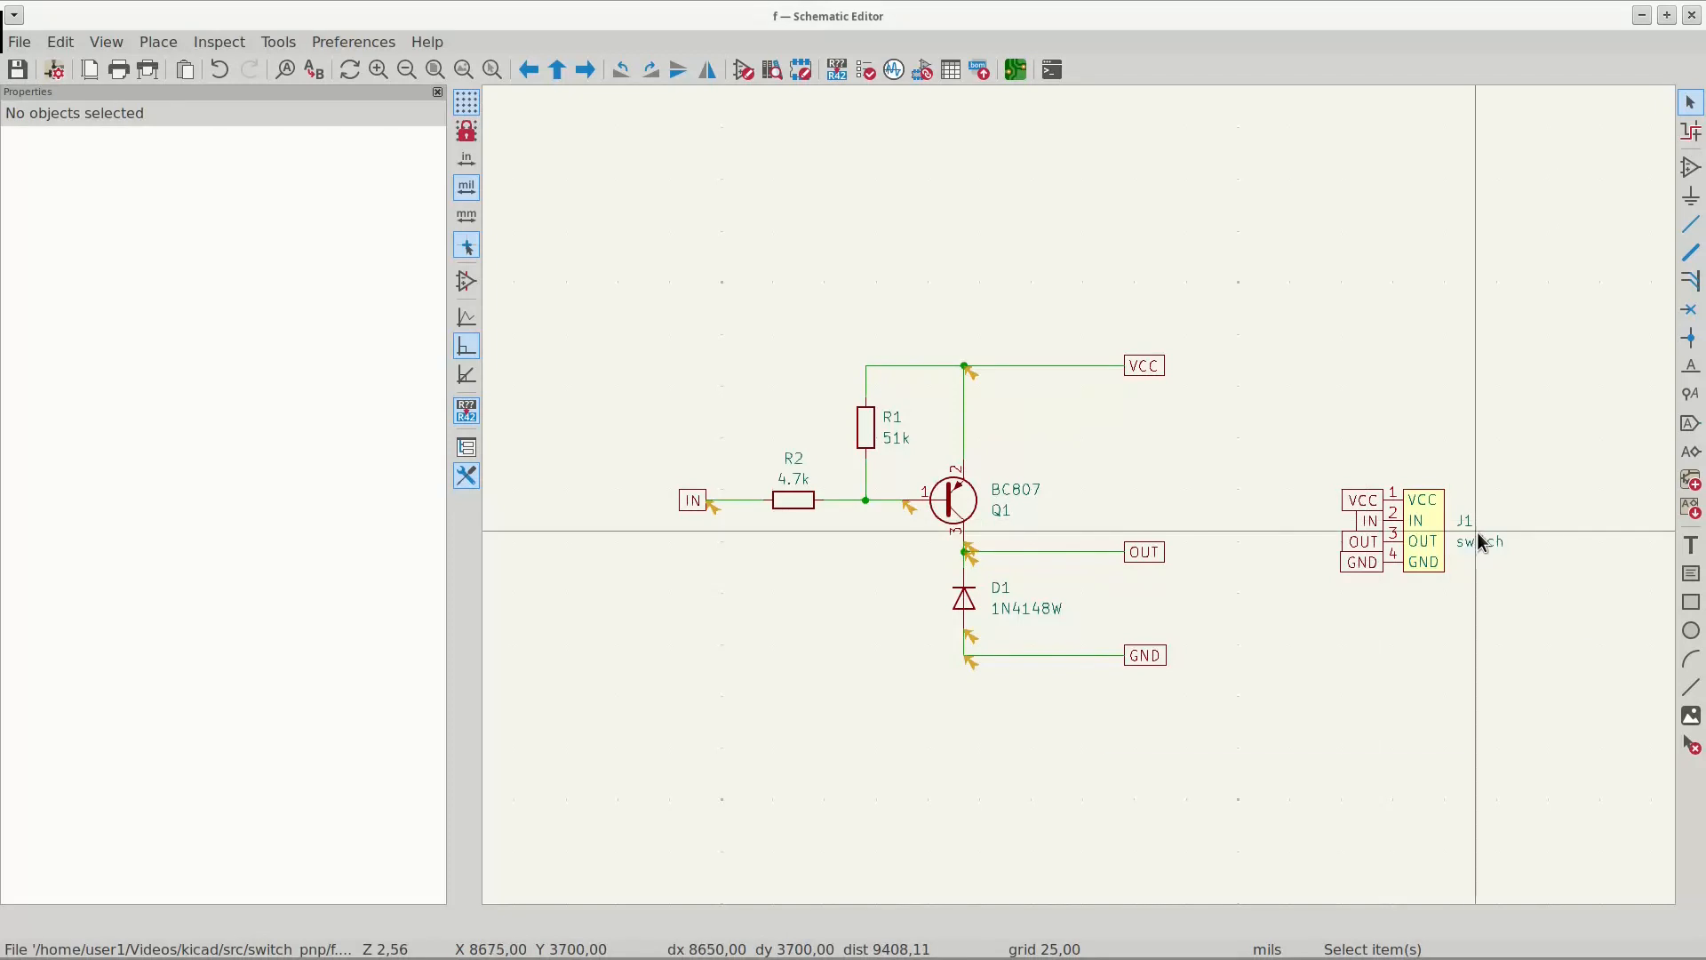
- Check the Footprint field in the symbol properties of J1
left_click(1439, 528)
double_click(1439, 527)
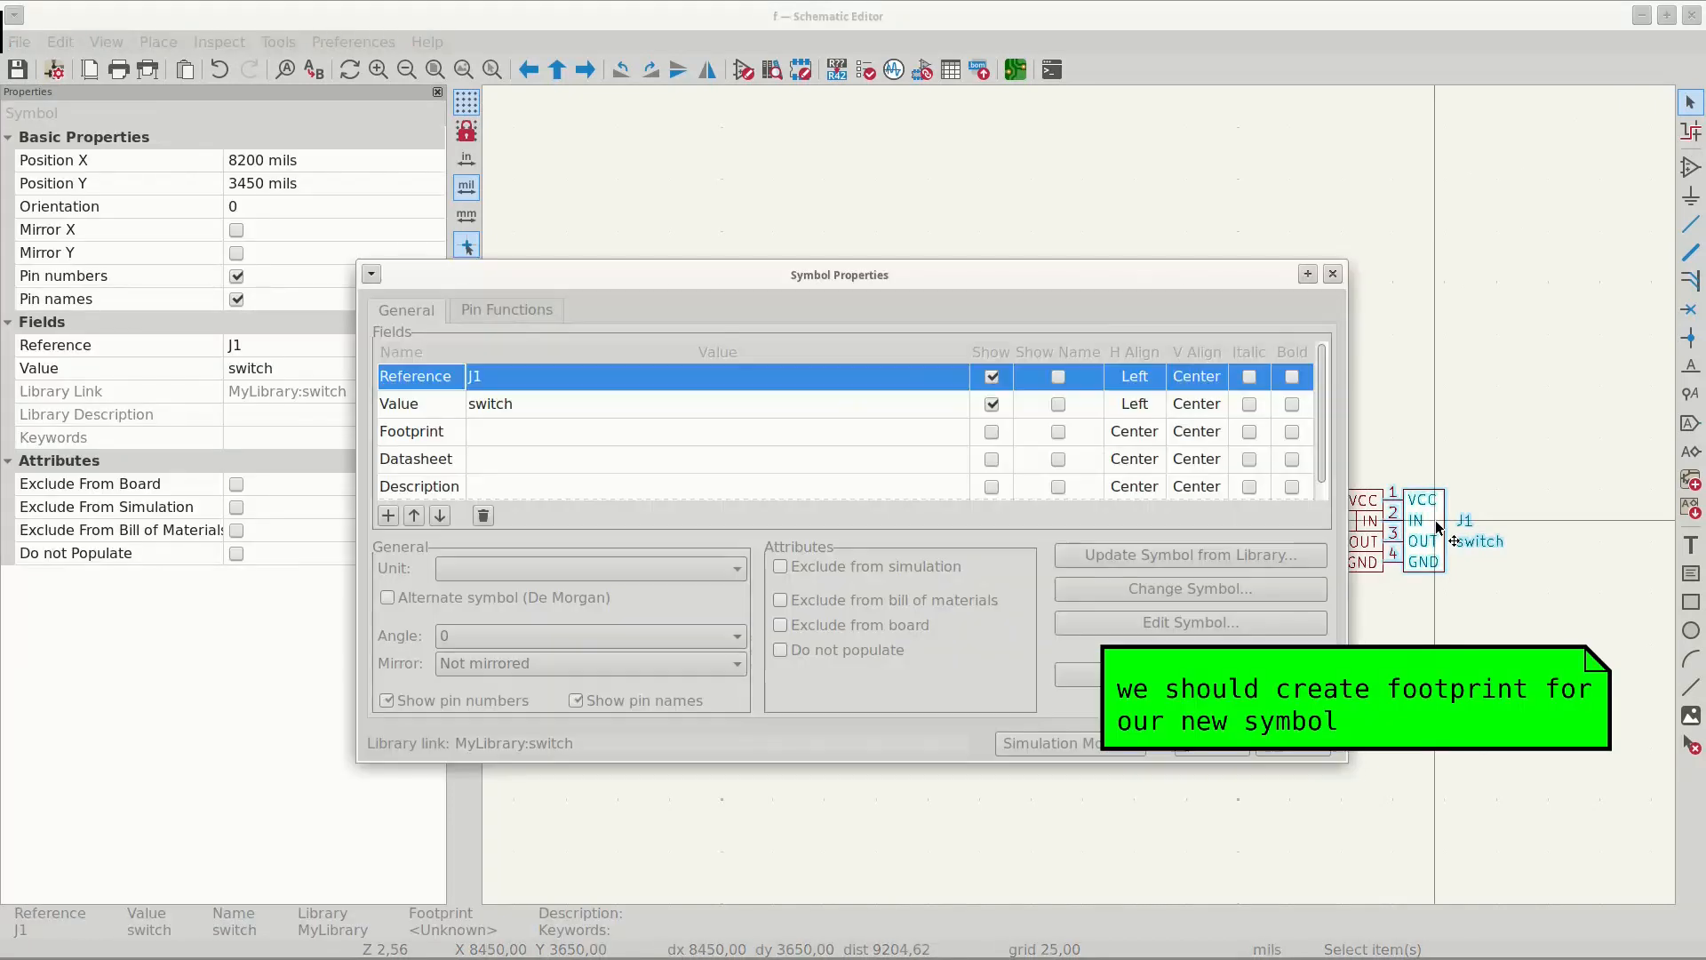
left_click(542, 436)
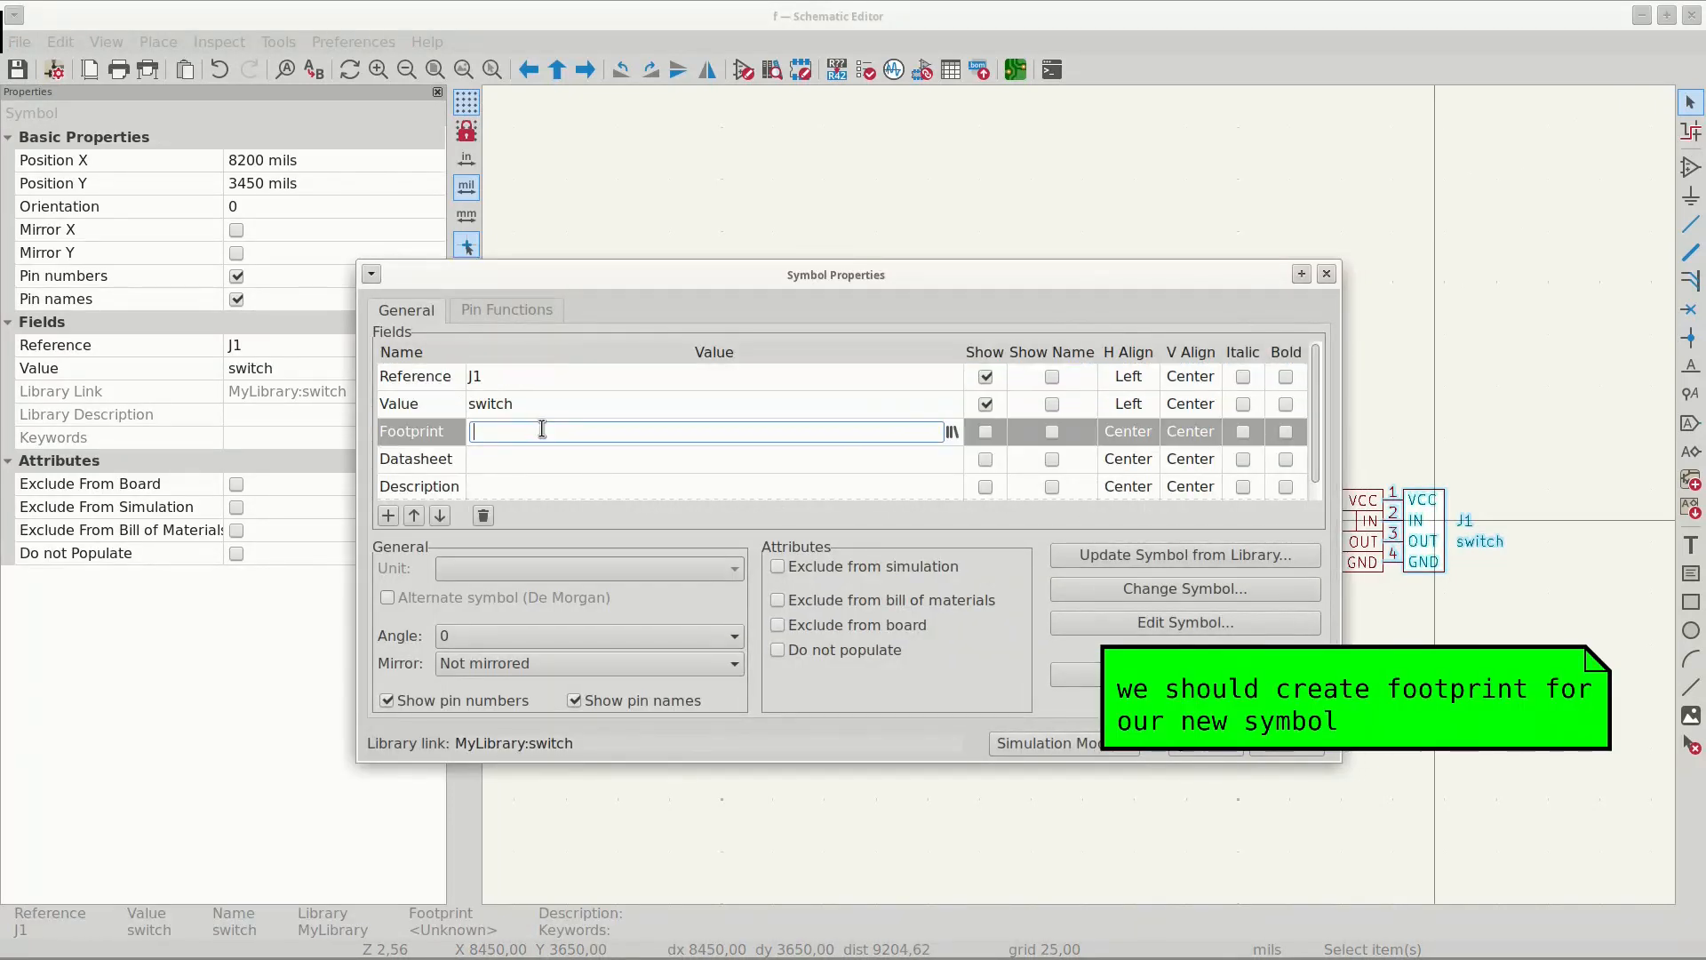
left_click(1282, 752)
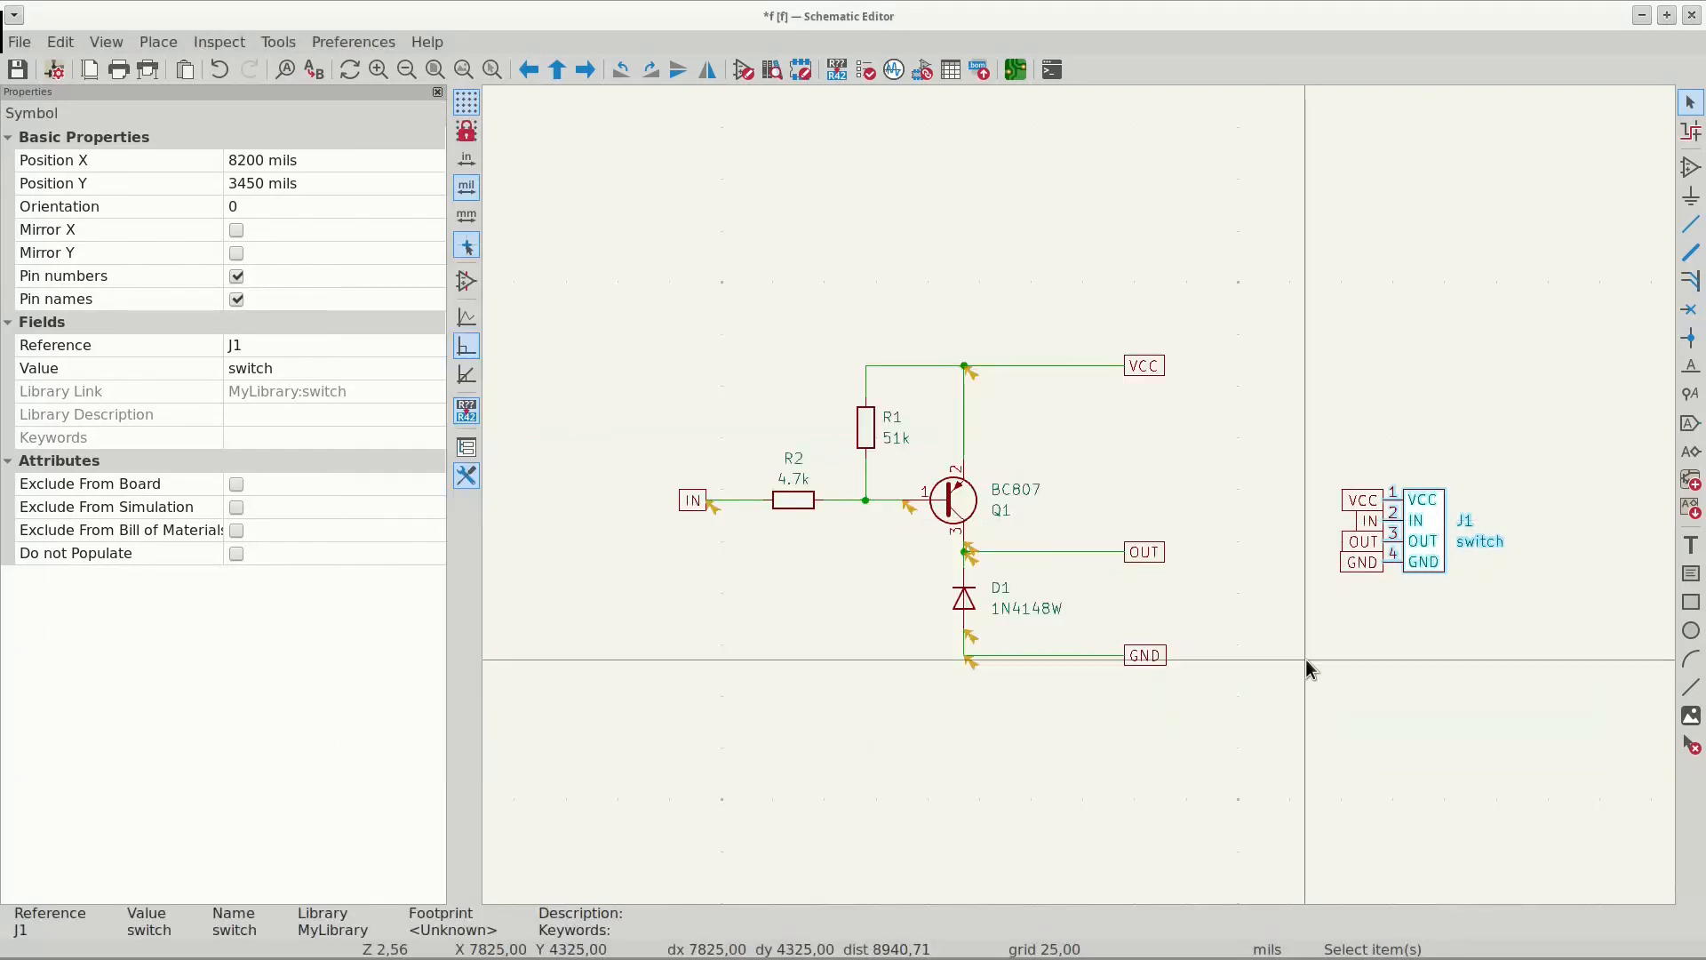
left_click(1304, 658)
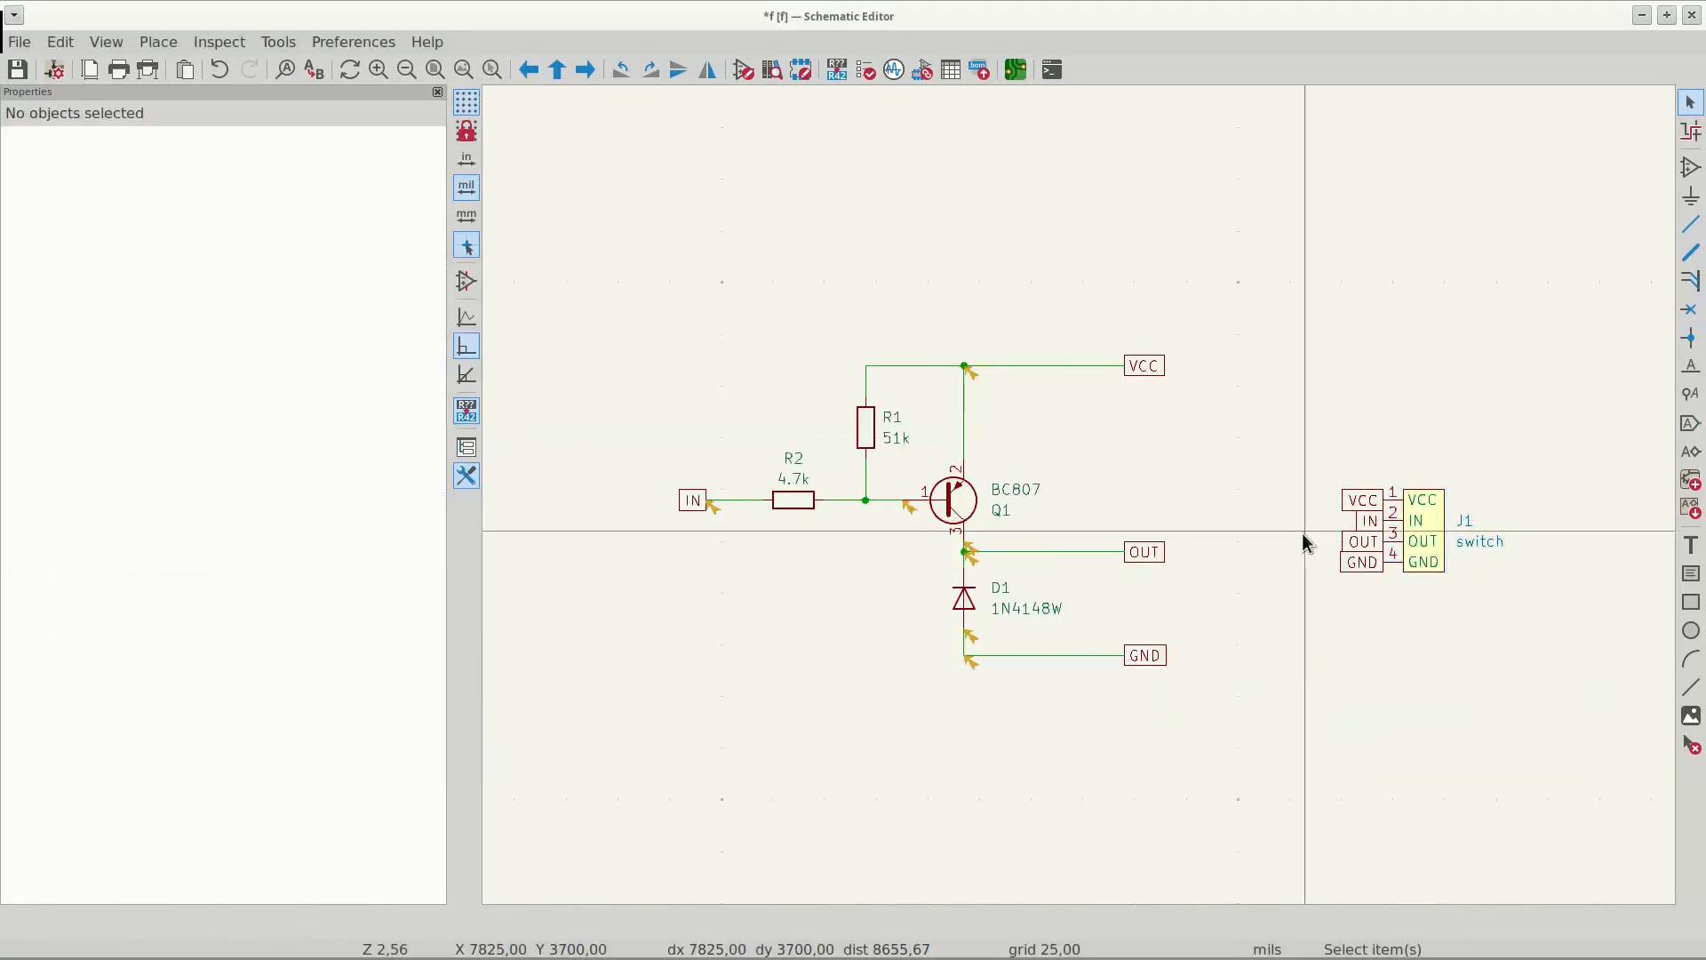
- Switch to the Footprint Editor and create a global footprint library named MyLibrary.pretty in the switch_pnp folder
left_click(799, 71)
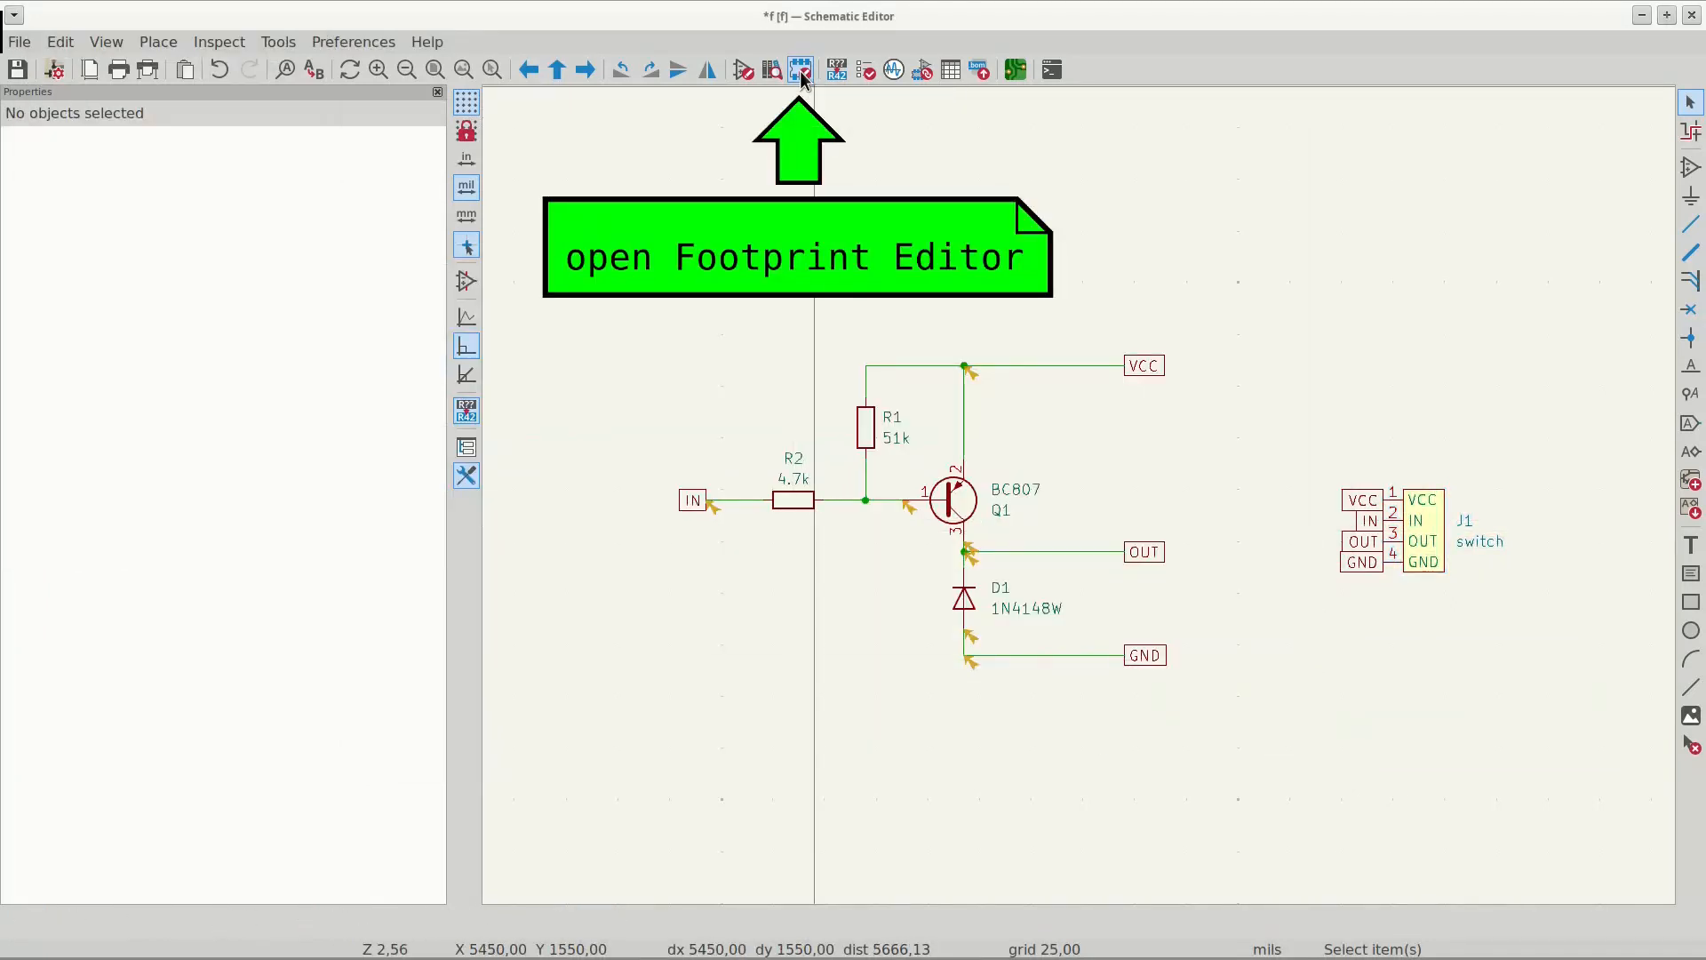
left_click(19, 43)
left_click(21, 64)
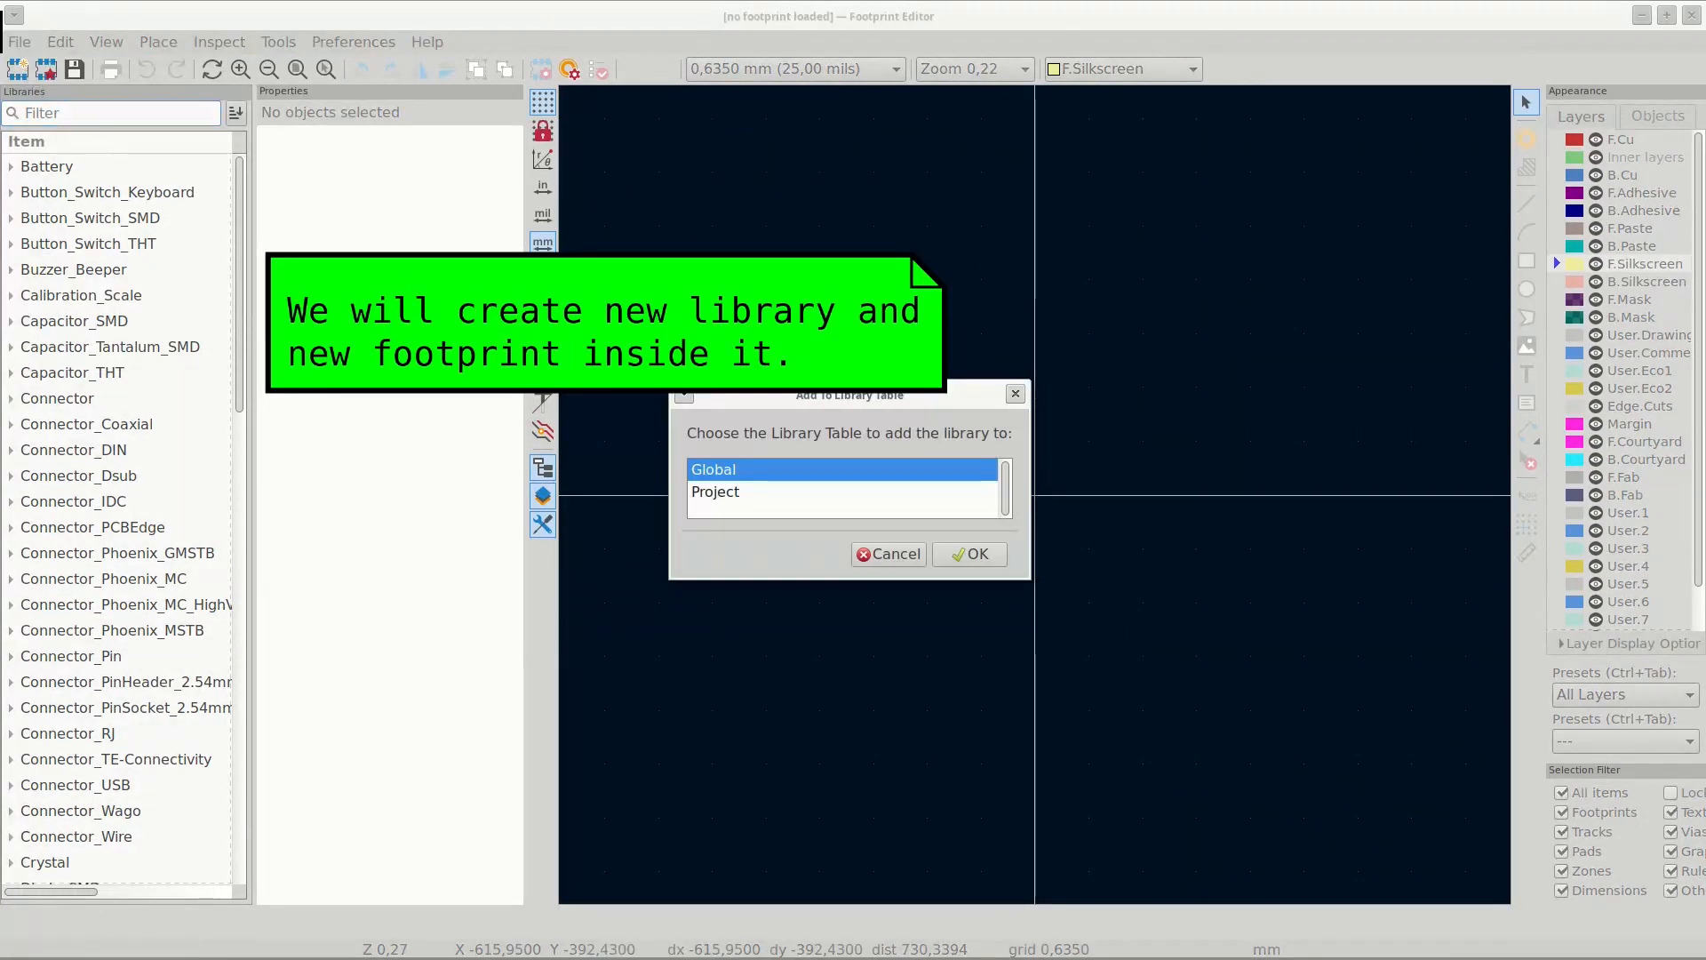
left_click(969, 553)
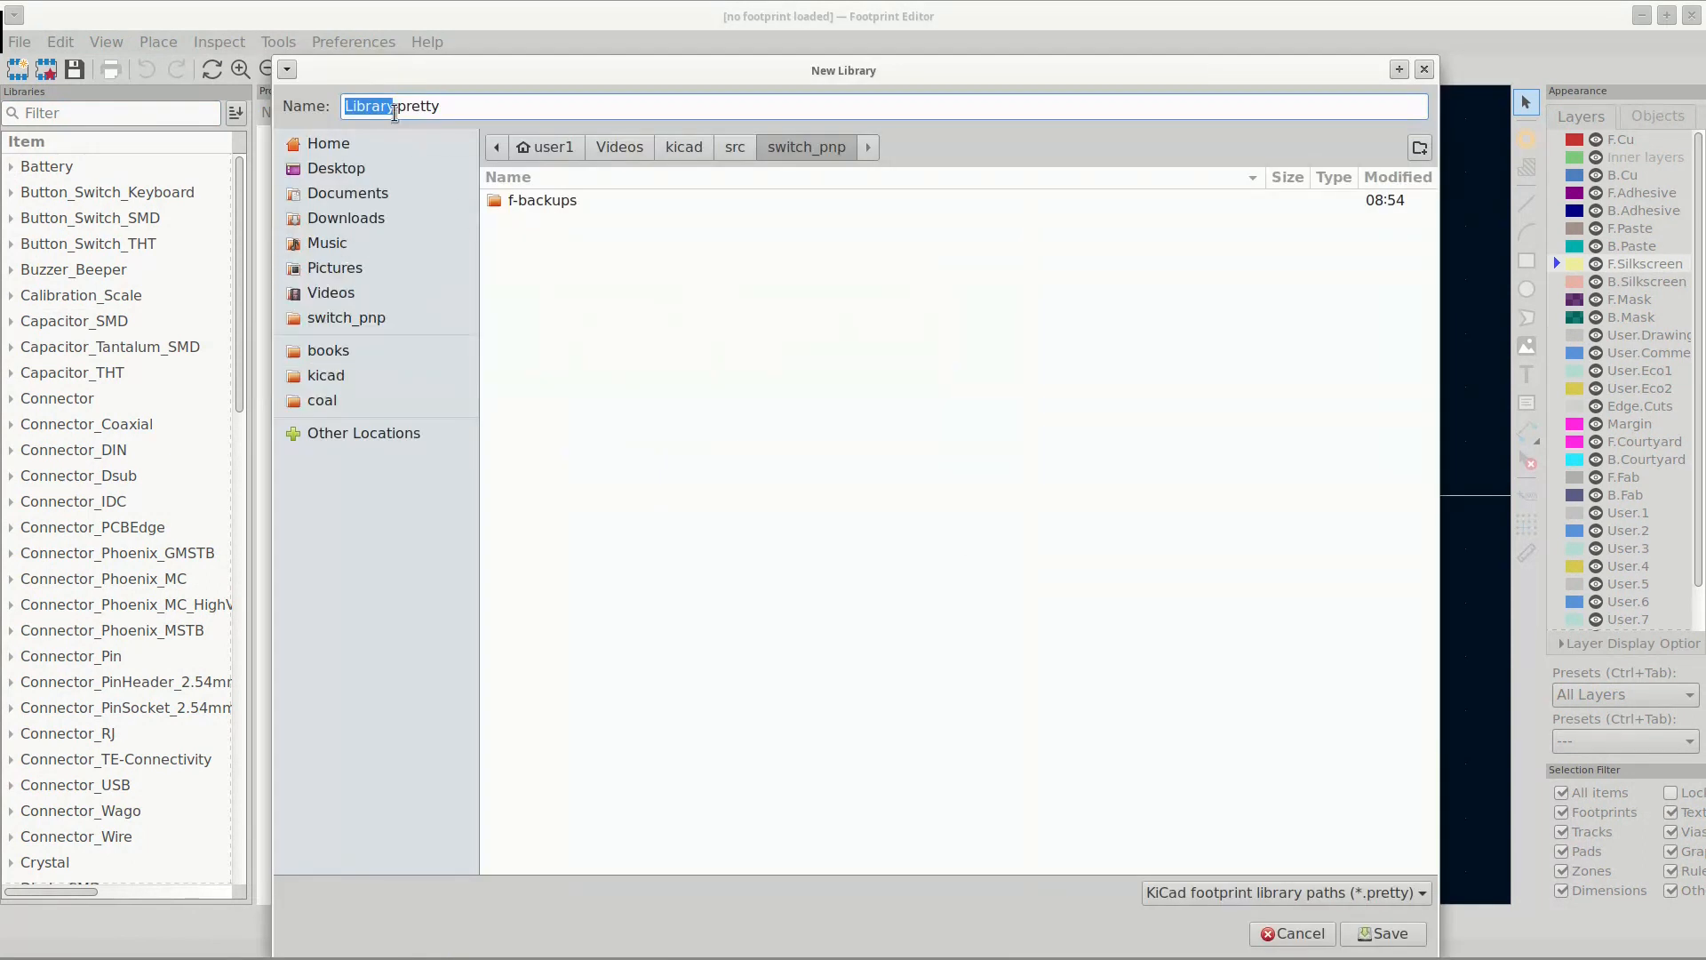
left_click(348, 106)
type("My")
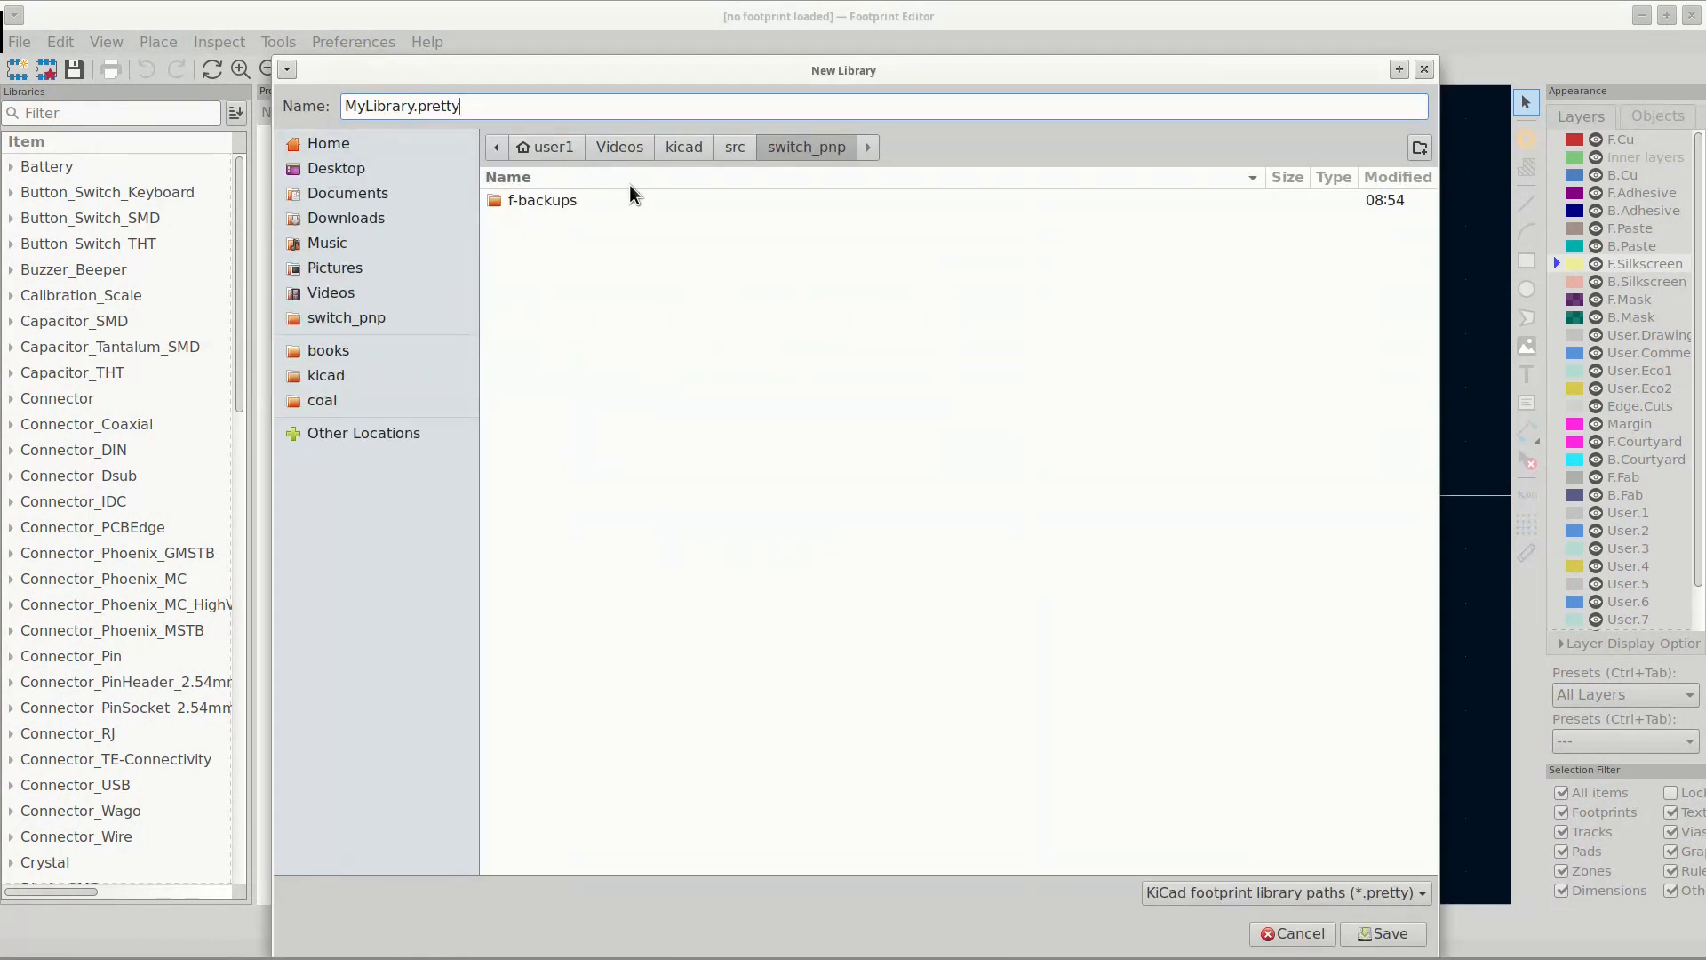
left_click(1383, 933)
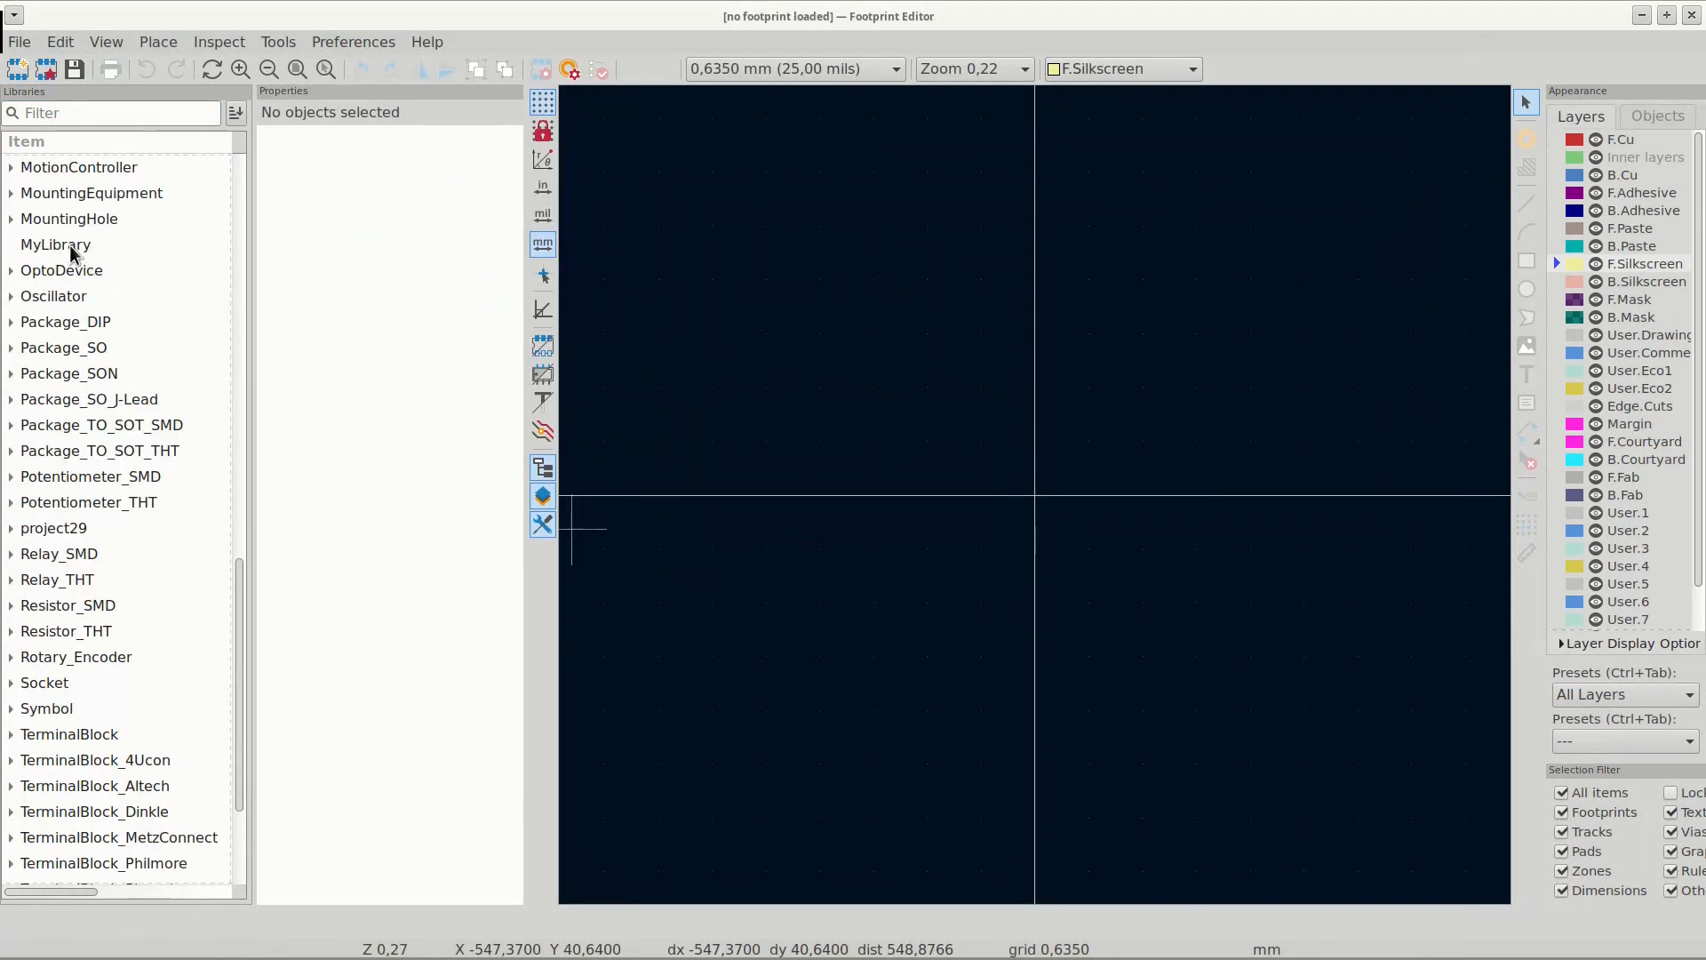
- Create a new SMD footprint named switch_male in MyLibrary
right_click(71, 255)
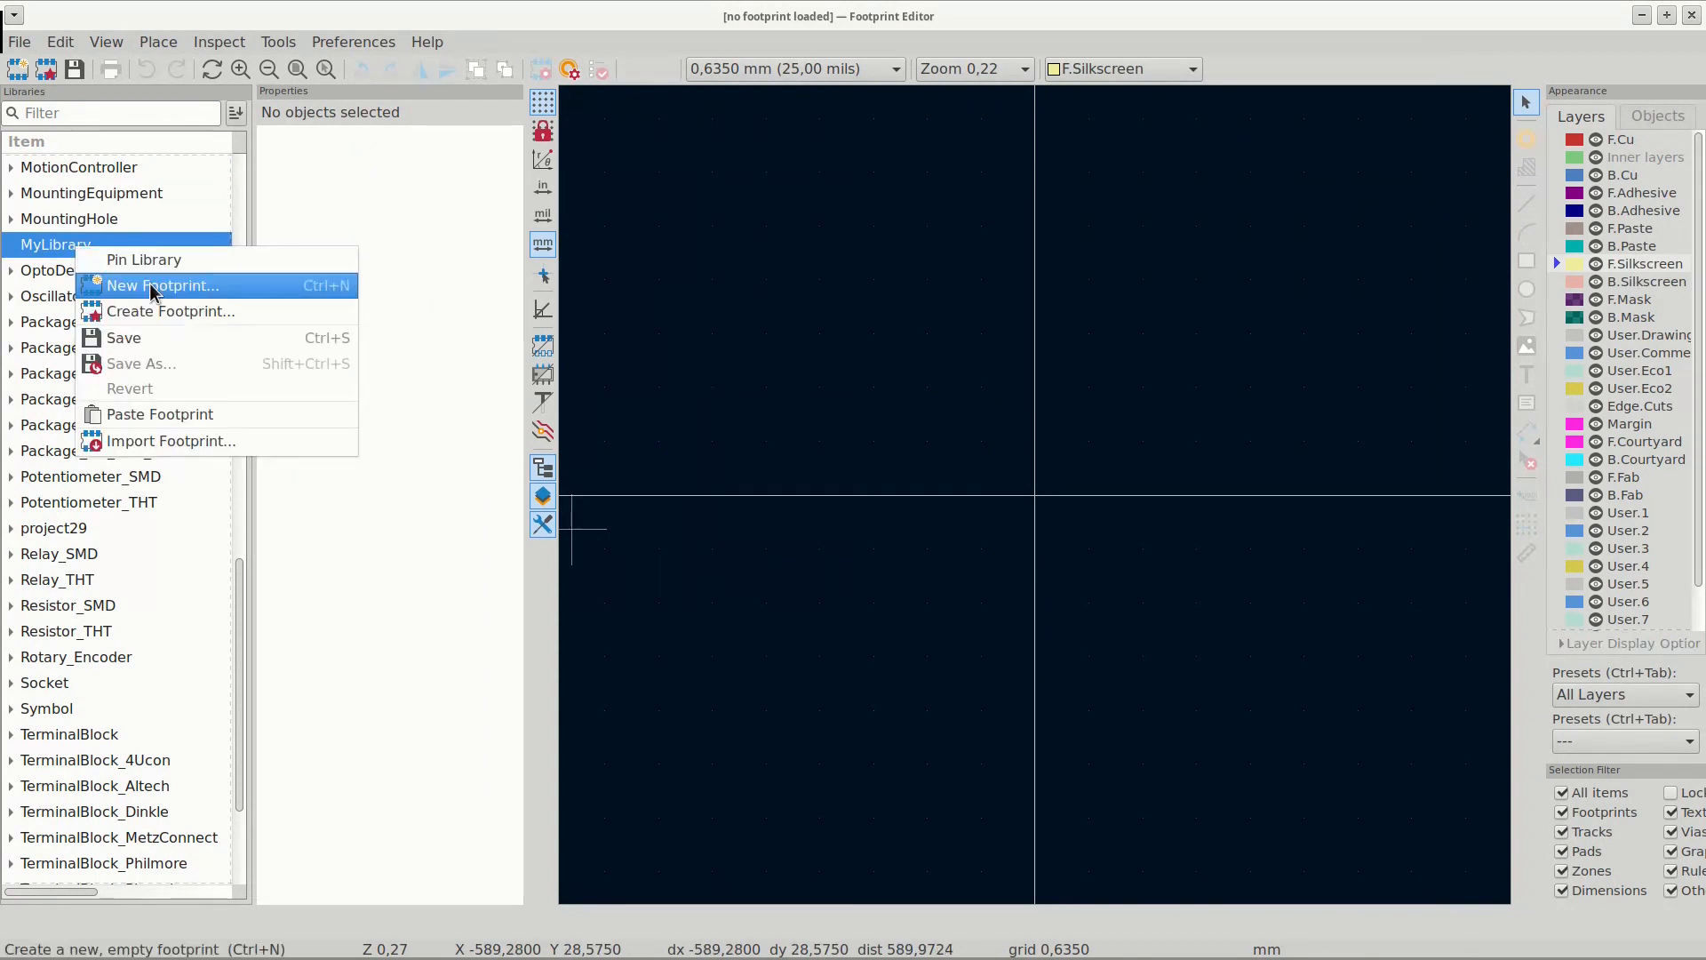
left_click(150, 284)
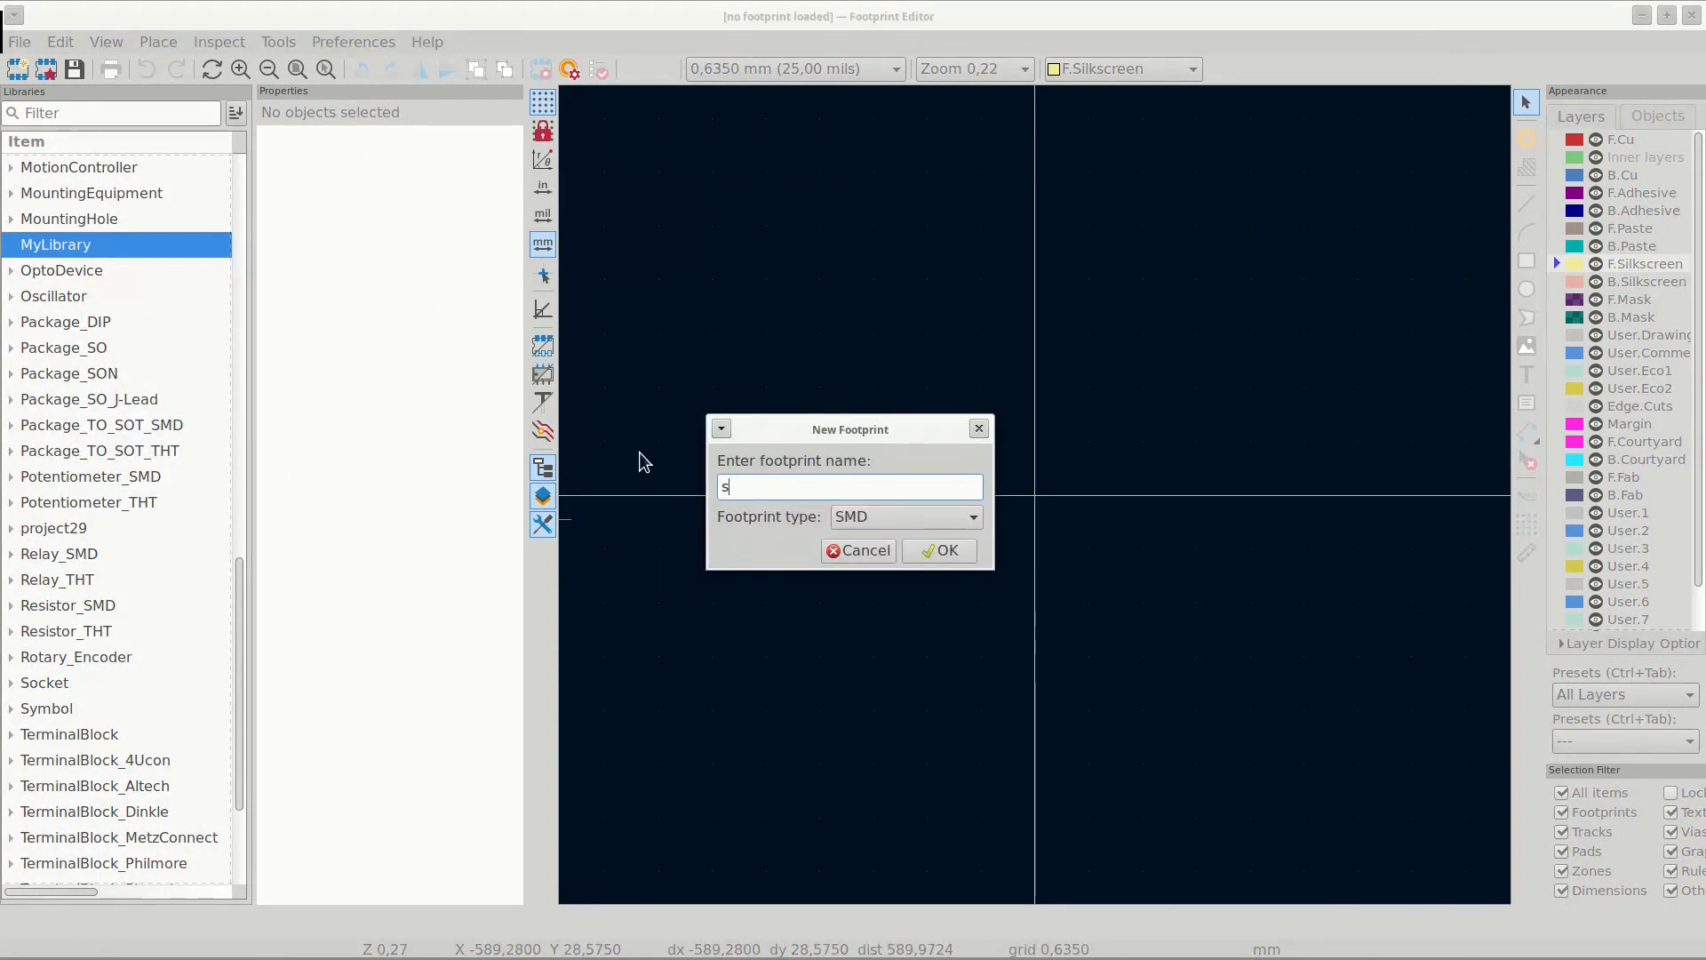
type("switch_male")
left_click(951, 517)
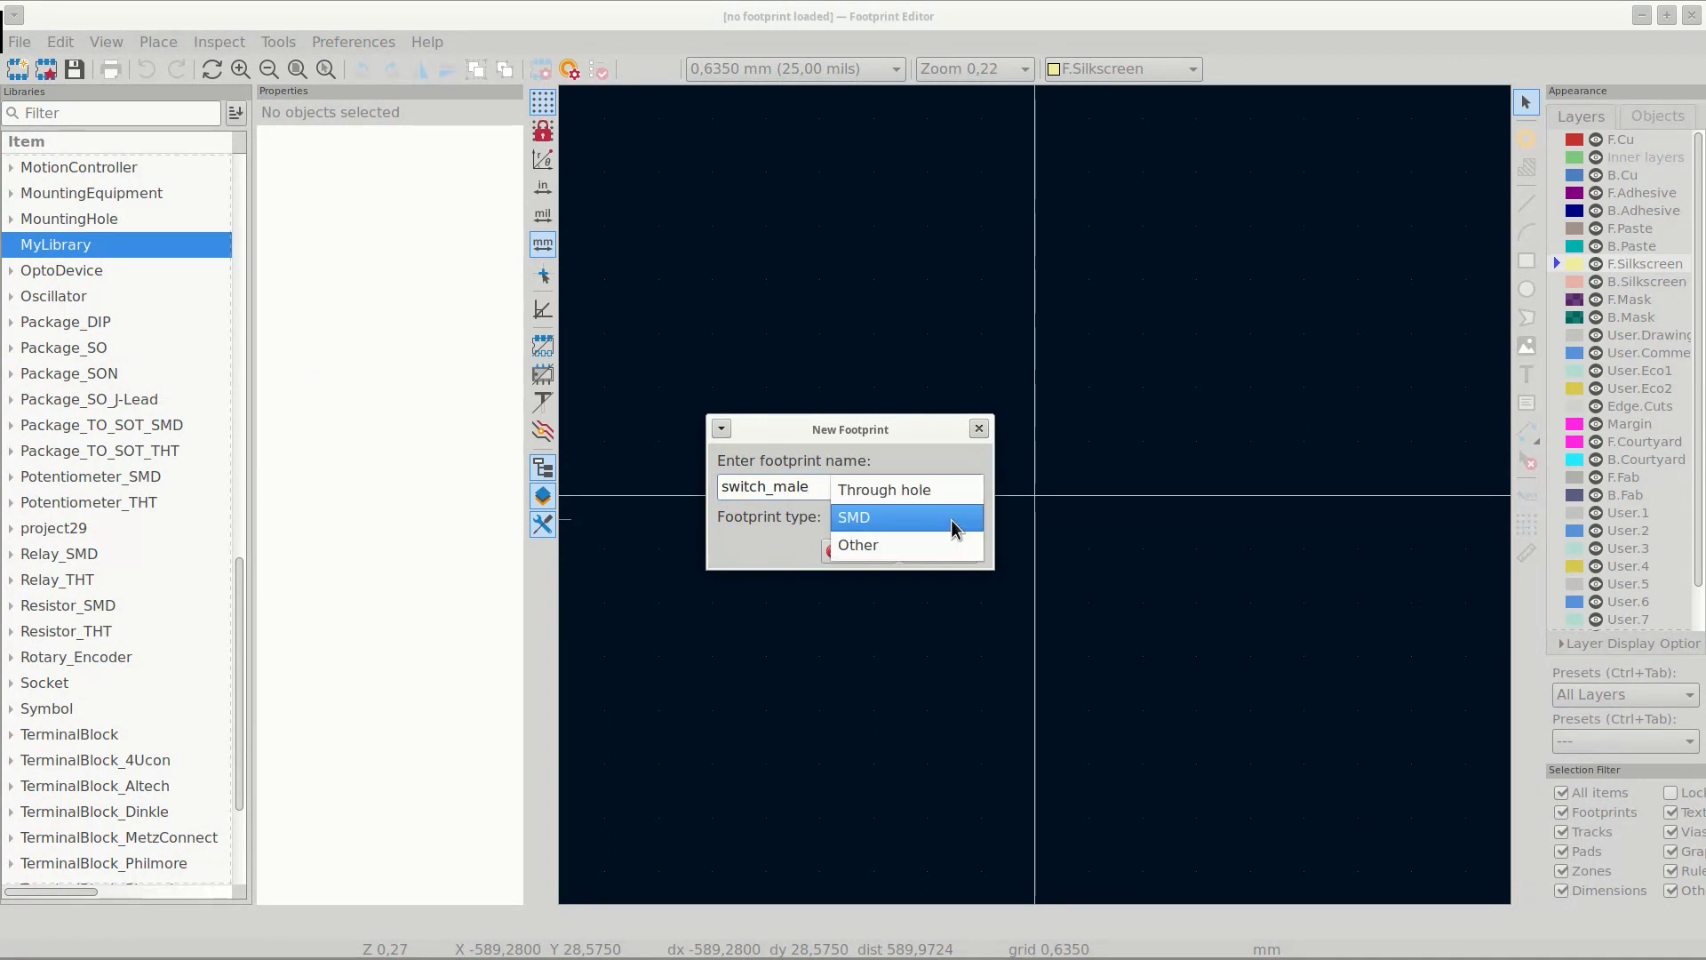
left_click(951, 519)
left_click(967, 556)
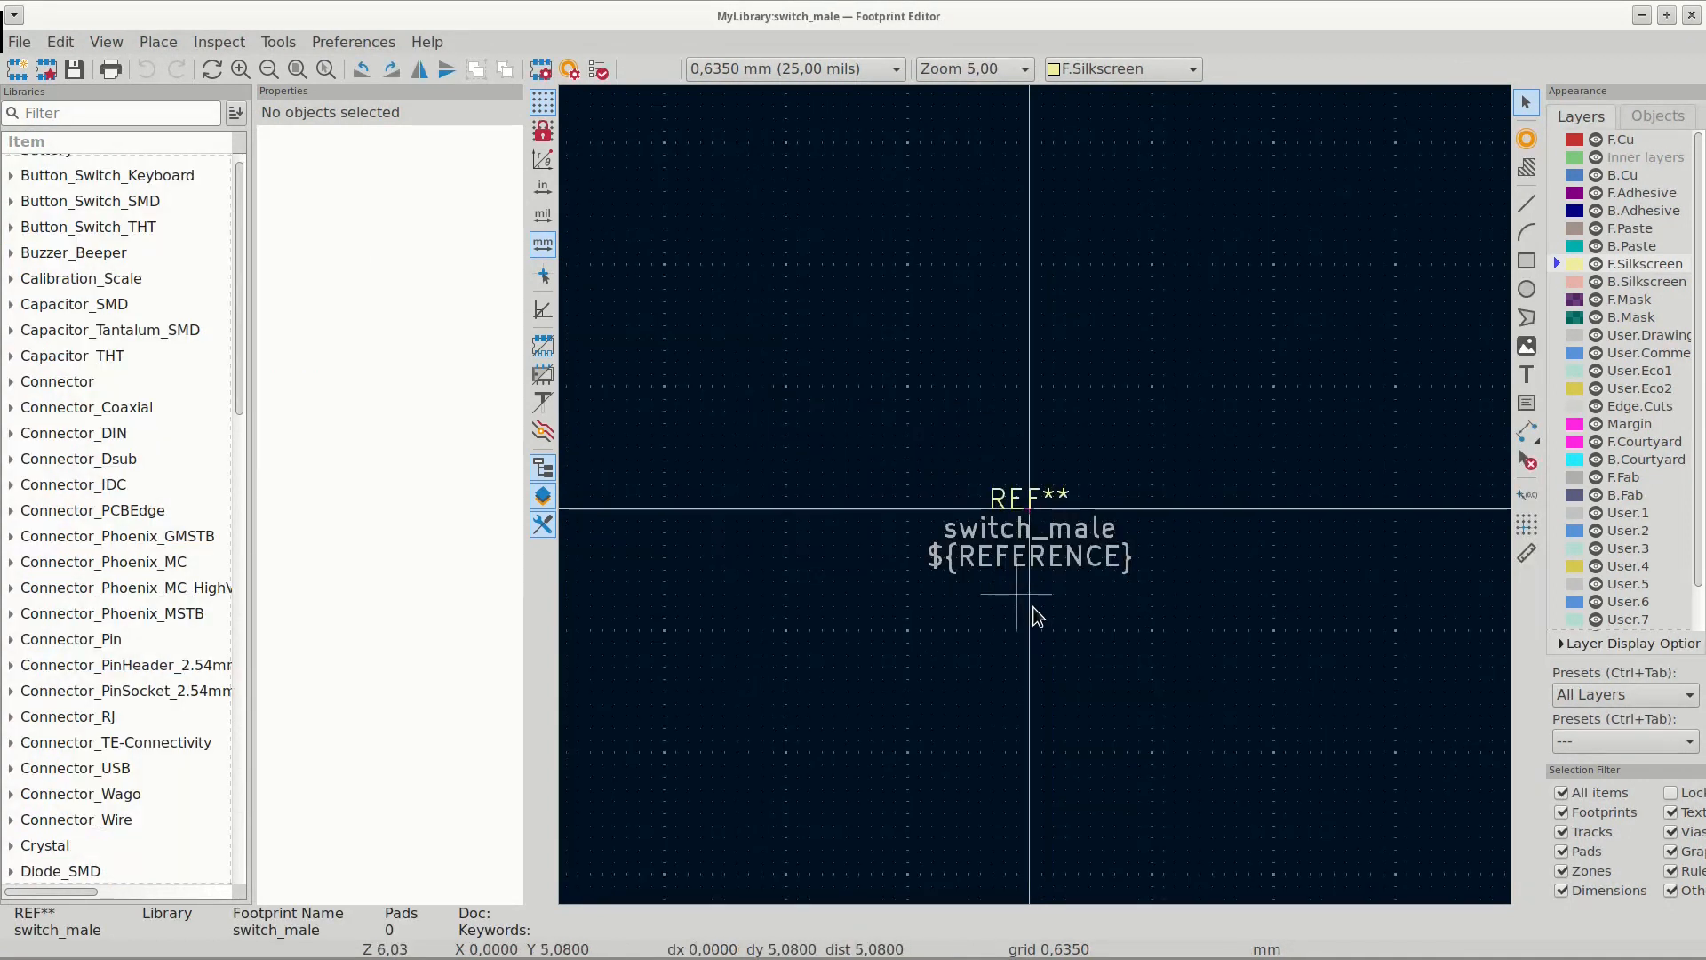
- Set the grid to 2.54 mm and place four through-hole pads in a vertical column below the origin, starting at Y 5.08 mm
left_click(1528, 139)
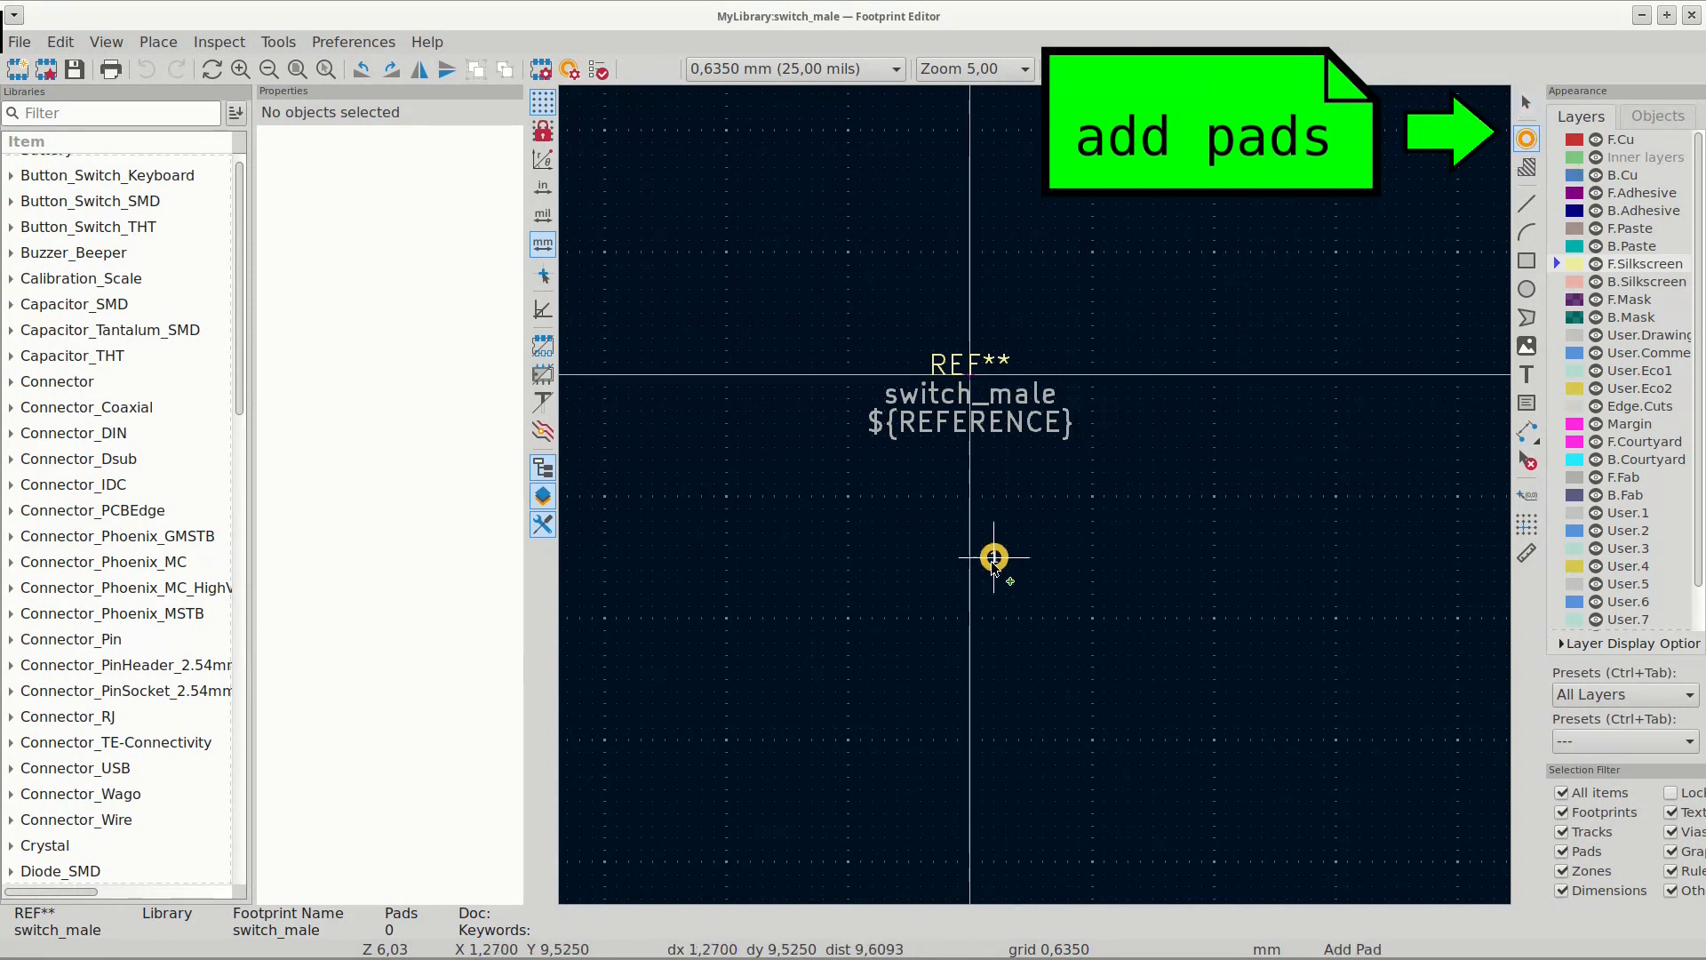
key("Escape")
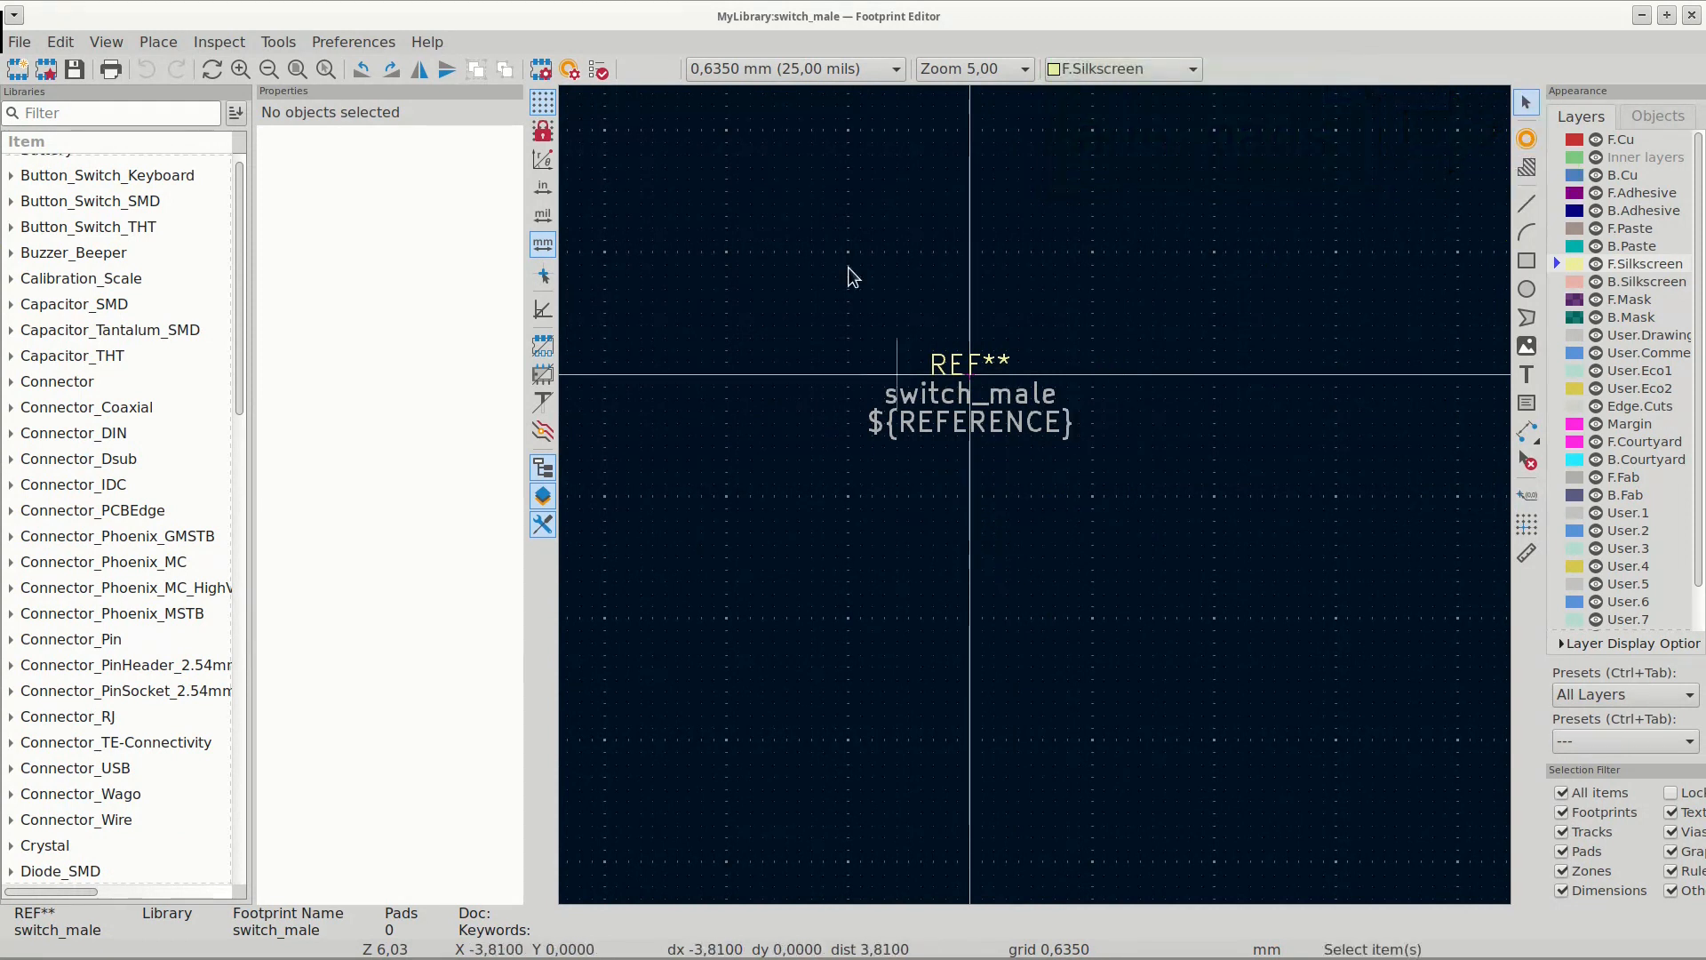
left_click(794, 70)
scroll(788, 80, "up", 3)
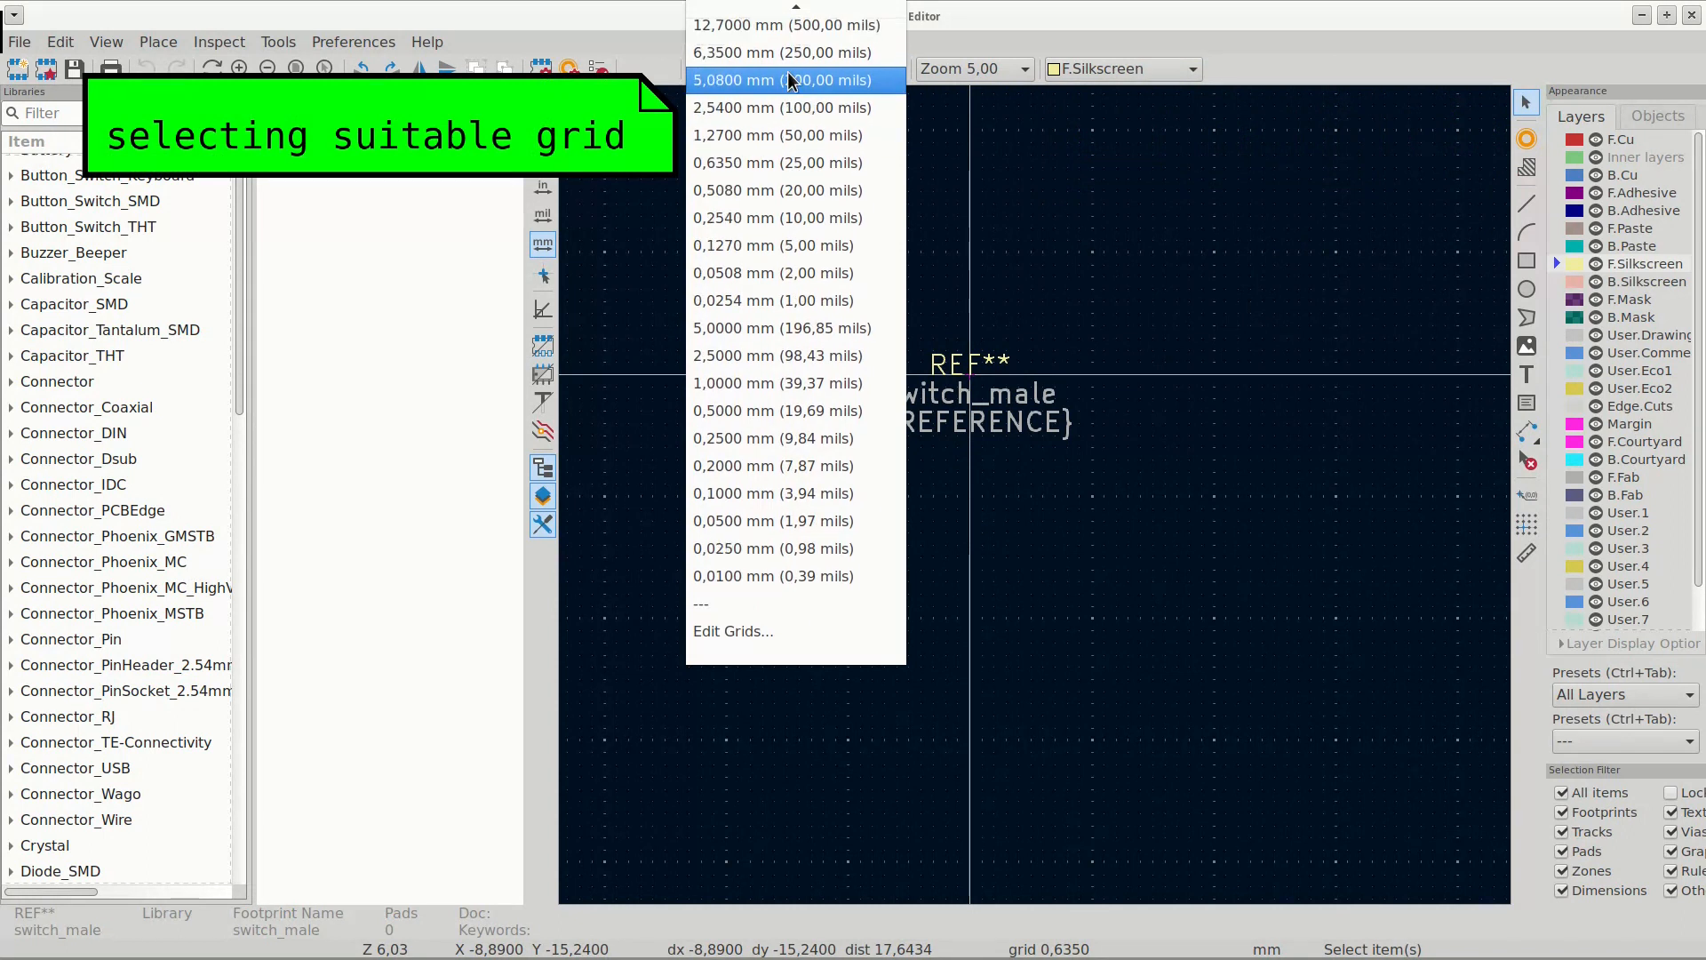
left_click(782, 116)
left_click(1527, 140)
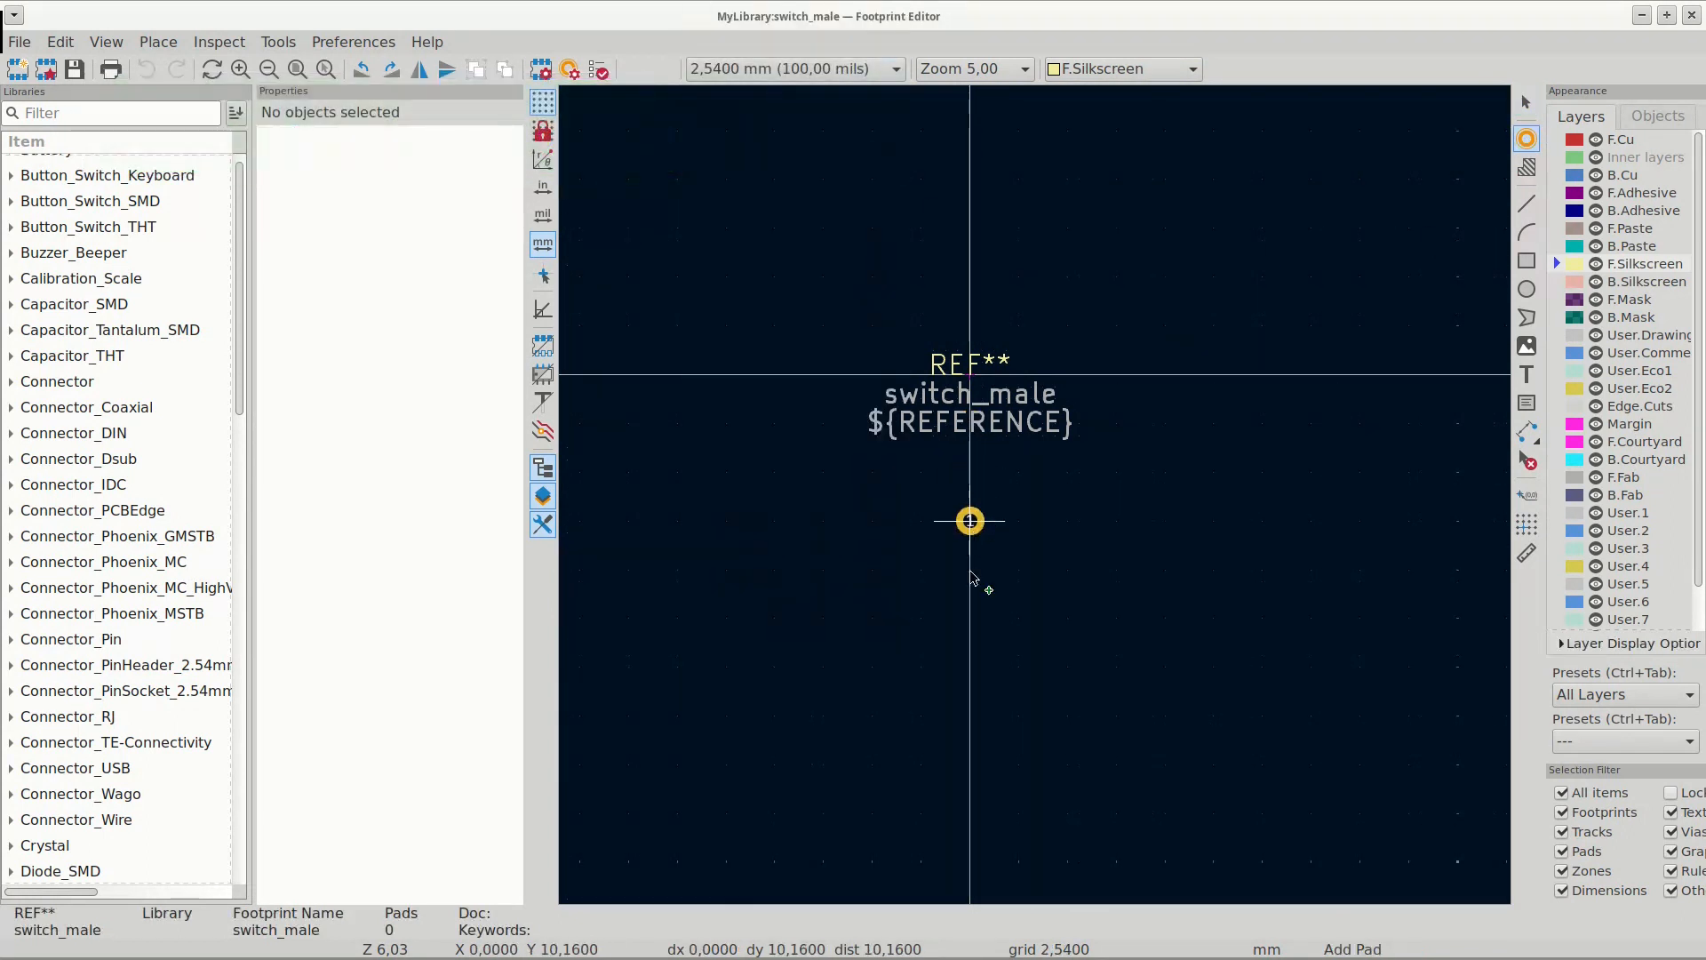
left_click(969, 472)
left_click(969, 521)
left_click(970, 578)
left_click(971, 622)
key("Escape")
- Set pad 1's hole diameter to 0.9 mm and its pad diameter to 1.8 mm
left_click(979, 477)
key("e")
double_click(535, 514)
type("9")
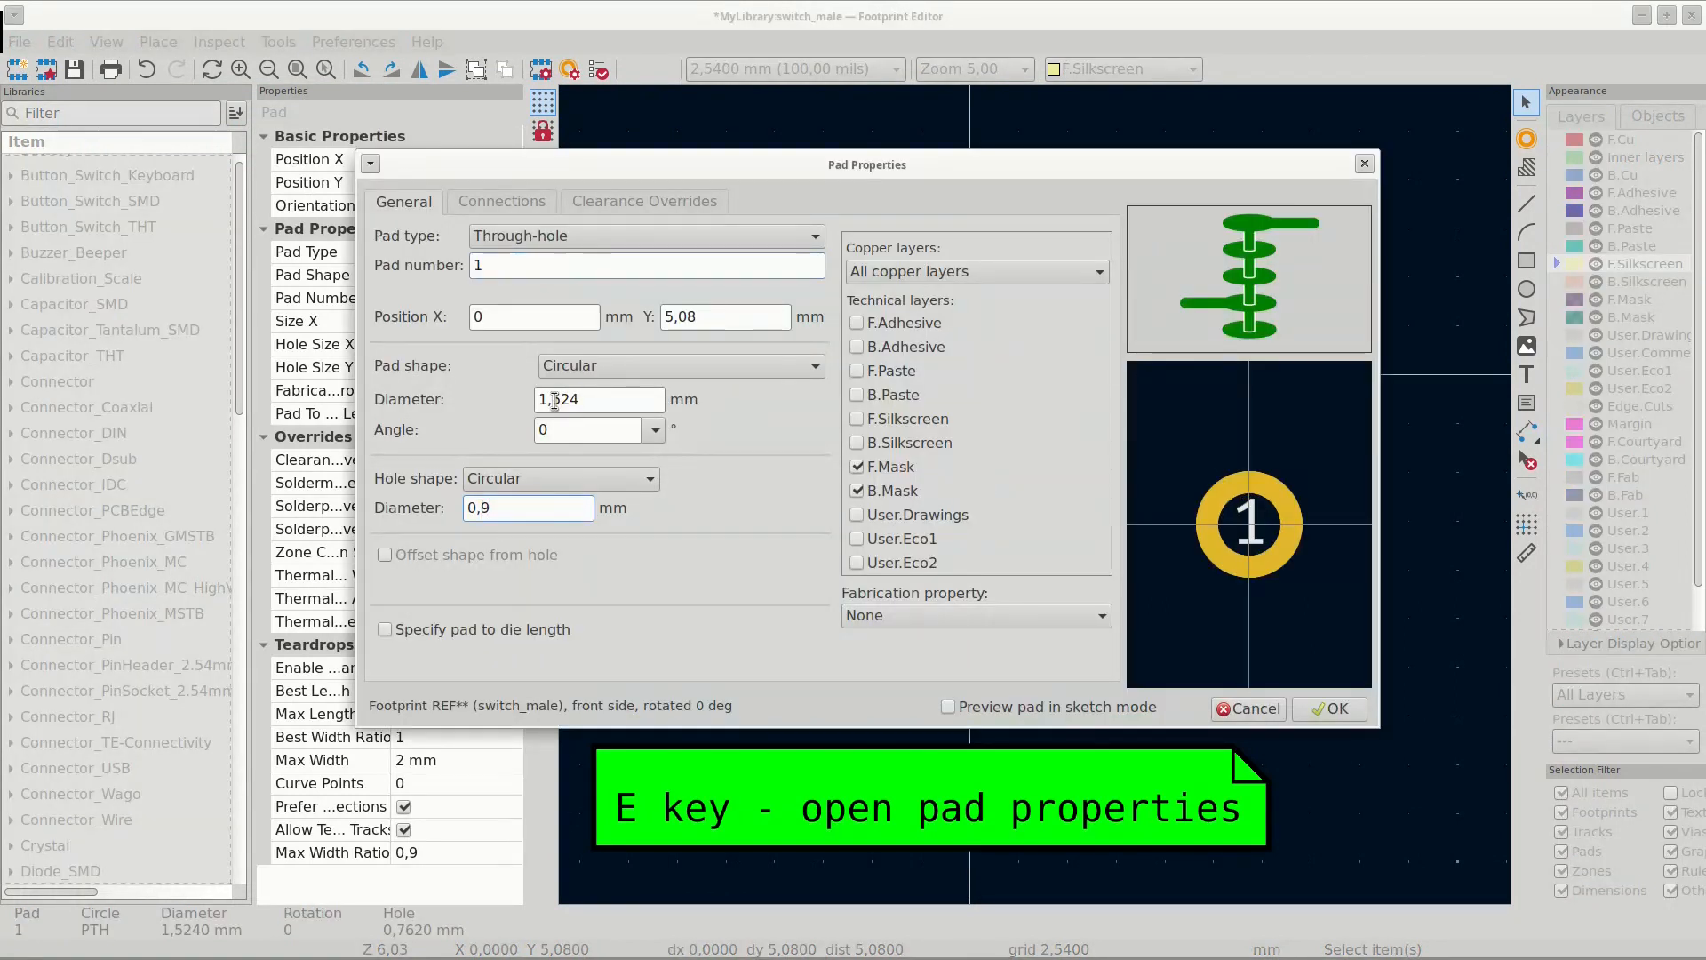
type("8")
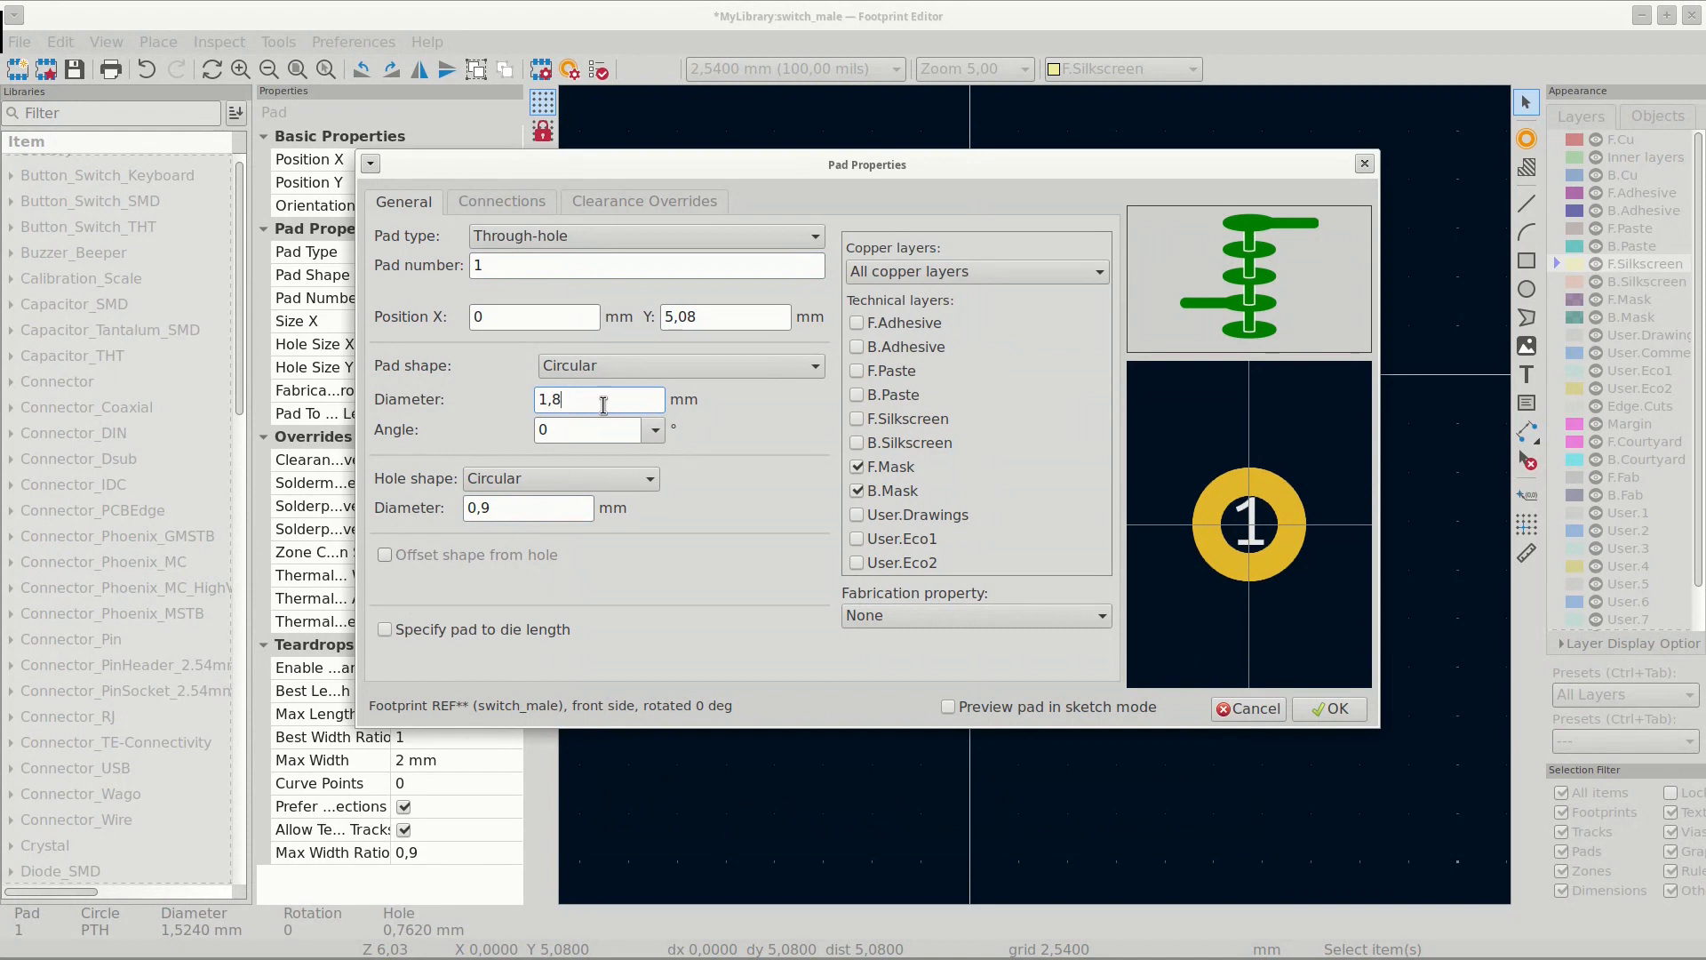
left_click(1337, 711)
- Copy pad 1's properties as the default and paste them onto pads 2, 3 and 4
scroll(957, 477, "up", 3)
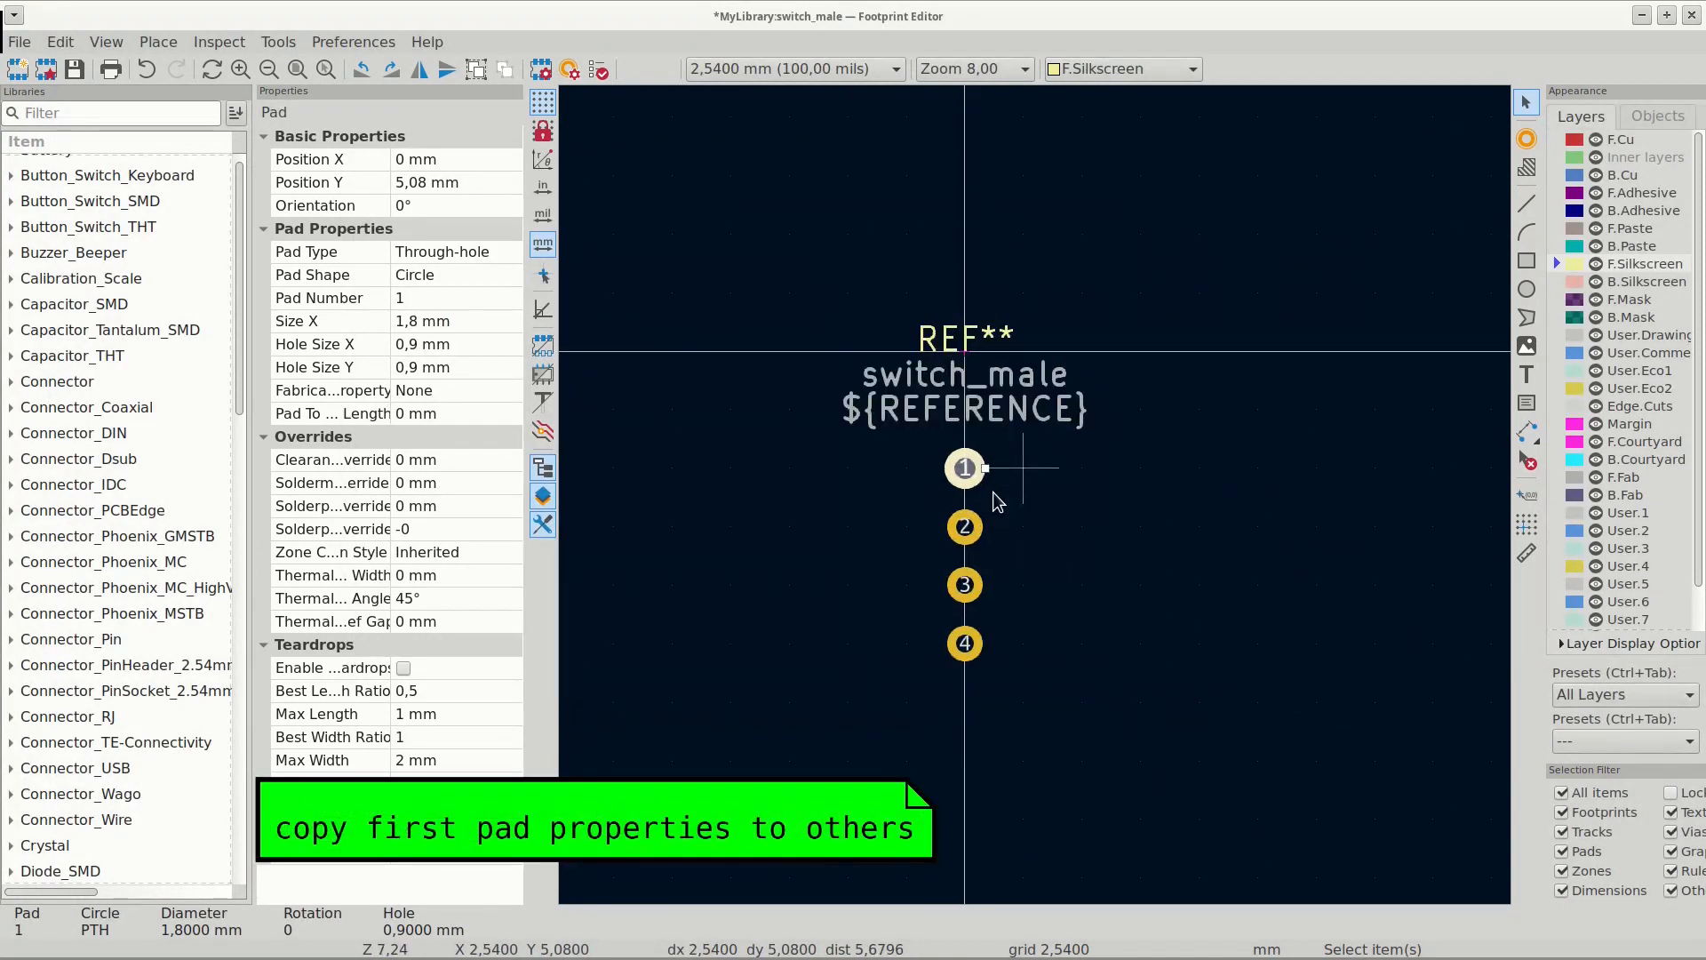
right_click(957, 477)
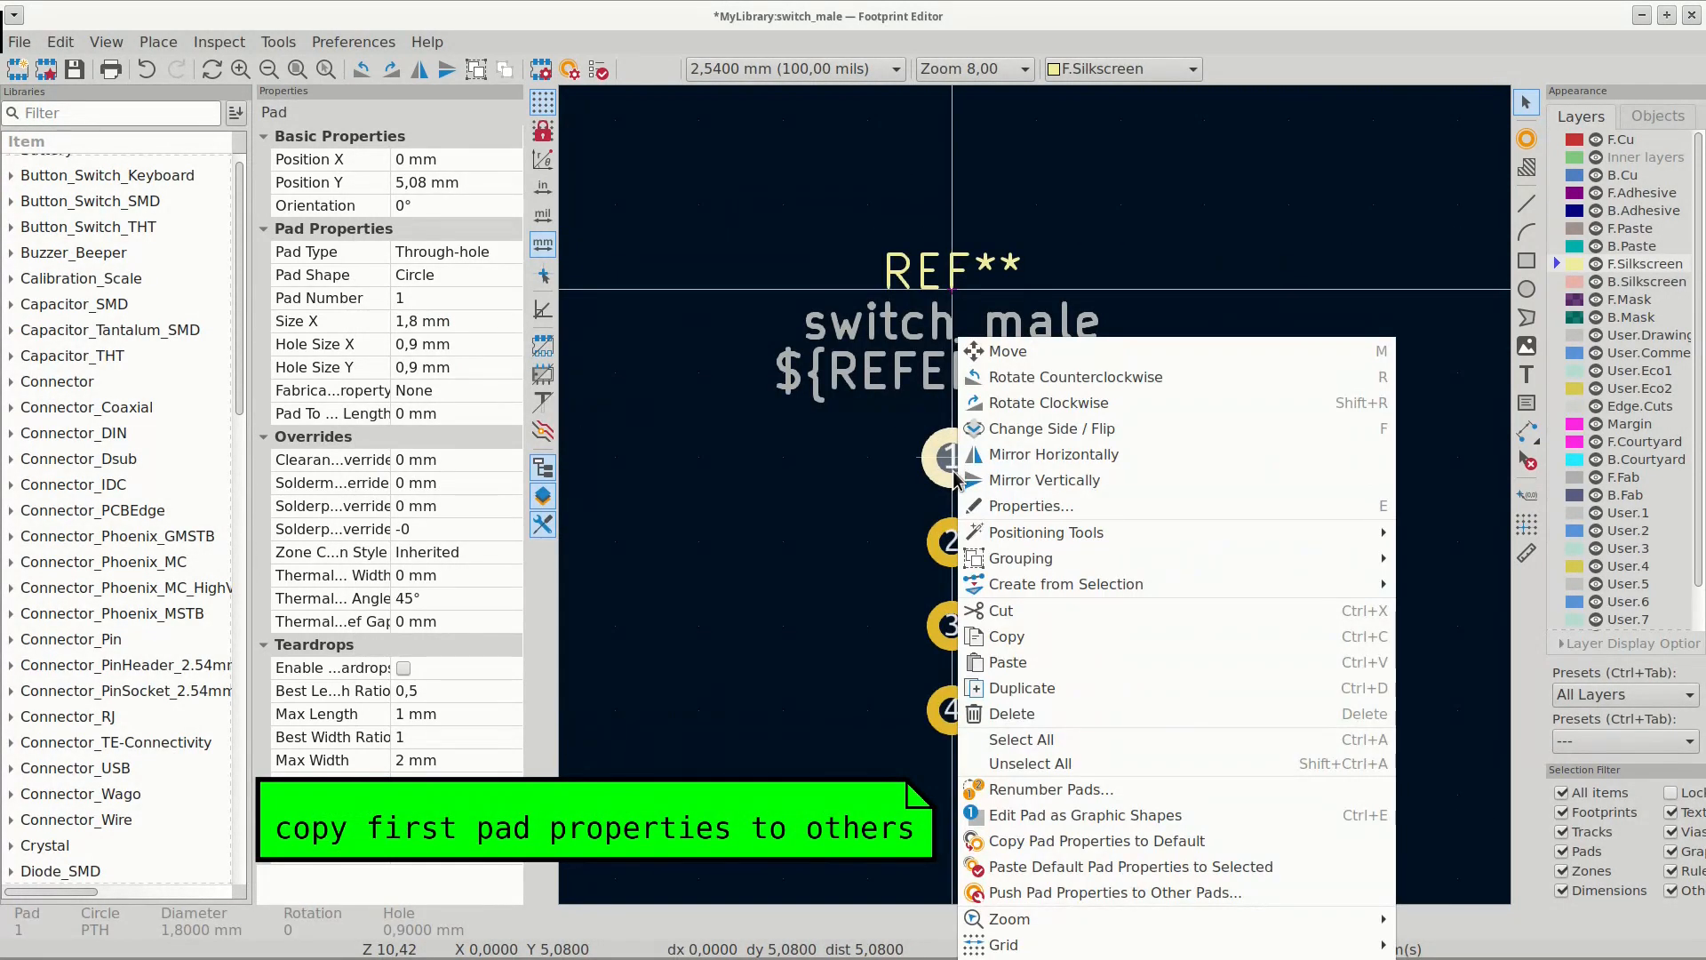
left_click(1092, 841)
left_click_drag(874, 504, 1033, 774)
right_click(967, 719)
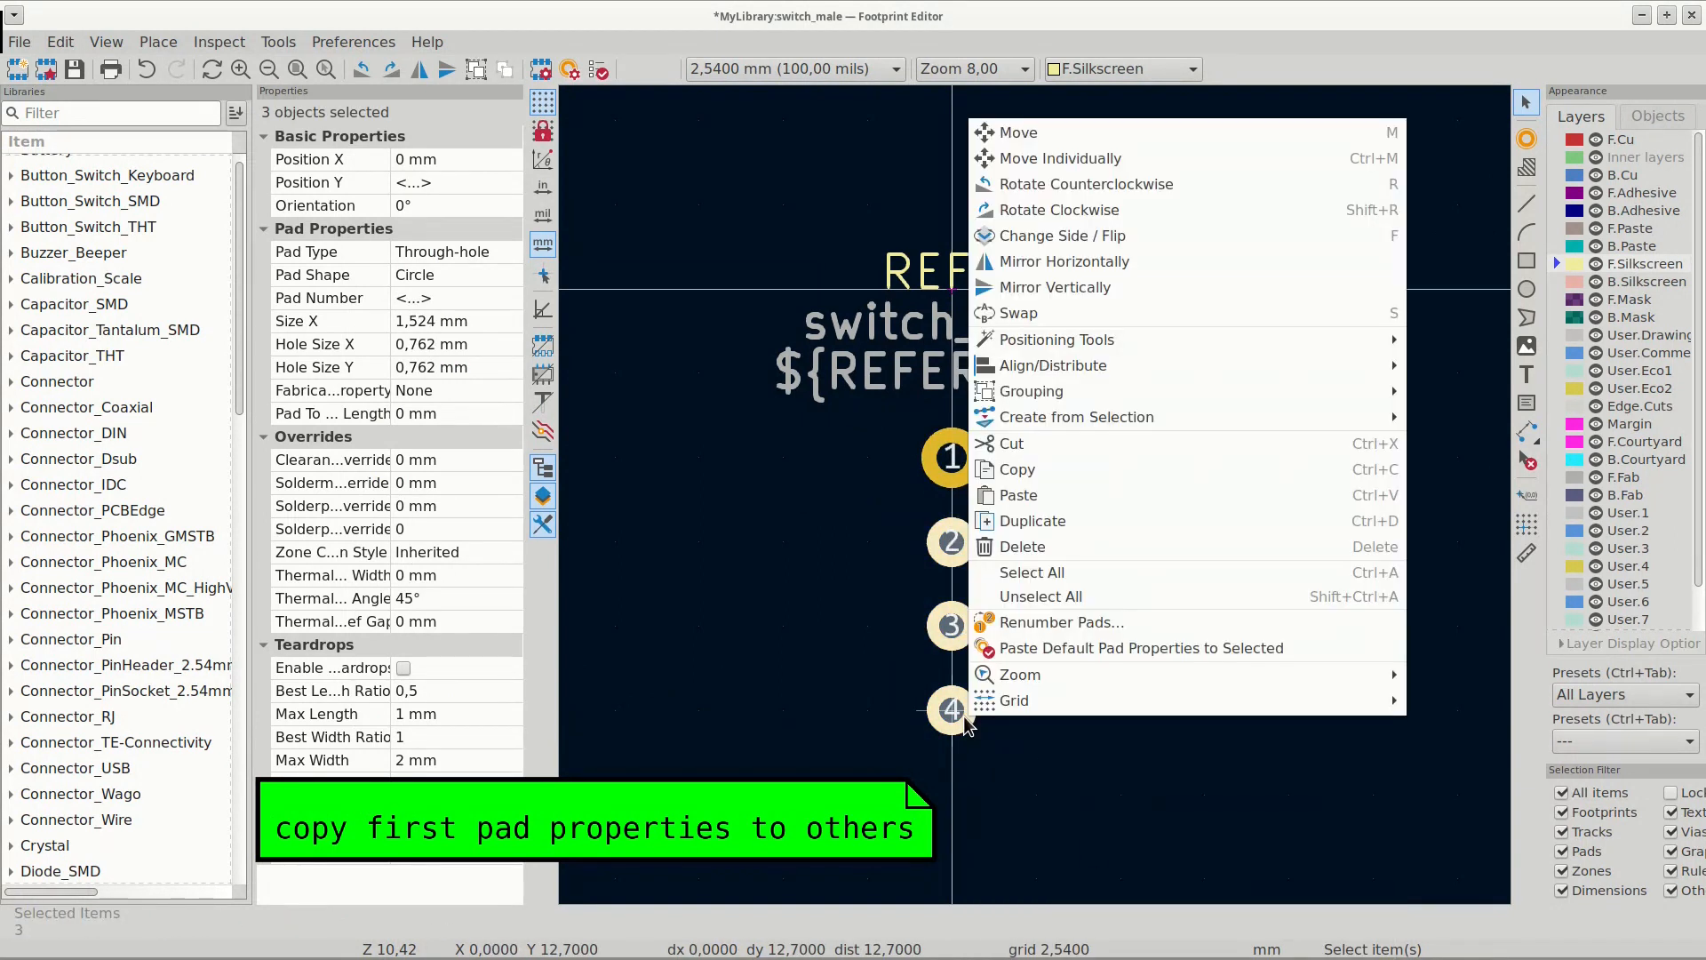
left_click(1070, 655)
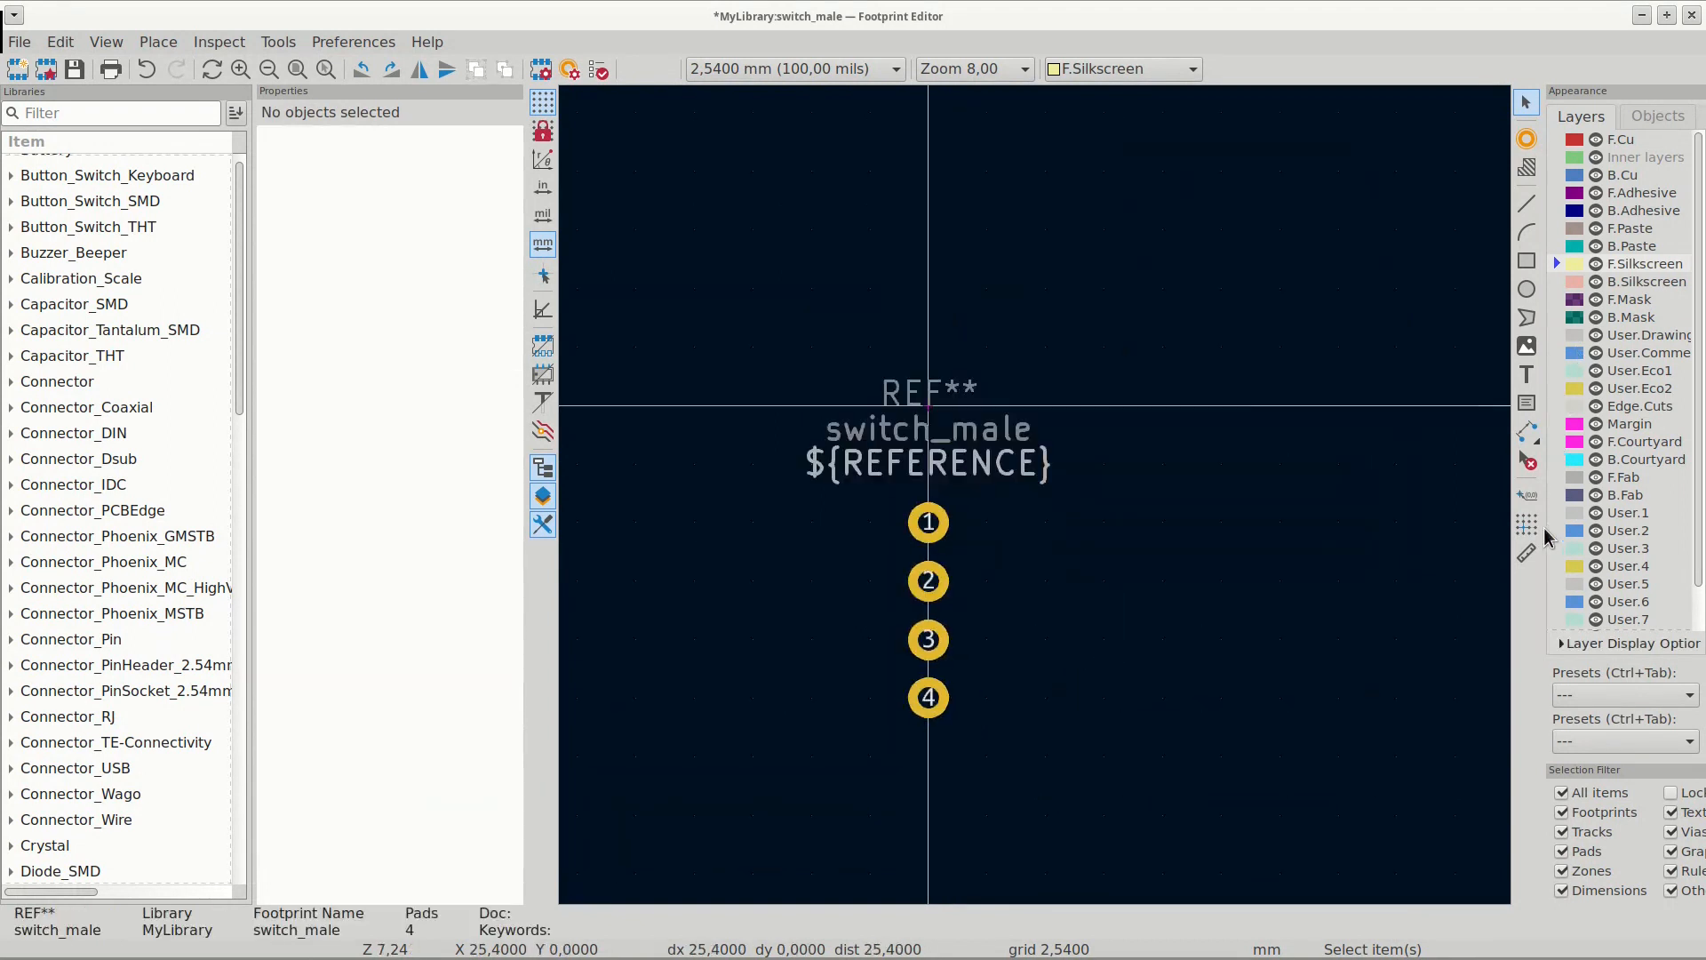
- Add a right-aligned, vertically centred VCC text on F.Silkscreen beside pad 1
left_click(1526, 374)
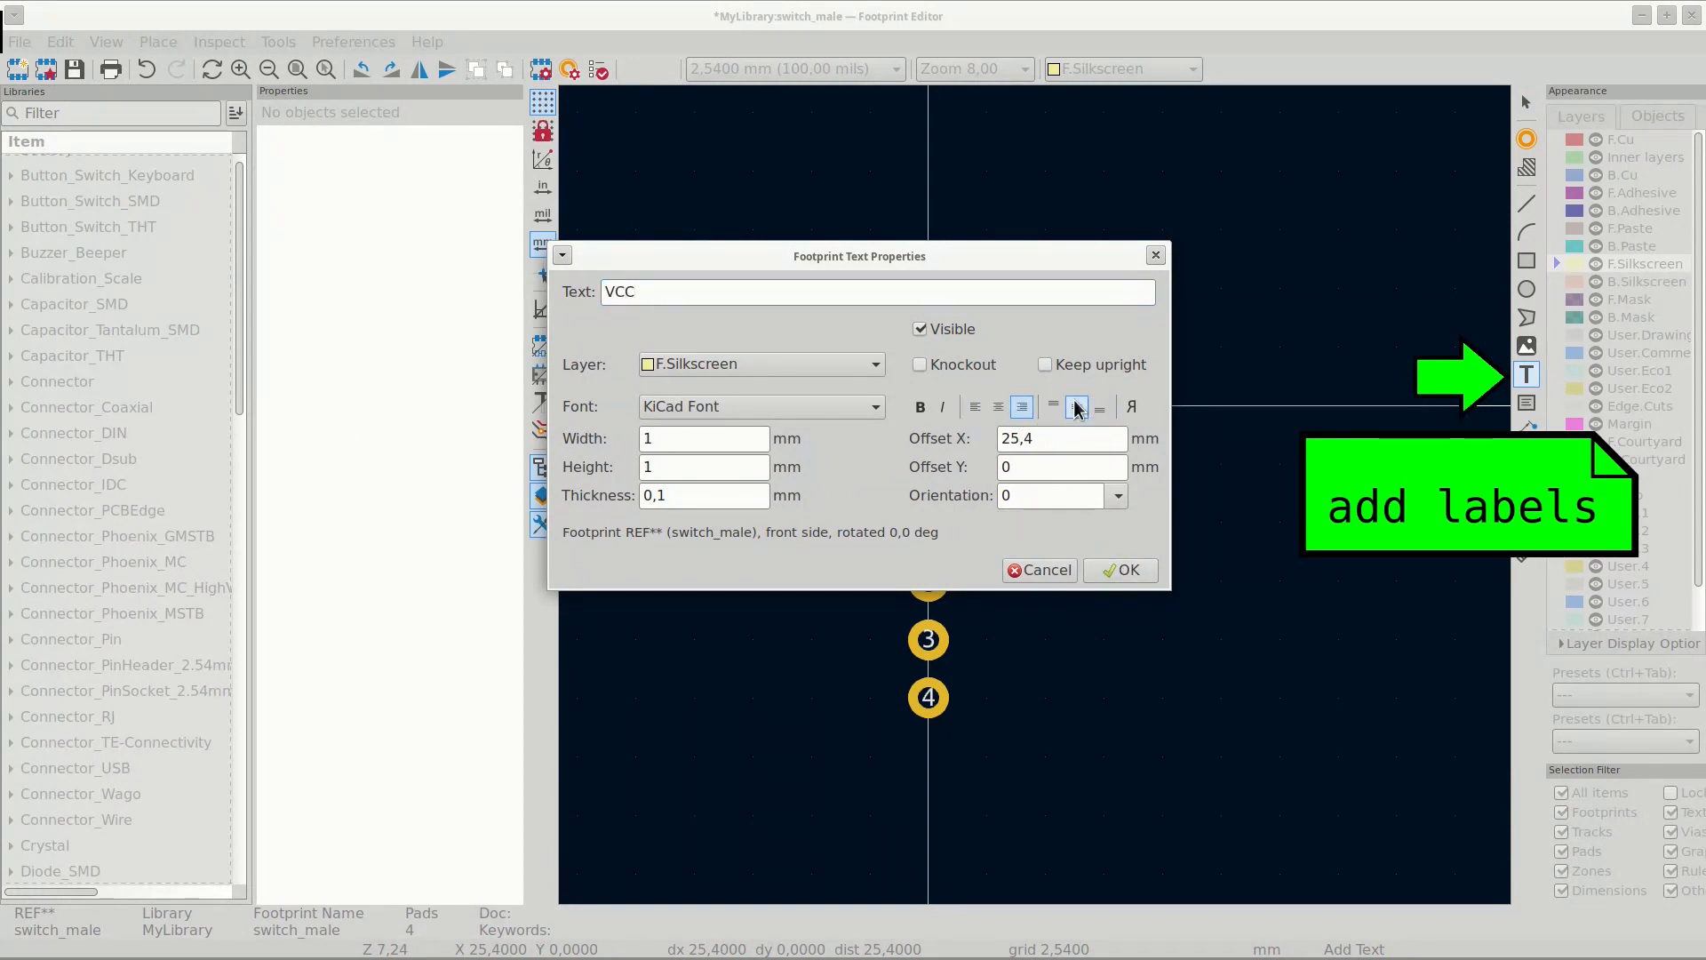
left_click(1122, 570)
left_click(870, 522)
- Set the grid to 0.635 mm and add a right-aligned IN silkscreen text beside pad 2
left_click(800, 68)
left_click(800, 170)
left_click(851, 596)
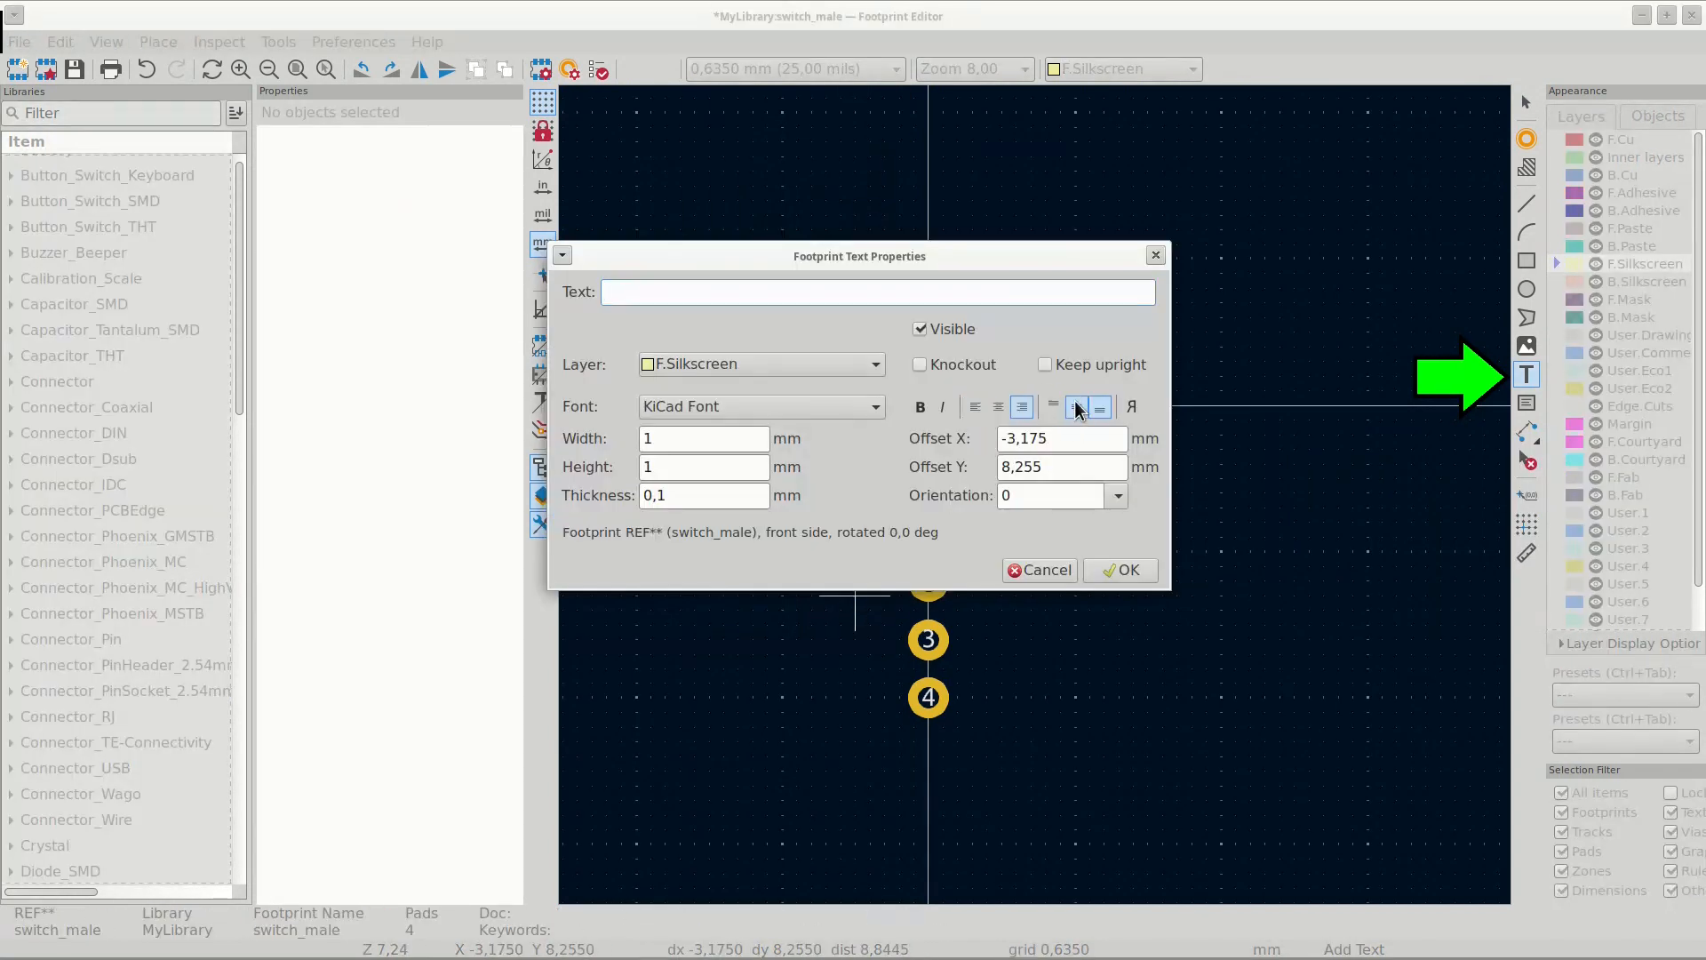
key("Return")
left_click(898, 581)
key("Escape")
- Copy the IN label beside pads 3 and 4, and move the VCC label closer to pad 1 in line with the others
left_click(884, 581)
key("ctrl+c")
key("ctrl+v")
left_click(898, 638)
key("ctrl+v")
left_click(899, 698)
left_click_drag(869, 522, 898, 523)
- Change the label beside pad 4 to GND and the one beside pad 3 to OUT, then save the footprint
double_click(884, 698)
type("GND")
left_click(1122, 569)
double_click(881, 639)
type("GND")
left_click(1115, 569)
double_click(868, 639)
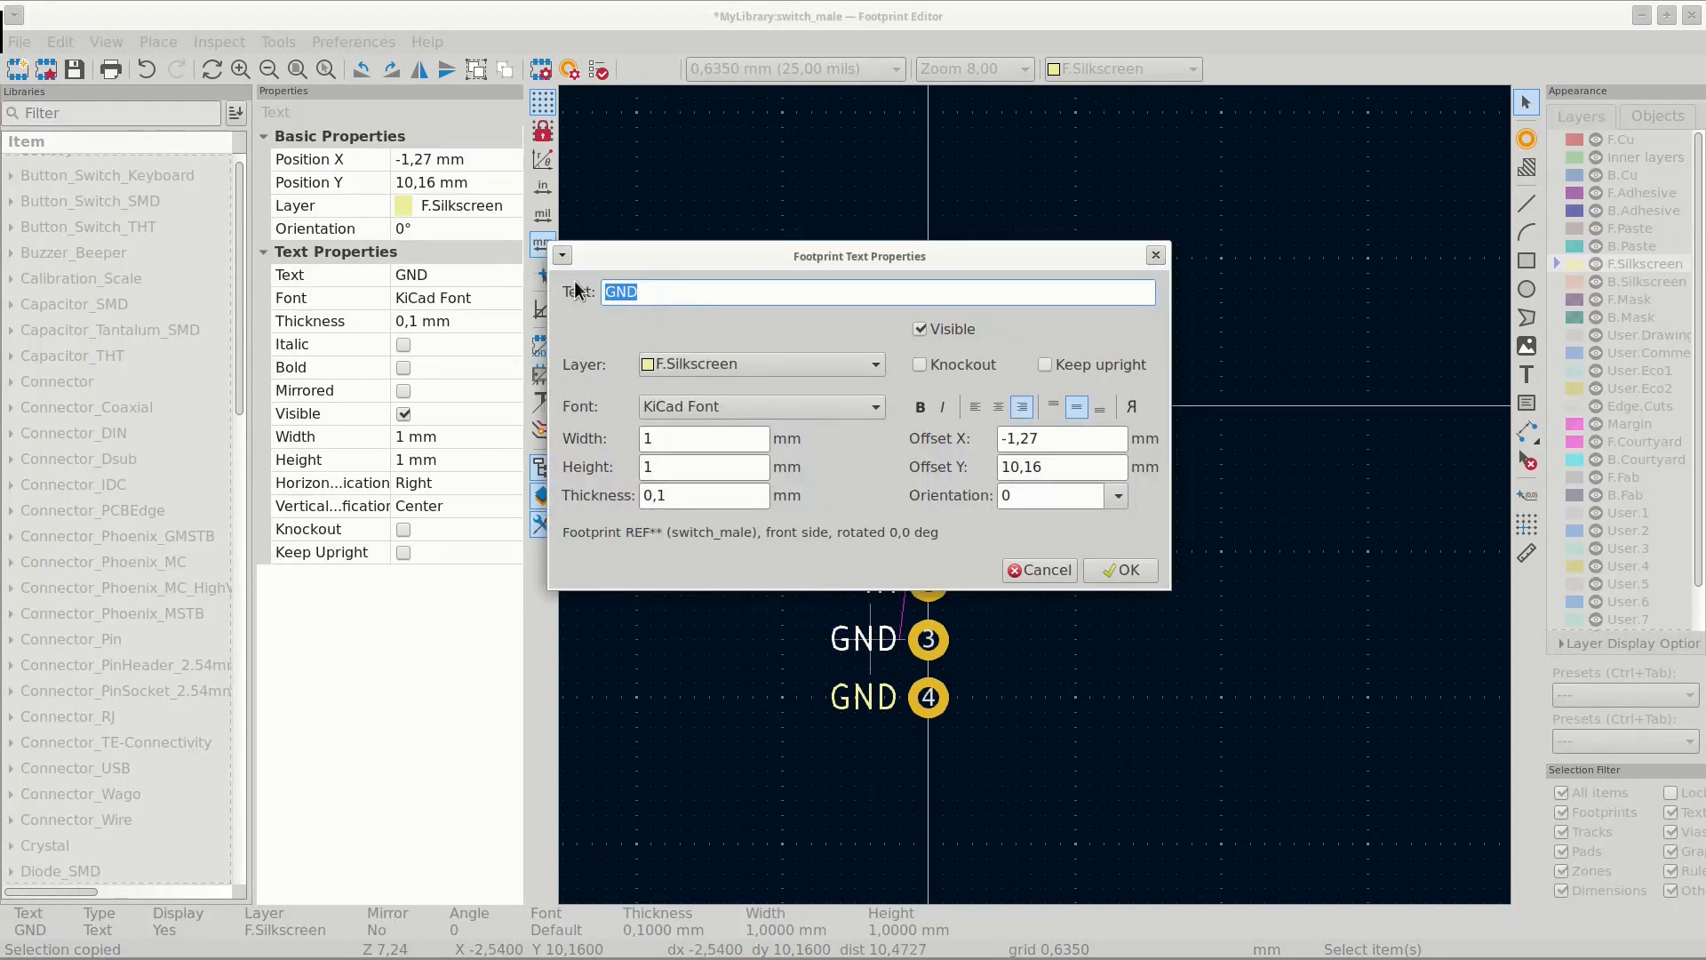
type("OUT")
key("Return")
key("ctrl+s")
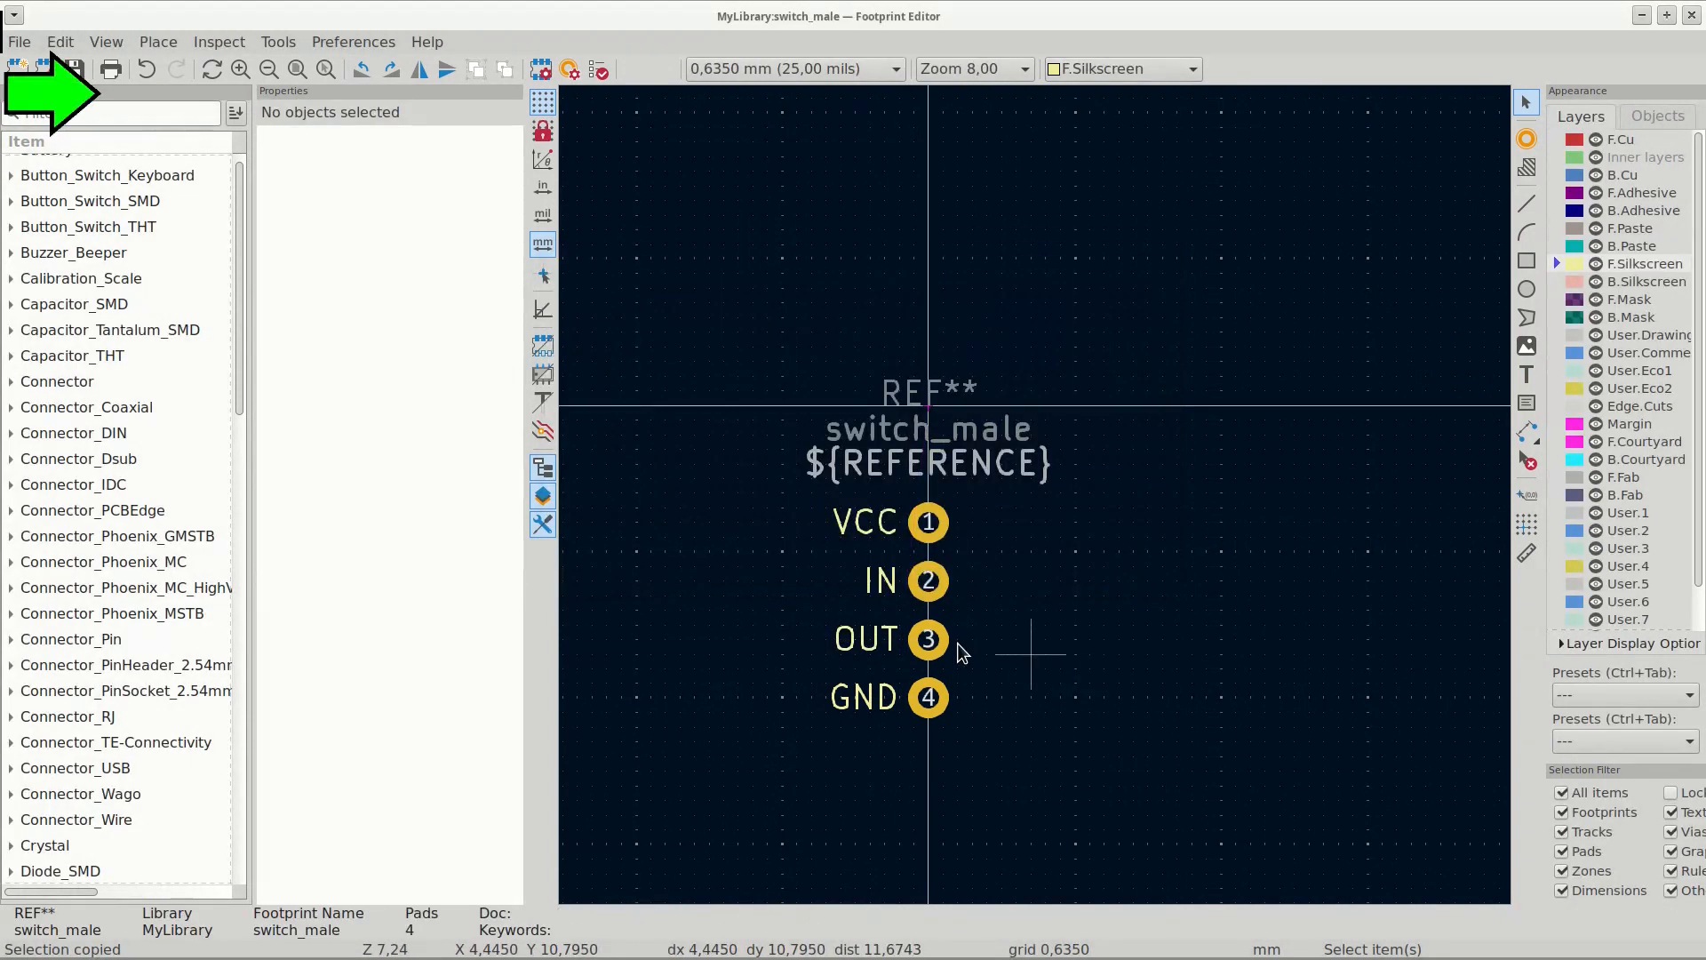
- Open the footprint in the 3D Viewer and rotate the model to inspect its pads and labels
left_click(106, 42)
left_click(124, 89)
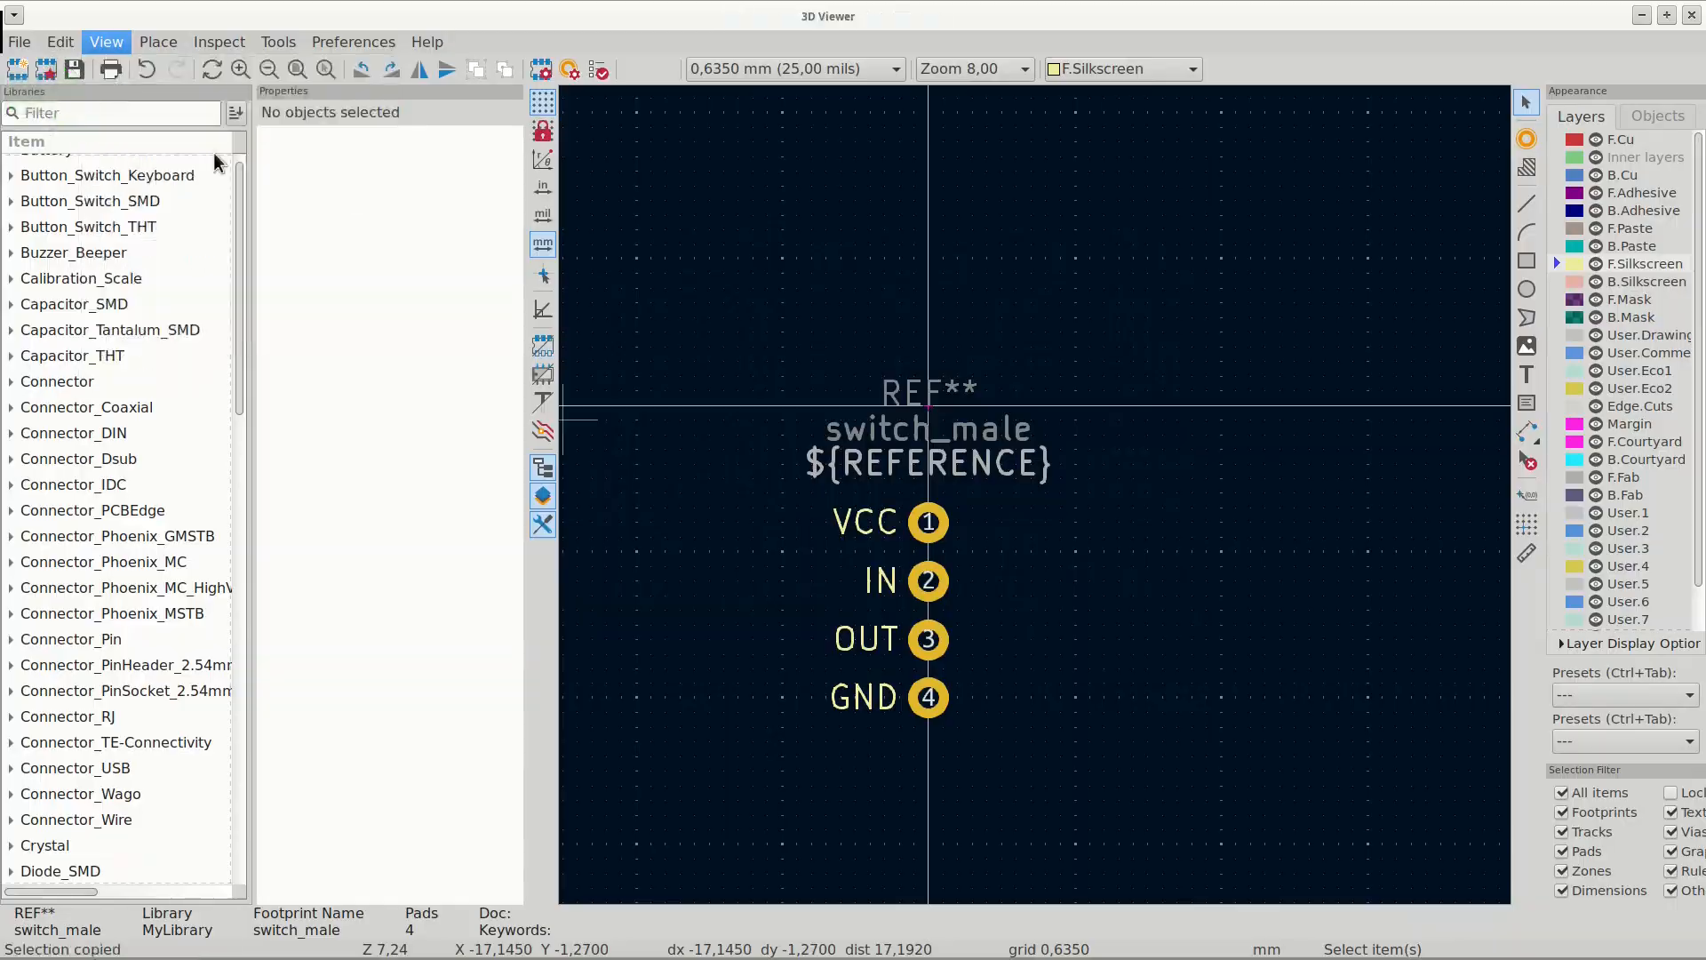
scroll(789, 493, "down", 4)
left_click_drag(605, 549, 1510, 533)
left_click_drag(867, 522, 1105, 507)
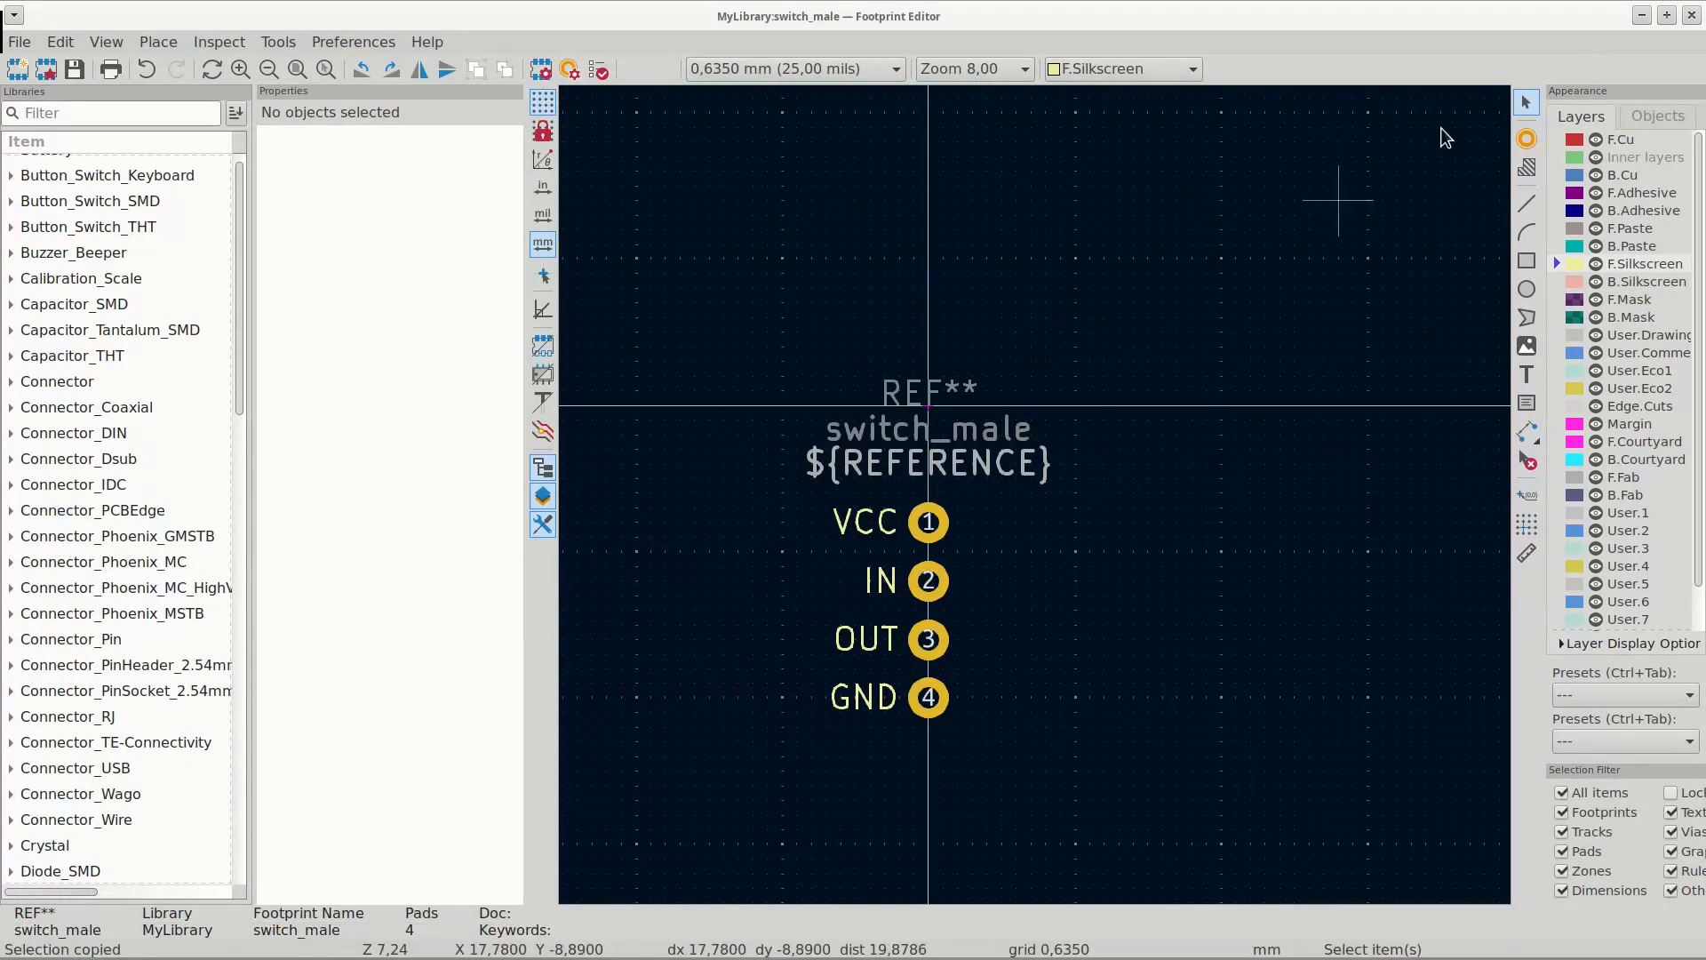
- Return to the Schematic Editor, assign the MyLibrary:switch_male footprint to J1, and save the schematic
left_click(1691, 18)
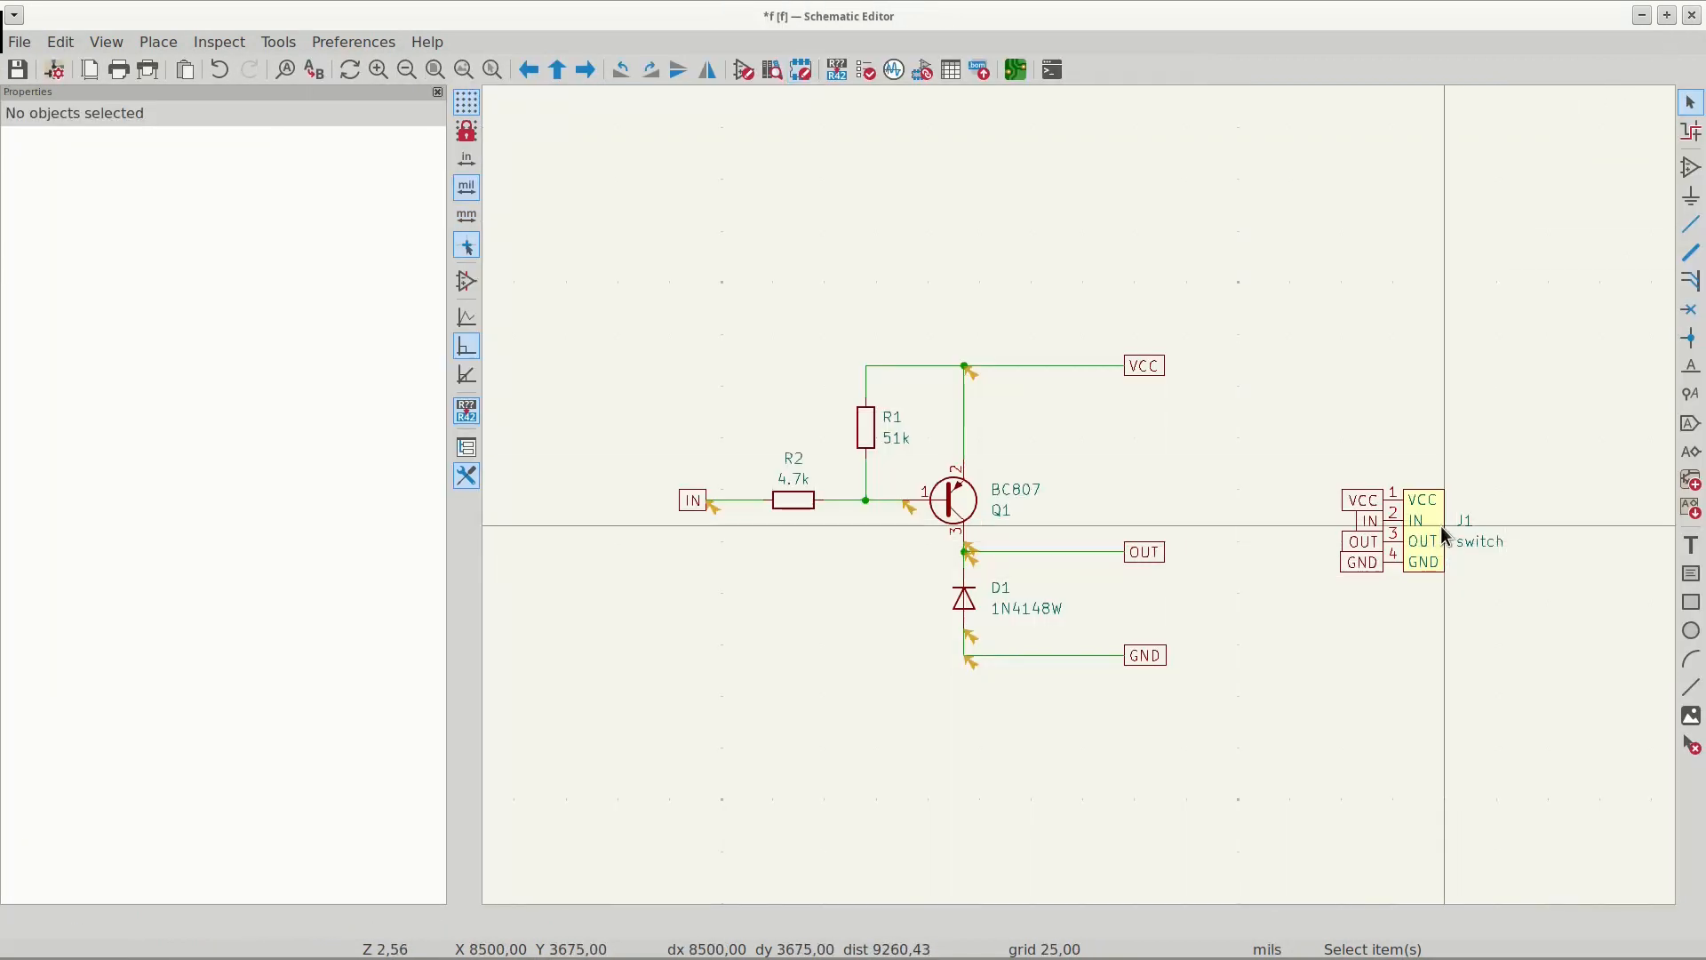
key("e")
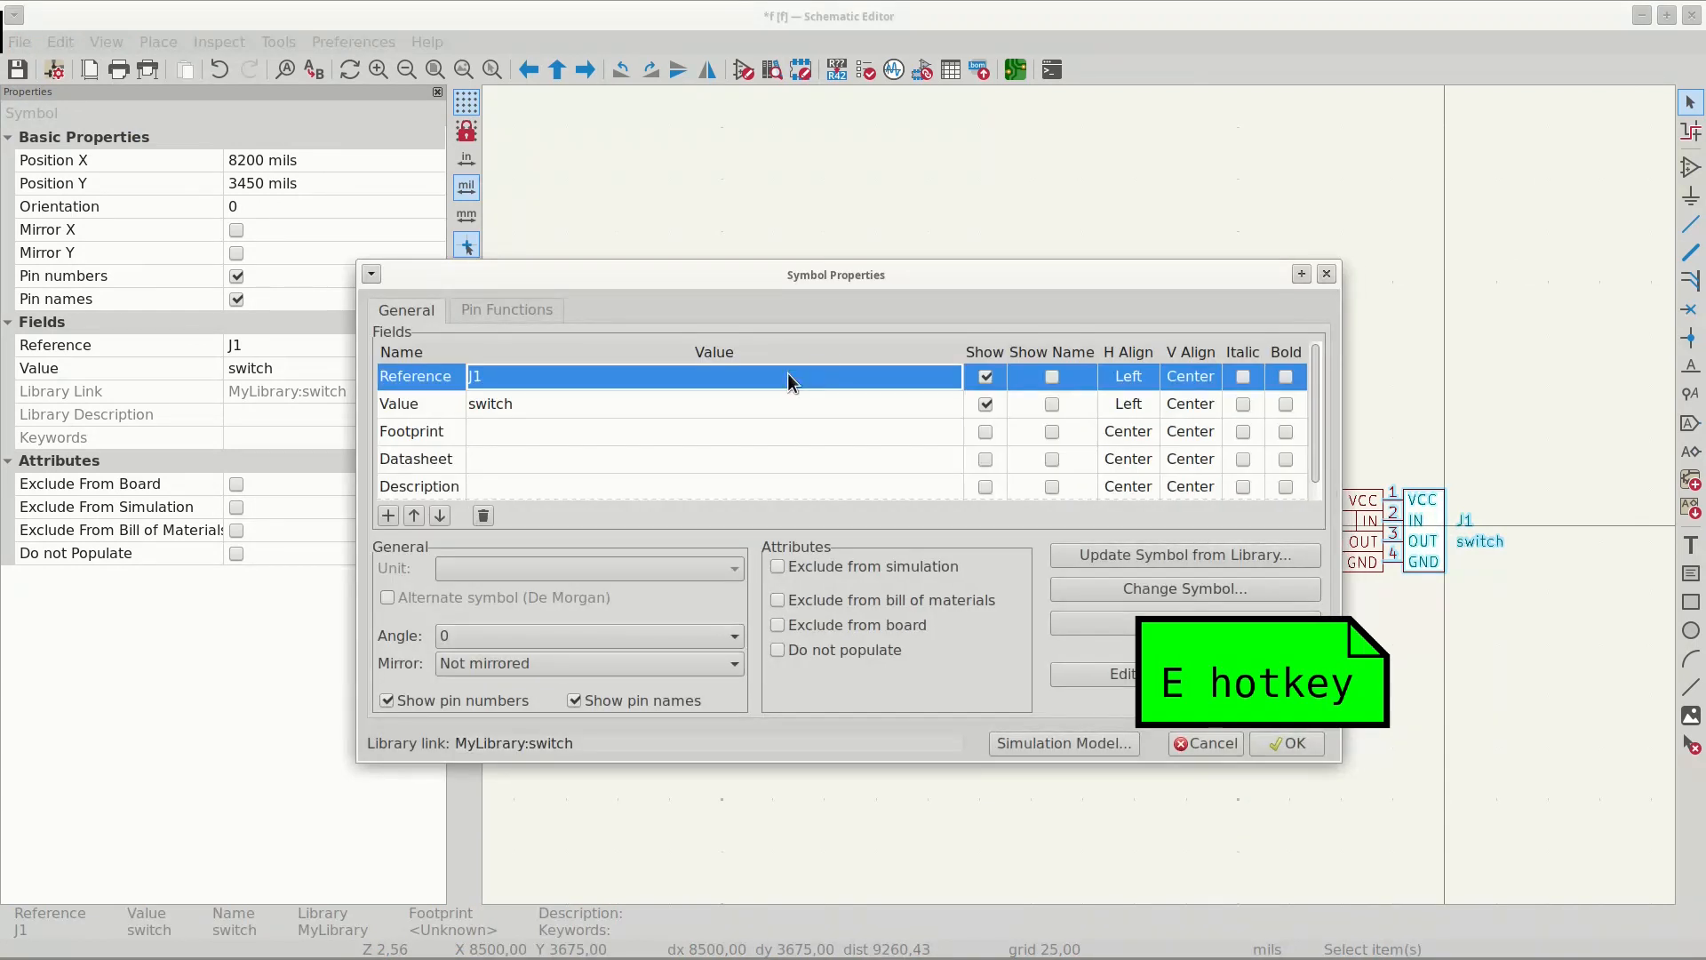
left_click(729, 426)
left_click(733, 429)
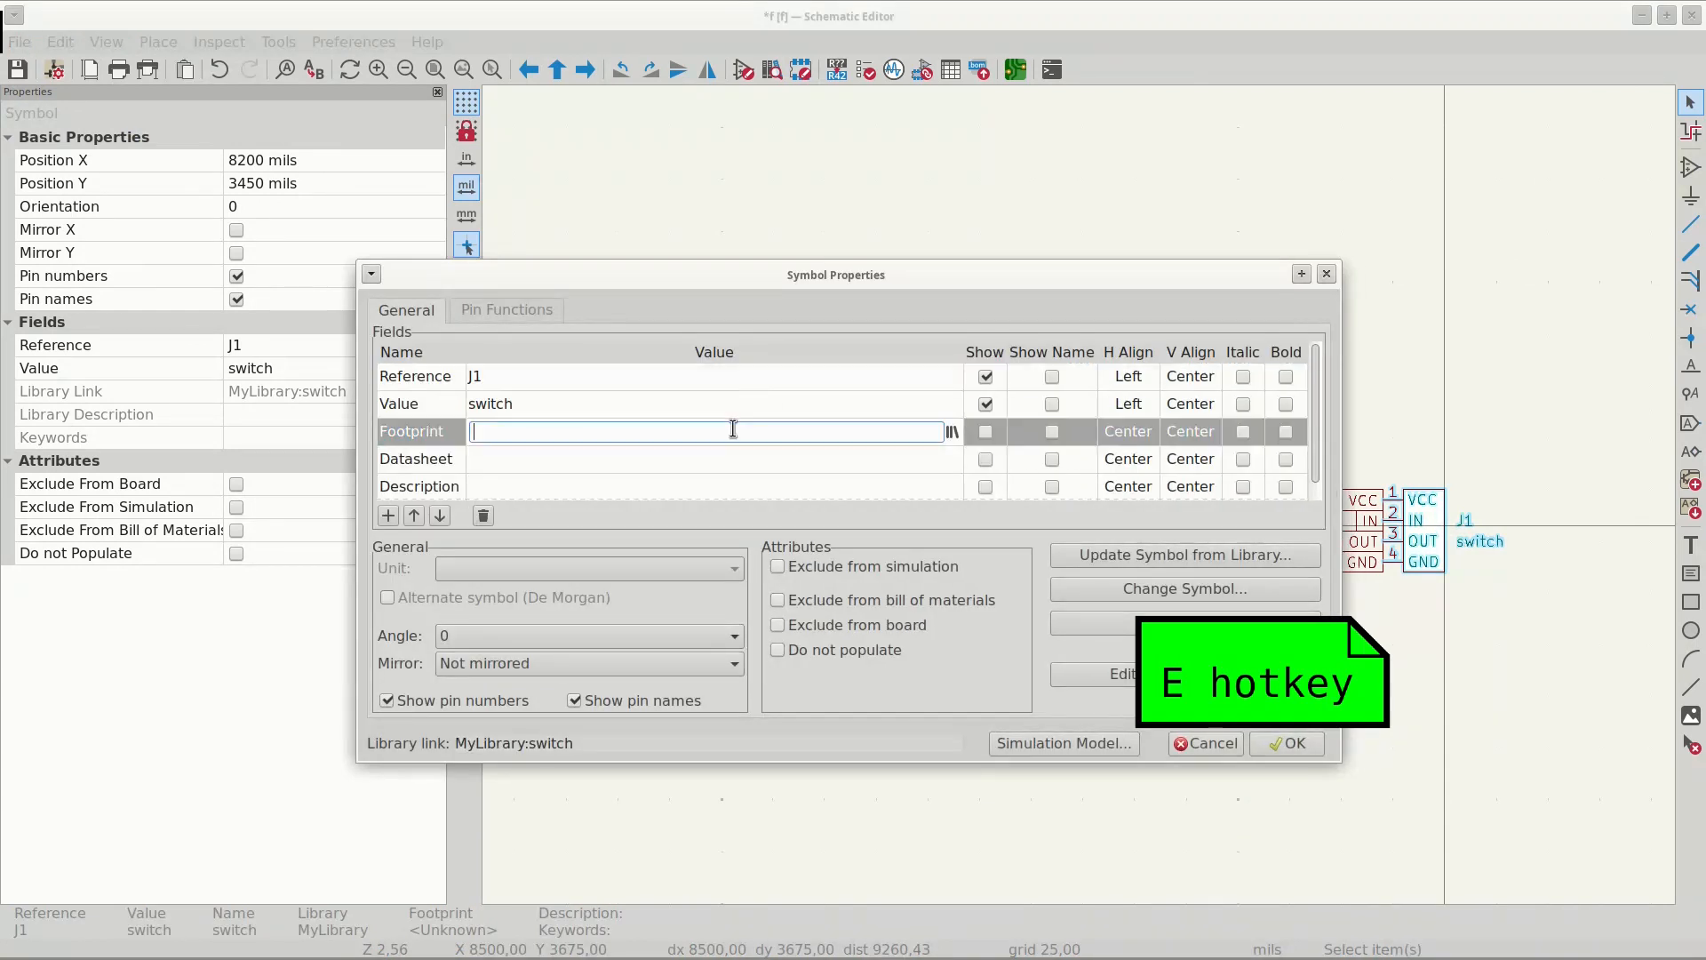
left_click(949, 432)
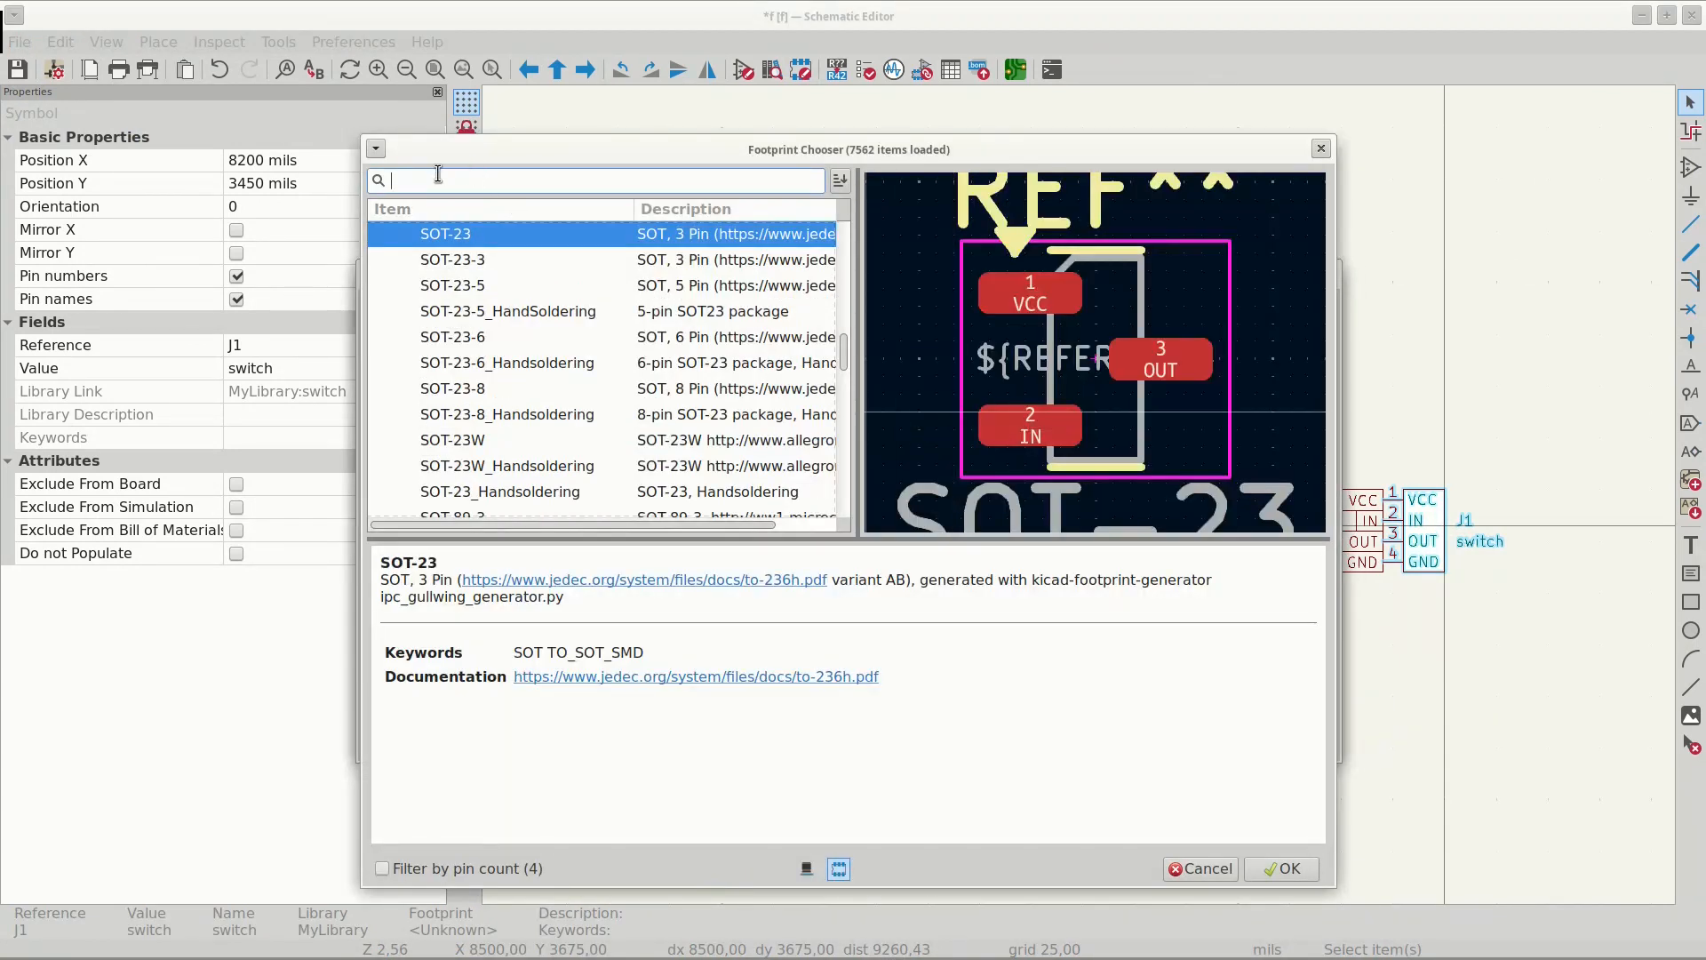
type("switch")
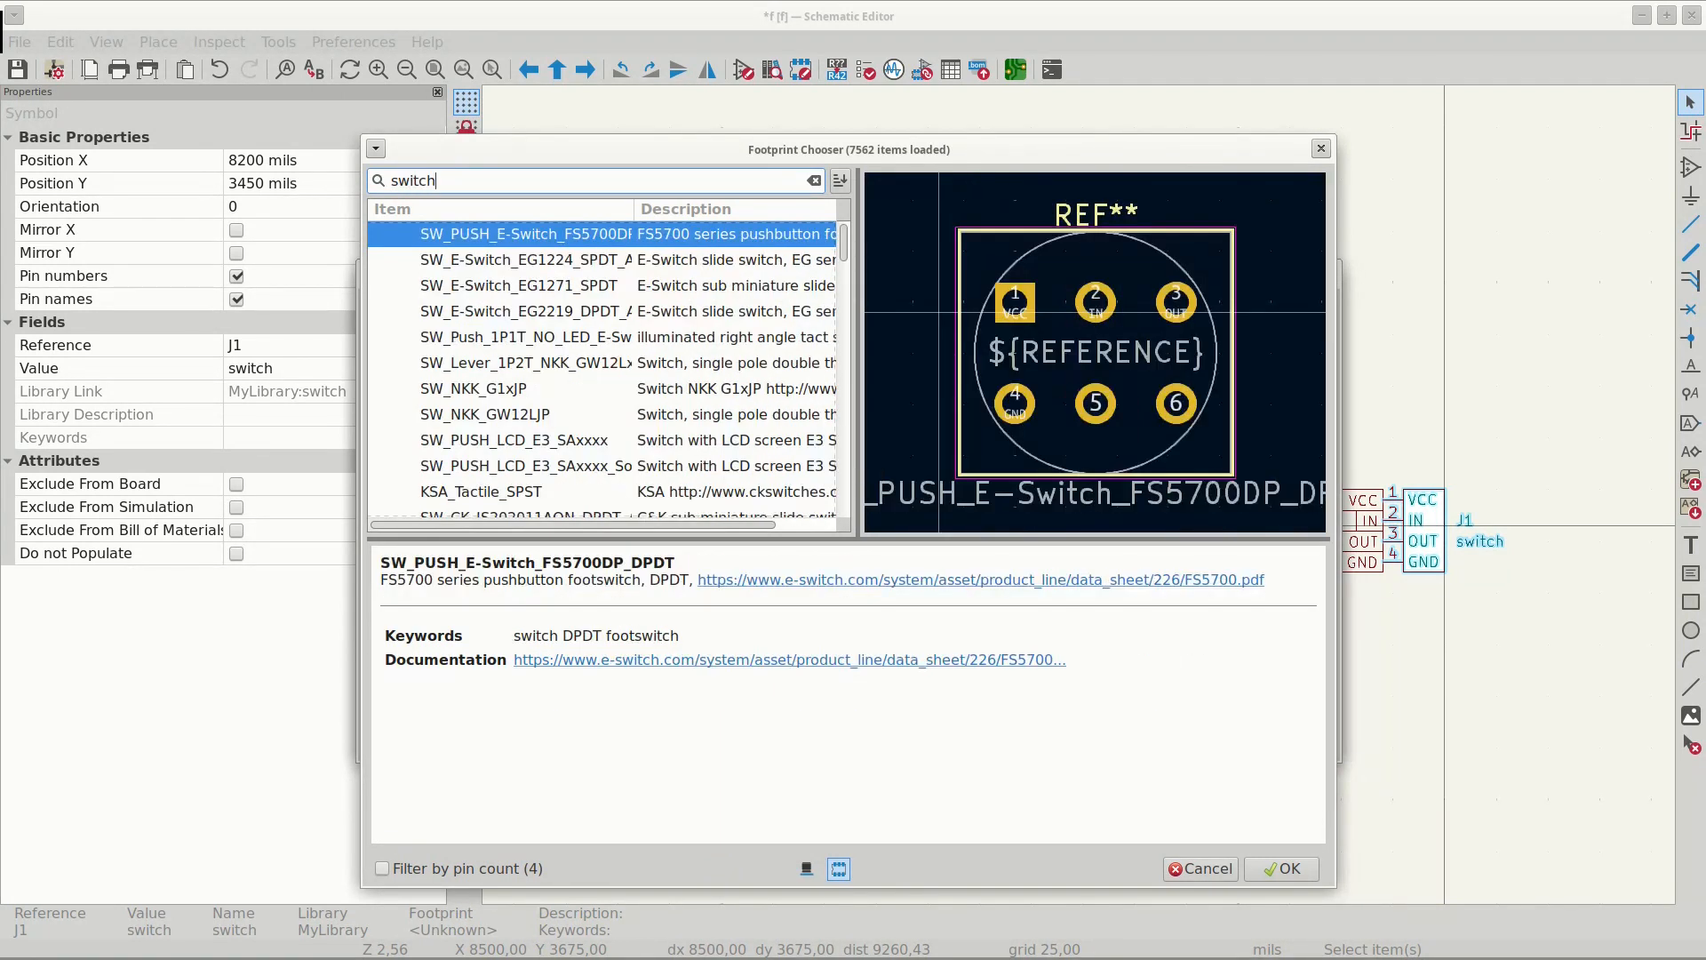
type("_male")
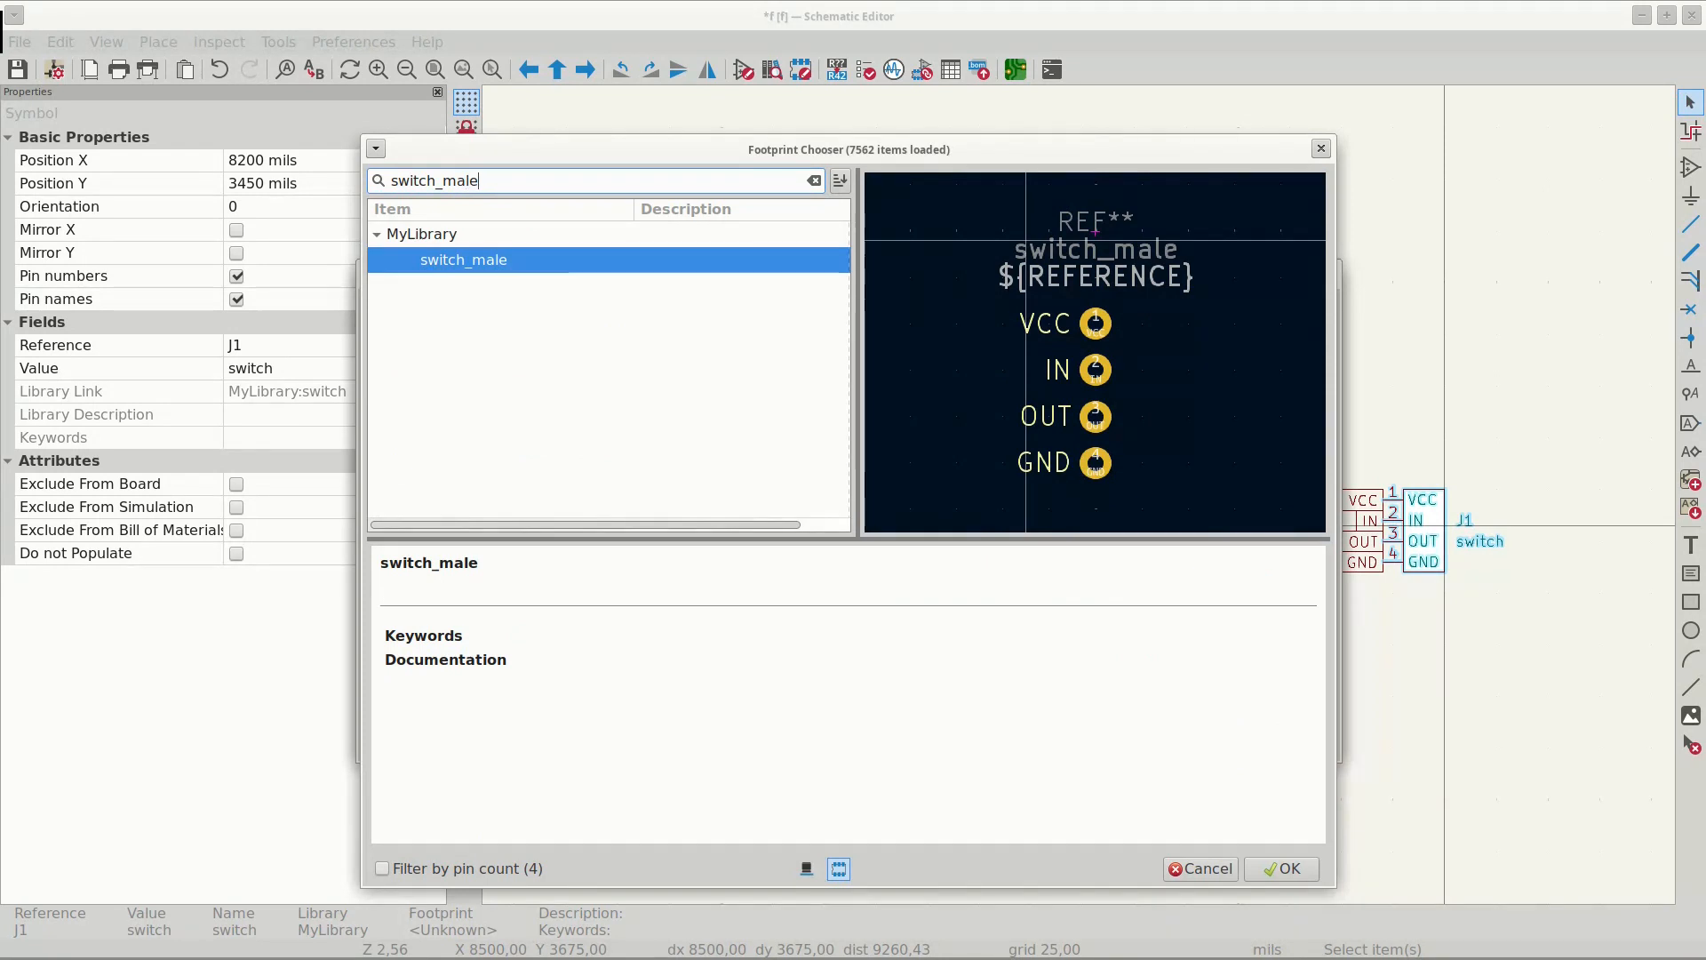
left_click(1300, 870)
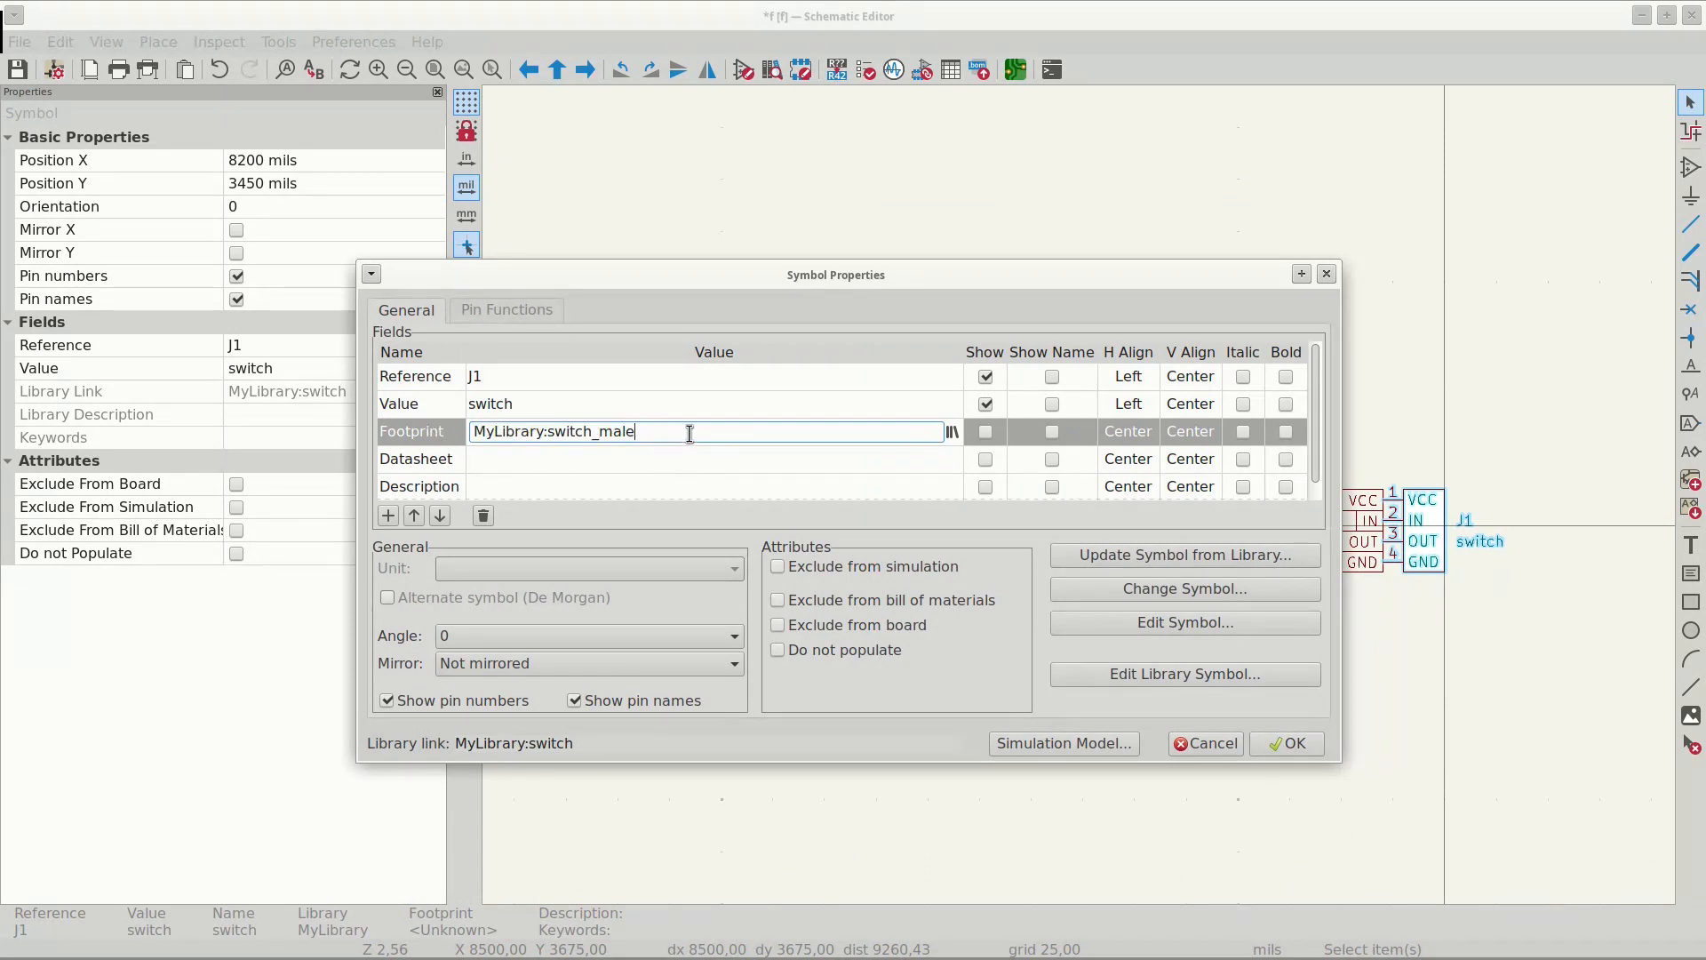
left_click(1285, 744)
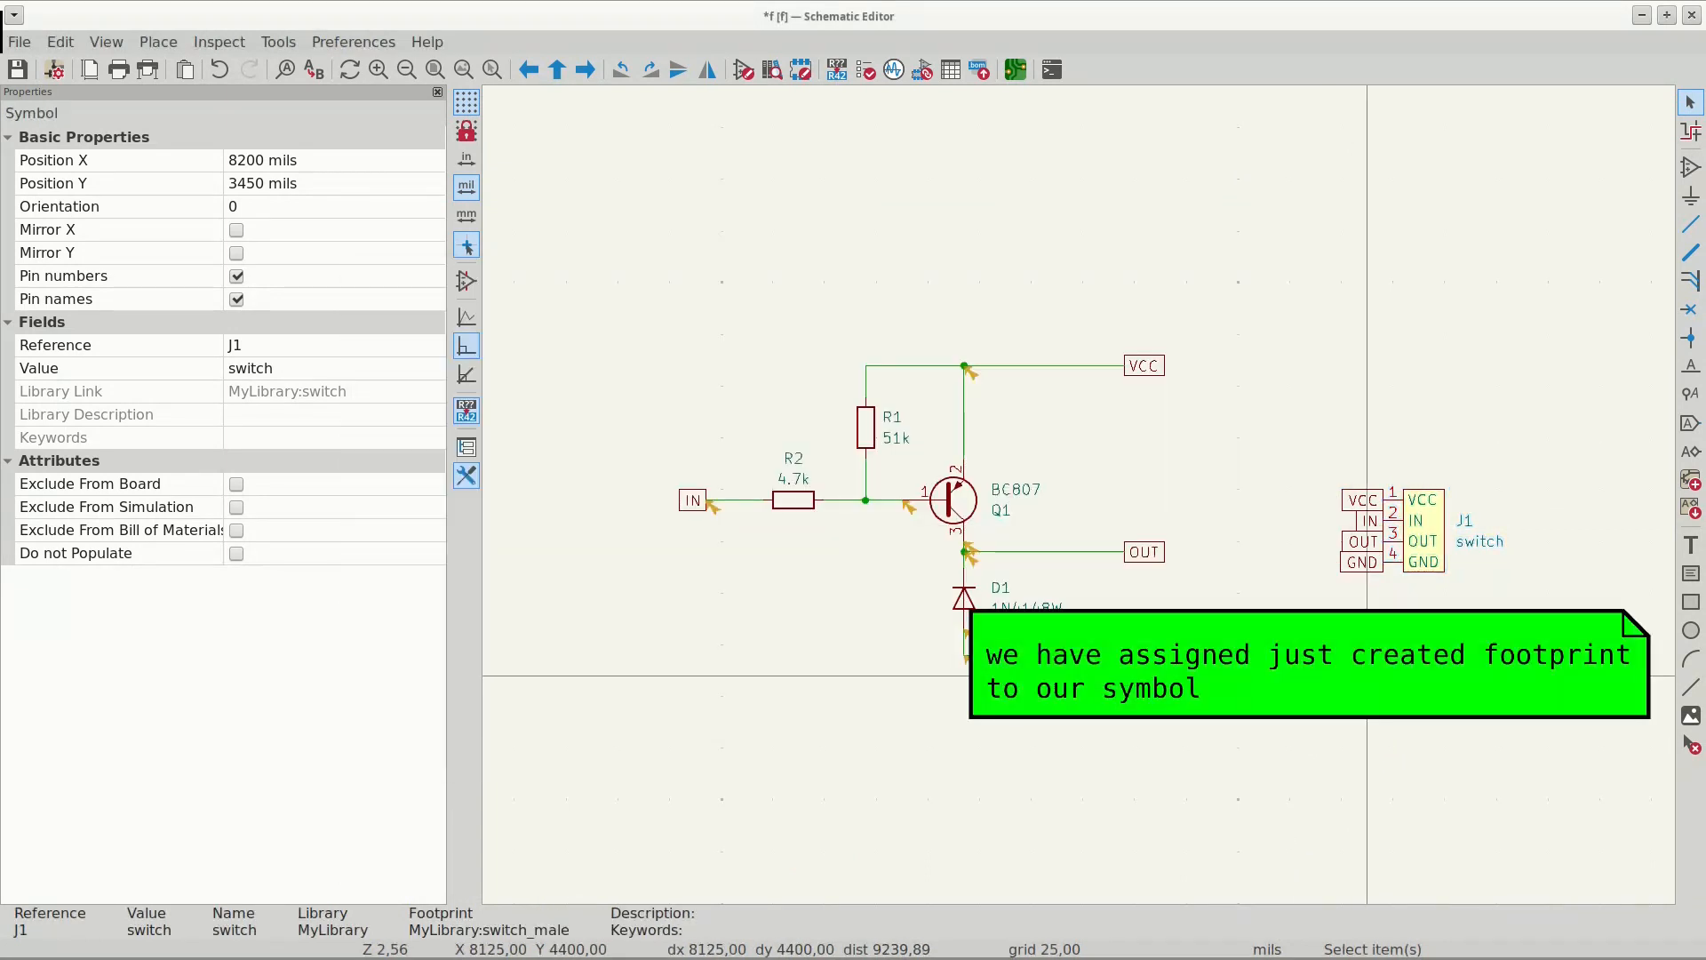
left_click(1367, 676)
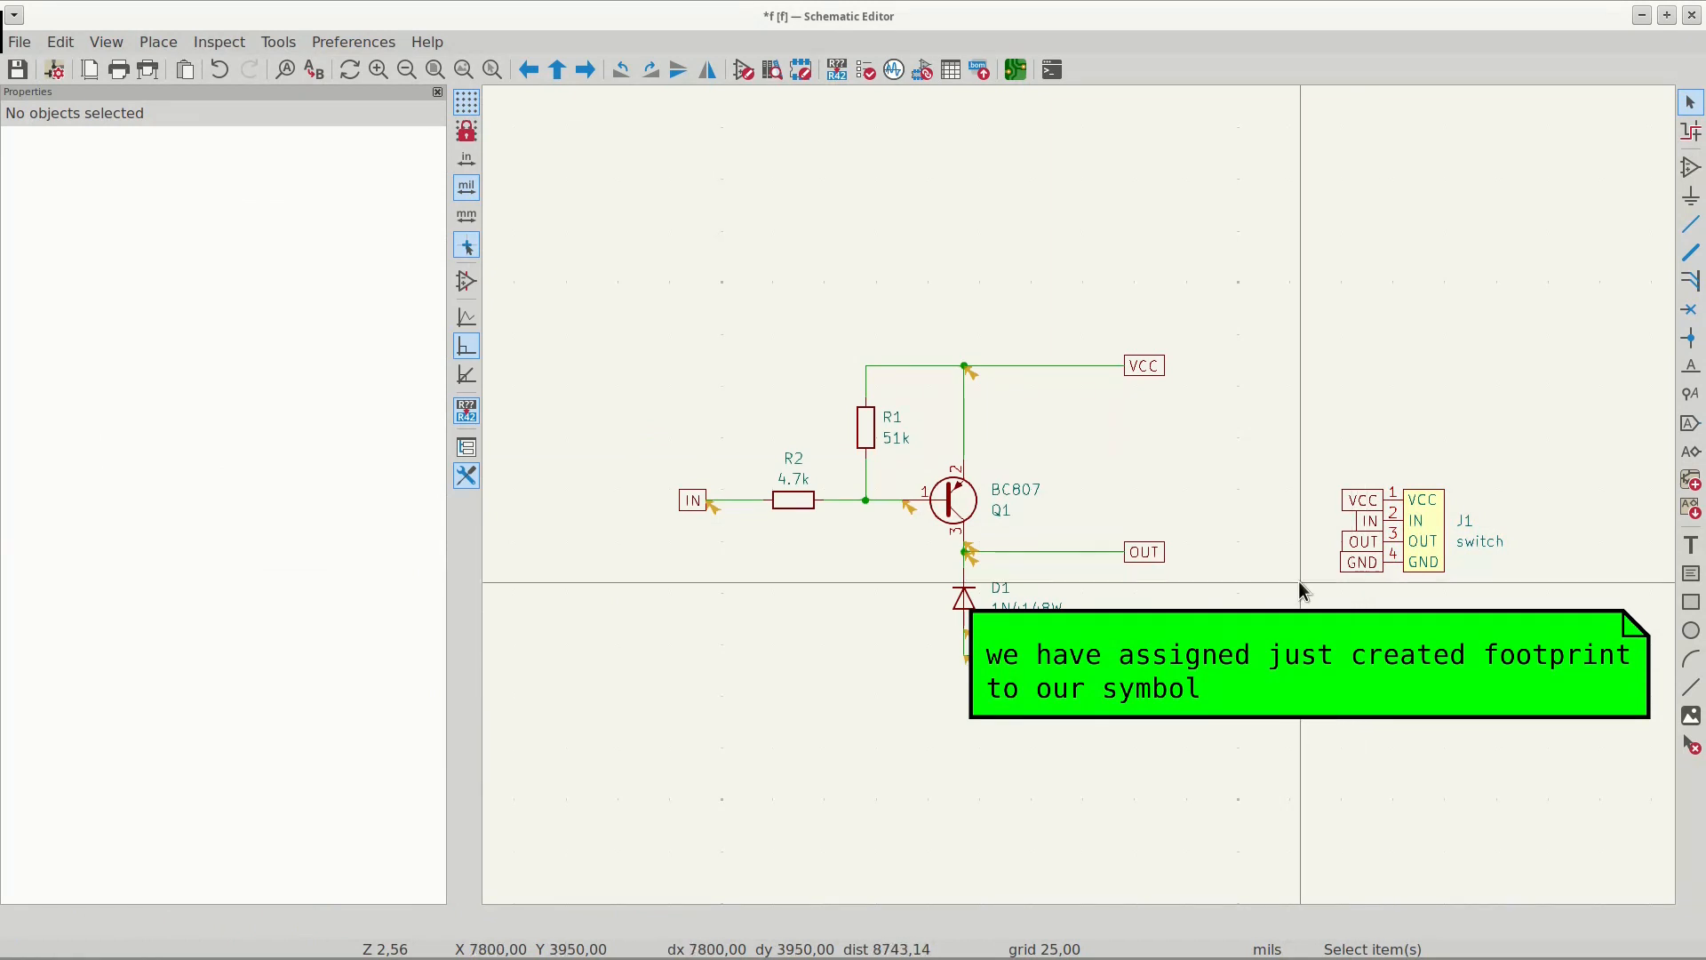
key("ctrl+s")
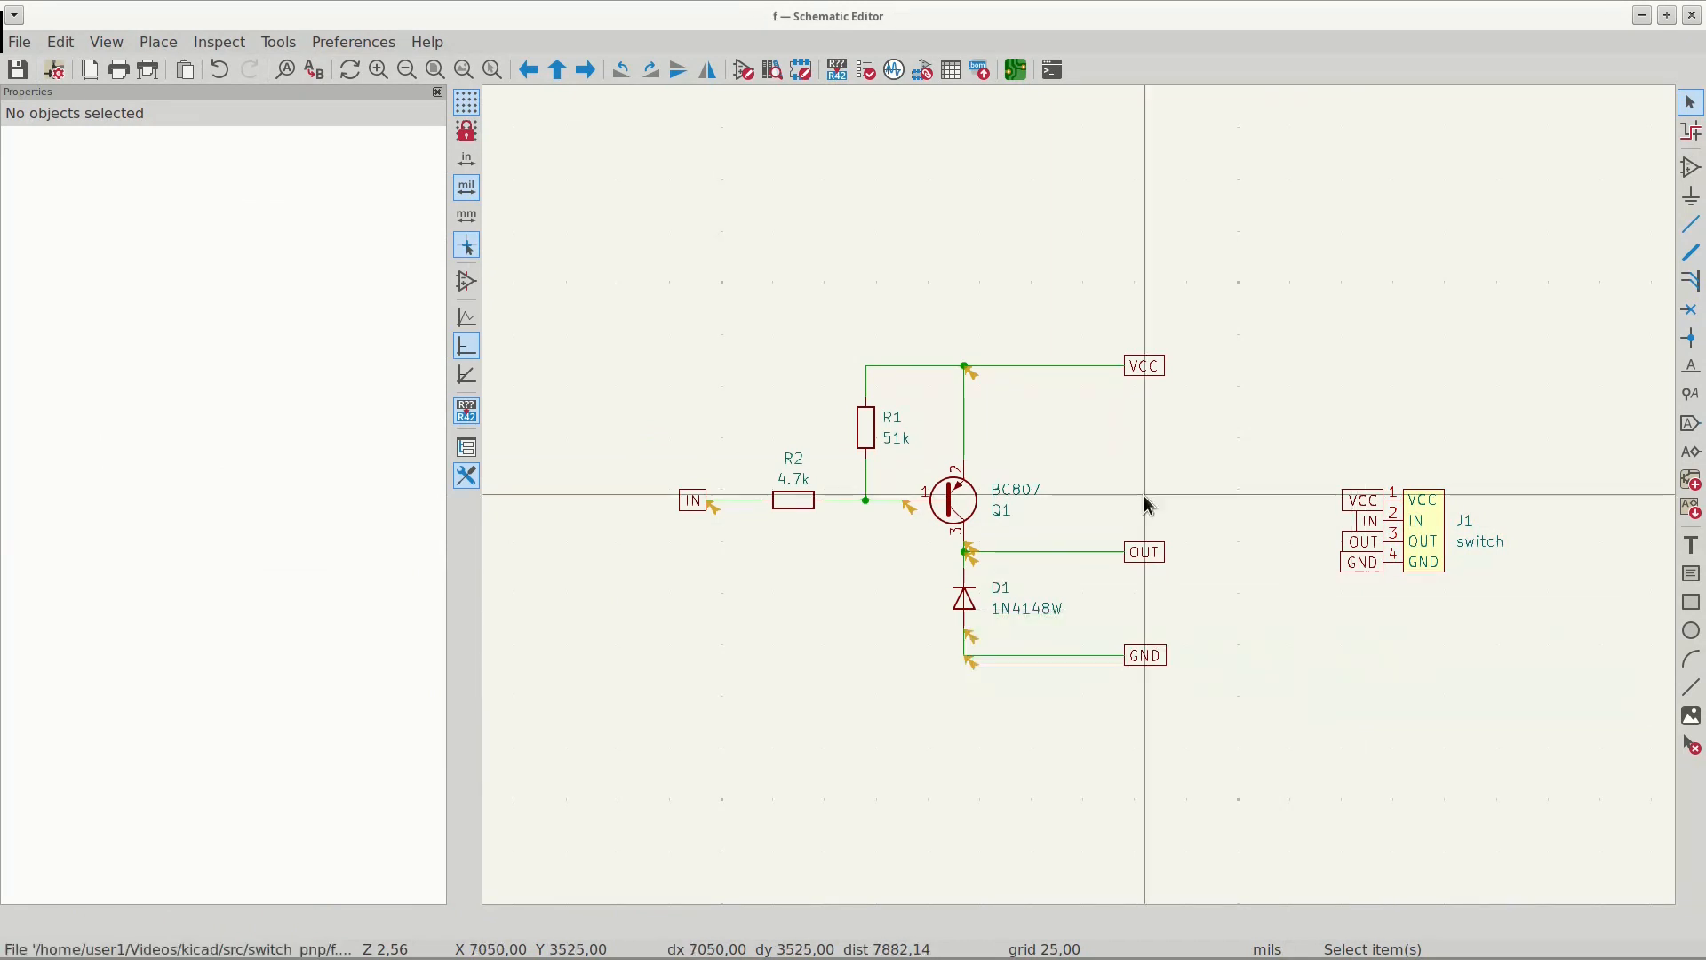
- Update the PCB from the schematic, replacing footprints with those specified in the schematic
left_click(354, 44)
mouse_move(284, 45)
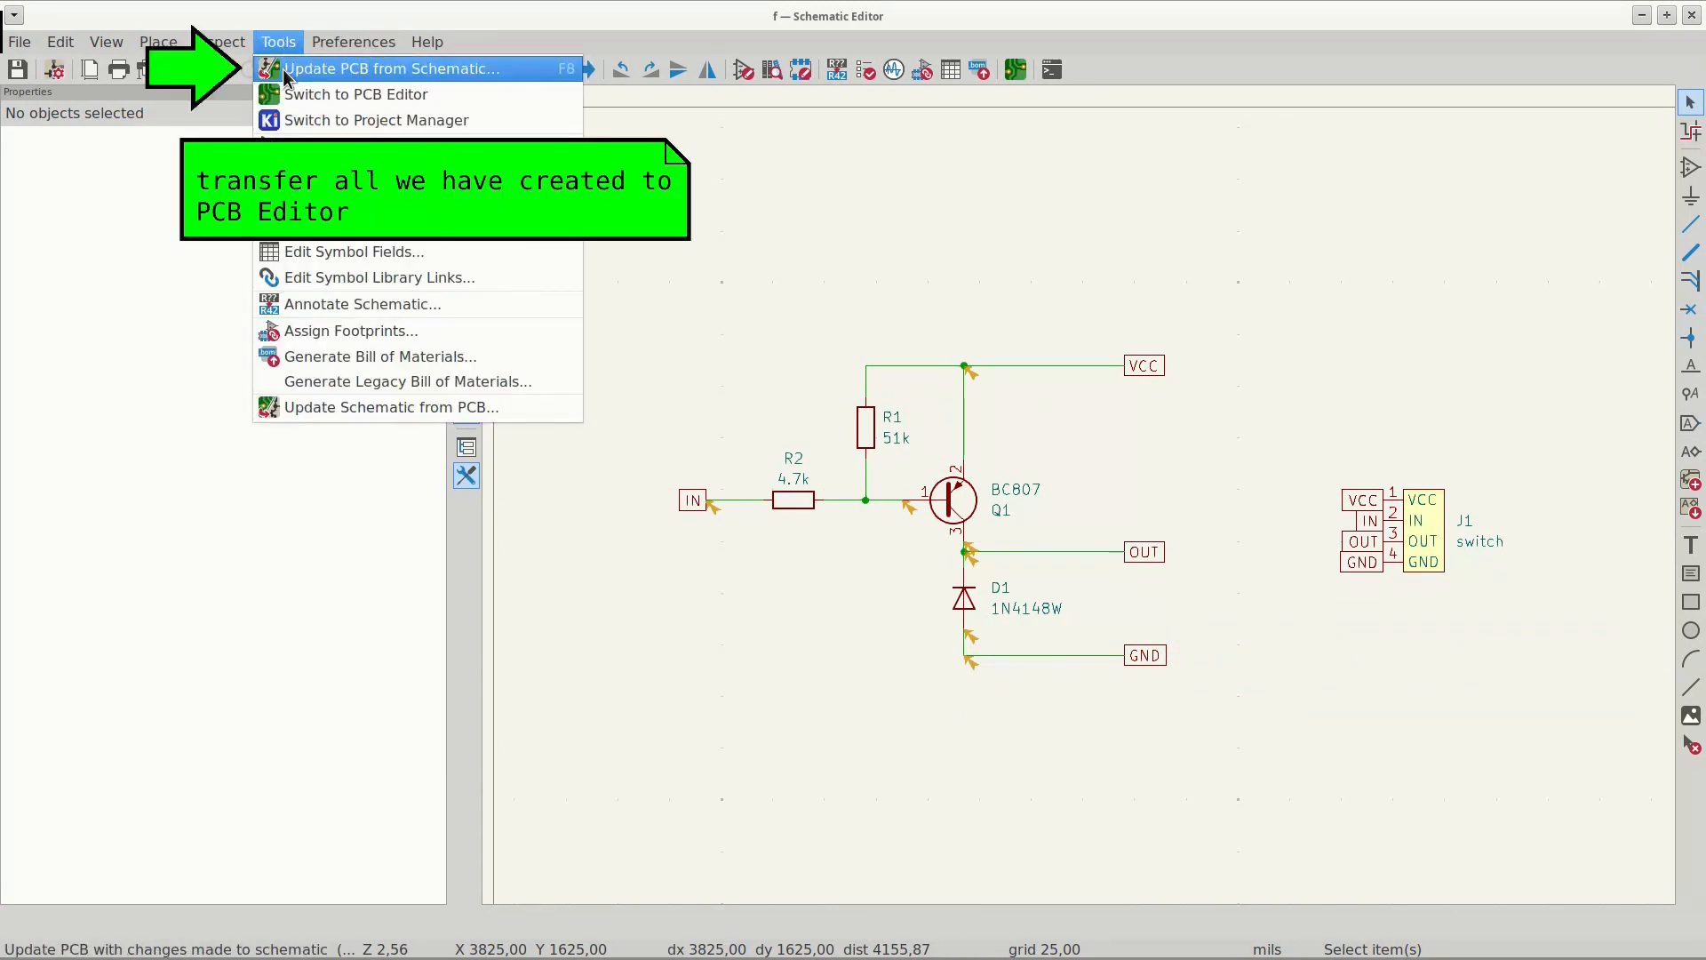
left_click(283, 70)
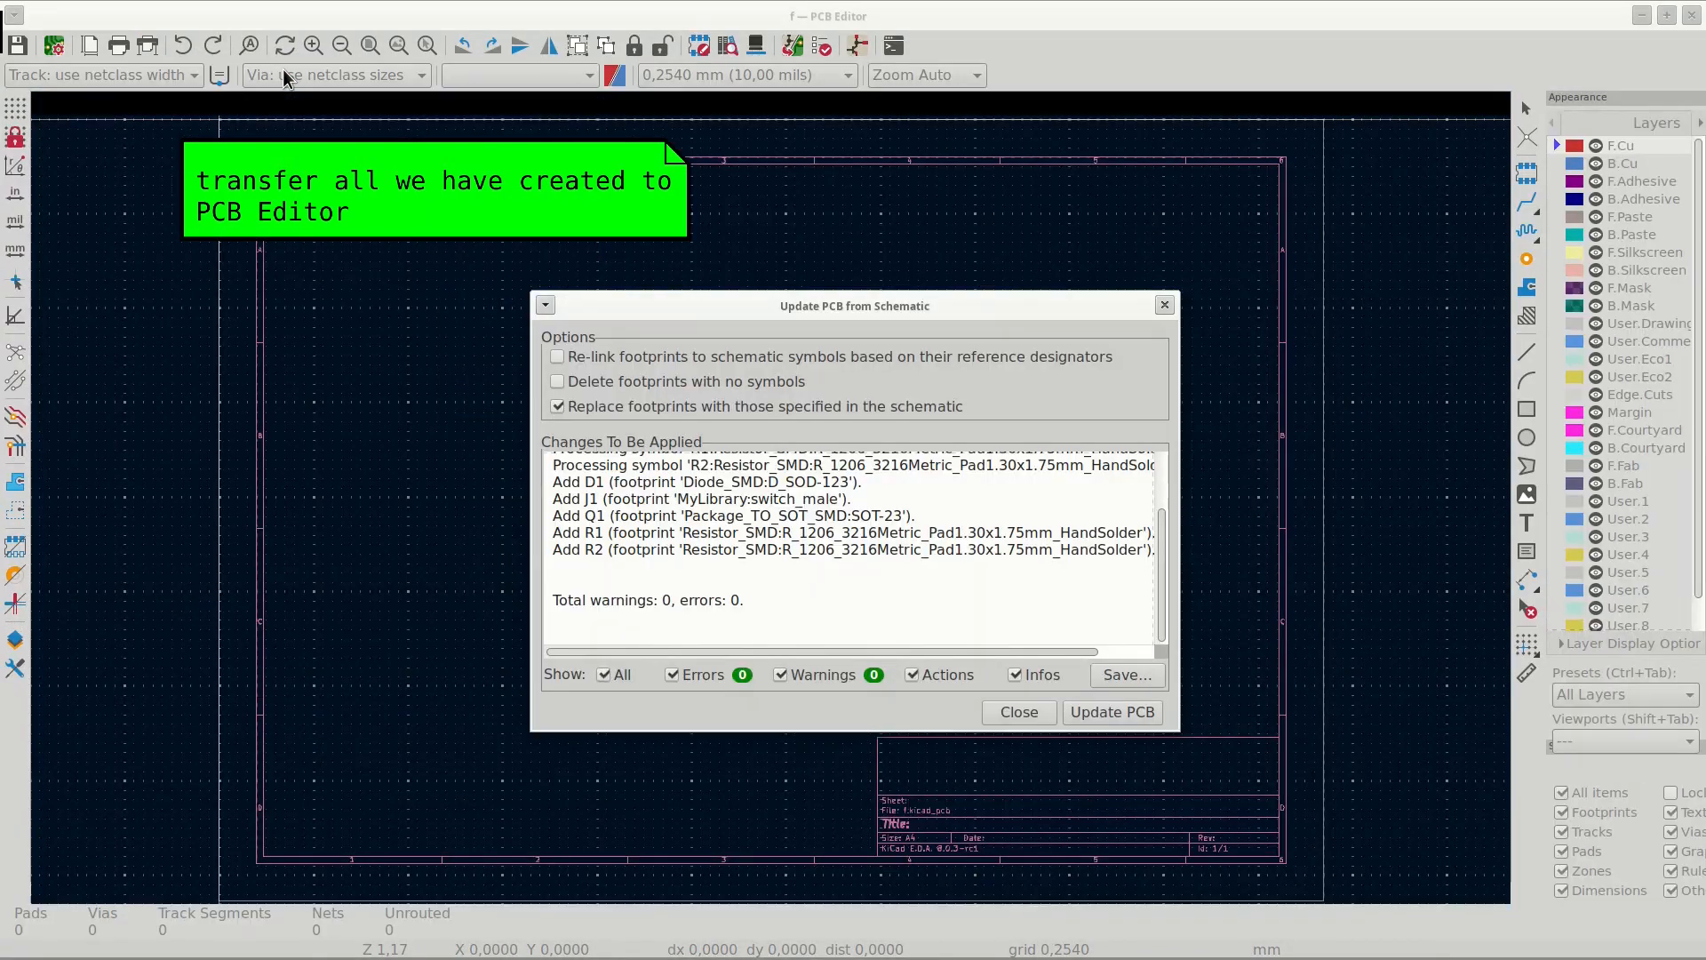
left_click(1113, 708)
left_click(1020, 712)
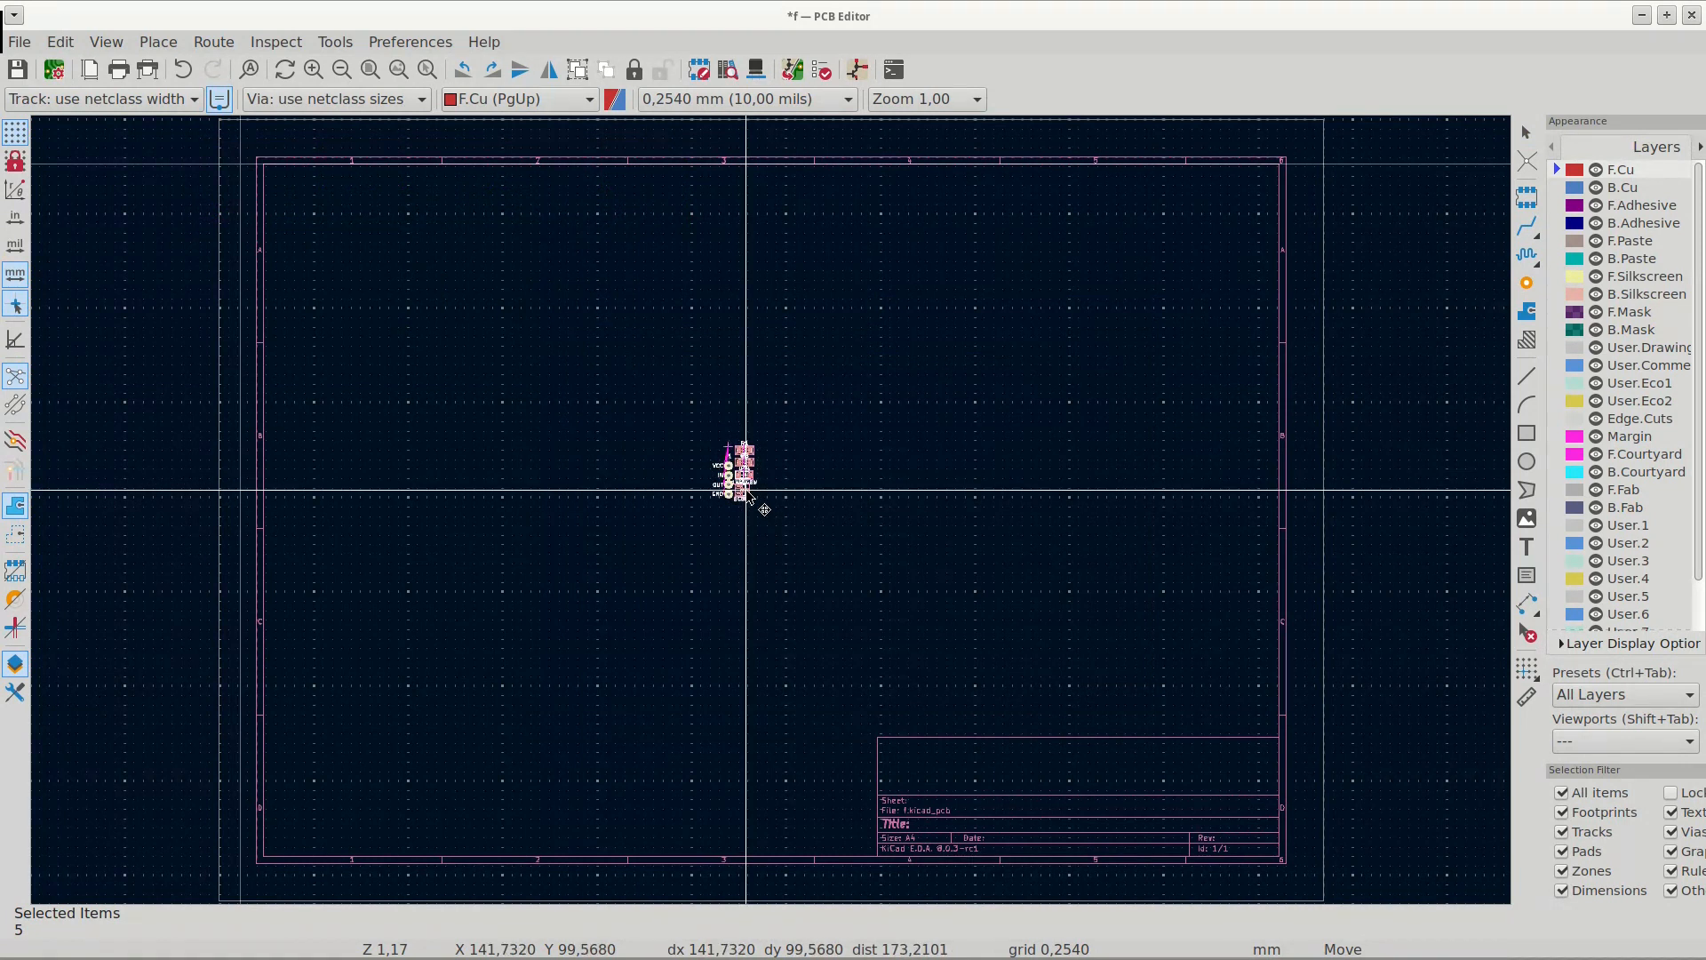
- Place the imported group of five footprints near the middle of the PCB sheet and clear the selection
left_click(749, 494)
scroll(748, 494, "up", 8)
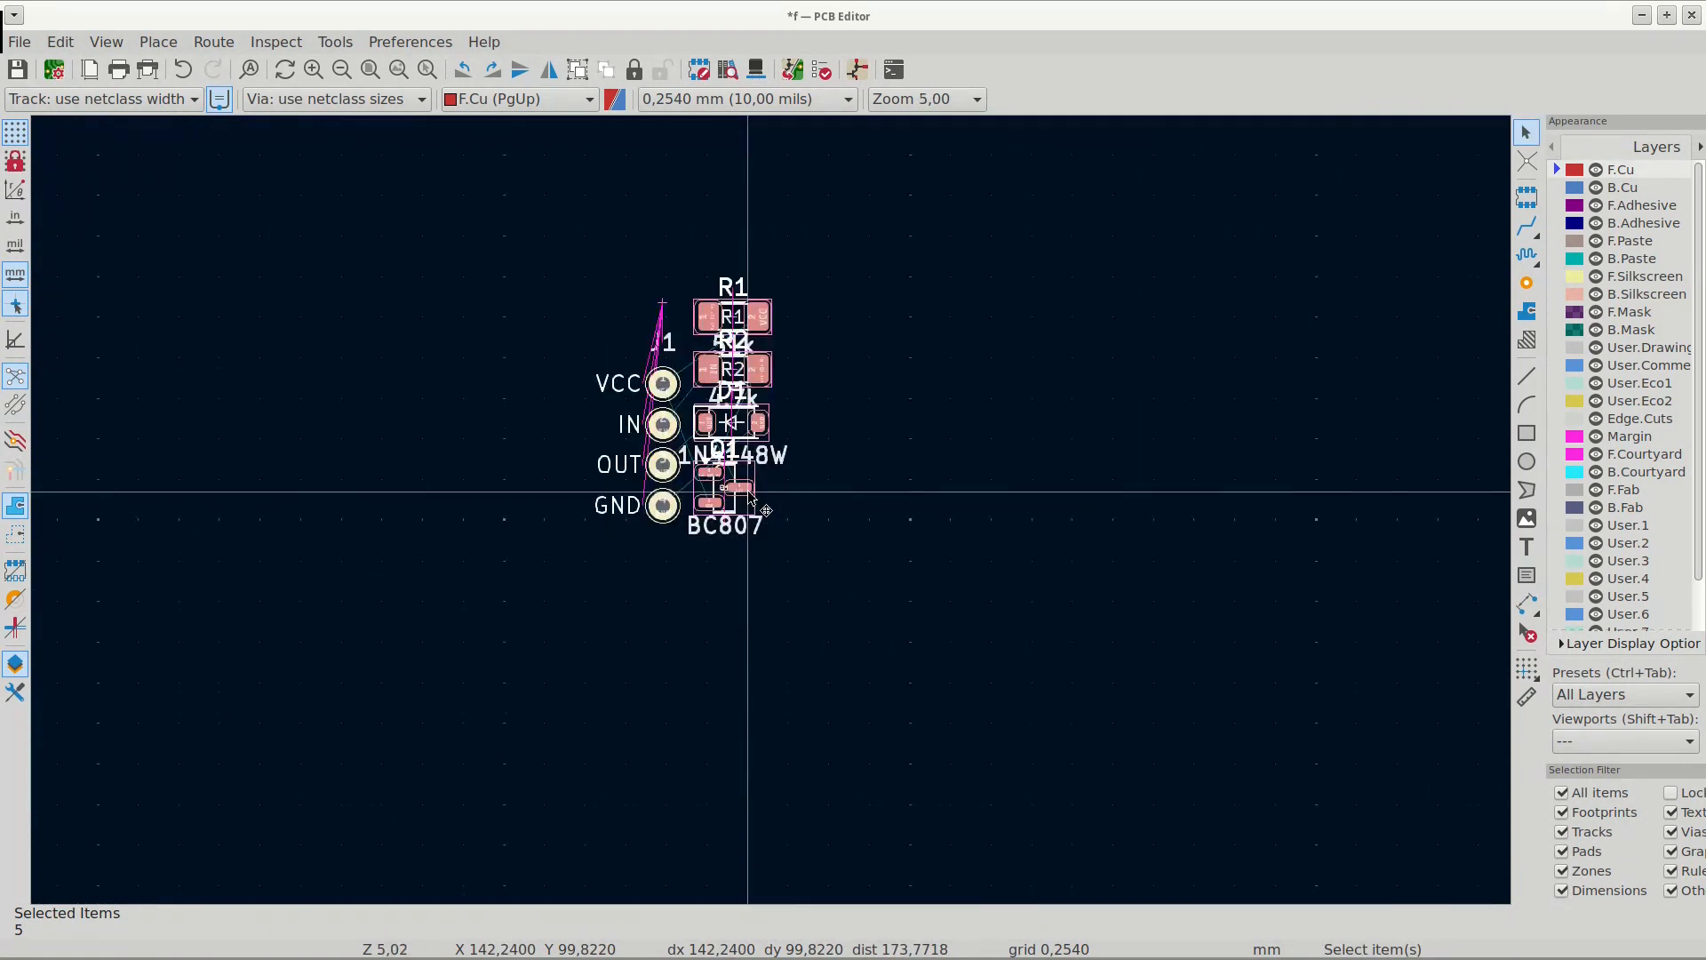
scroll(748, 494, "down", 1)
scroll(748, 493, "up", 2)
scroll(749, 493, "down", 2)
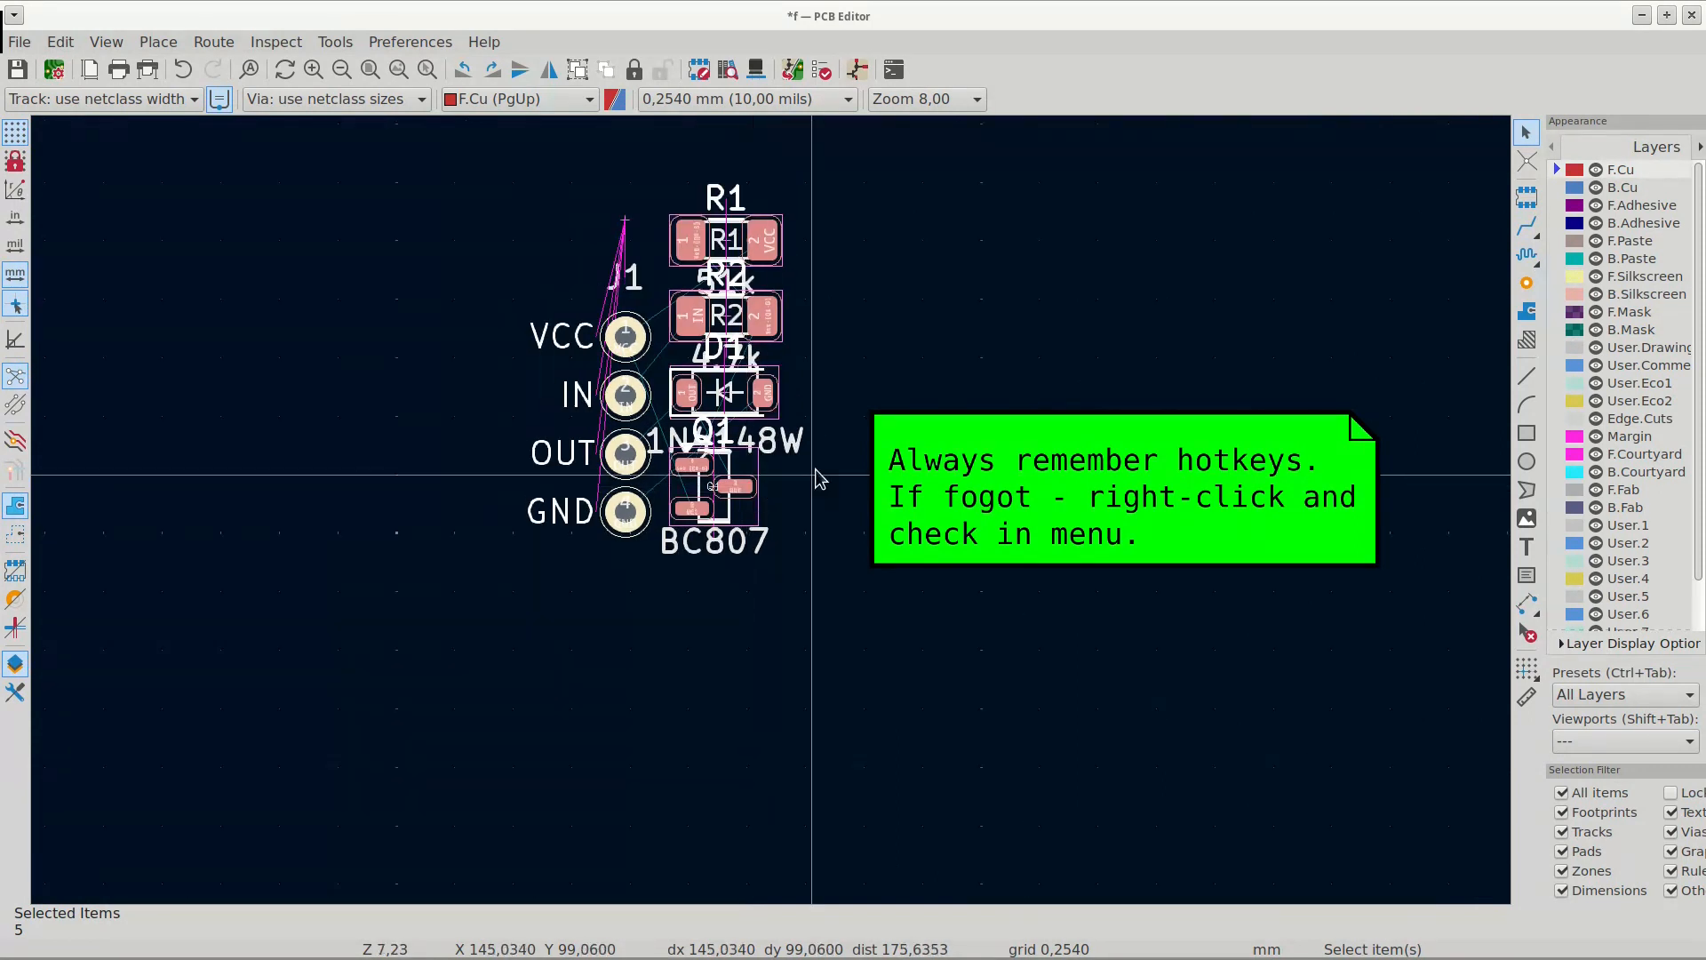
left_click(875, 445)
- Move connector J1 to the right of the resistors, diode and transistor, keeping its pads in a vertical column
scroll(810, 453, "up", 2)
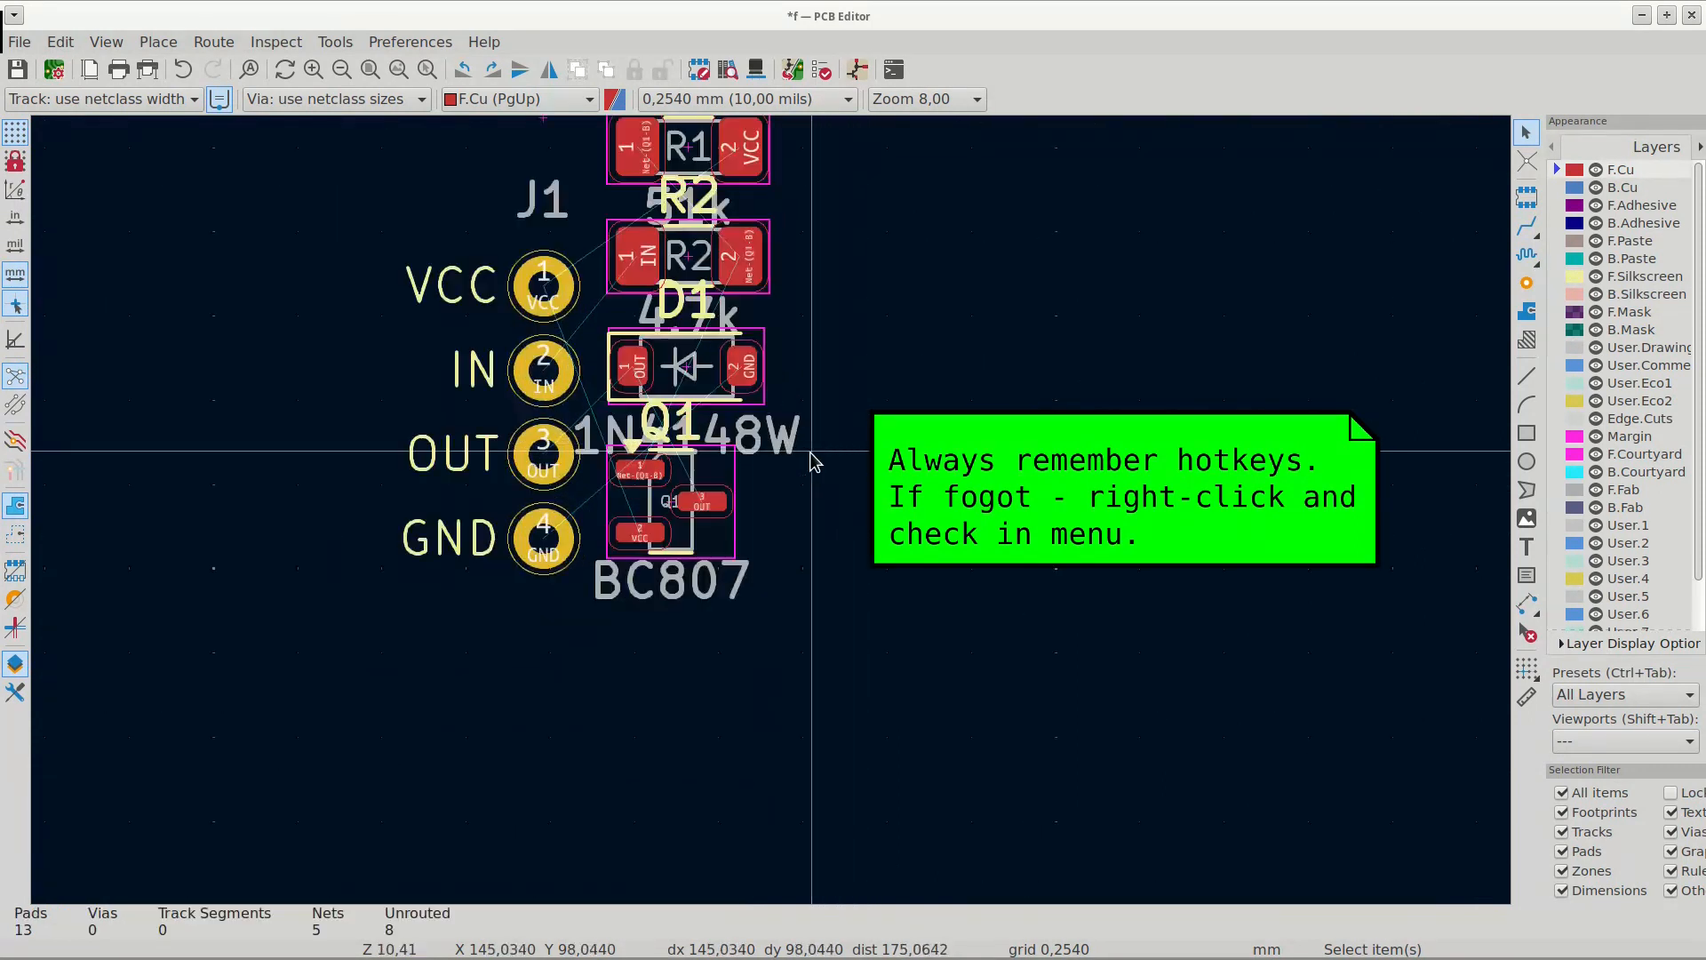
left_click(577, 506)
key("m")
left_click(347, 671)
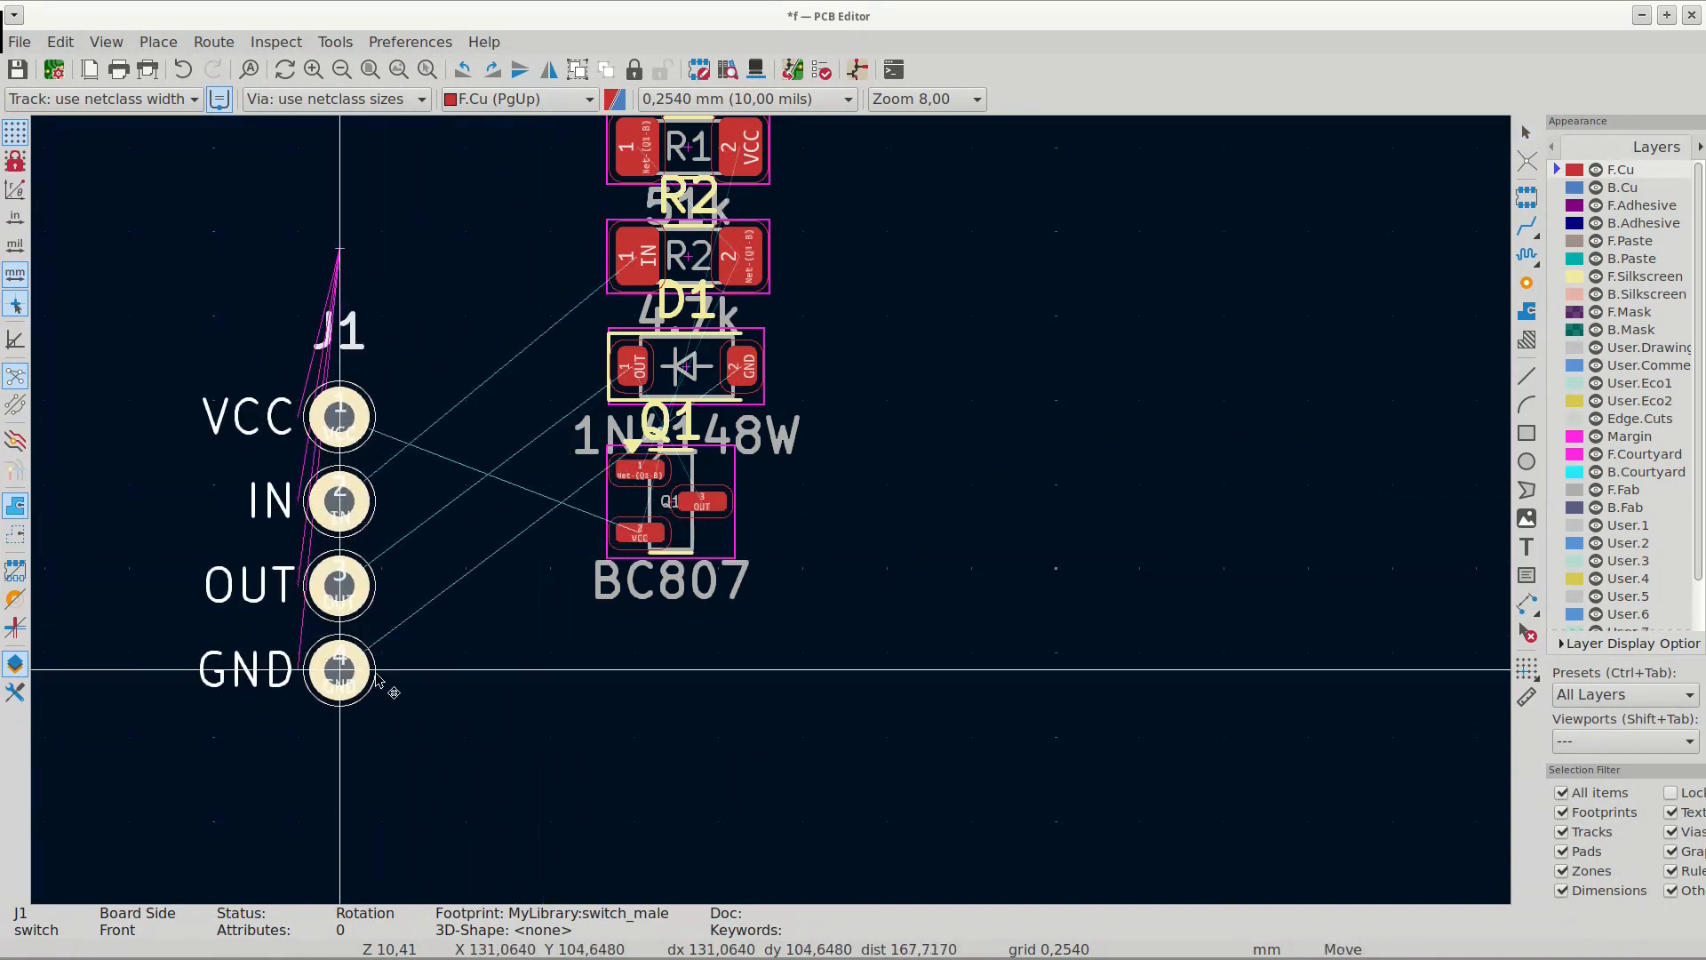
key("m")
key("r")
key("r")
key("r")
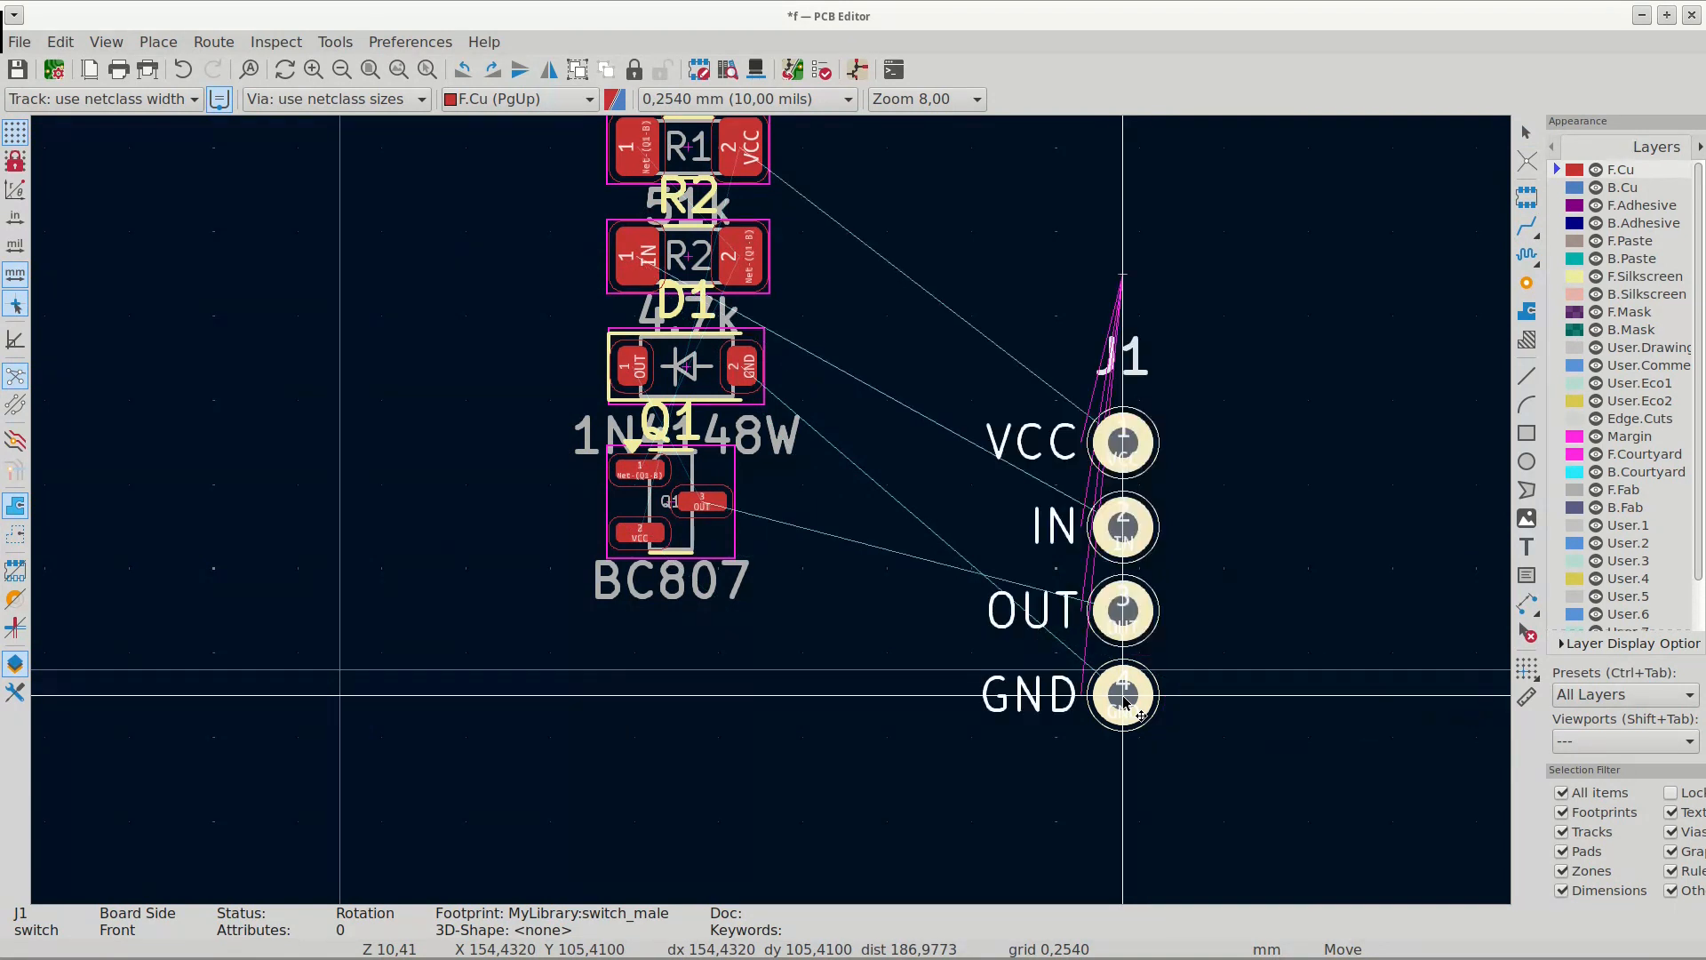
scroll(1124, 702, "up", 3)
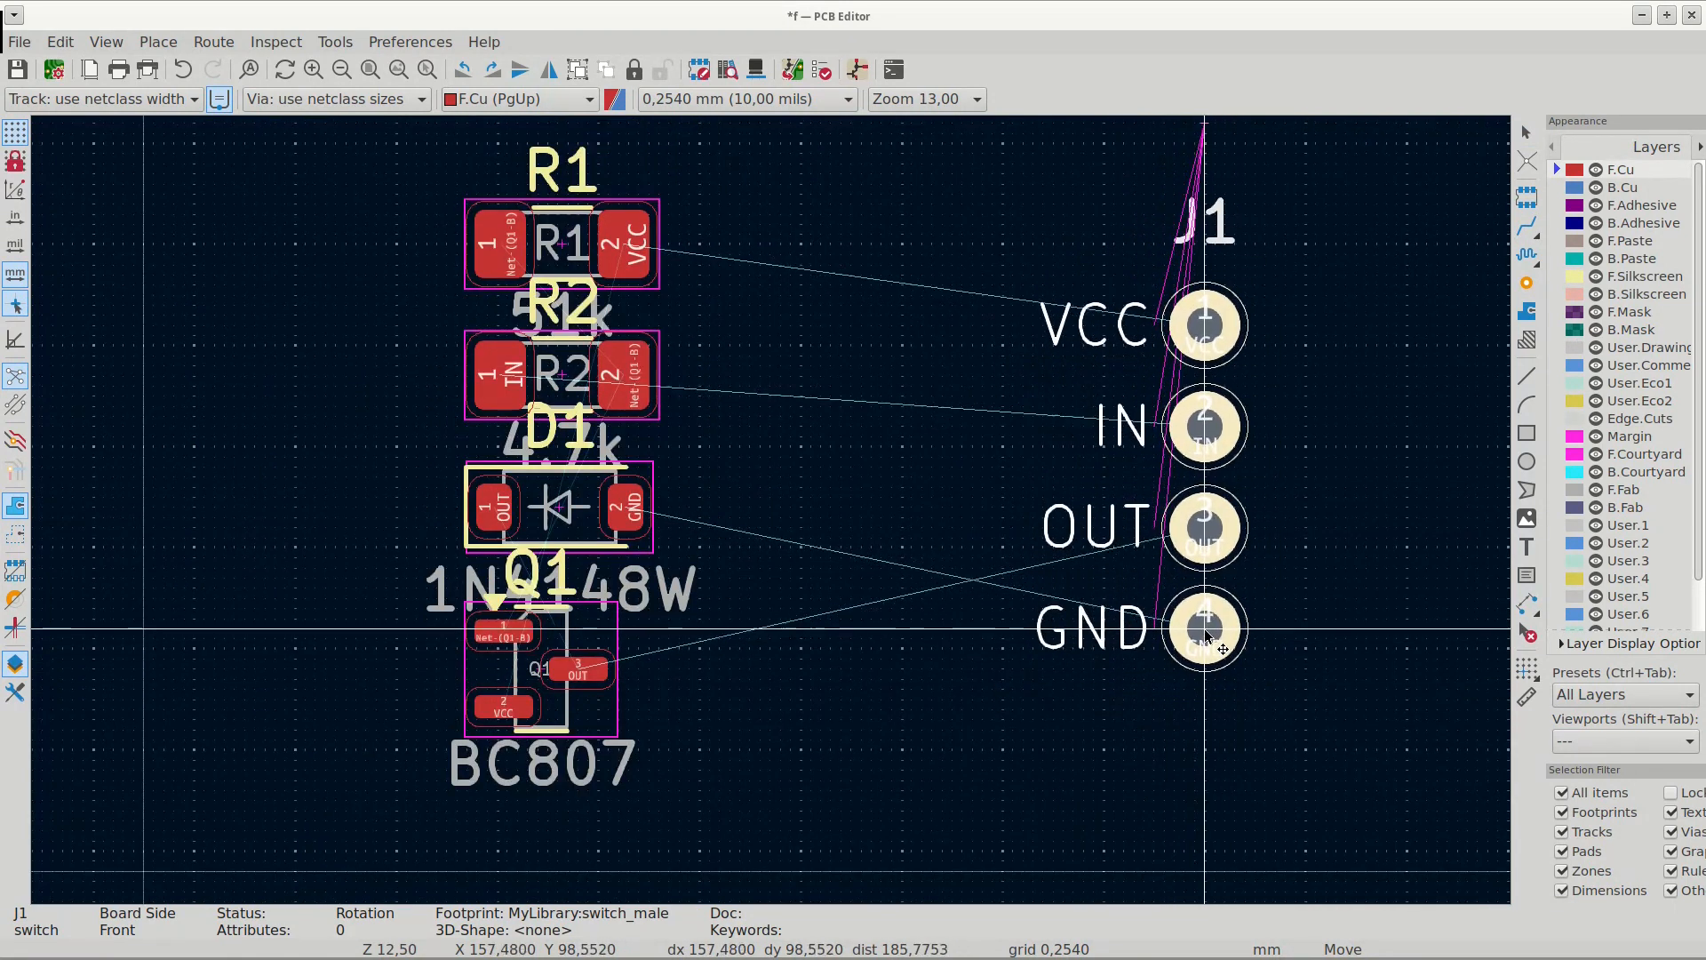
left_click(1206, 656)
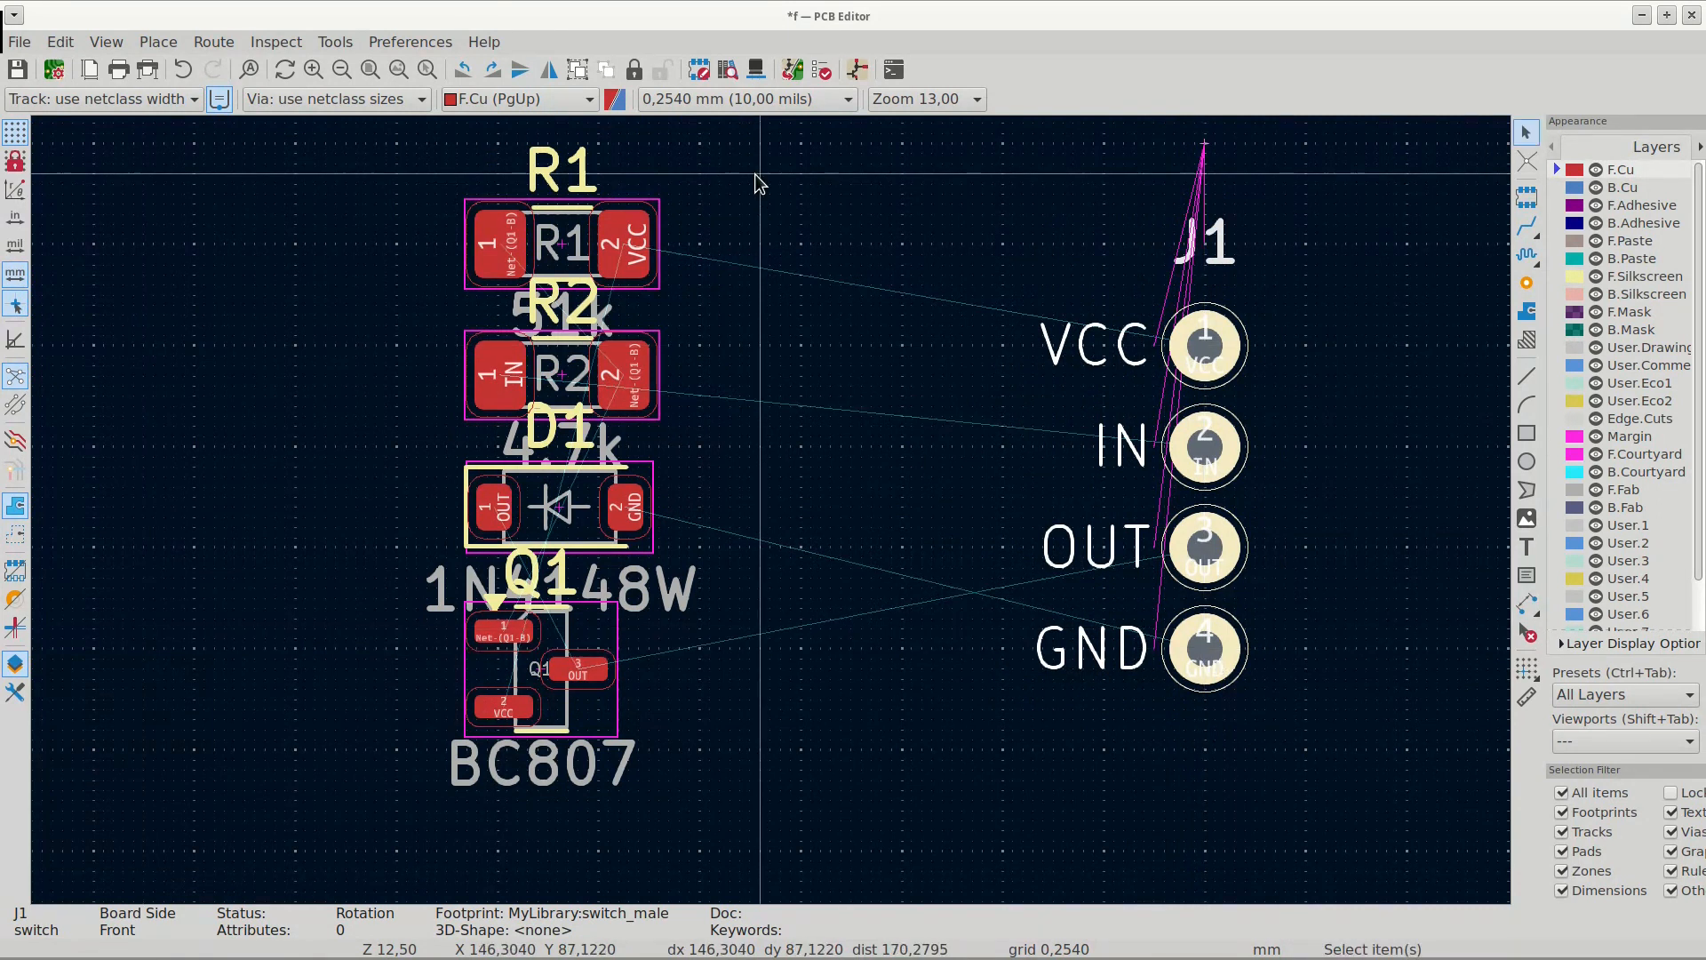
- Set the PCB grid to 0.6350 mm (25 mils)
left_click(789, 100)
mouse_move(789, 7)
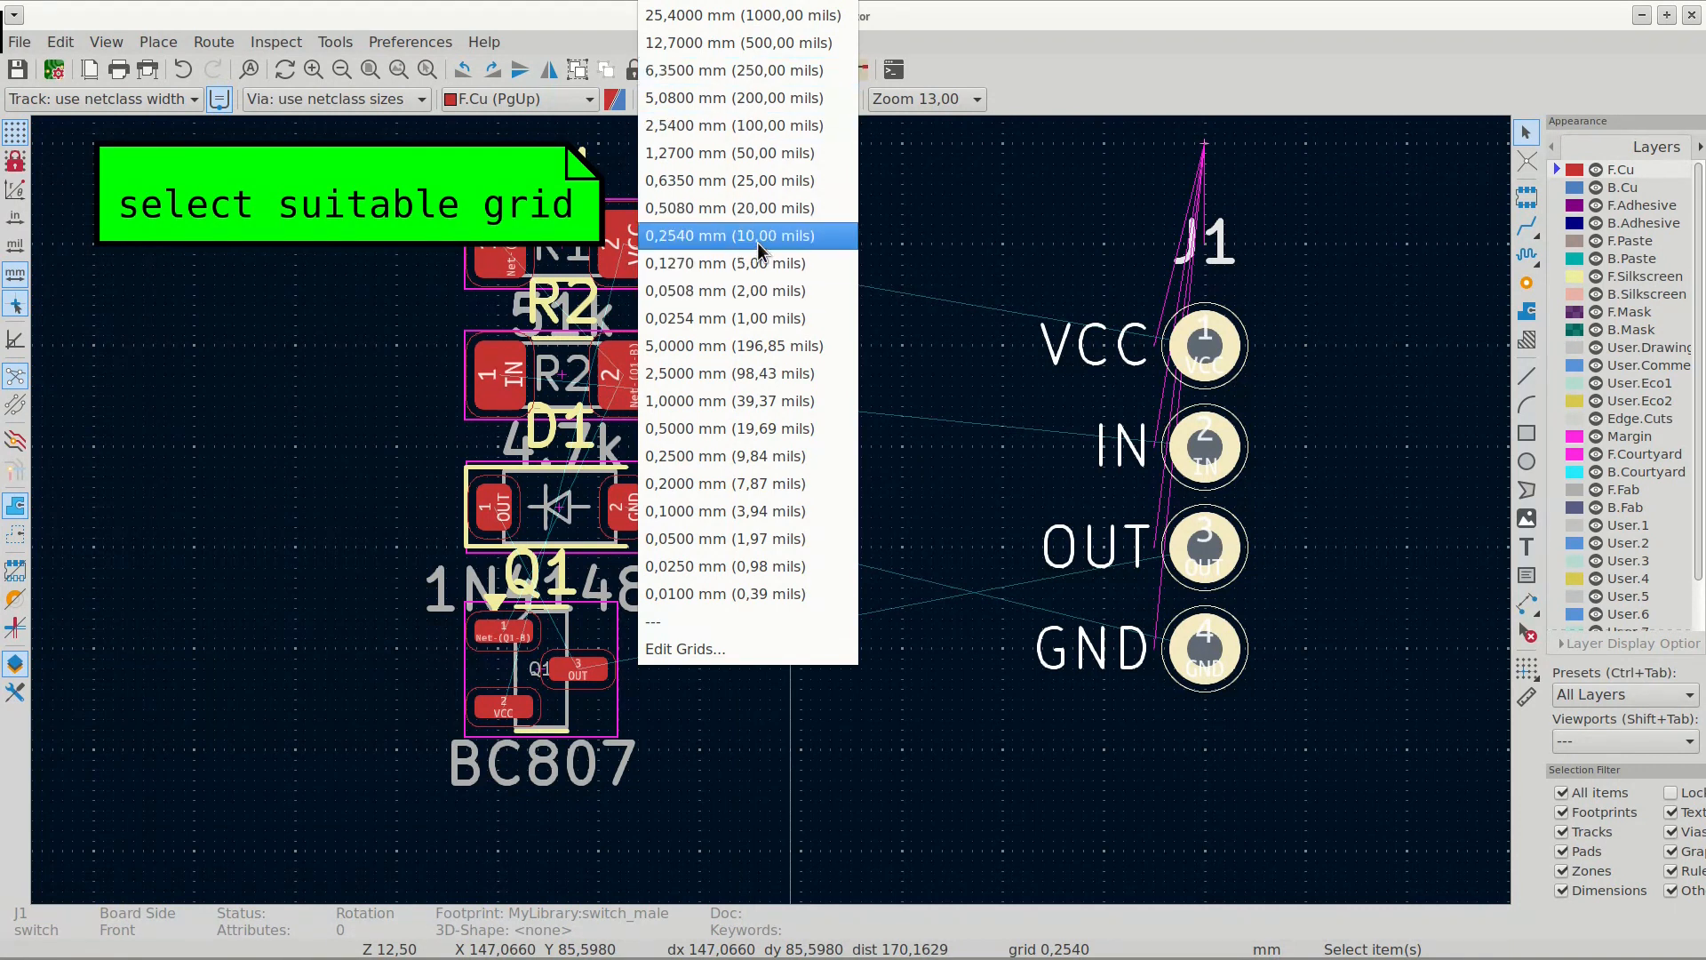
left_click(755, 180)
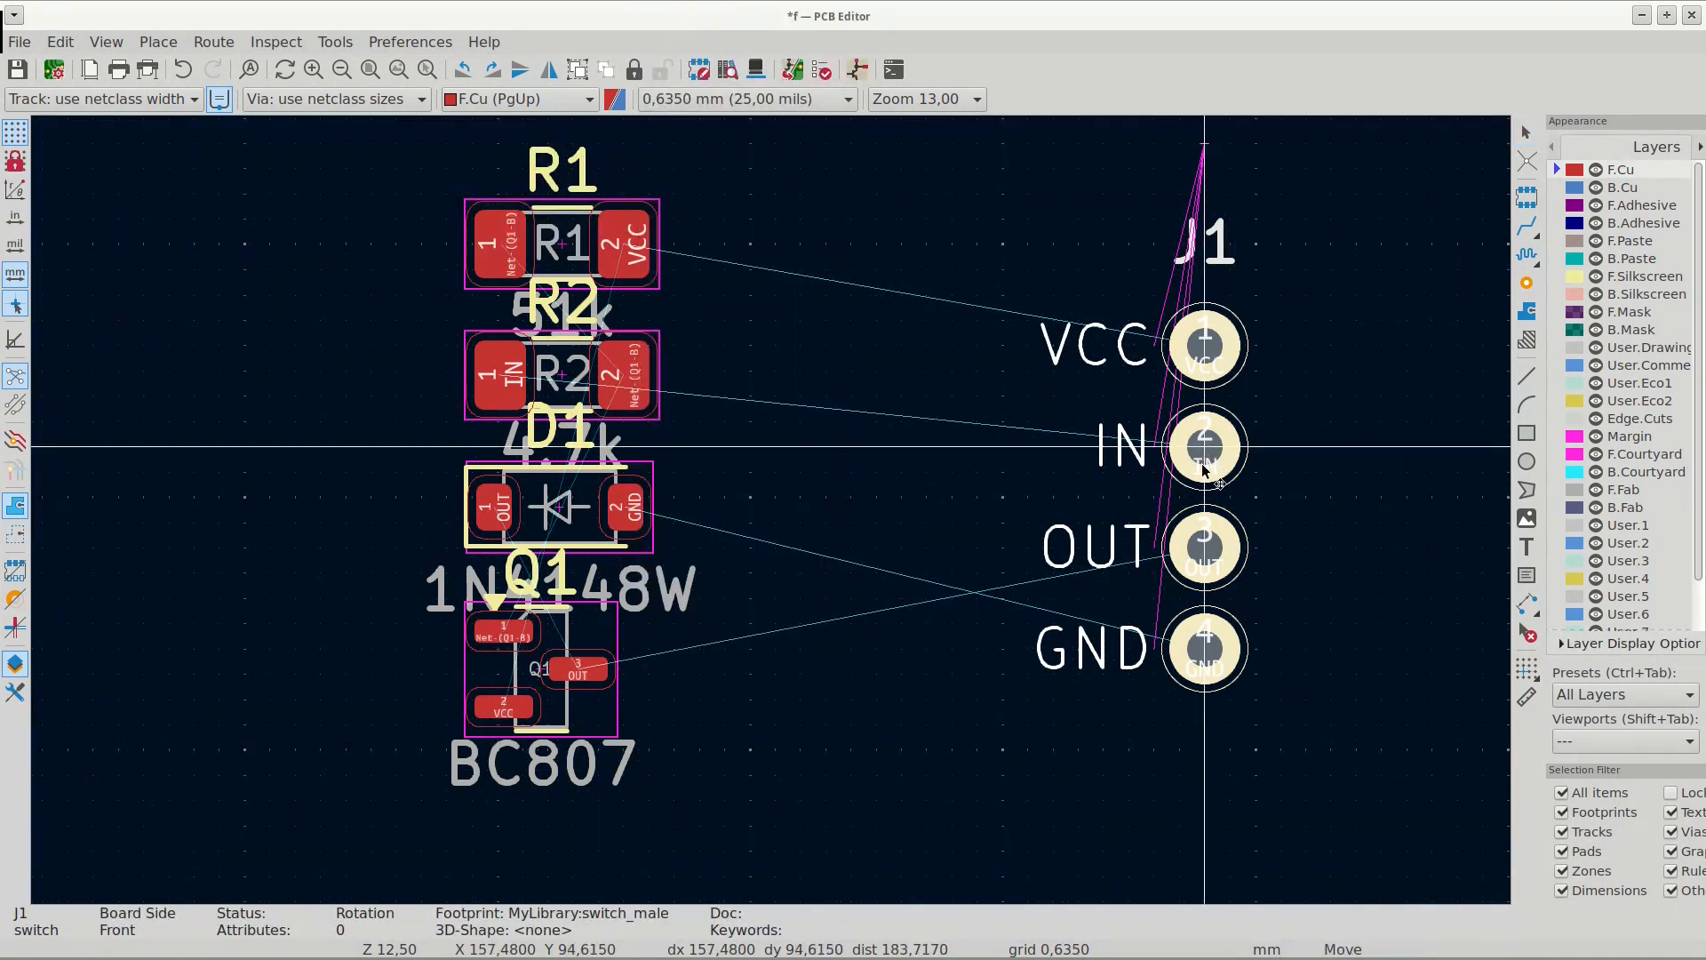
- Reposition J1, Q1 and D1 on the grid, with Q1 rotated 90 degrees and placed above D1 between the resistors and J1
left_click(573, 622)
key("m")
key("r")
left_click(877, 320)
left_click(623, 504)
key("m")
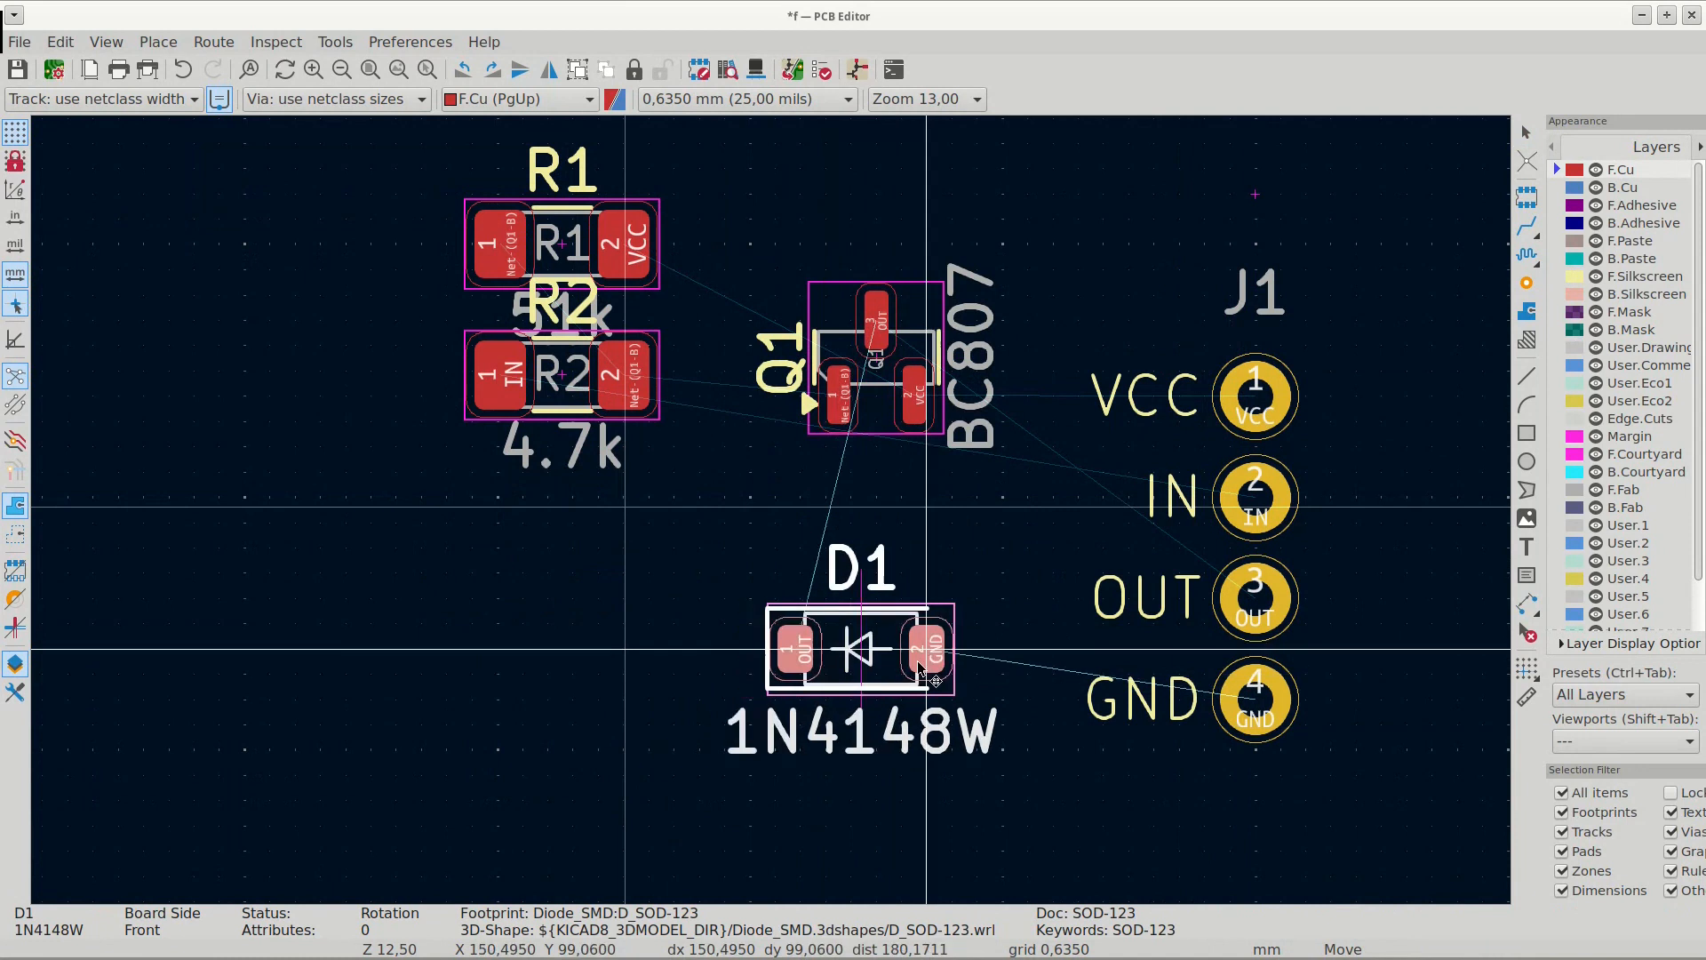
left_click(949, 674)
- Hide D1's reference and put its value text on the F.Silkscreen layer in the footprint properties
key("e")
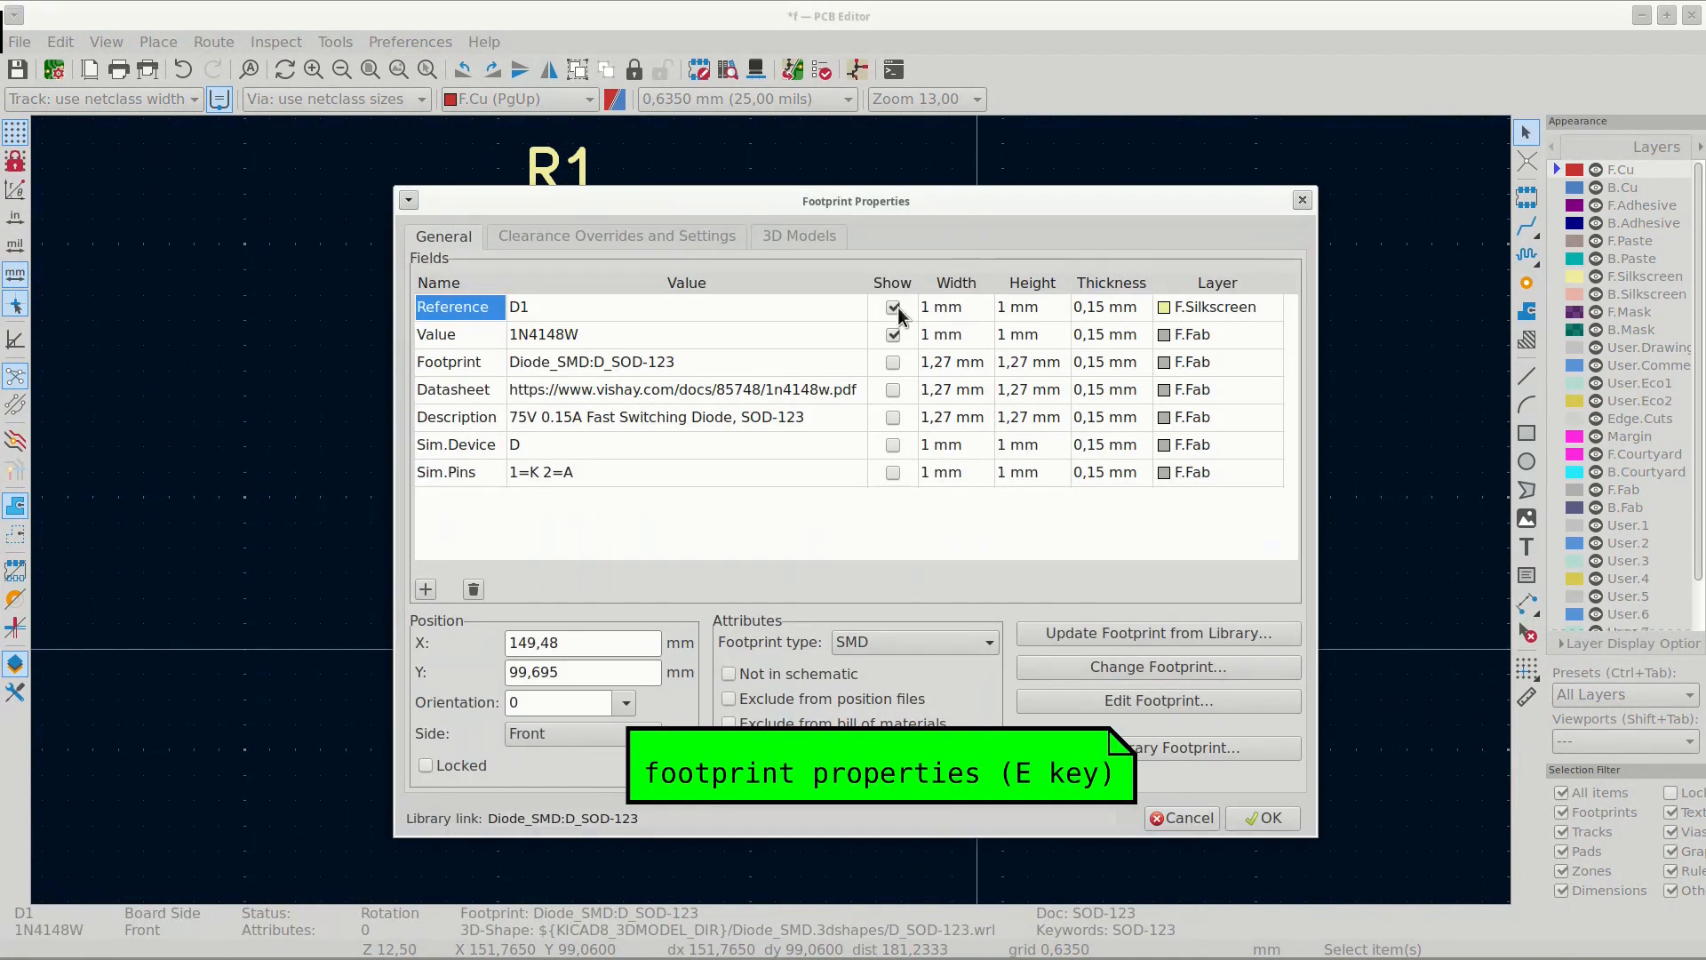
left_click(1253, 816)
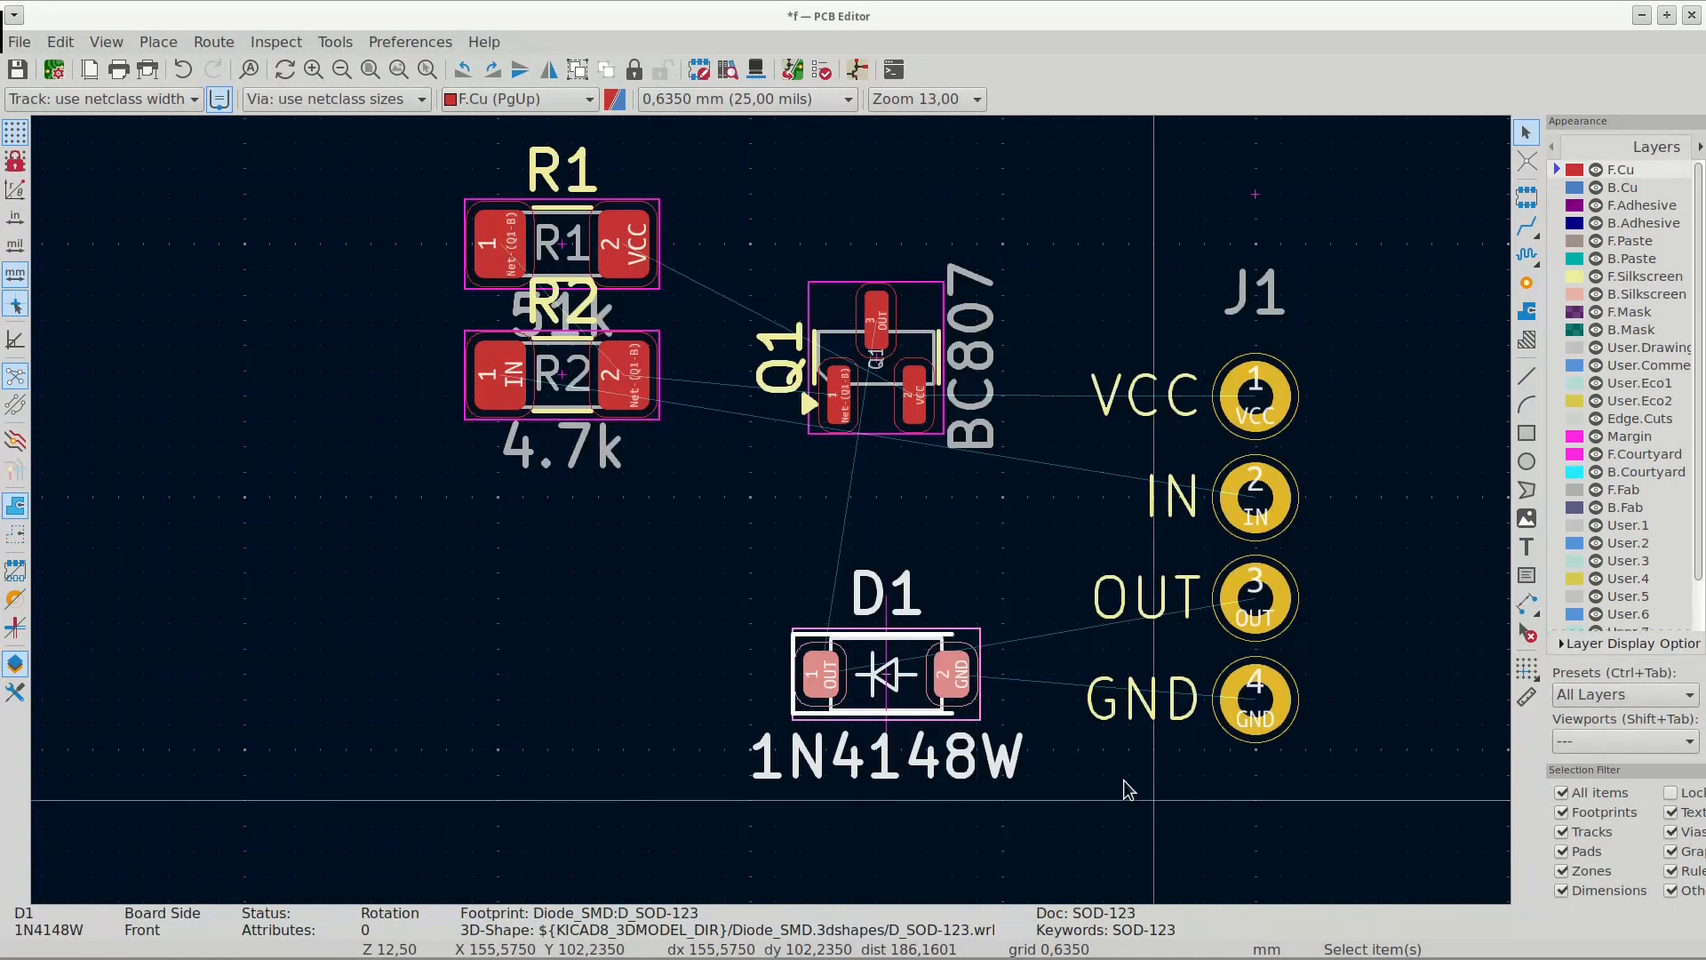
left_click(1018, 598)
left_click(974, 648)
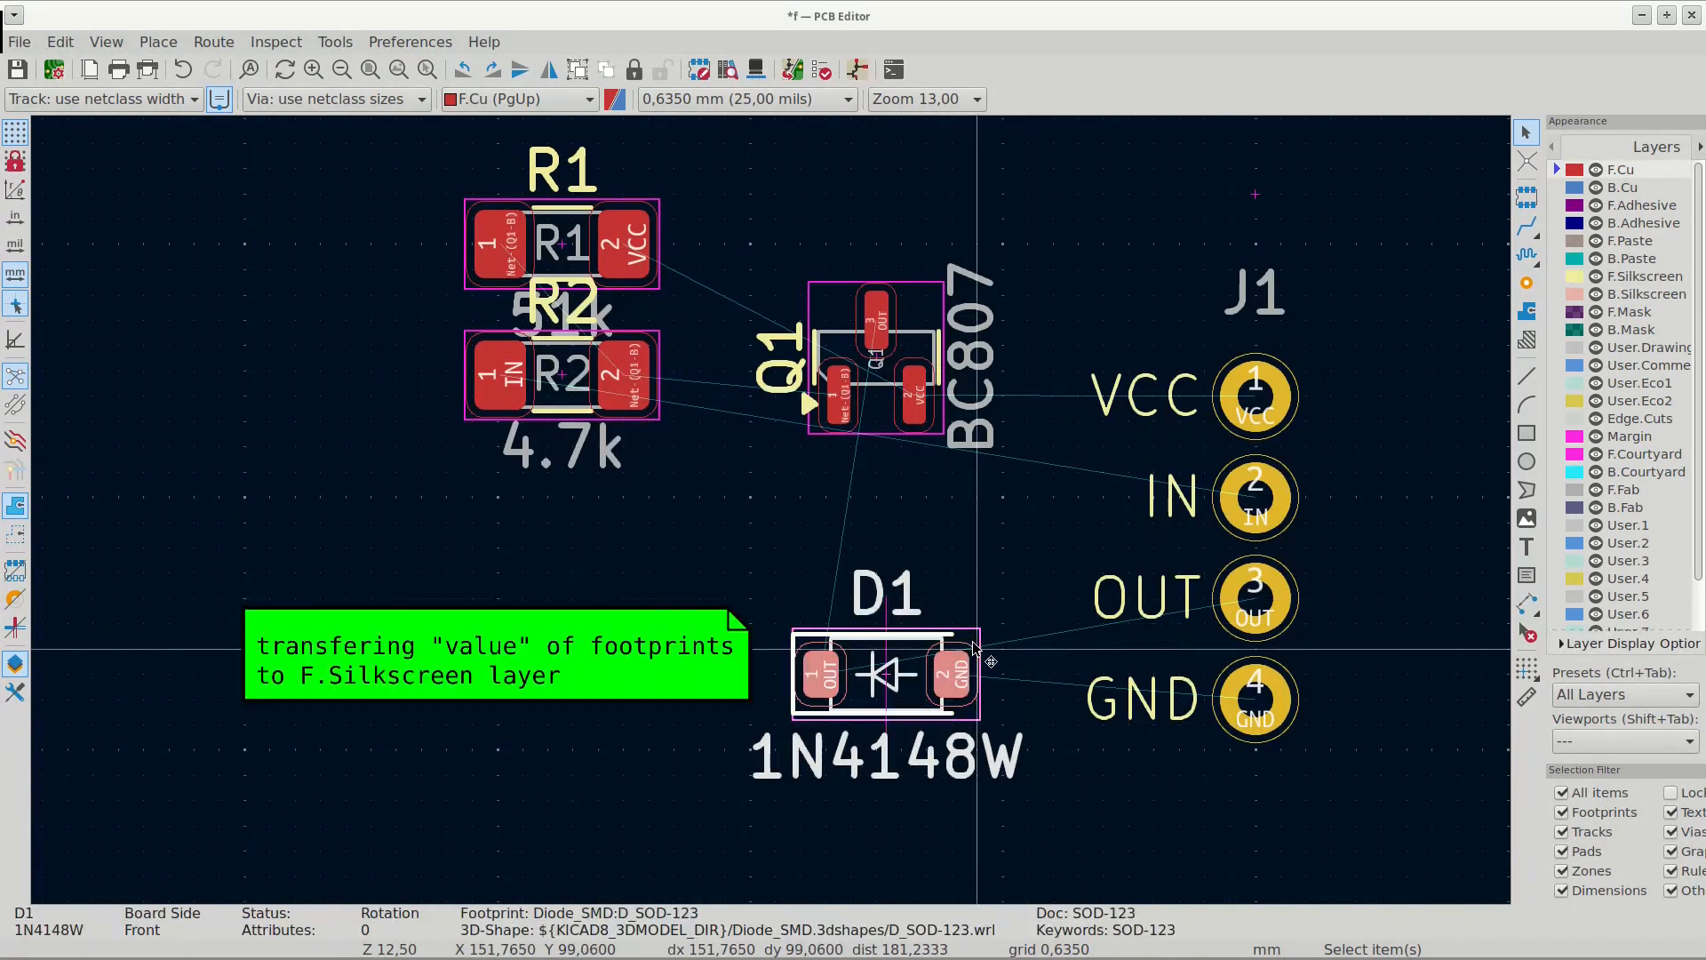
double_click(975, 649)
left_click(1251, 337)
left_click(1250, 338)
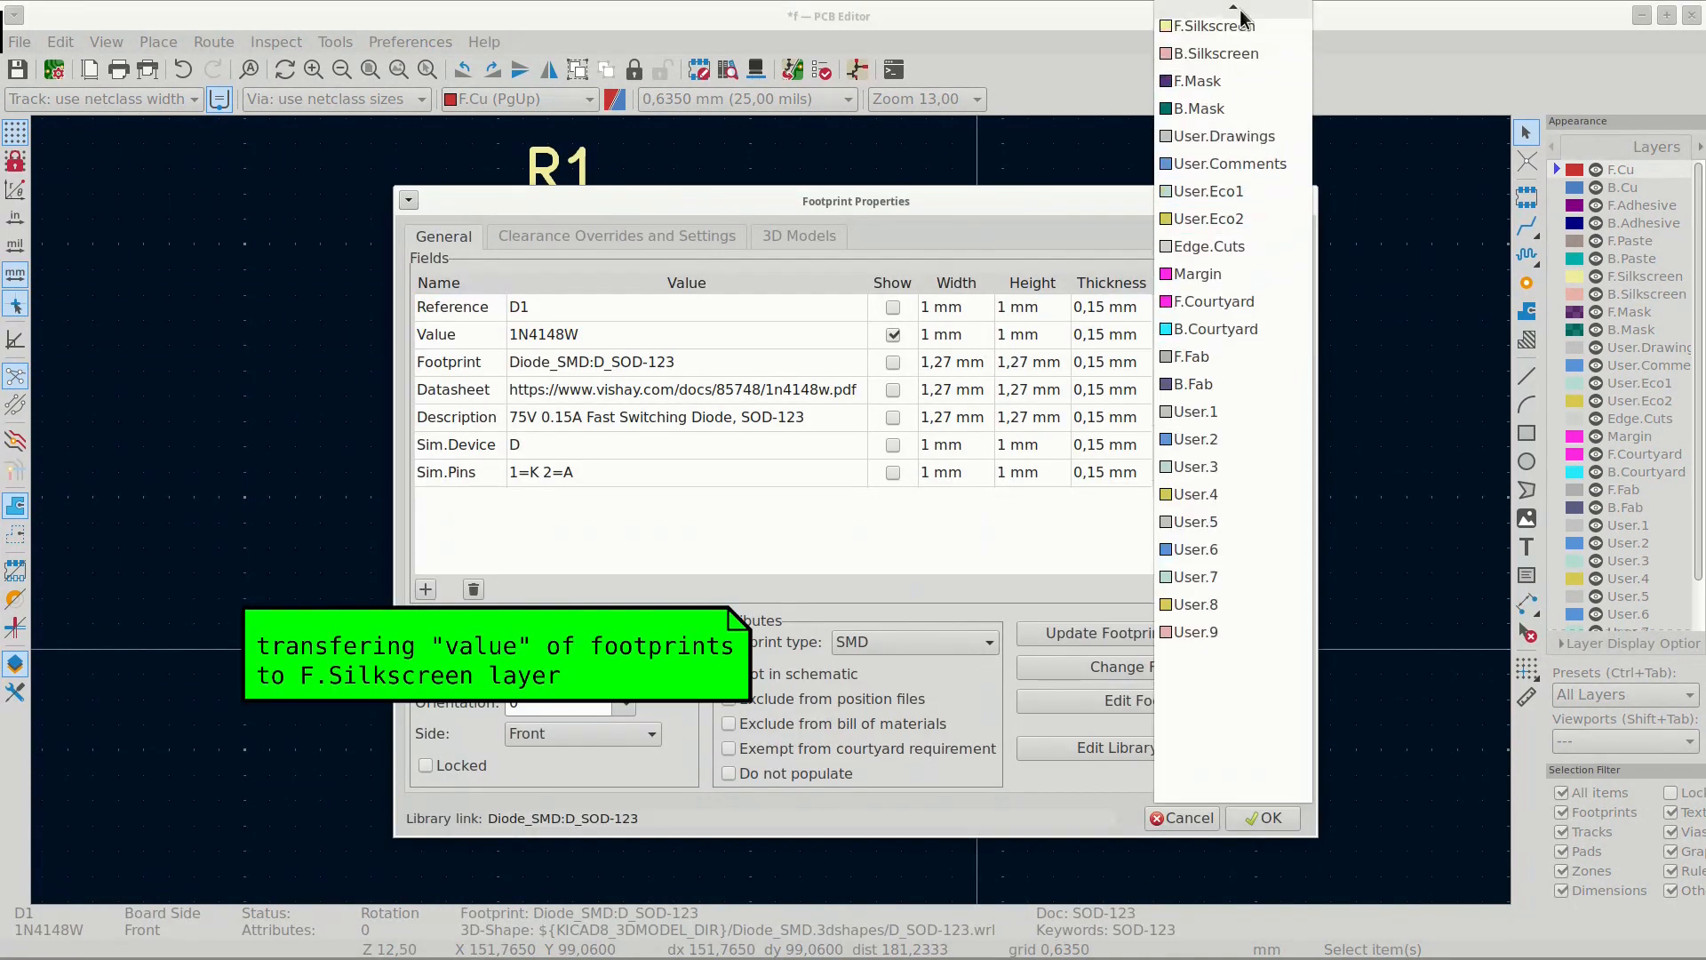
left_click(1235, 26)
left_click(1262, 816)
key("Escape")
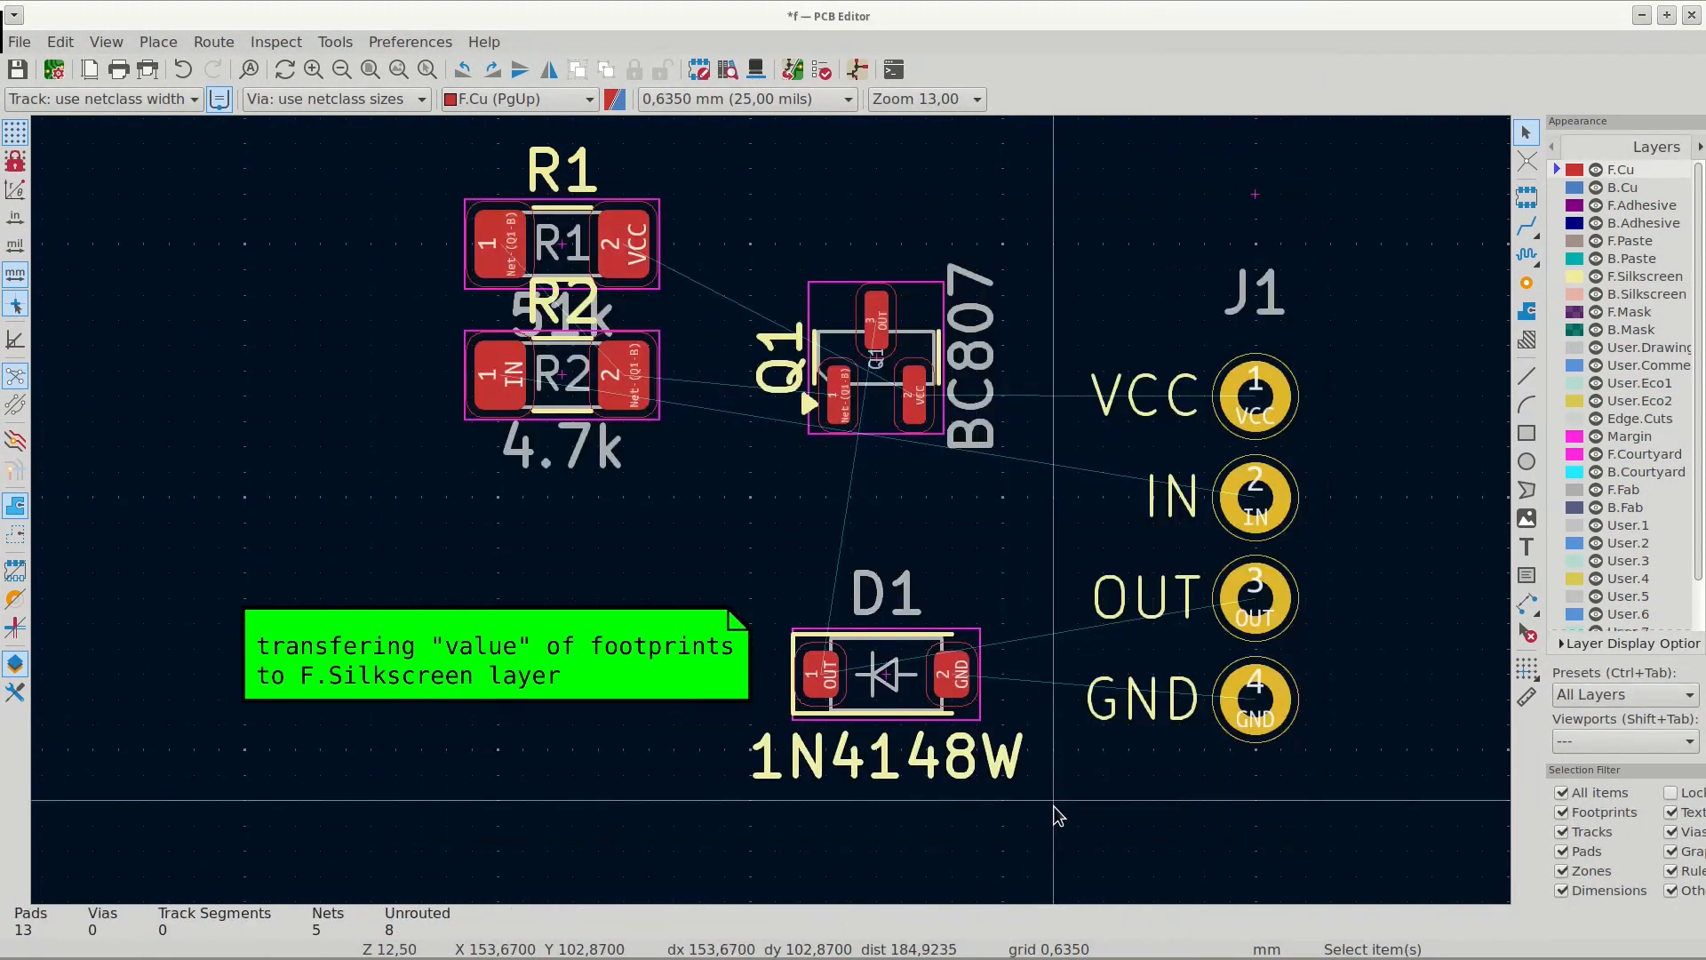
- Move R2 further below R1, hide its reference and put its value text on F.Silkscreen
left_click(667, 410)
left_click_drag(666, 411, 622, 529)
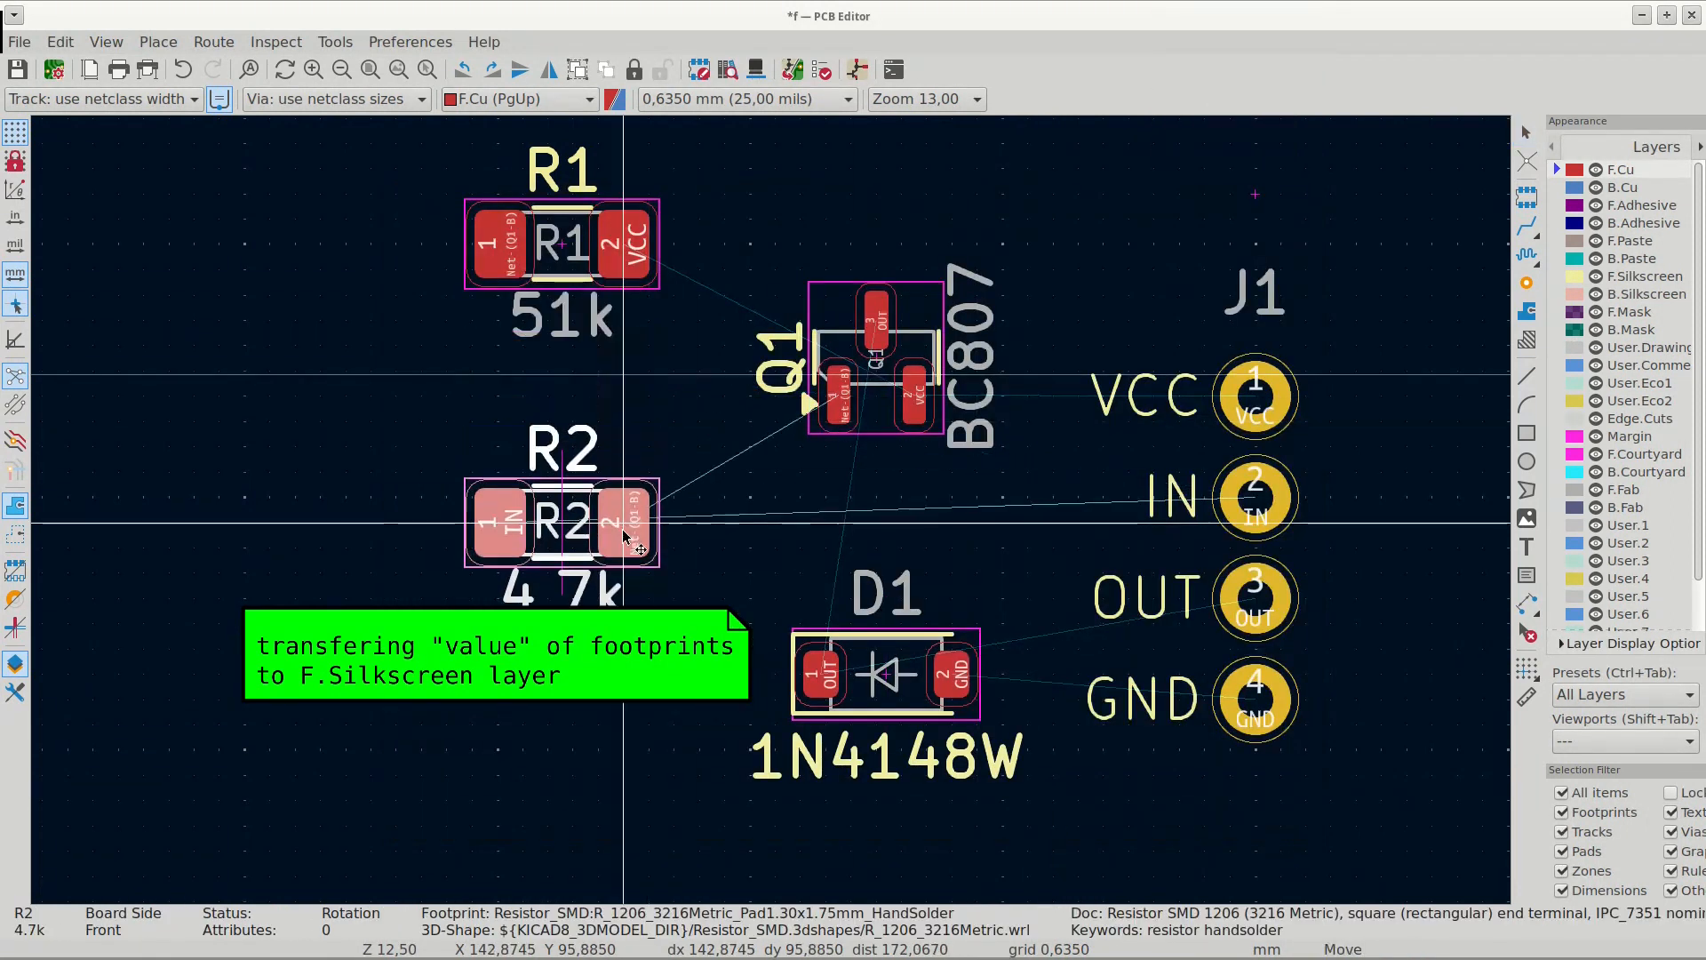
double_click(622, 524)
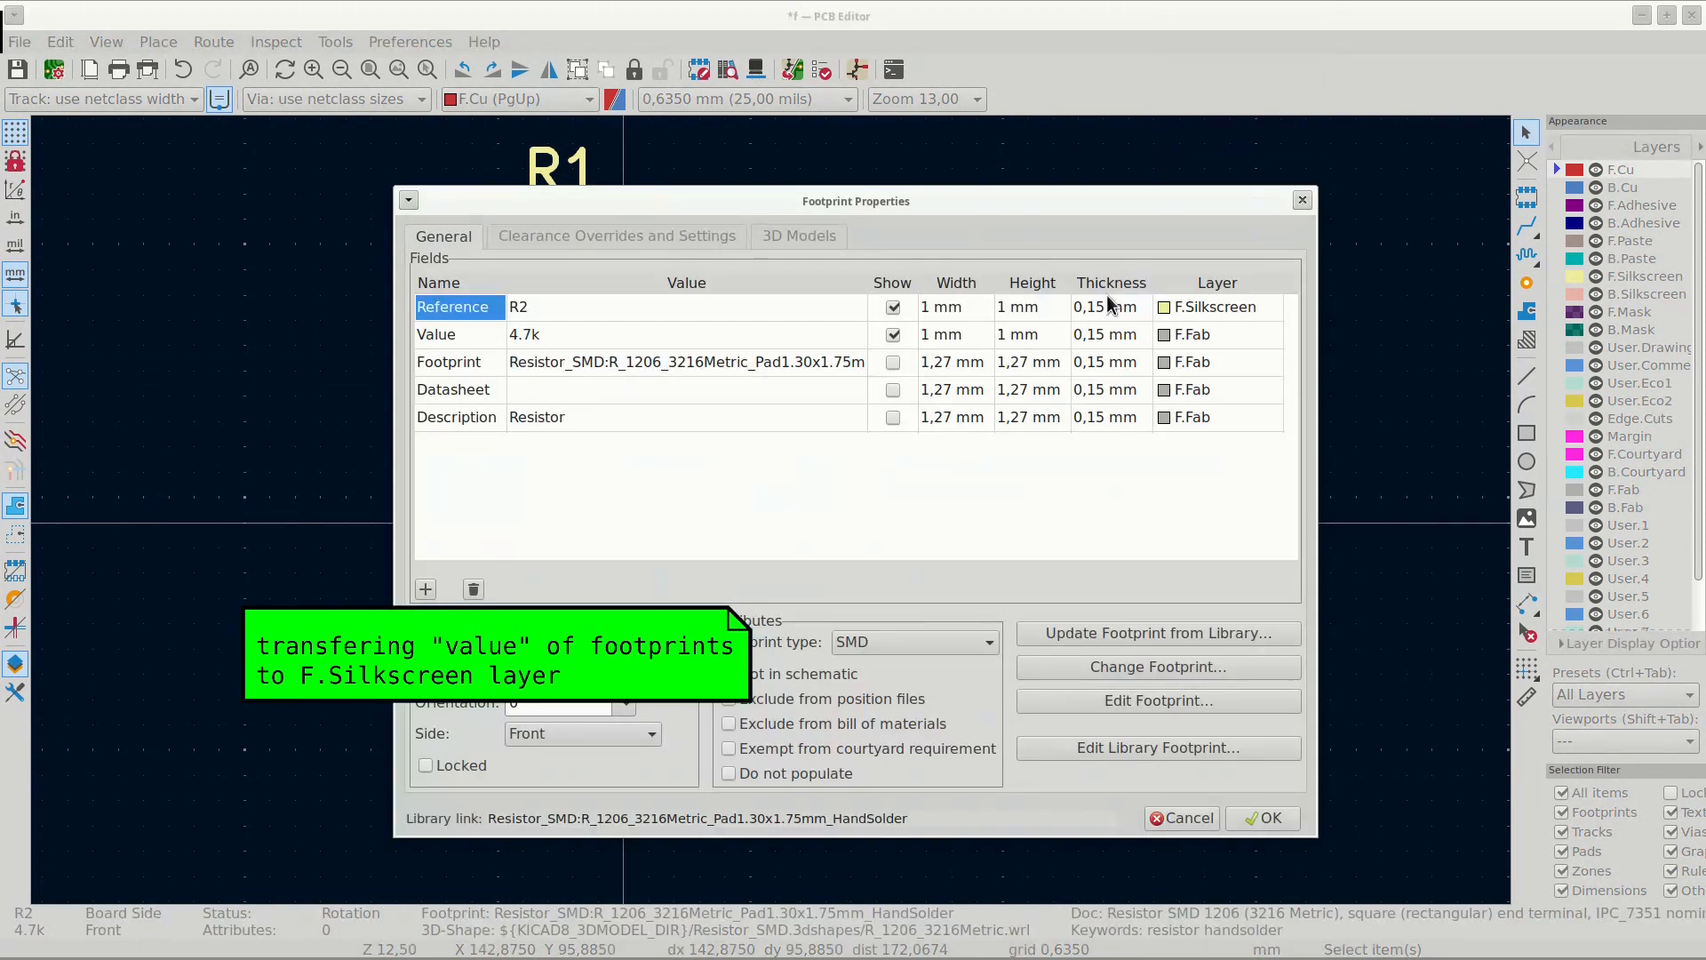
left_click(1267, 336)
left_click(1230, 182)
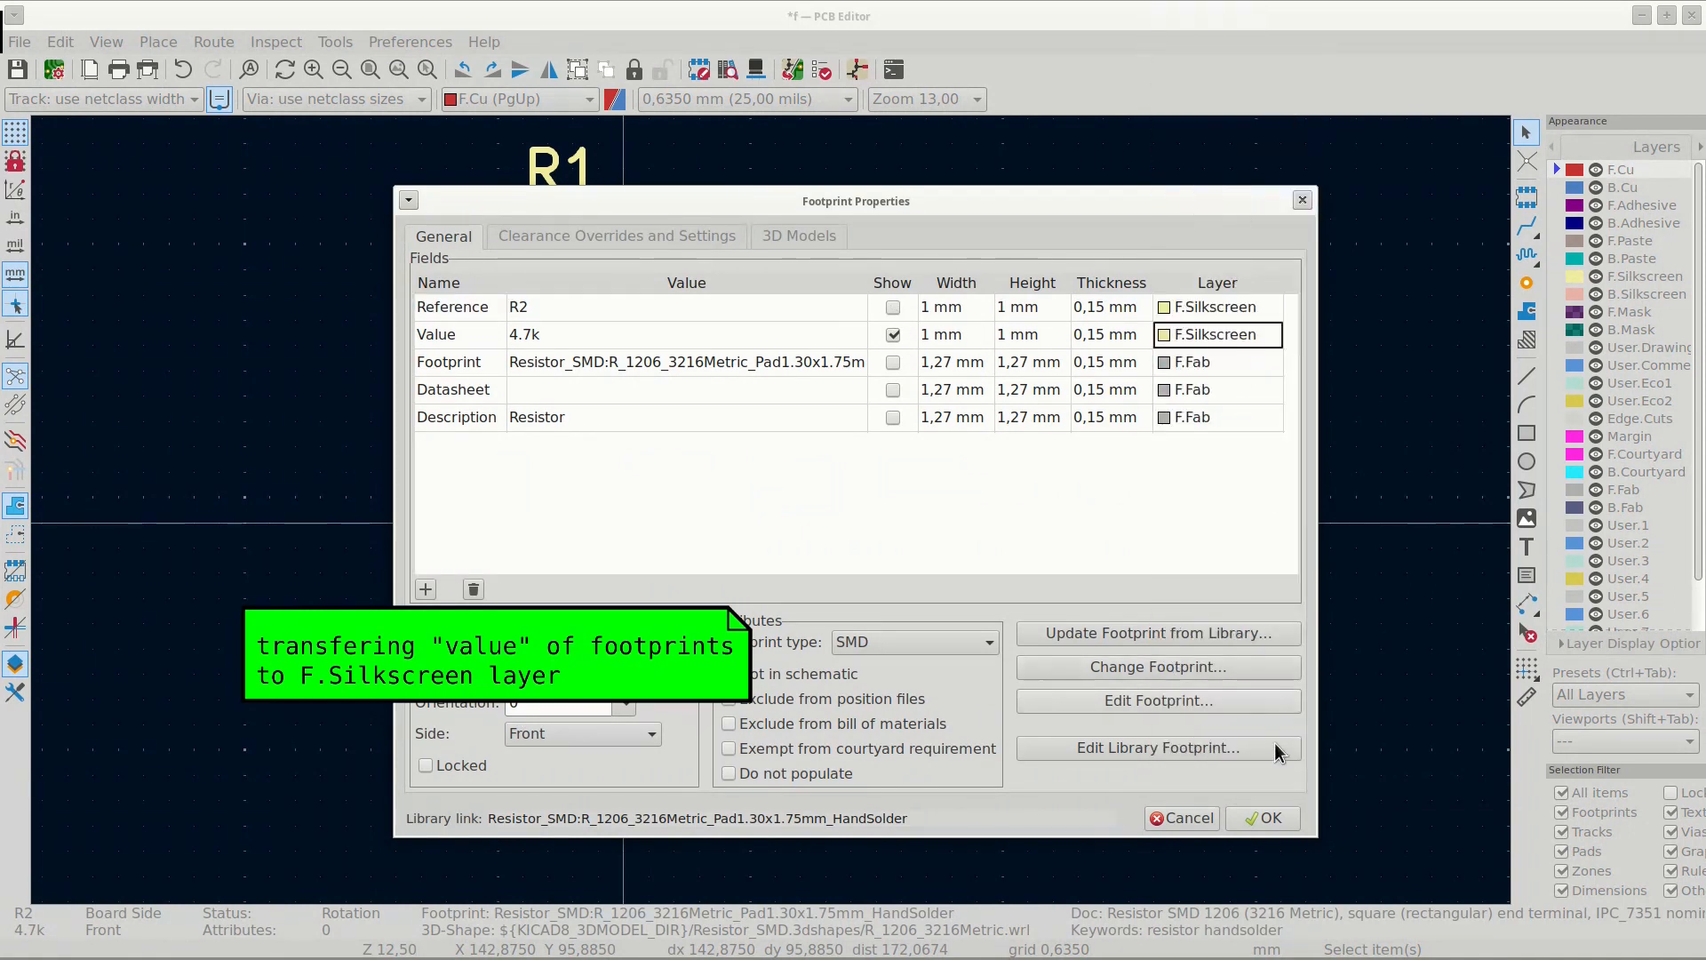
left_click(1256, 816)
key("Escape")
- Hide R1's reference and put its value text on the F.Silkscreen layer
double_click(652, 289)
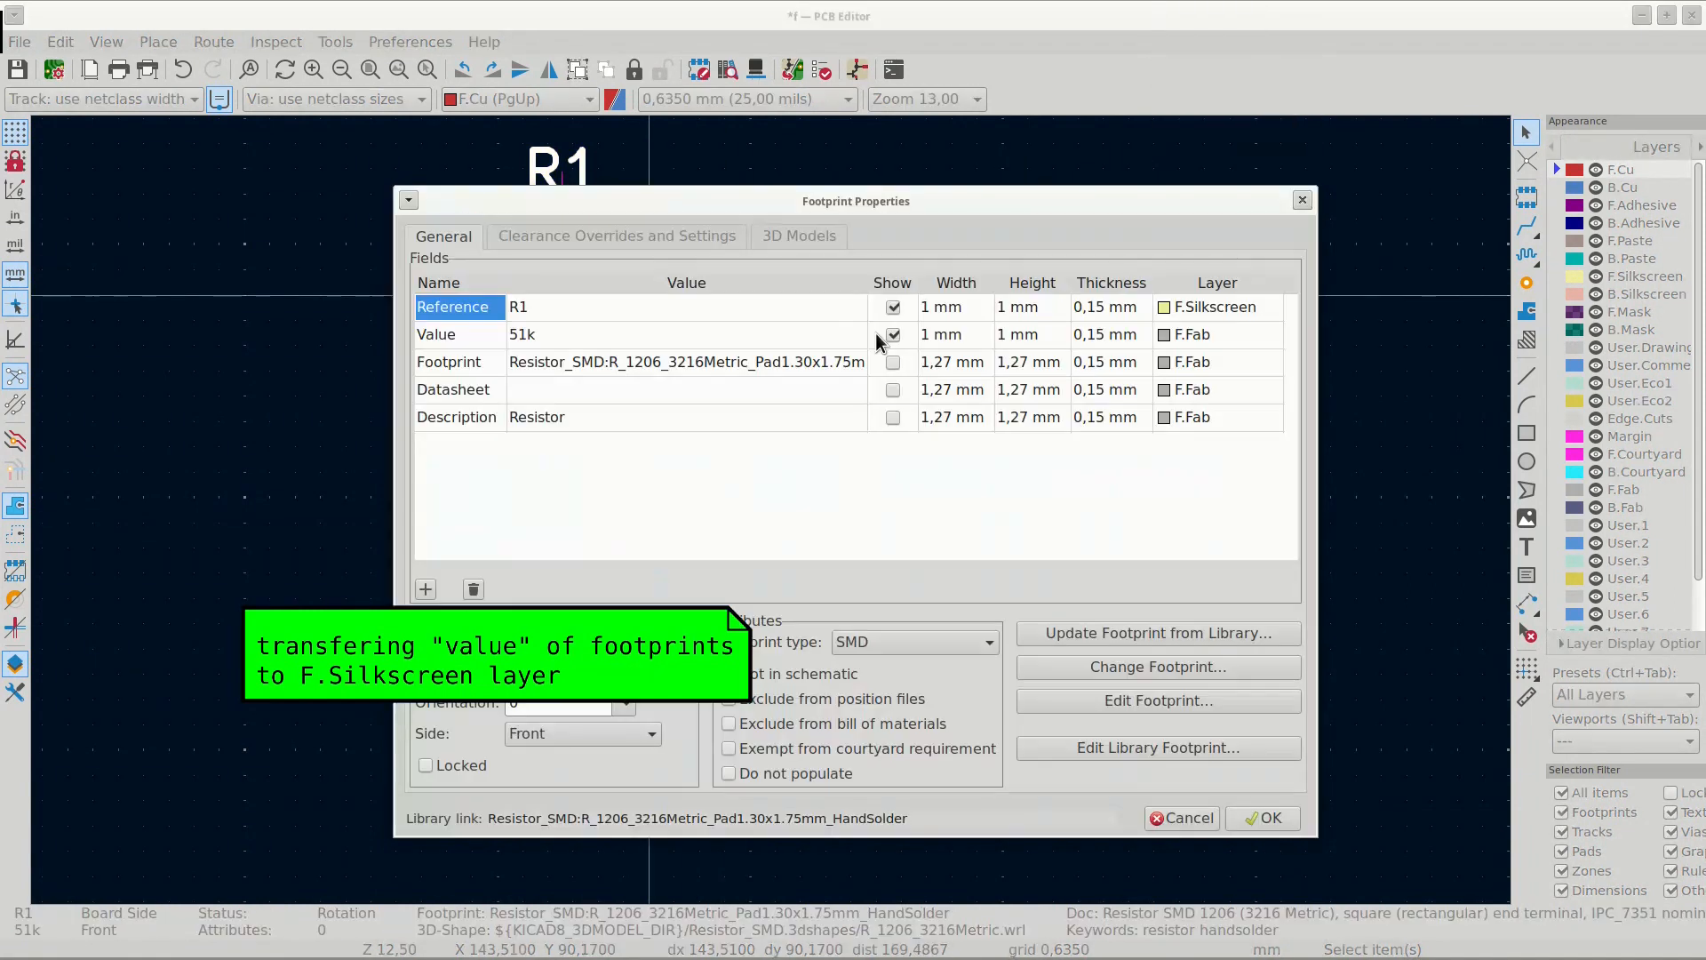
left_click(1219, 335)
mouse_move(1257, 8)
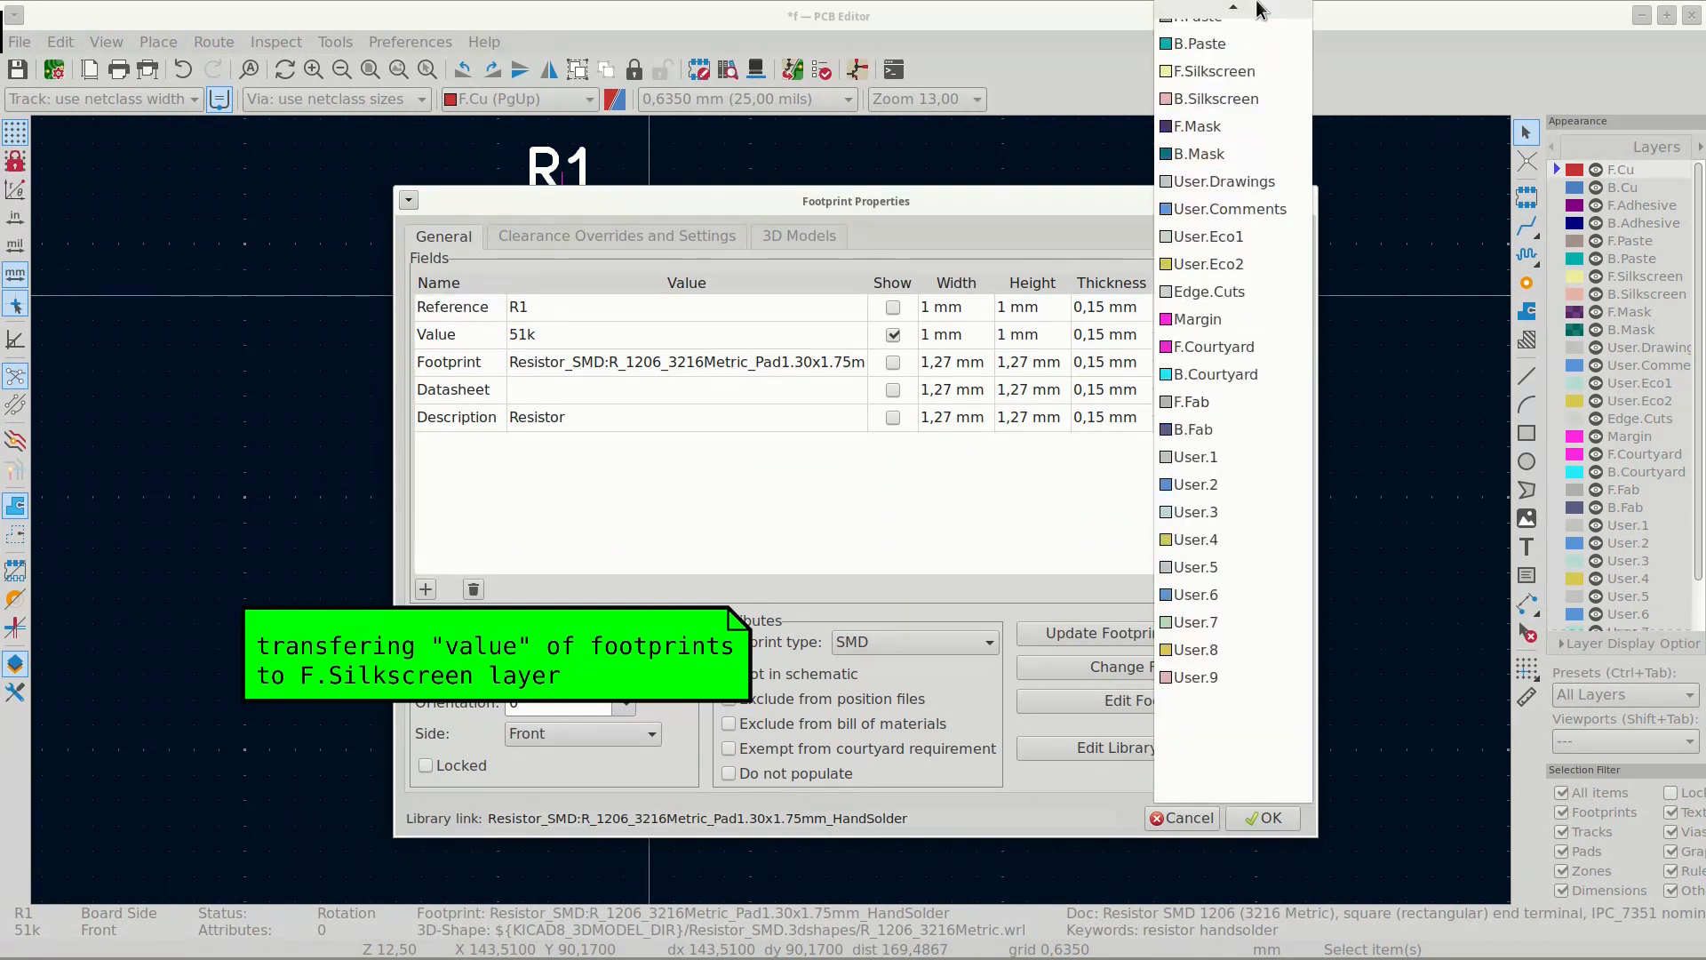
left_click(1227, 180)
left_click(1267, 818)
key("Escape")
- Hide Q1's reference and put its value text on the F.Silkscreen layer
double_click(922, 316)
double_click(1241, 339)
mouse_move(1257, 8)
left_click(1245, 183)
left_click(1260, 816)
left_click(1001, 572)
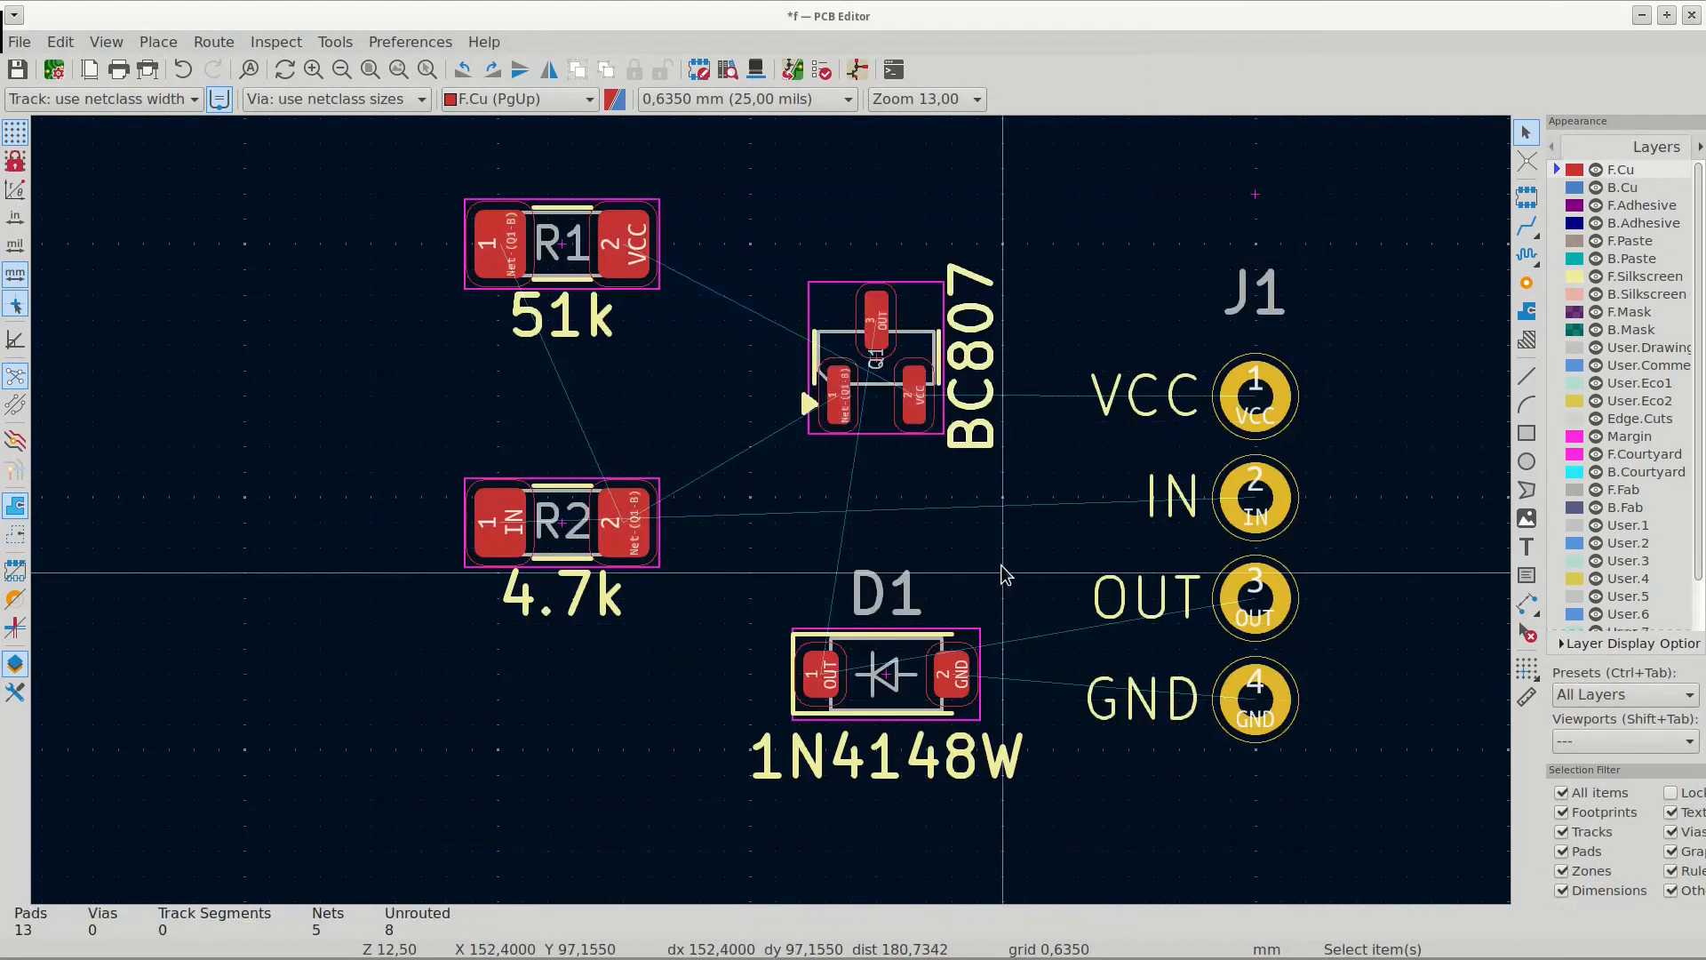
- Rotate R2 upright and move Q1 and R1 into the space between R2 and J1
left_click_drag(875, 295, 914, 372)
left_click_drag(624, 521, 649, 472)
key("r")
left_click_drag(627, 263, 952, 548)
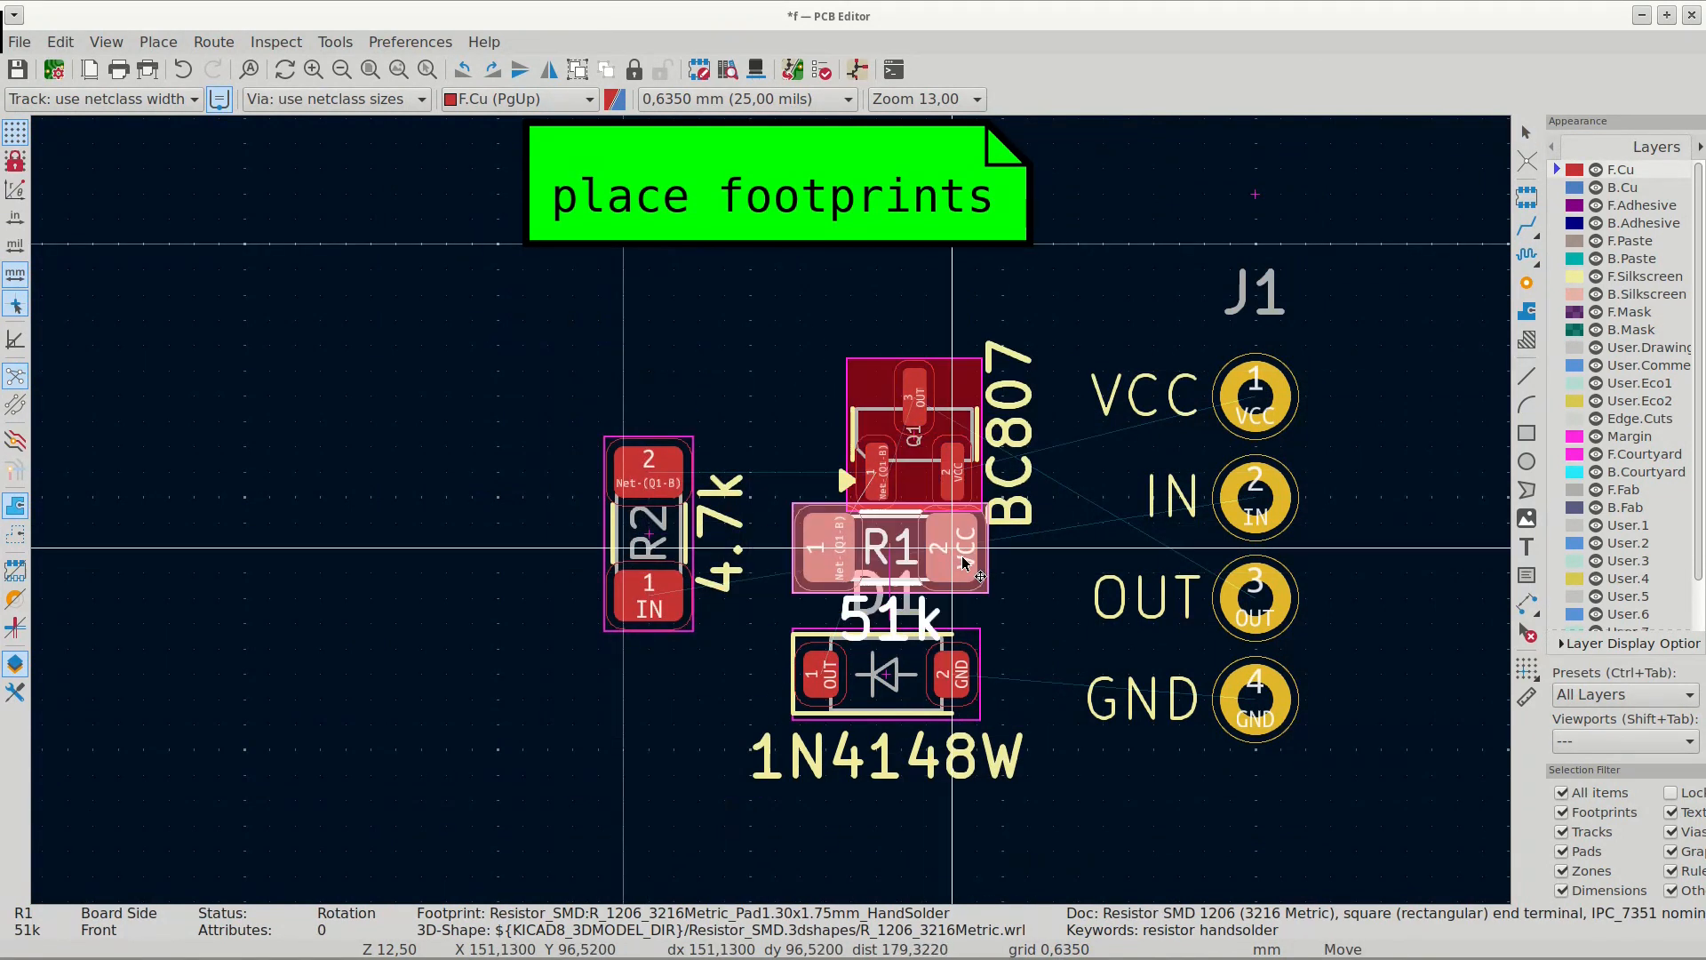
left_click_drag(914, 396, 876, 320)
left_click_drag(952, 549, 926, 219)
left_click(930, 306)
- Stack R1 and R2 horizontally beside J1's VCC and IN pads, rotating R2 so its IN pad faces the connector
left_click_drag(931, 306, 576, 458)
left_click_drag(926, 254, 1028, 429)
left_click_drag(886, 673, 963, 699)
left_click_drag(649, 595, 1028, 497)
key("r")
- Place Q1 below the resistors, and rotate D1 vertically to their left with its 1N4148W label moved beside it
left_click_drag(572, 472, 799, 598)
left_click_drag(1031, 697, 526, 674)
left_click_drag(800, 599, 1001, 624)
key("r")
left_click_drag(526, 674, 799, 370)
left_click_drag(883, 436, 699, 586)
scroll(995, 653, "up", 1)
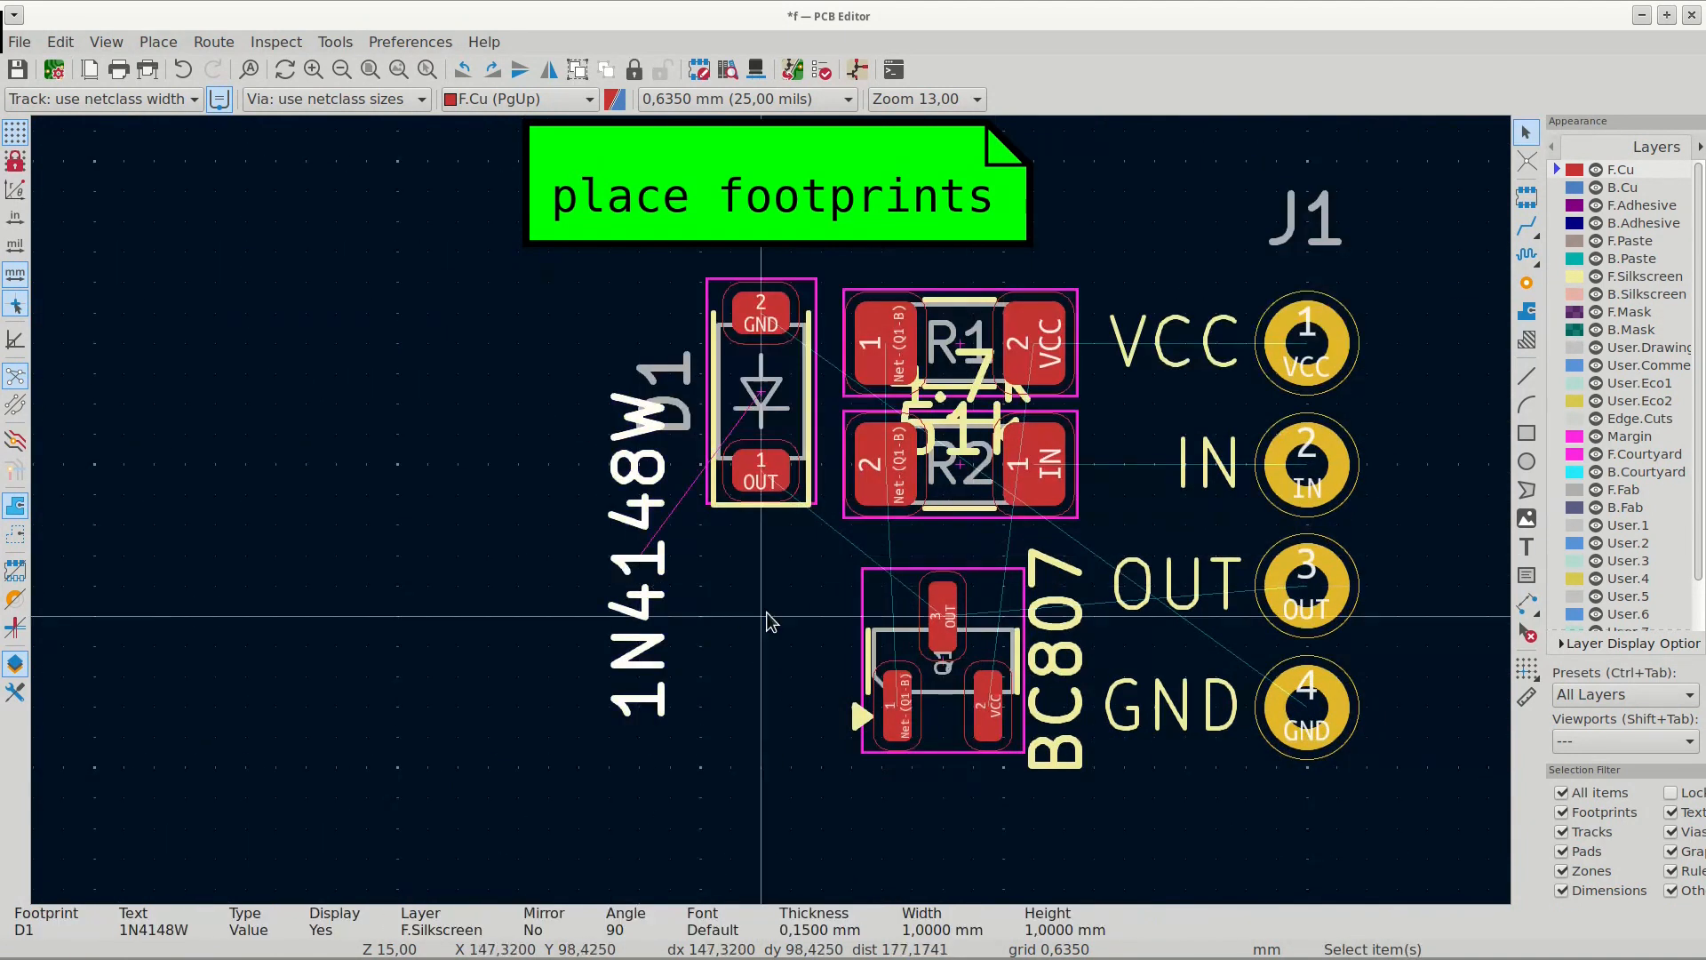
left_click(965, 631)
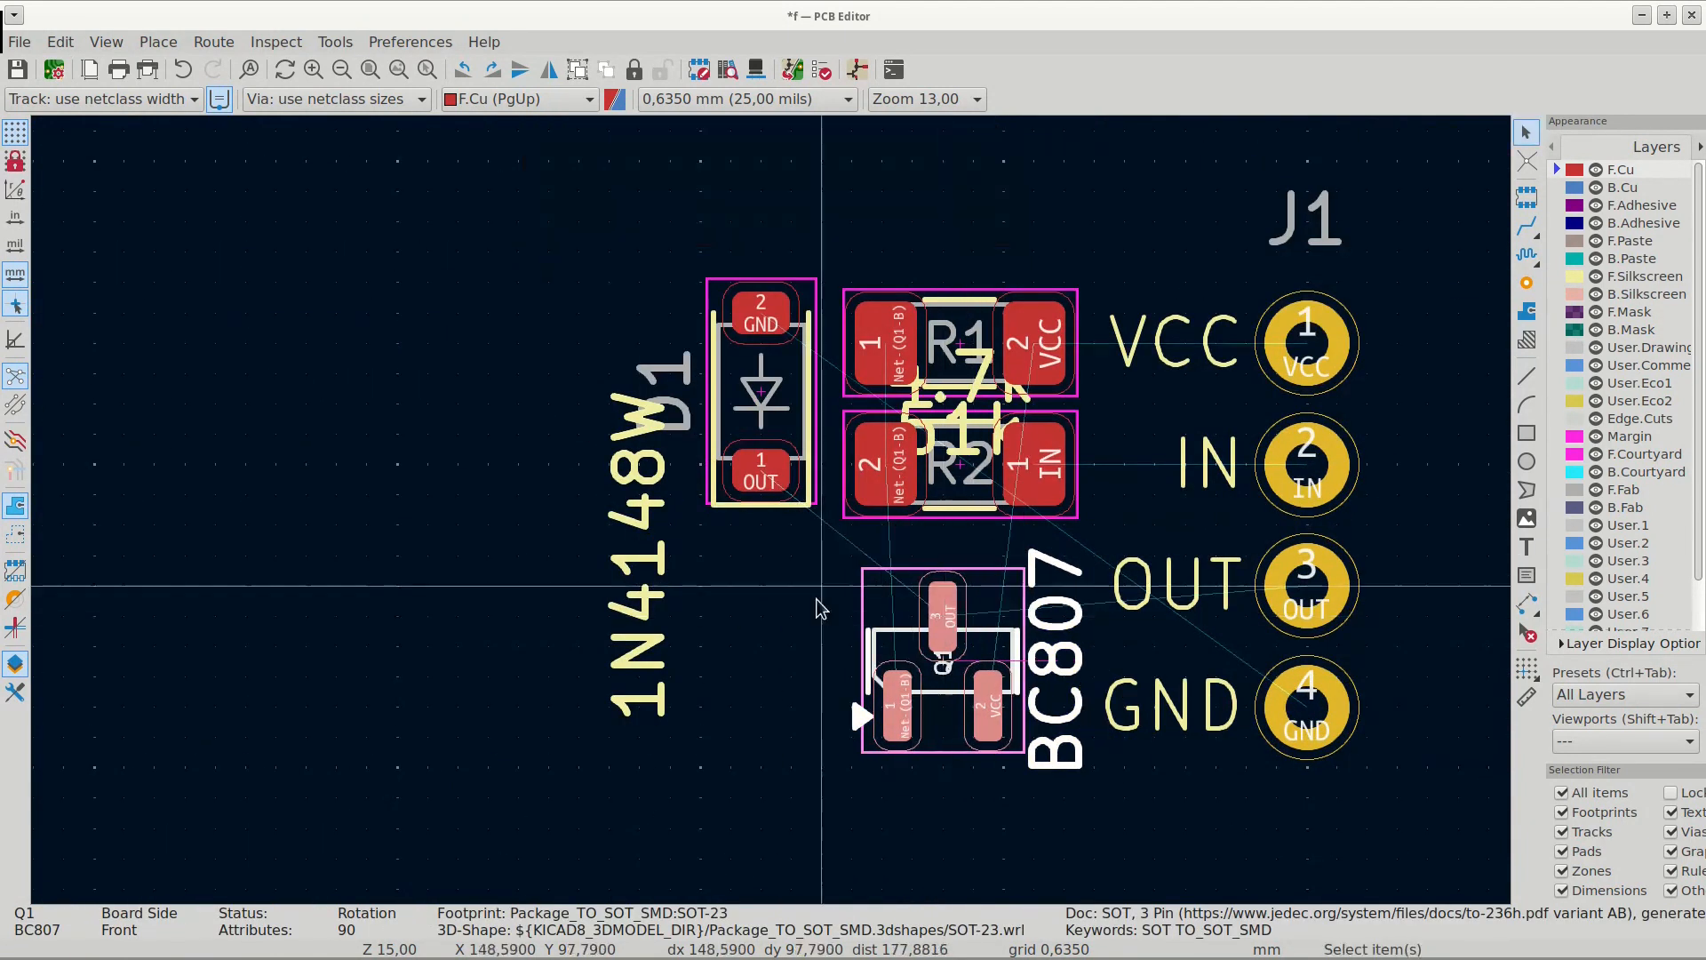
- Flip the 1N4148W and BC807 value labels to the back silkscreen and centre them under D1 and Q1
middle_click_drag(818, 601, 673, 637)
left_click(490, 604)
key("f")
left_click_drag(490, 604, 610, 567)
left_click(909, 693)
key("f")
left_click_drag(909, 702, 794, 702)
- Flip the 51k and 4.7k value labels to the back silkscreen and position them under R1 and R2
left_click_drag(810, 467, 816, 380)
key("f")
left_click(816, 382)
left_click(831, 411)
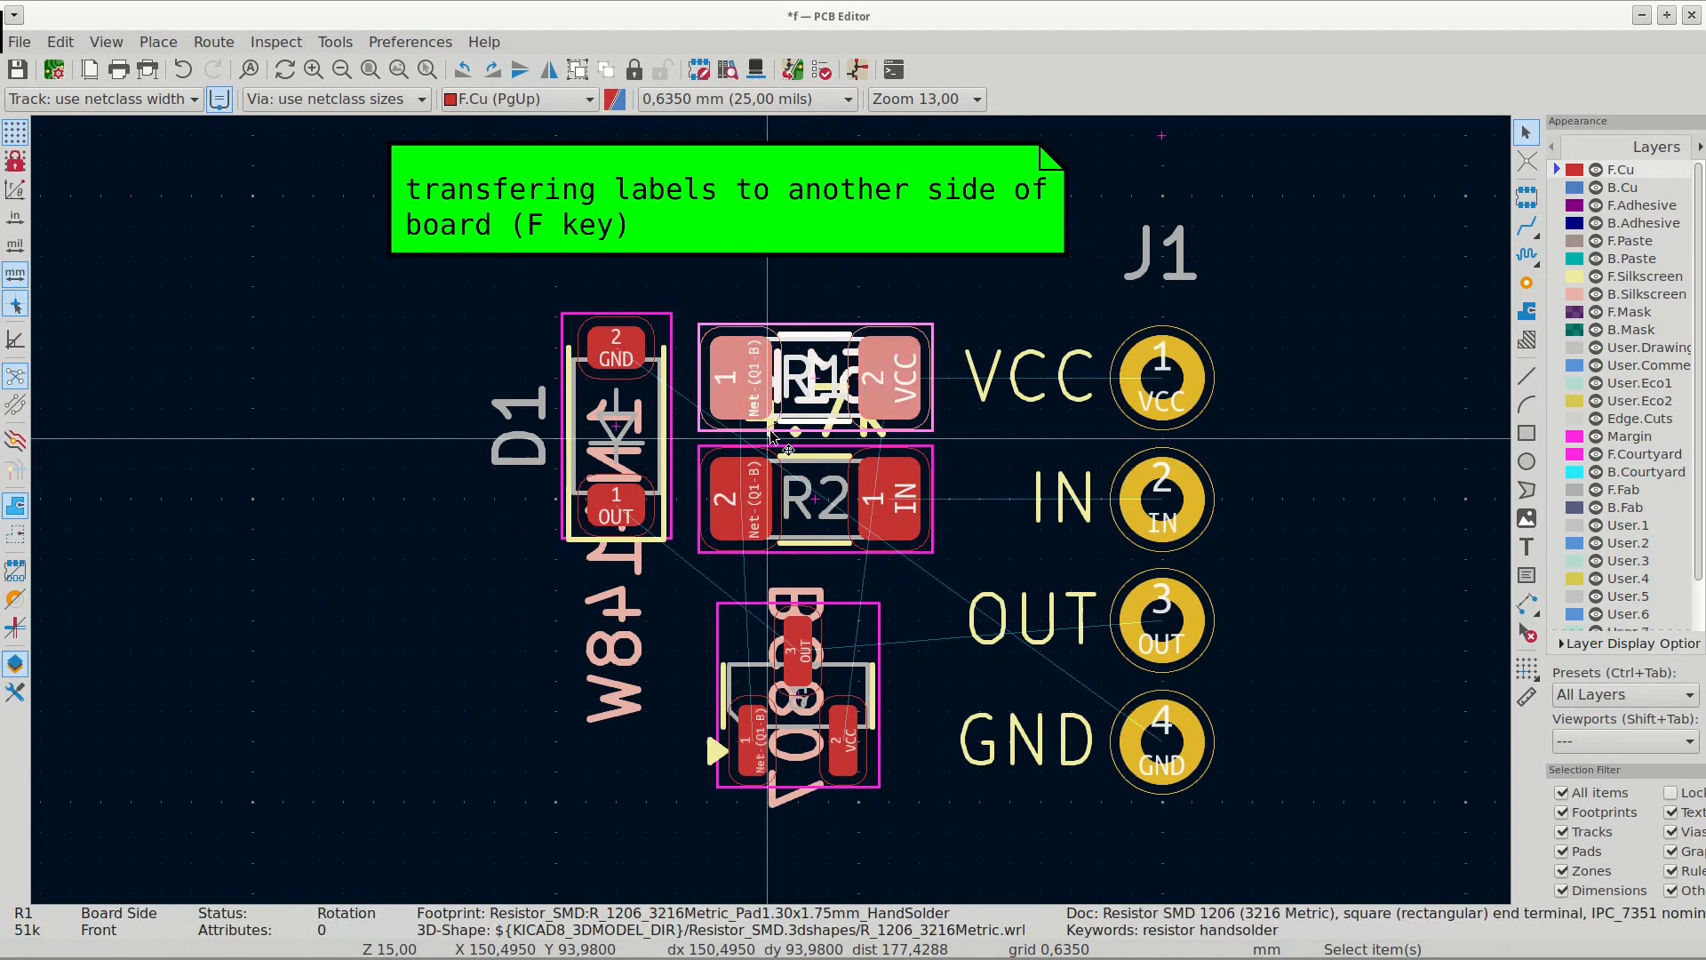
scroll(837, 418, "up", 3)
left_click_drag(837, 418, 813, 607)
left_click(813, 607)
- Draw a closed rectangular board outline of about 16.5 by 11.4 mm around all footprints on the Edge.Cuts layer
scroll(695, 830, "down", 5)
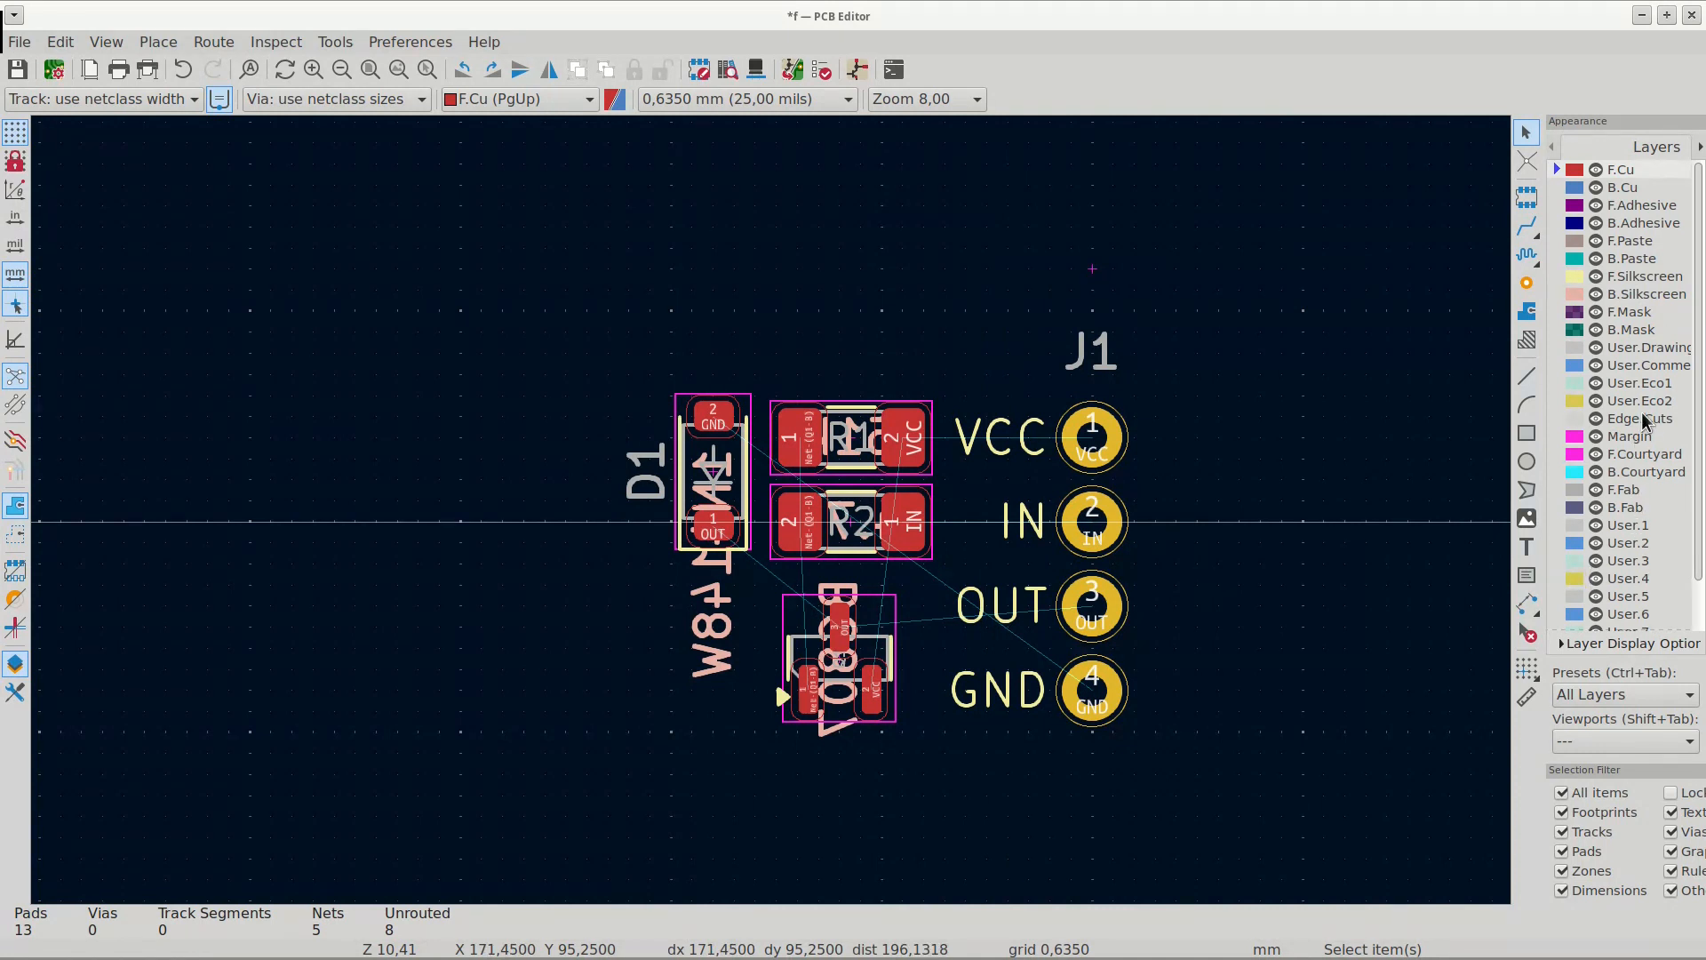
left_click(1581, 423)
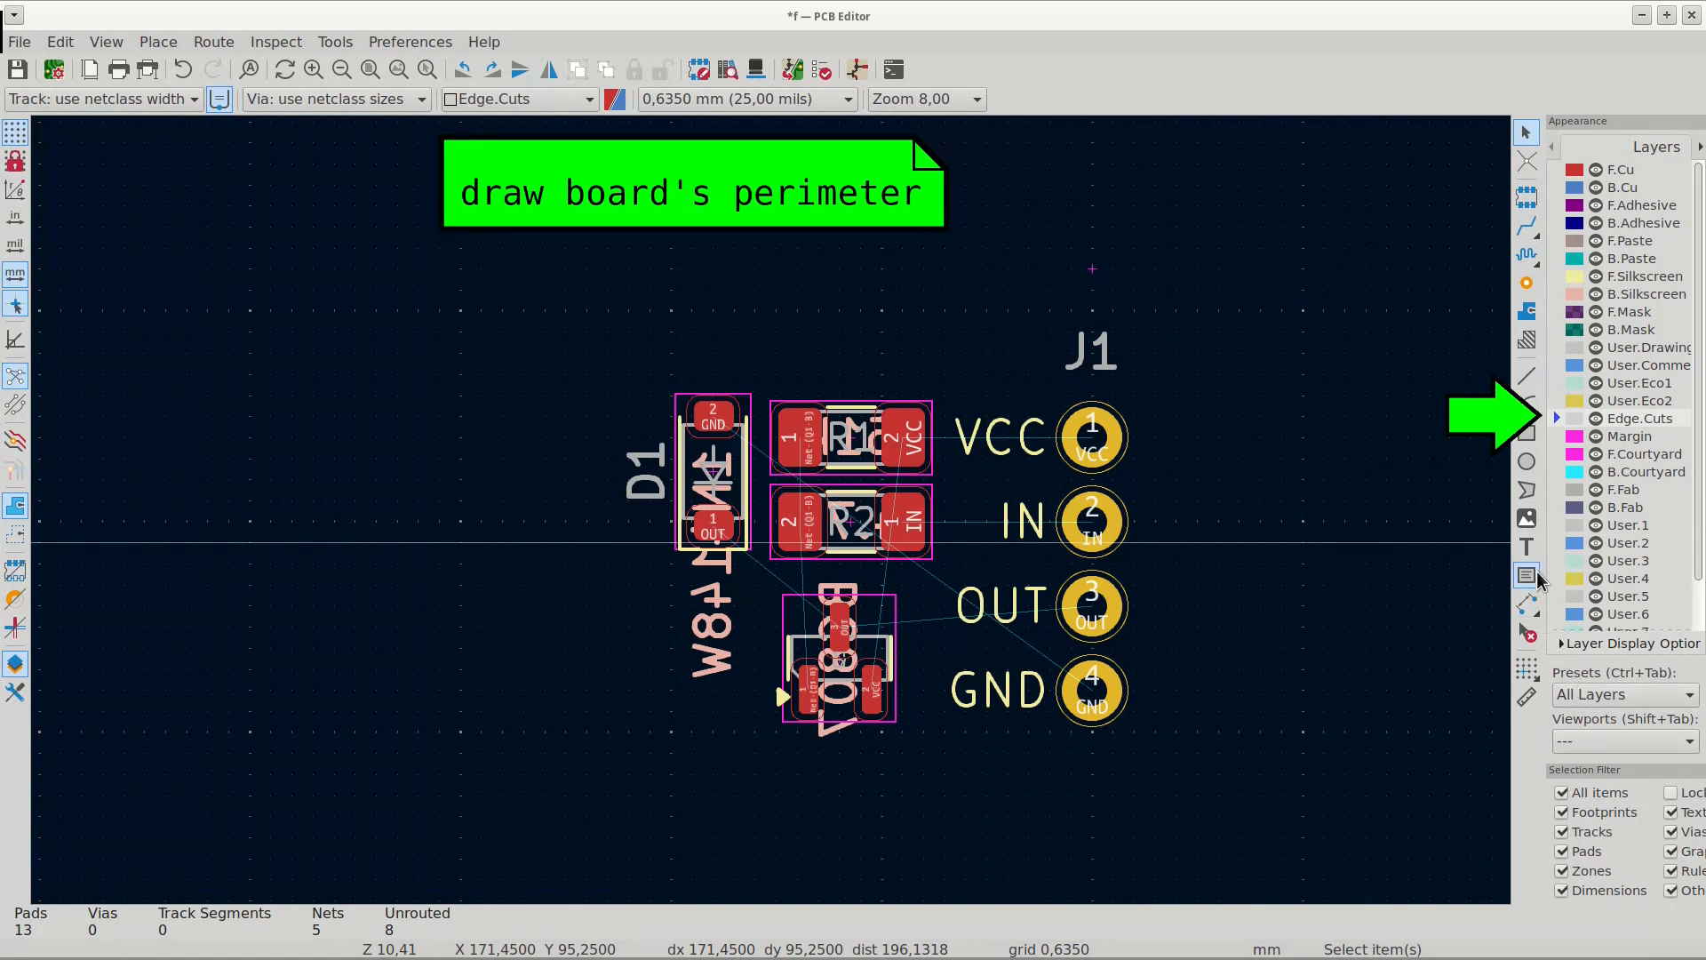
left_click(1526, 379)
scroll(1102, 715, "up", 3)
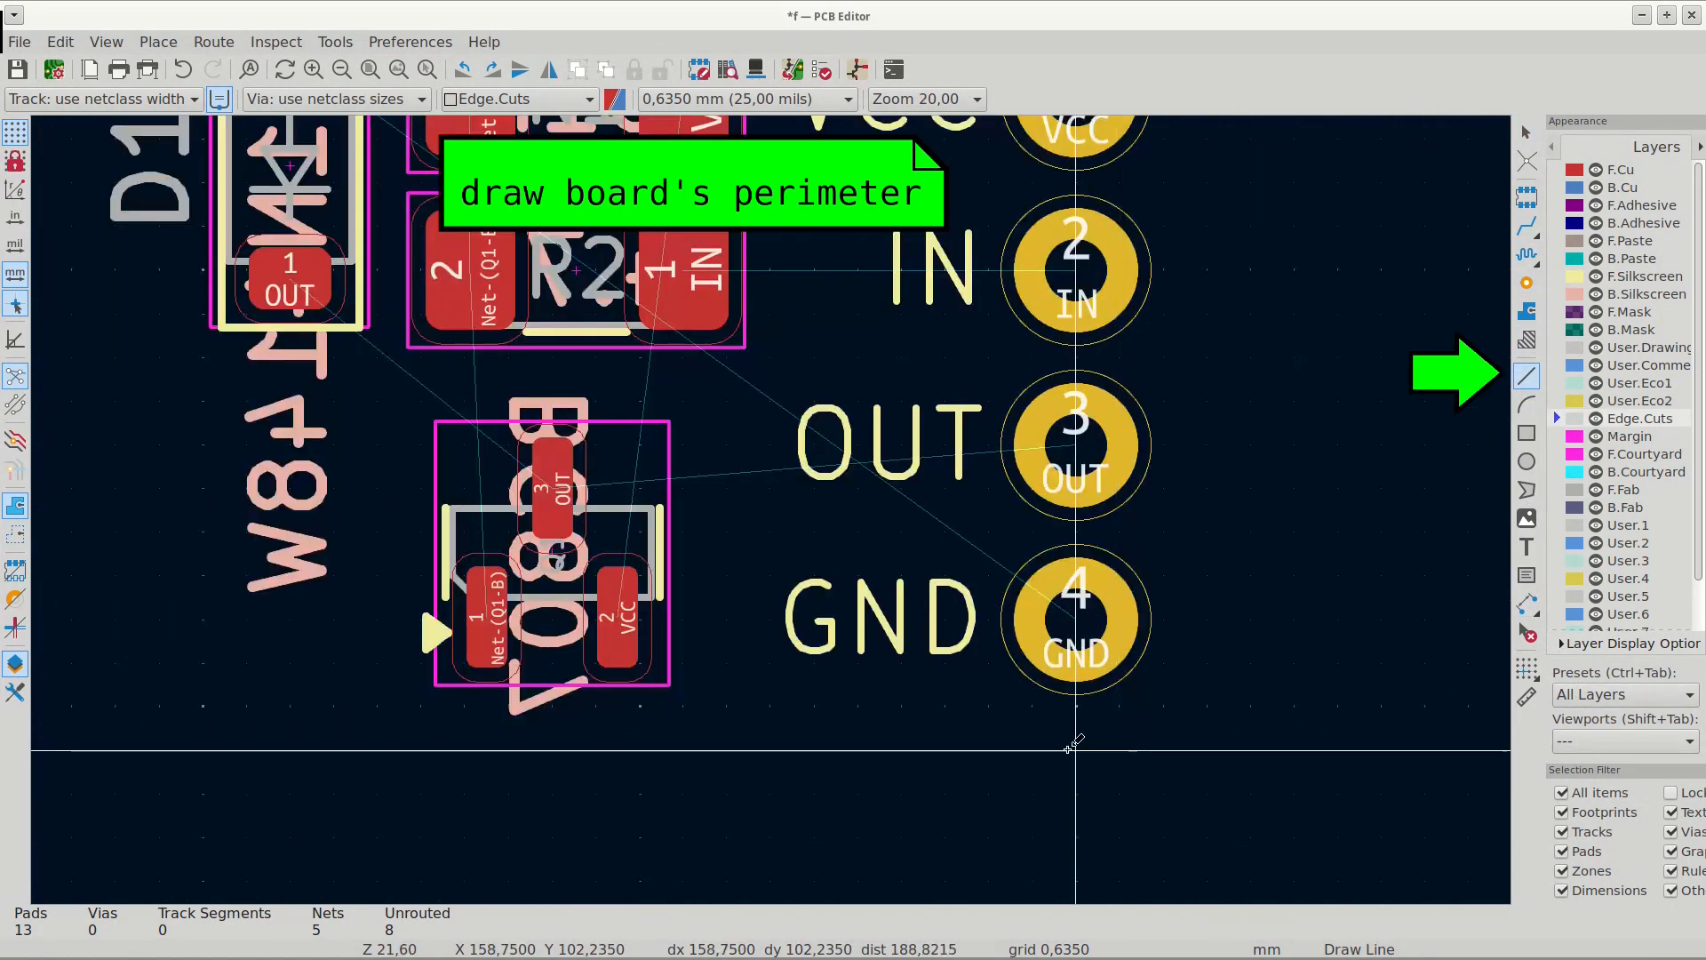
left_click(1206, 751)
scroll(463, 751, "down", 2)
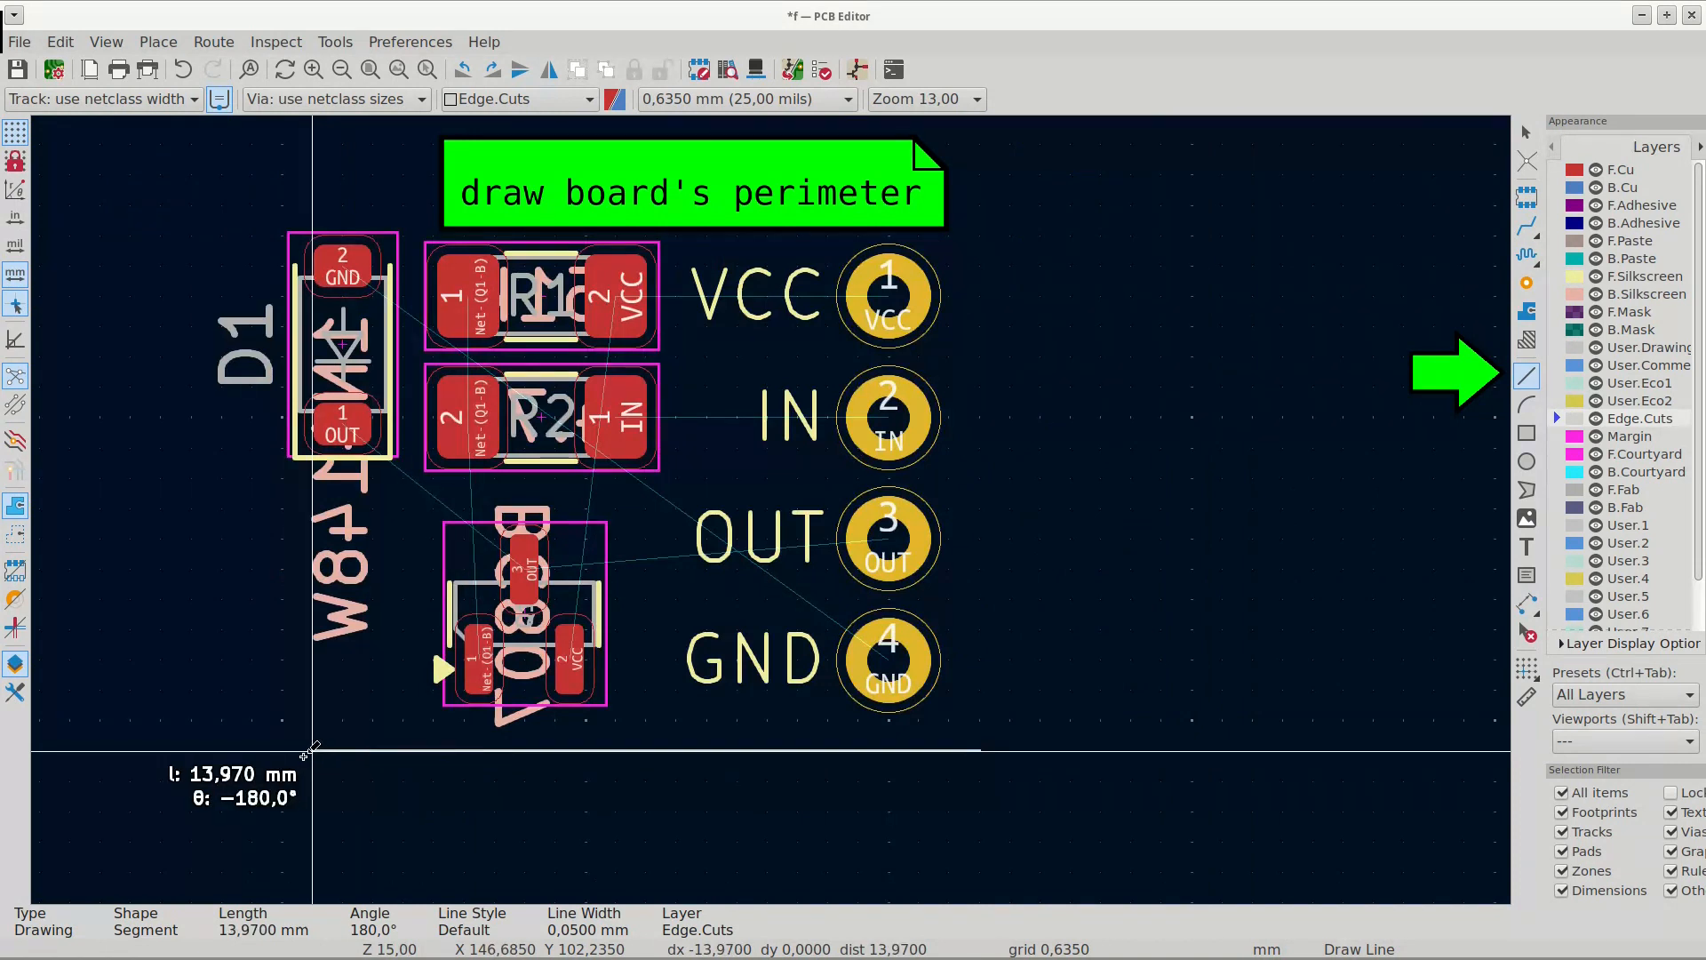
left_click(189, 751)
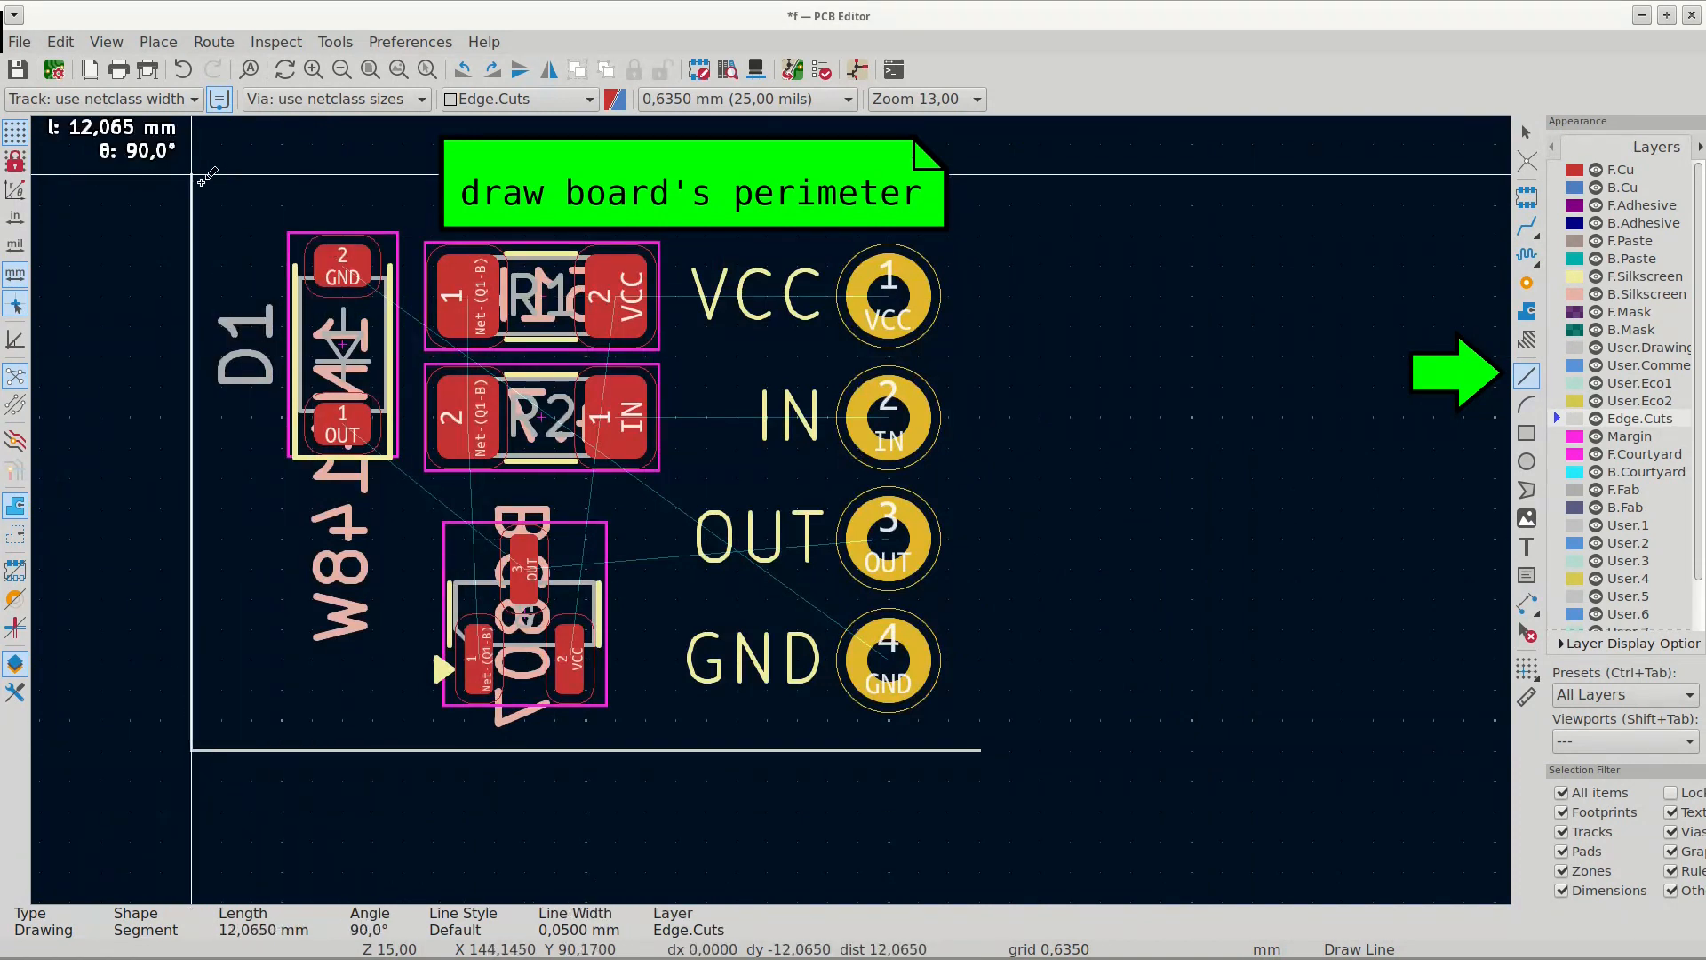
left_click(192, 205)
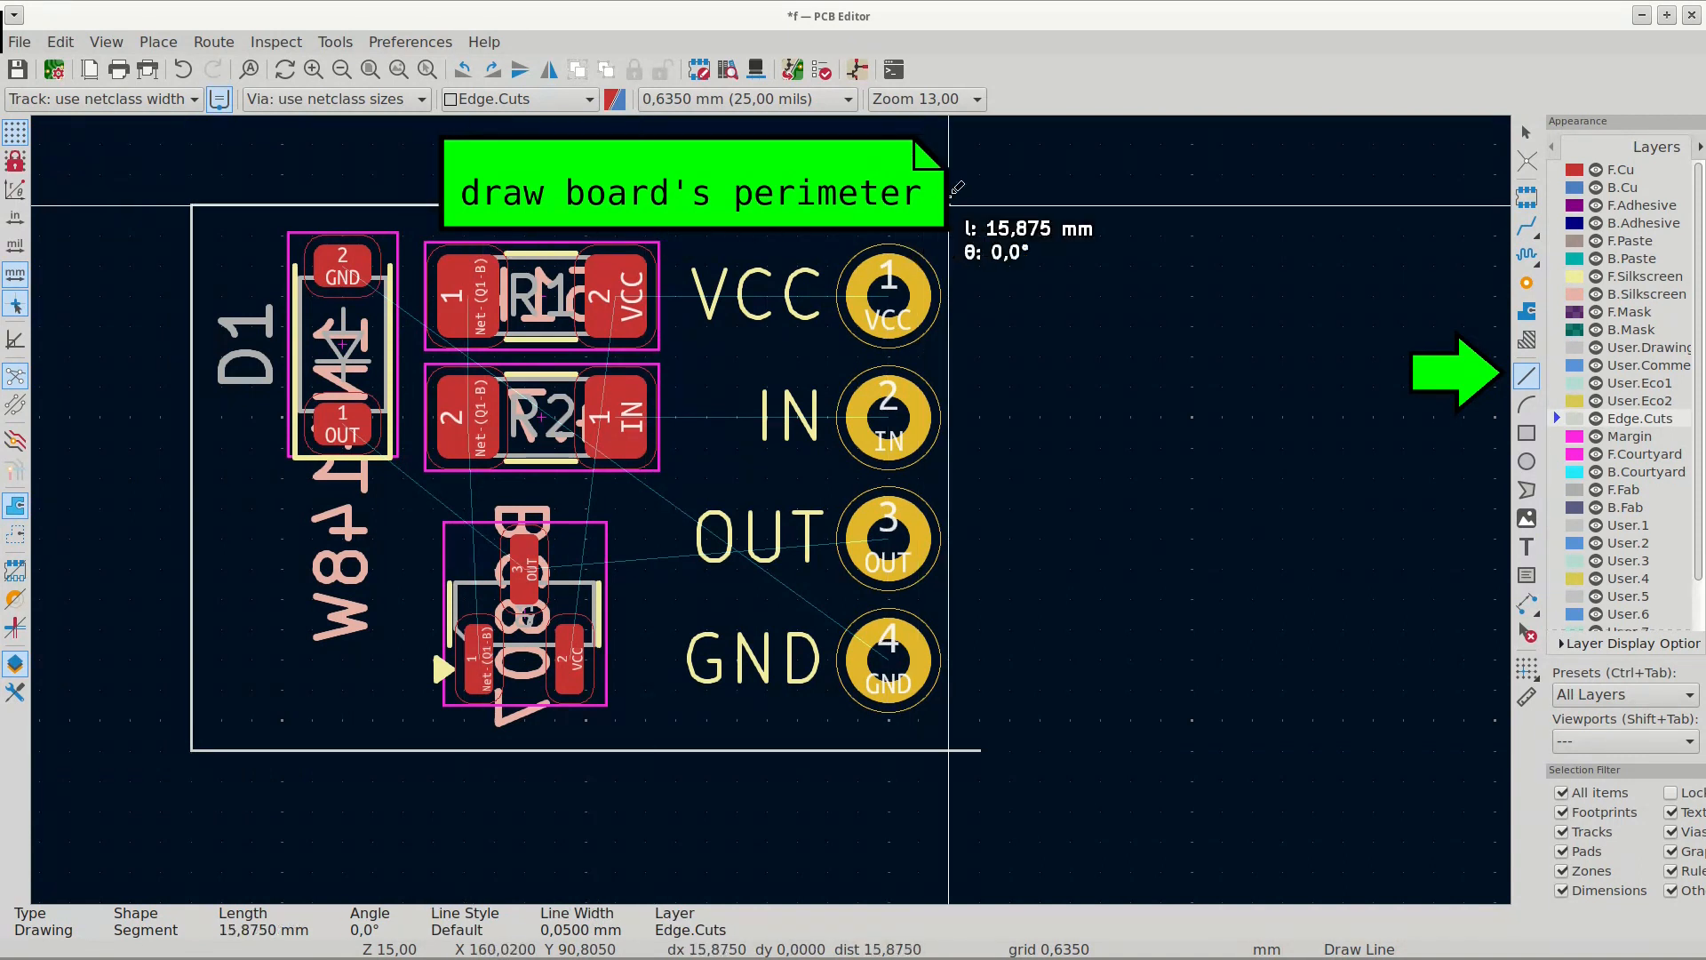
left_click(980, 205)
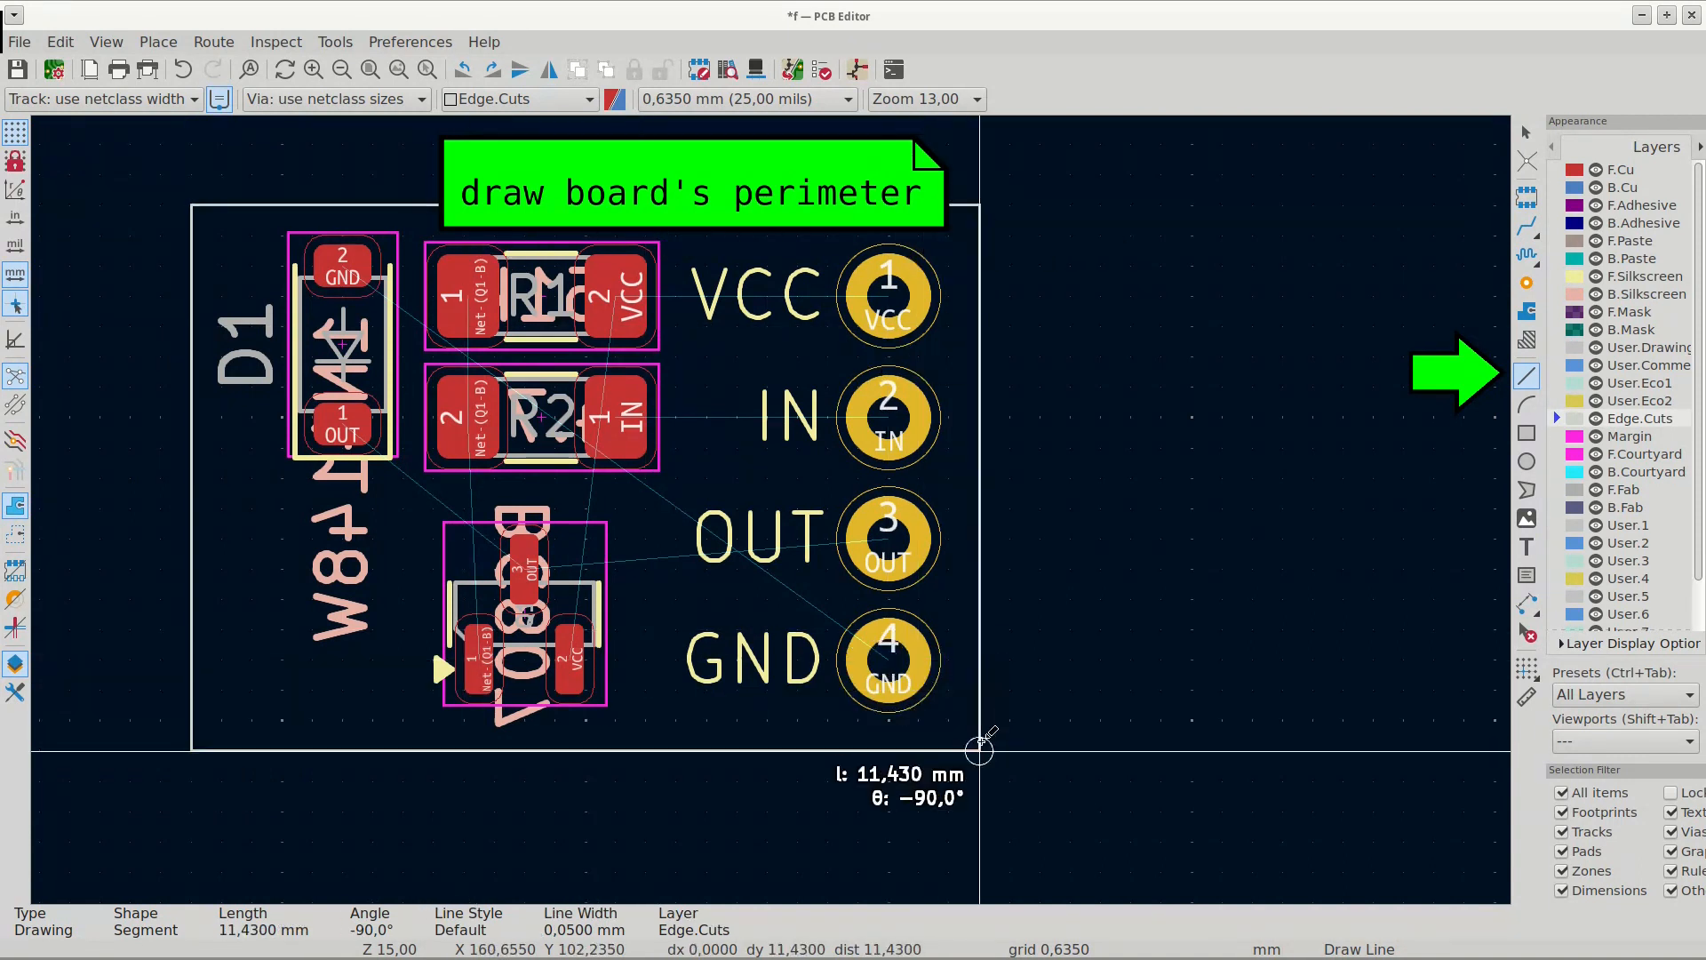
left_click(981, 751)
key("Escape")
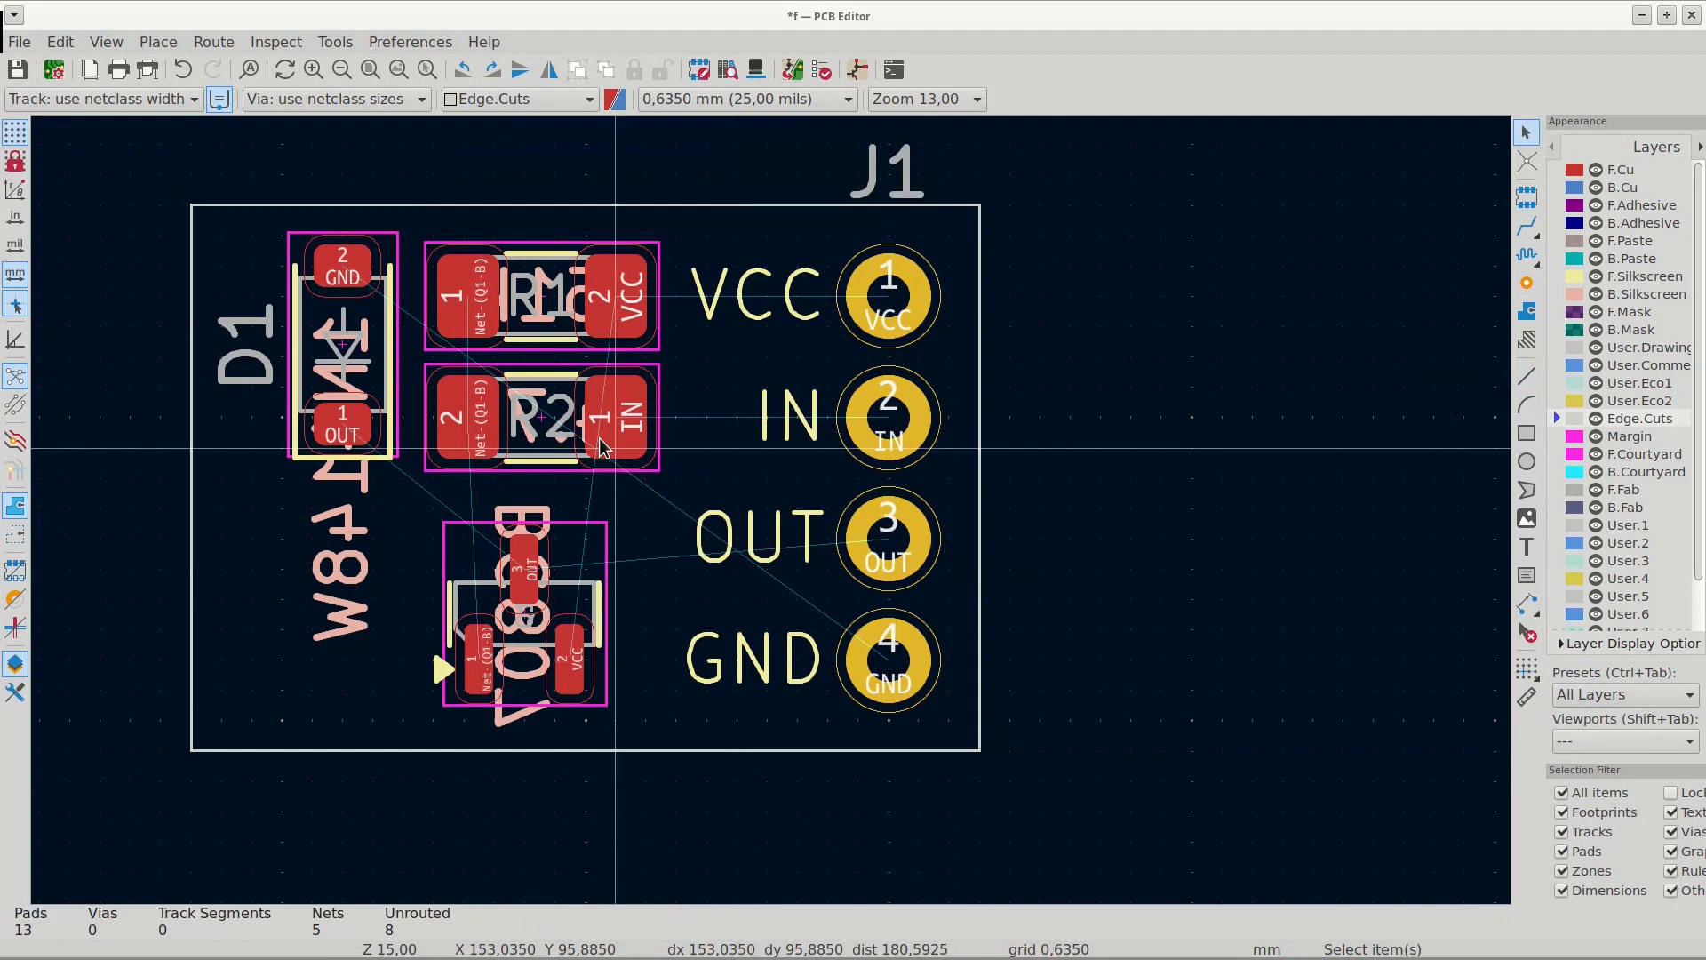
- Open the board in the 3D Viewer and rotate the model to inspect the outline, components and labels
left_click(114, 42)
left_click(125, 93)
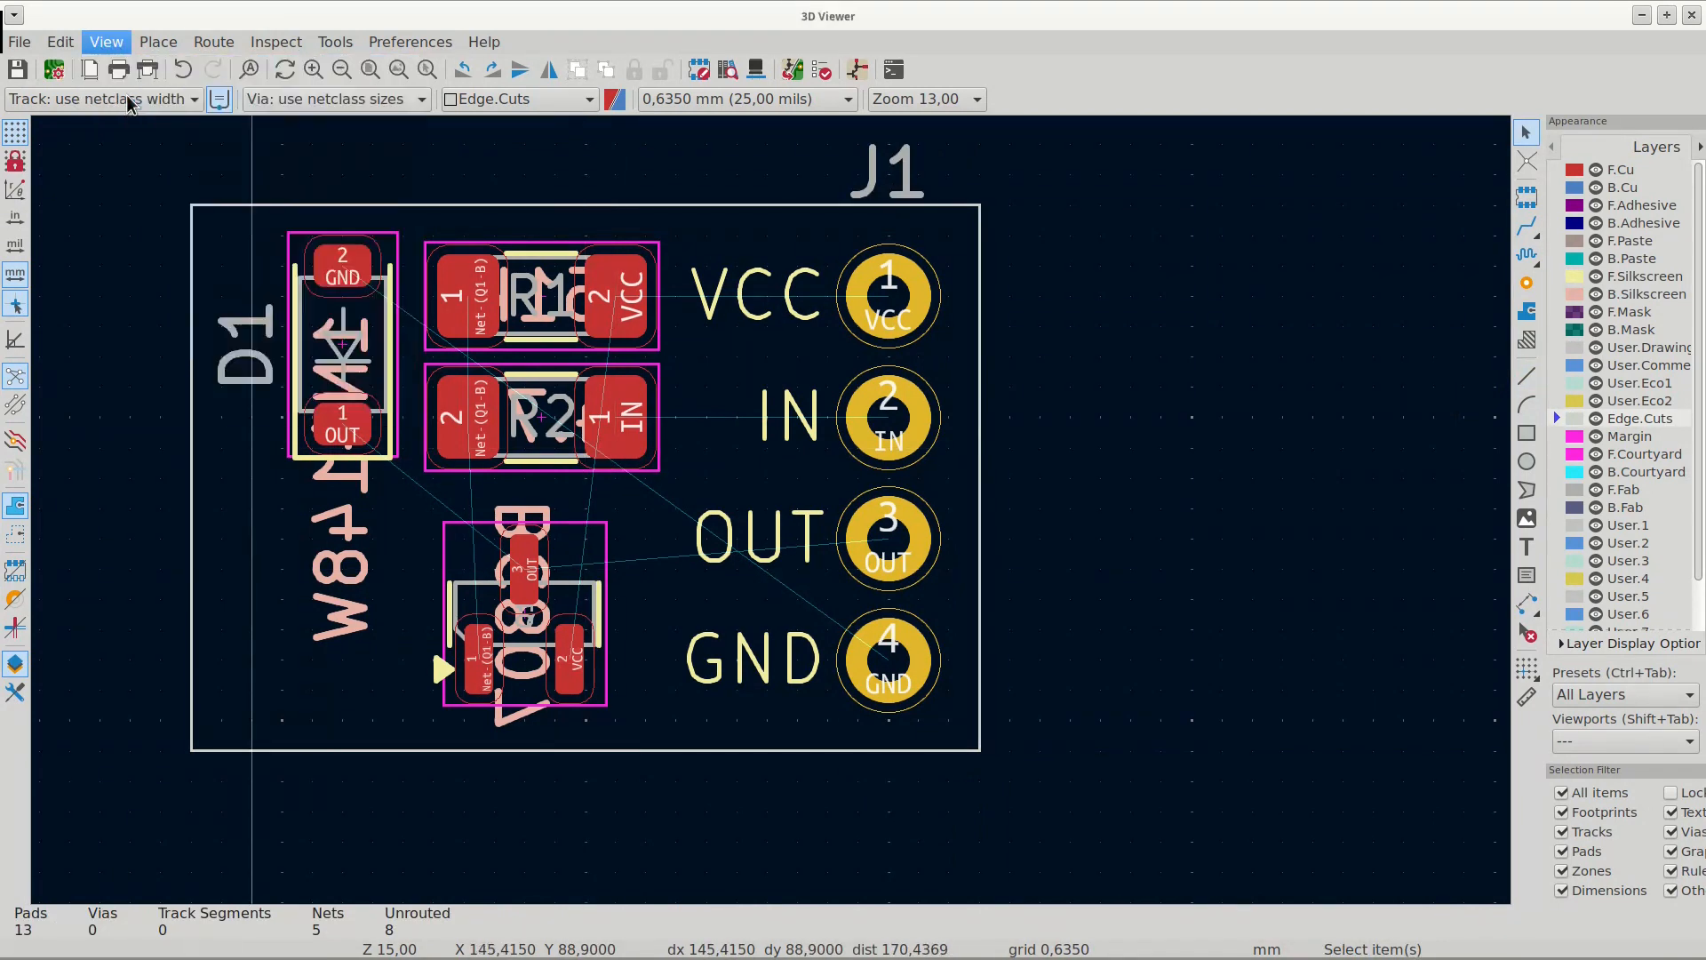
left_click_drag(718, 416, 942, 457)
key("z")
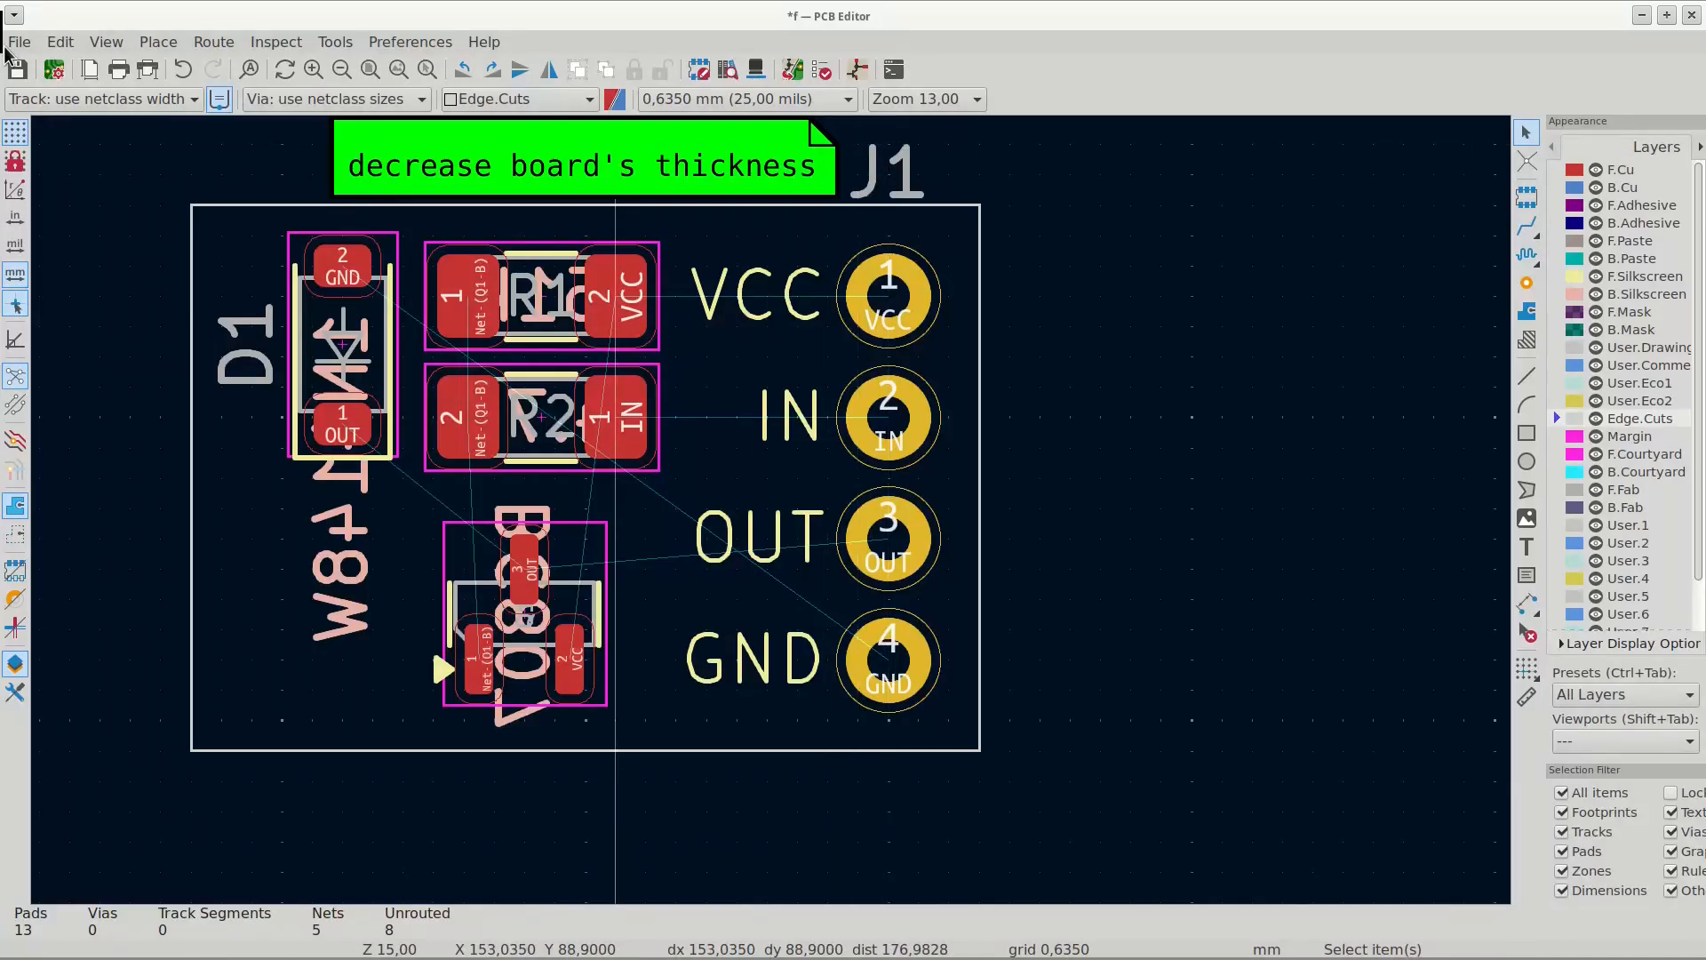
- Set the board thickness in the physical stackup to 0.8 mm by adjusting the dielectric layer
left_click(16, 42)
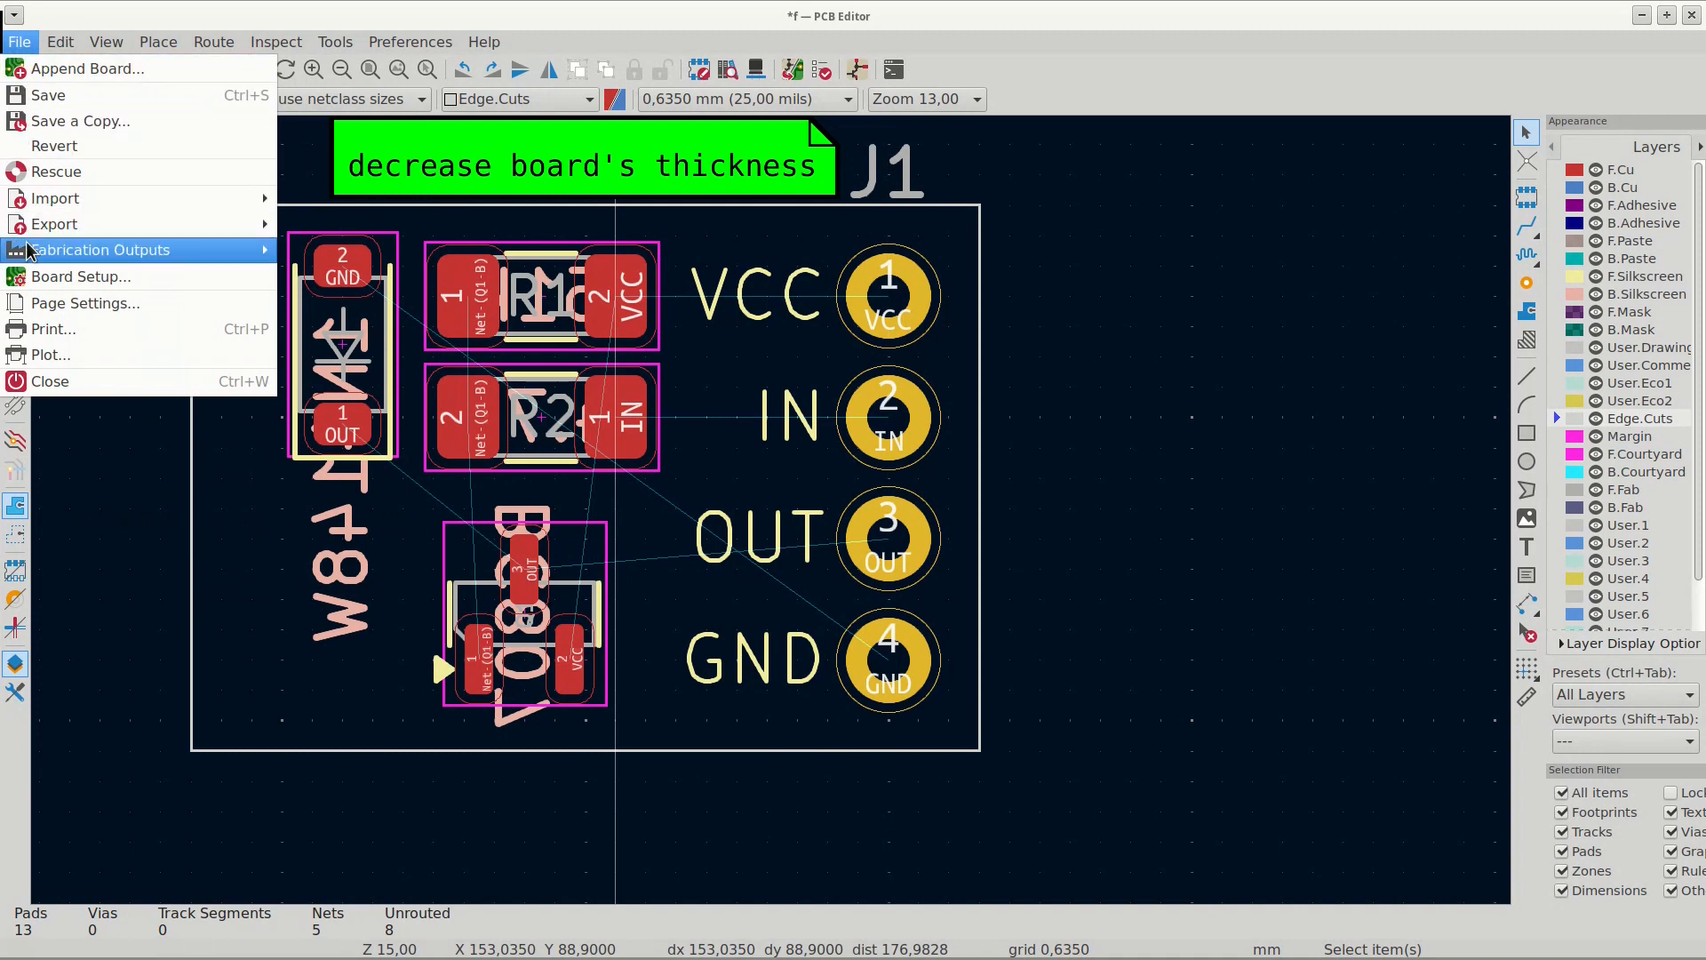
left_click(39, 279)
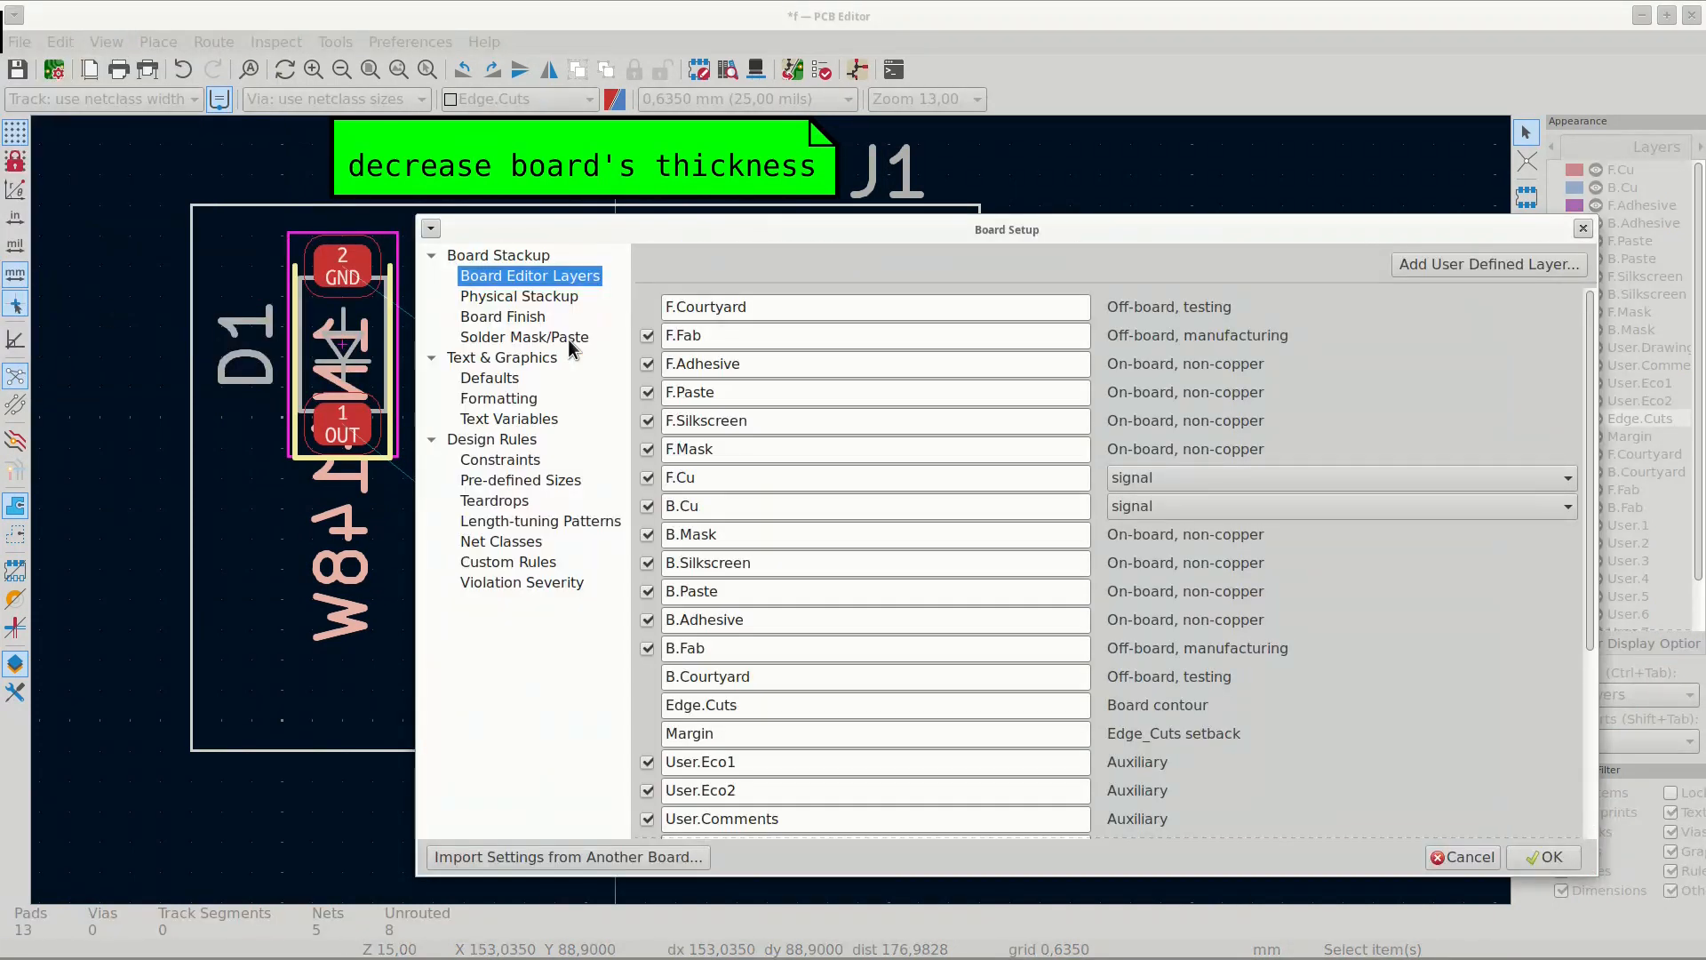
left_click(542, 297)
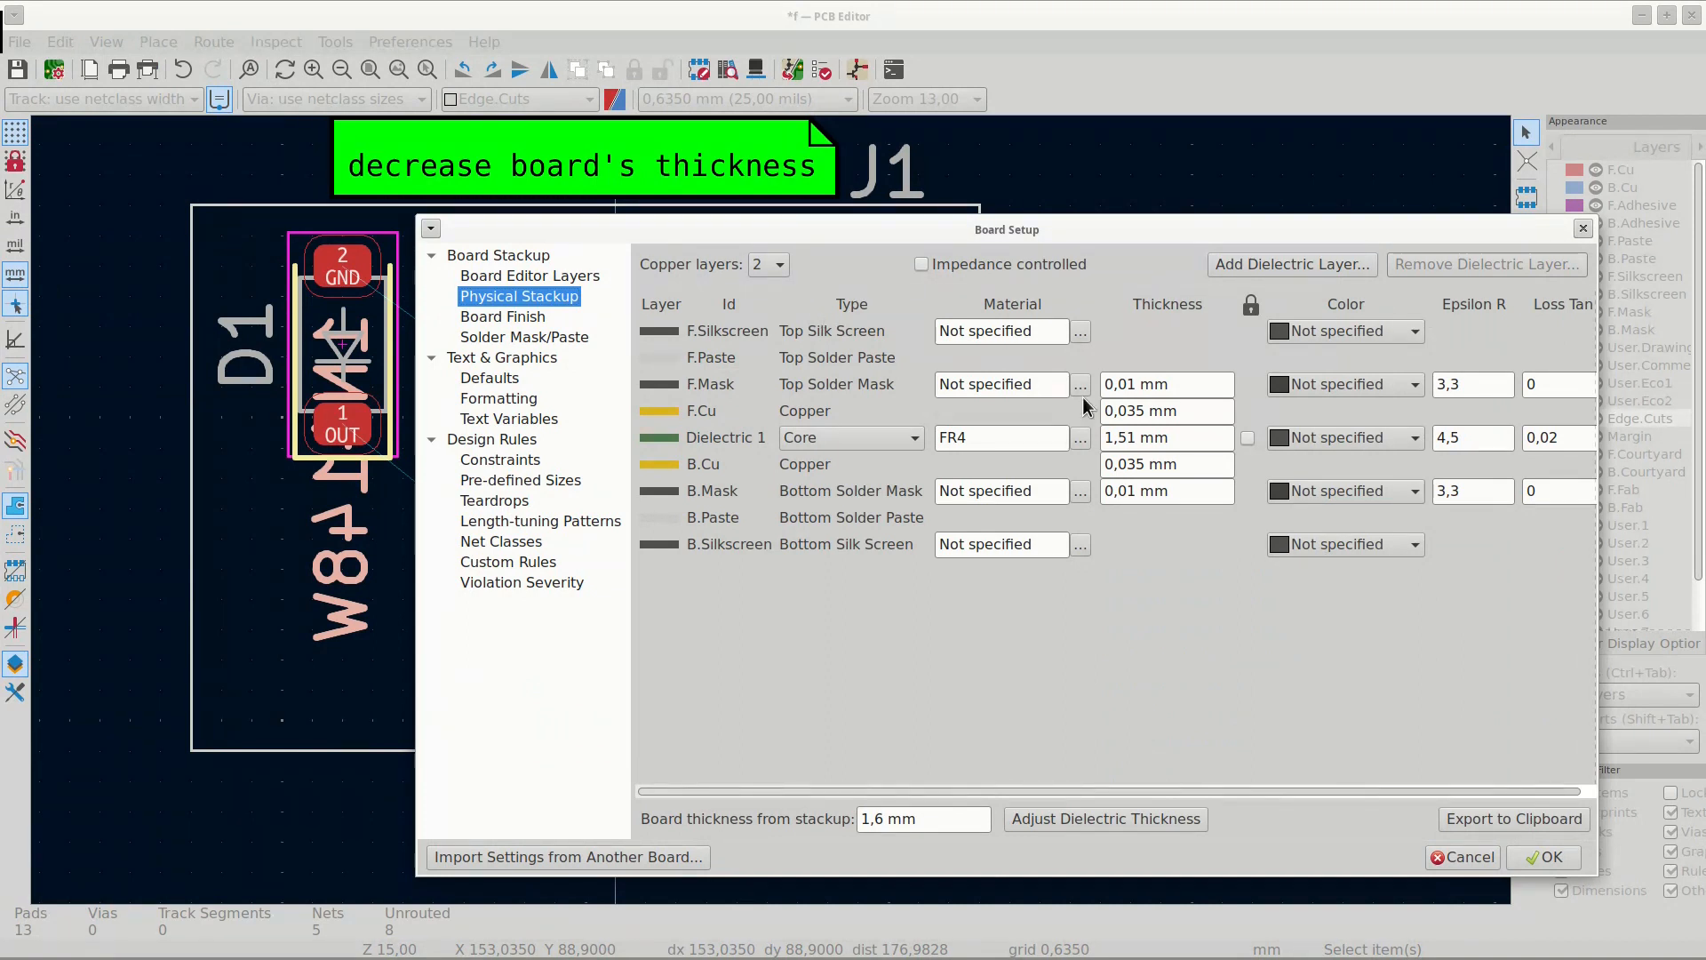
left_click(864, 819)
left_click(1054, 820)
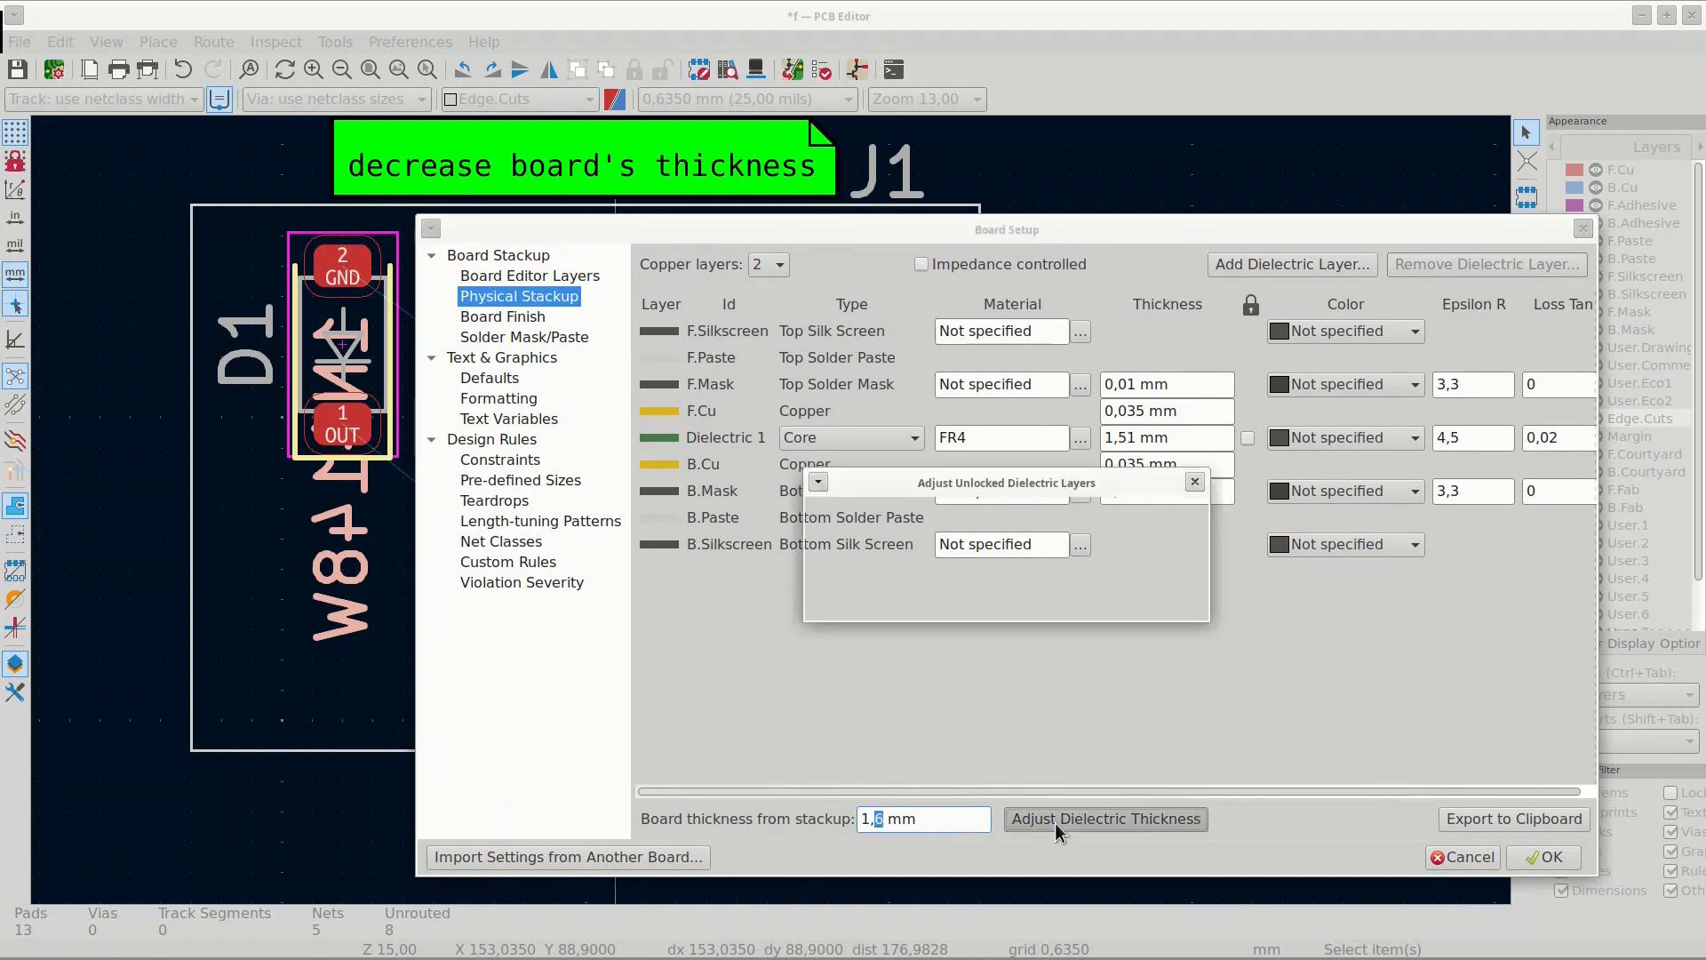
type("0.8")
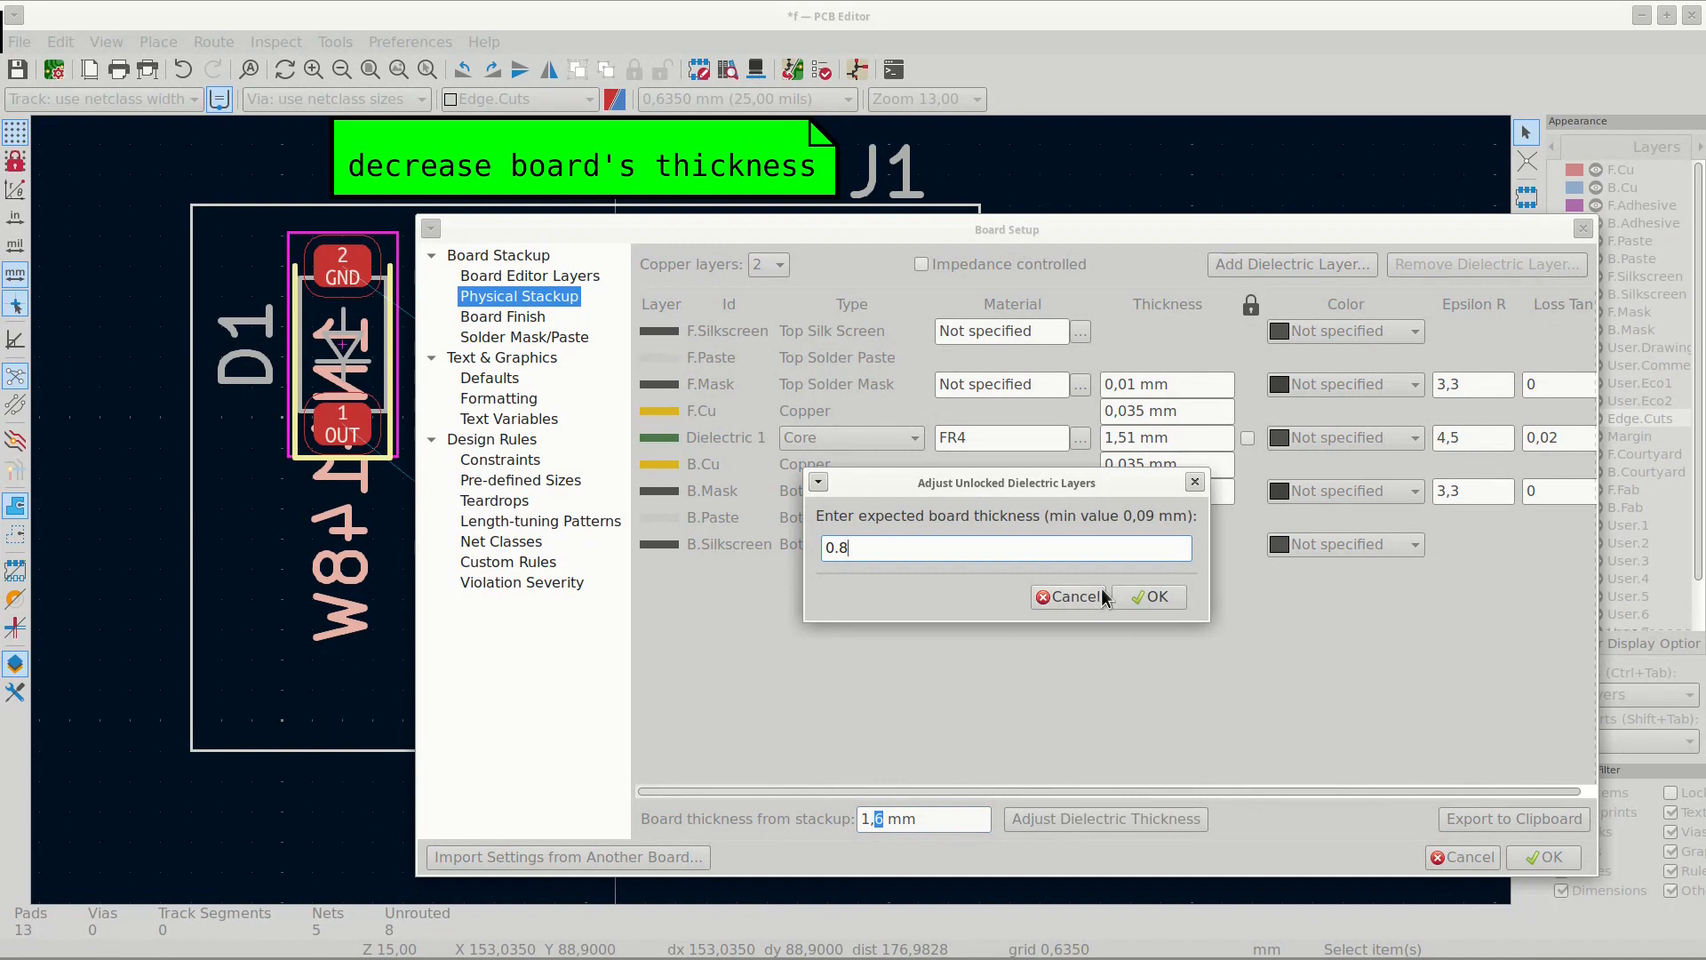
left_click(1148, 597)
left_click(1530, 858)
- Inspect the thinner board in the 3D Viewer by rotating the model, and close the viewer
left_click(106, 42)
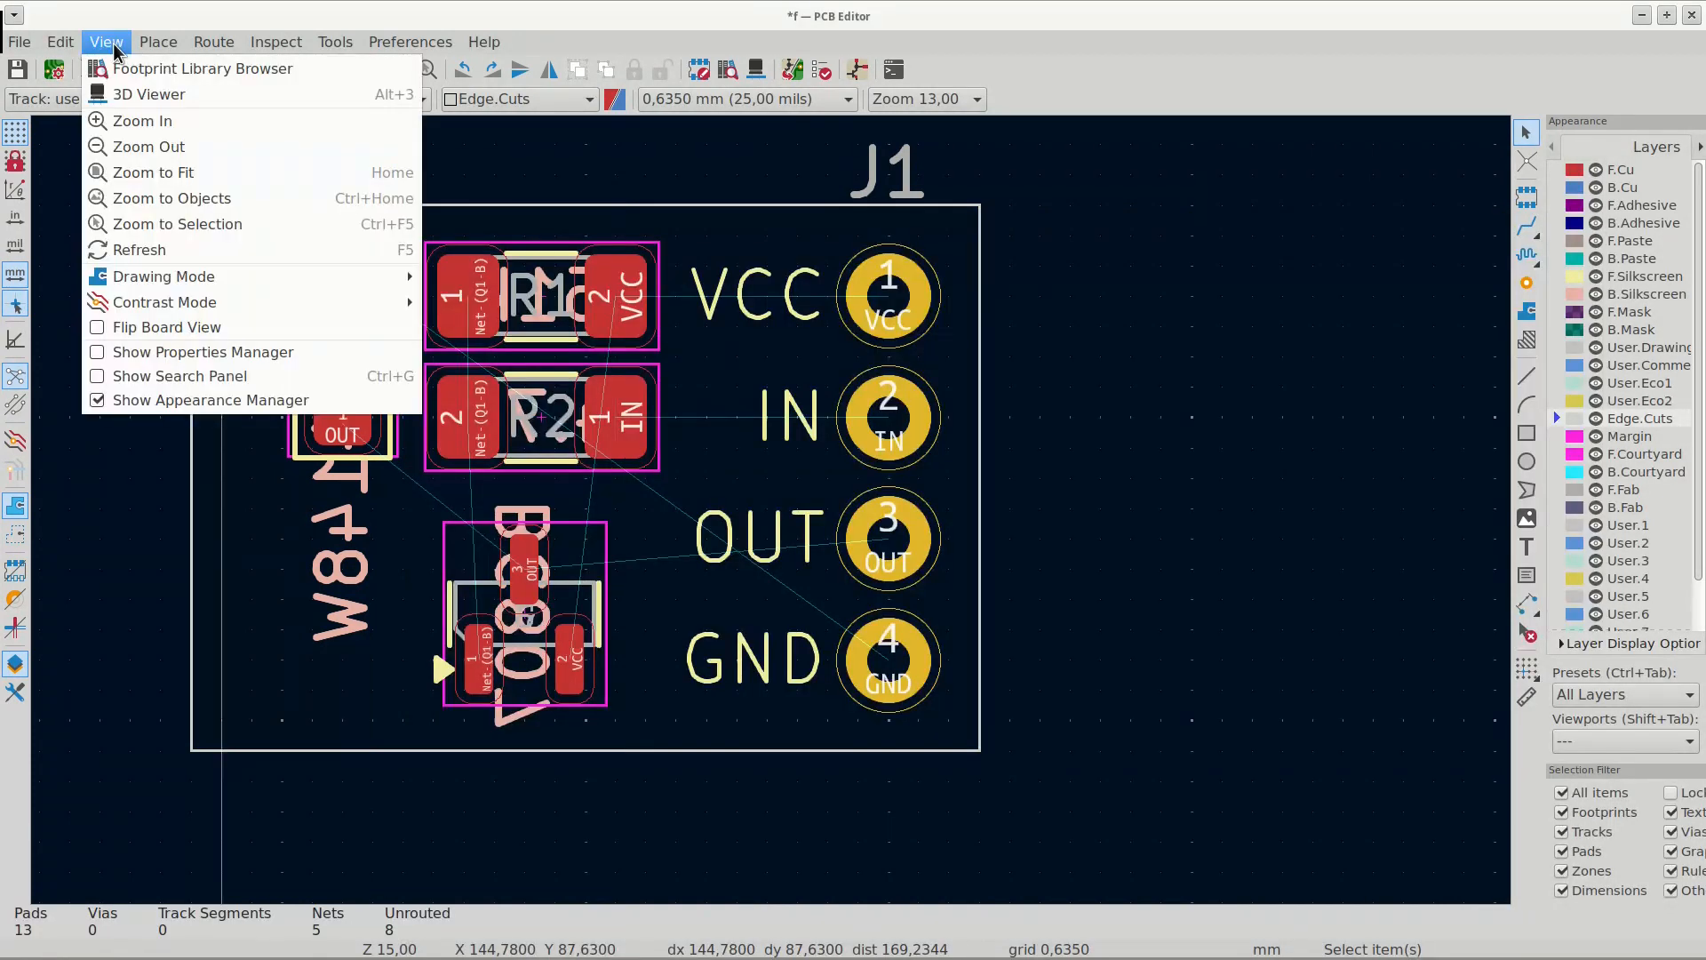
left_click(142, 93)
left_click_drag(290, 261, 133, 417)
scroll(805, 451, "down", 4)
left_click(1693, 18)
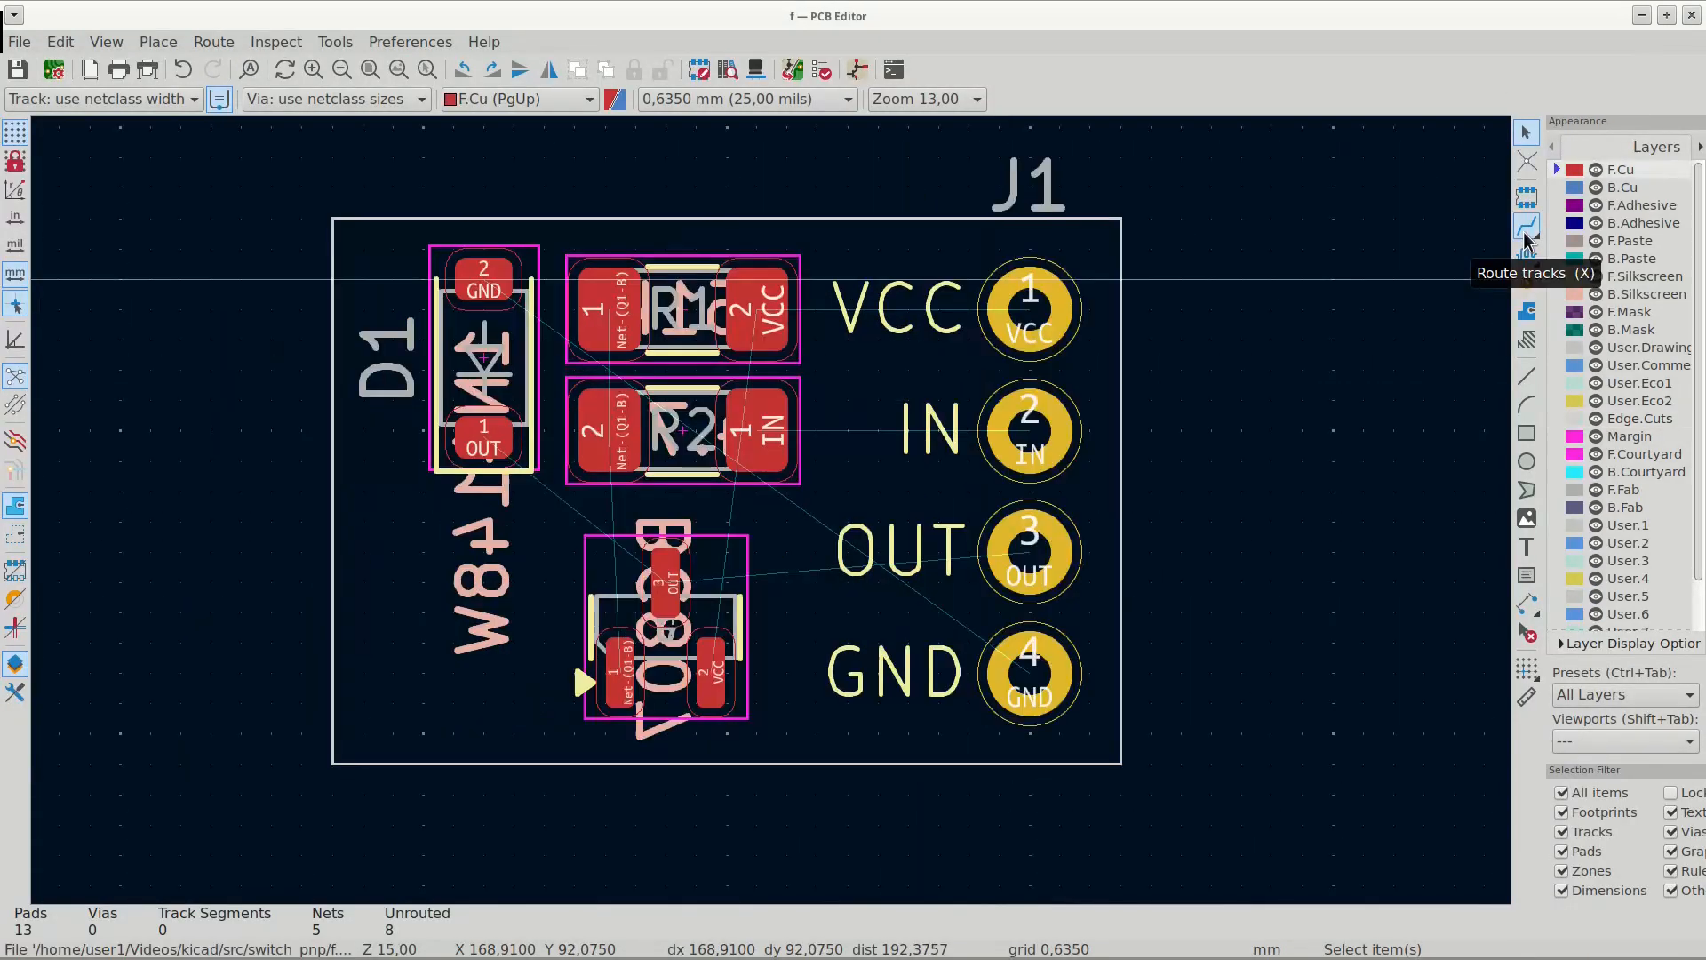
left_click(1527, 227)
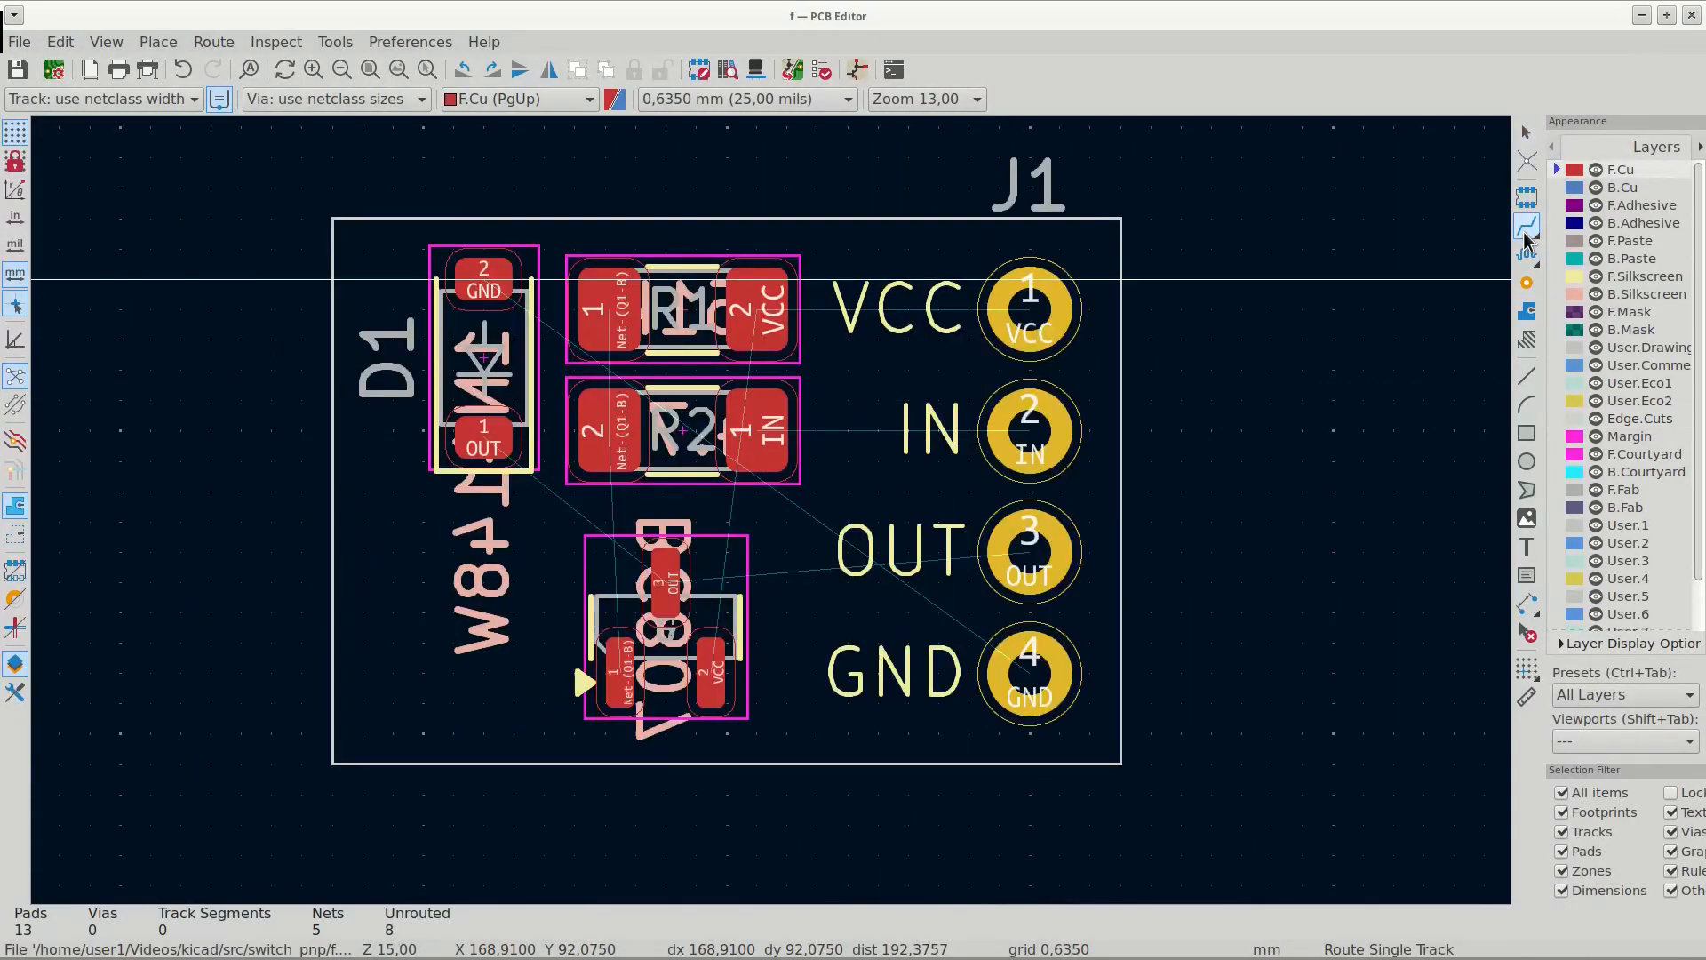
left_click(766, 430)
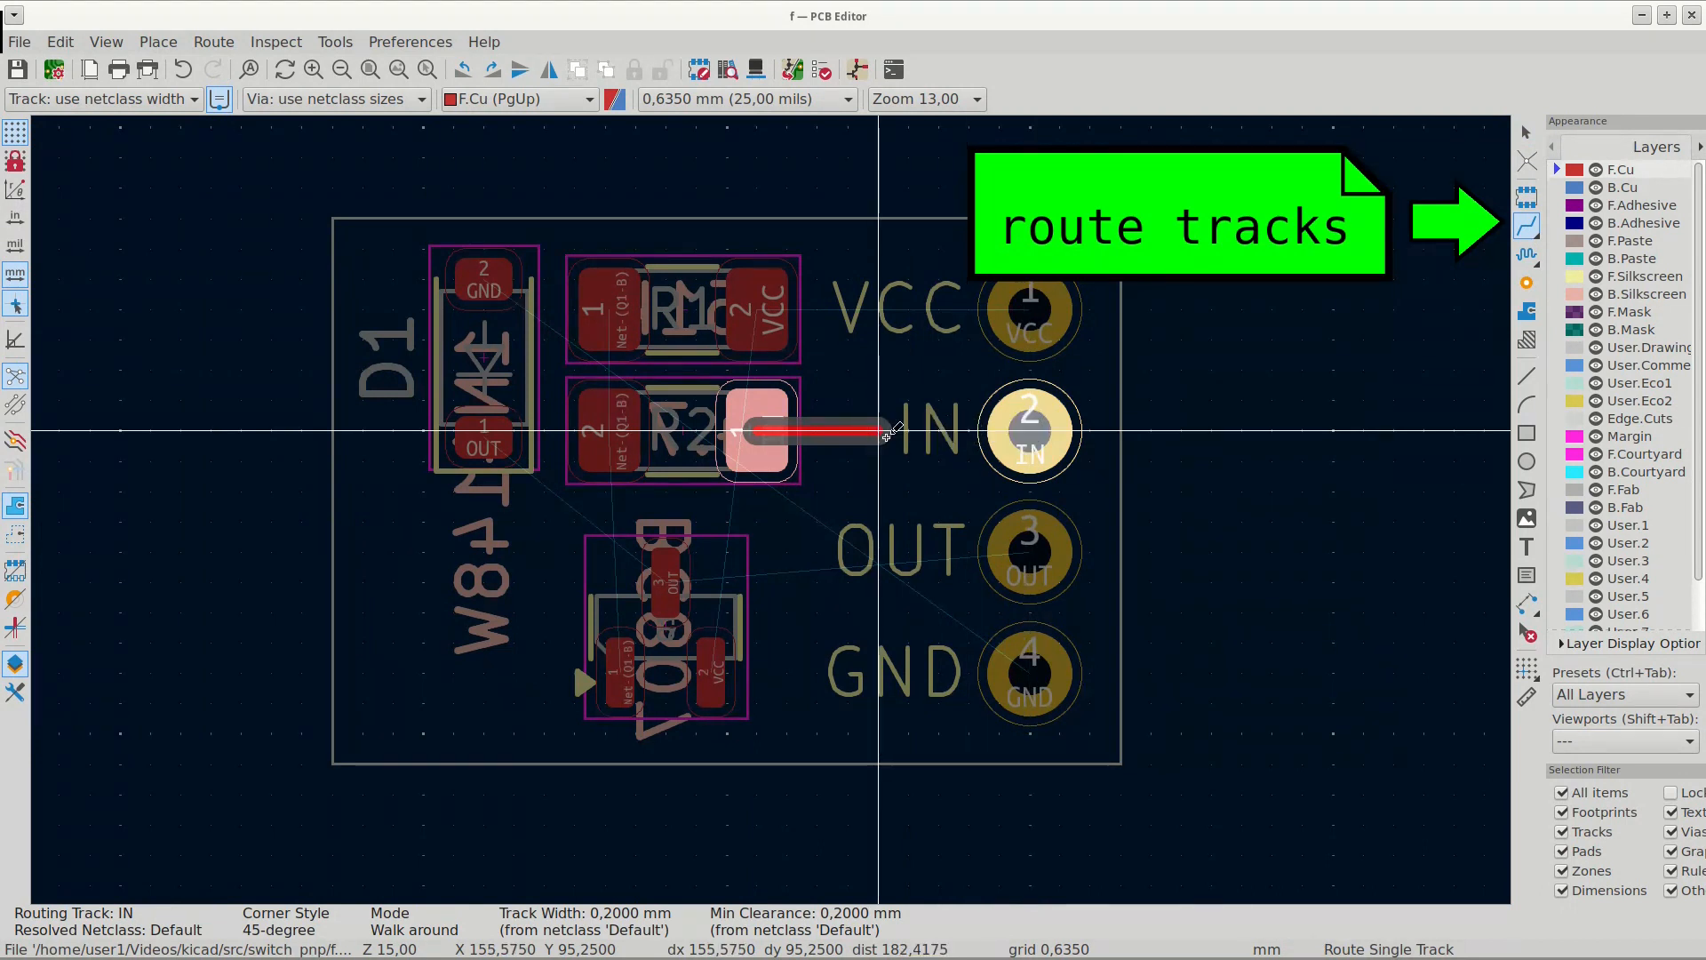
key("Escape")
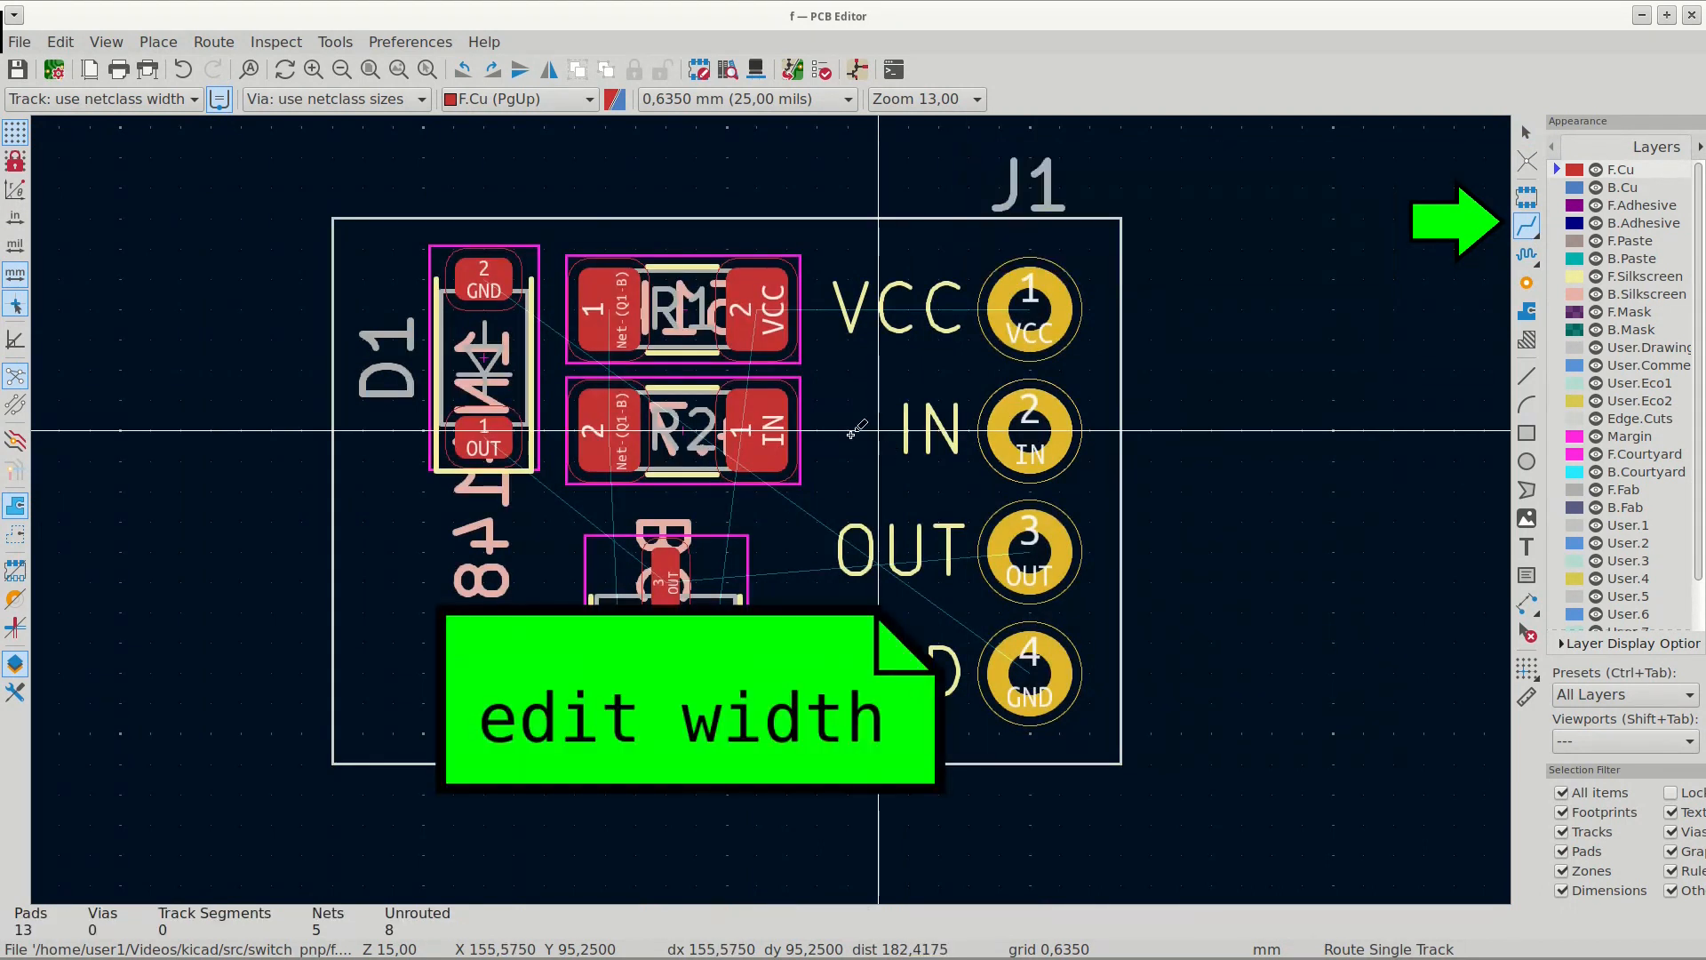
- Add pre-defined track widths of 0.3 mm, 0.5 mm and 0.7 mm to the board setup
left_click(142, 101)
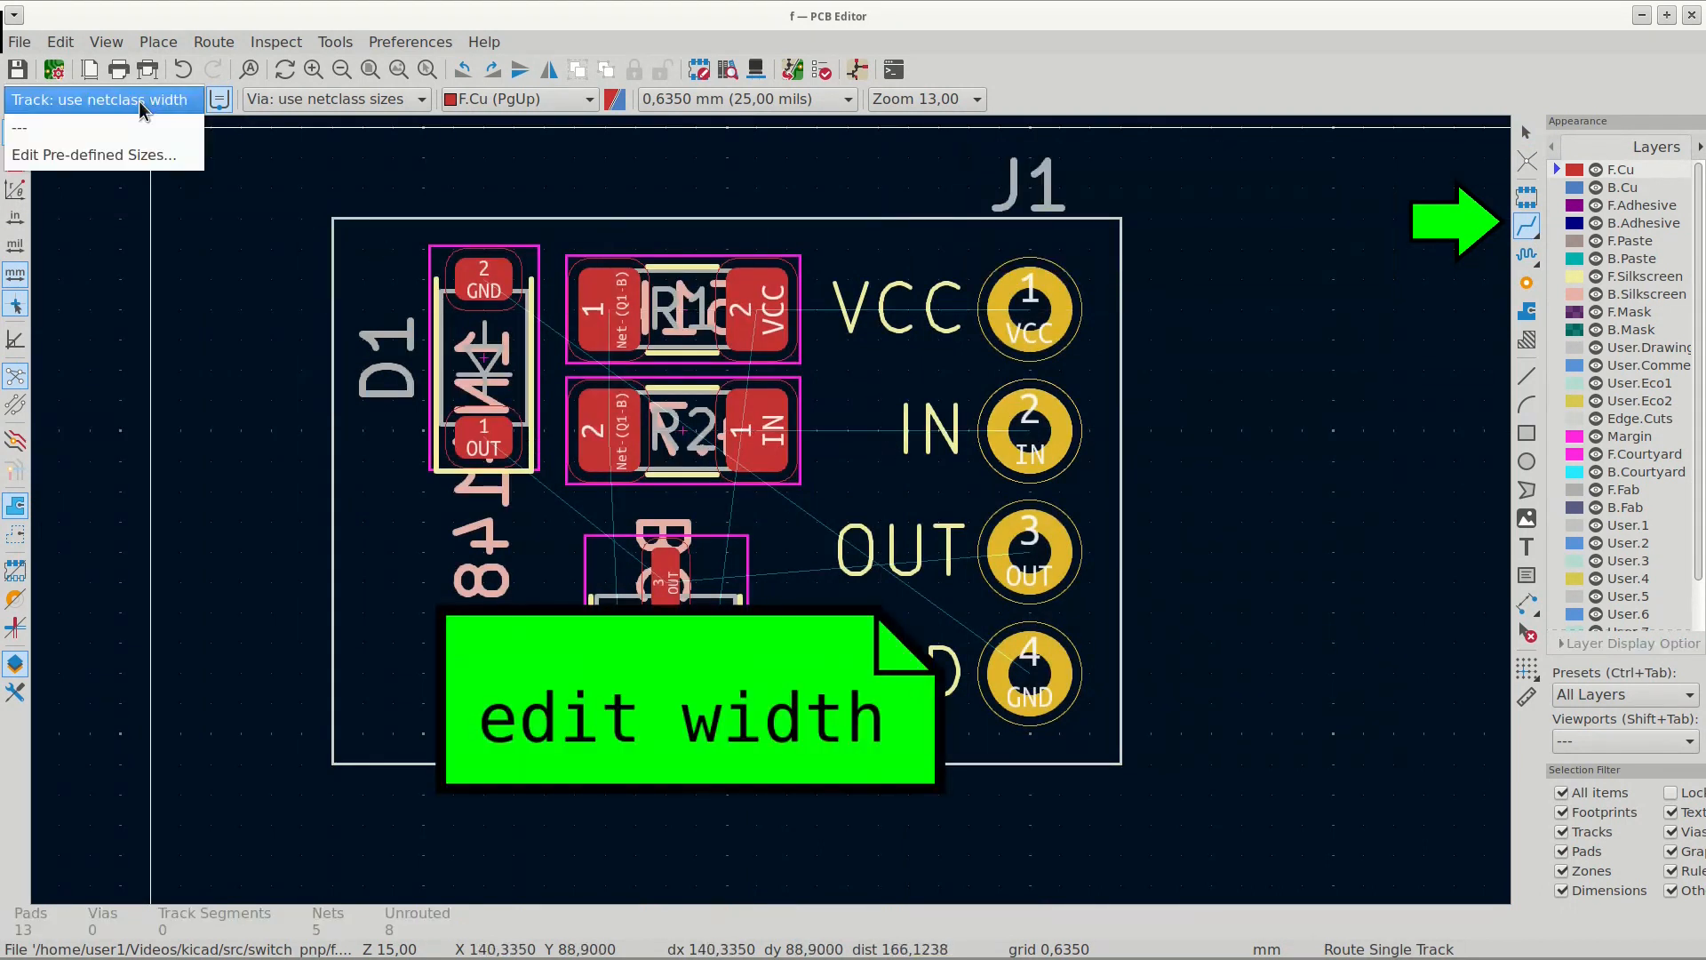
left_click(93, 153)
left_click(650, 824)
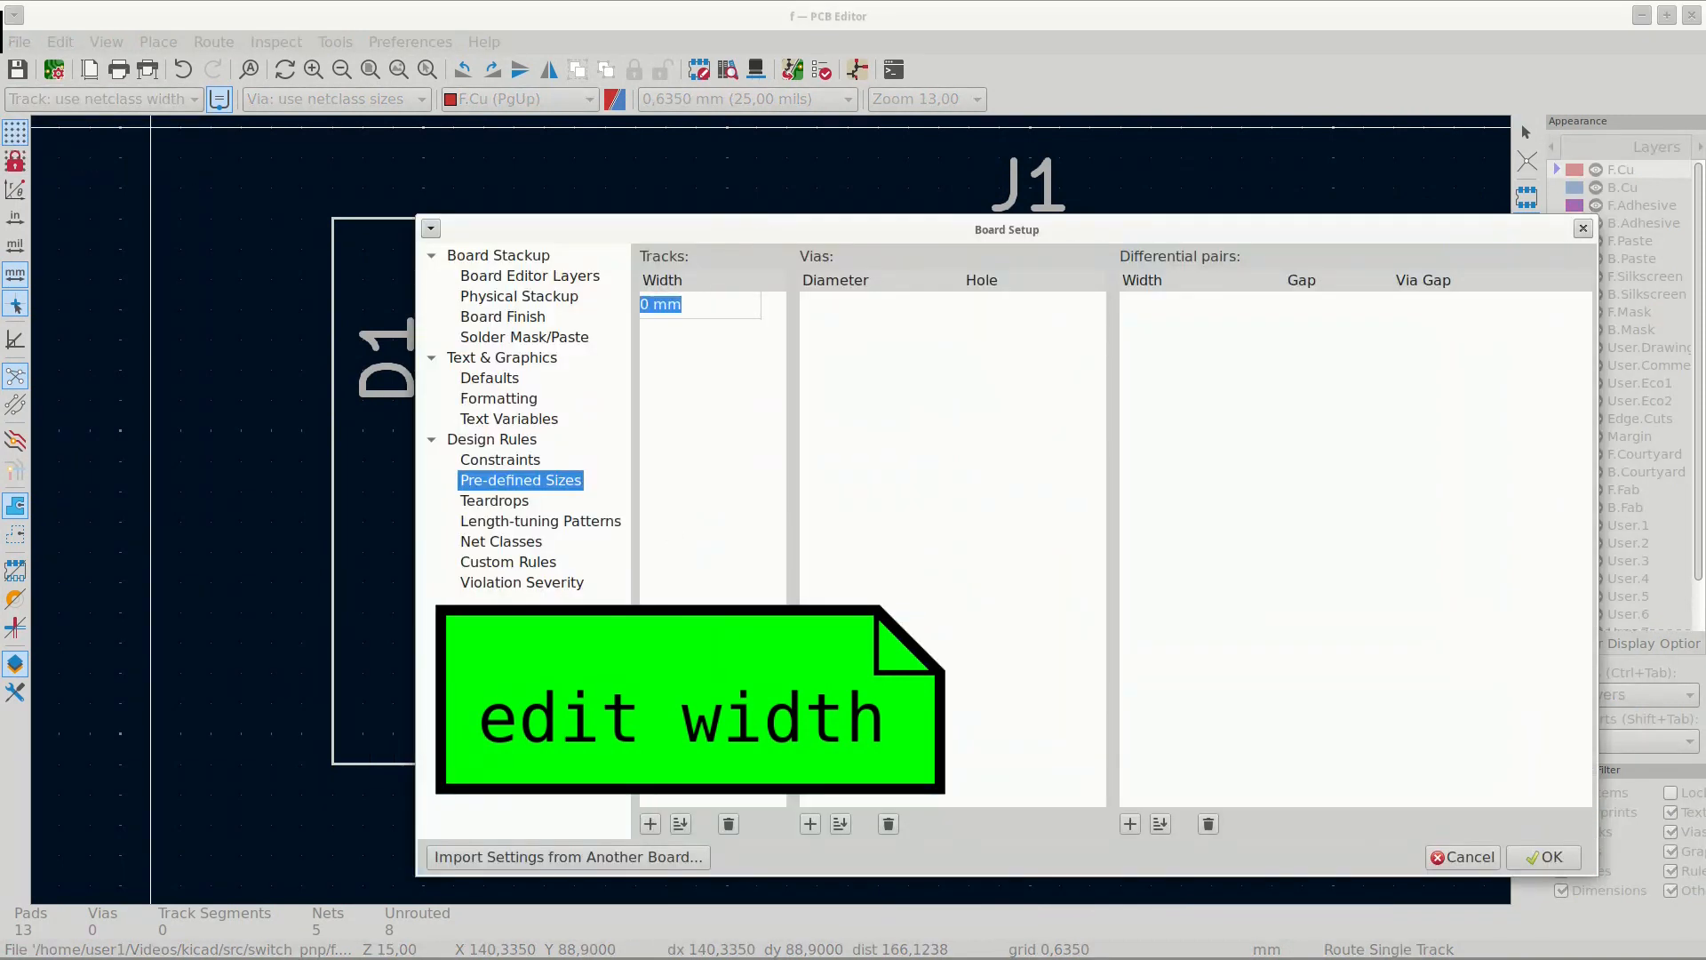
type("0")
left_click(659, 822)
type("0.")
left_click(658, 821)
type("0.")
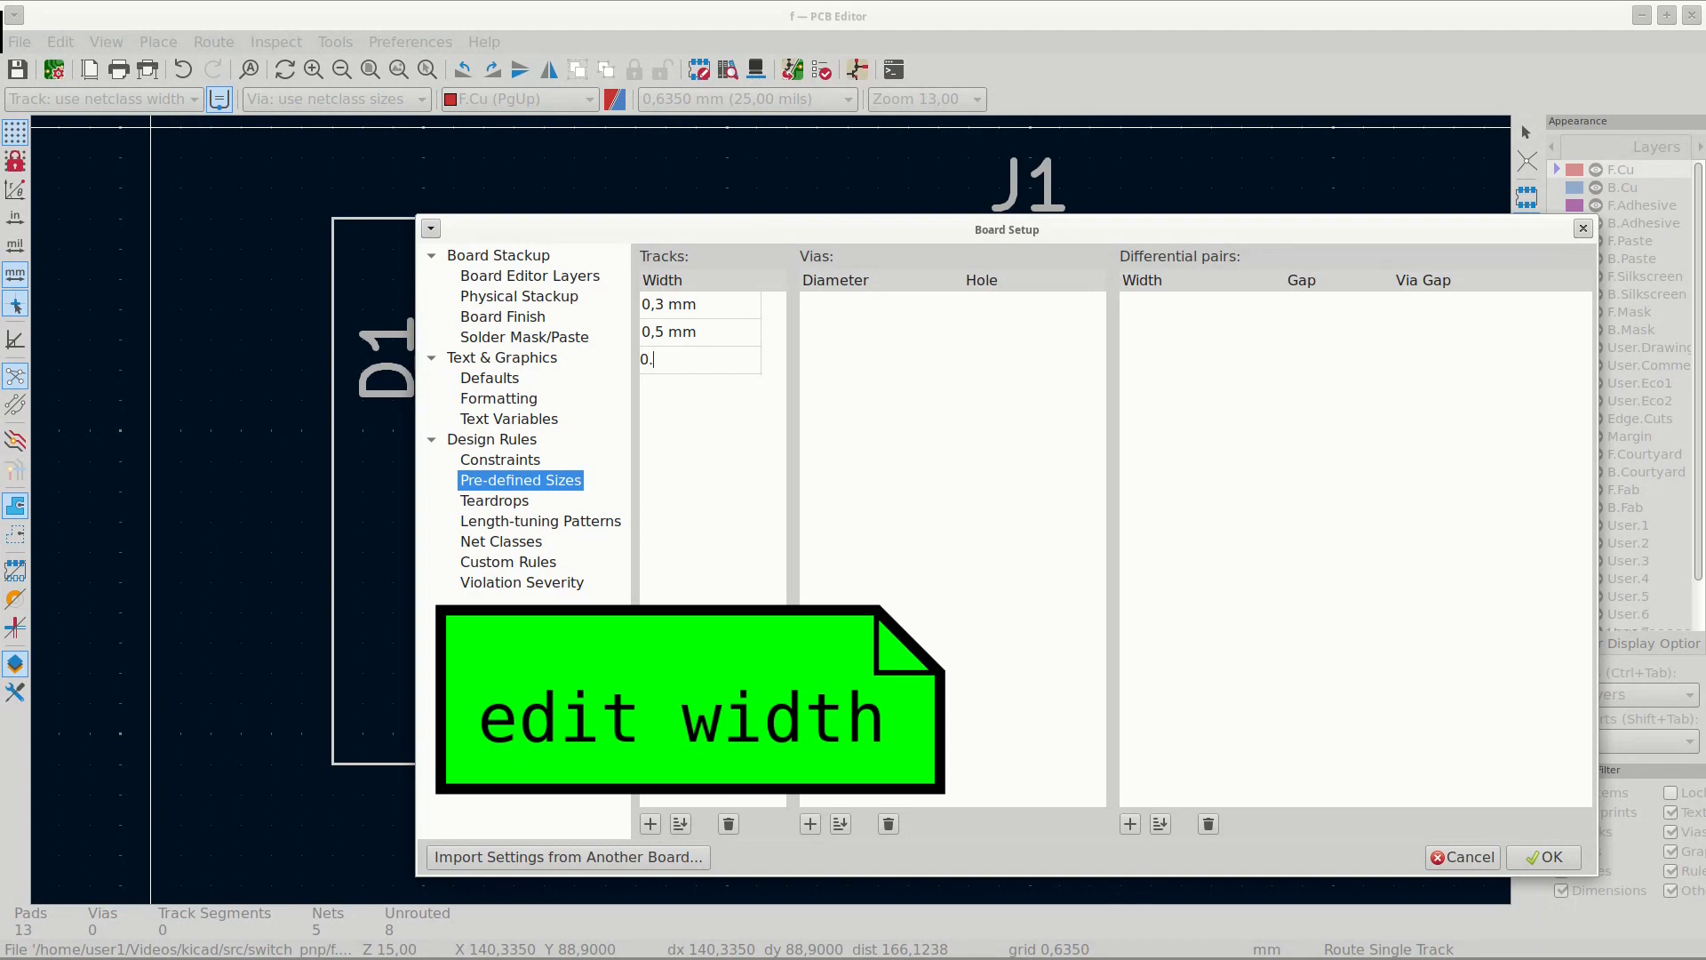
type("7")
left_click(1546, 856)
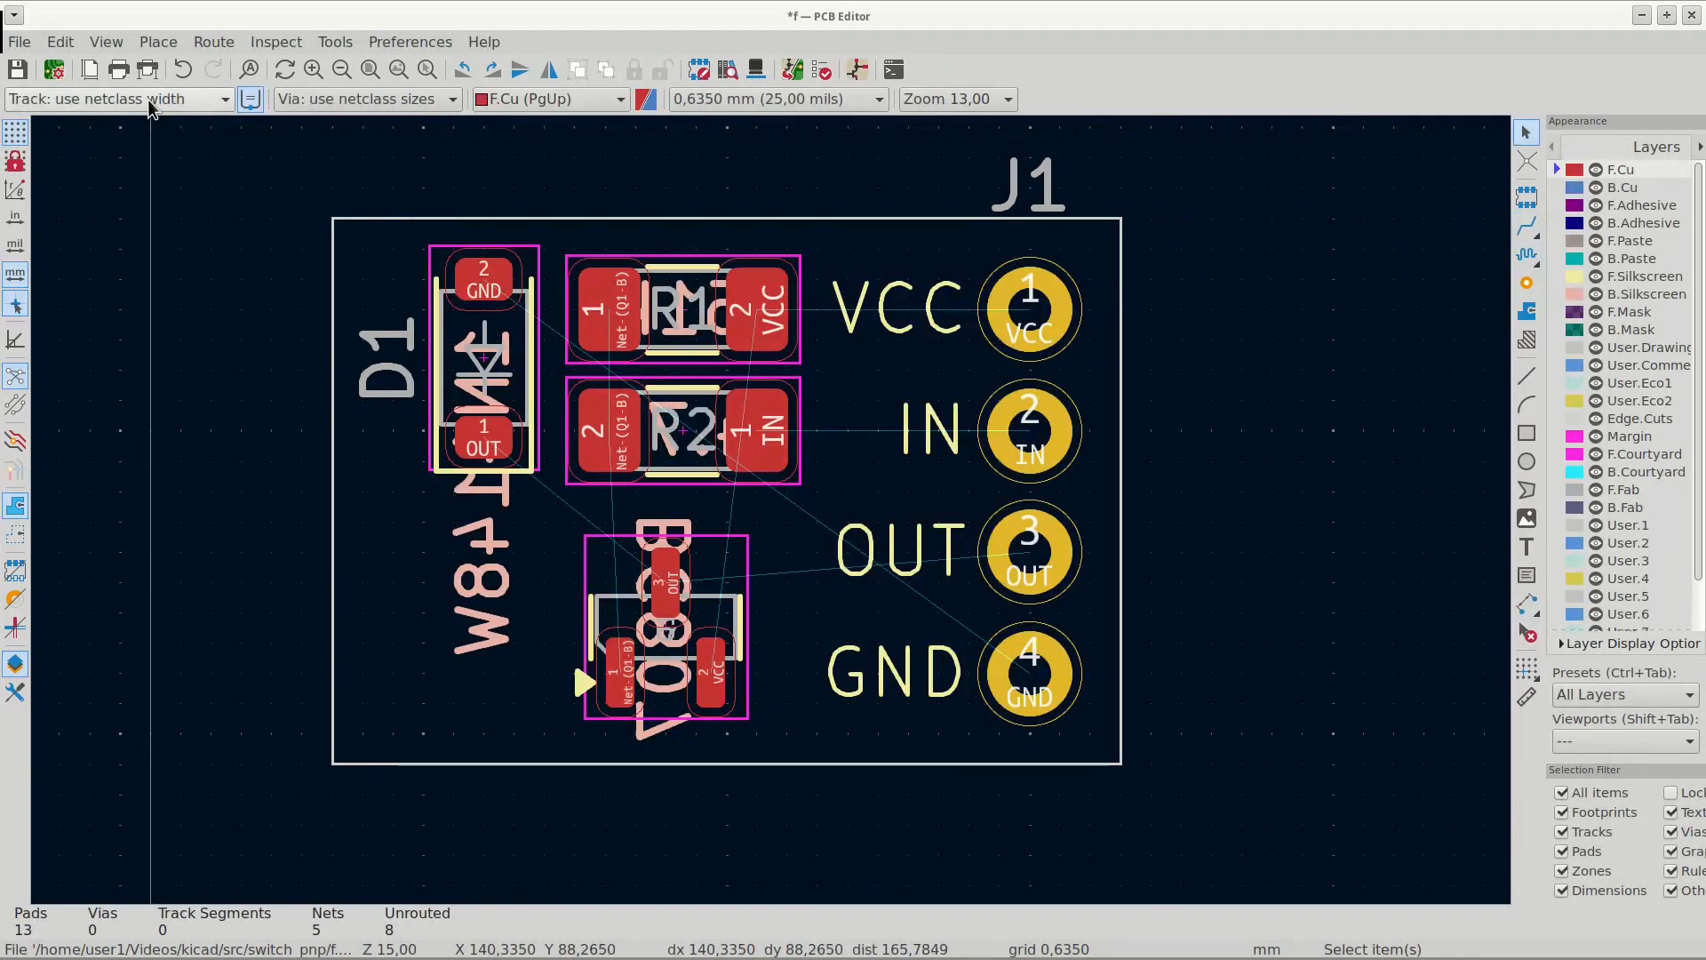
- Route a 0.3 mm IN track on F.Cu from J1 pin 2 to R2 pad 1
left_click(156, 98)
left_click(116, 125)
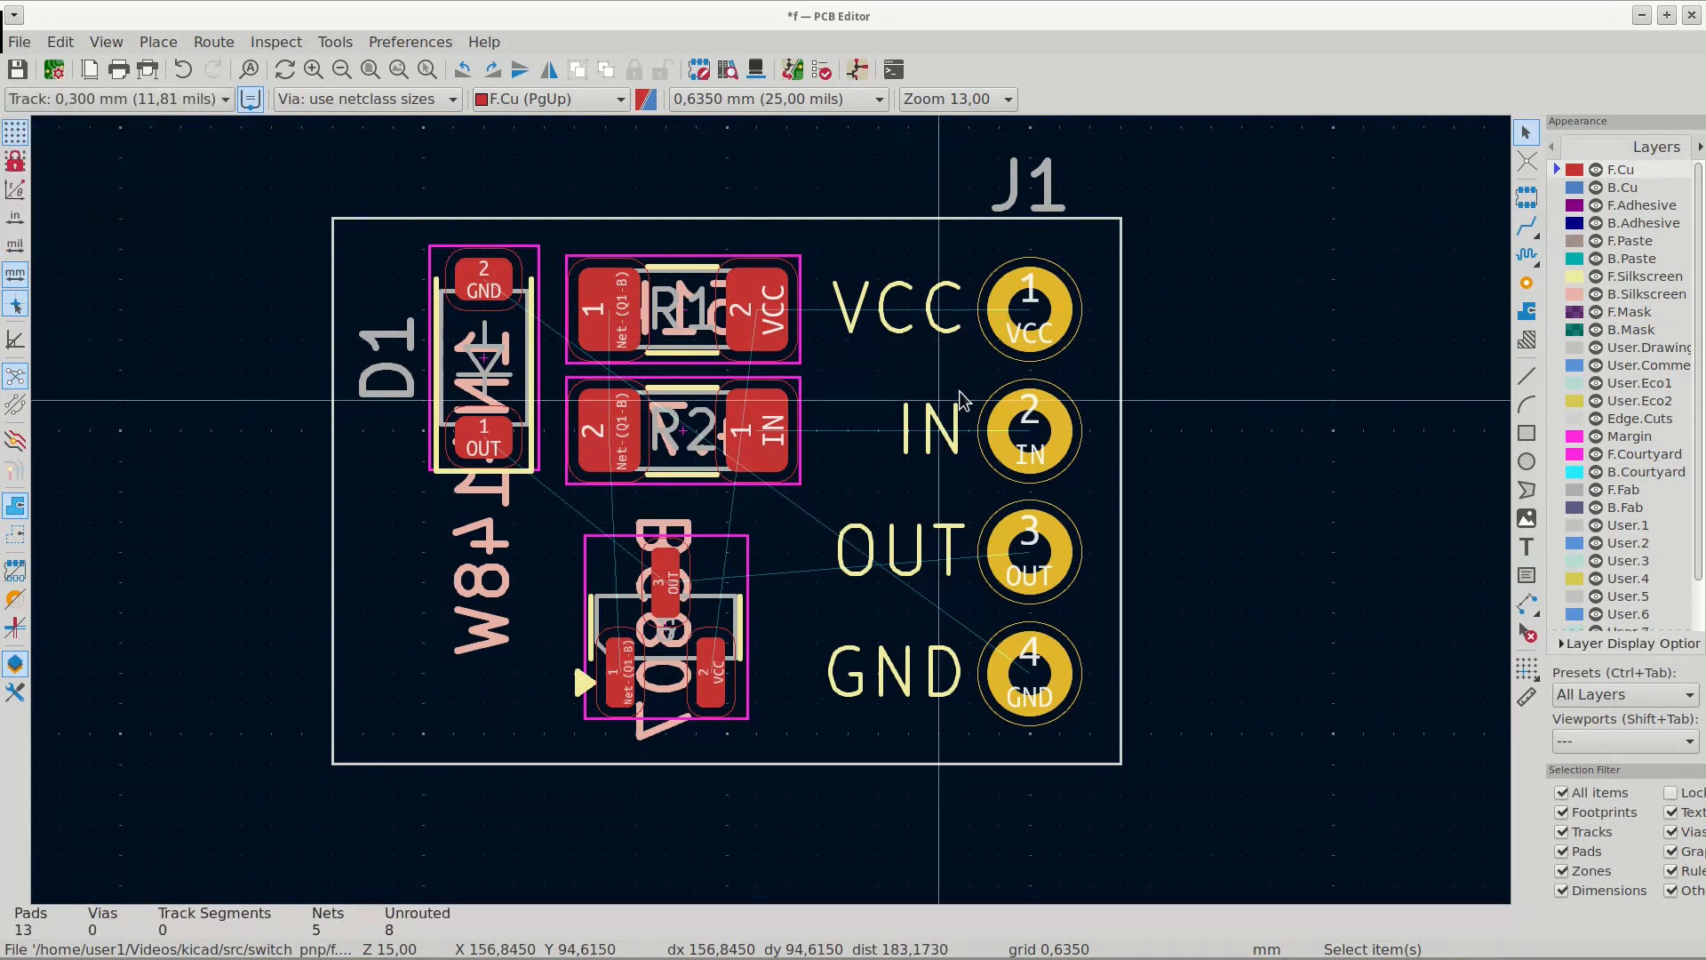
key("x")
left_click(1036, 426)
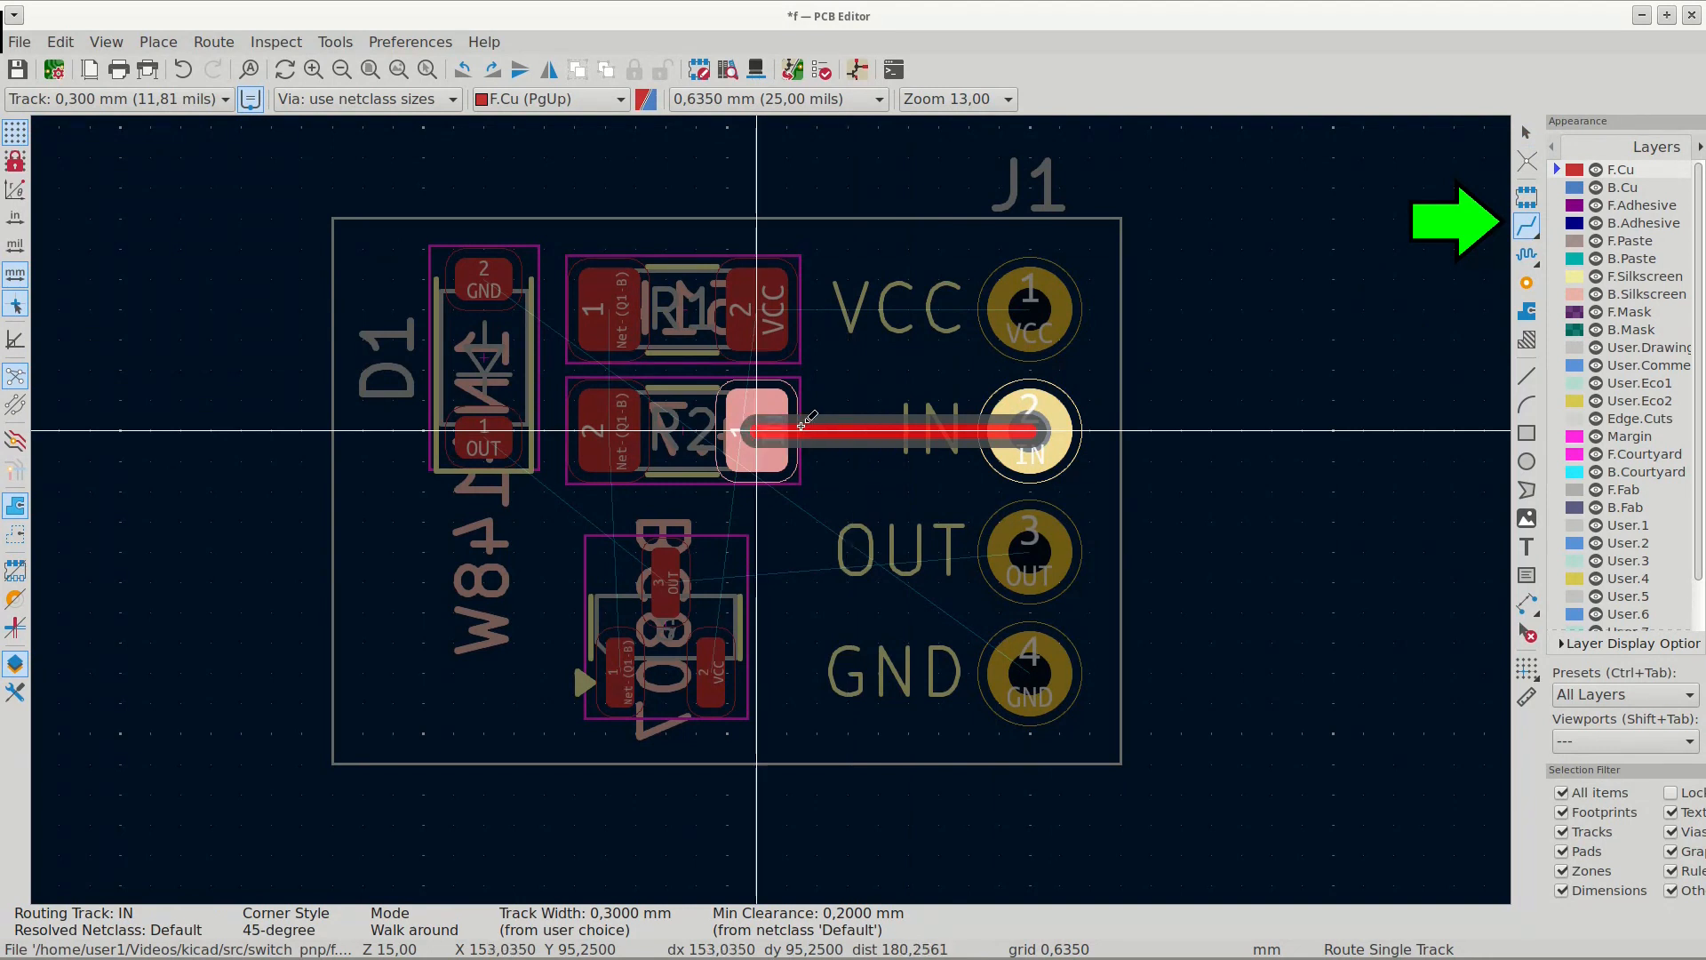
left_click(757, 431)
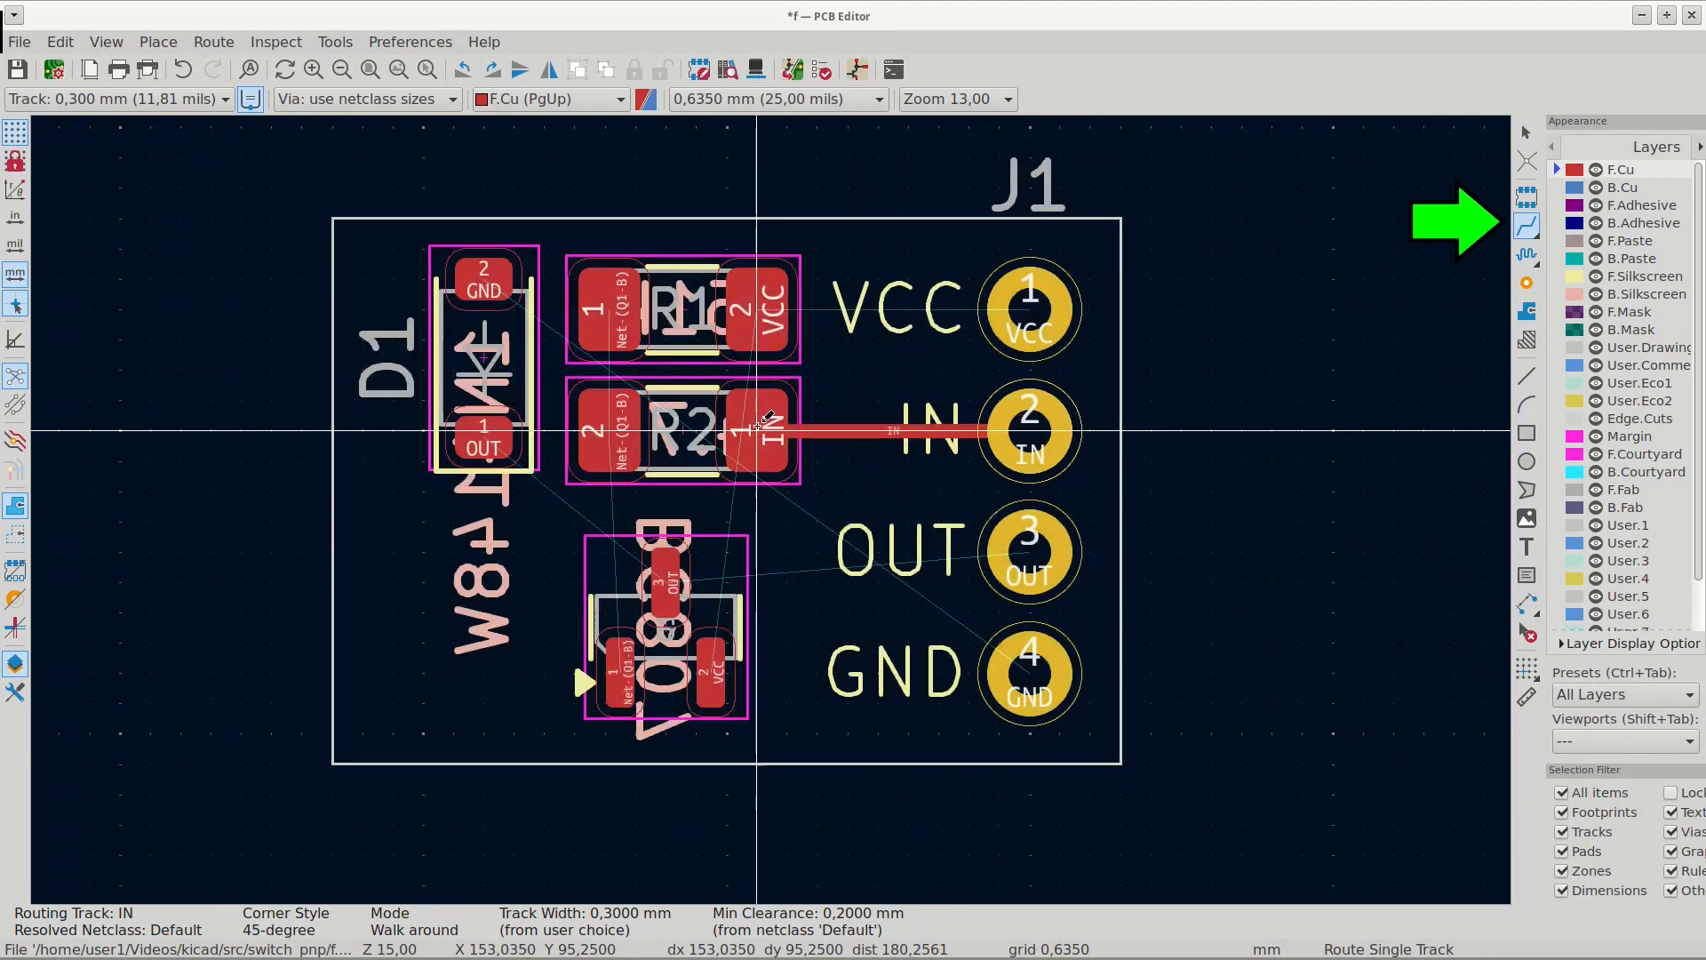
left_click(125, 99)
left_click(120, 152)
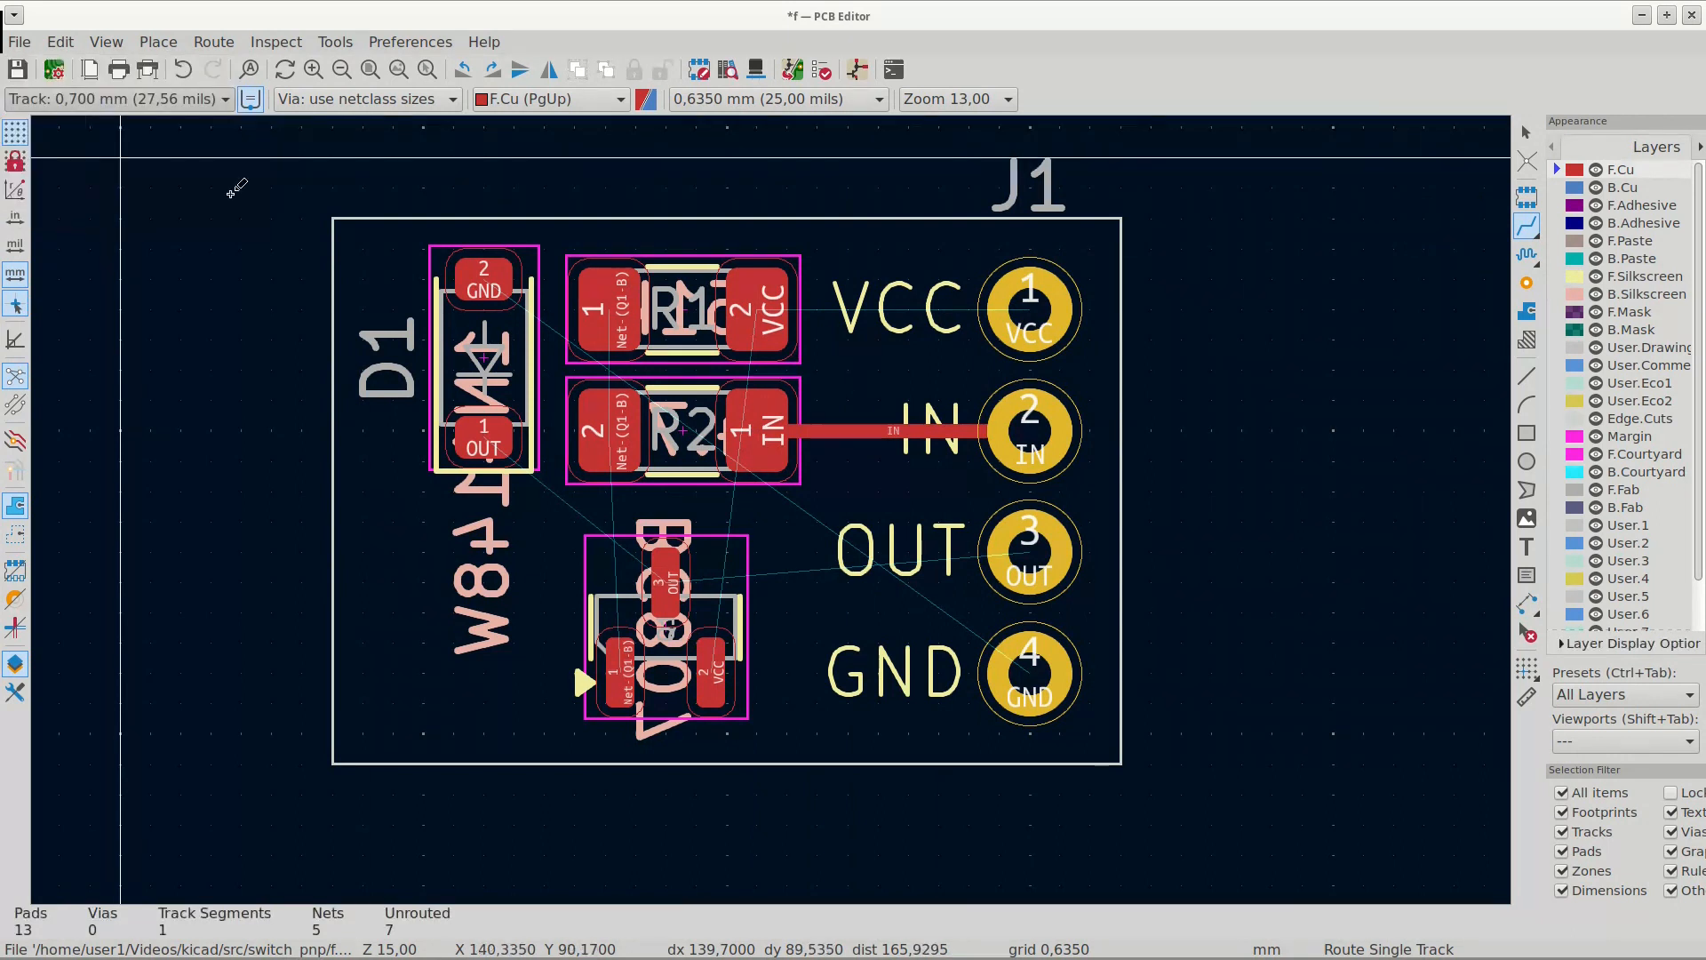
left_click(1030, 431)
key("Escape")
left_click(1029, 552)
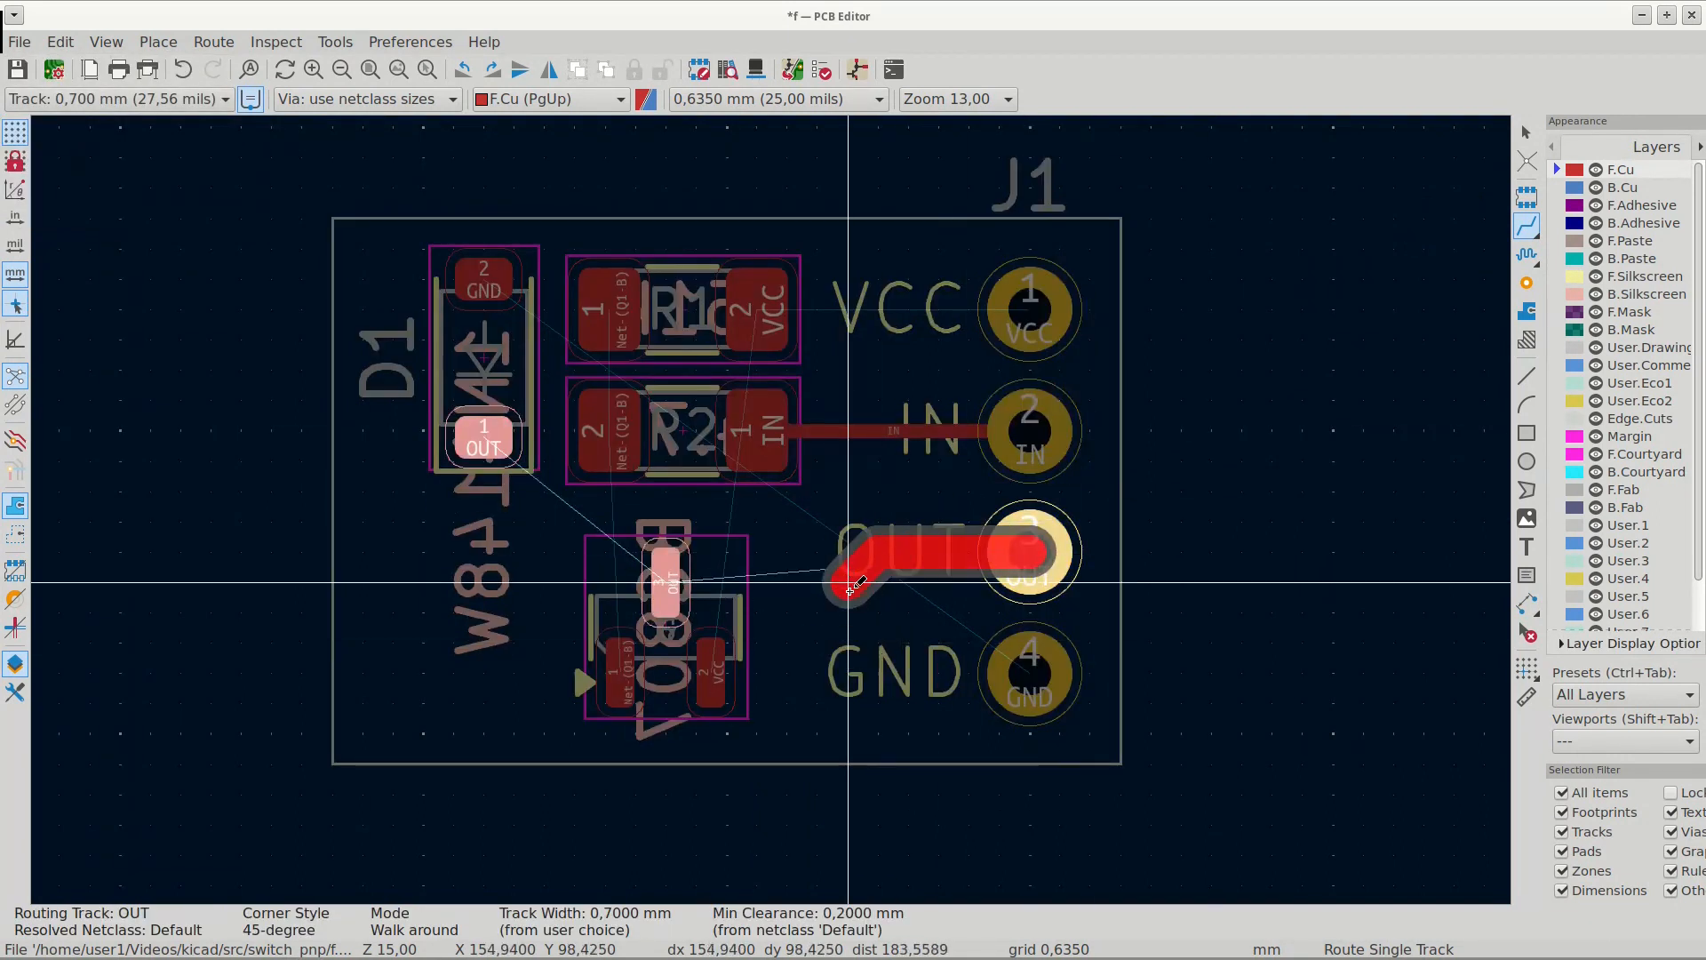
key("Escape")
key("Escape")
- Route a 0.5 mm VCC track on F.Cu from J1 pin 1 to R1 pad 2
left_click(93, 98)
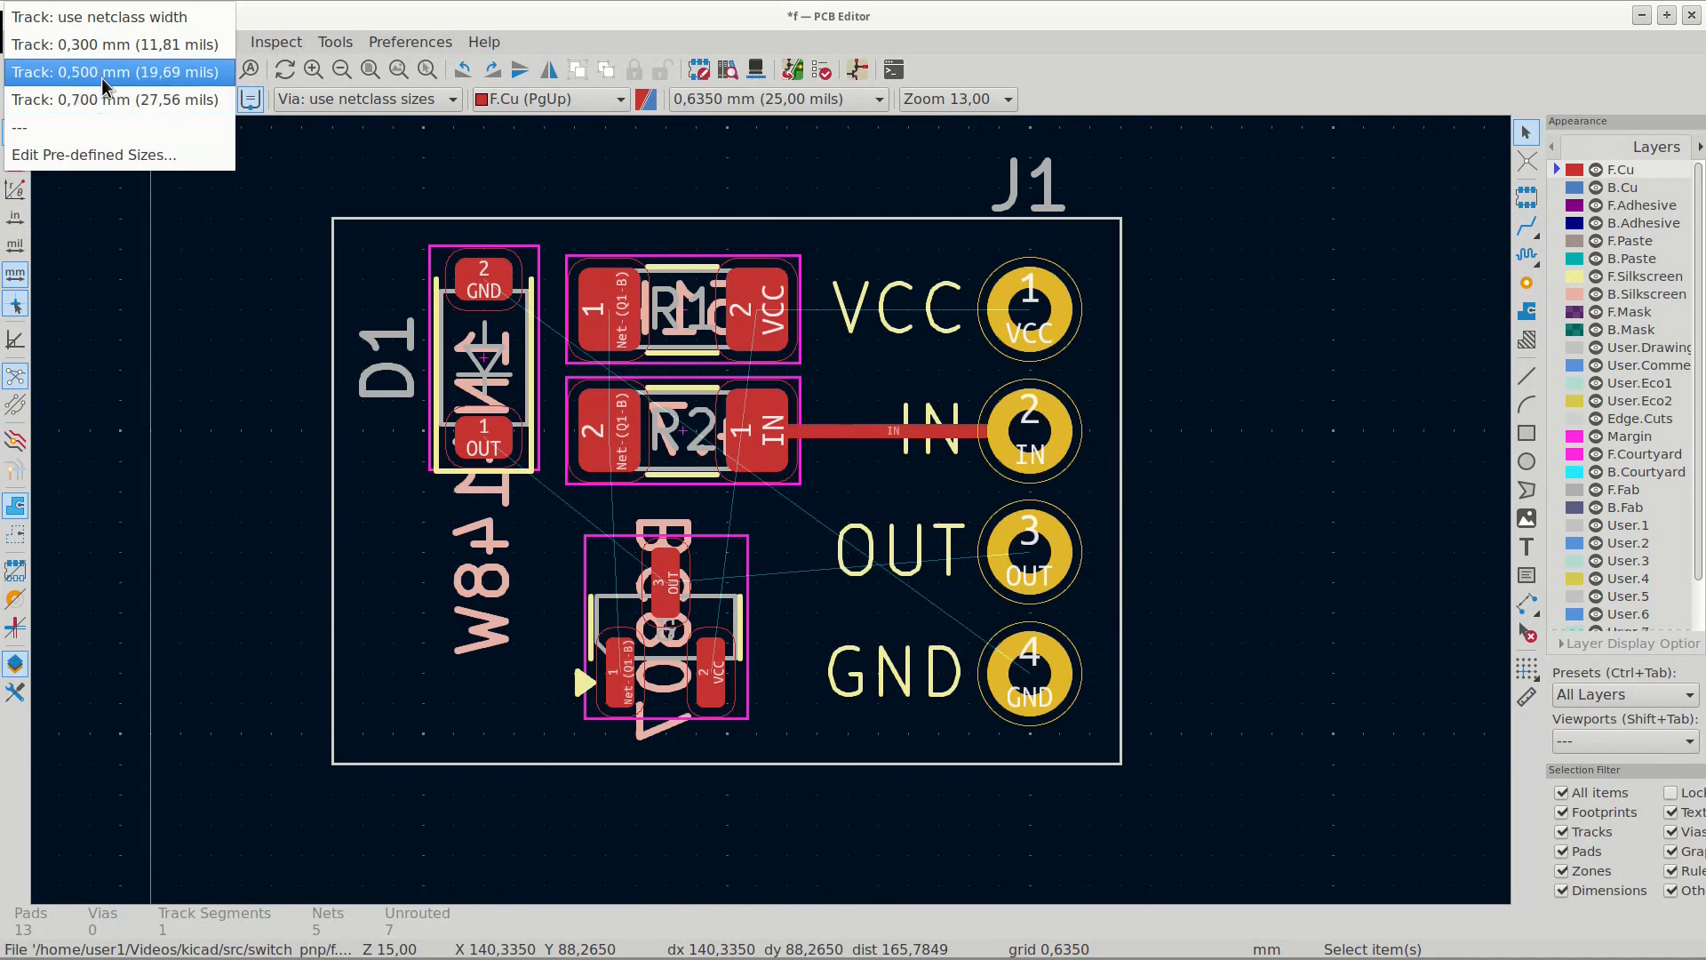
left_click(98, 72)
left_click(1030, 552)
key("Escape")
left_click(1030, 309)
left_click(757, 310)
- Route 0.3 mm OUT tracks on F.Cu from Q1 pad 3 to J1 pin 3 and to D1 pad 1
left_click(97, 99)
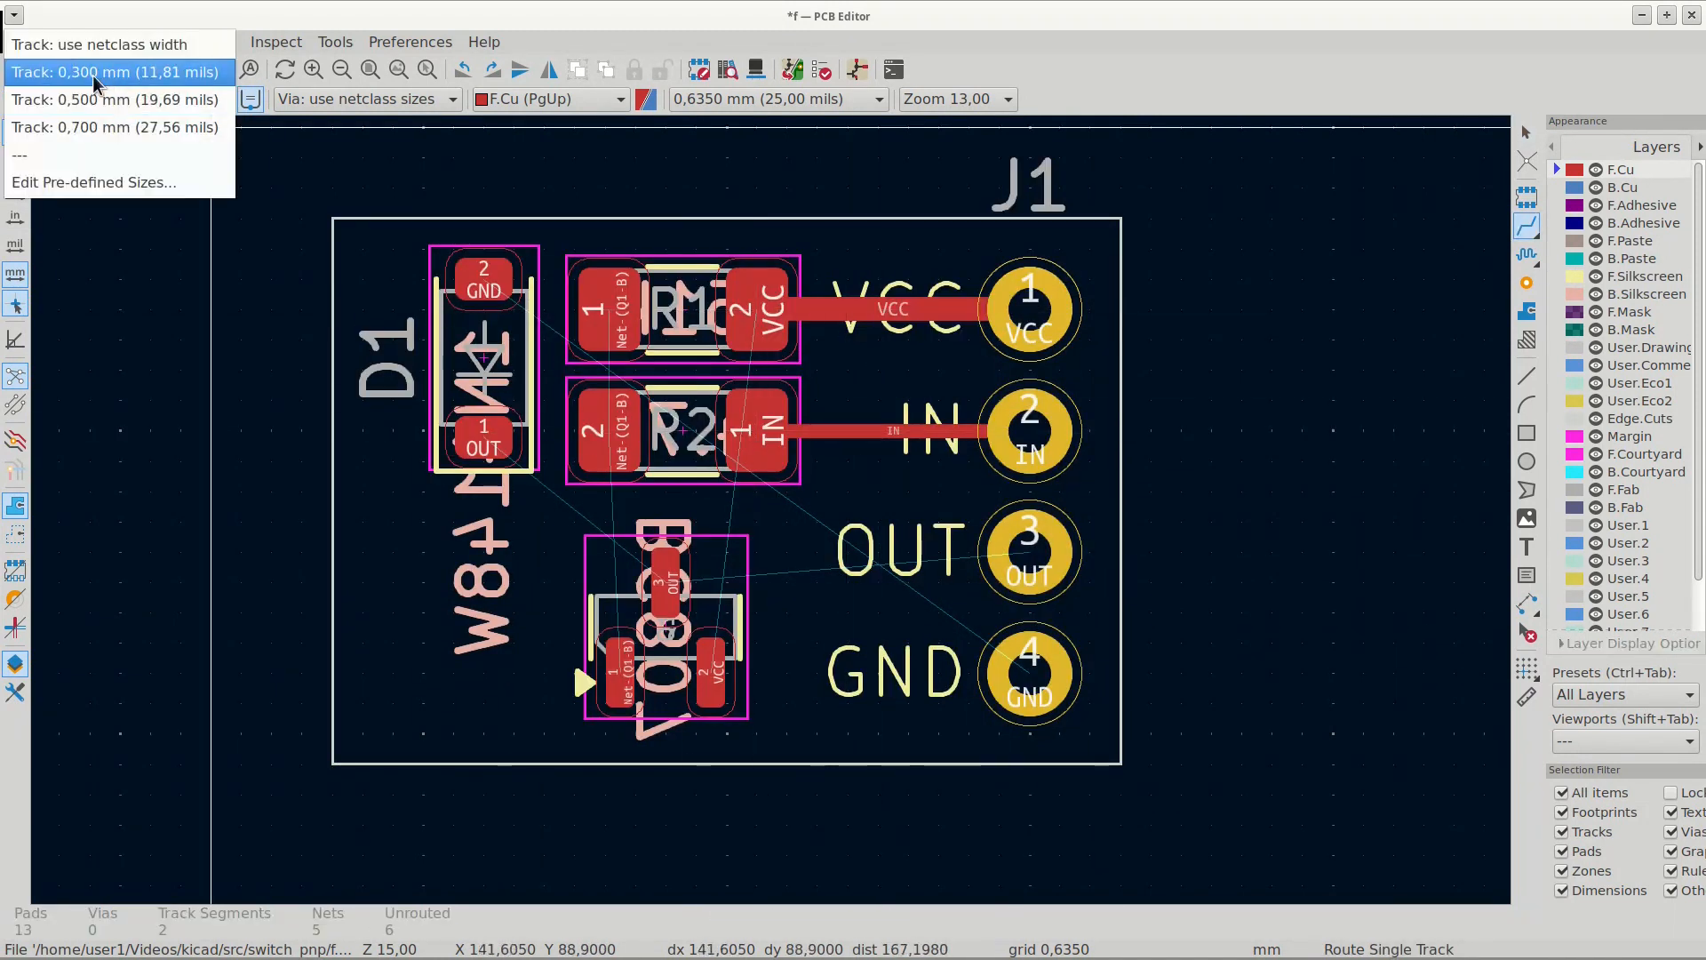
left_click(96, 76)
scroll(730, 584, "up", 3)
left_click(619, 581)
left_click(1248, 528)
left_click(305, 330)
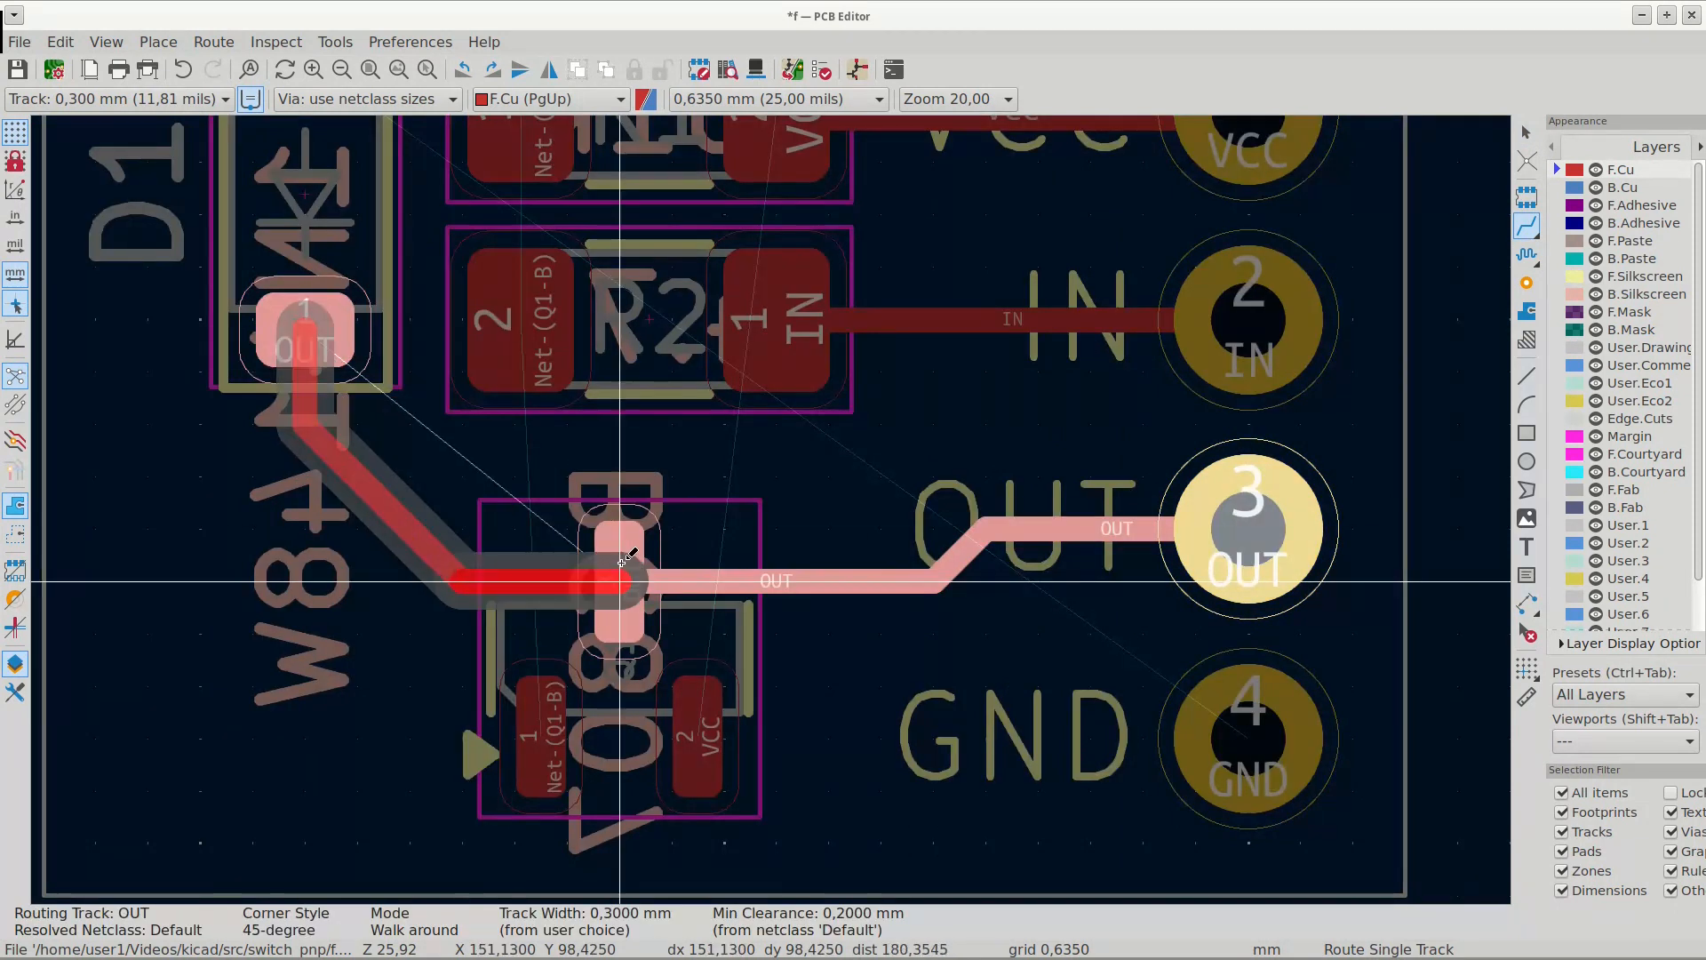
left_click(620, 581)
- Route a 0.3 mm Net-(Q1-B) track on F.Cu between R2 pad 2 and R1 pad 1
scroll(693, 768, "down", 3)
scroll(642, 466, "up", 3)
left_click(560, 535)
left_click(580, 374)
left_click(344, 273)
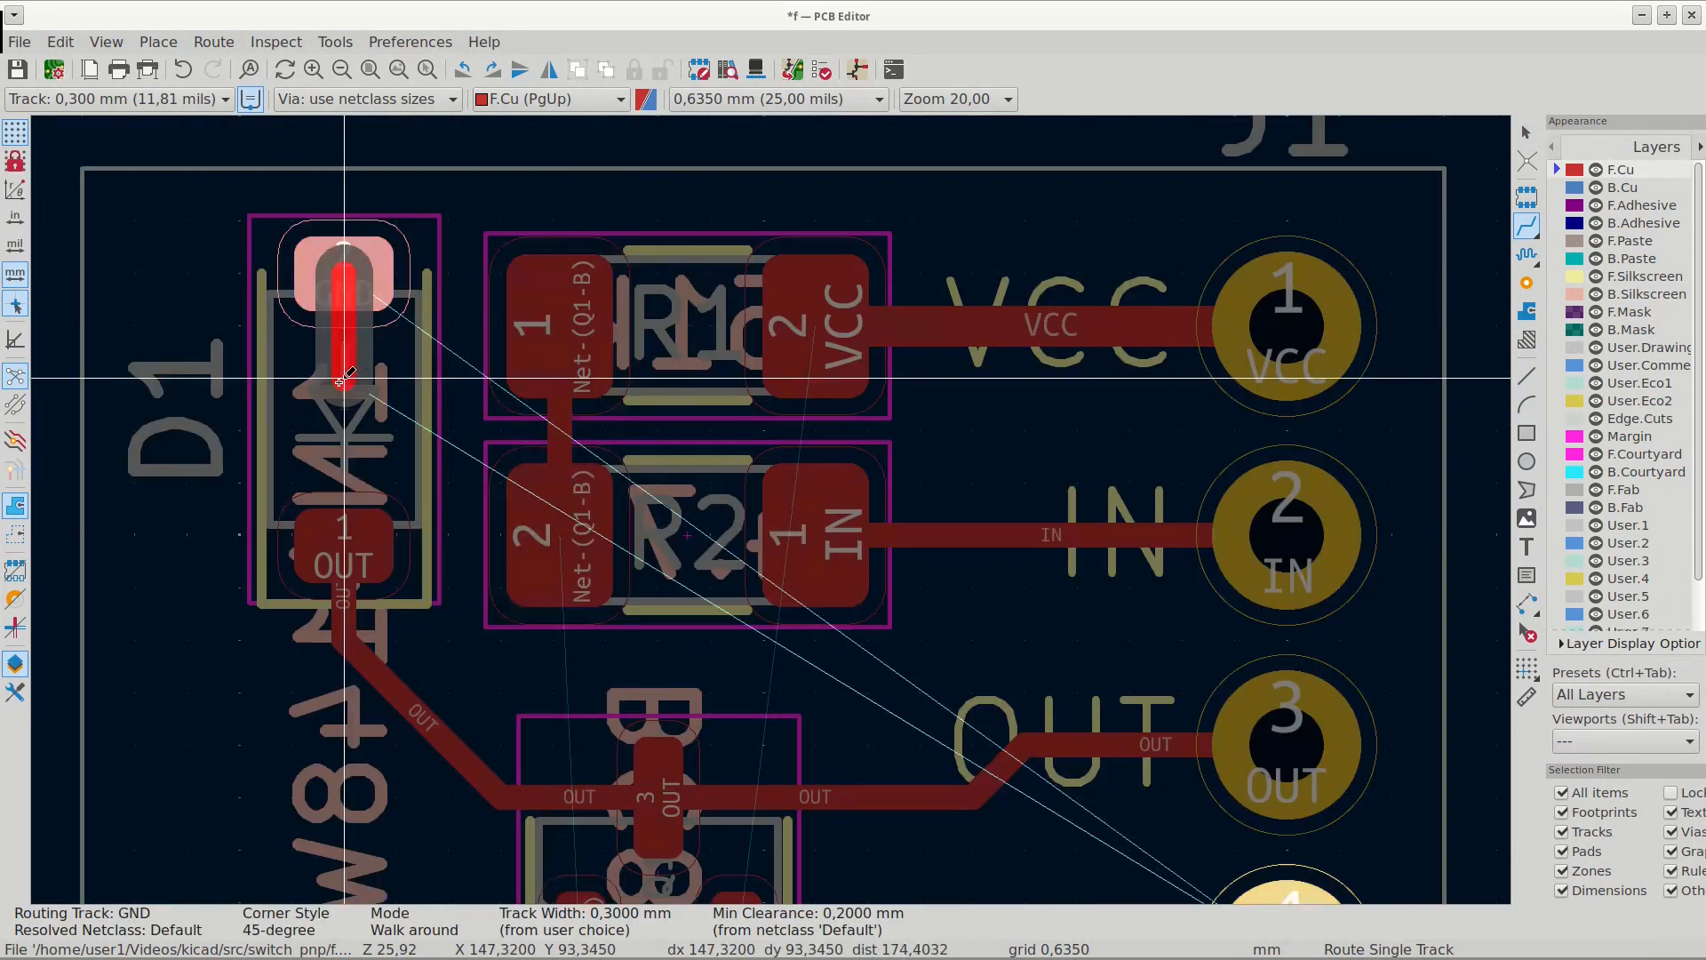
scroll(337, 381, "down", 3)
key("Escape")
- Route short 0.3 mm track stubs outward from Q1's VCC pad 2 and base pad 1, ending them in free board area
left_click(569, 711)
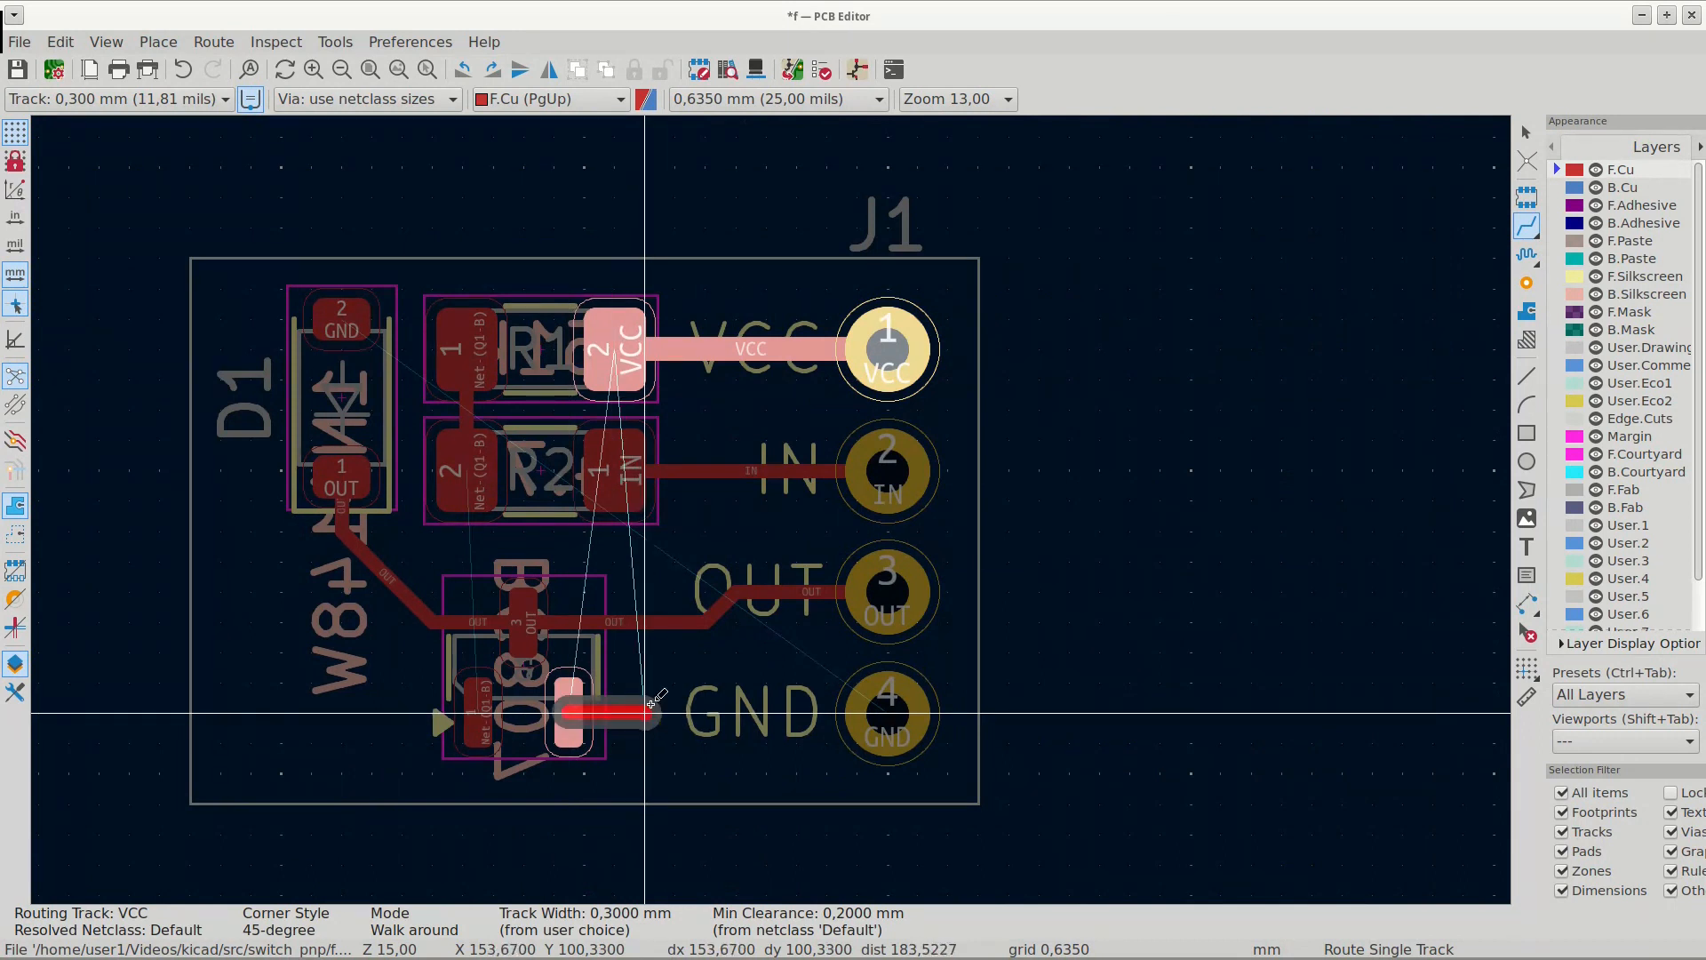
double_click(650, 704)
left_click(478, 711)
double_click(373, 711)
- Set the grid to 0.2540 mm and route a short Net-(Q1-B) stub from the R1–R2 track into the gap between the resistors
left_click(467, 410)
scroll(542, 406, "up", 4)
key("Escape")
left_click(730, 99)
left_click(731, 153)
left_click(354, 415)
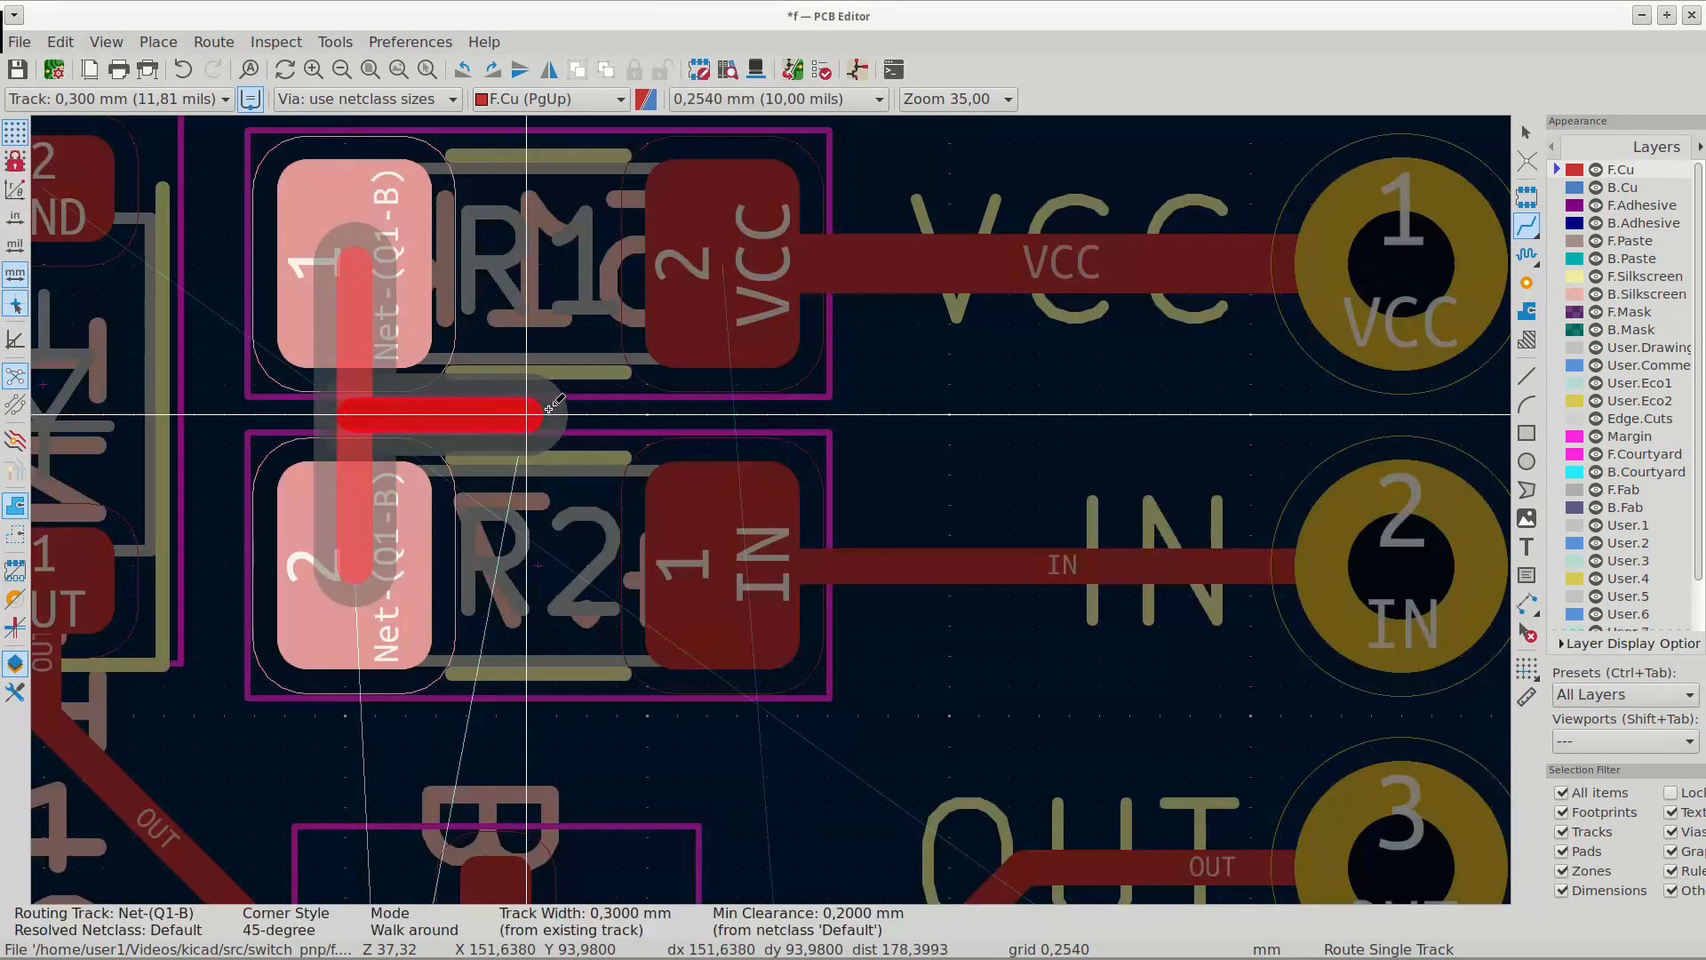
double_click(556, 415)
- Place vias on the open ends of the resistor stub, Q1's base stub and Q1's VCC stub
left_click(1526, 283)
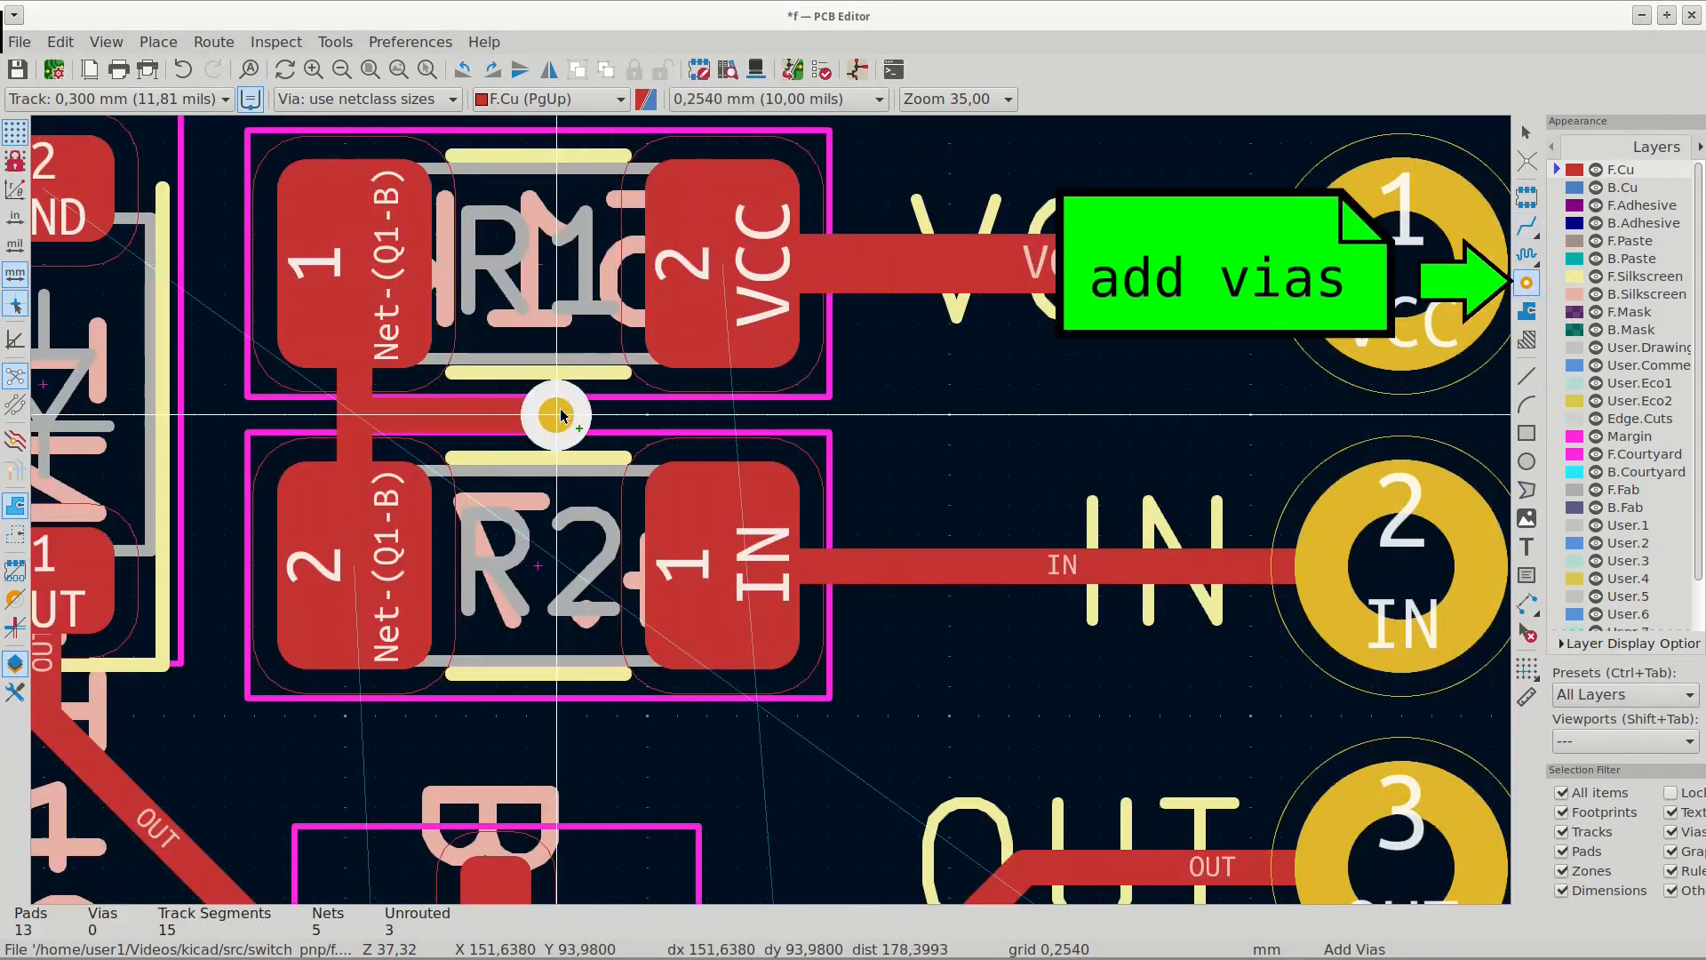
left_click(560, 418)
scroll(559, 418, "down", 3)
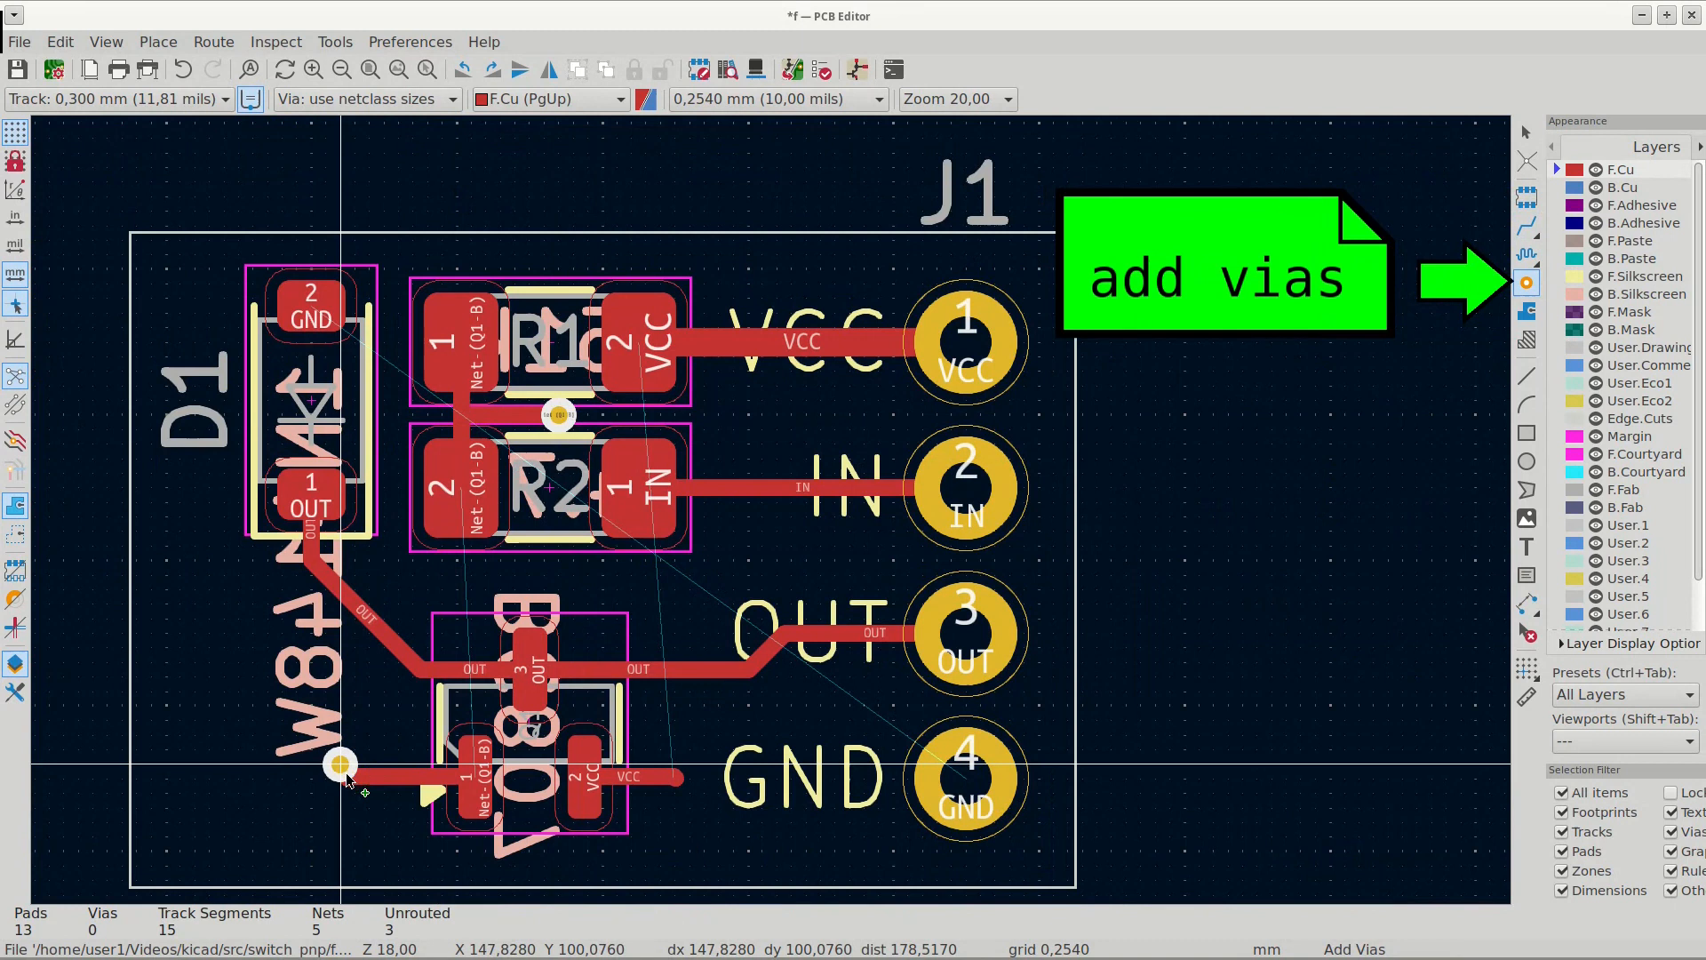
left_click(353, 779)
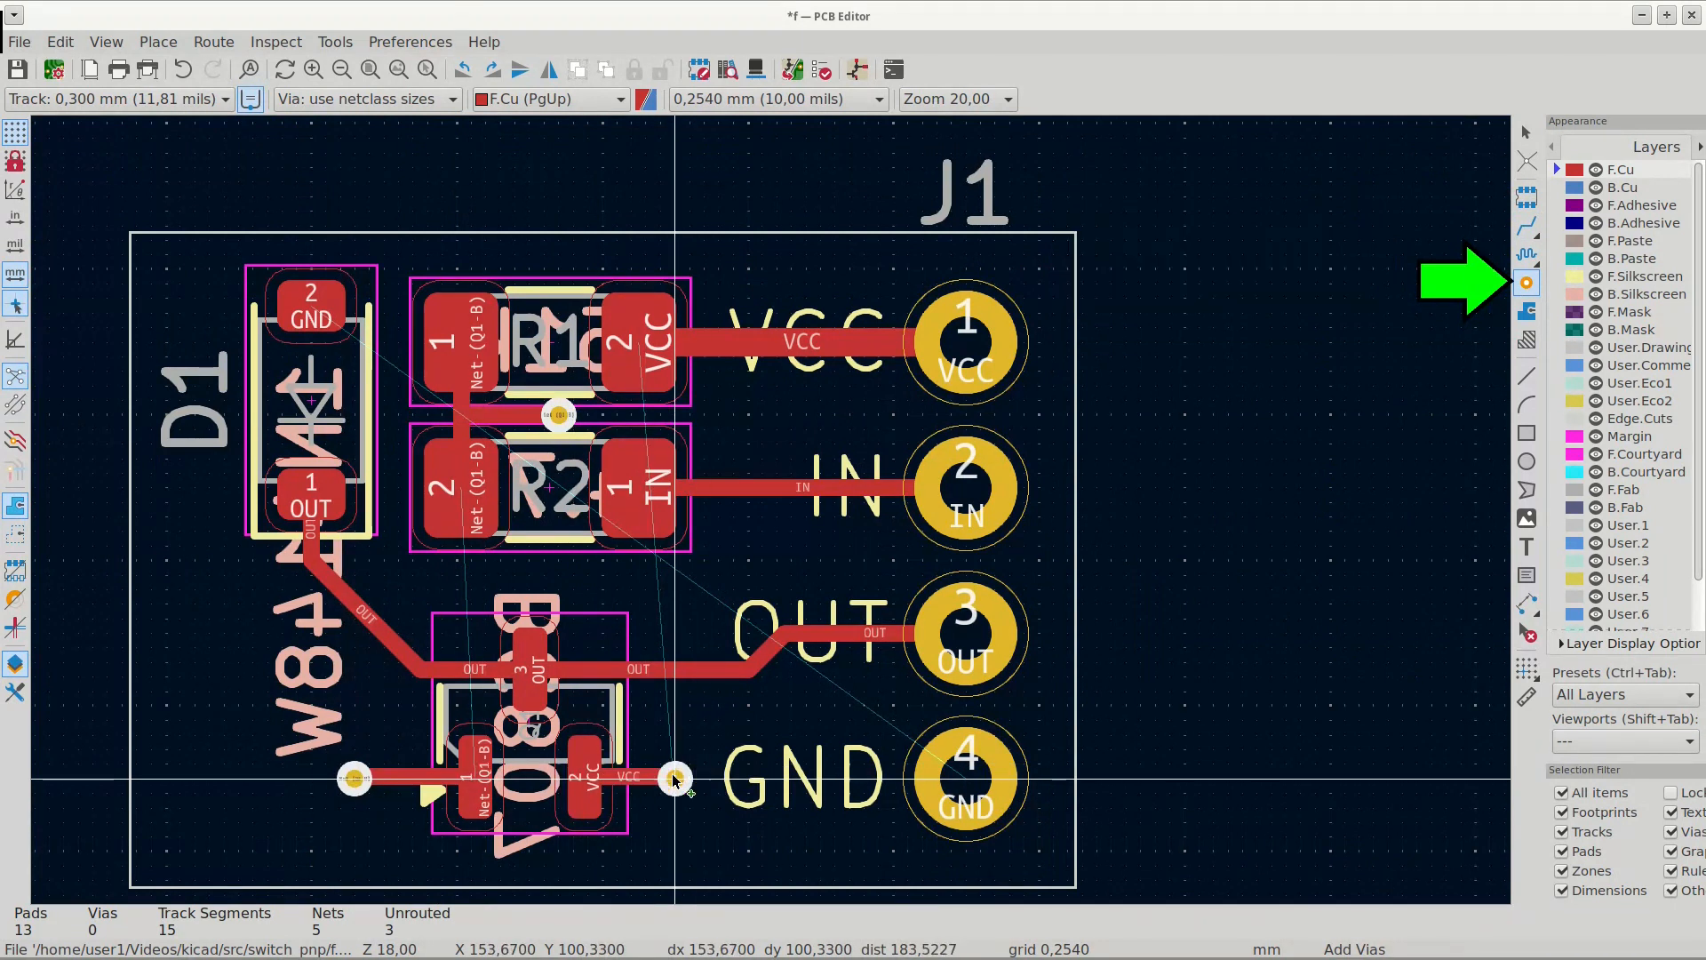
left_click(675, 779)
- Route a 0.3 mm VCC track on B.Cu from the via beside Q1 pad 2 to J1 pin 1
left_click(1526, 226)
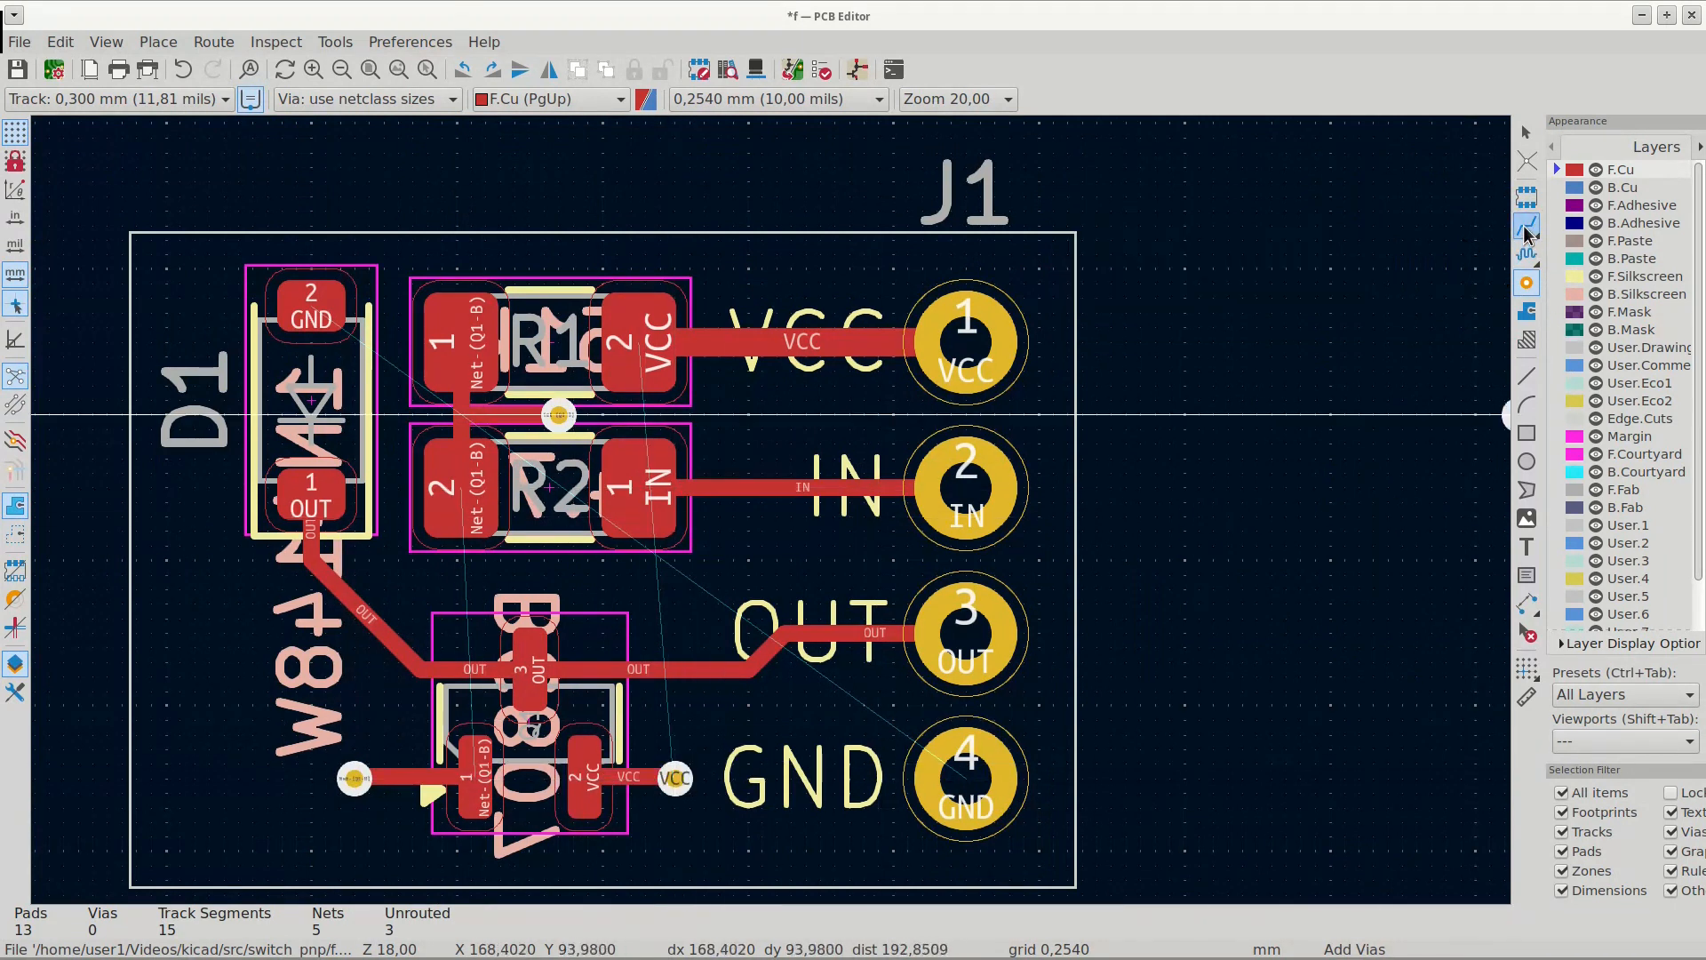
left_click(676, 778)
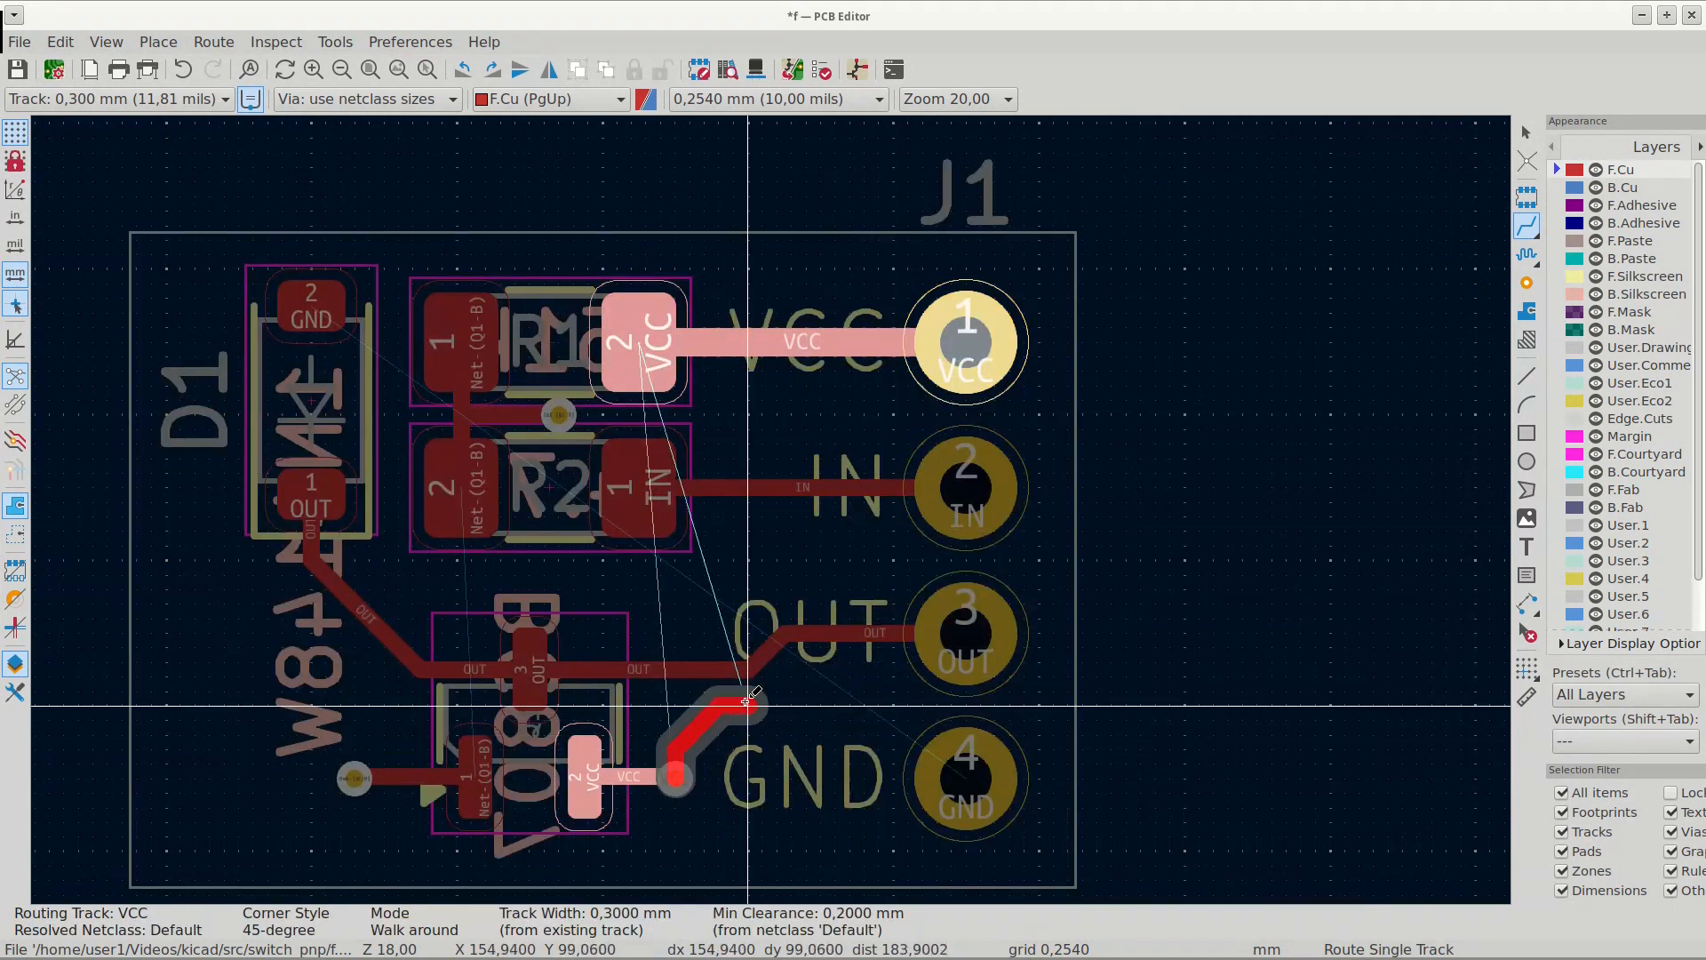
key("Escape")
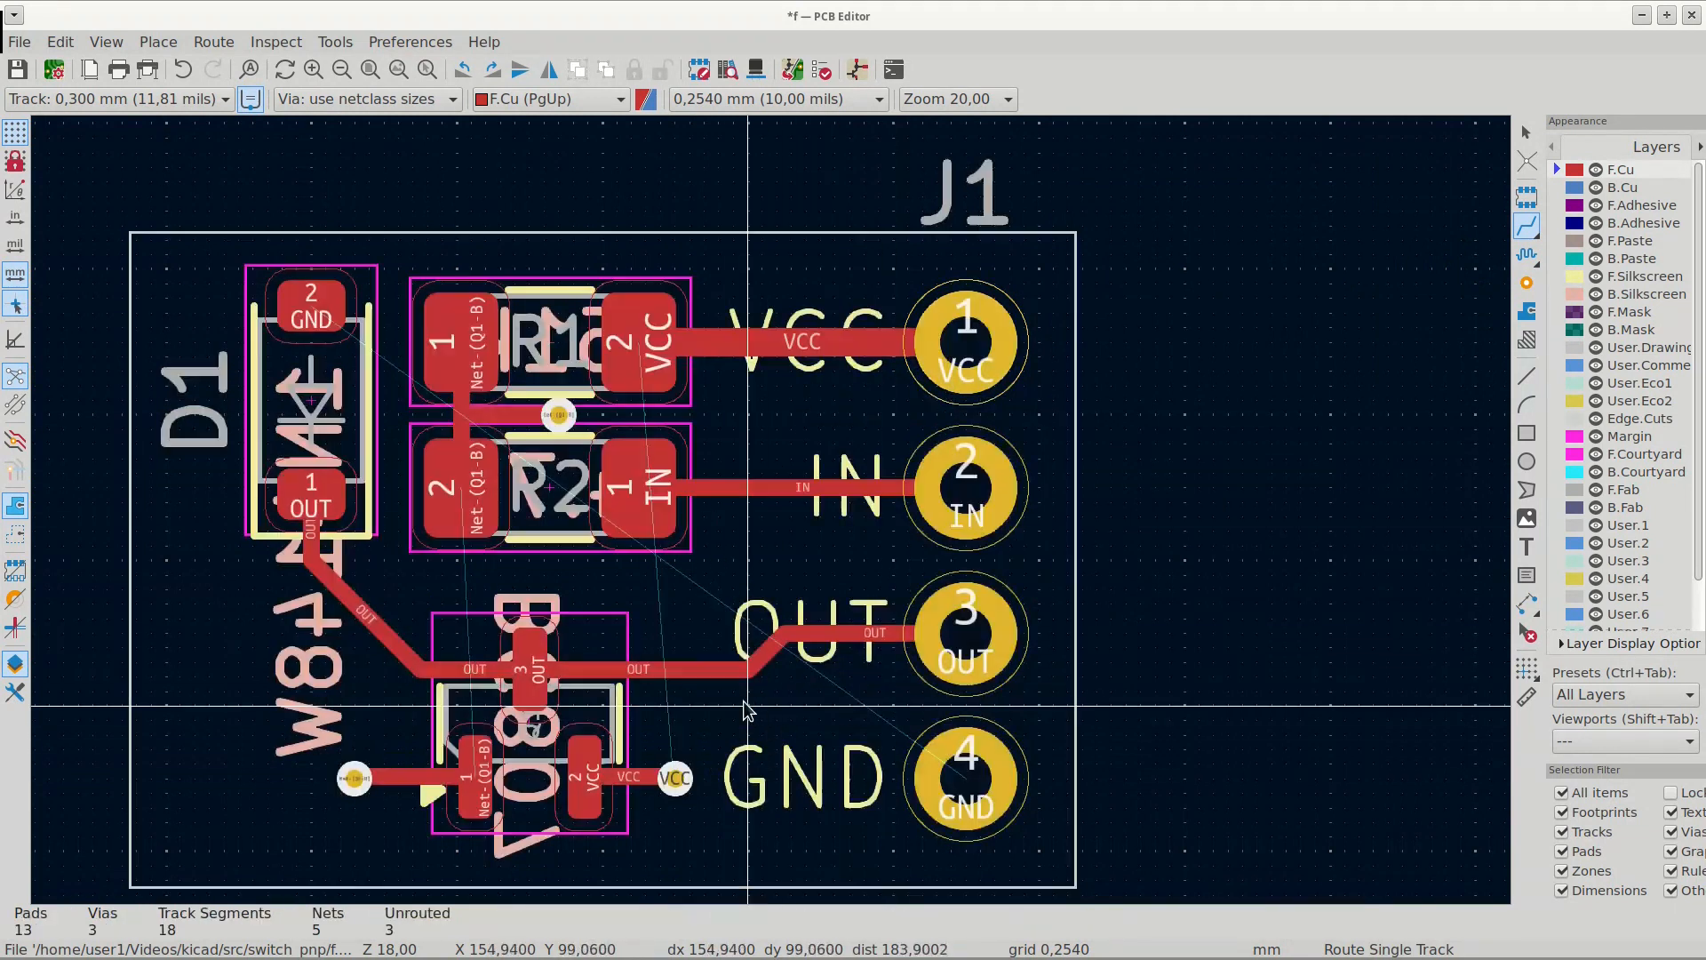
left_click(1564, 187)
left_click(676, 778)
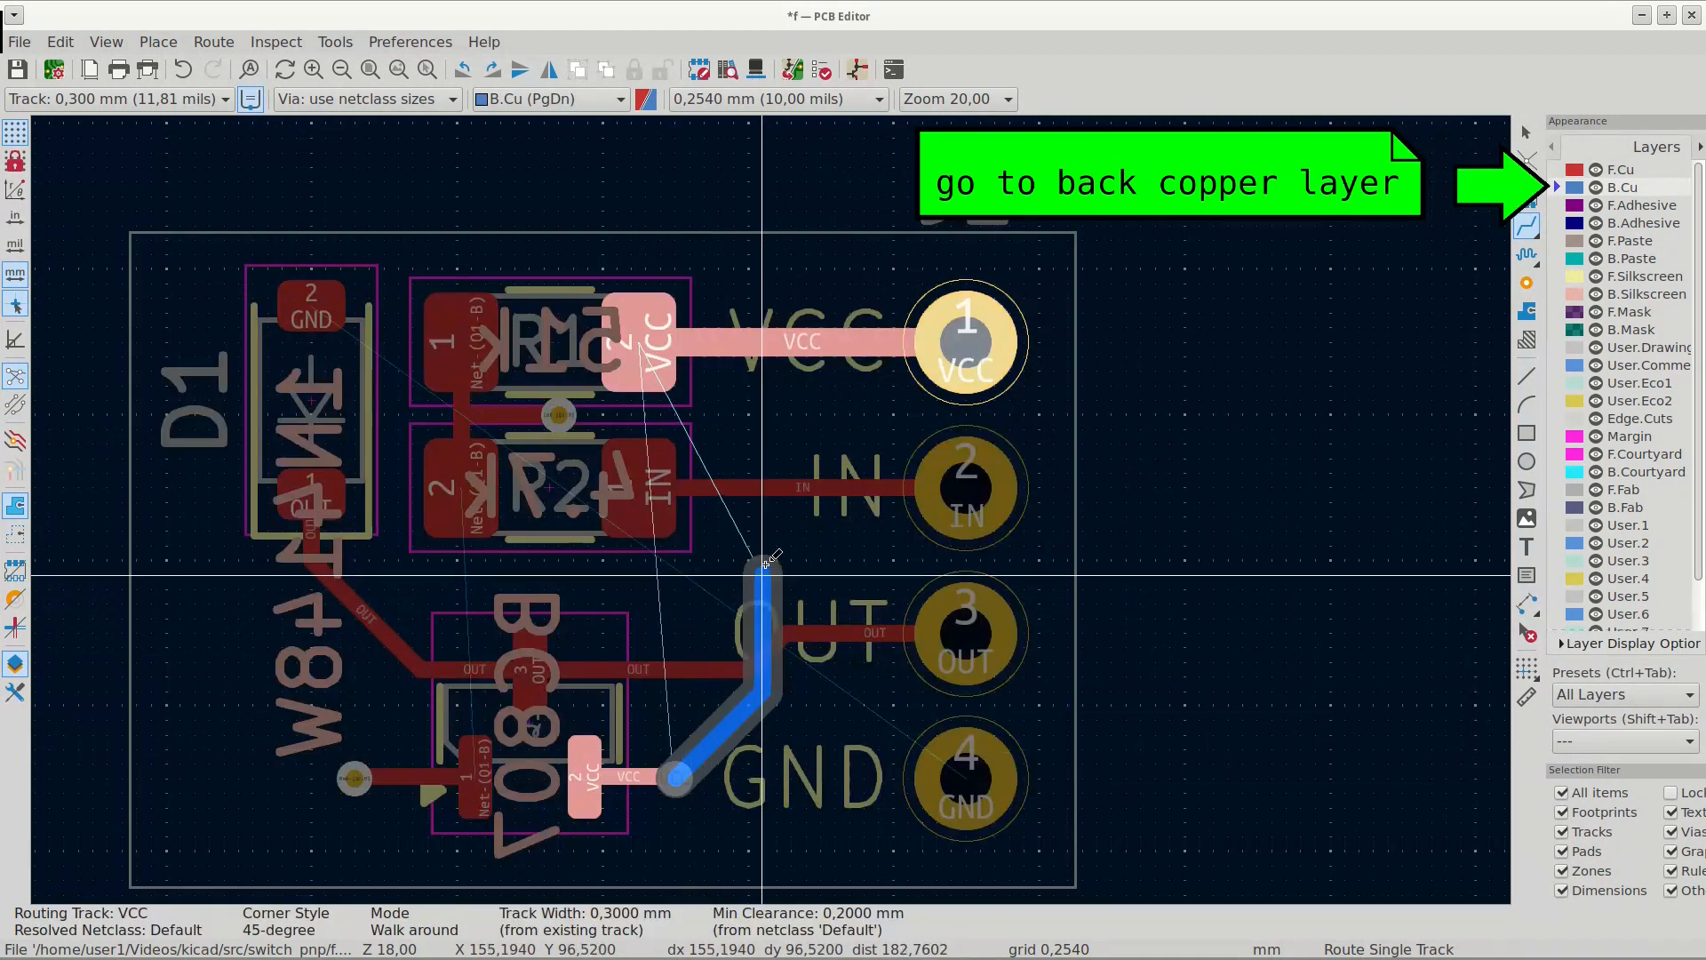
left_click(789, 460)
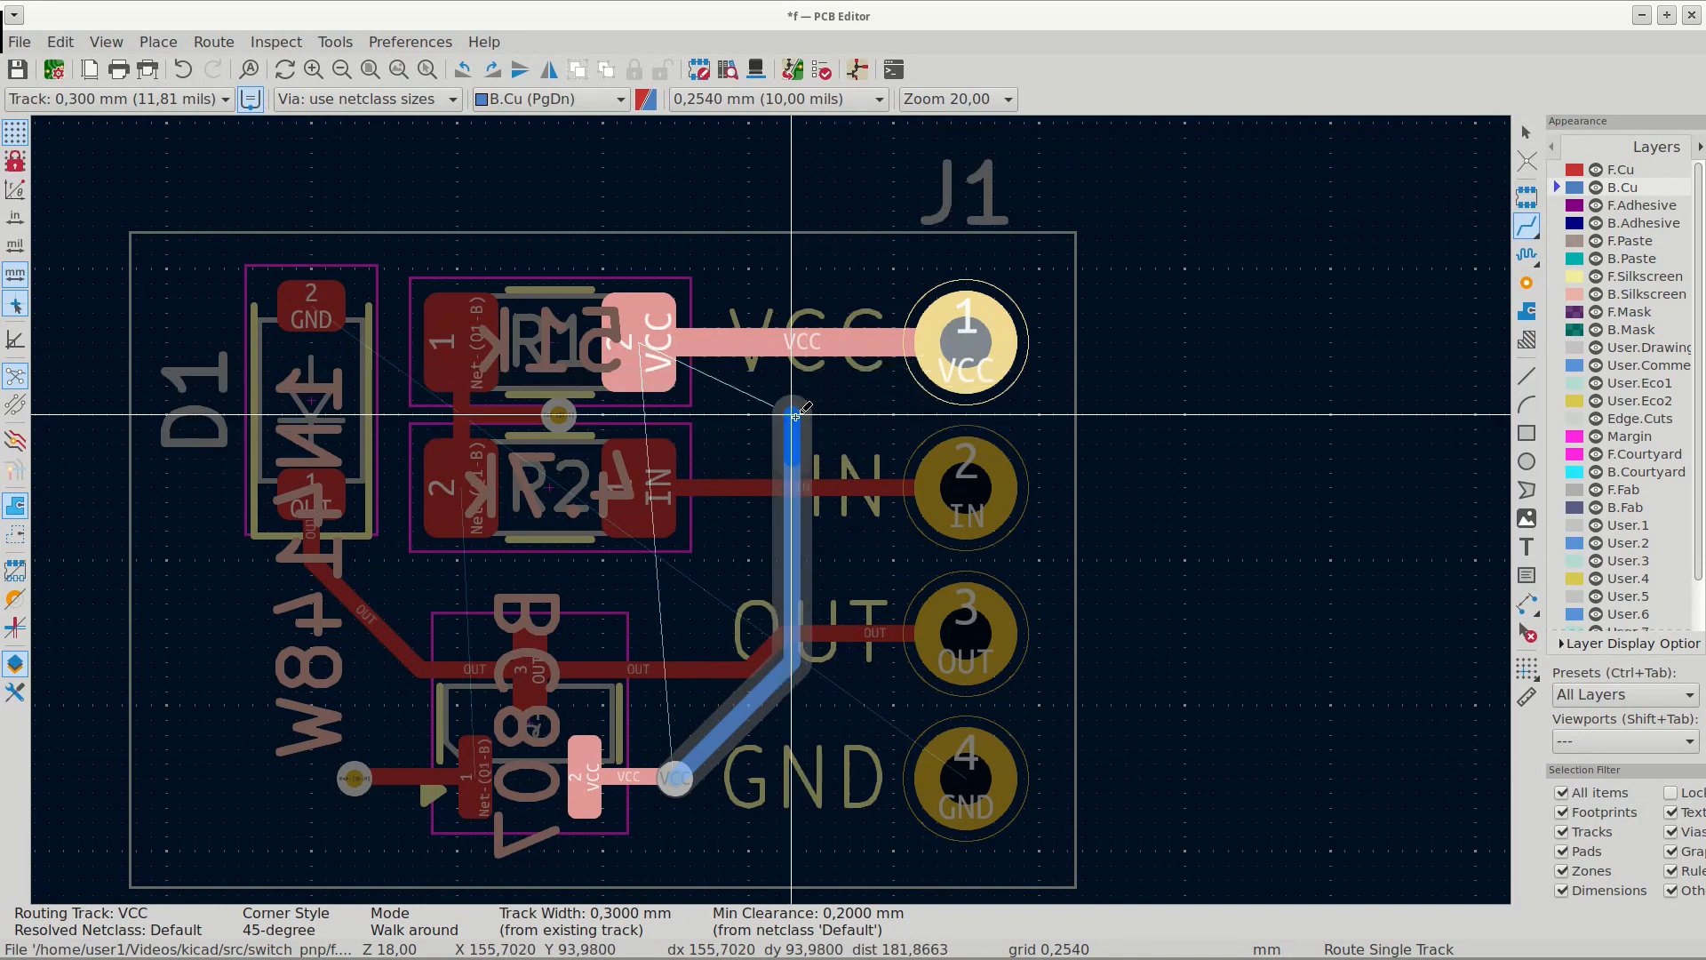
left_click(956, 343)
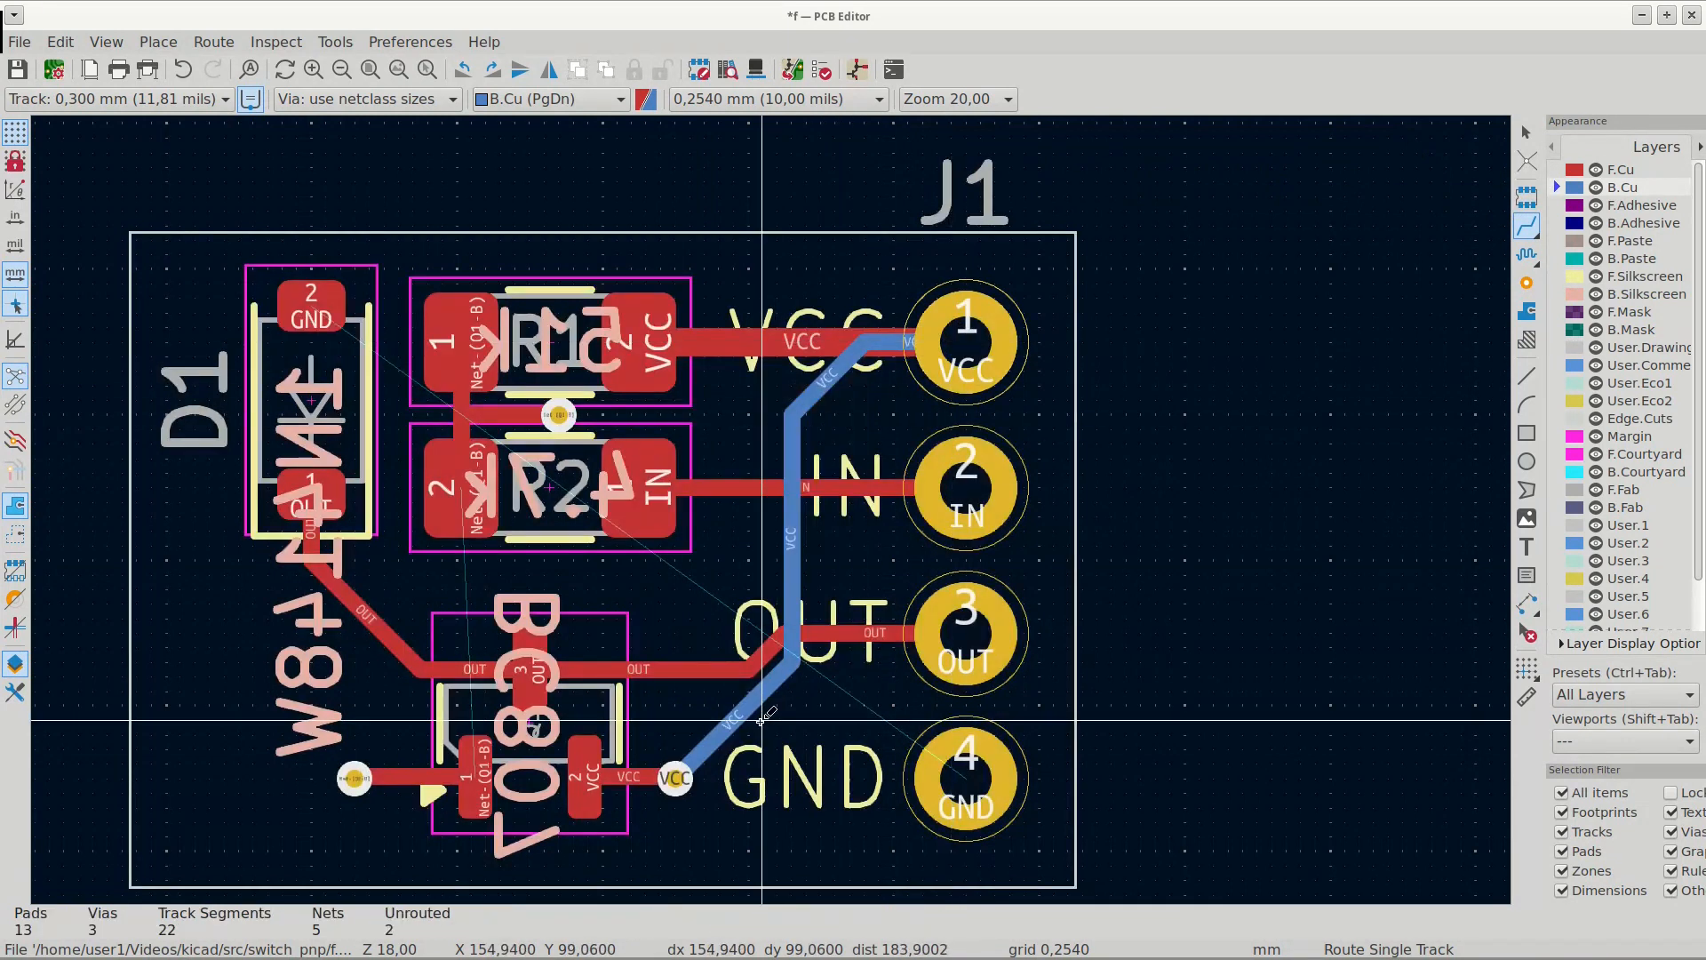
- Route the Net-(Q1-B) track on B.Cu from Q1's base via to the resistor via, and make F.Cu the active layer
left_click(355, 778)
left_click(558, 414)
key("Escape")
key("Page_Up")
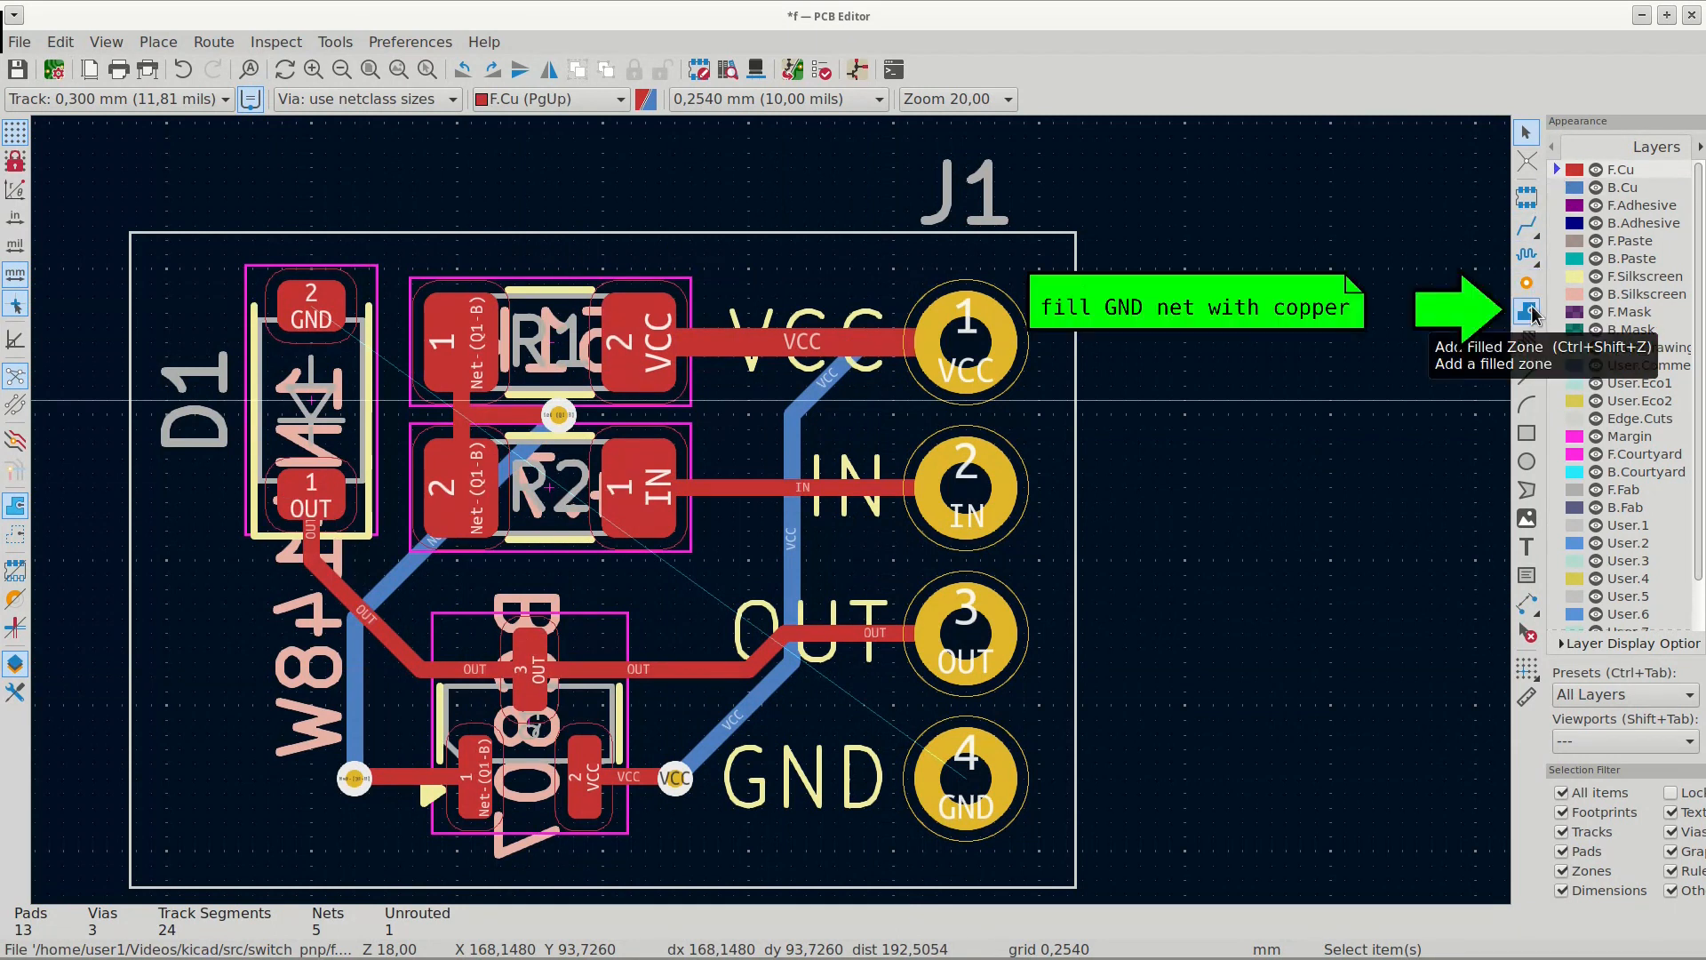
- Start a filled zone outside the board corner near D1, on F.Cu and B.Cu for net GND, with 0.3 mm clearance and thermal spokes
left_click(1529, 311)
scroll(431, 315, "down", 3)
left_click(422, 330)
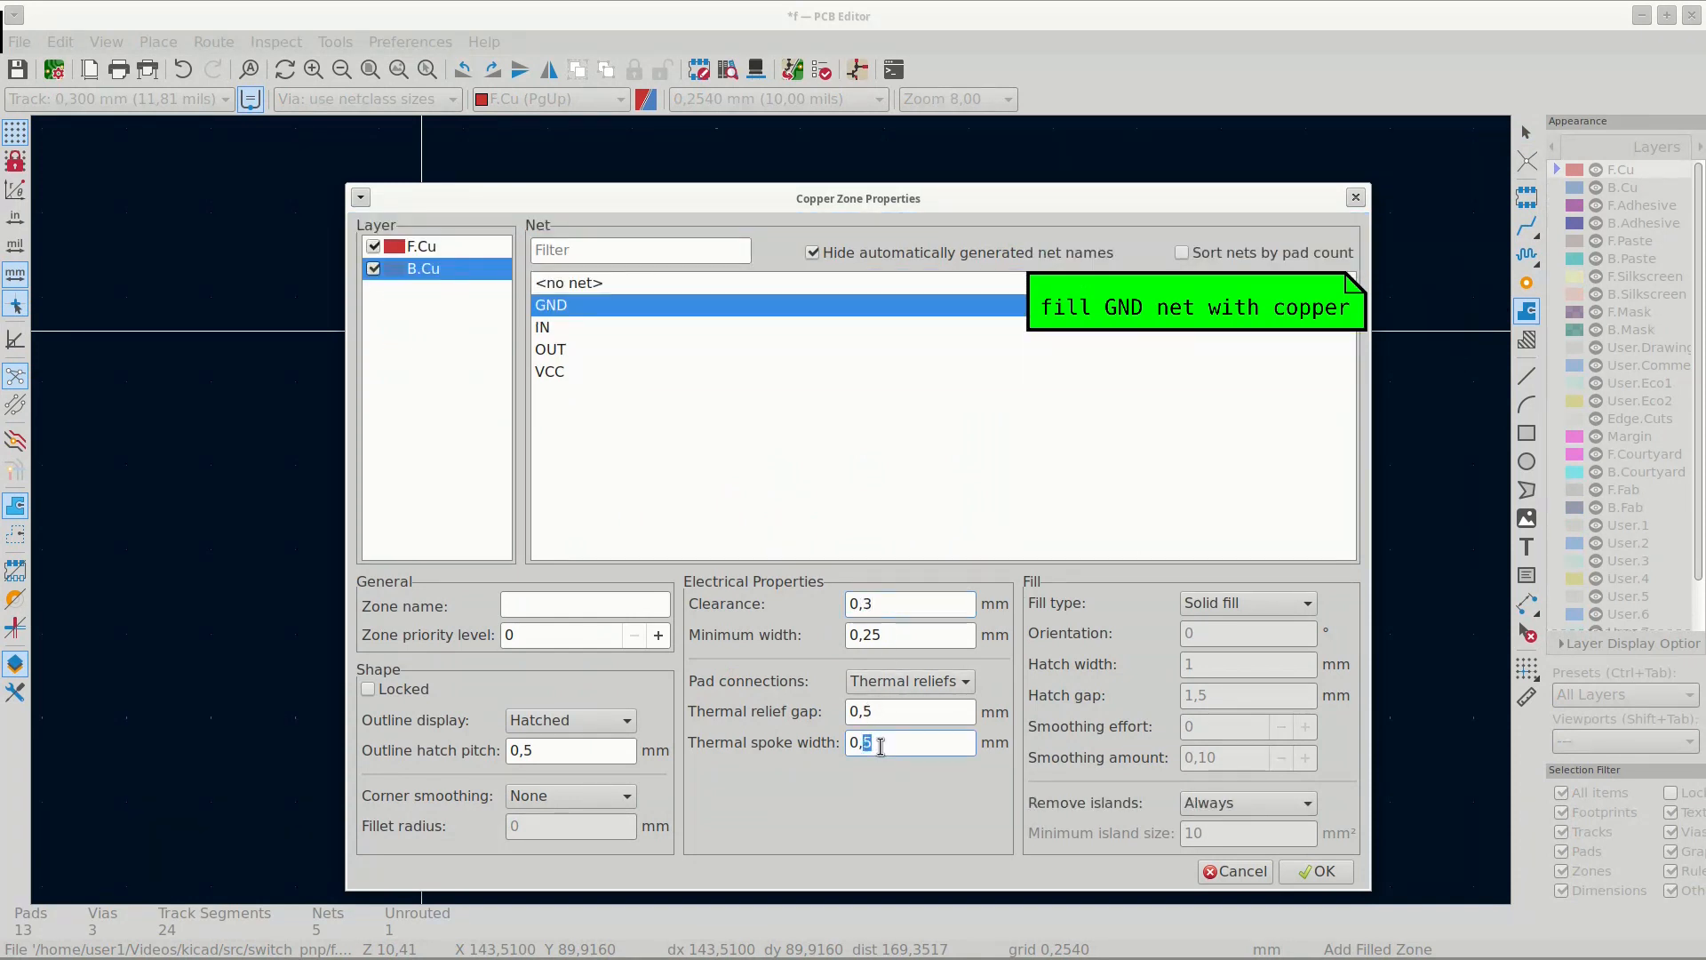
left_click(1318, 871)
- Draw the GND zone's remaining corners around the outside of the board outline and close the zone
left_click(1062, 330)
left_click(1069, 769)
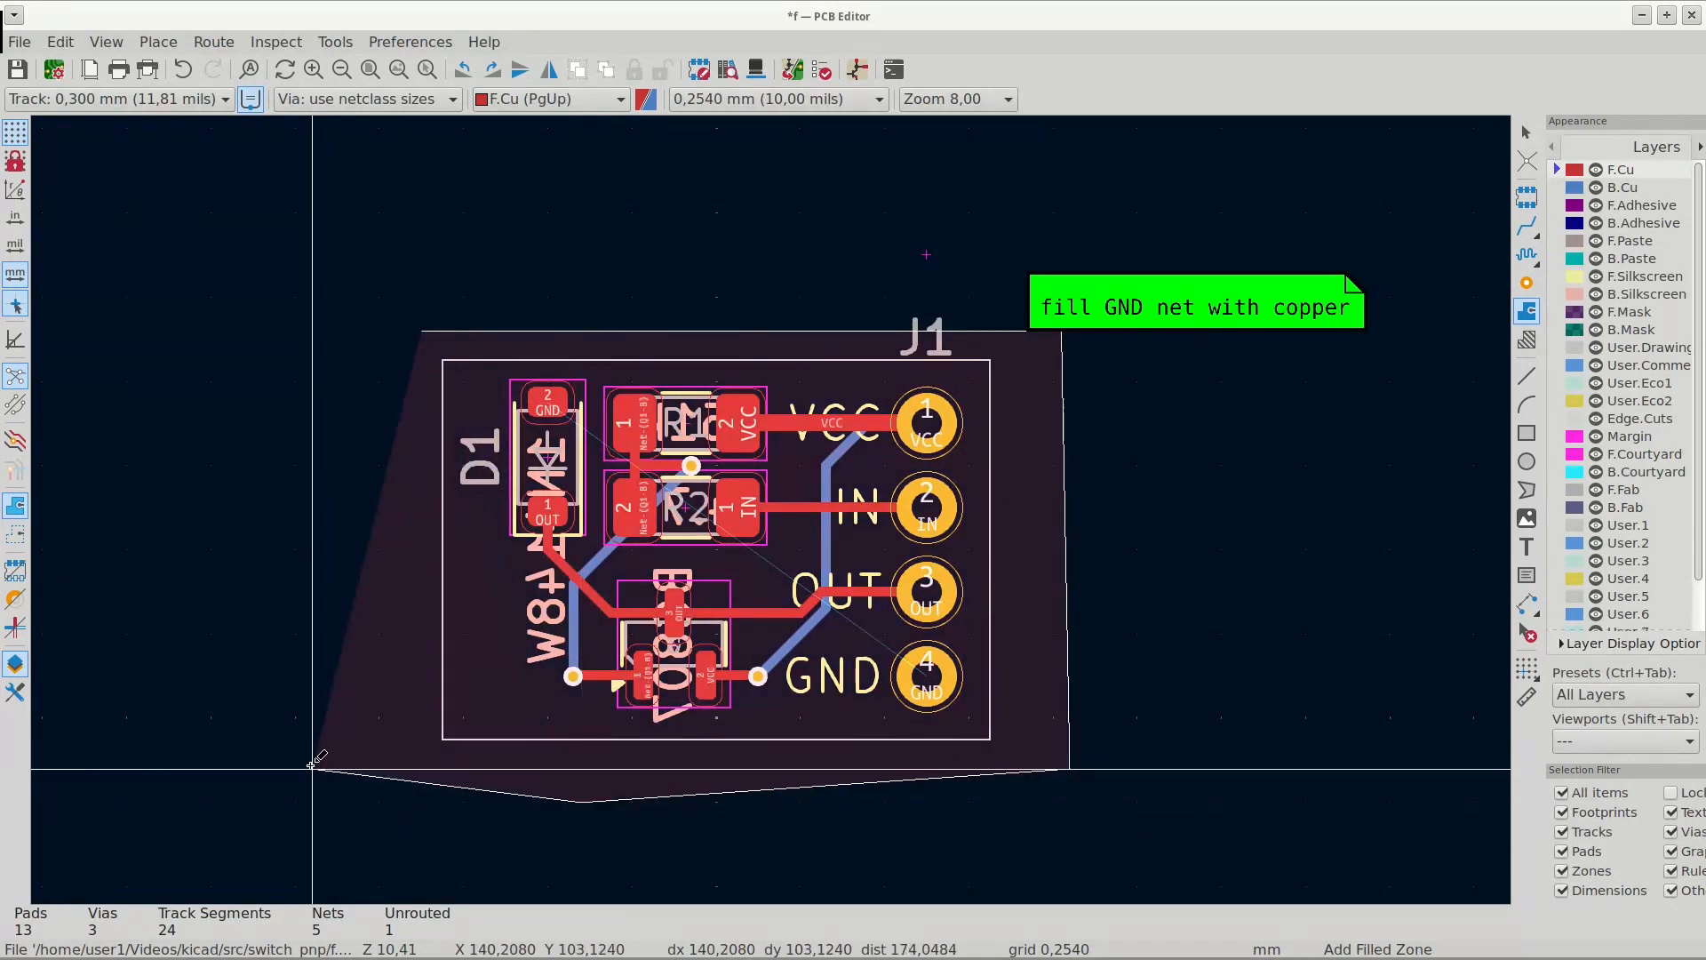
left_click(312, 766)
right_click(345, 515)
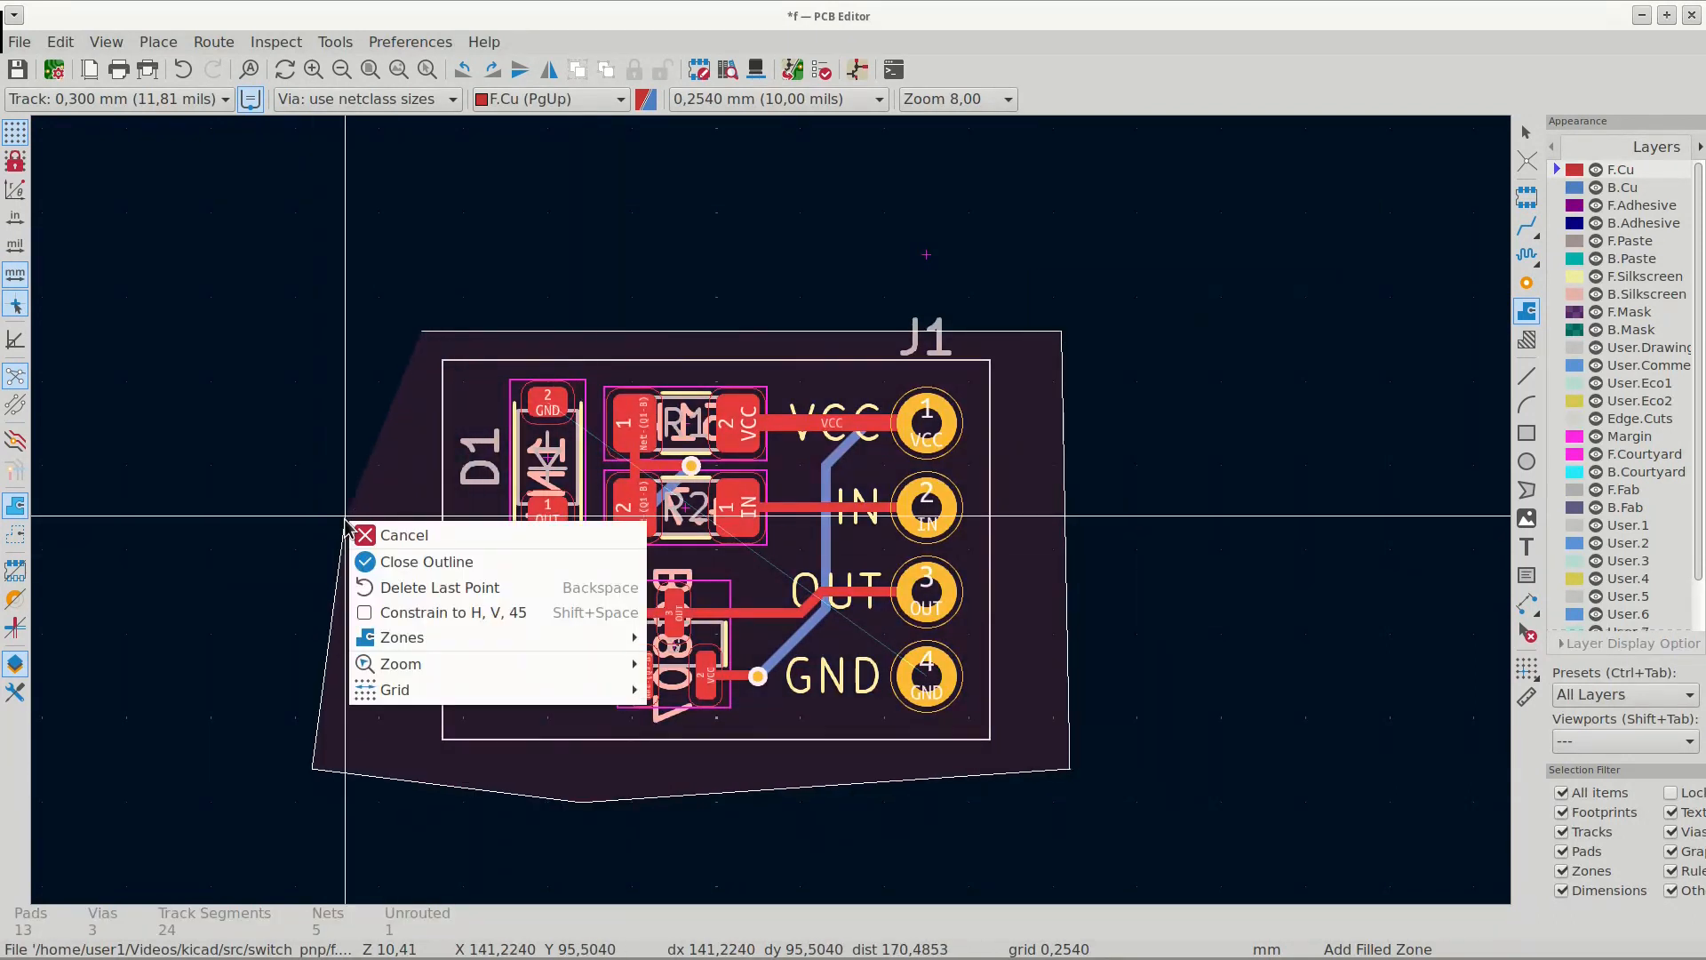
left_click(422, 562)
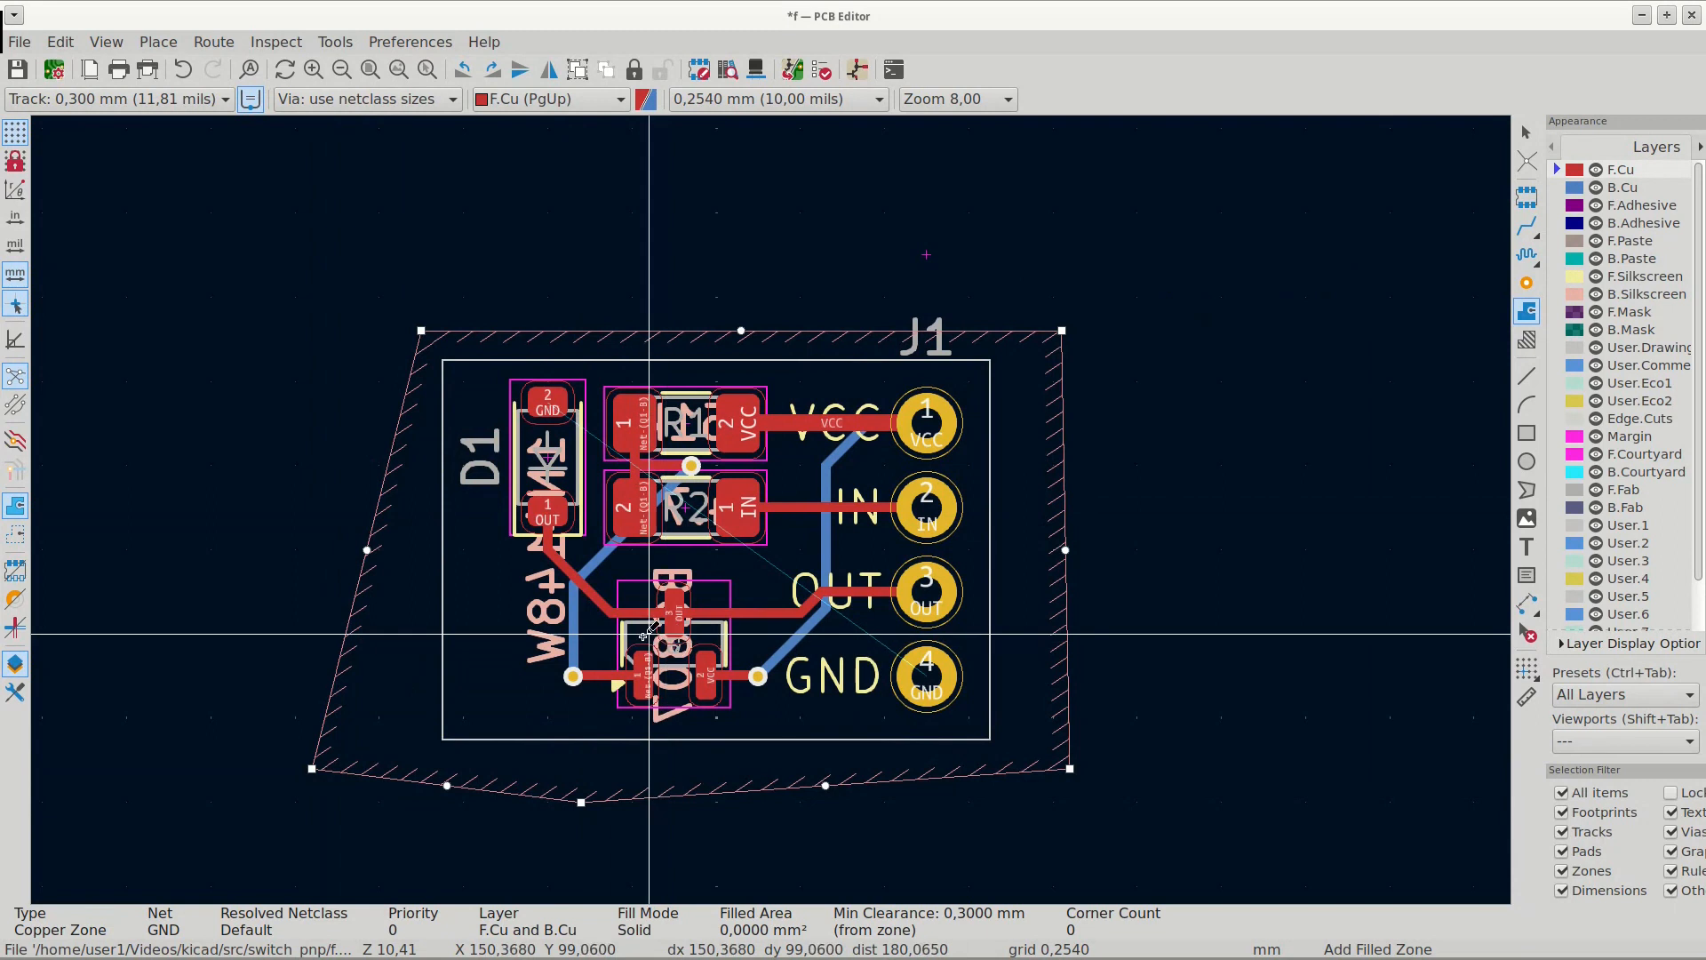
key("Escape")
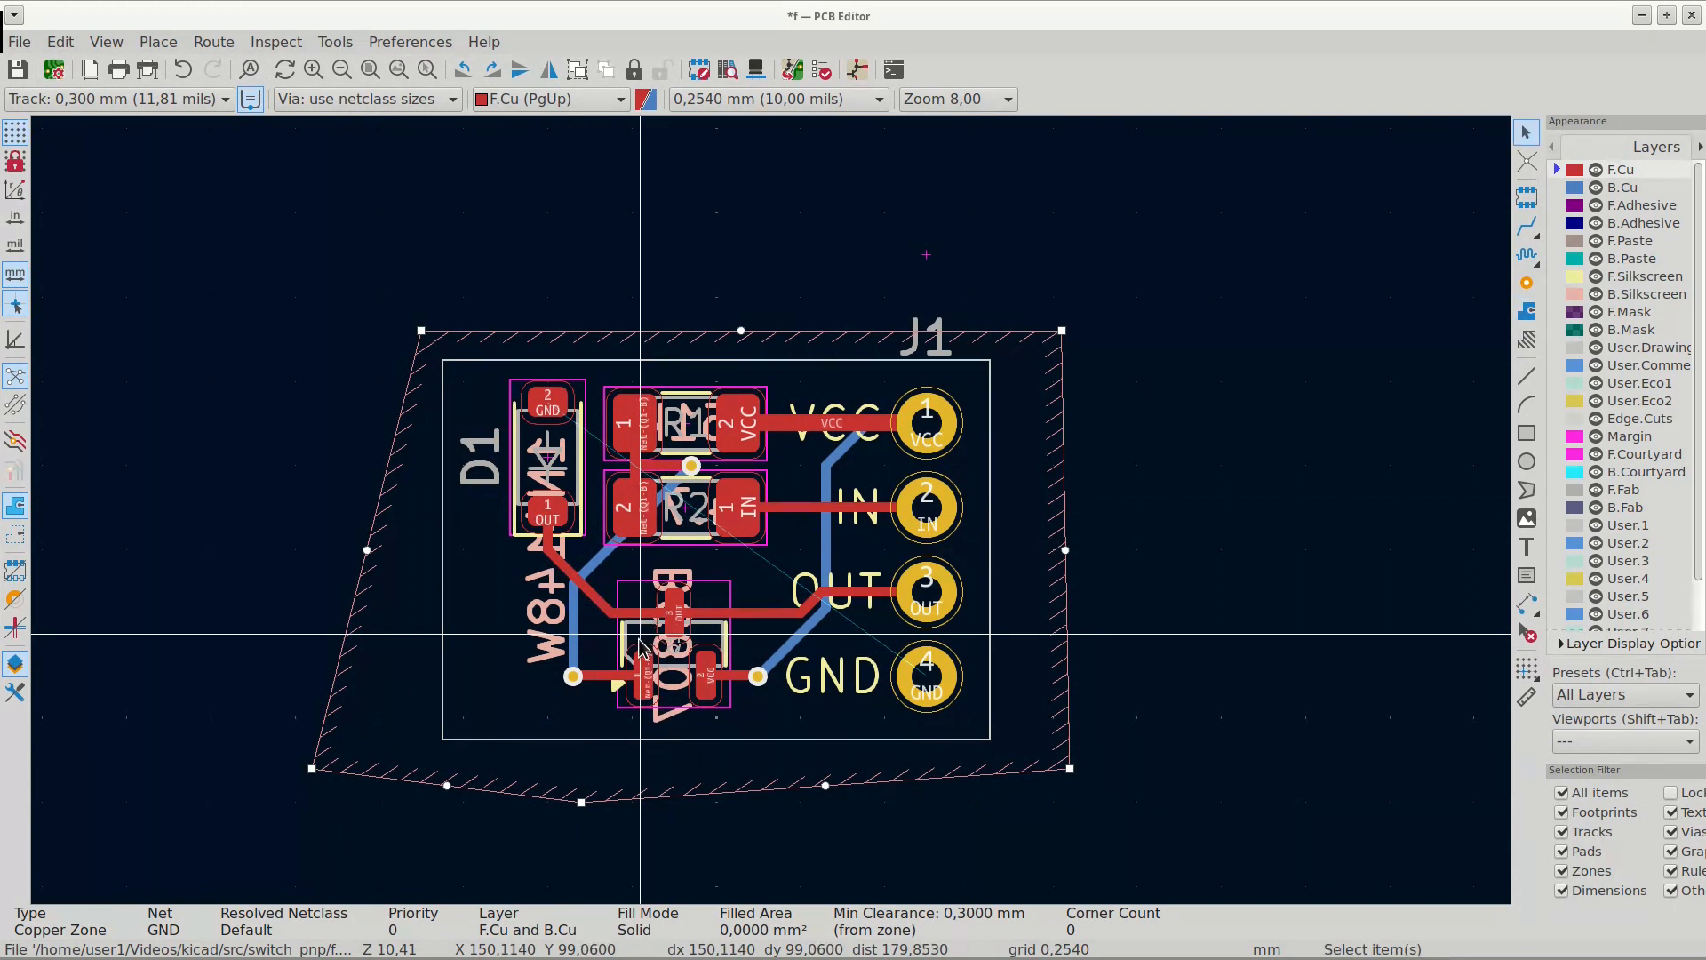
- Fill all zones so the GND zone is poured on both copper layers
right_click(633, 802)
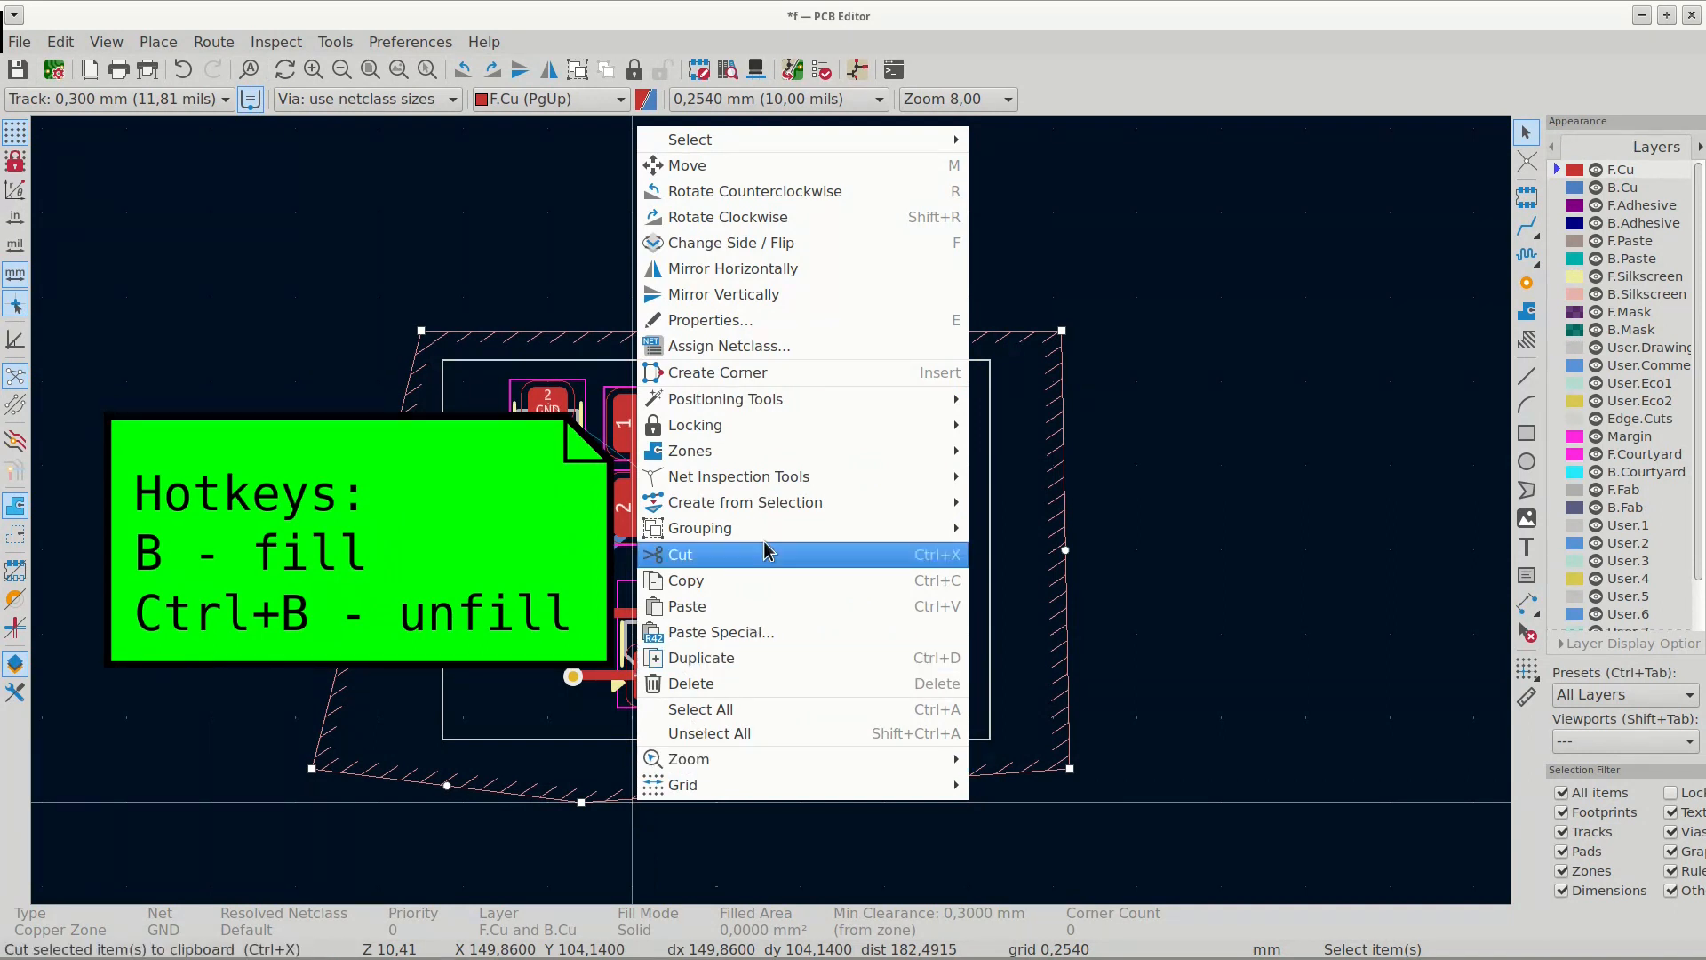
mouse_move(787, 449)
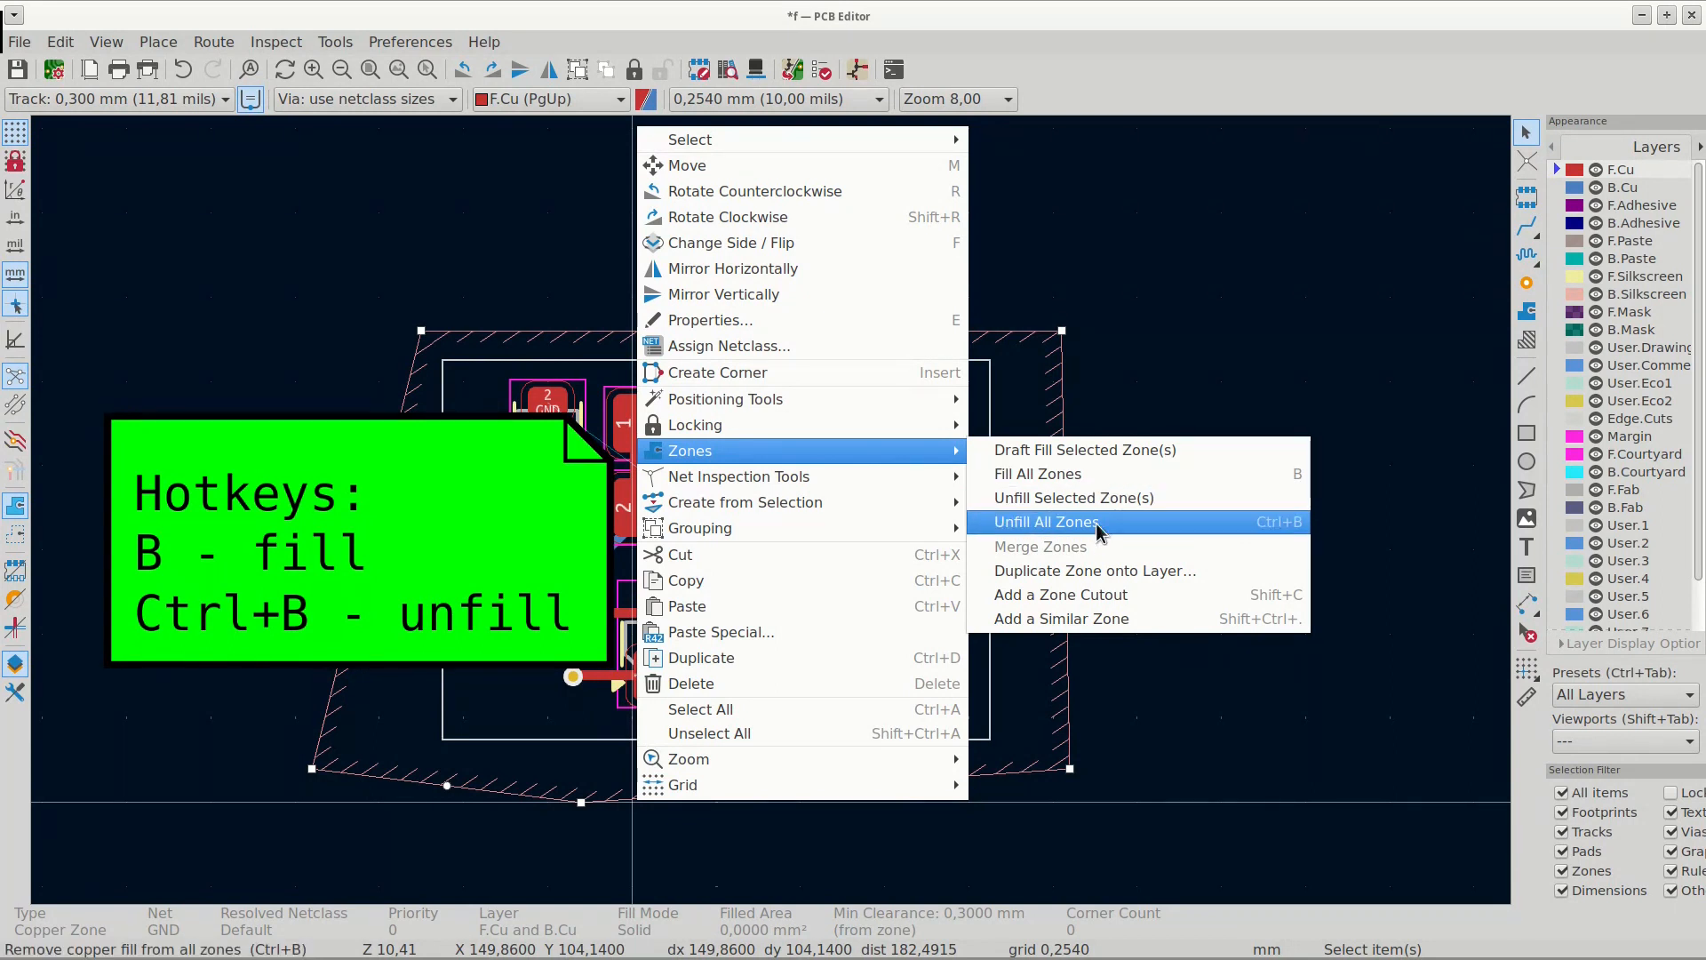
left_click(602, 856)
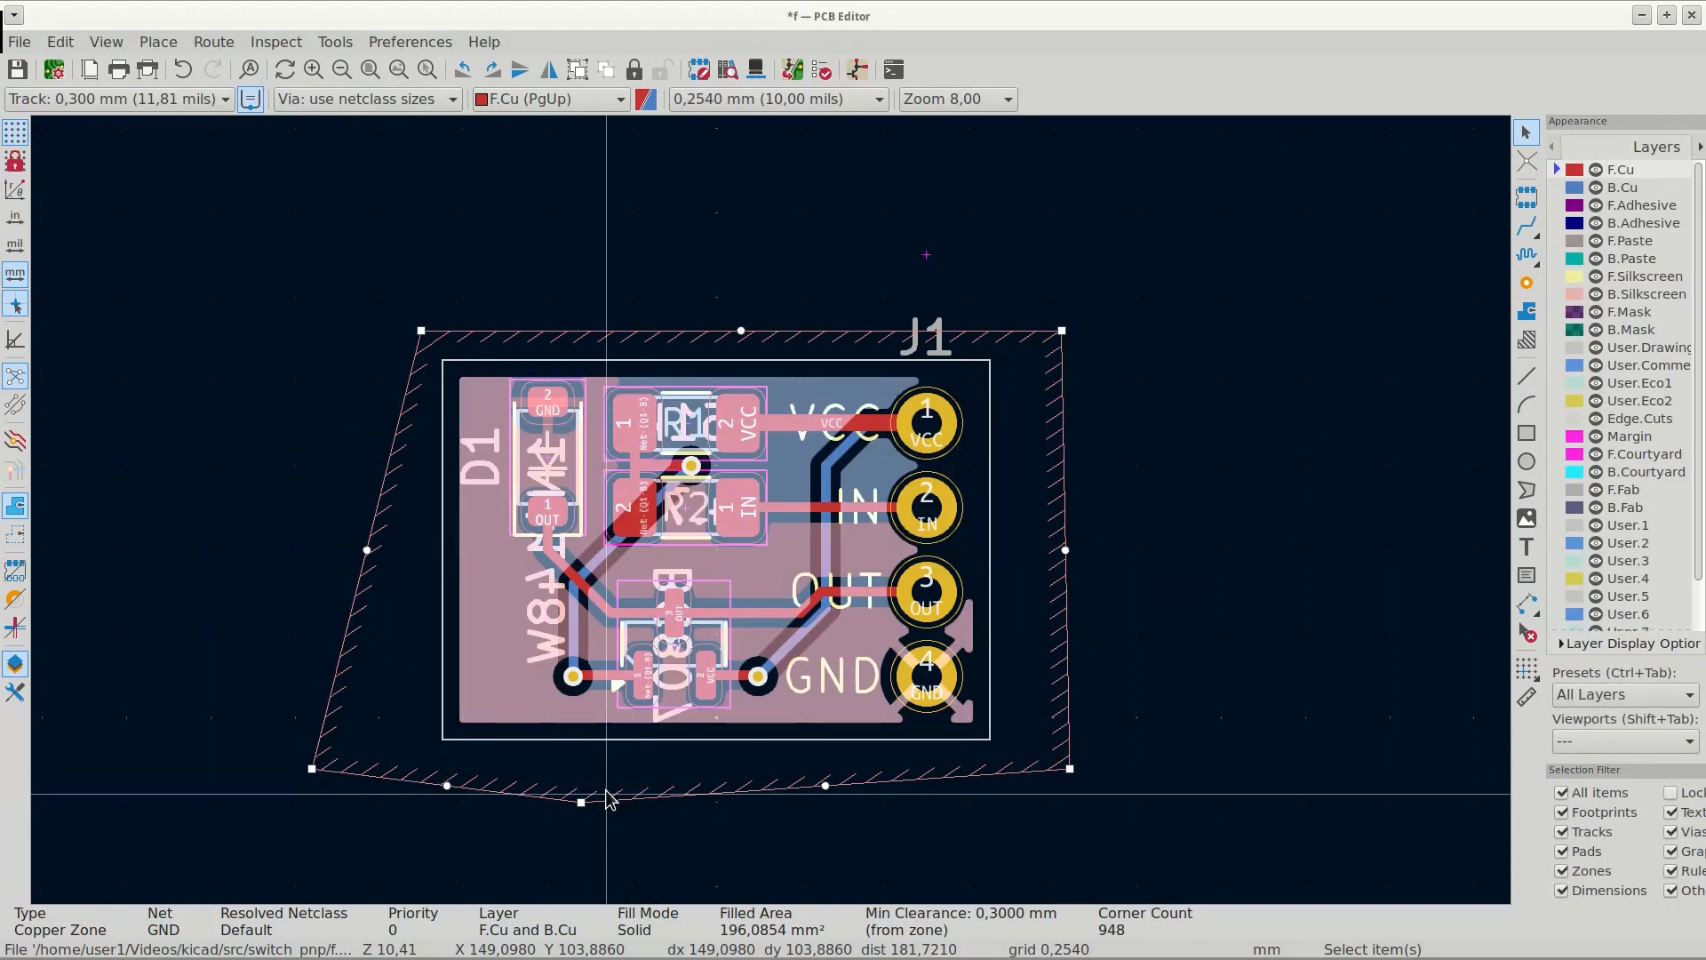
- Lower the GND zone's clearance so the Default netclass clearance of 0.2 mm applies, and refill the zone
scroll(978, 492, "up", 3)
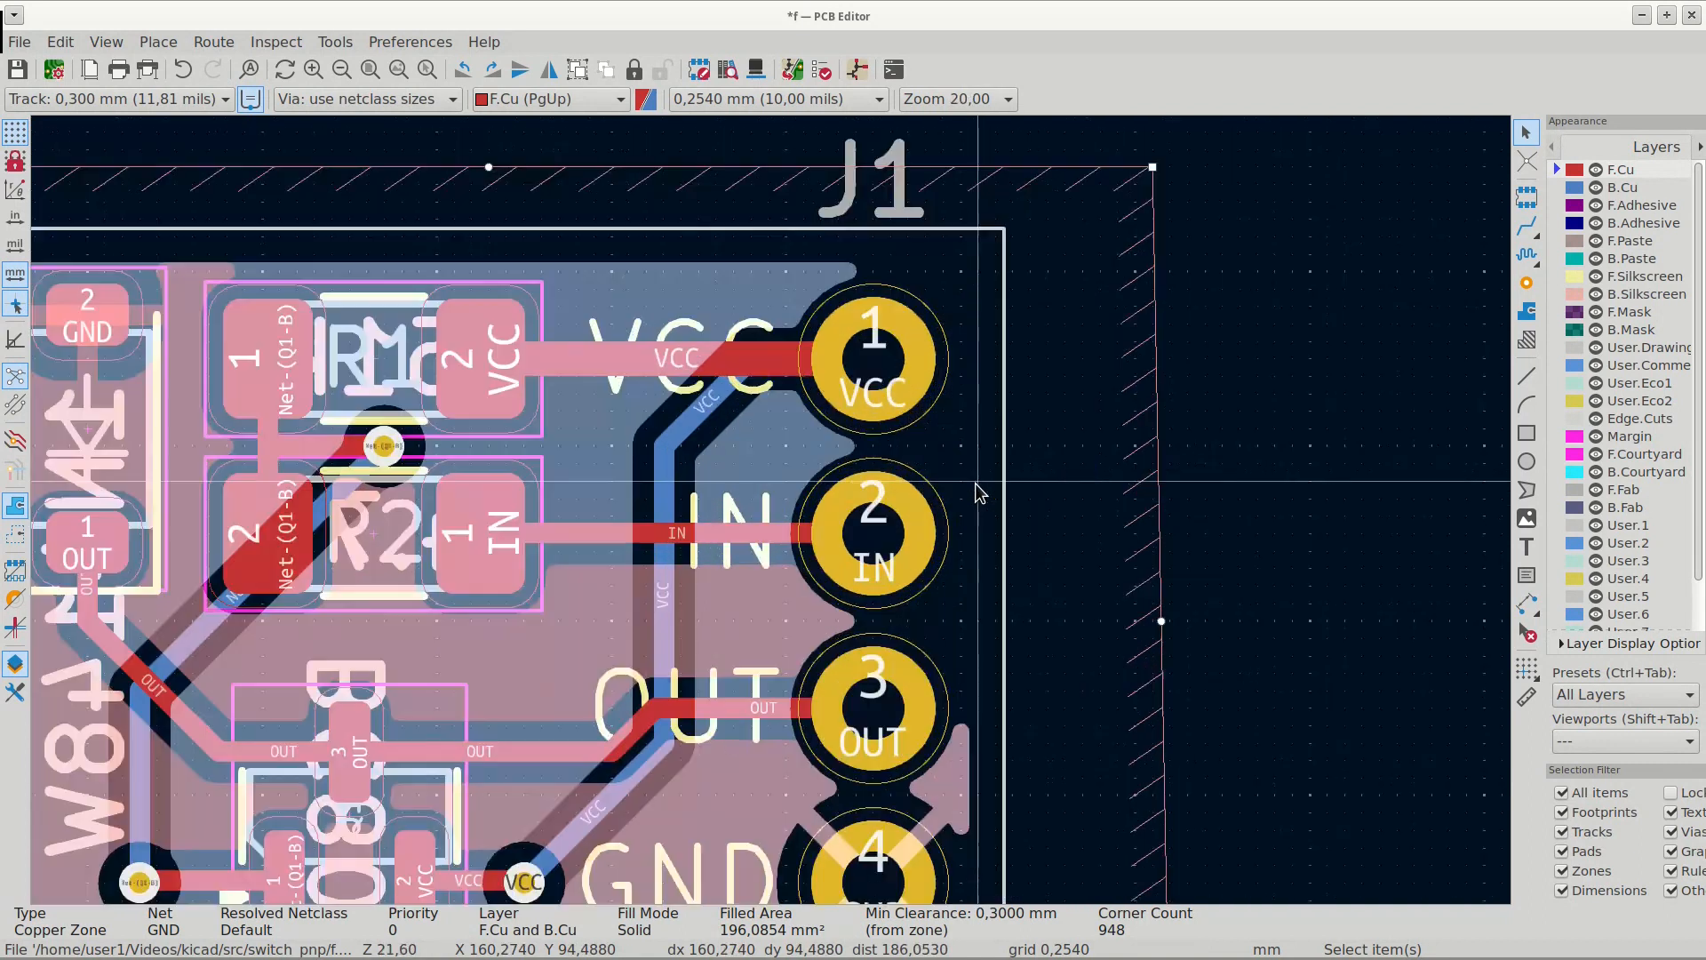
scroll(977, 491, "down", 1)
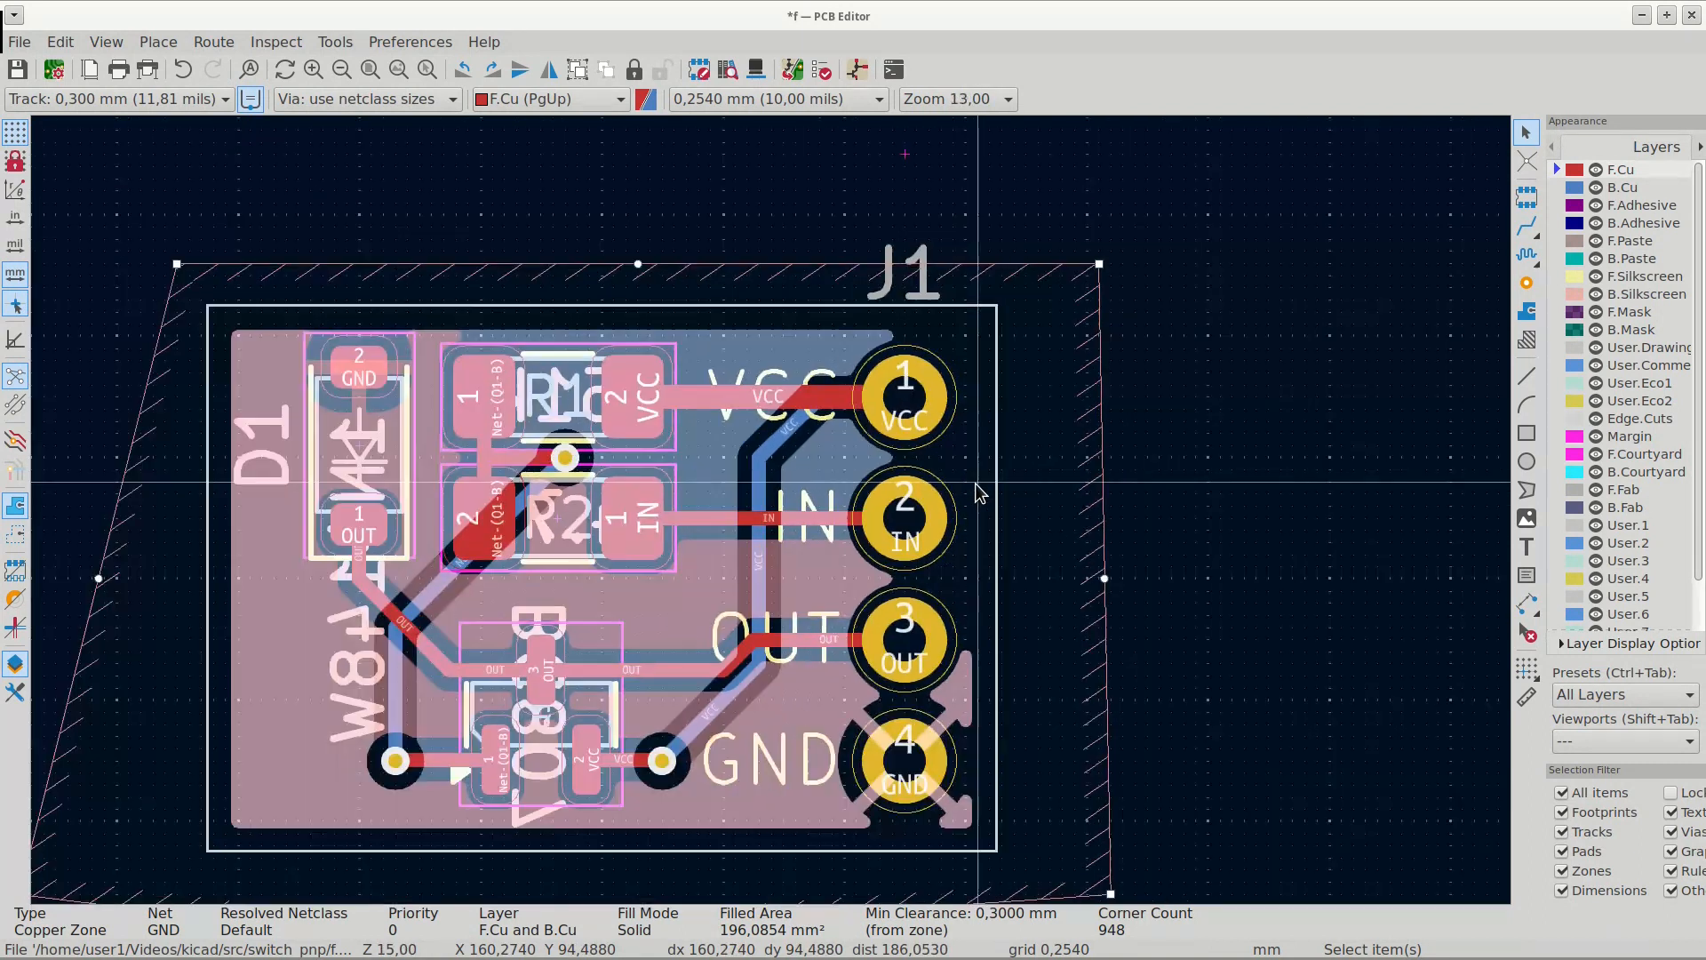
double_click(1100, 488)
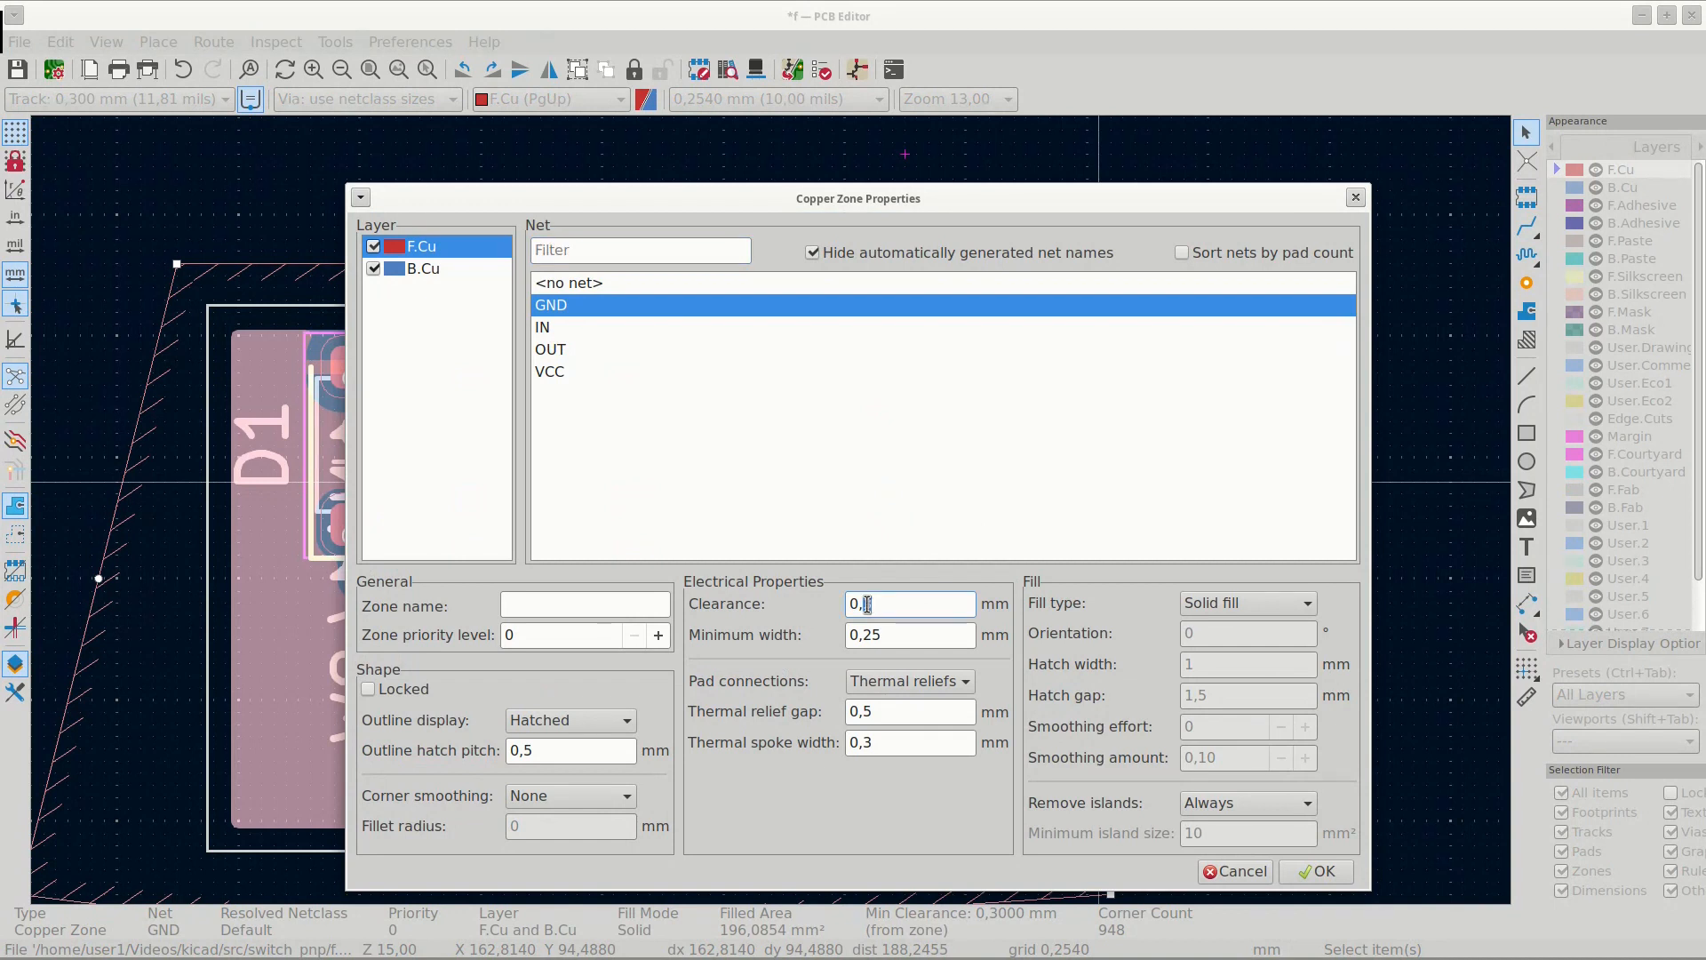
left_click(1311, 870)
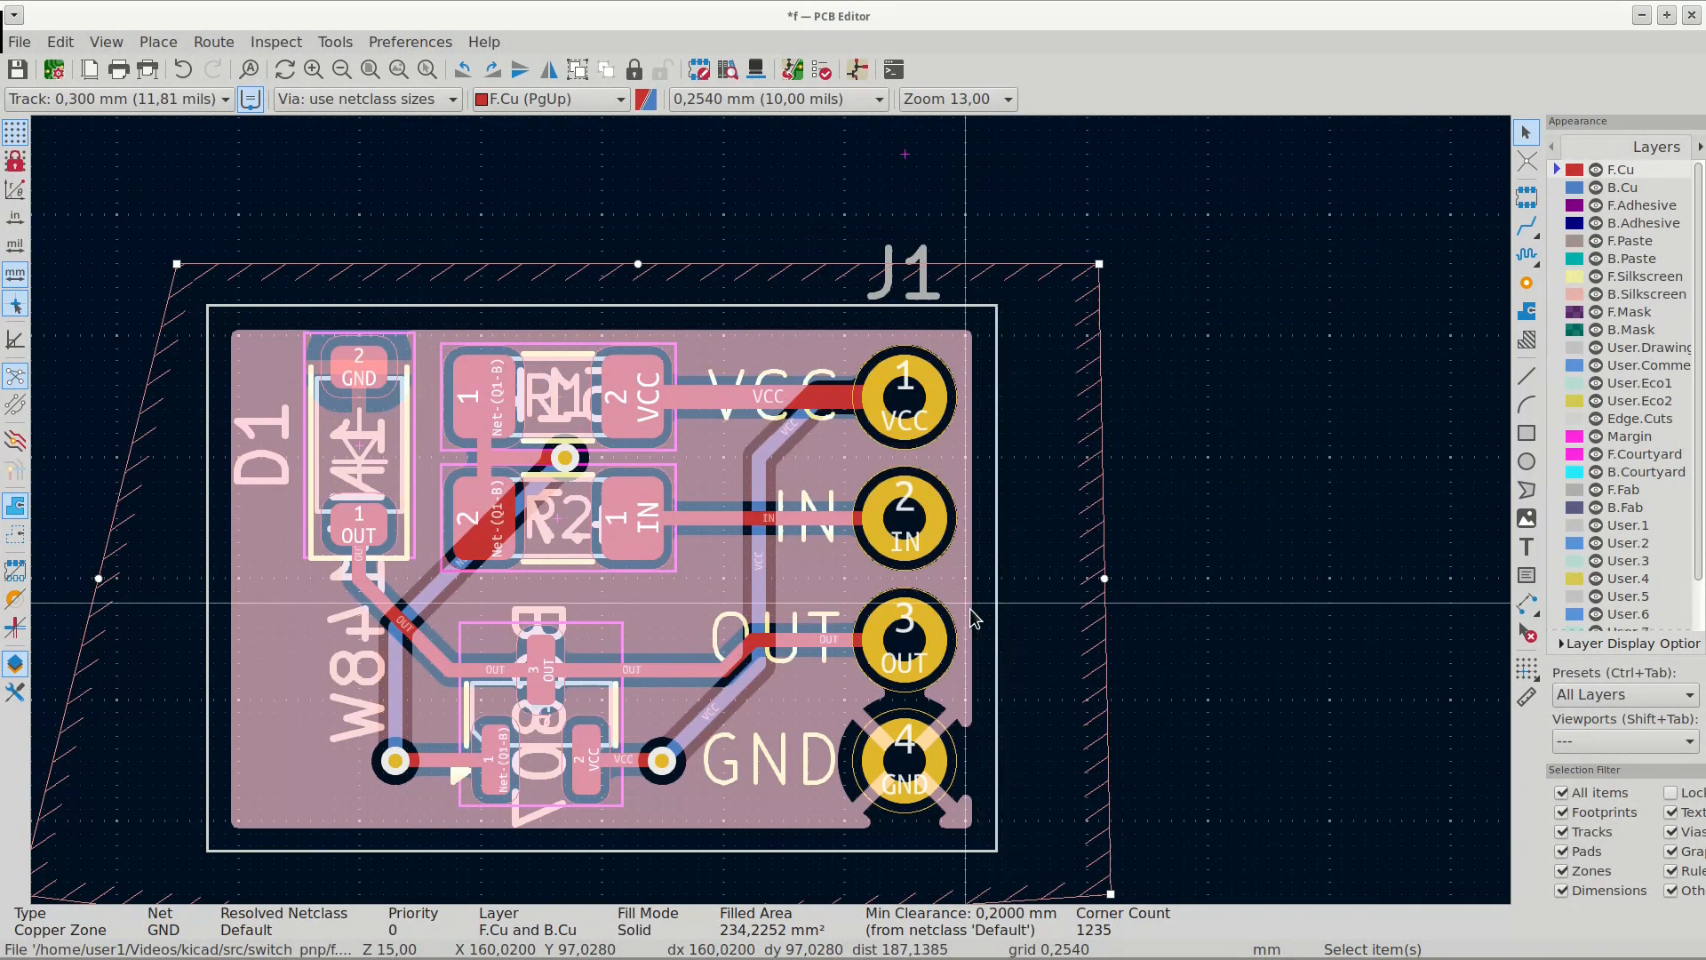
- Deselect the zone and compare the copper pour on F.Cu and B.Cu by switching the active layer between them
scroll(953, 598, "down", 1)
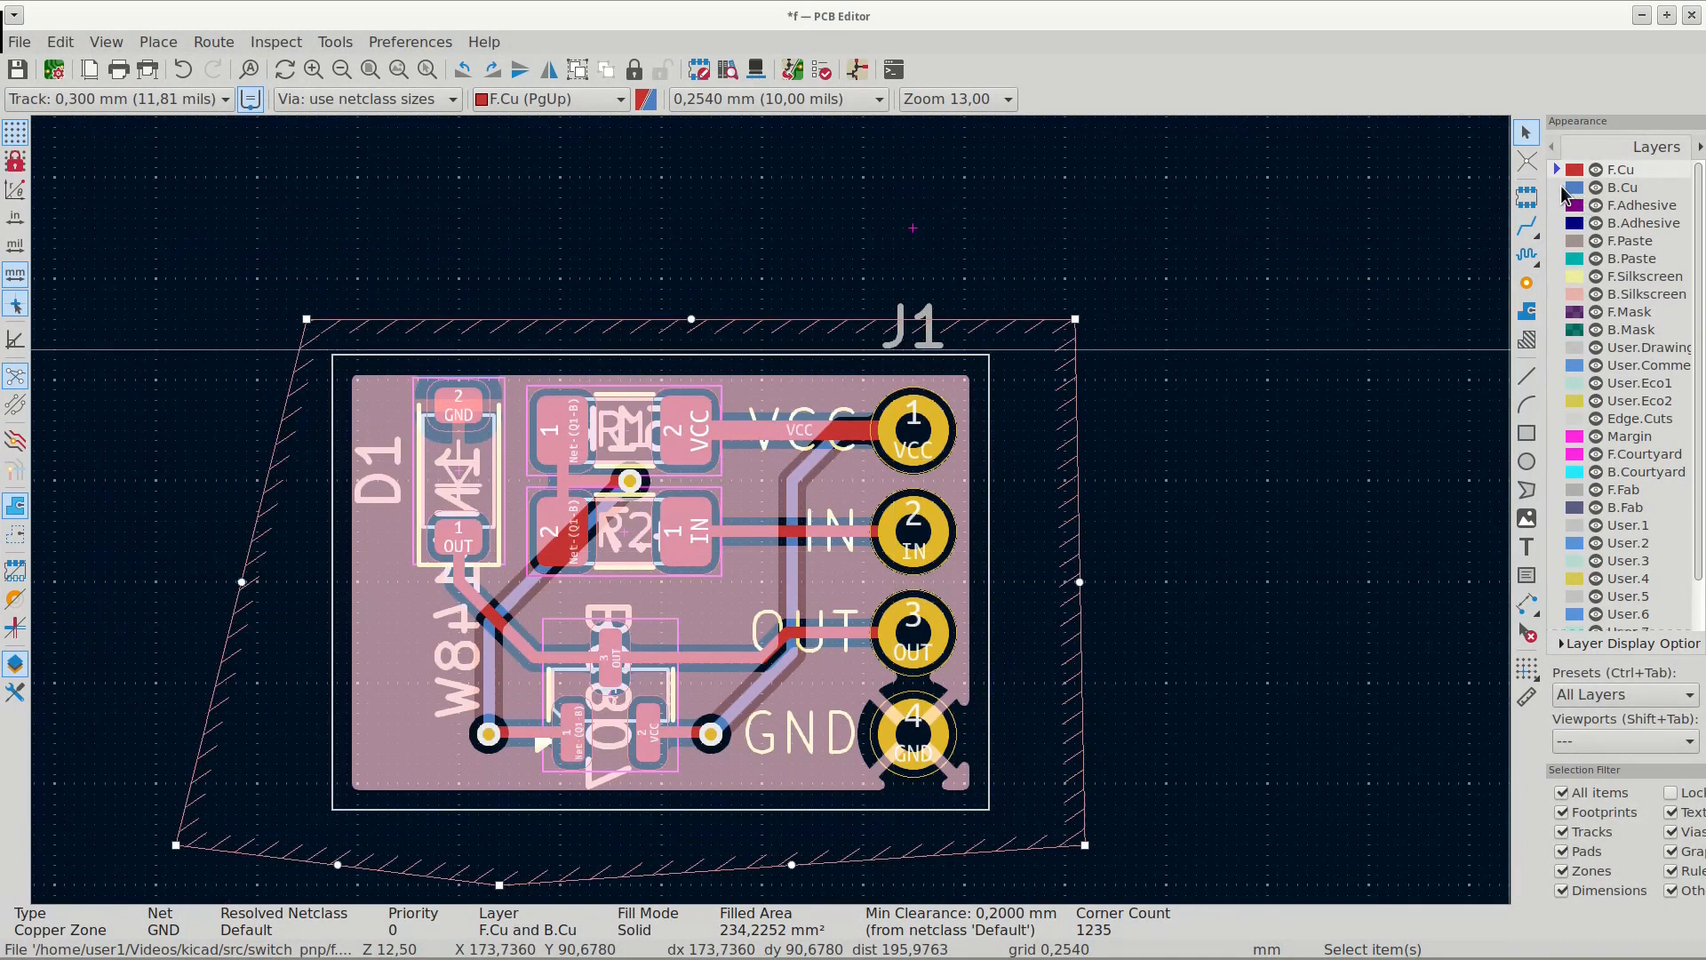
left_click(1591, 188)
left_click(1558, 171)
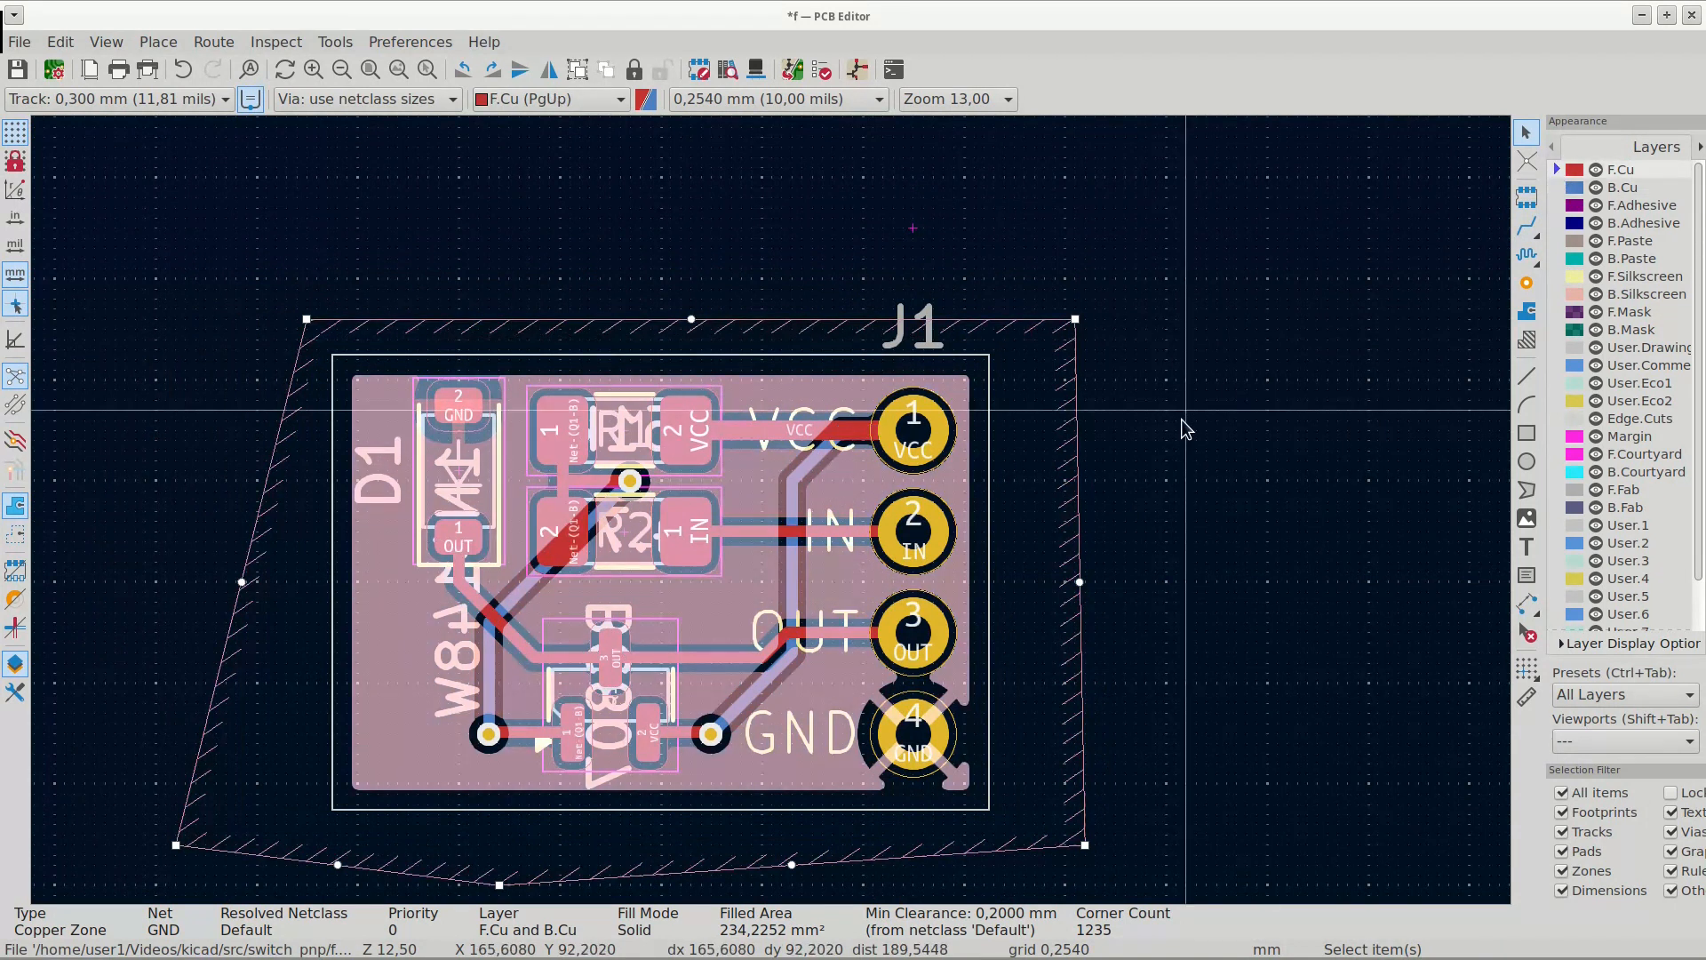
left_click(1184, 421)
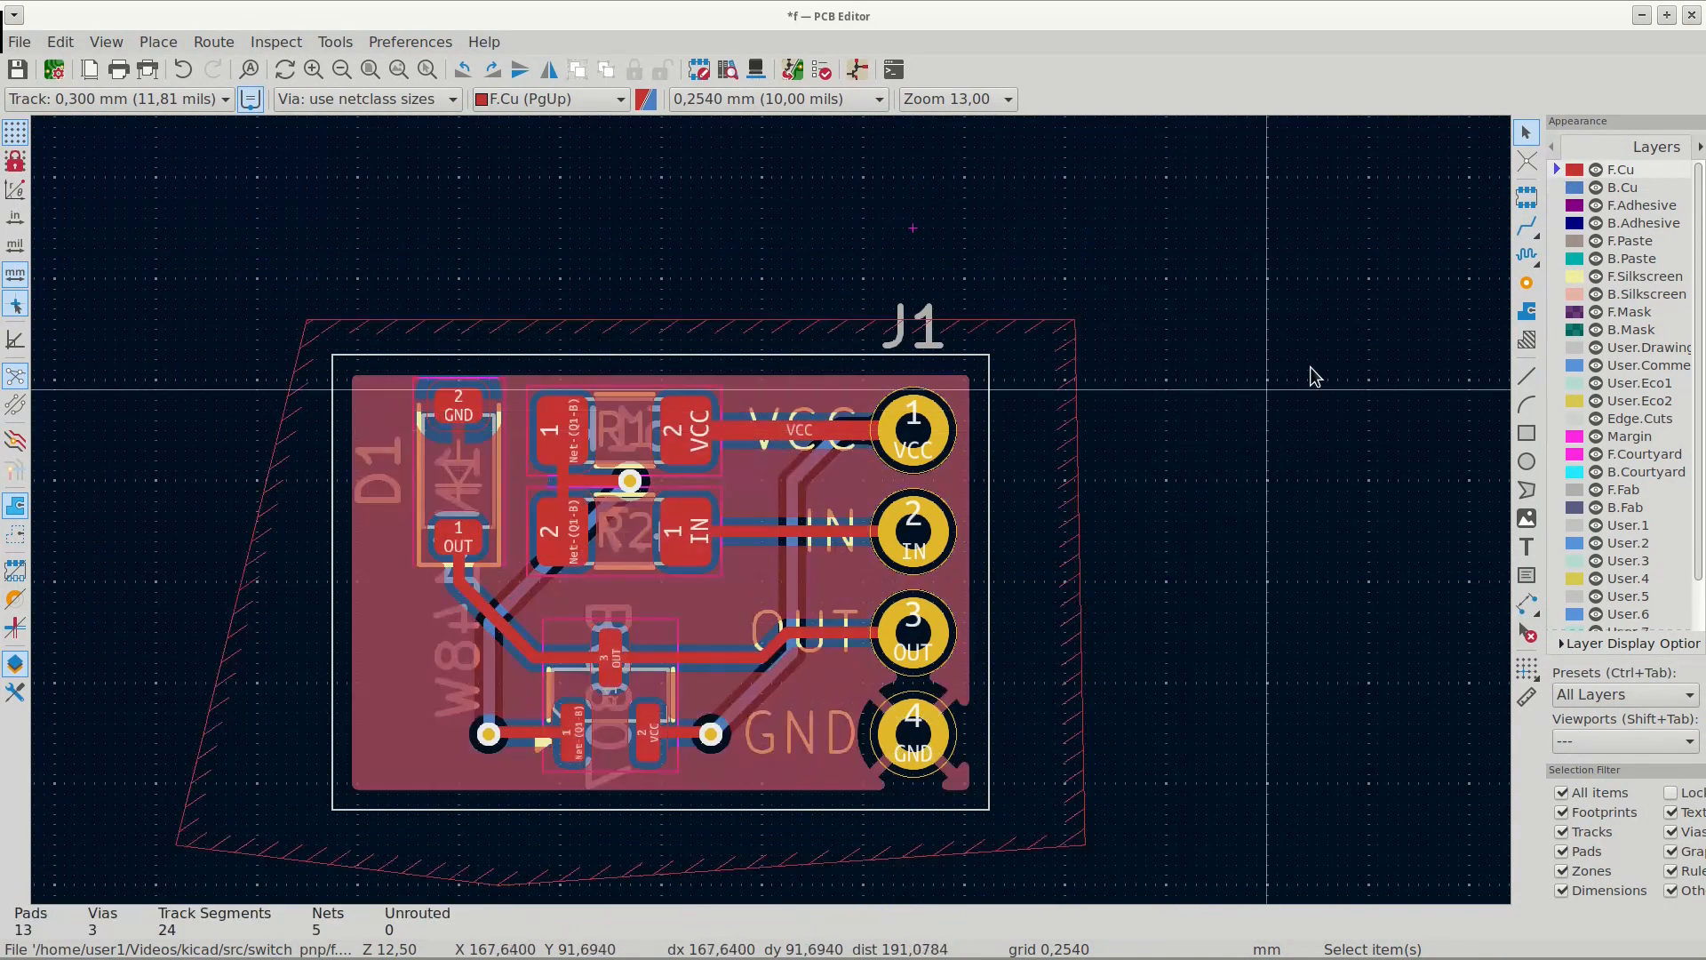
left_click(1566, 188)
left_click(1557, 171)
left_click(1557, 189)
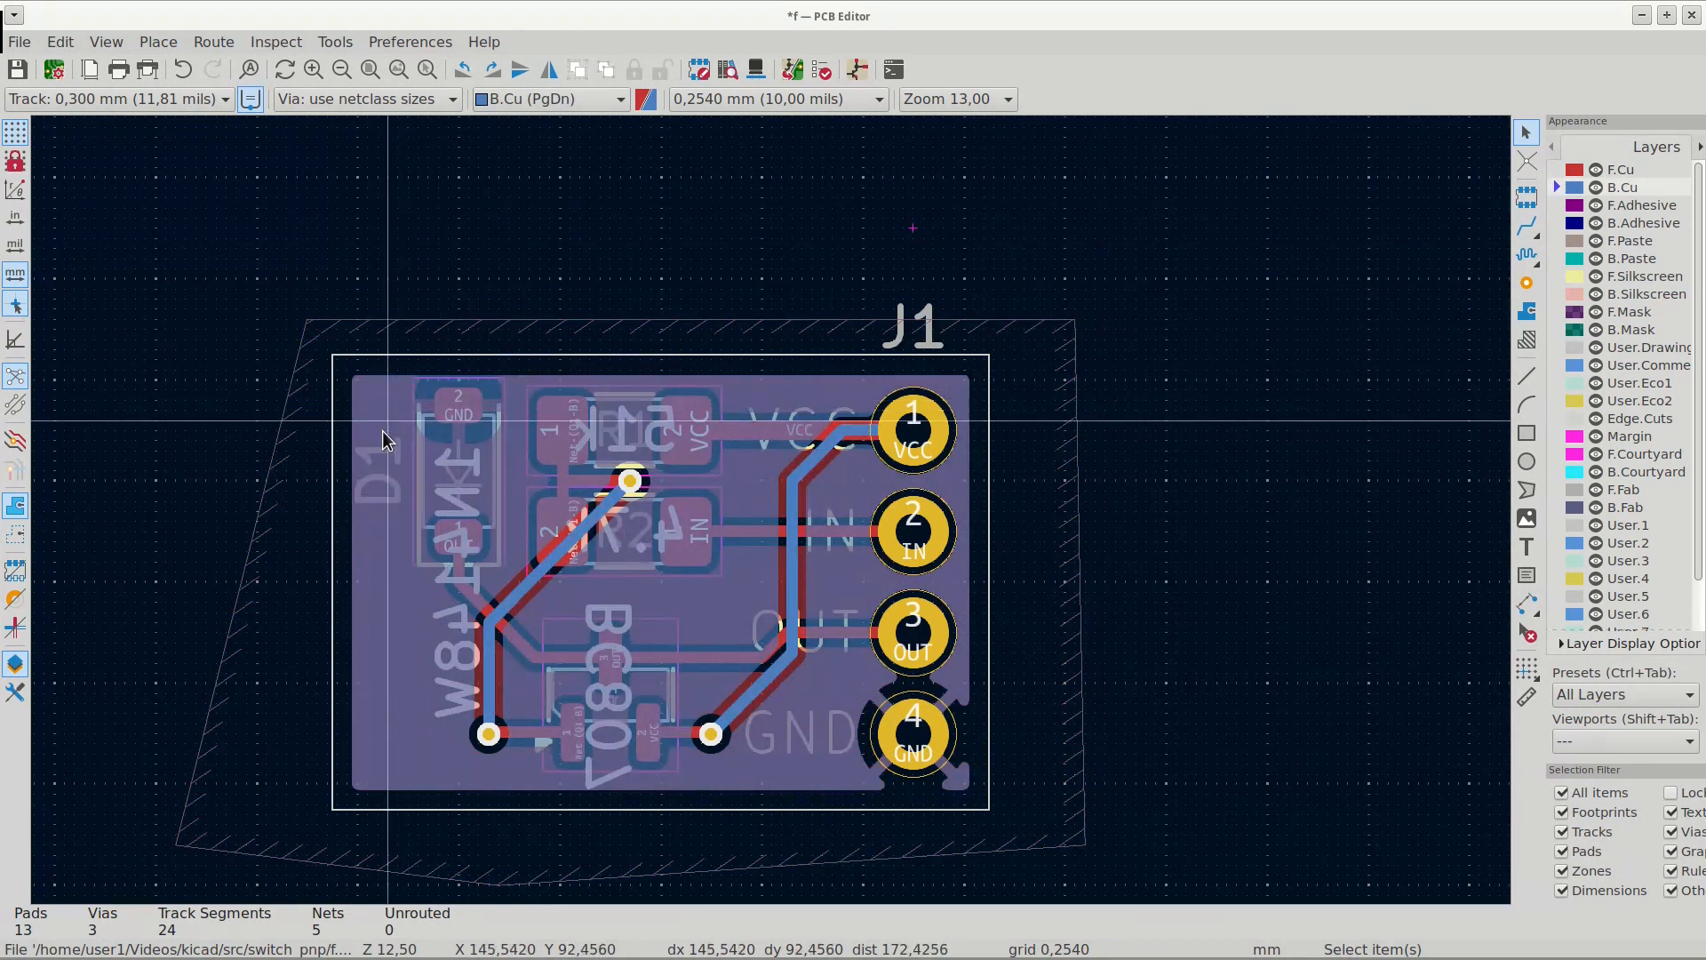
- Toggle the zone display between fills and outlines, leaving only the zone outlines shown
left_click(15, 536)
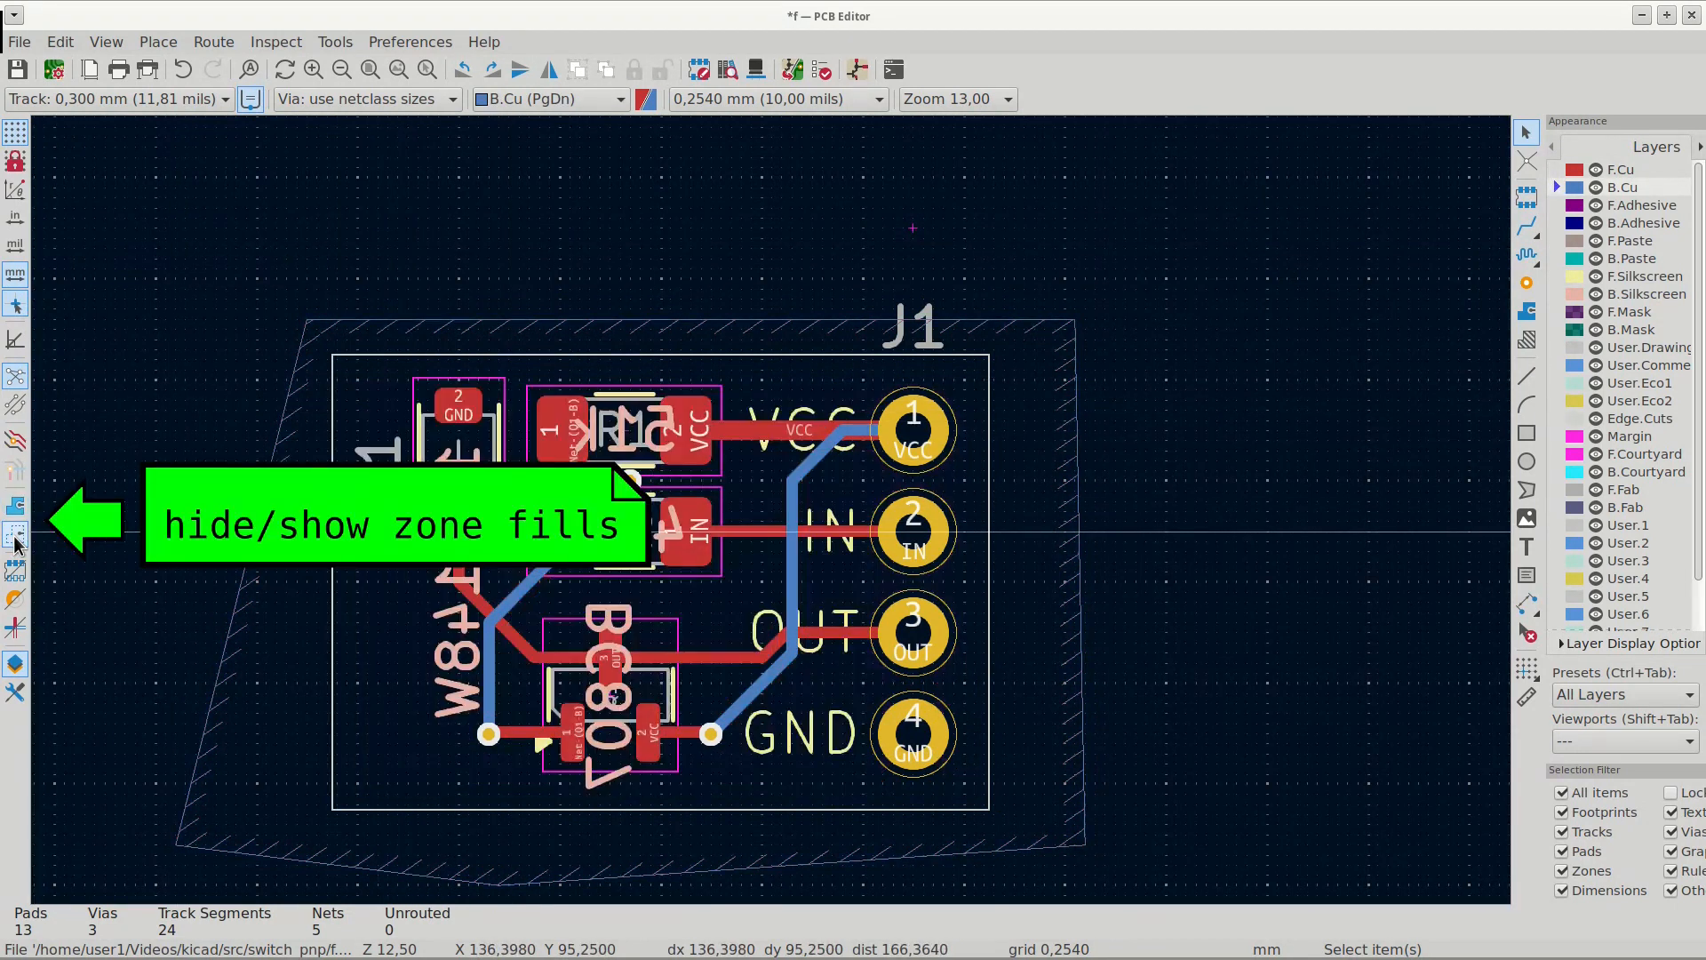
left_click(15, 507)
left_click(15, 536)
left_click(15, 506)
left_click(15, 537)
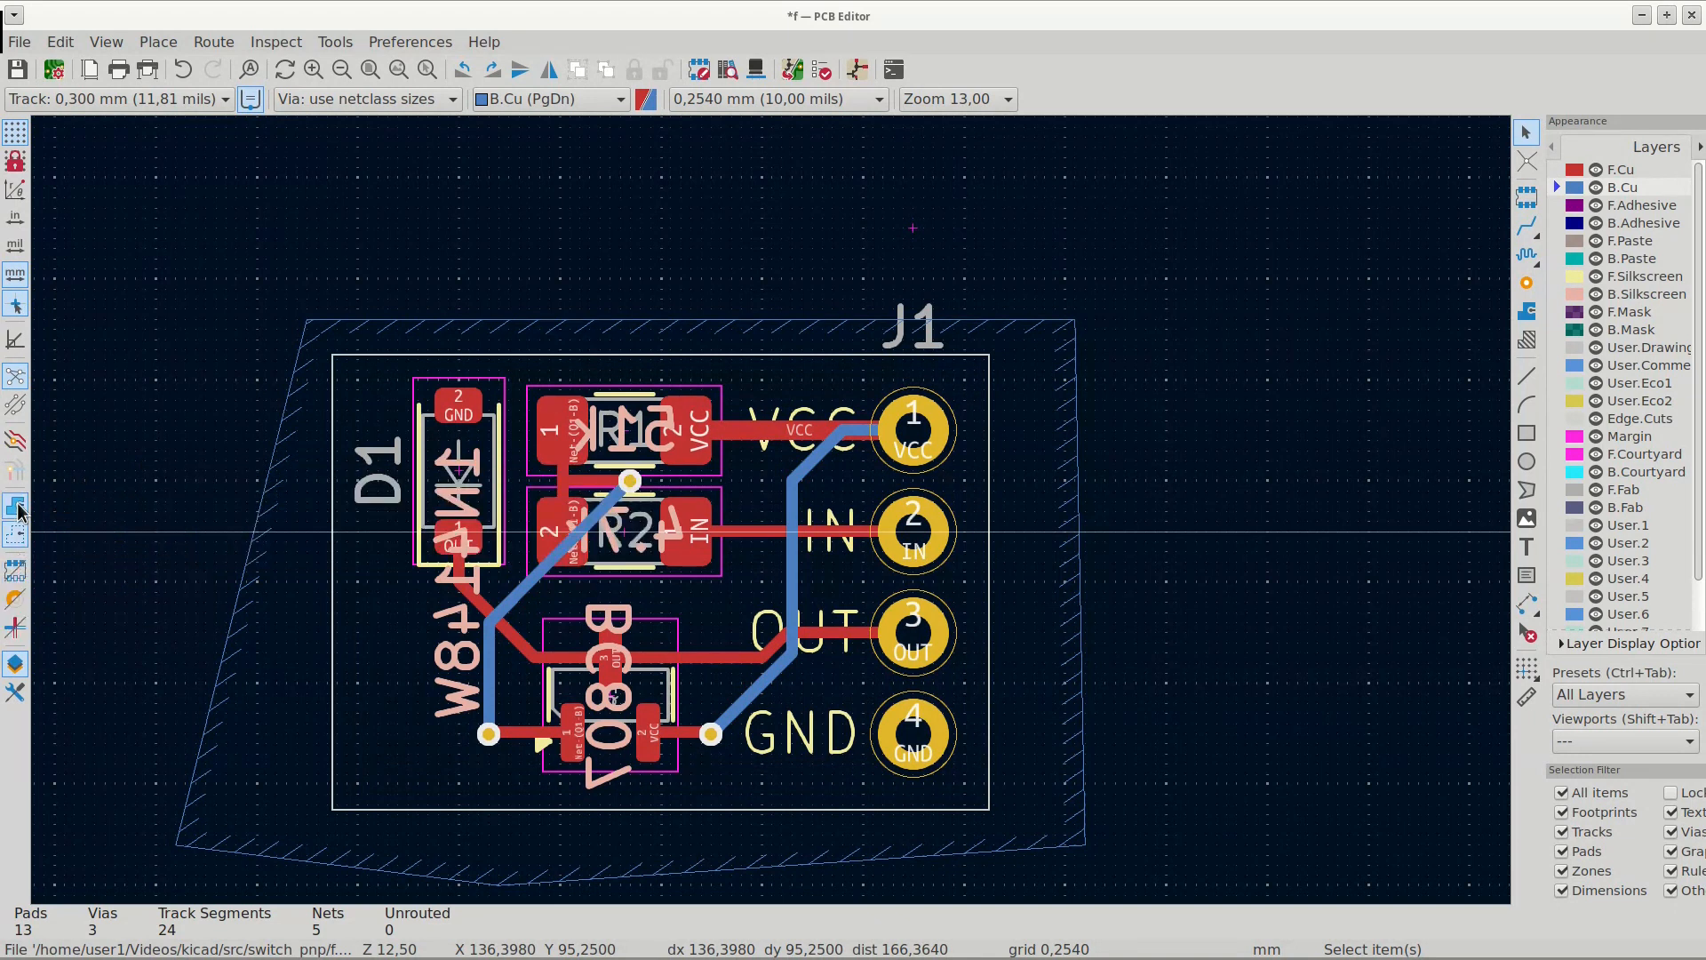
left_click(15, 540)
left_click(14, 541)
- Inspect the board in the 3D viewer from a tilted angle and close the viewer
left_click(107, 43)
left_click(134, 88)
left_click_drag(631, 654, 822, 454)
left_click(1690, 15)
- Drag the bend of the Net-(Q1-B) track on B.Cu at a free angle, straight up toward D1 pad 1
scroll(859, 409, "down", 2)
scroll(657, 634, "up", 5)
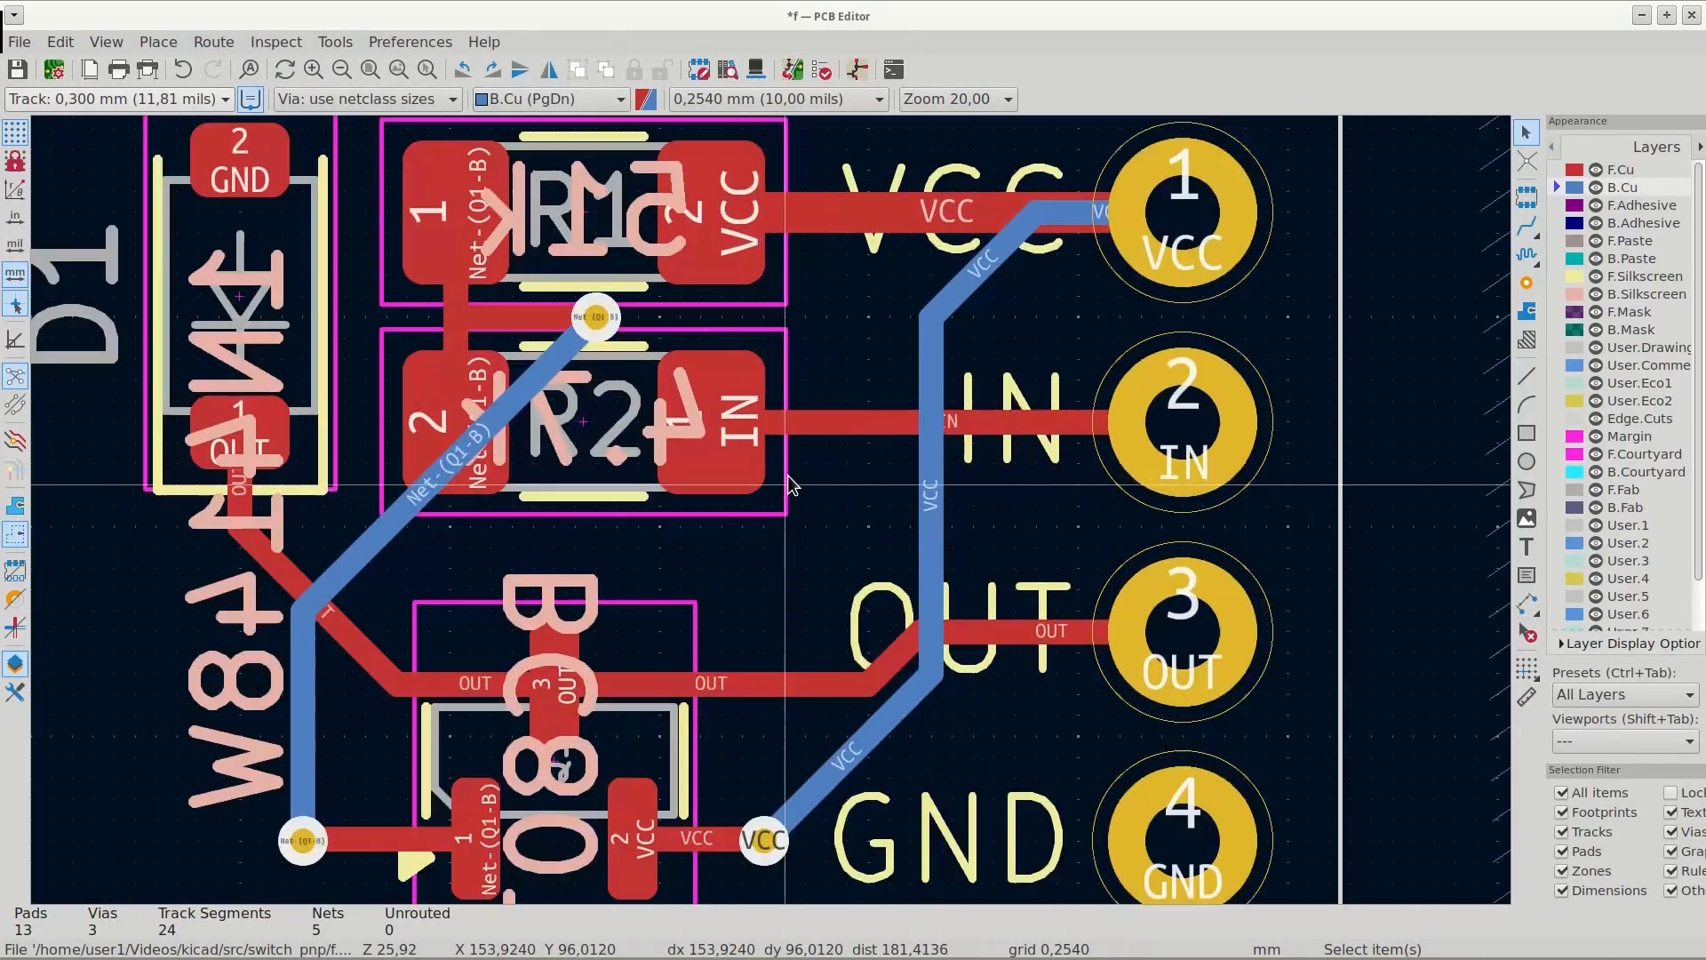
left_click(317, 623)
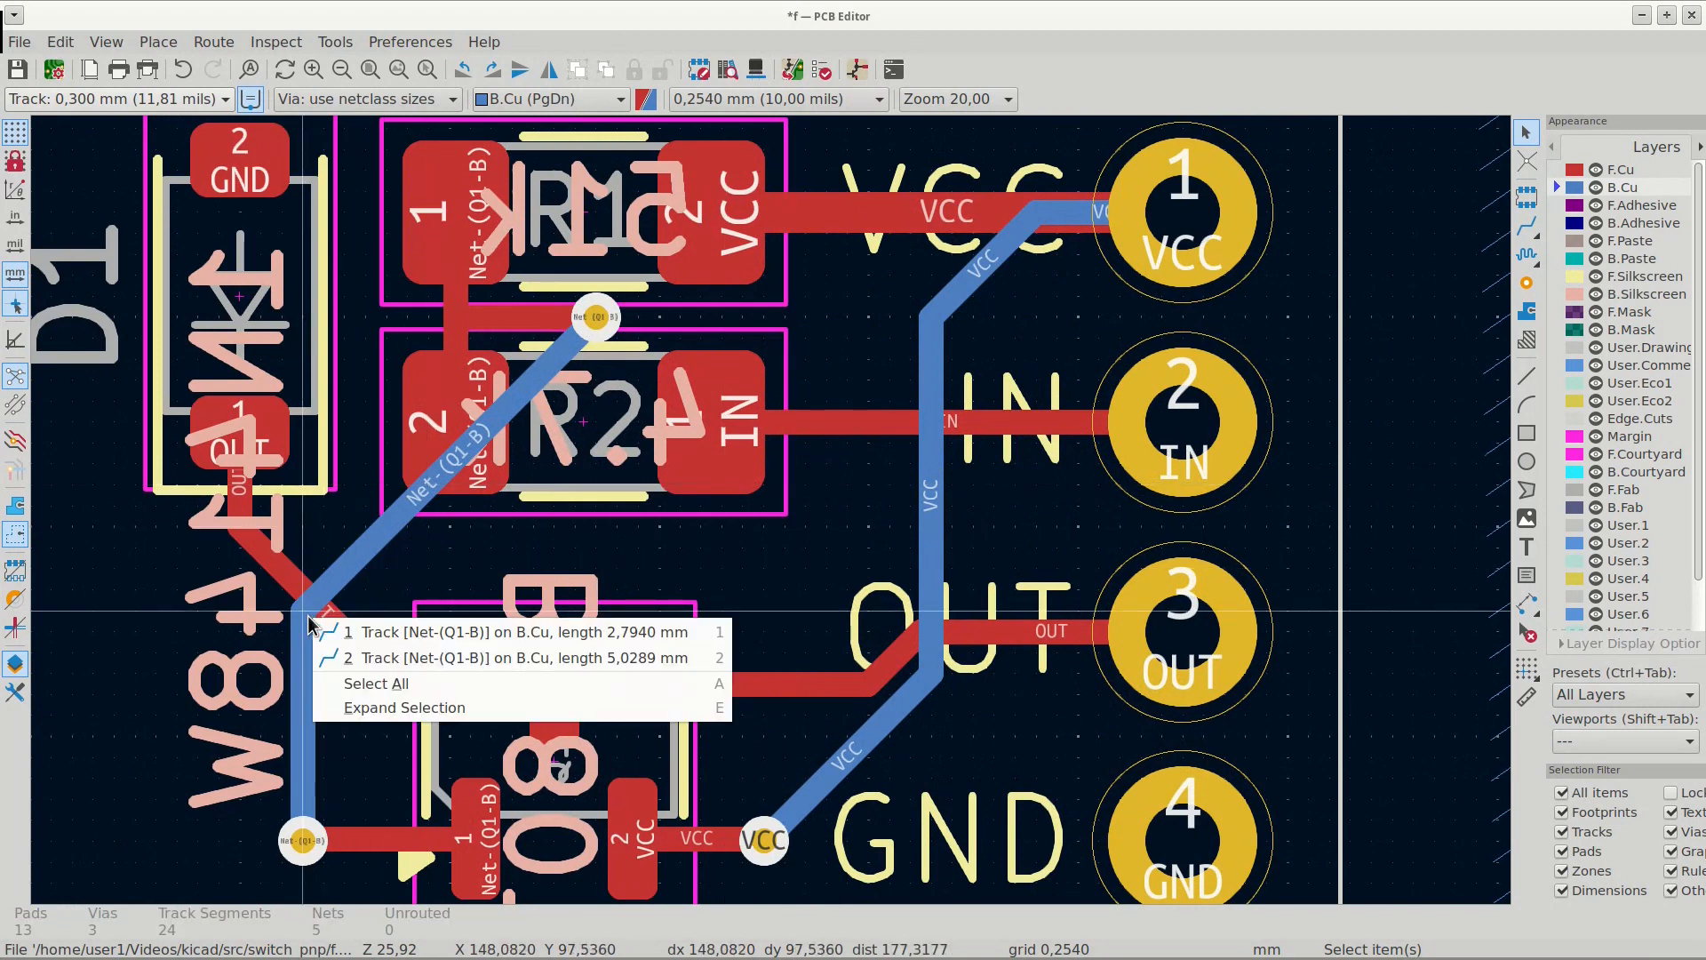
left_click(324, 629)
key("g")
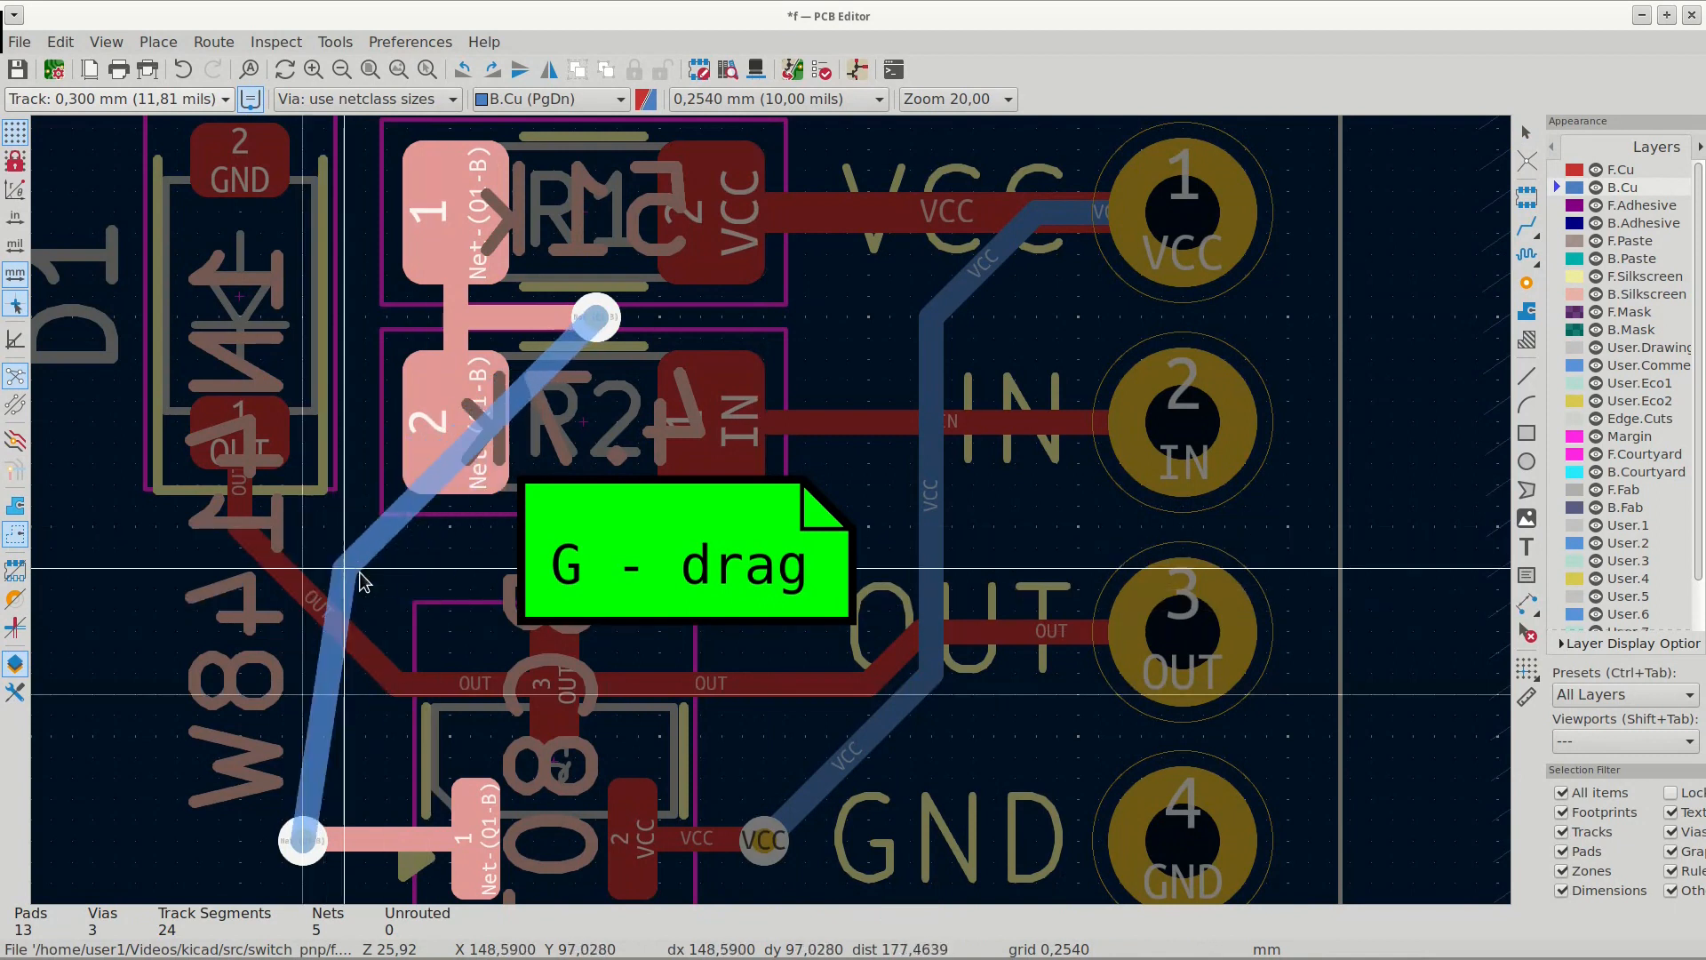
left_click(297, 548)
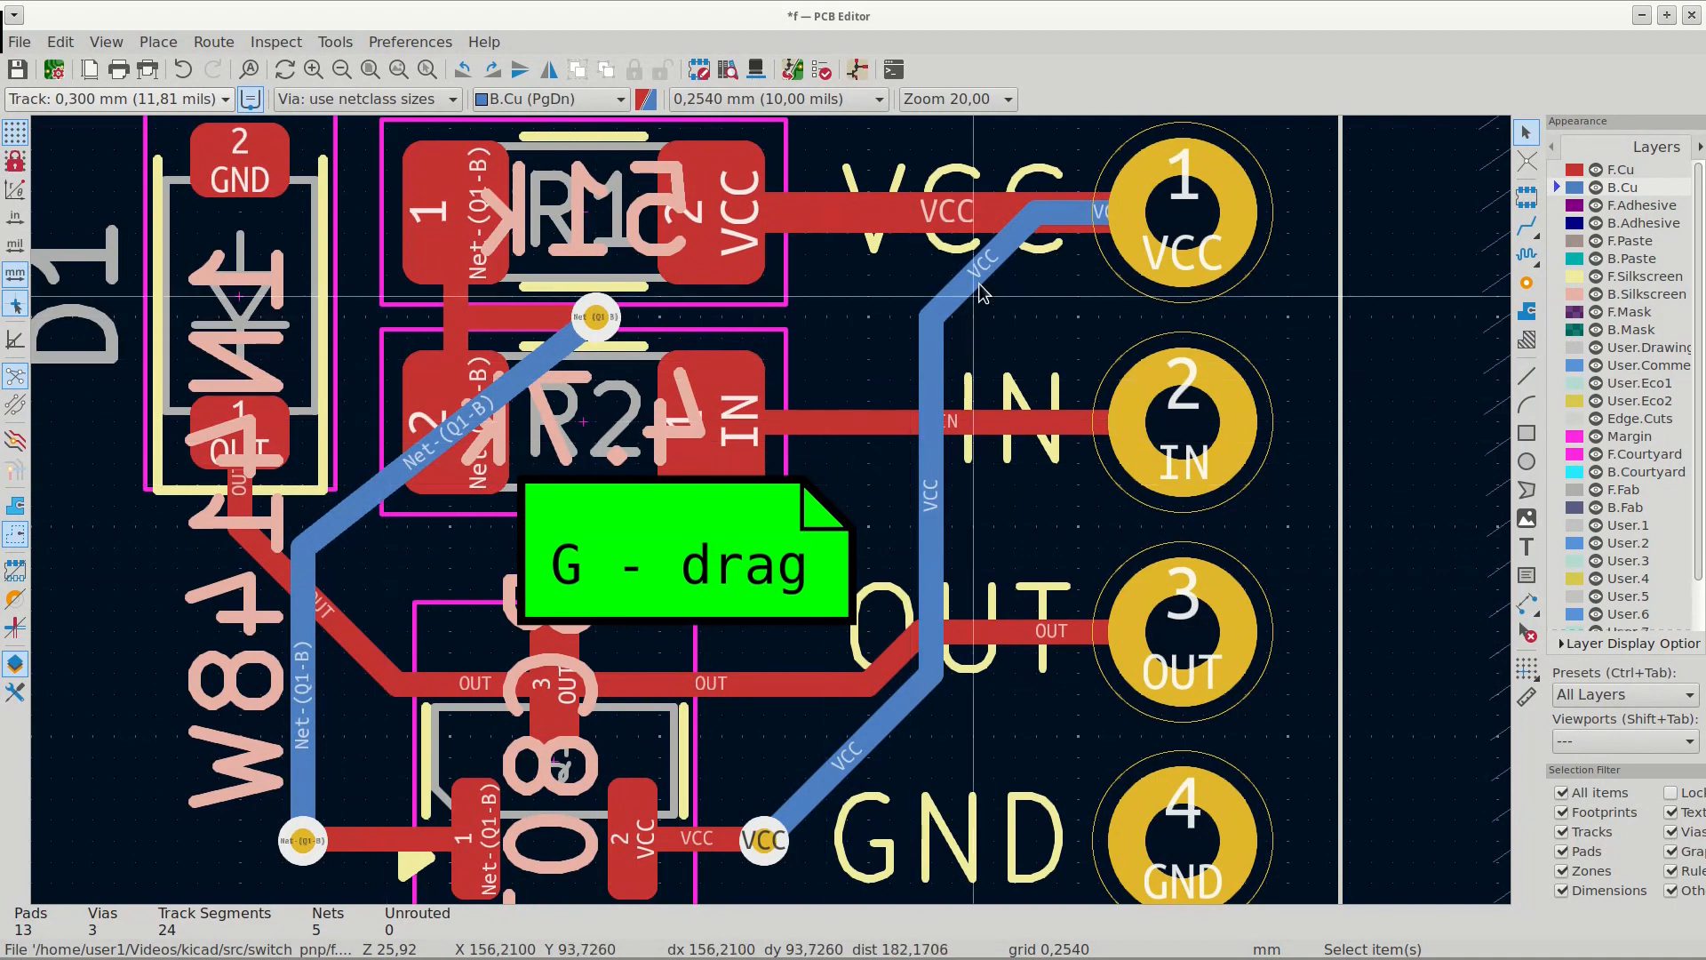
- Try dragging the diagonal VCC track segment near J1 pin 1 on B.Cu in 45-degree mode
key("d")
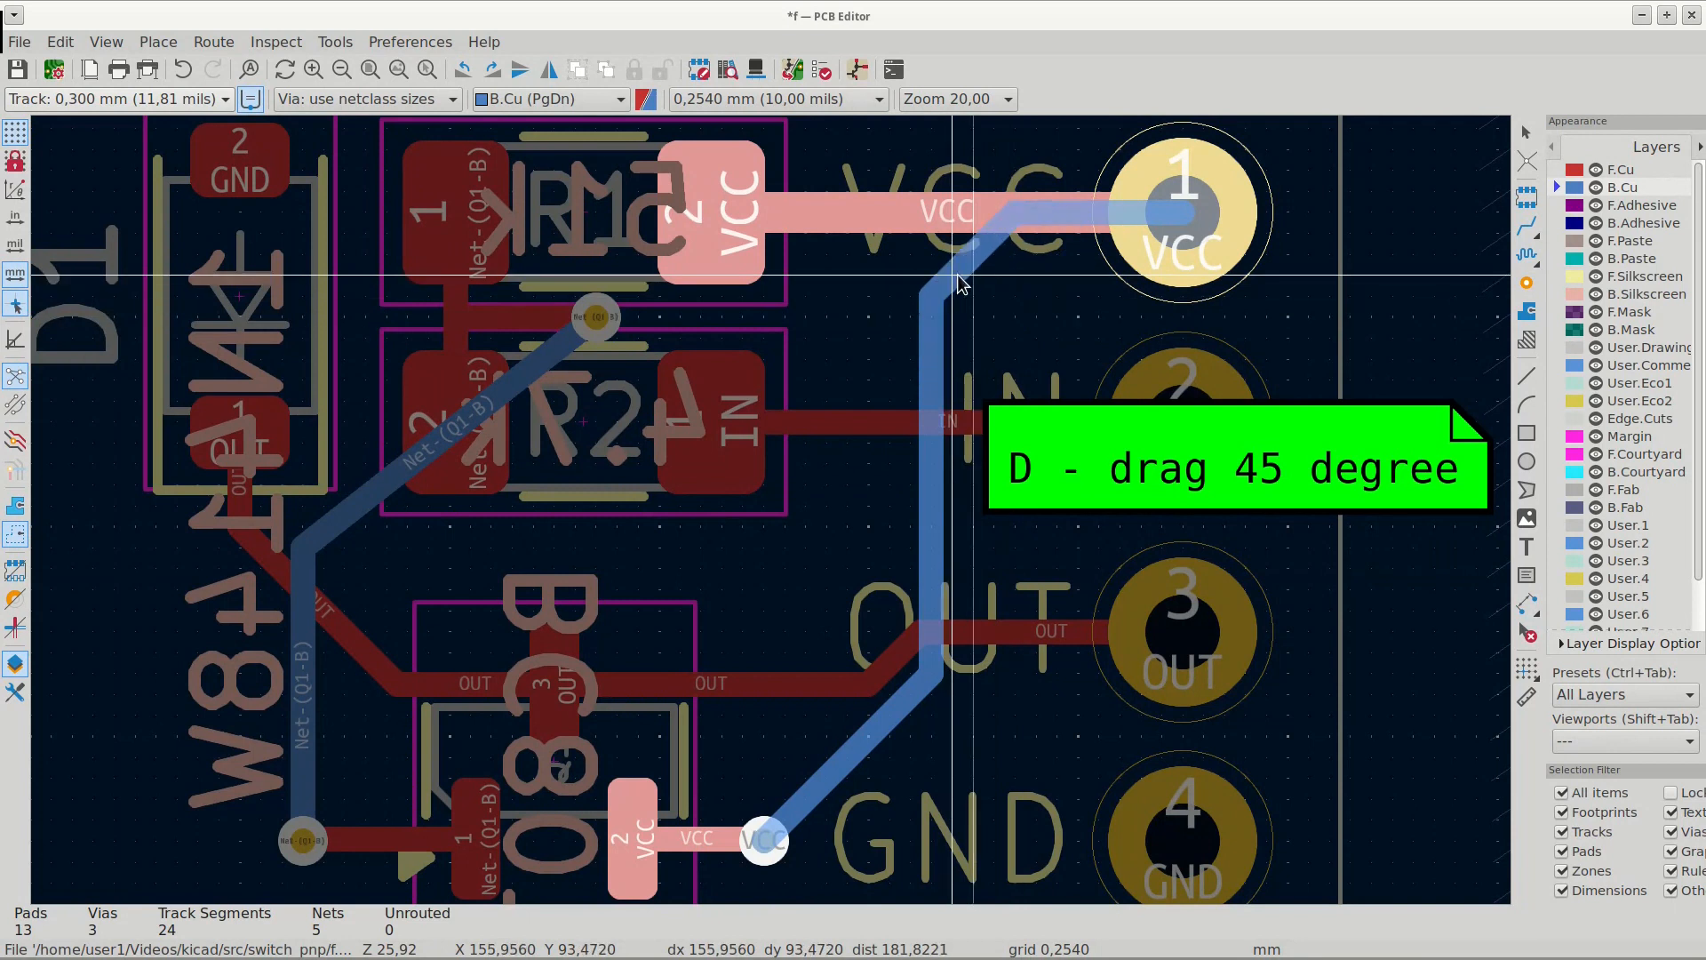
left_click(973, 298)
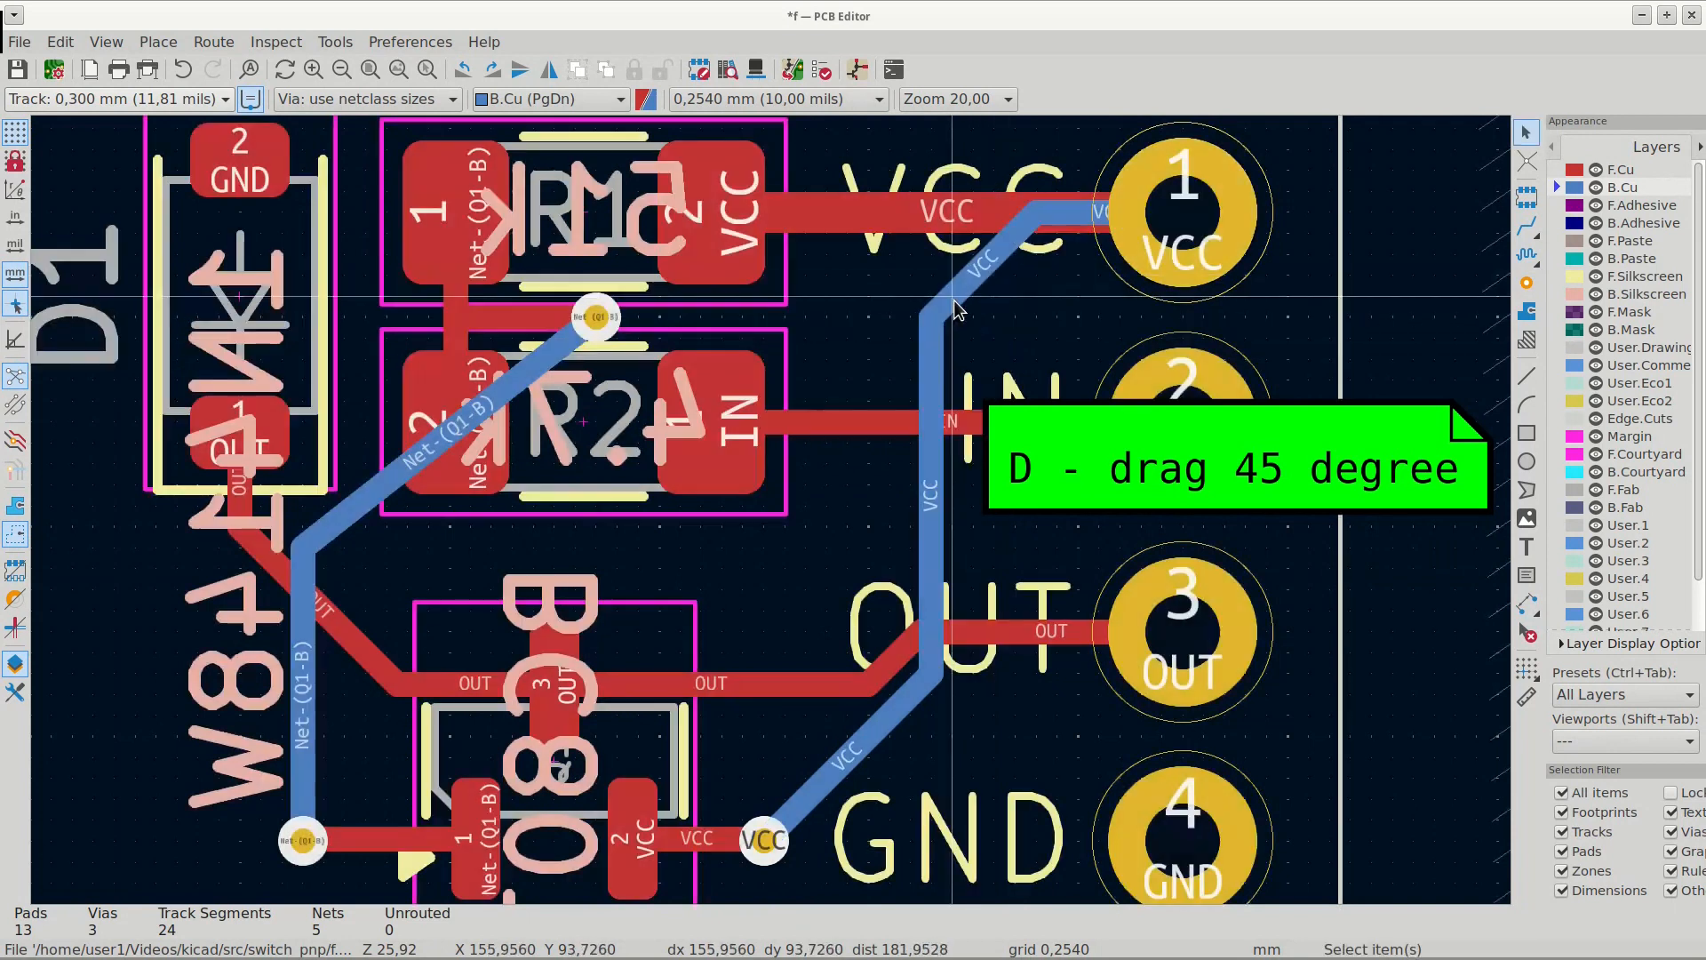
right_click(970, 290)
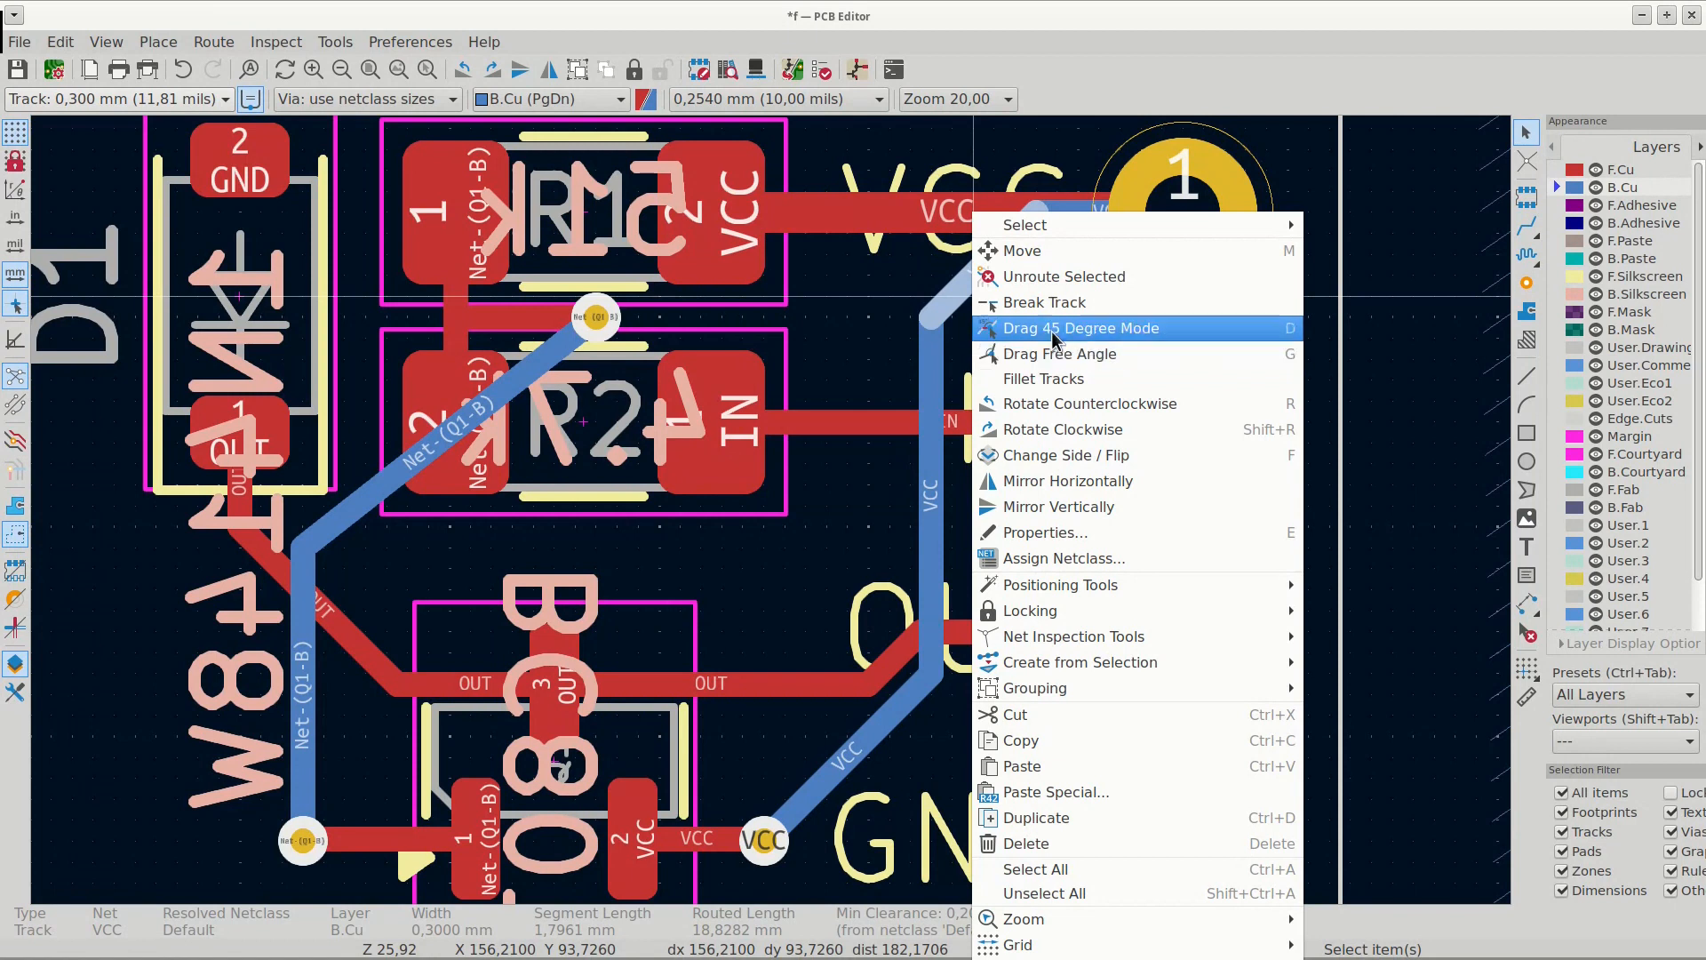
left_click(866, 302)
- Make B.Silkscreen the active layer and create the bold, mirrored text "Switch PNP" with 1 mm width and height
scroll(866, 303, "down", 3)
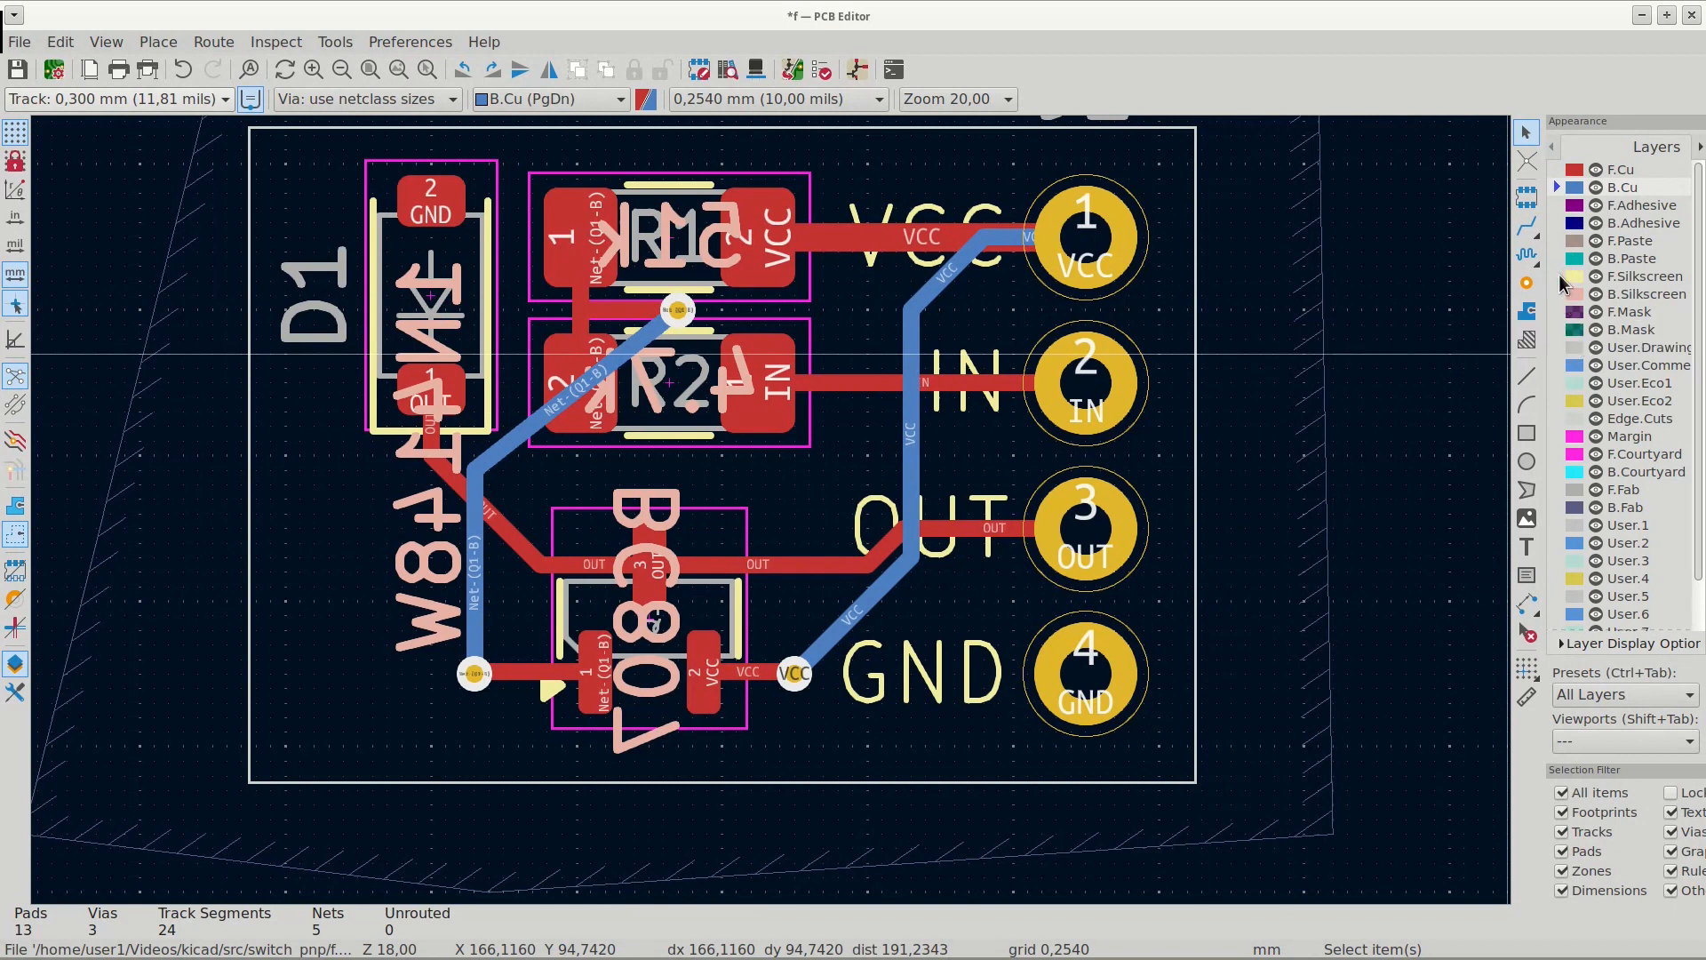
left_click(1558, 295)
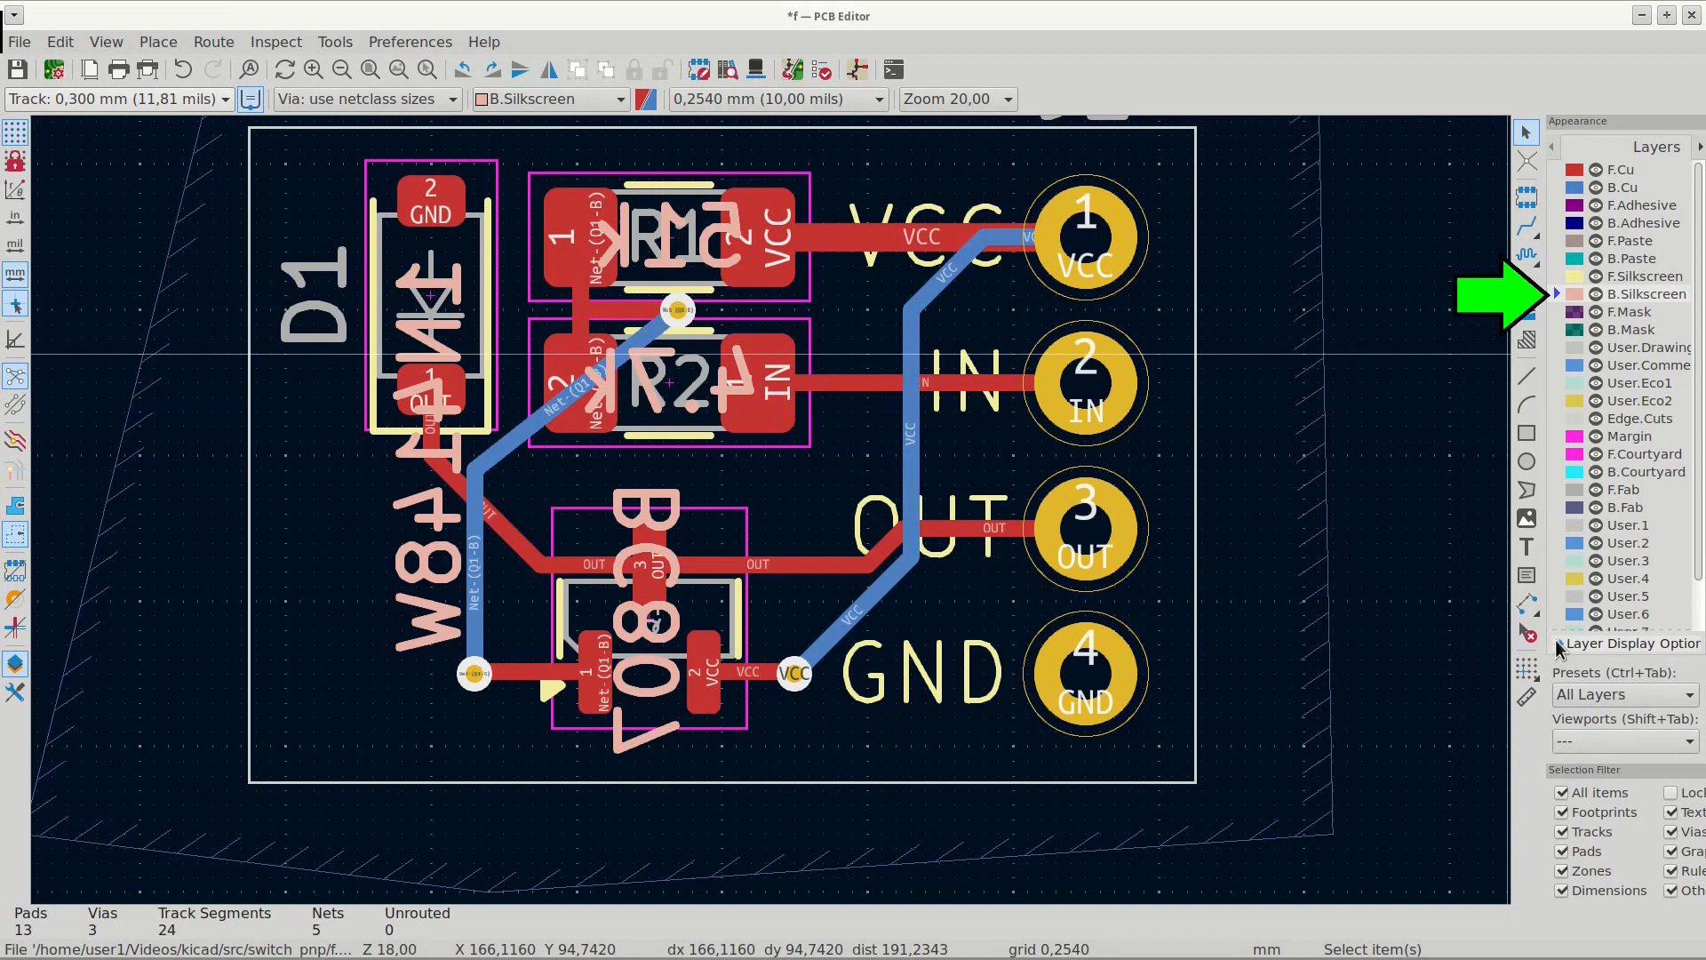
left_click(1527, 546)
left_click(796, 542)
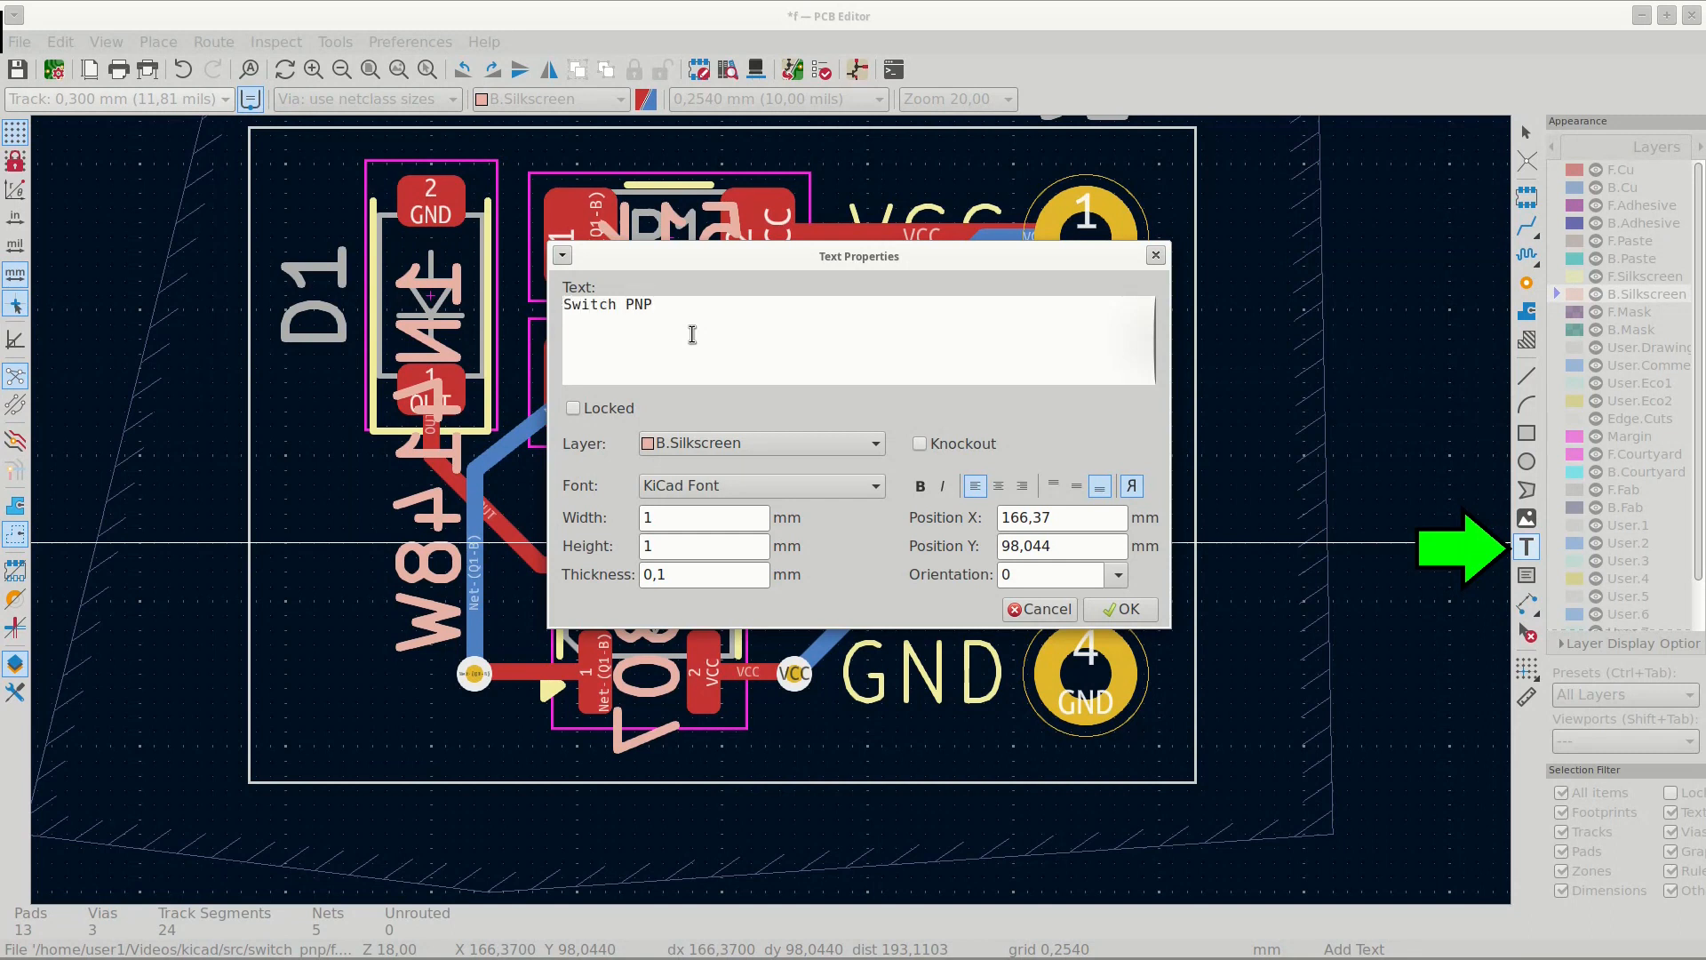
left_click(1118, 609)
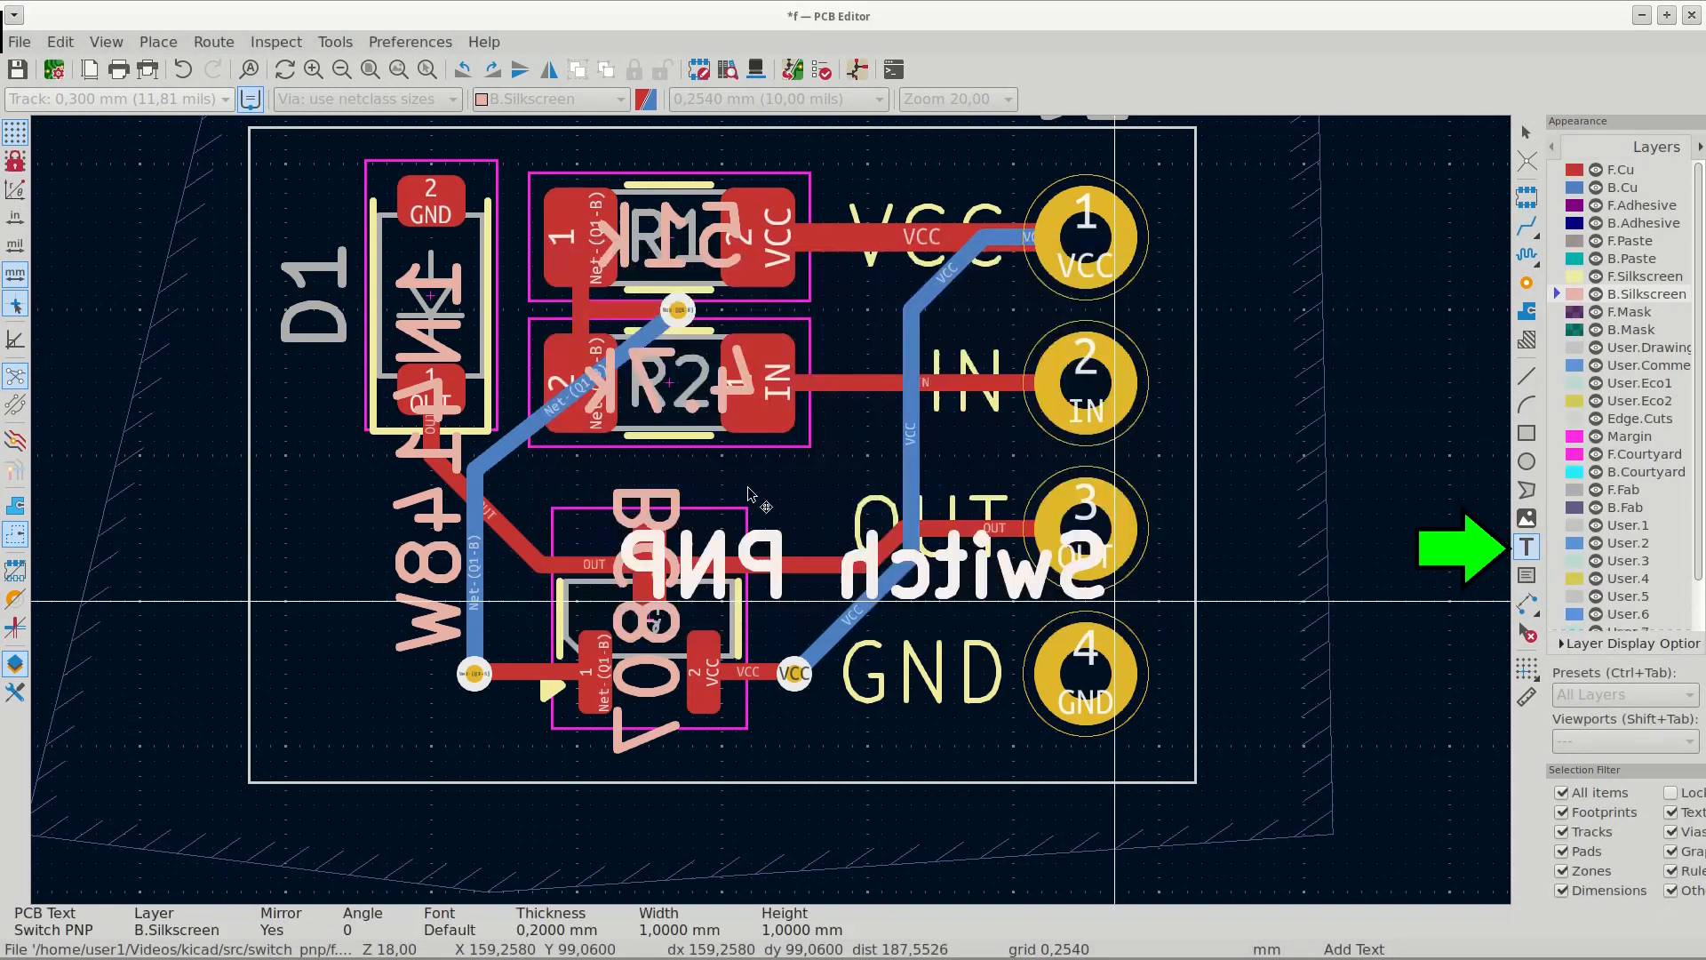
- Rotate the "Switch PNP" text to 90° and position it vertically between the board edge and D1
key("r")
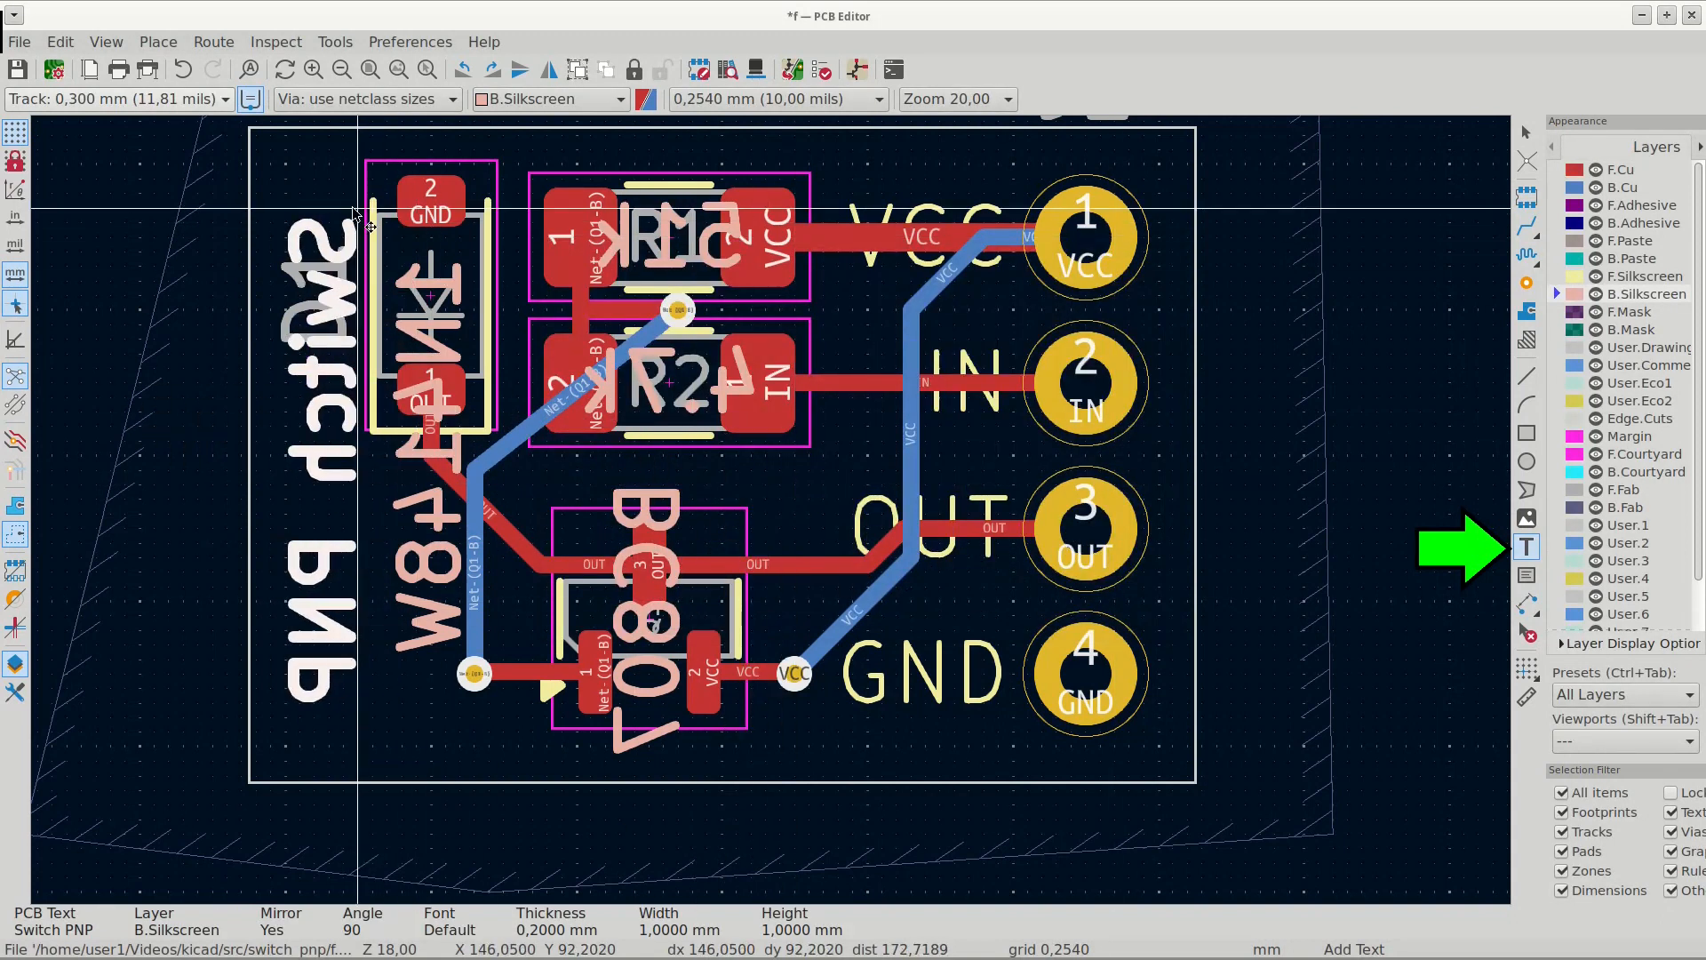
left_click(351, 211)
double_click(343, 368)
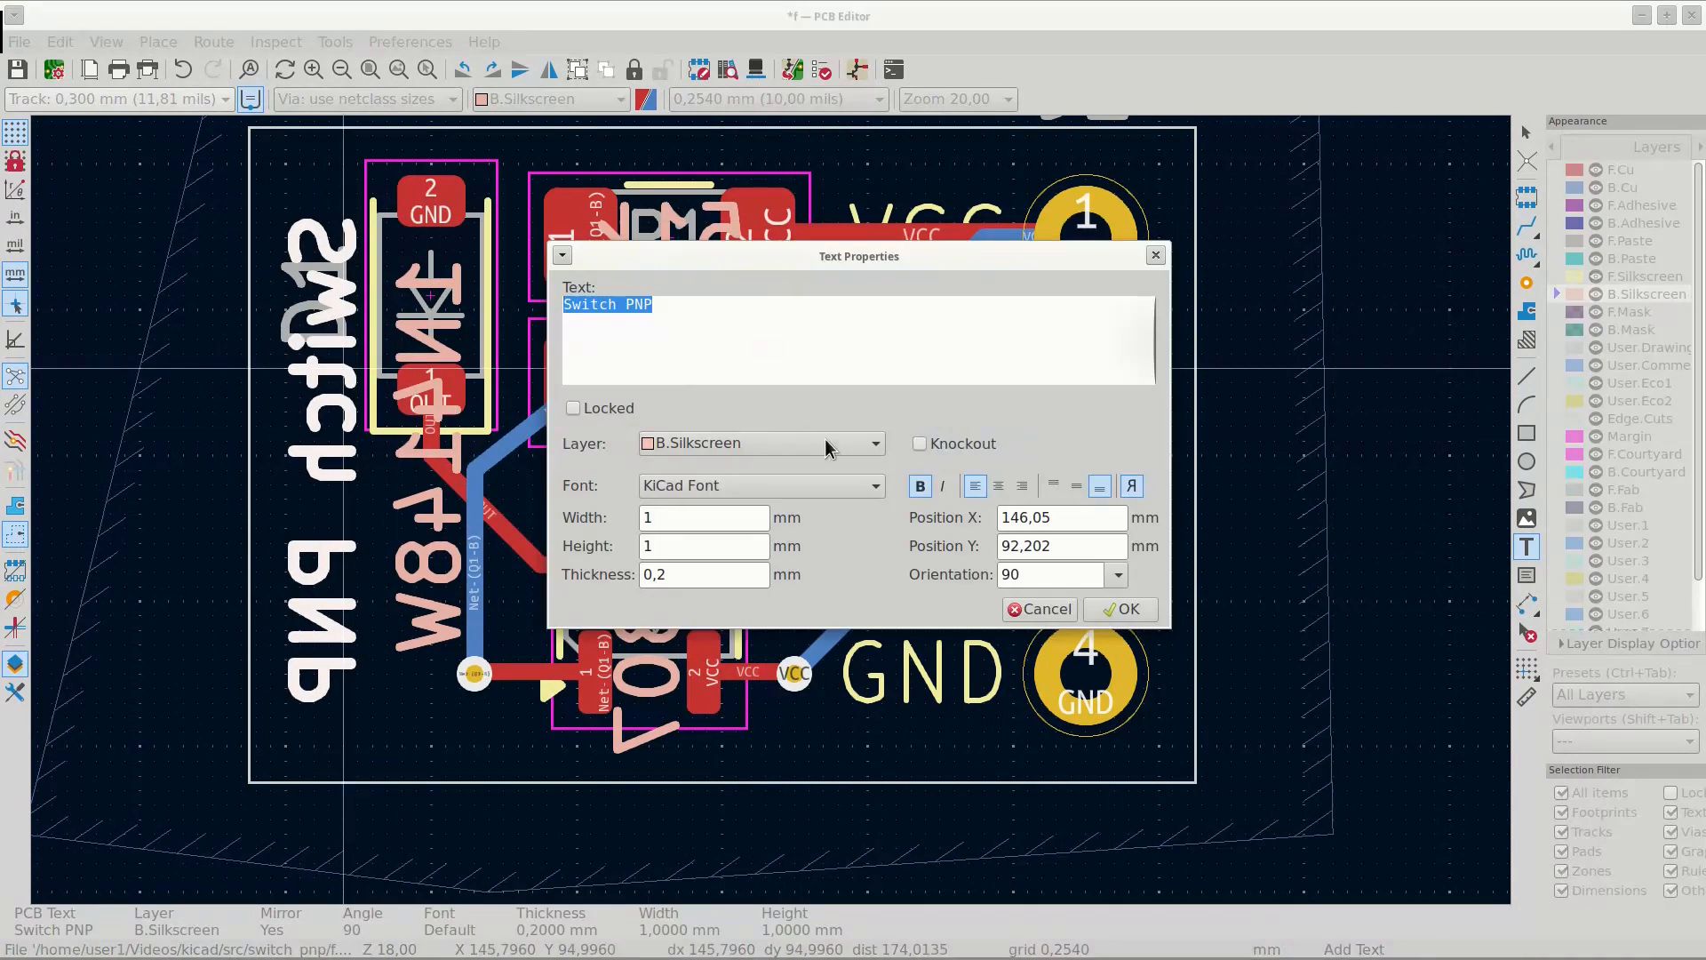
left_click(1121, 609)
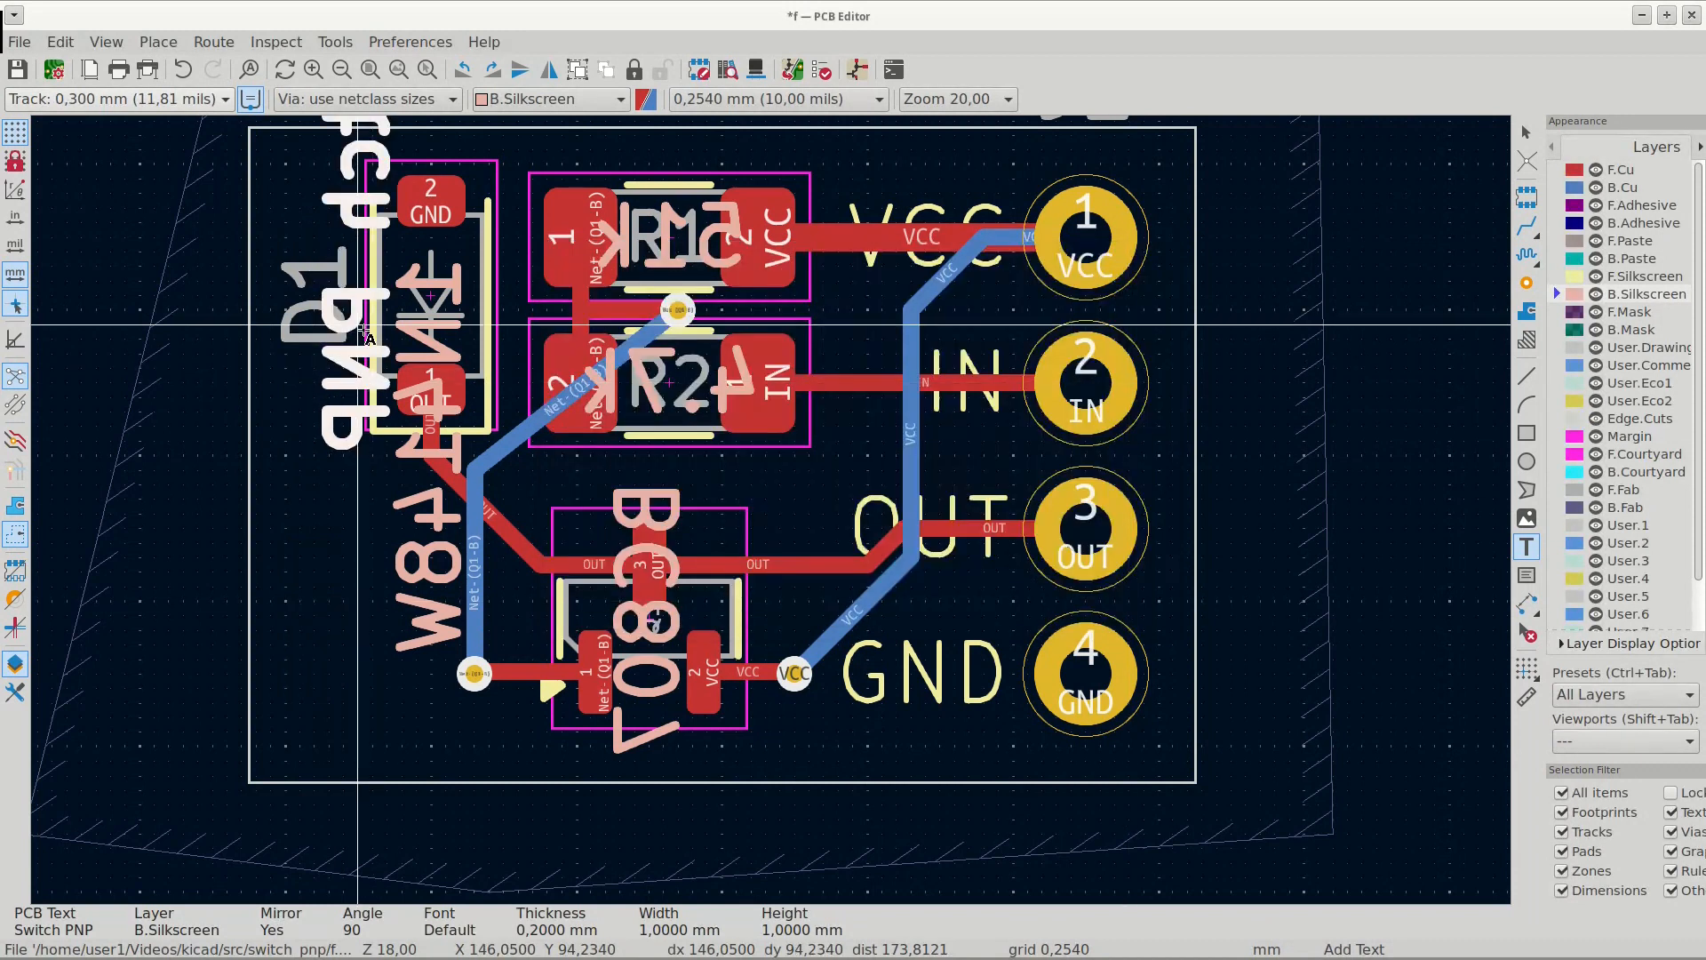
left_click(314, 449)
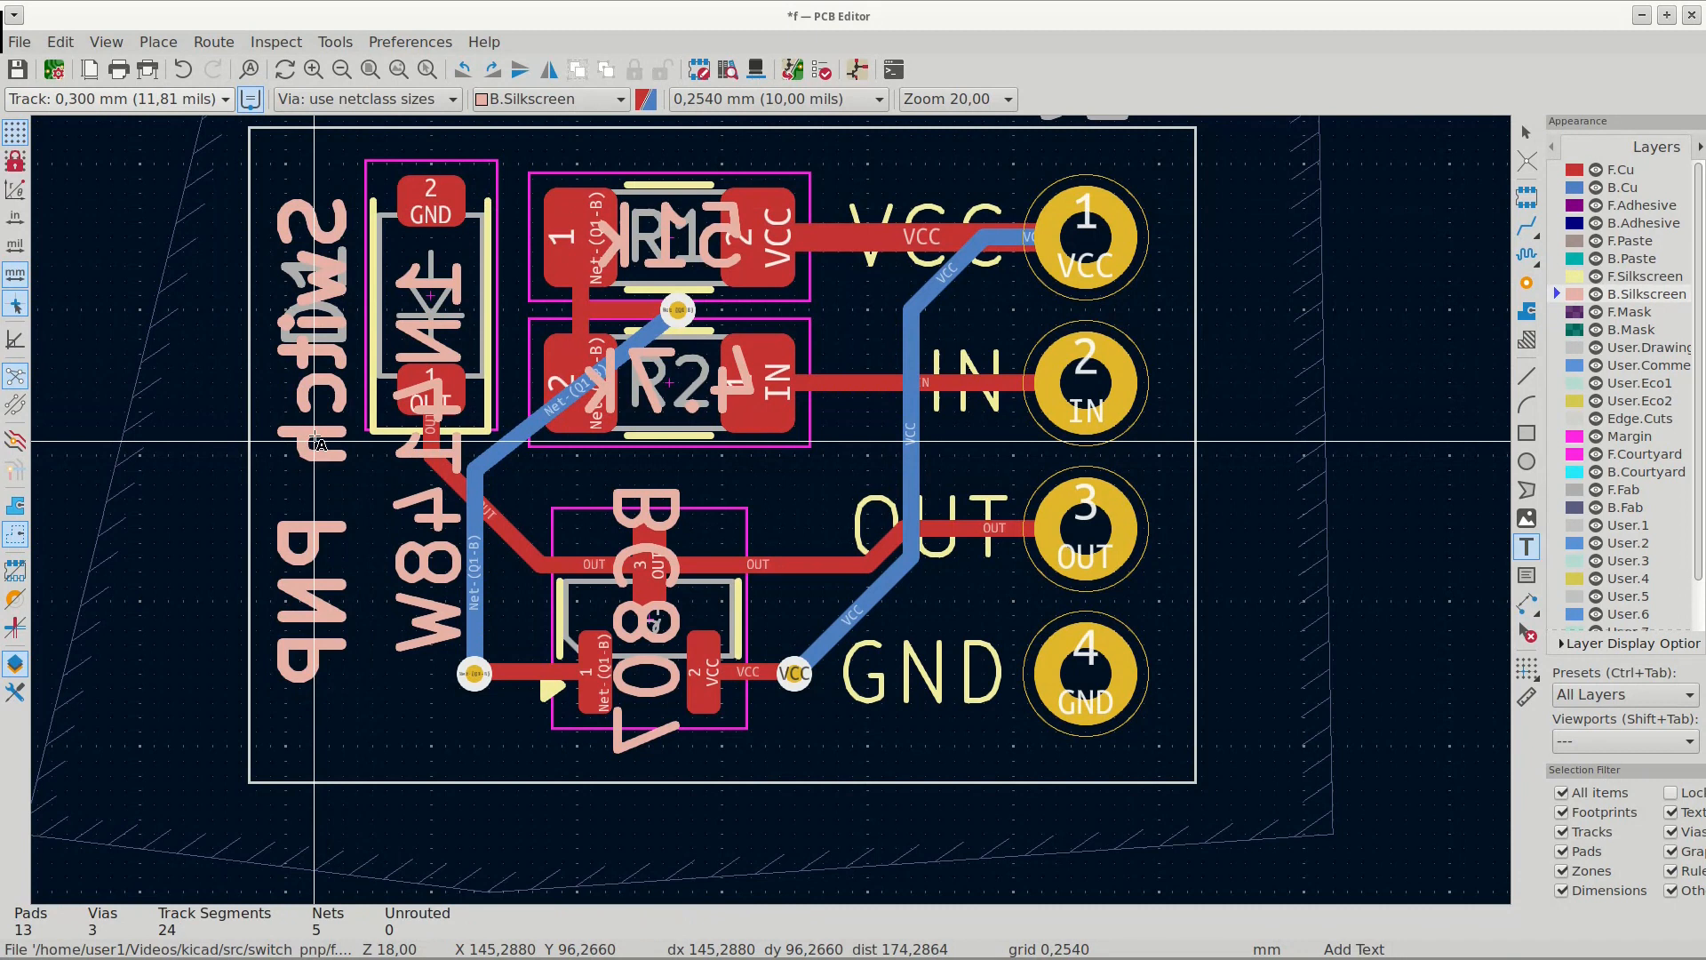
- Open the 3D viewer and examine the whole board from a tilted, zoomed-out view
left_click(105, 42)
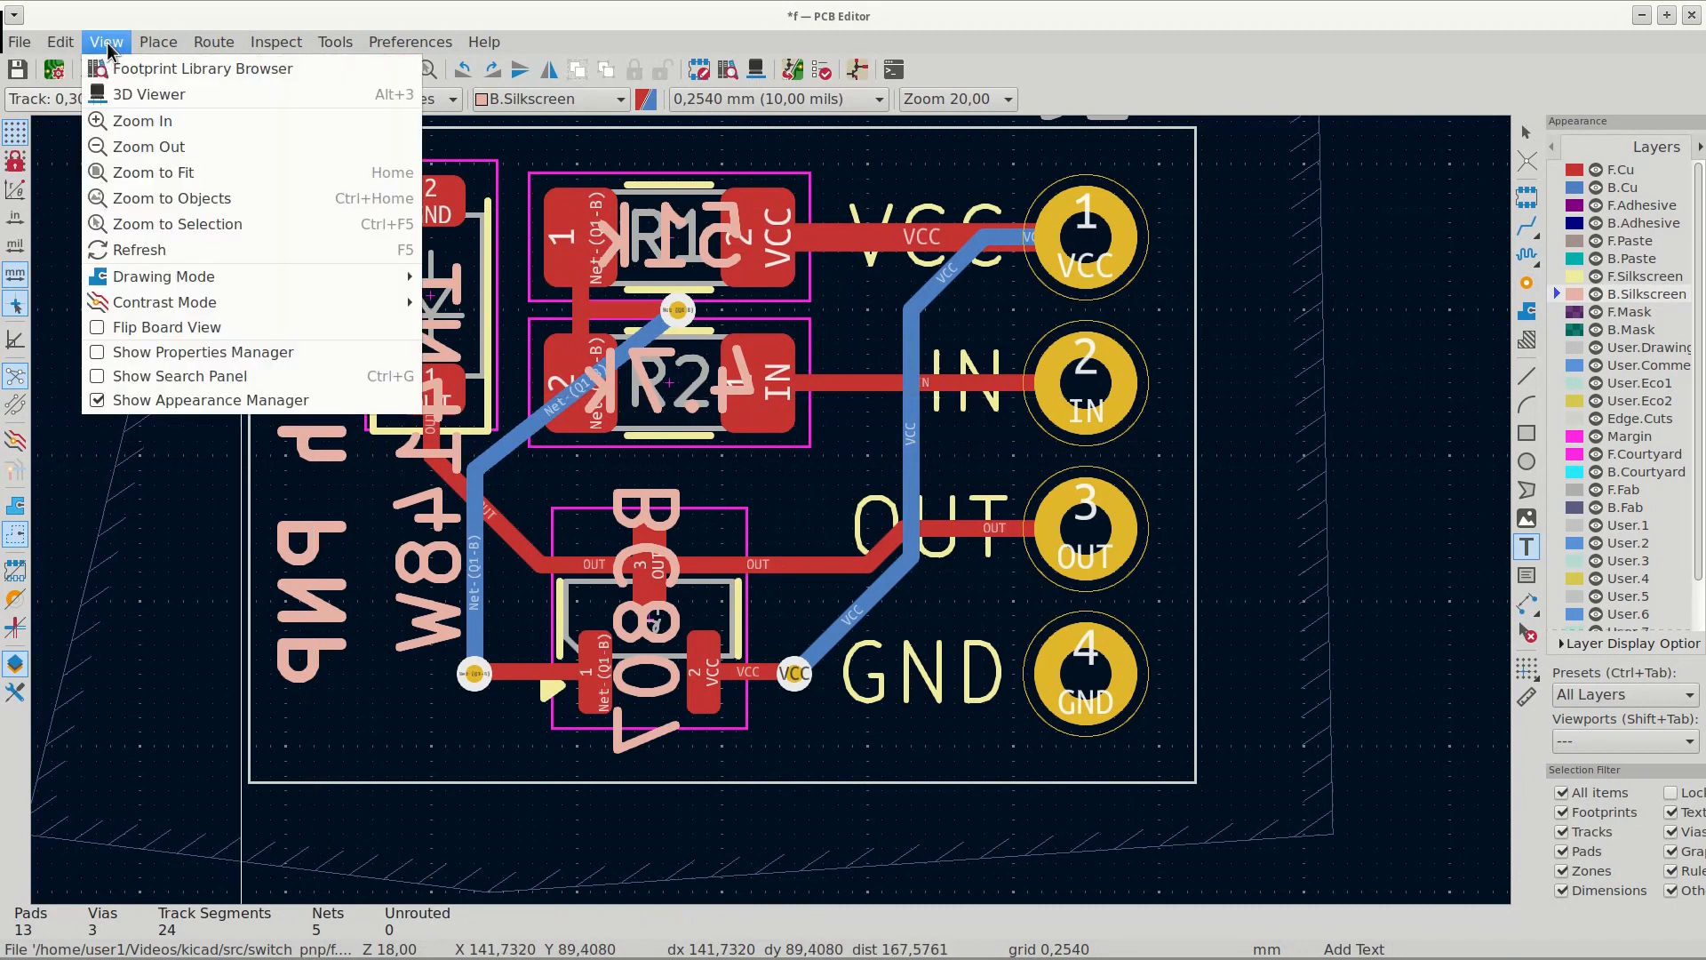
left_click(168, 98)
left_click_drag(583, 403, 1012, 354)
scroll(1293, 472, "down", 5)
scroll(972, 416, "down", 1)
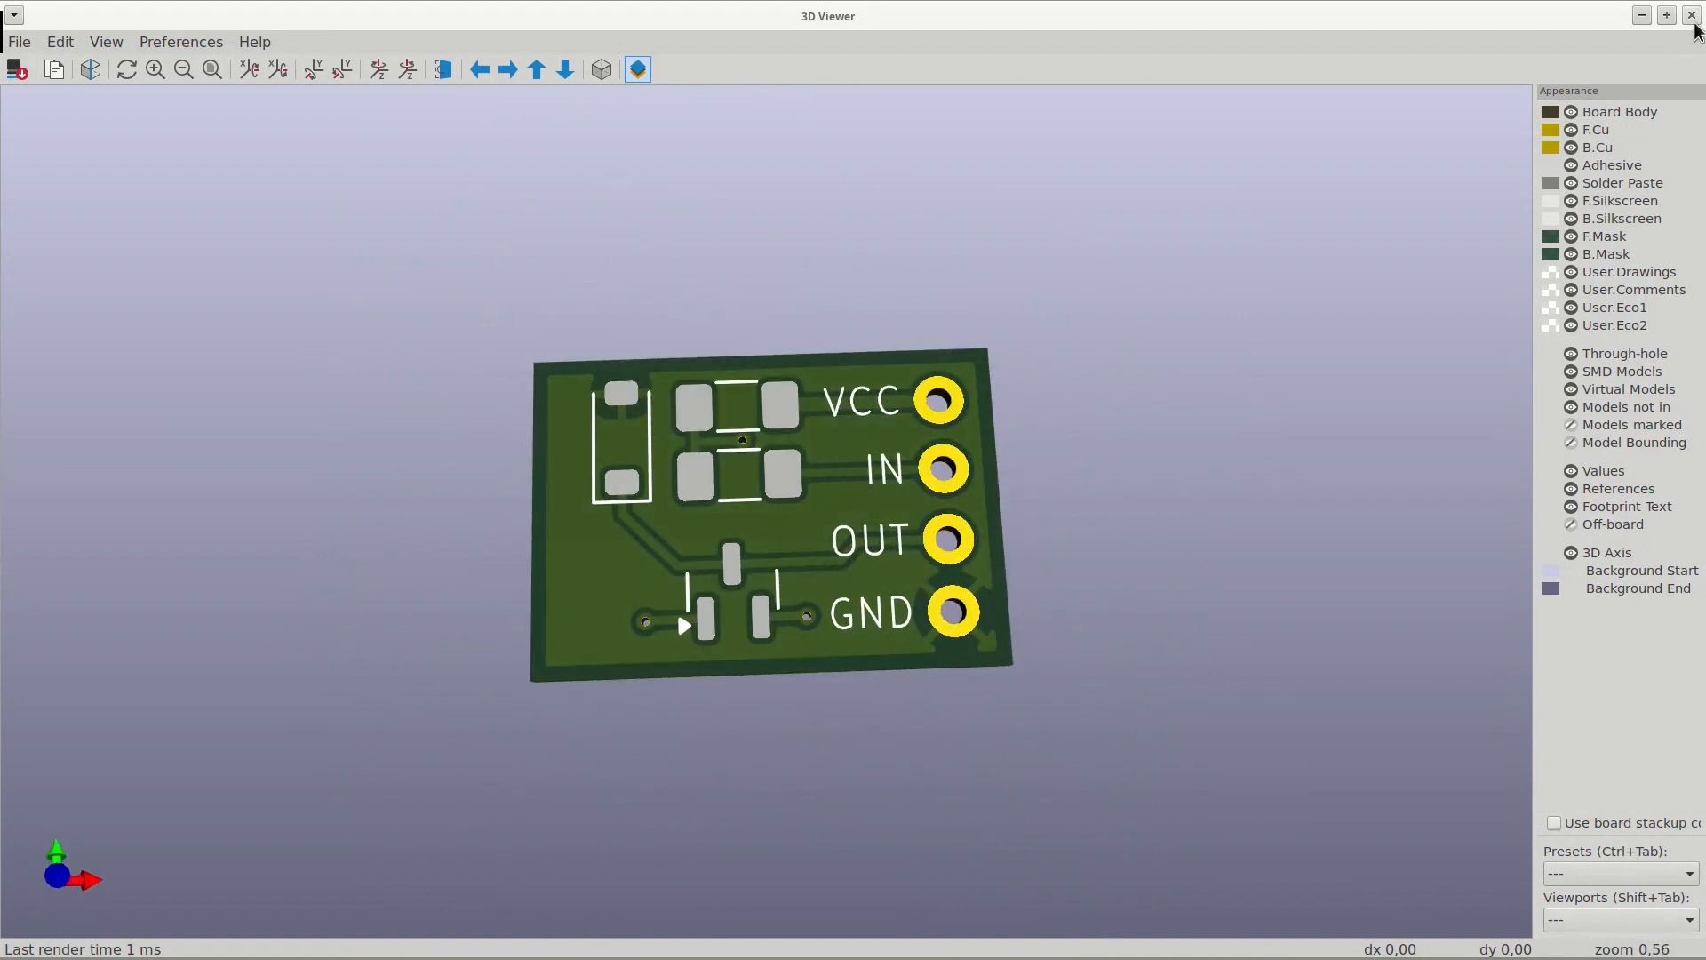
- Close the 3D viewer, limit the selection filter to text only, and try moving all board text together
left_click(1691, 15)
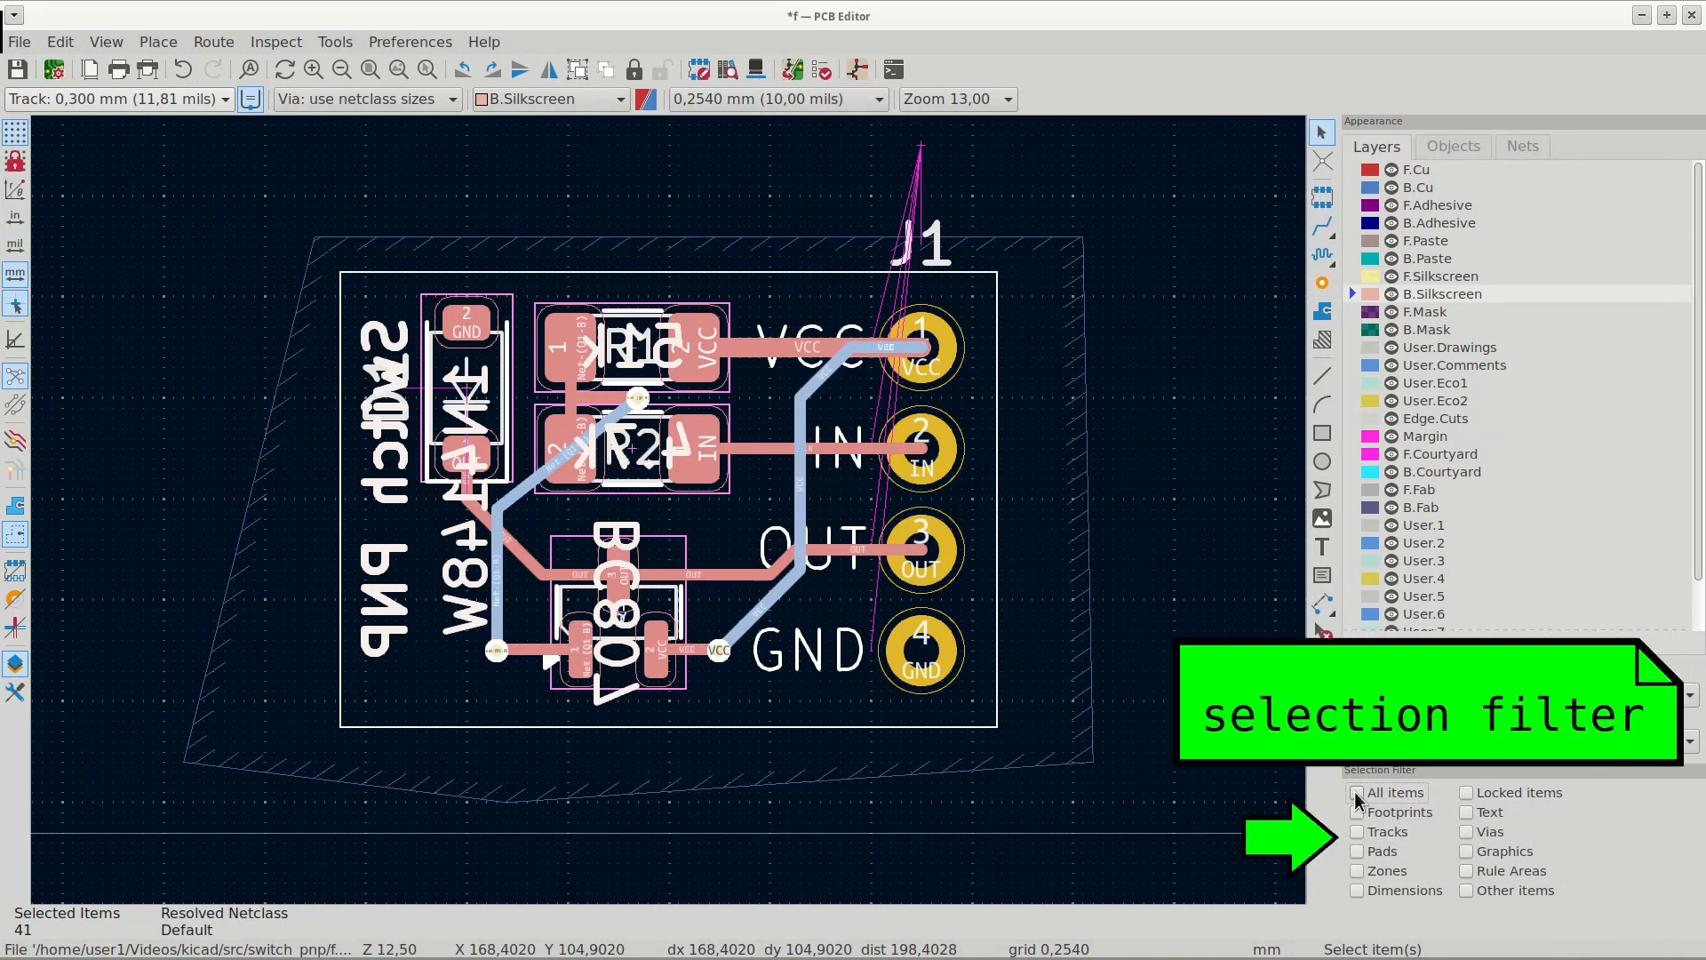
left_click(1468, 812)
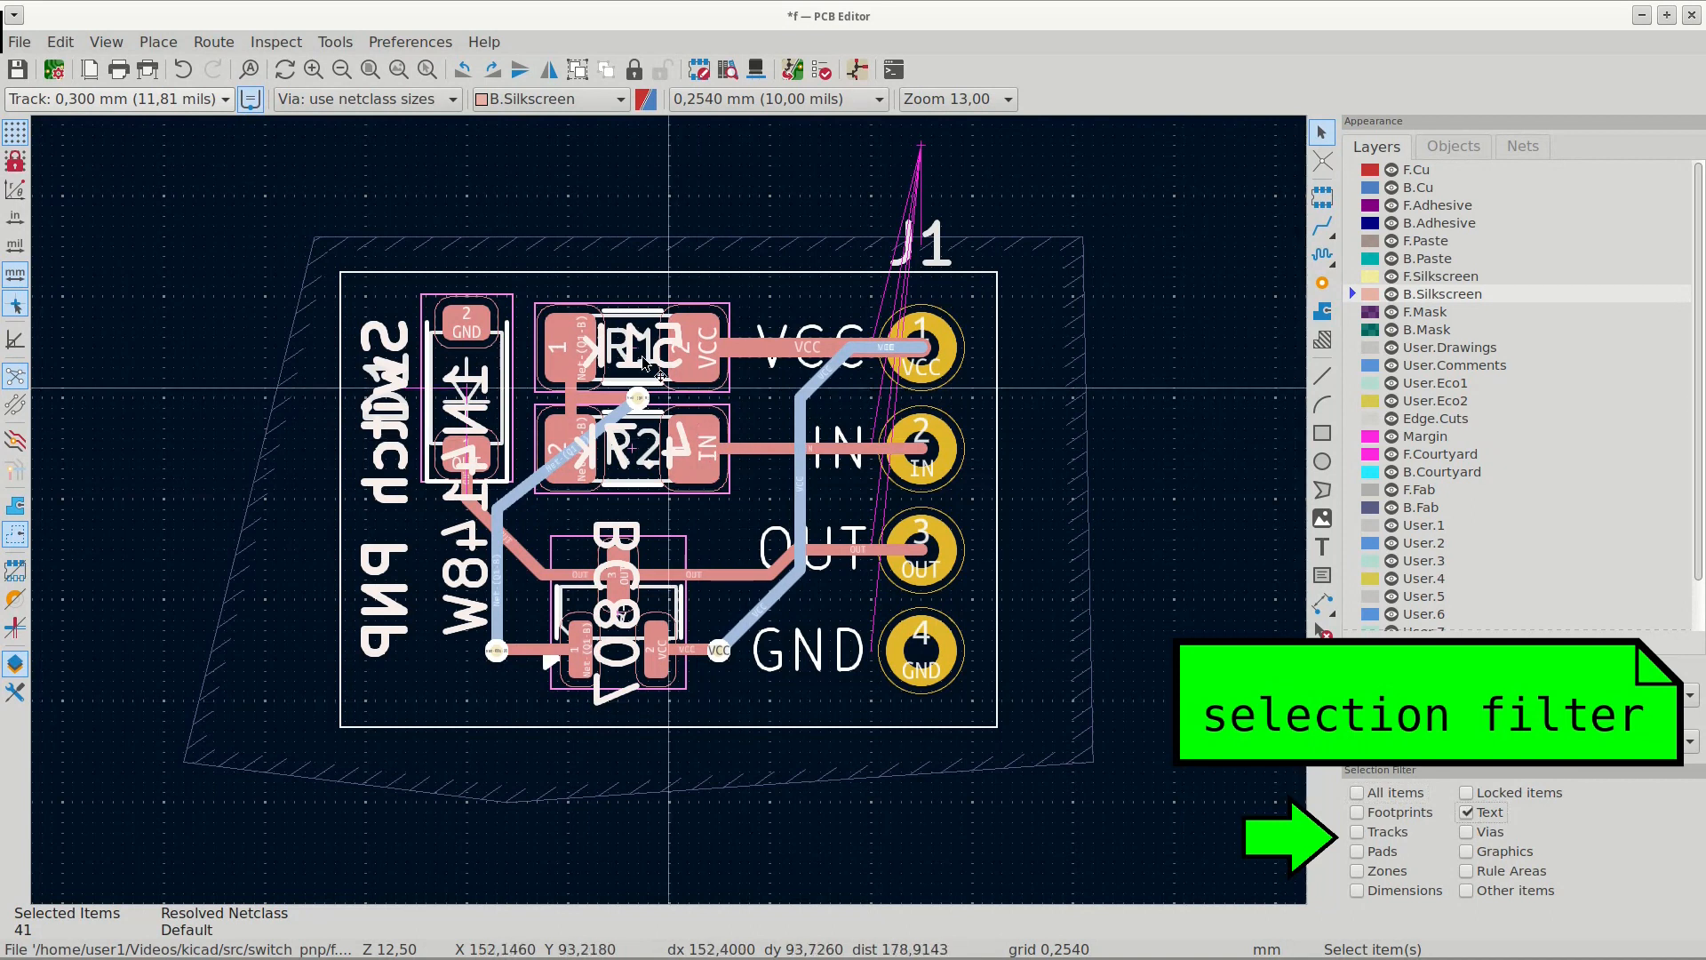
left_click(338, 228)
left_click_drag(261, 204, 1054, 821)
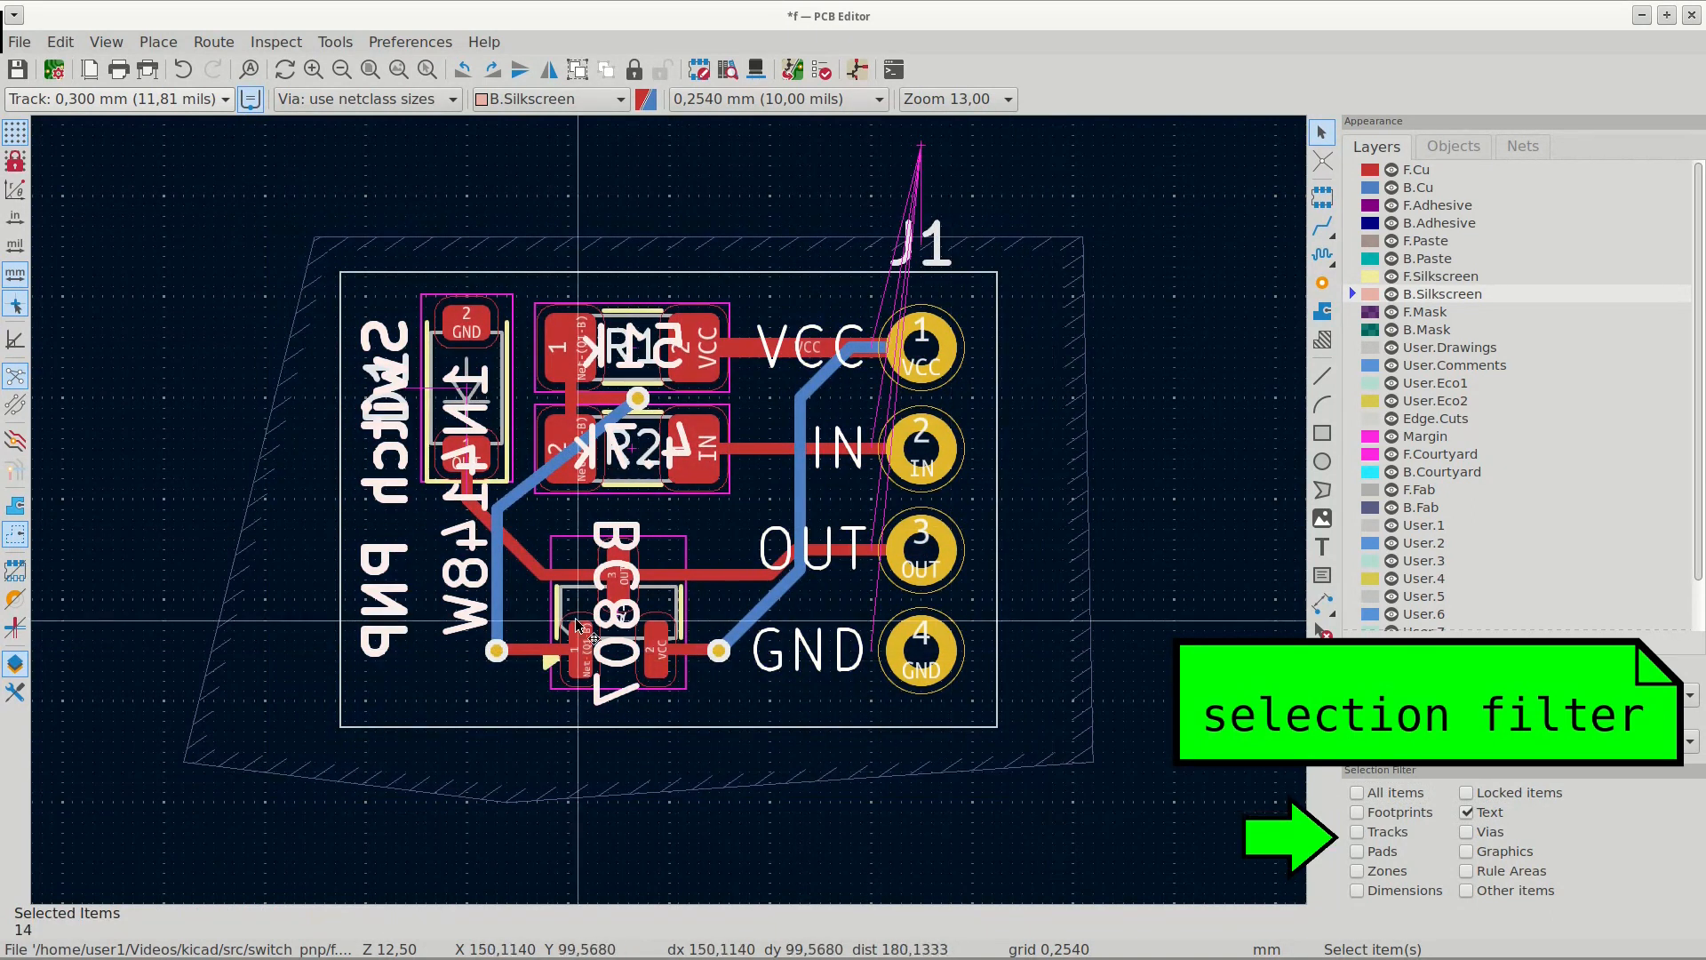
key("m")
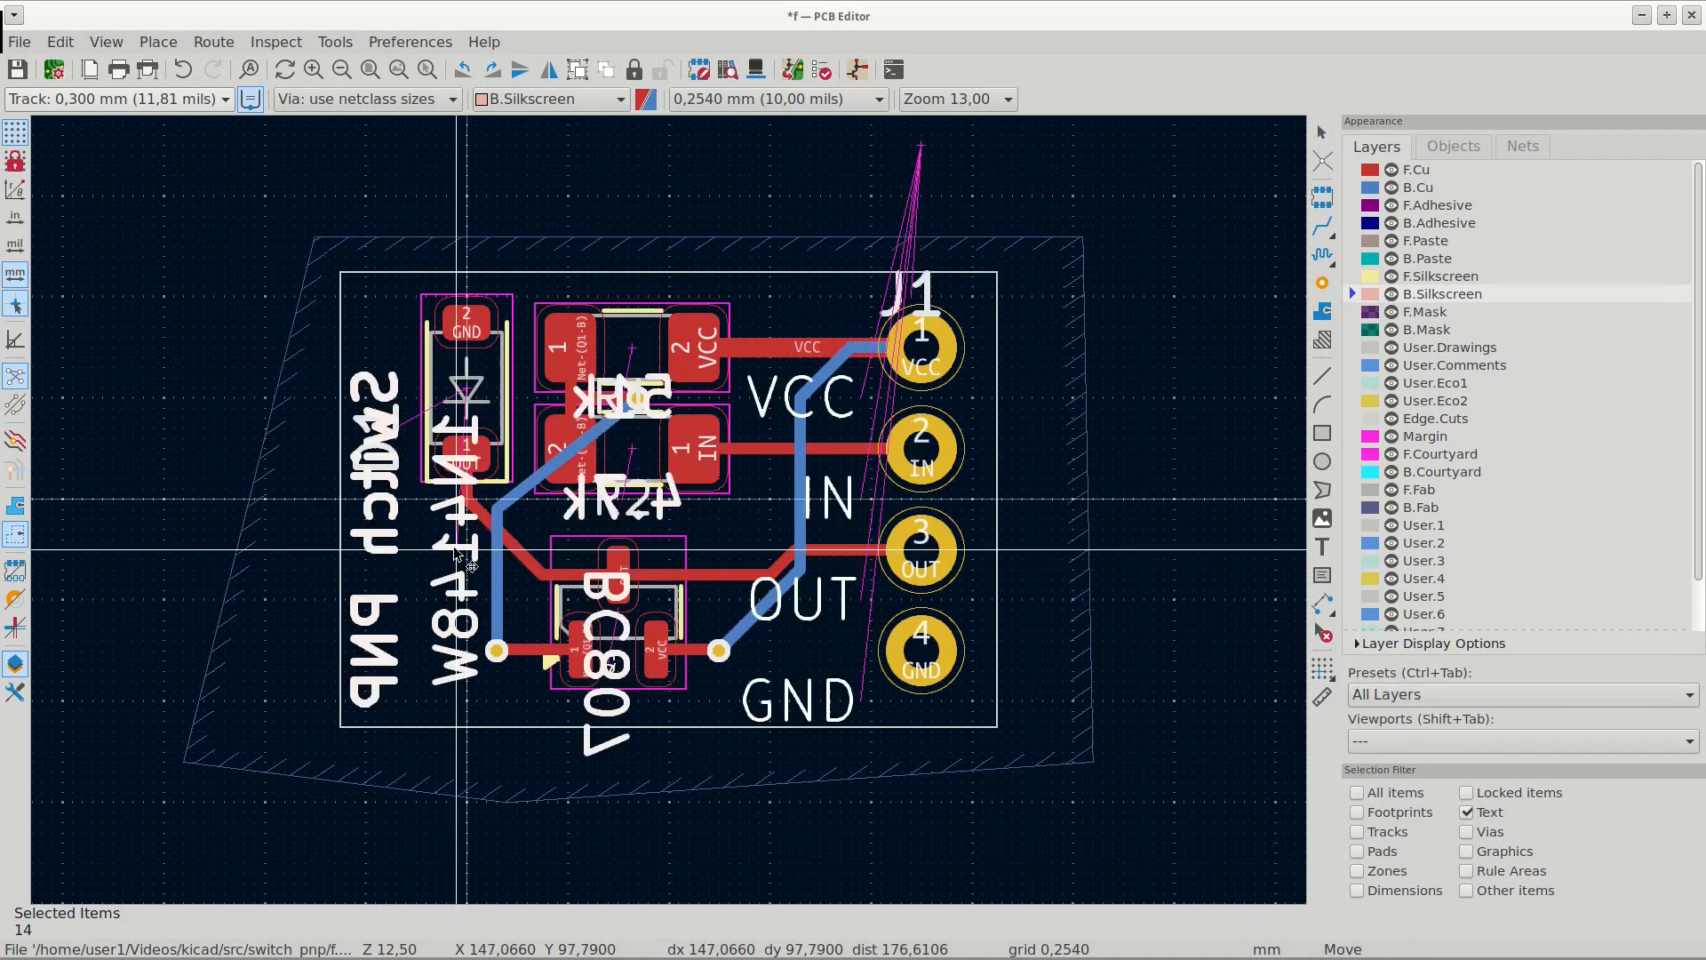
left_click(428, 514)
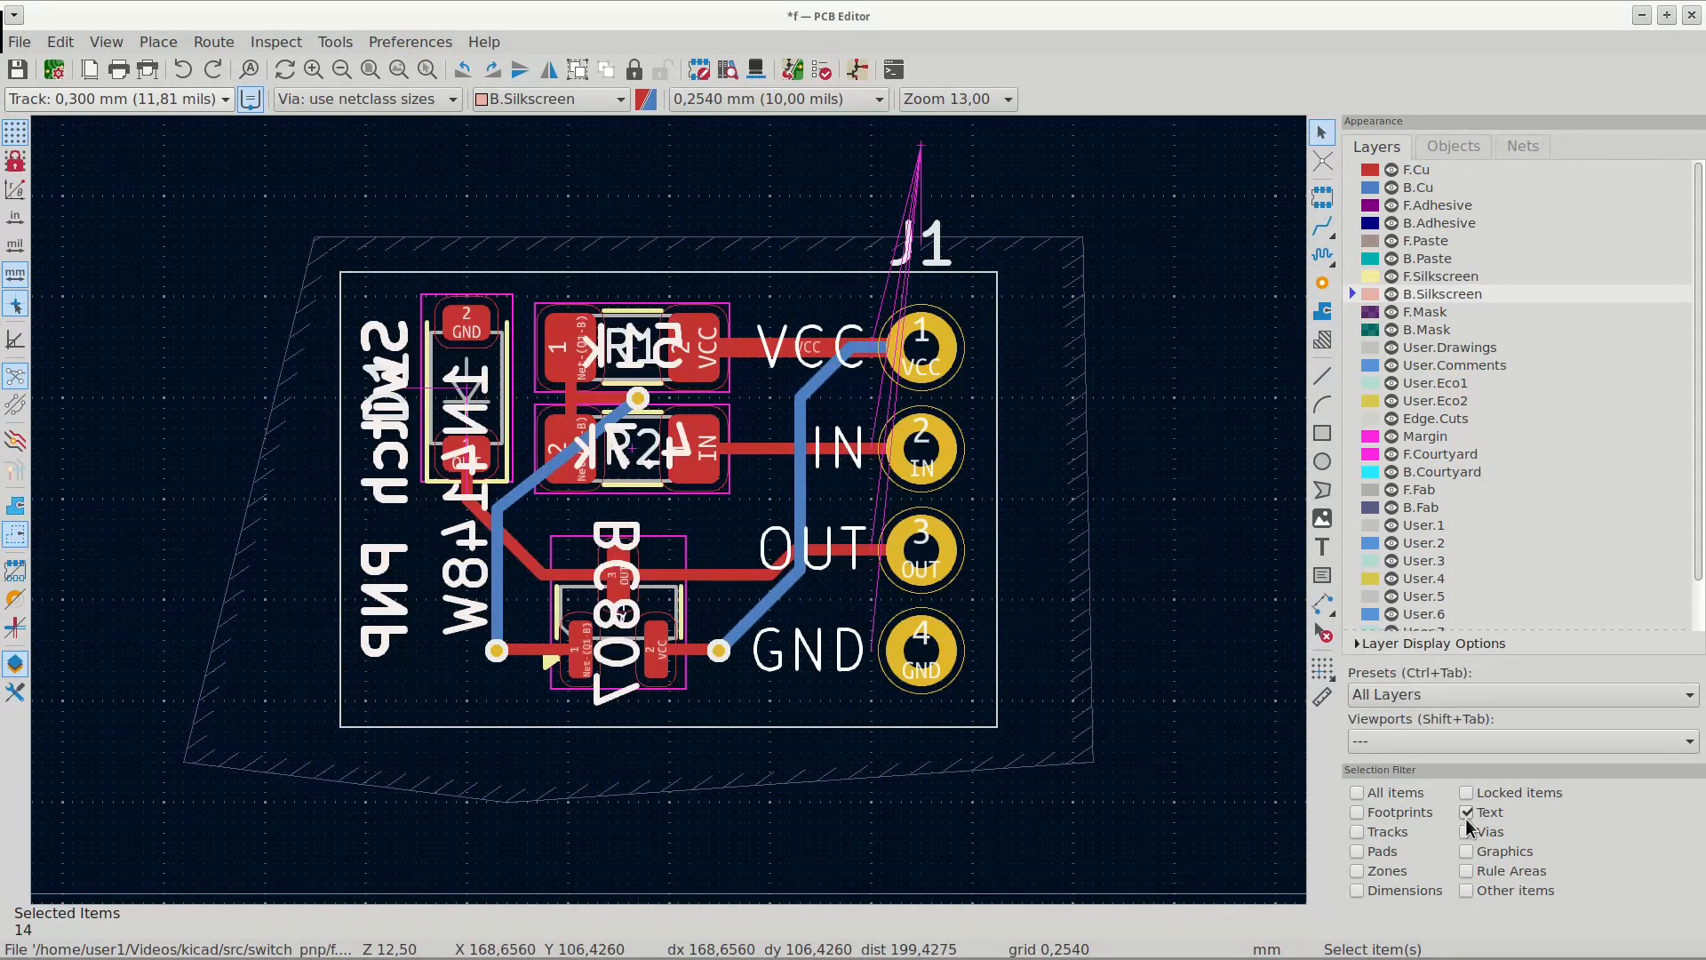
- Switch the selection filter to tracks only and try moving all the board's tracks together
left_click(1357, 831)
left_click_drag(240, 155, 1146, 733)
key("m")
left_click(615, 569)
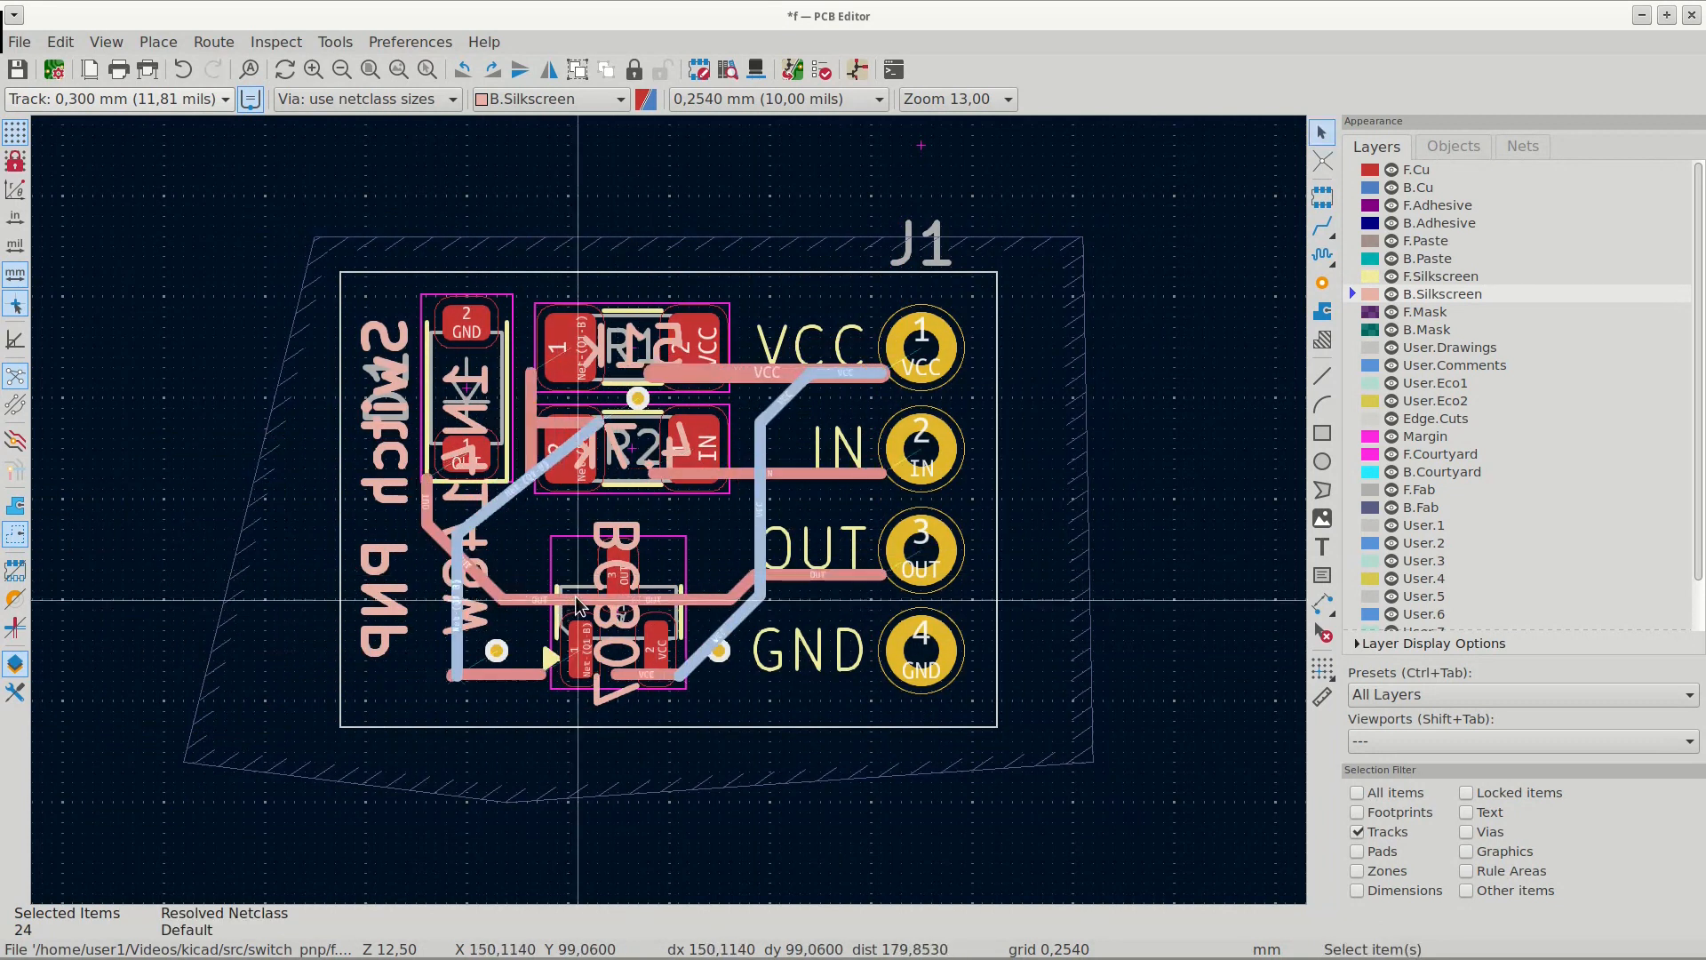
- Switch the selection filter to footprints only and try moving D1, R1, R2 and the transistor together
left_click(1357, 832)
left_click(1357, 812)
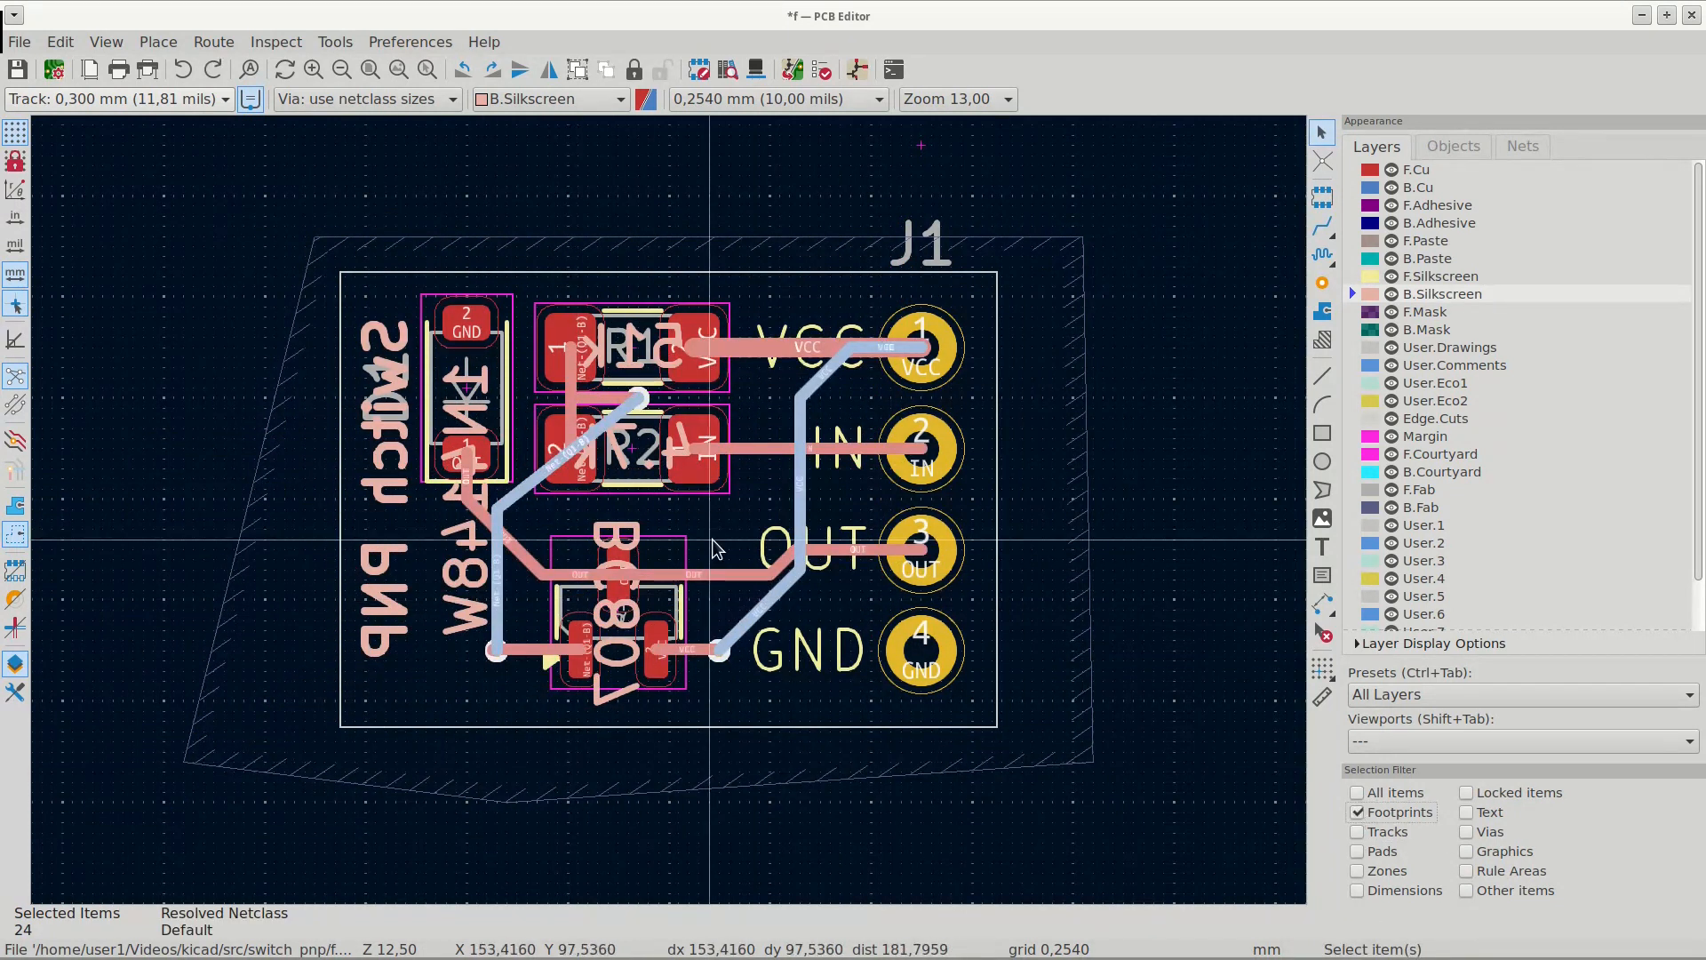
left_click(240, 222)
left_click_drag(240, 222, 782, 746)
key("m")
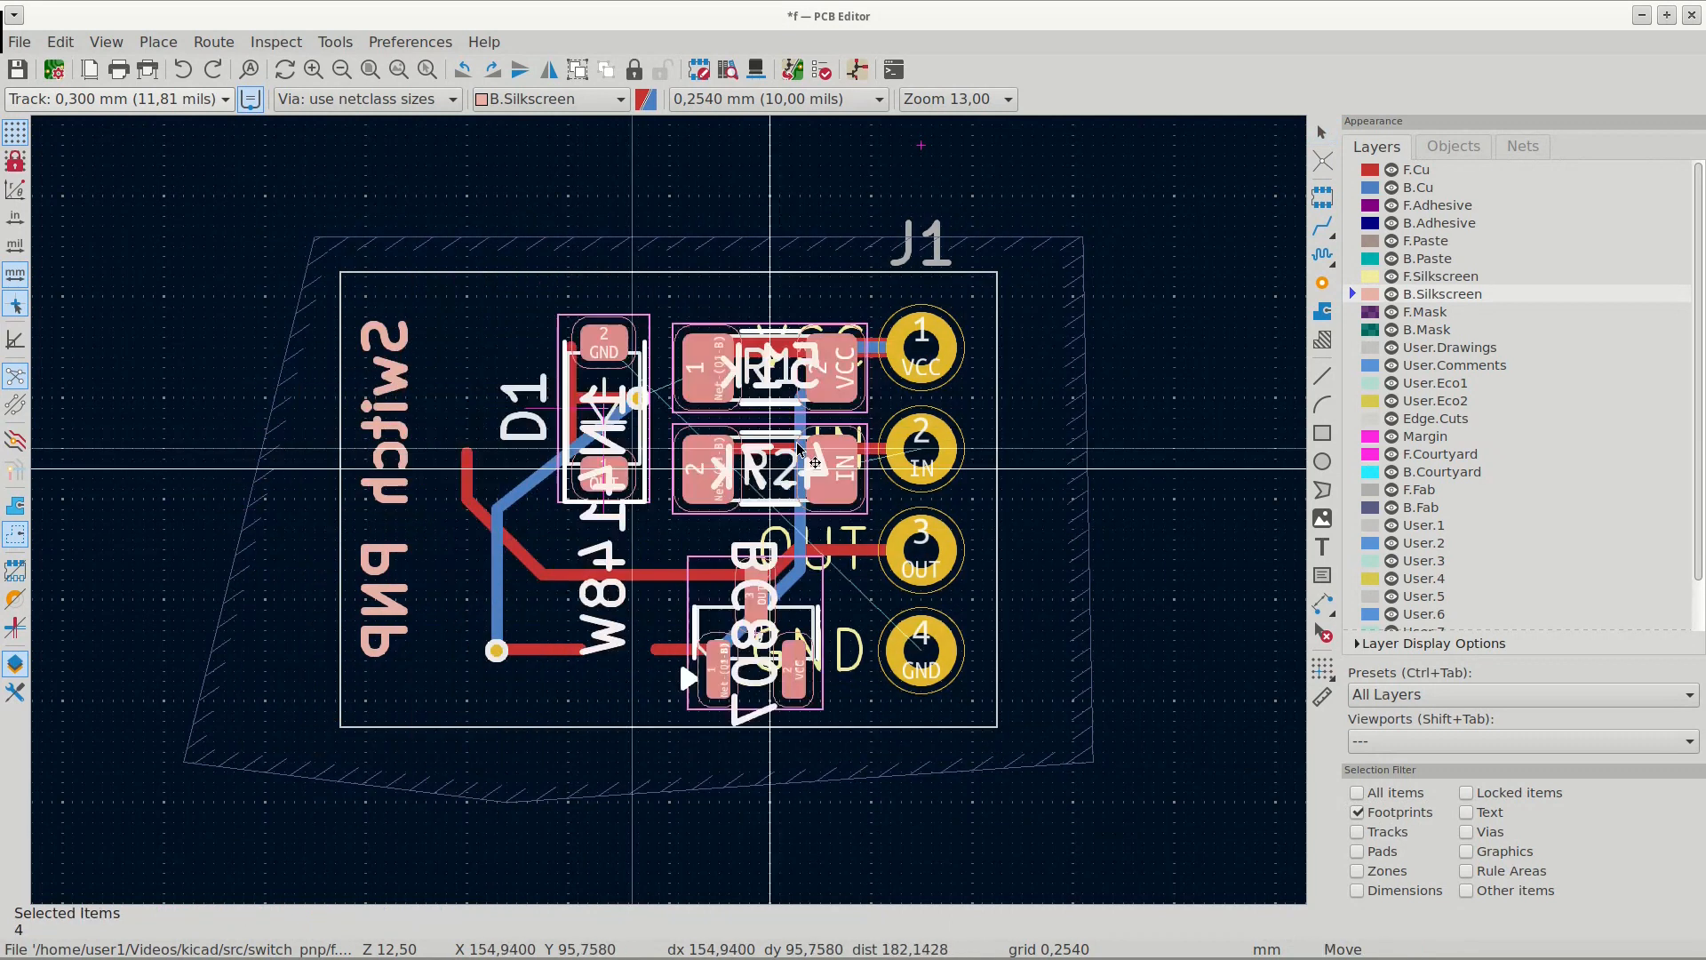
left_click(631, 442)
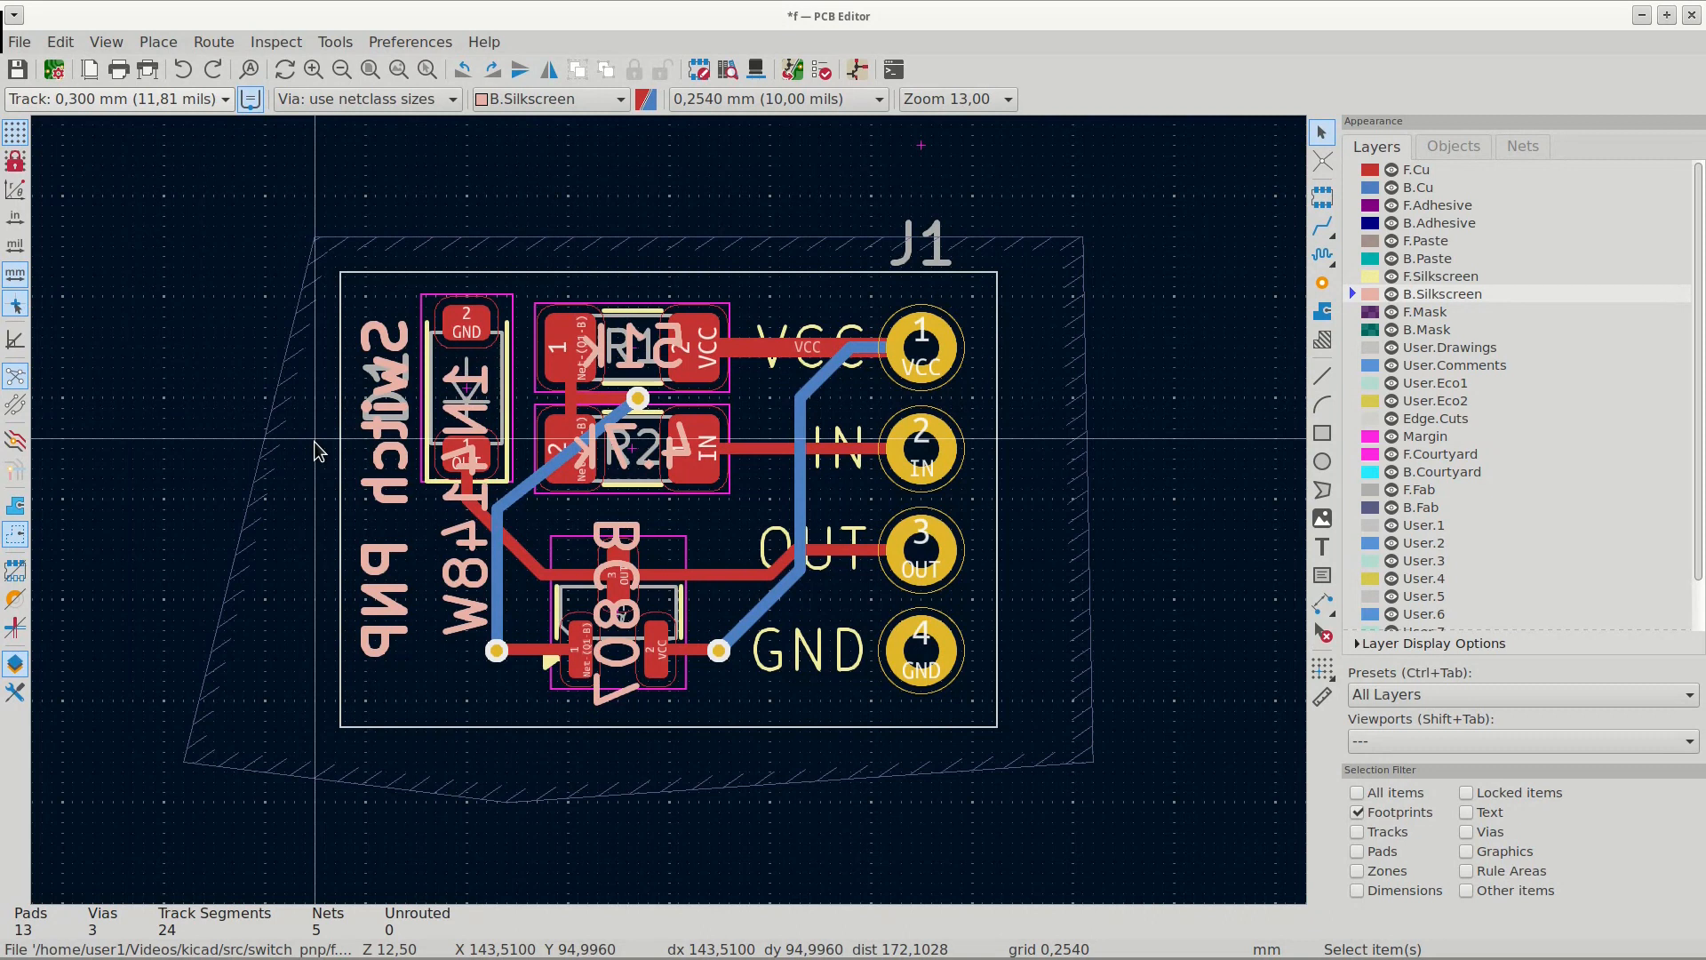
- Hide and show the F.Silkscreen, F.Cu and B.Cu layers one at a time to examine each layer's contents
left_click(1391, 277)
left_click(1391, 277)
left_click(1393, 170)
left_click(1393, 170)
left_click(1392, 188)
left_click(1393, 187)
scroll(704, 461, "down", 2)
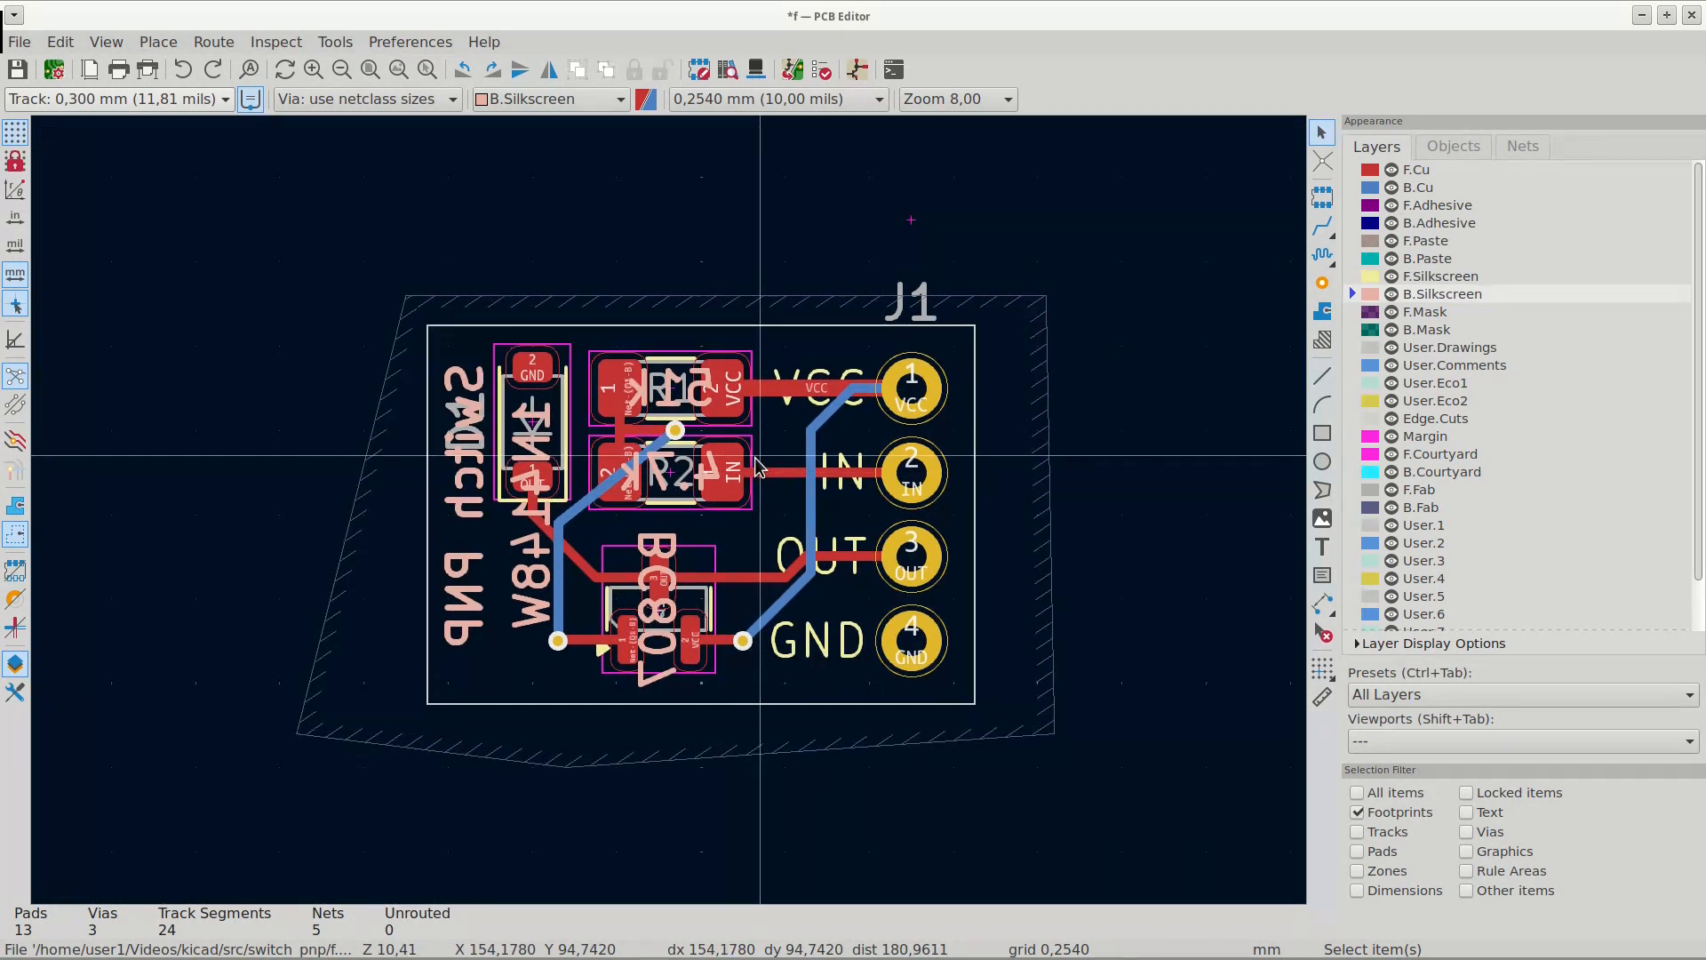
- Save the board and inspect its front side in the 3D viewer from tilted and top views
key("ctrl+s")
left_click(106, 42)
left_click(131, 94)
left_click_drag(826, 468, 1100, 403)
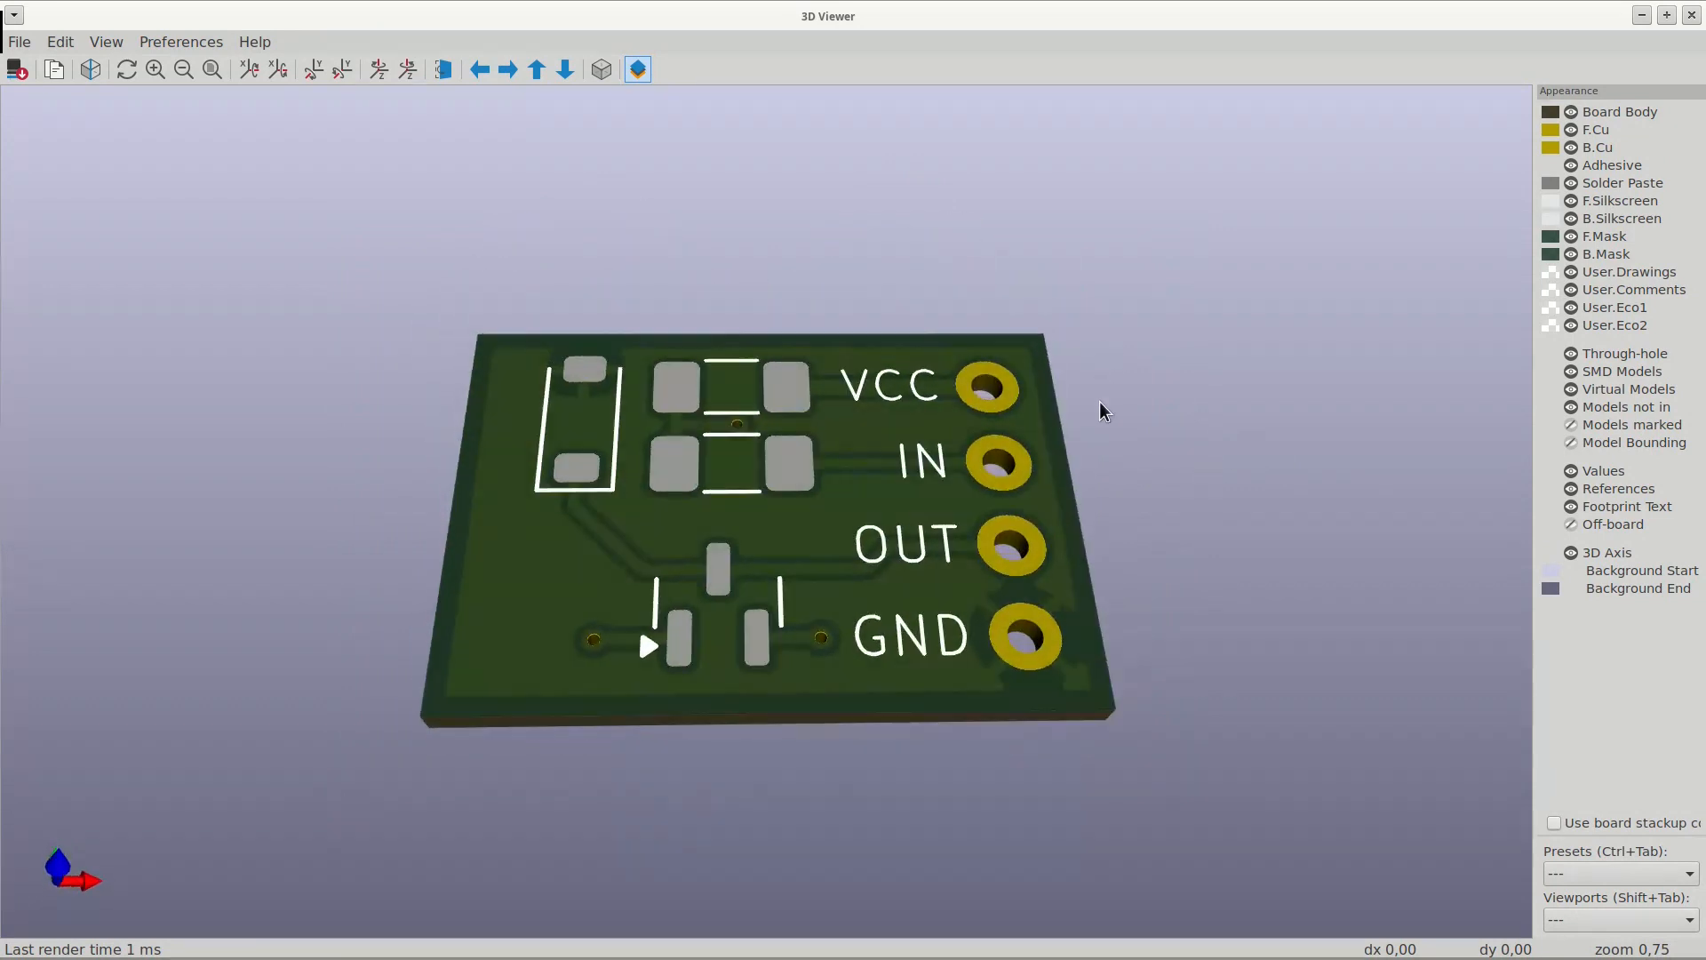
key("z")
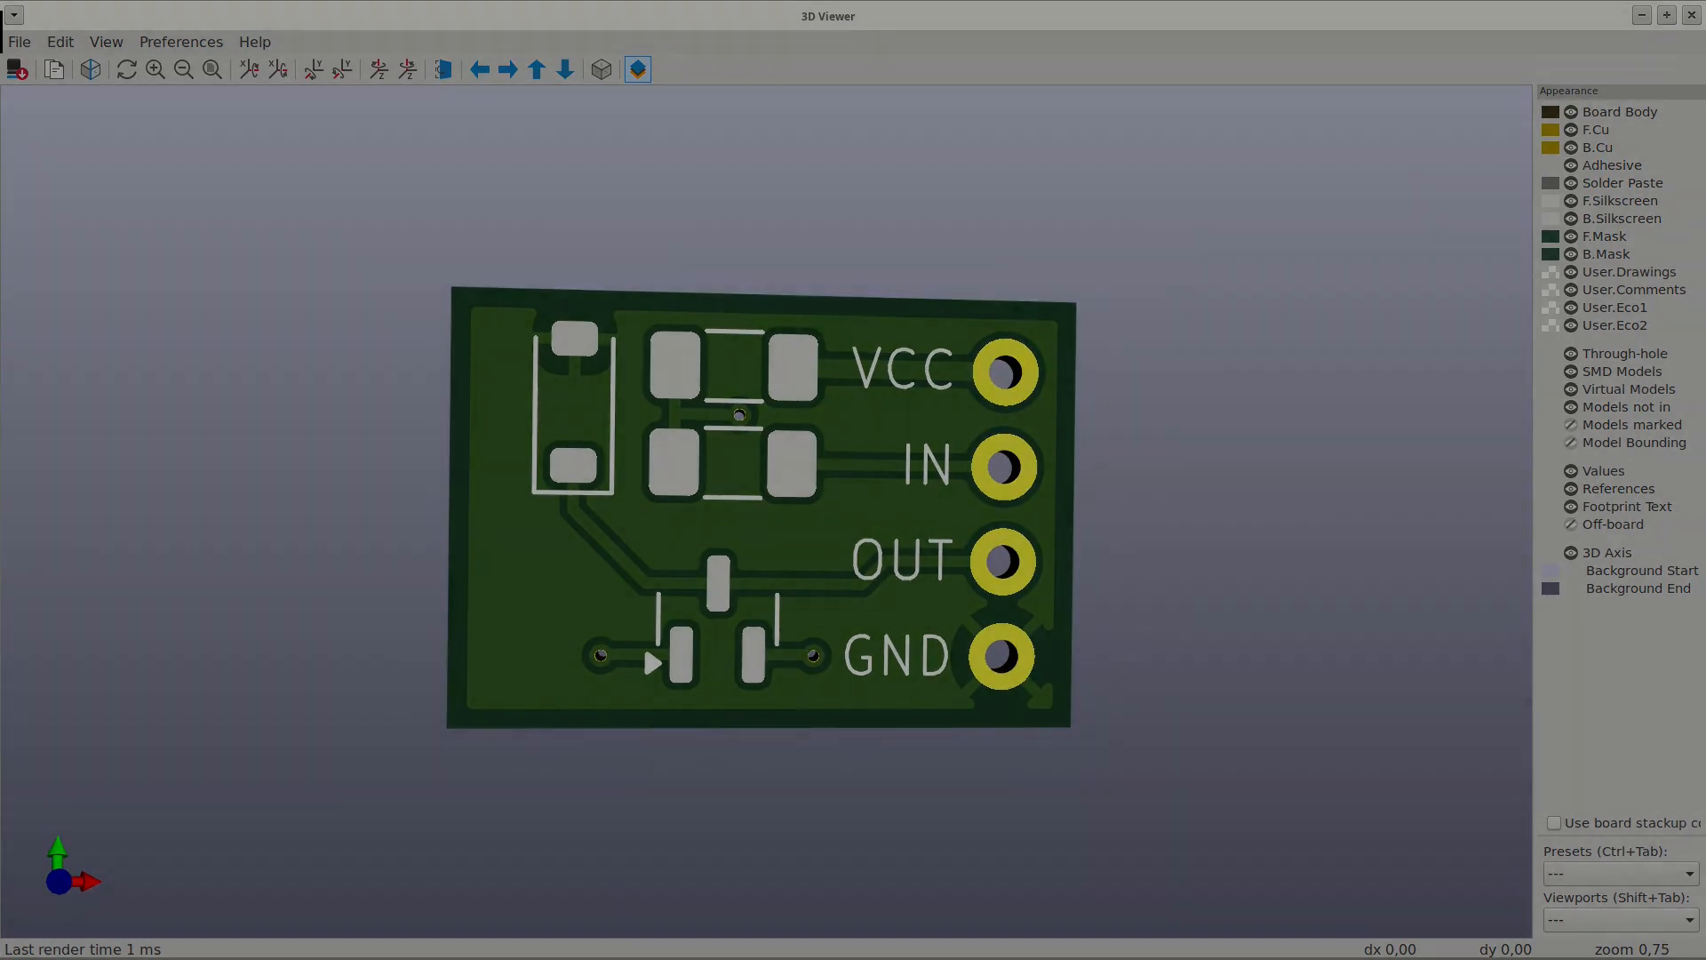